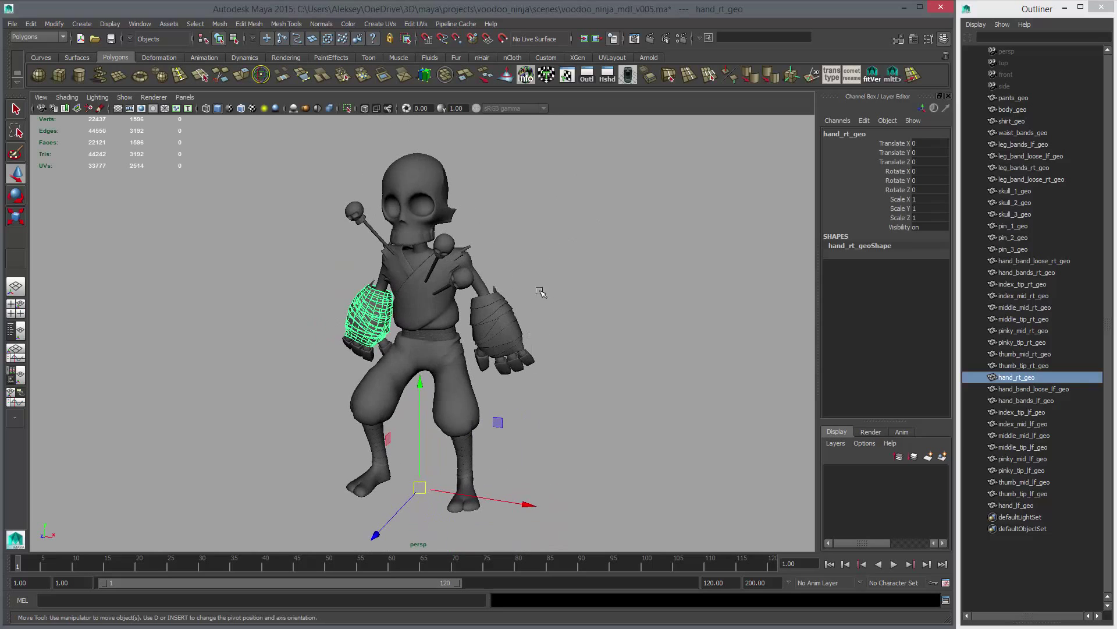
# Open the UV Texture Editor as a floating window beside the character and enlarge it to nearly full screen height.
pyautogui.click(568, 77)
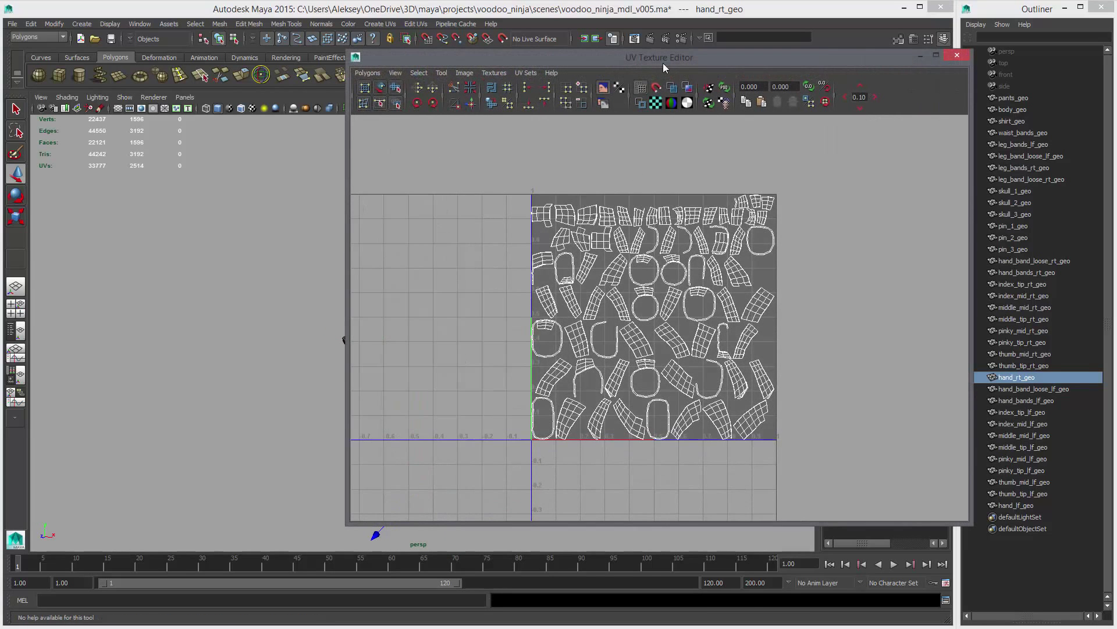
pyautogui.moveTo(640, 63); pyautogui.dragTo(762, 13)
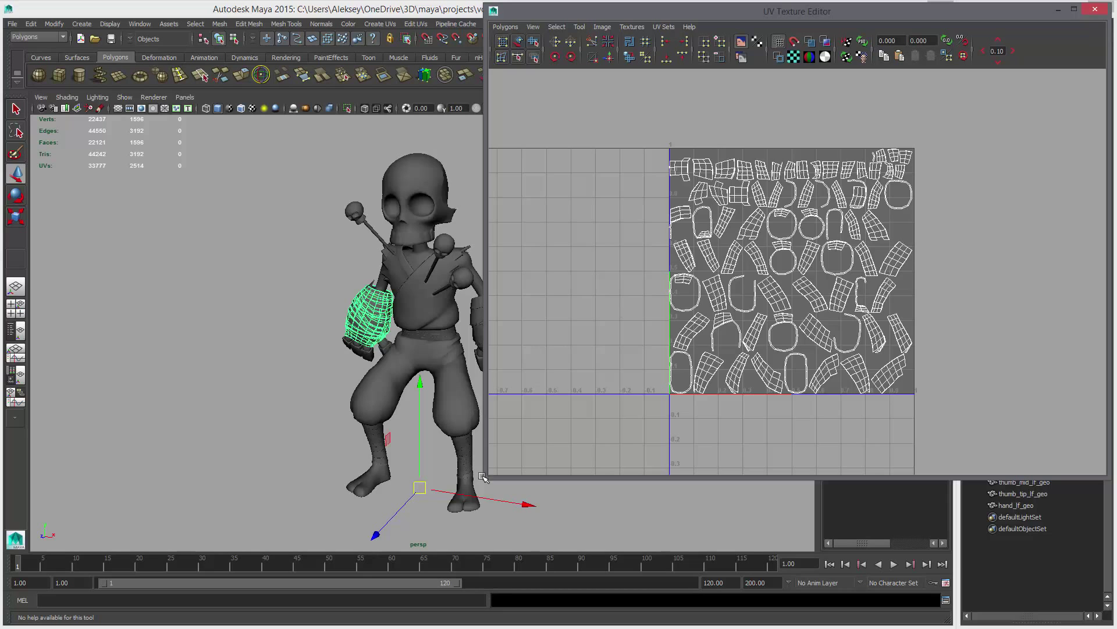
pyautogui.moveTo(486, 476); pyautogui.dragTo(500, 614)
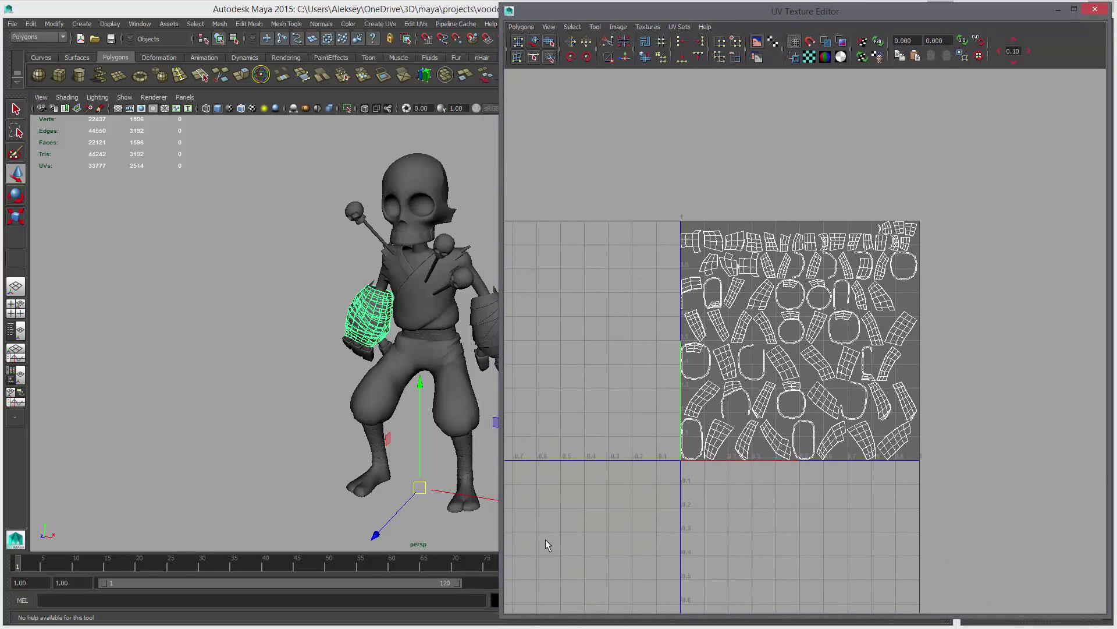
# Examine the character and its wrapped right hand alongside the hand's UV shells, and close the floating UV Texture Editor.
pyautogui.keyDown('alt'); pyautogui.moveTo(428, 306); pyautogui.dragTo(368, 318); pyautogui.keyUp('alt')
pyautogui.keyDown('alt'); pyautogui.moveTo(368, 319); pyautogui.dragTo(419, 334, button='right'); pyautogui.keyUp('alt')
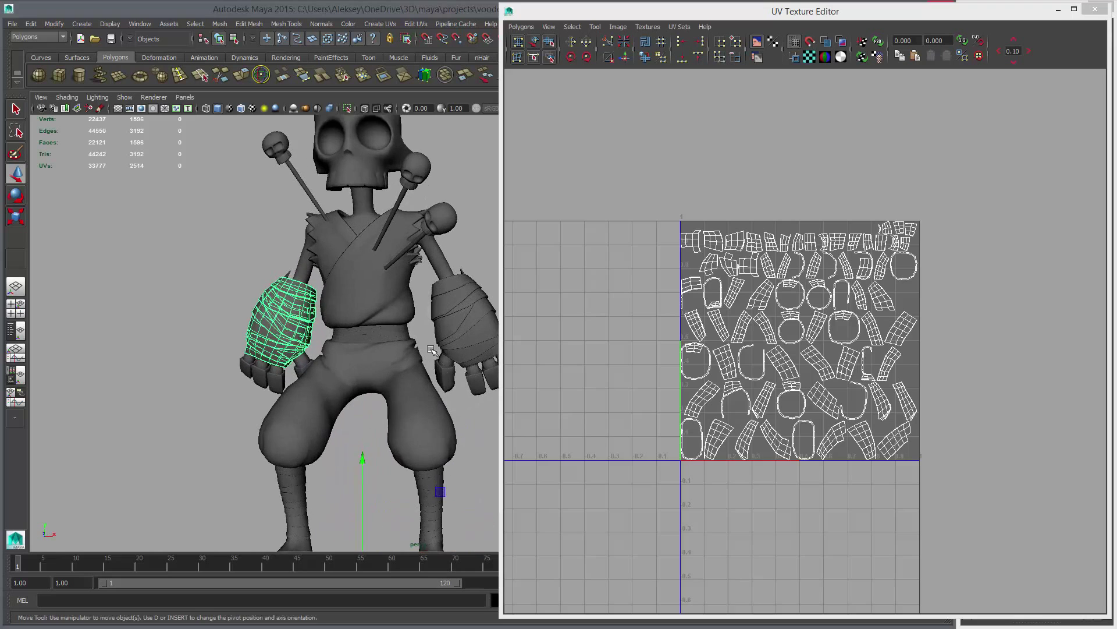
pyautogui.keyDown('alt'); pyautogui.moveTo(420, 334); pyautogui.dragTo(402, 337); pyautogui.keyUp('alt')
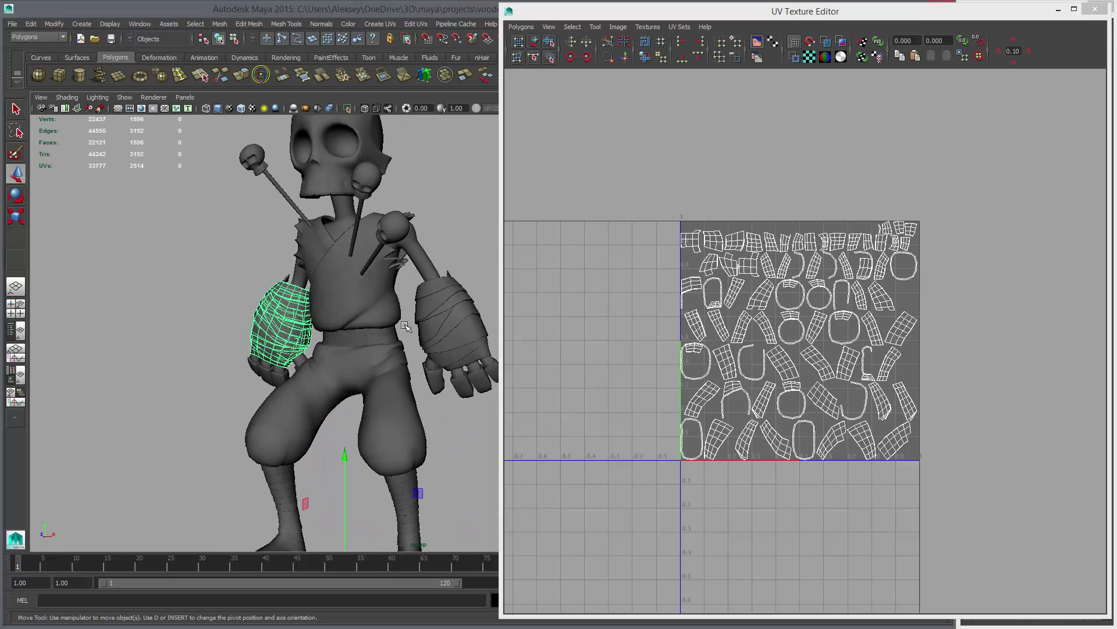
pyautogui.scroll(2, 770, 414)
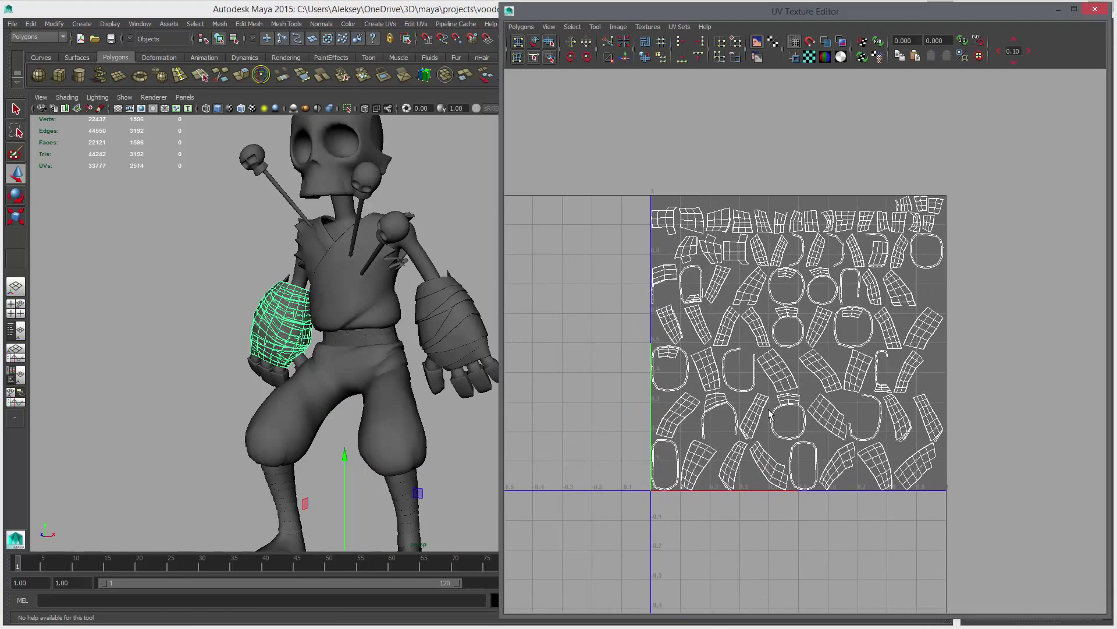
pyautogui.keyDown('alt'); pyautogui.moveTo(381, 291); pyautogui.dragTo(325, 338, button='middle'); pyautogui.keyUp('alt')
pyautogui.keyDown('alt'); pyautogui.moveTo(309, 341); pyautogui.dragTo(359, 285); pyautogui.keyUp('alt')
pyautogui.keyDown('alt'); pyautogui.moveTo(378, 387); pyautogui.dragTo(367, 370); pyautogui.keyUp('alt')
pyautogui.keyDown('alt'); pyautogui.moveTo(361, 407); pyautogui.dragTo(407, 384, button='right'); pyautogui.keyUp('alt')
pyautogui.keyDown('alt'); pyautogui.moveTo(406, 385); pyautogui.dragTo(411, 406, button='middle'); pyautogui.keyUp('alt')
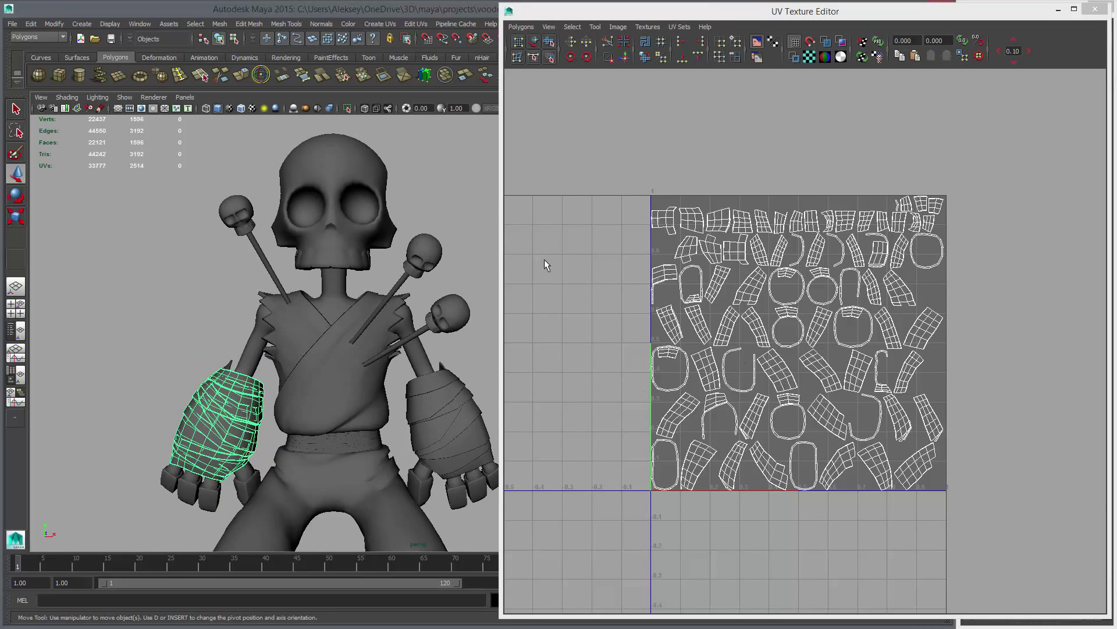
pyautogui.press('f')
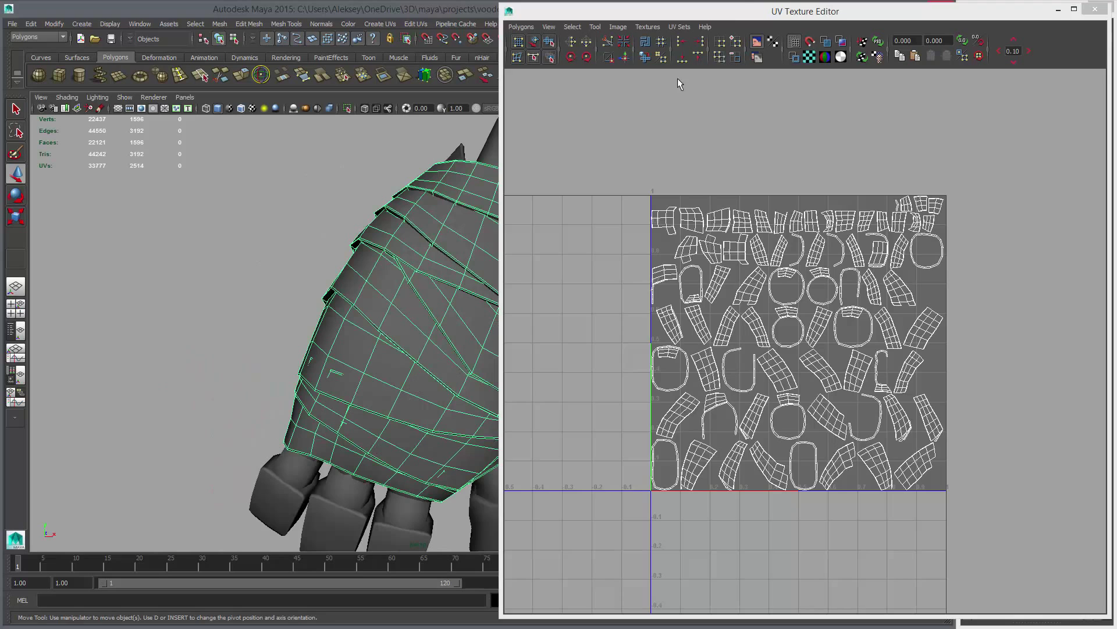
pyautogui.click(1094, 10)
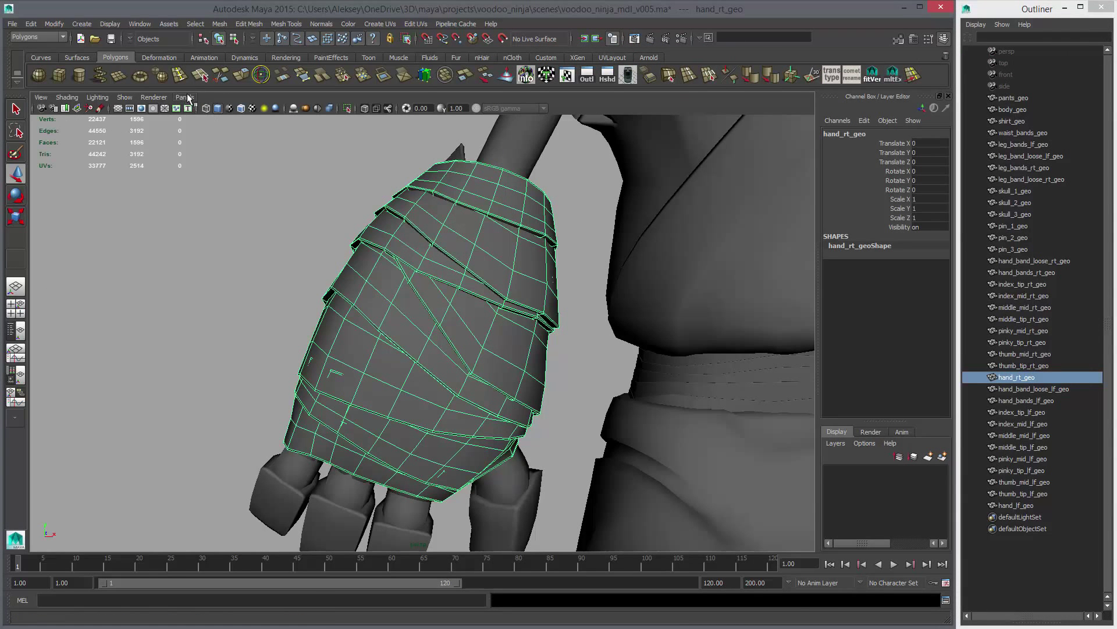
# Arrange the workspace as two panes side by side and show the shaded persp camera view in the second pane.
pyautogui.click(185, 97)
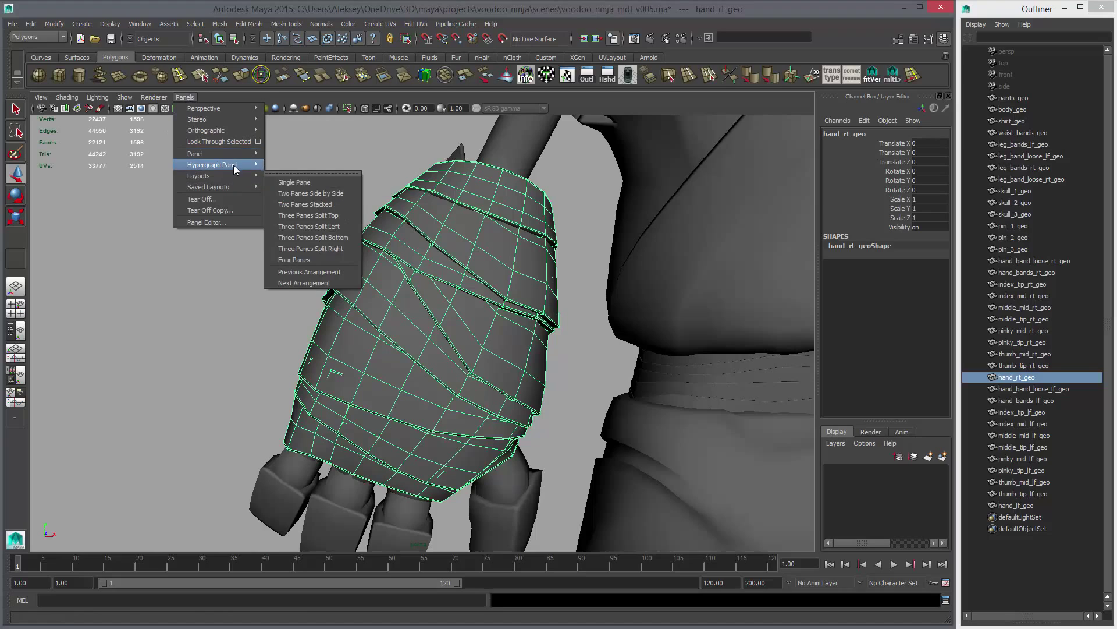
pyautogui.moveTo(233, 181)
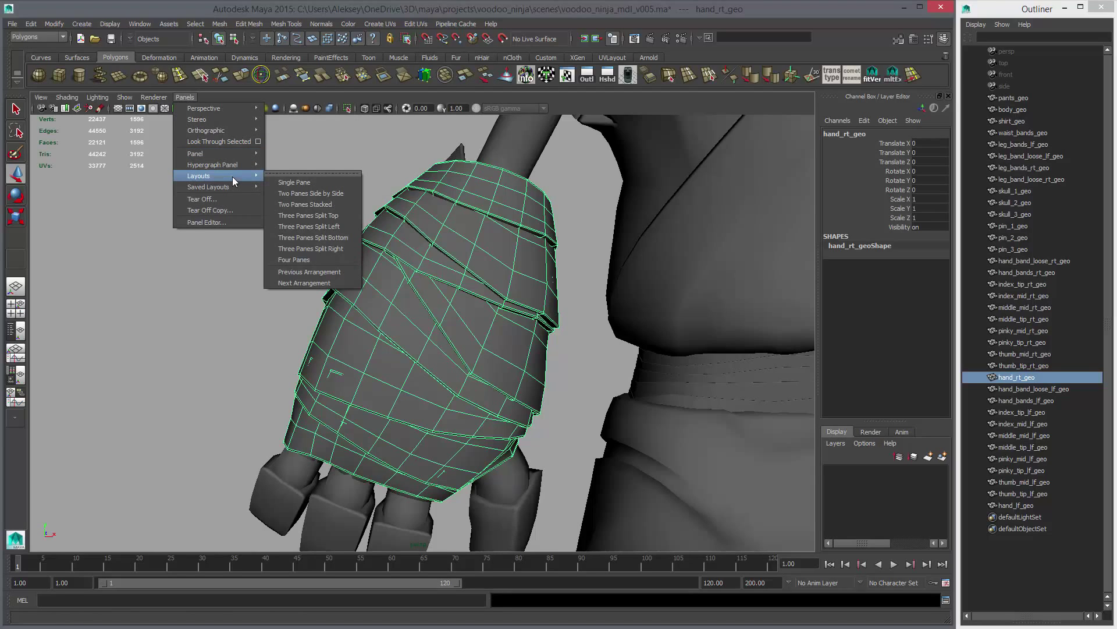
pyautogui.click(319, 195)
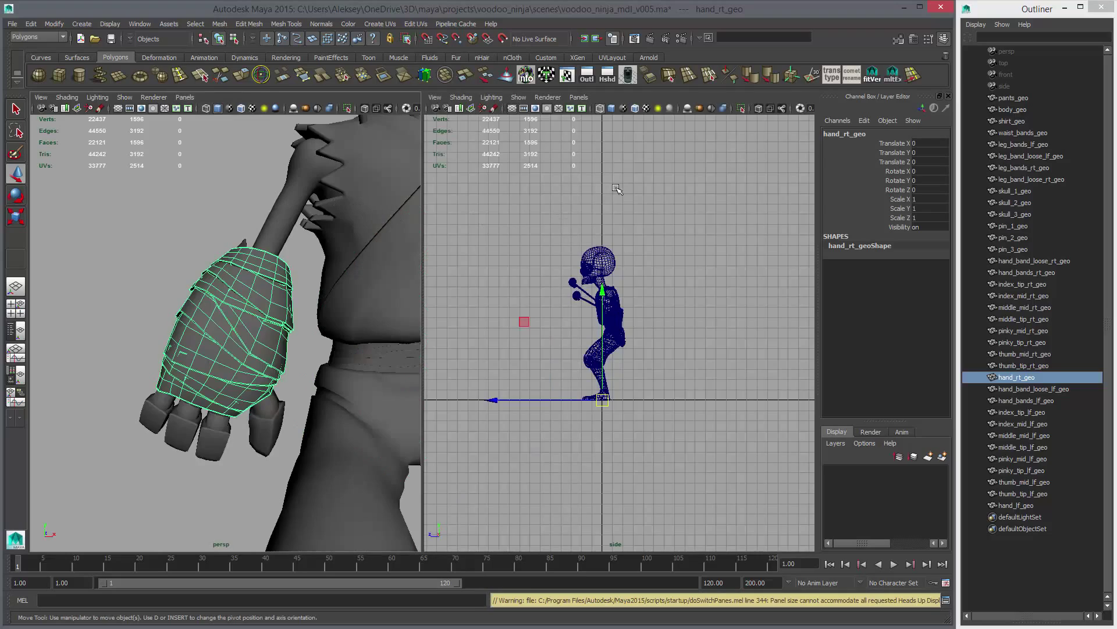
pyautogui.click(578, 97)
pyautogui.moveTo(600, 109)
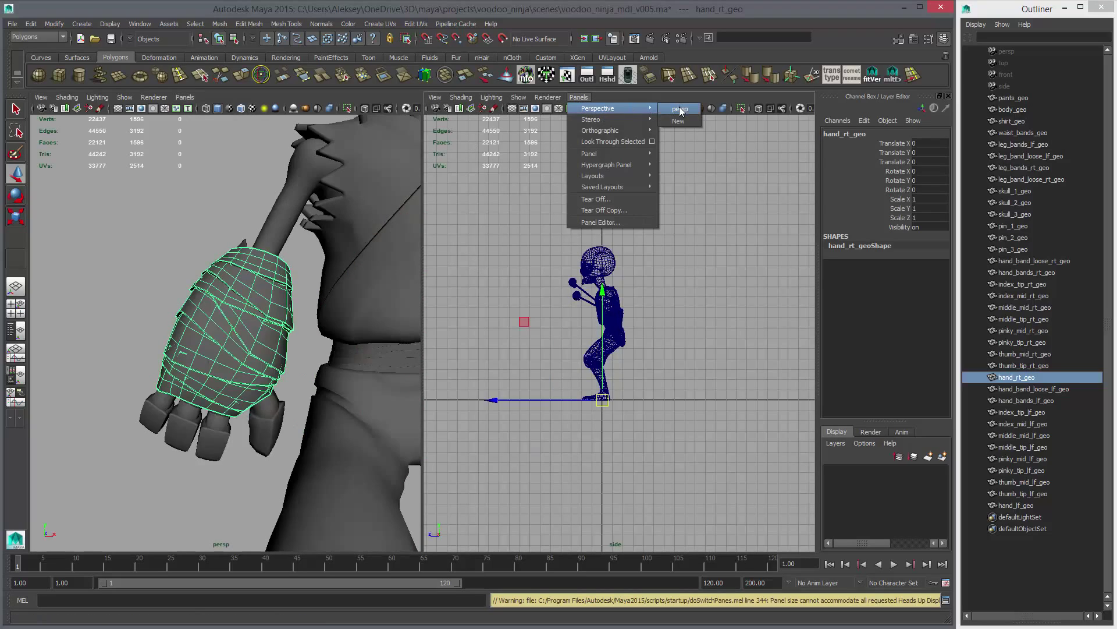
pyautogui.click(679, 110)
pyautogui.keyDown('alt'); pyautogui.moveTo(716, 262); pyautogui.dragTo(634, 277, button='middle'); pyautogui.keyUp('alt')
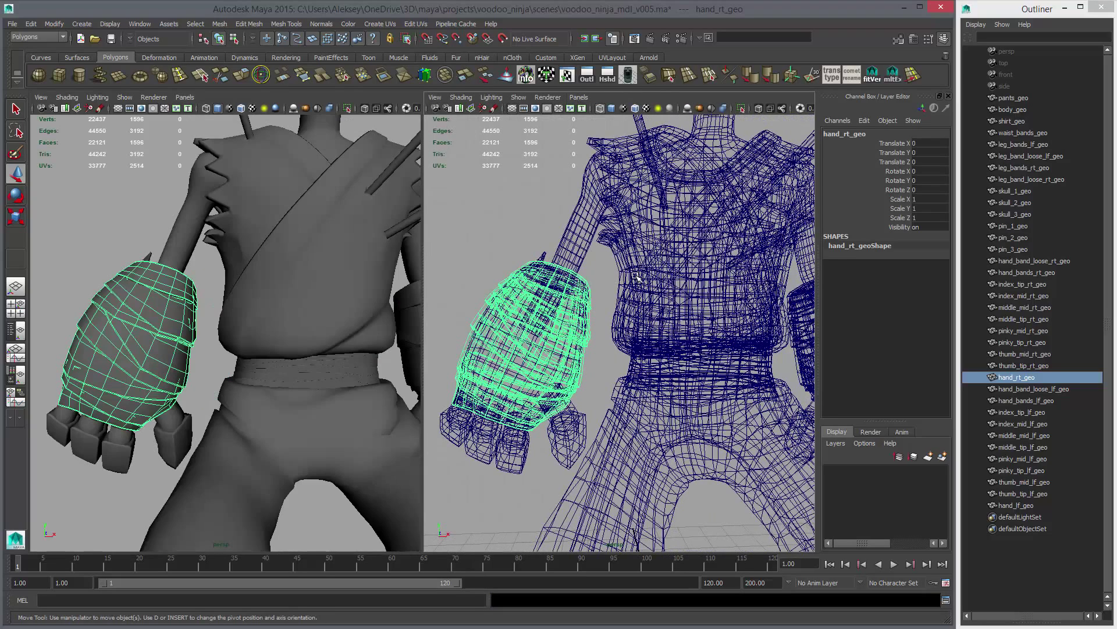
pyautogui.press('5')
pyautogui.moveTo(635, 276)
pyautogui.keyDown('alt'); pyautogui.mouseDown()
pyautogui.moveTo(691, 287)
pyautogui.moveTo(626, 278)
pyautogui.mouseUp(); pyautogui.keyUp('alt')
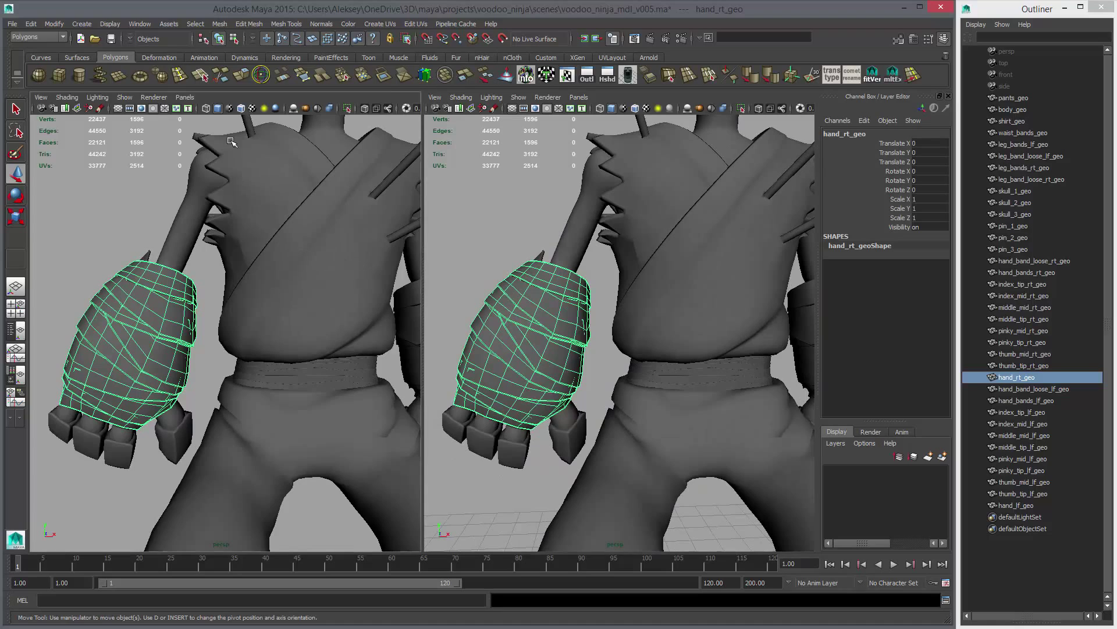
# Show the UV Texture Editor in the first pane, widen that pane, and fit the hand's UV shells in view.
pyautogui.click(186, 98)
pyautogui.moveTo(227, 155)
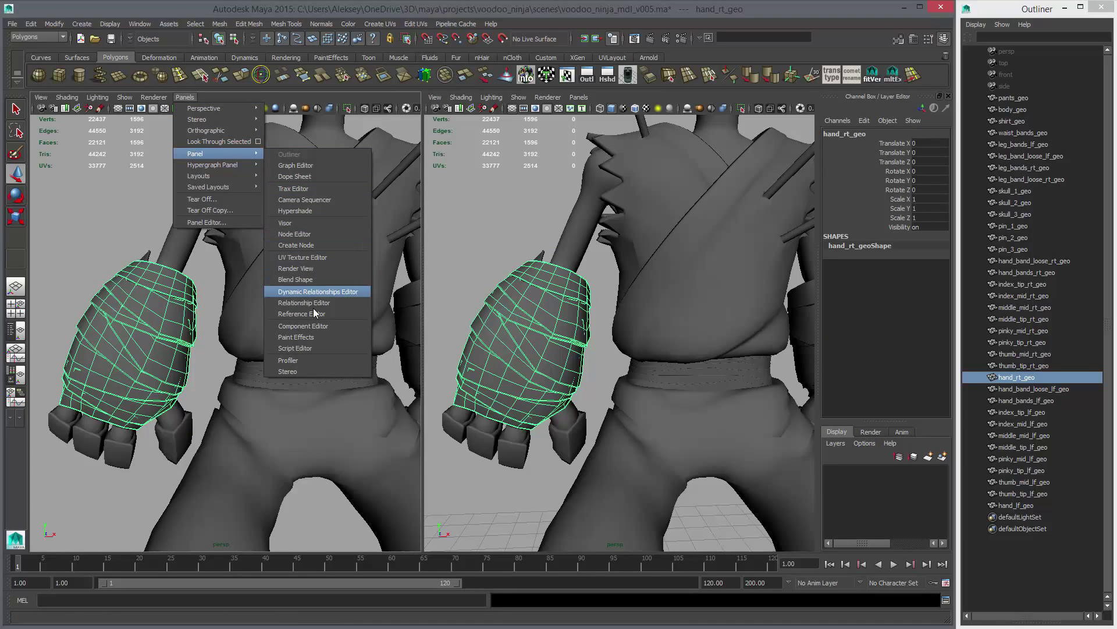
pyautogui.click(302, 257)
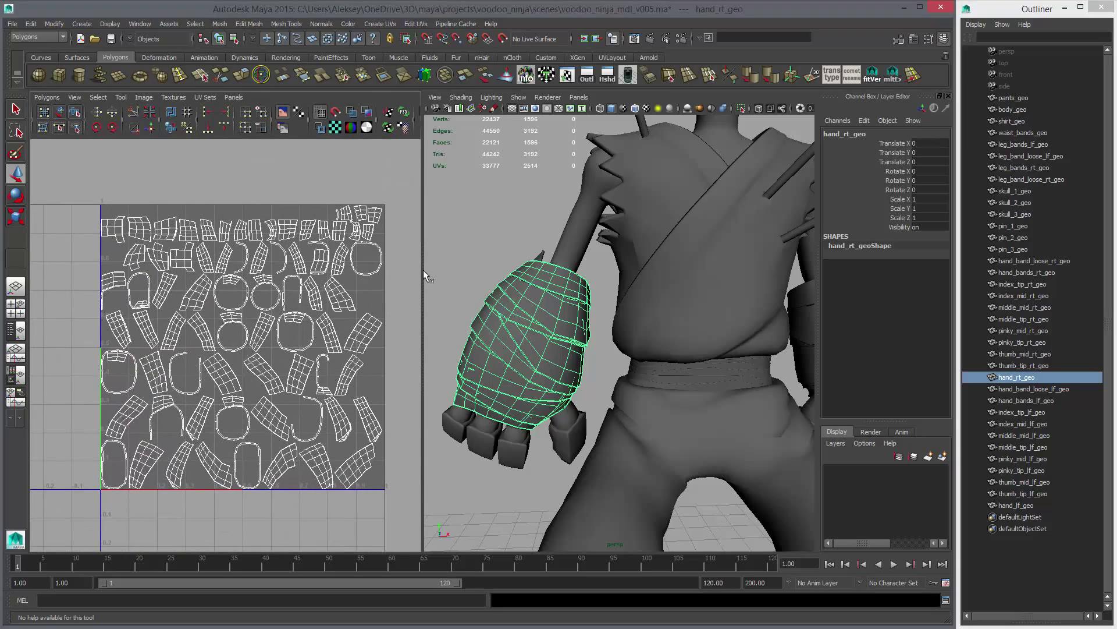
pyautogui.moveTo(424, 274); pyautogui.dragTo(434, 268)
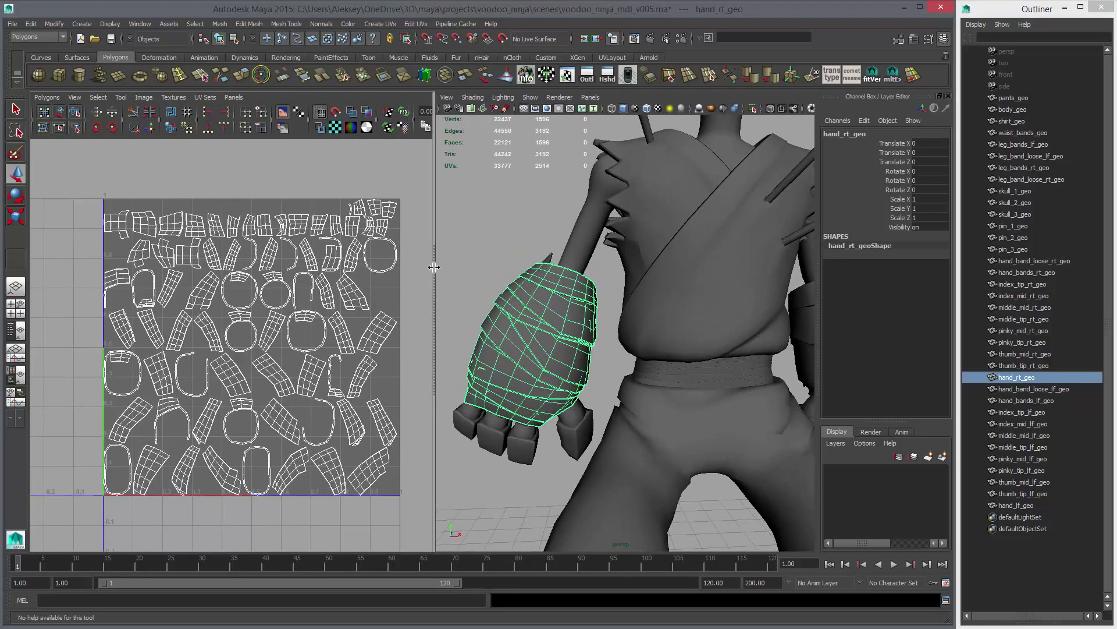
pyautogui.keyDown('alt'); pyautogui.moveTo(343, 303); pyautogui.dragTo(427, 289, button='right'); pyautogui.keyUp('alt')
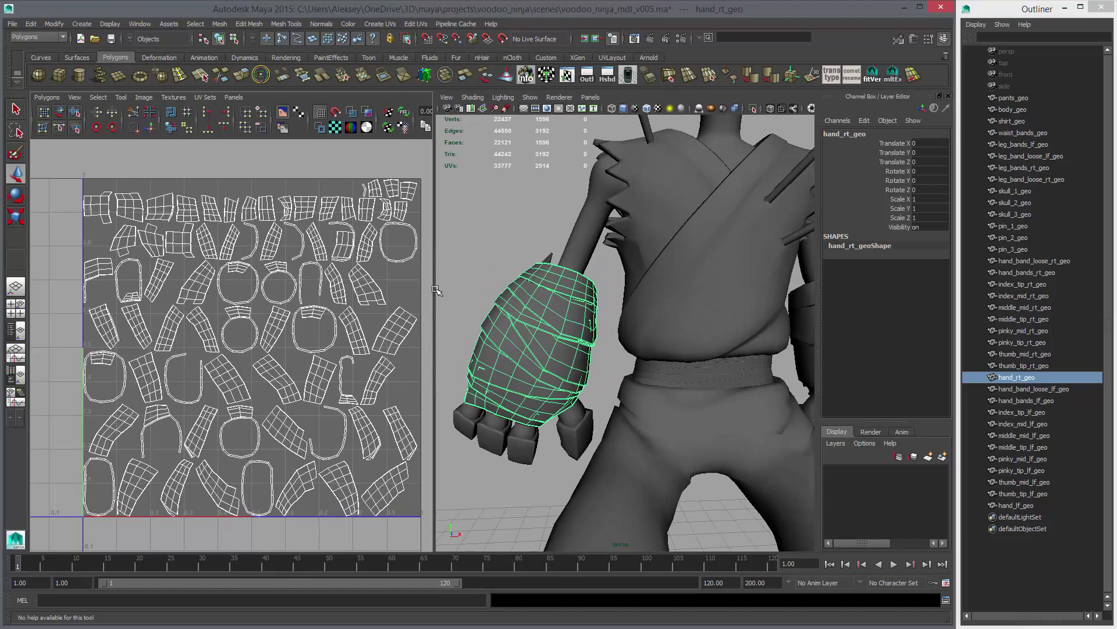
pyautogui.moveTo(436, 290); pyautogui.dragTo(470, 303)
pyautogui.keyDown('alt'); pyautogui.moveTo(262, 314); pyautogui.dragTo(238, 301, button='middle'); pyautogui.keyUp('alt')
pyautogui.keyDown('alt'); pyautogui.moveTo(238, 301); pyautogui.dragTo(169, 299, button='right'); pyautogui.keyUp('alt')
pyautogui.scroll(-1, 169, 298)
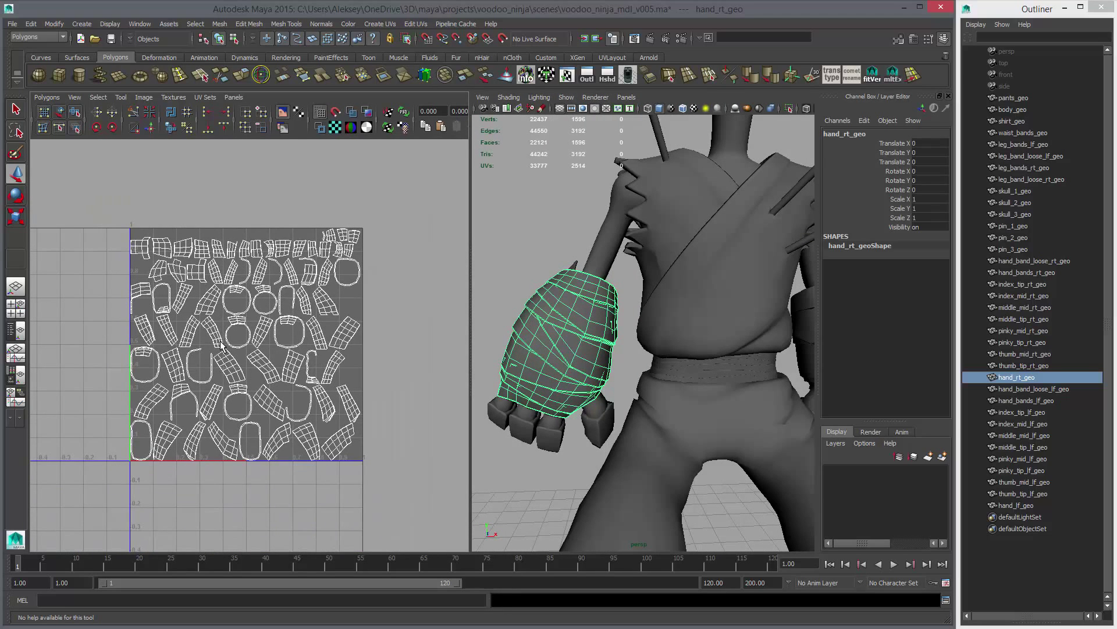
pyautogui.scroll(3, 259, 326)
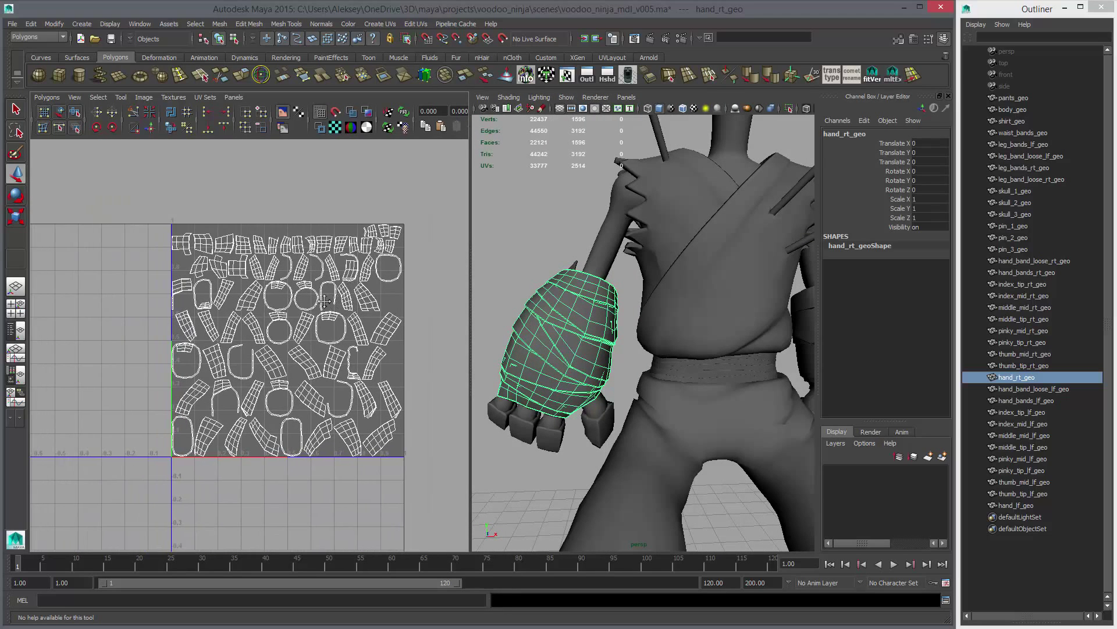
# Set the UV Texture Editor grid's length and width to 10 units with grid lines every 0.5 units.
pyautogui.click(97, 97)
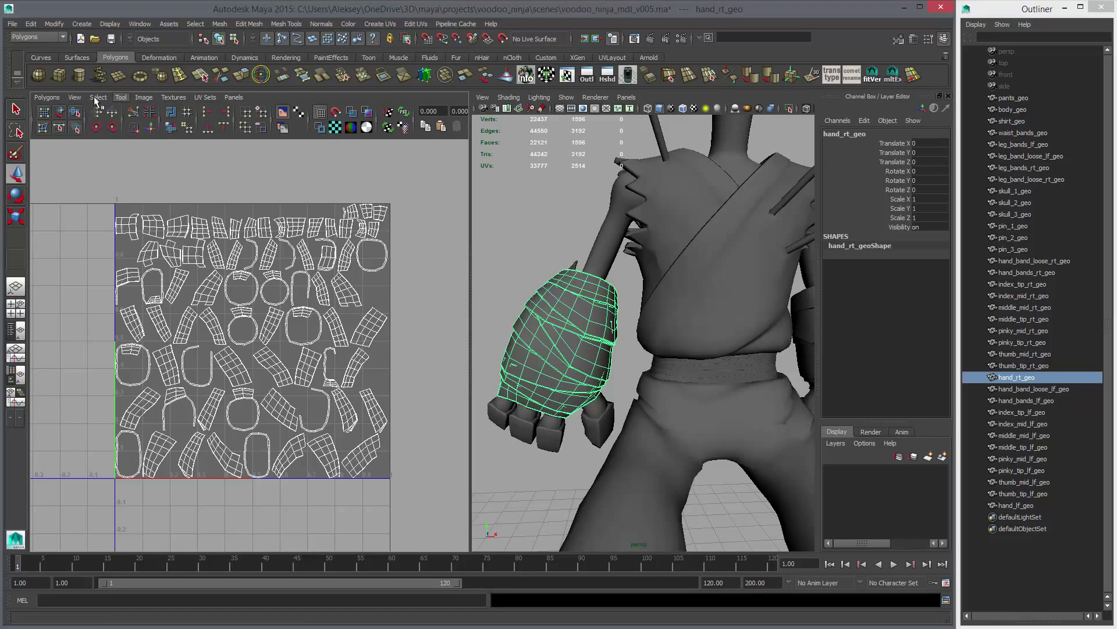
pyautogui.click(74, 97)
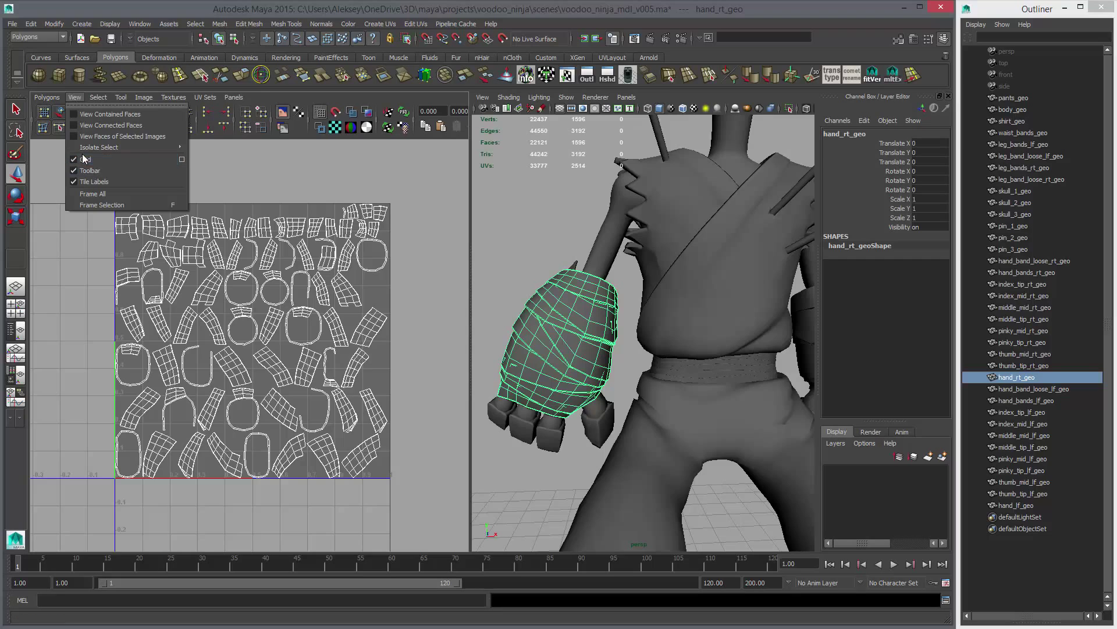
pyautogui.click(182, 160)
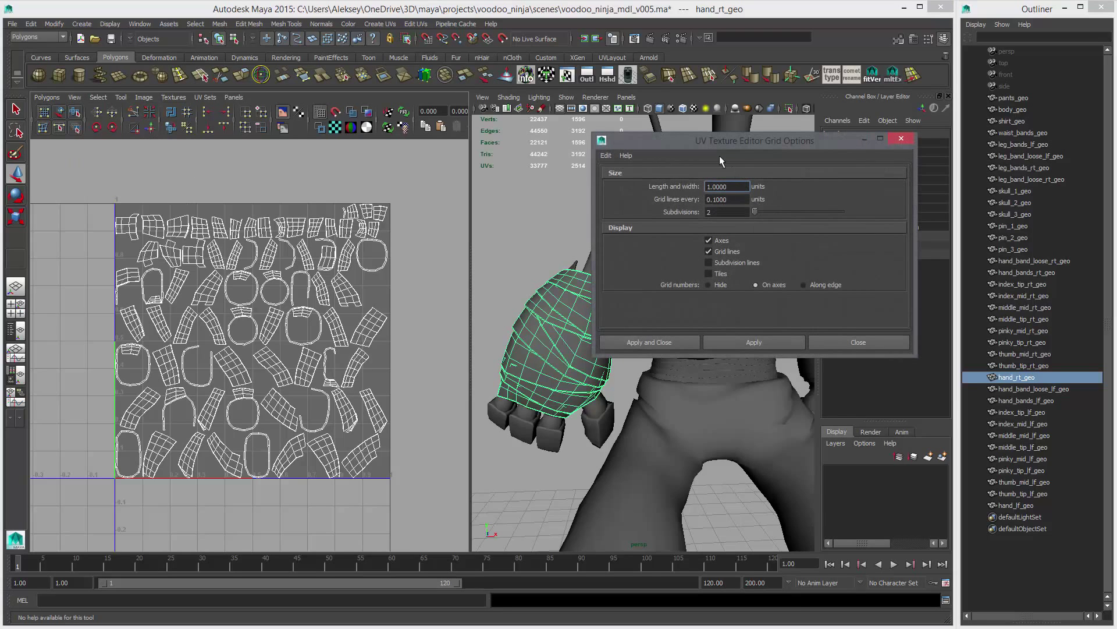
pyautogui.moveTo(705, 144); pyautogui.dragTo(365, 122)
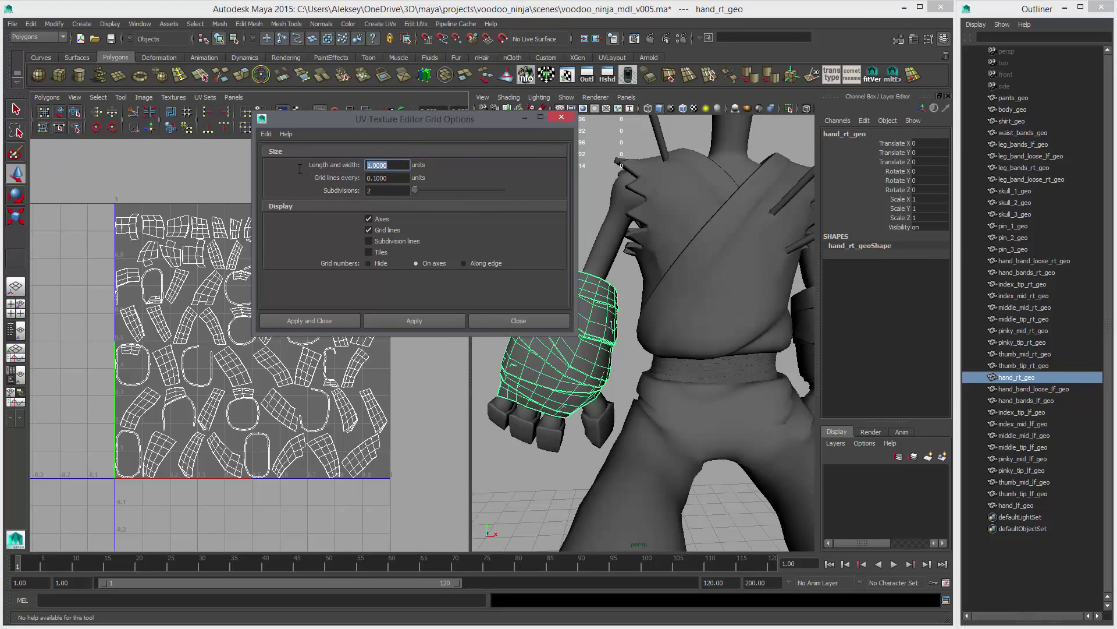
pyautogui.write('10')
pyautogui.click(393, 180)
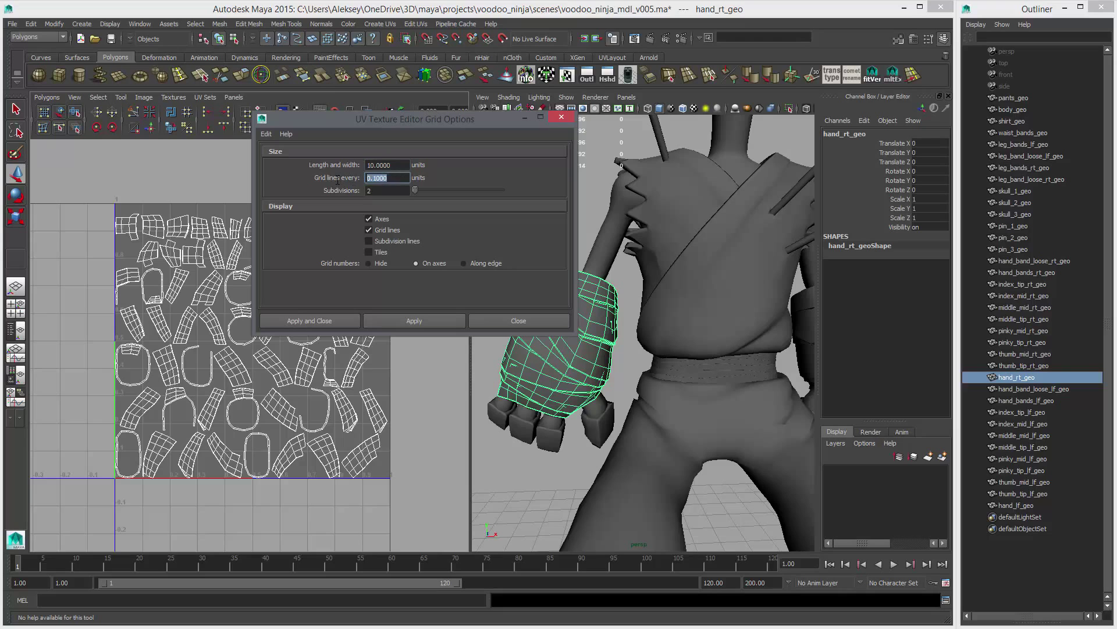
pyautogui.click(425, 321)
pyautogui.click(517, 321)
# Examine the extent and spacing of the UV grid around the right hand's UV shells.
pyautogui.scroll(-5, 107, 270)
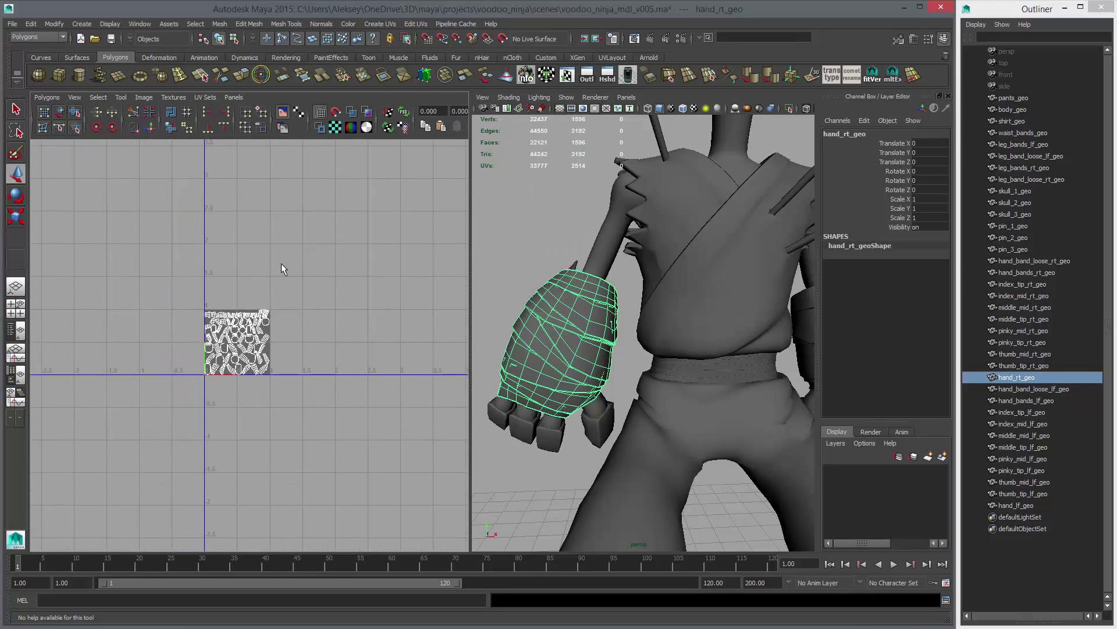
pyautogui.scroll(-5, 281, 269)
pyautogui.keyDown('alt'); pyautogui.moveTo(390, 281); pyautogui.dragTo(302, 330, button='middle'); pyautogui.keyUp('alt')
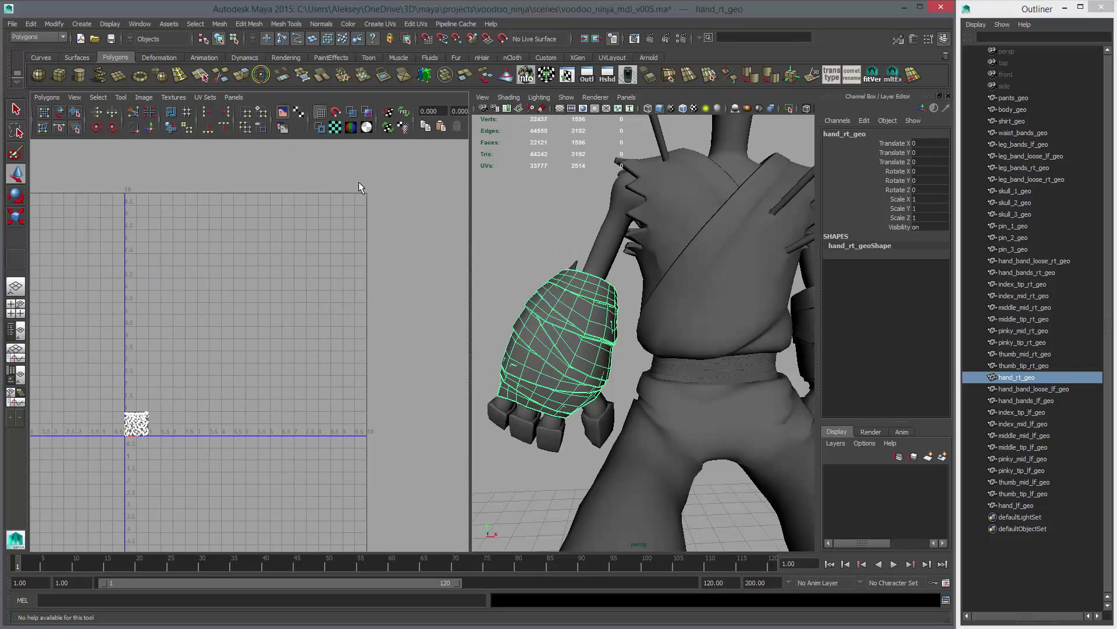
pyautogui.scroll(10, 237, 319)
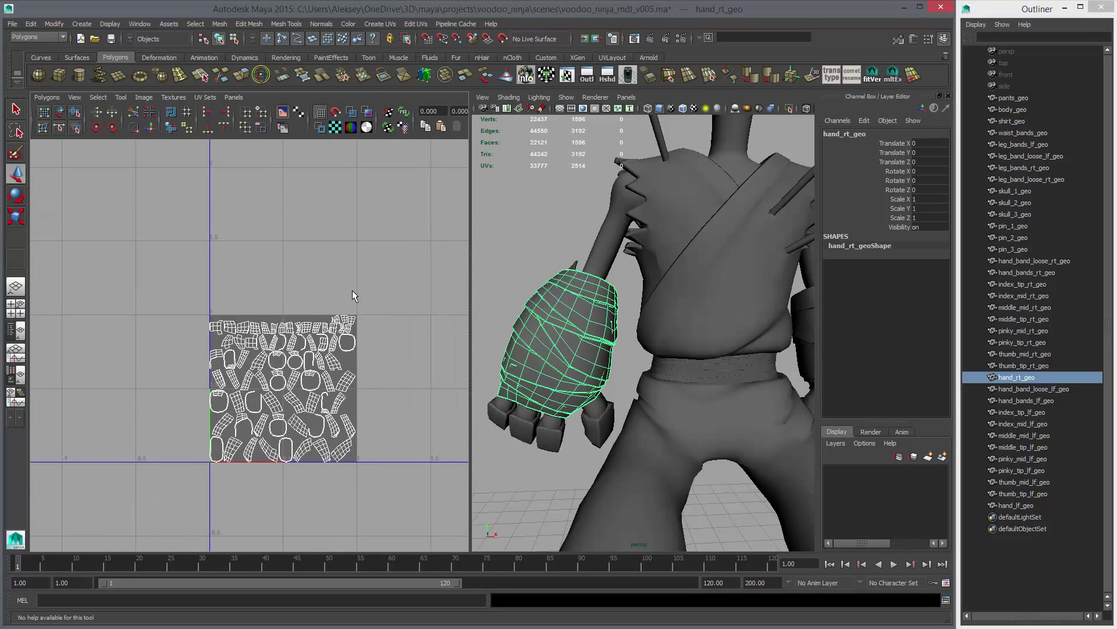
pyautogui.scroll(-4, 245, 346)
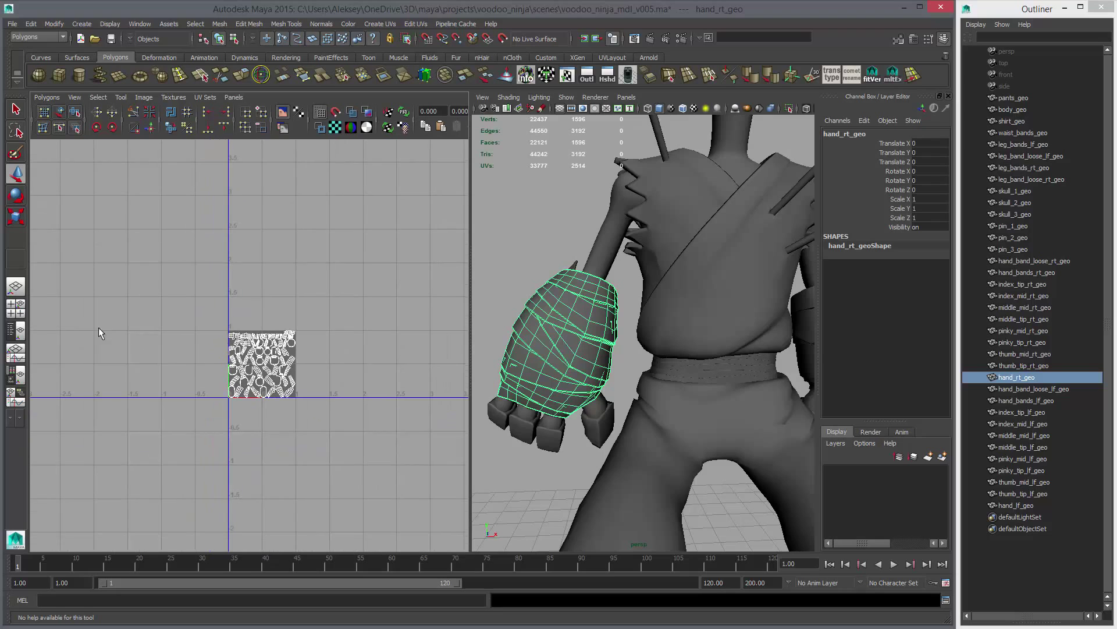
pyautogui.keyDown('alt'); pyautogui.moveTo(403, 338); pyautogui.dragTo(41, 323, button='right'); pyautogui.keyUp('alt')
pyautogui.keyDown('alt'); pyautogui.moveTo(276, 343); pyautogui.dragTo(356, 338, button='middle'); pyautogui.keyUp('alt')
pyautogui.scroll(4, 307, 364)
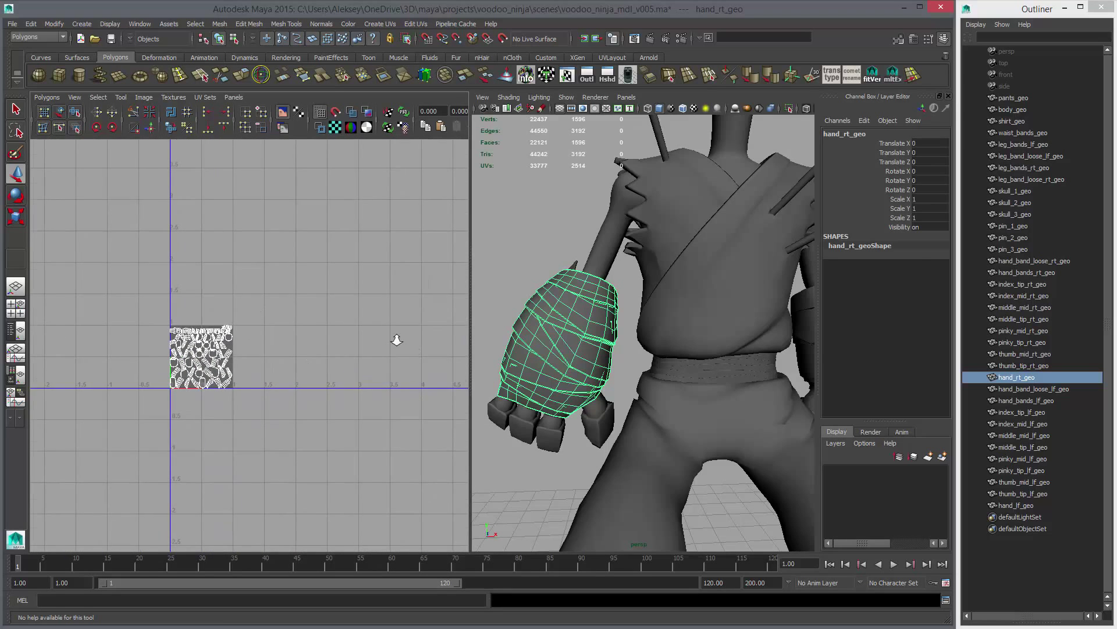
pyautogui.keyDown('alt'); pyautogui.moveTo(397, 341); pyautogui.dragTo(350, 378, button='right'); pyautogui.keyUp('alt')
pyautogui.keyDown('alt'); pyautogui.moveTo(413, 312); pyautogui.dragTo(269, 362, button='middle'); pyautogui.keyUp('alt')
pyautogui.keyDown('alt'); pyautogui.moveTo(287, 294); pyautogui.dragTo(324, 349, button='middle'); pyautogui.keyUp('alt')
pyautogui.keyDown('alt'); pyautogui.moveTo(324, 350); pyautogui.dragTo(361, 379, button='right'); pyautogui.keyUp('alt')
pyautogui.keyDown('alt'); pyautogui.moveTo(374, 329); pyautogui.dragTo(436, 301, button='middle'); pyautogui.keyUp('alt')
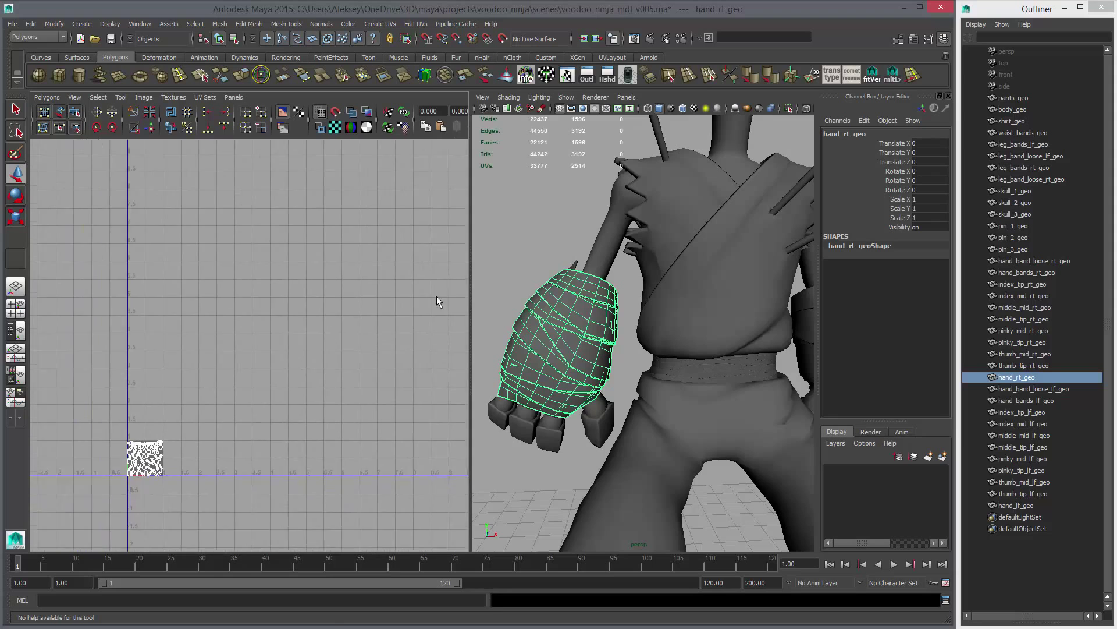
pyautogui.keyDown('alt'); pyautogui.moveTo(307, 466); pyautogui.dragTo(449, 382, button='middle'); pyautogui.keyUp('alt')
pyautogui.keyDown('alt'); pyautogui.moveTo(324, 344); pyautogui.dragTo(347, 361, button='right'); pyautogui.keyUp('alt')
pyautogui.keyDown('alt'); pyautogui.moveTo(346, 361); pyautogui.dragTo(269, 325, button='middle'); pyautogui.keyUp('alt')
pyautogui.keyDown('alt'); pyautogui.moveTo(269, 325); pyautogui.dragTo(325, 351, button='right'); pyautogui.keyUp('alt')
pyautogui.keyDown('alt'); pyautogui.moveTo(324, 351); pyautogui.dragTo(376, 347, button='middle'); pyautogui.keyUp('alt')
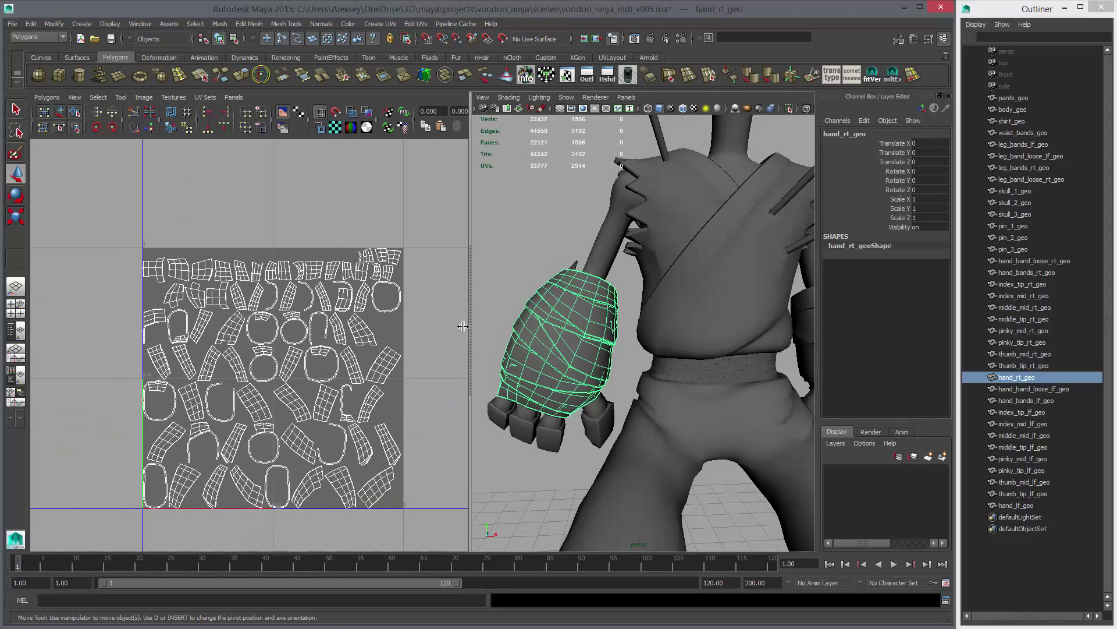
# Widen the perspective pane and inspect the wrapped right hand up close with smooth preview on and off.
pyautogui.moveTo(462, 326); pyautogui.dragTo(332, 326)
pyautogui.scroll(5, 452, 364)
pyautogui.scroll(-2, 499, 351)
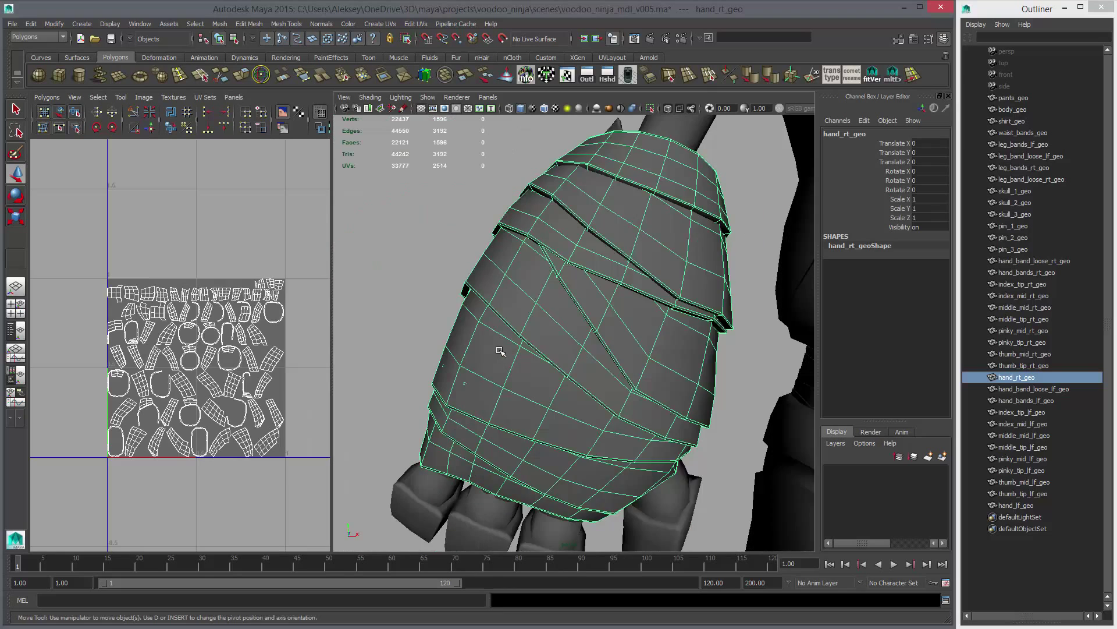
pyautogui.keyDown('alt'); pyautogui.moveTo(501, 351); pyautogui.dragTo(646, 381); pyautogui.keyUp('alt')
pyautogui.press('3')
pyautogui.press('1')
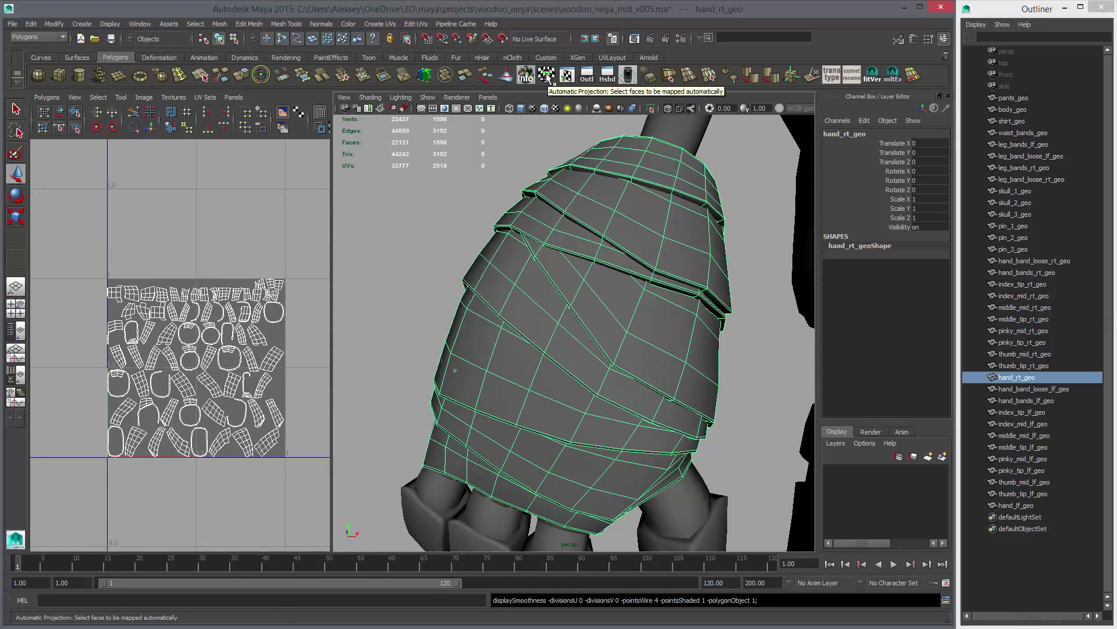
# Apply automatic UV mapping to the right hand geometry and return to whole-object selection.
pyautogui.click(384, 24)
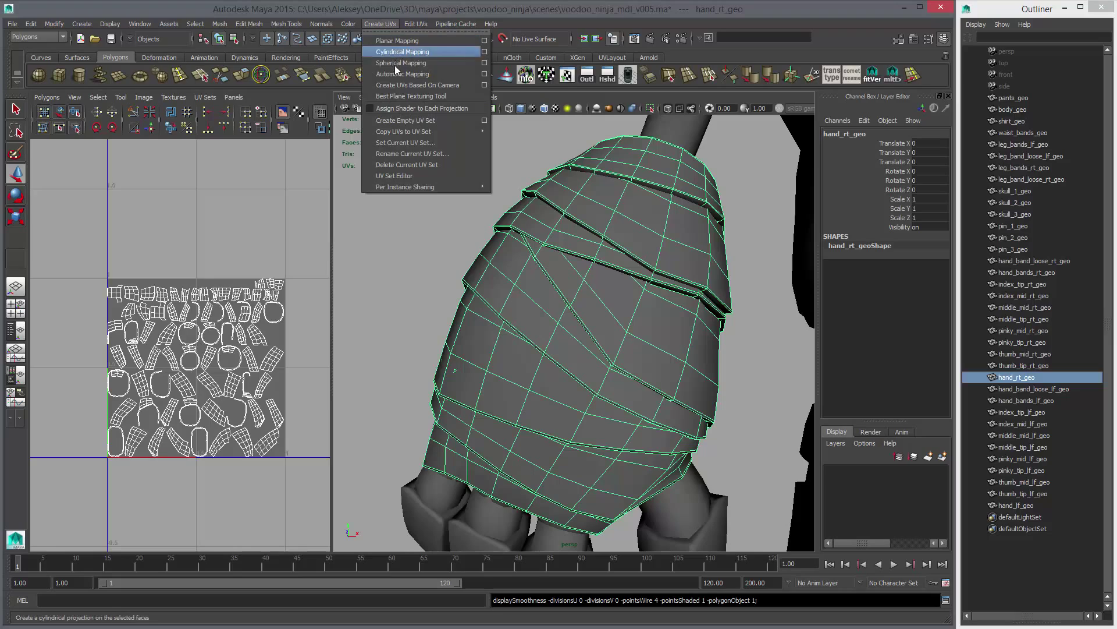
pyautogui.click(562, 77)
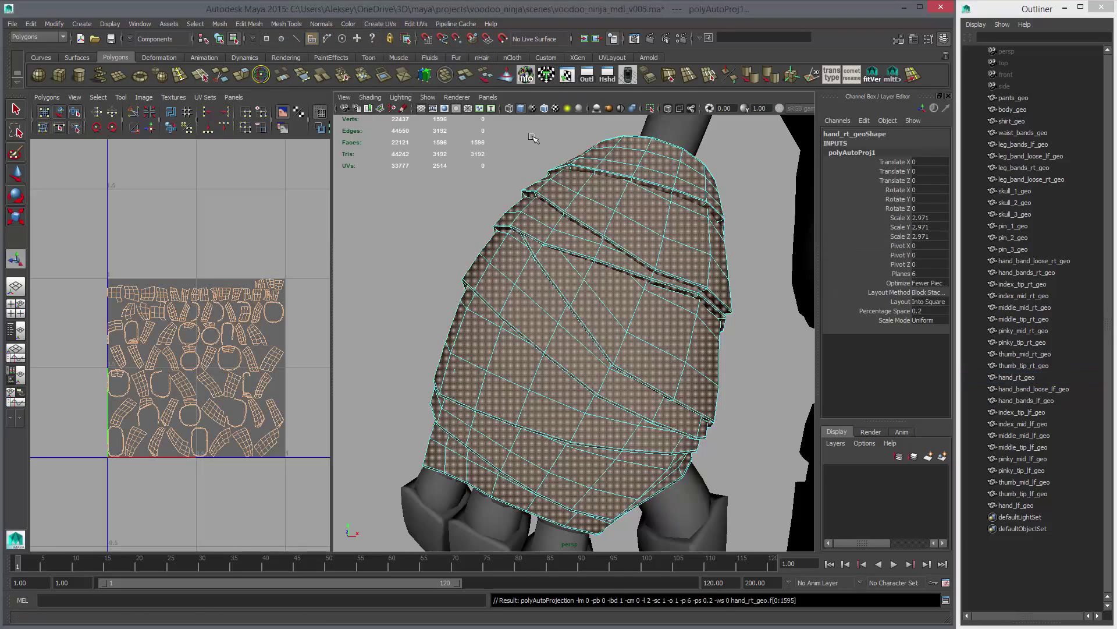
pyautogui.scroll(-10, 698, 304)
pyautogui.keyDown('alt'); pyautogui.moveTo(620, 329); pyautogui.dragTo(787, 355); pyautogui.keyUp('alt')
pyautogui.keyDown('alt'); pyautogui.moveTo(675, 409); pyautogui.dragTo(454, 364); pyautogui.keyUp('alt')
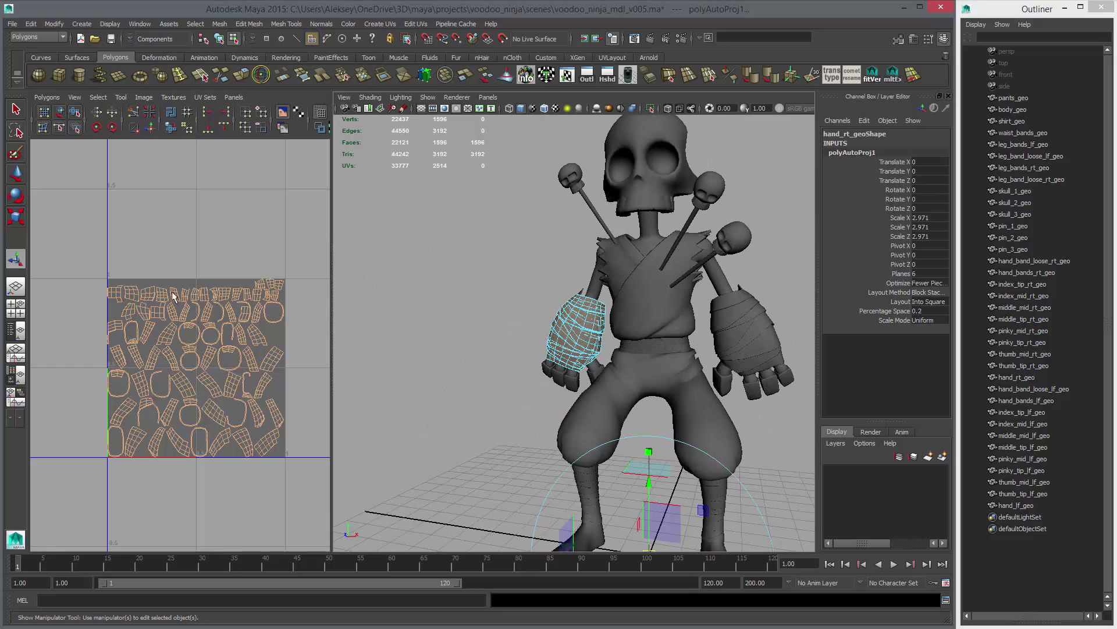
pyautogui.keyDown('alt'); pyautogui.moveTo(251, 369); pyautogui.dragTo(547, 320, button='right'); pyautogui.keyUp('alt')
pyautogui.click(547, 321)
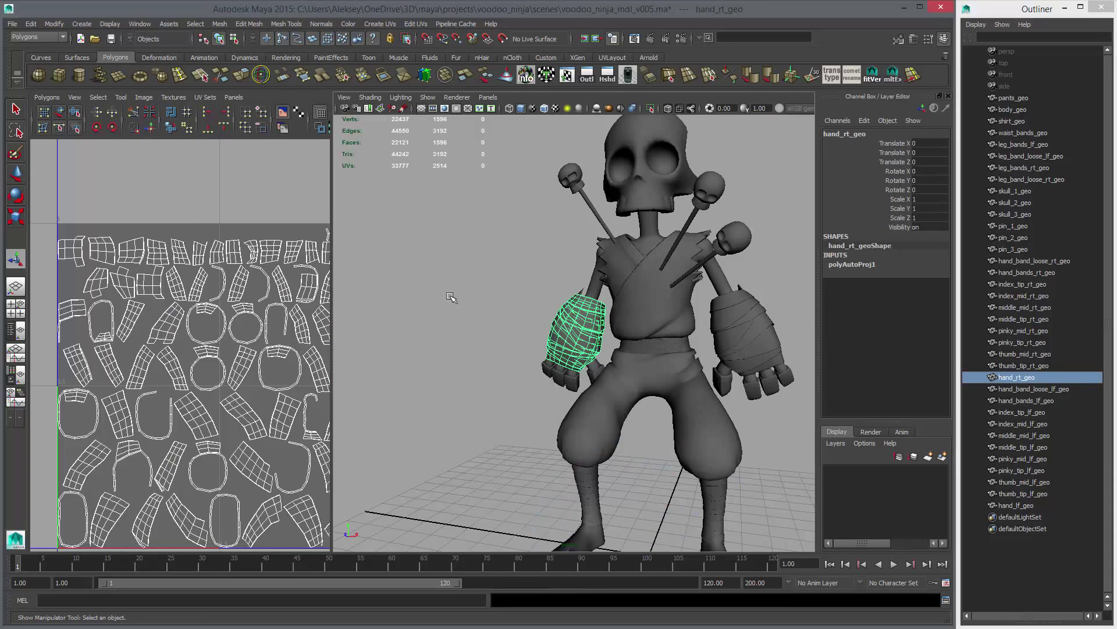
# Delete the construction history of the right hand geometry.
pyautogui.press('f')
pyautogui.keyDown('alt'); pyautogui.moveTo(652, 344); pyautogui.dragTo(663, 343); pyautogui.keyUp('alt')
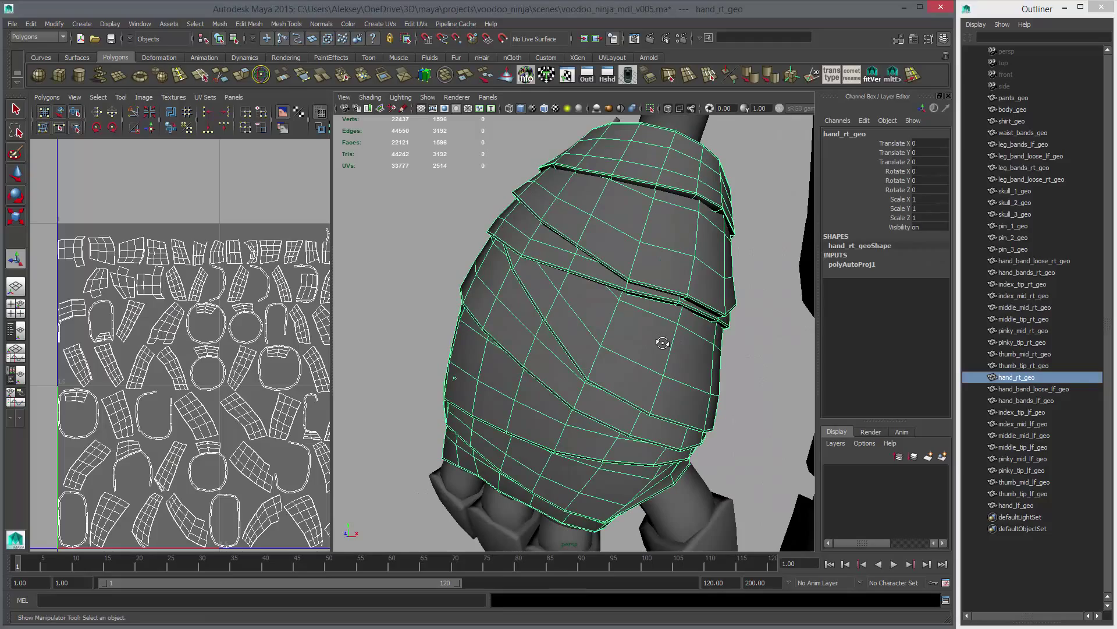
pyautogui.hotkey('alt', 'shift', 'd')
# Select all faces of the second bandage band below the right hand's wrist opening.
pyautogui.keyDown('alt'); pyautogui.moveTo(569, 376); pyautogui.dragTo(631, 362); pyautogui.keyUp('alt')
pyautogui.keyDown('alt'); pyautogui.moveTo(630, 361); pyautogui.dragTo(883, 449, button='right'); pyautogui.keyUp('alt')
pyautogui.keyDown('alt'); pyautogui.moveTo(559, 366); pyautogui.dragTo(606, 346); pyautogui.keyUp('alt')
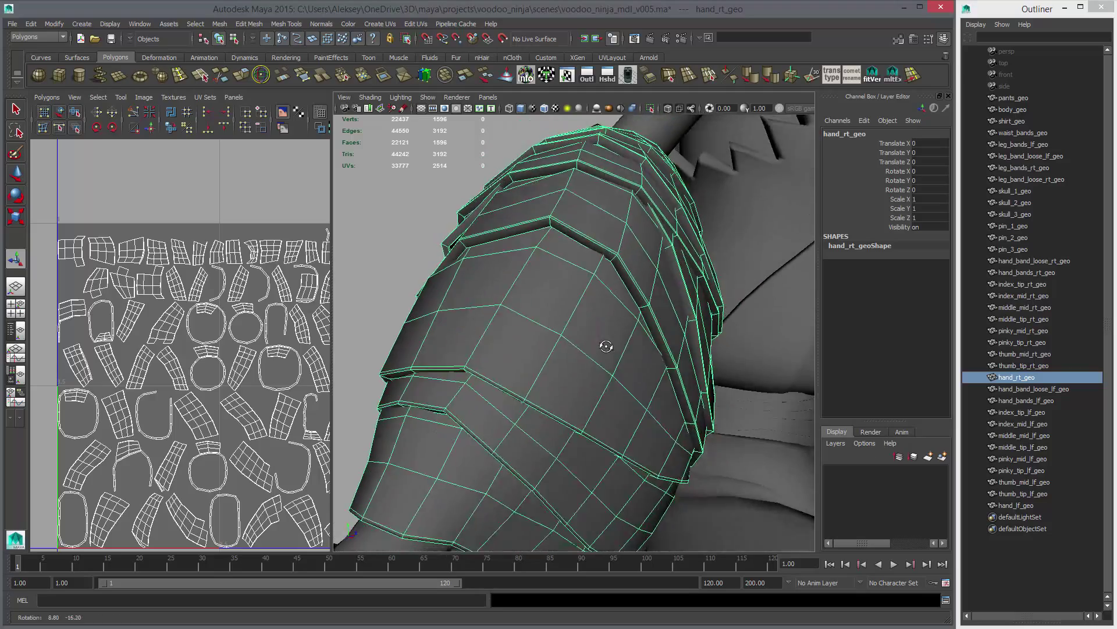
pyautogui.keyDown('alt'); pyautogui.moveTo(606, 347); pyautogui.dragTo(349, 332, button='right'); pyautogui.keyUp('alt')
pyautogui.keyDown('alt'); pyautogui.moveTo(495, 287); pyautogui.dragTo(649, 378); pyautogui.keyUp('alt')
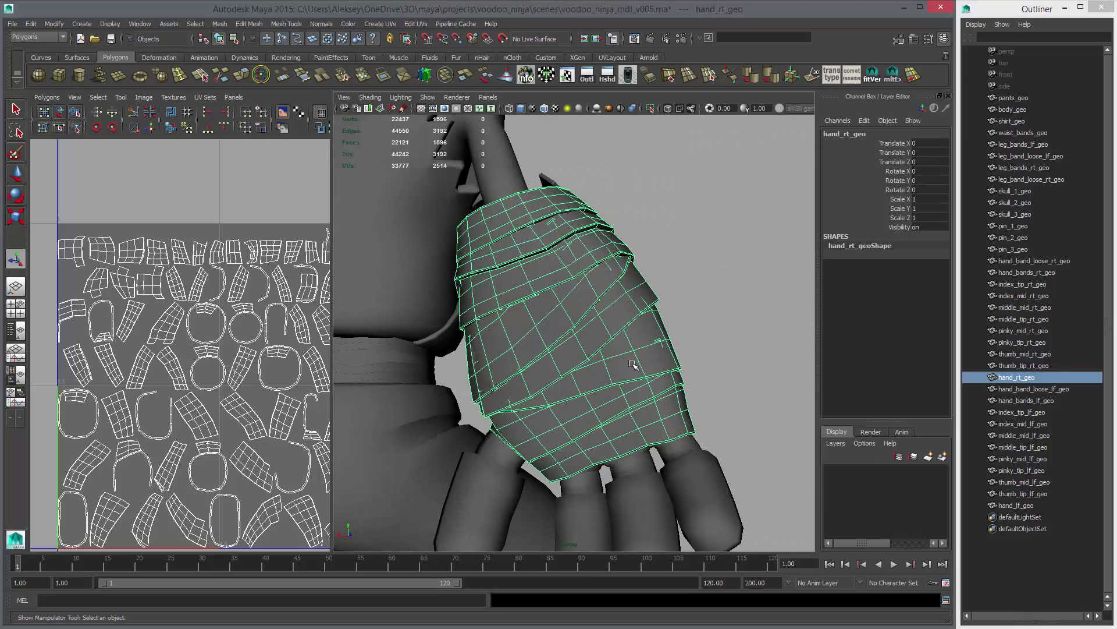
pyautogui.moveTo(530, 202); pyautogui.dragTo(530, 228, button='right')
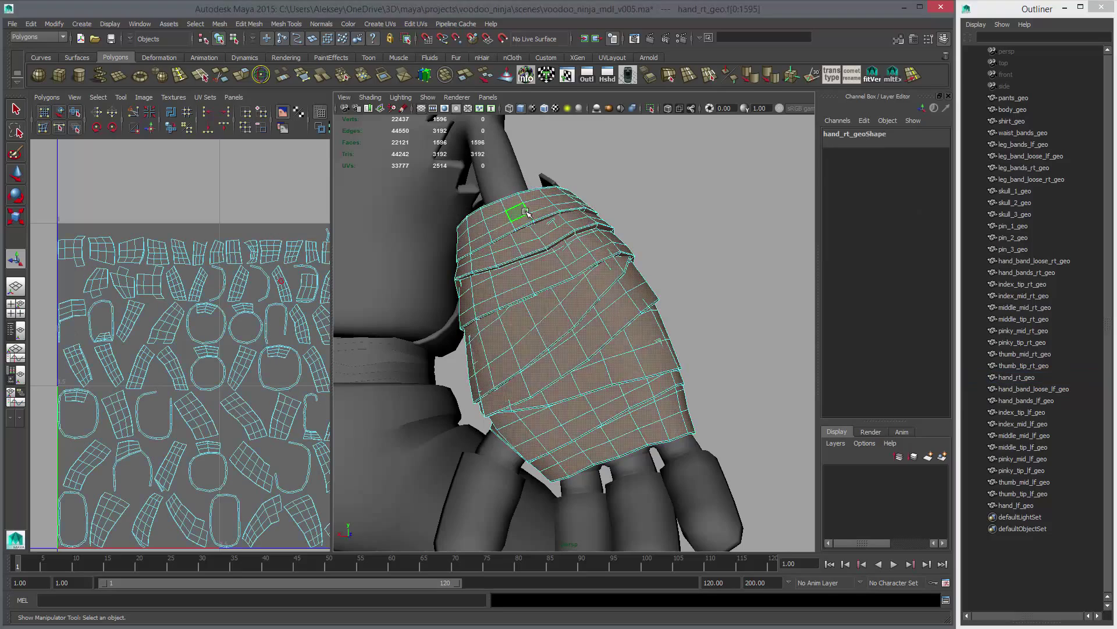
pyautogui.doubleClick(514, 211)
pyautogui.doubleClick(536, 242)
# Examine the selected band on the hand and its scattered shells in a widened UV Texture Editor pane.
pyautogui.keyDown('alt'); pyautogui.moveTo(536, 242); pyautogui.dragTo(461, 335); pyautogui.keyUp('alt')
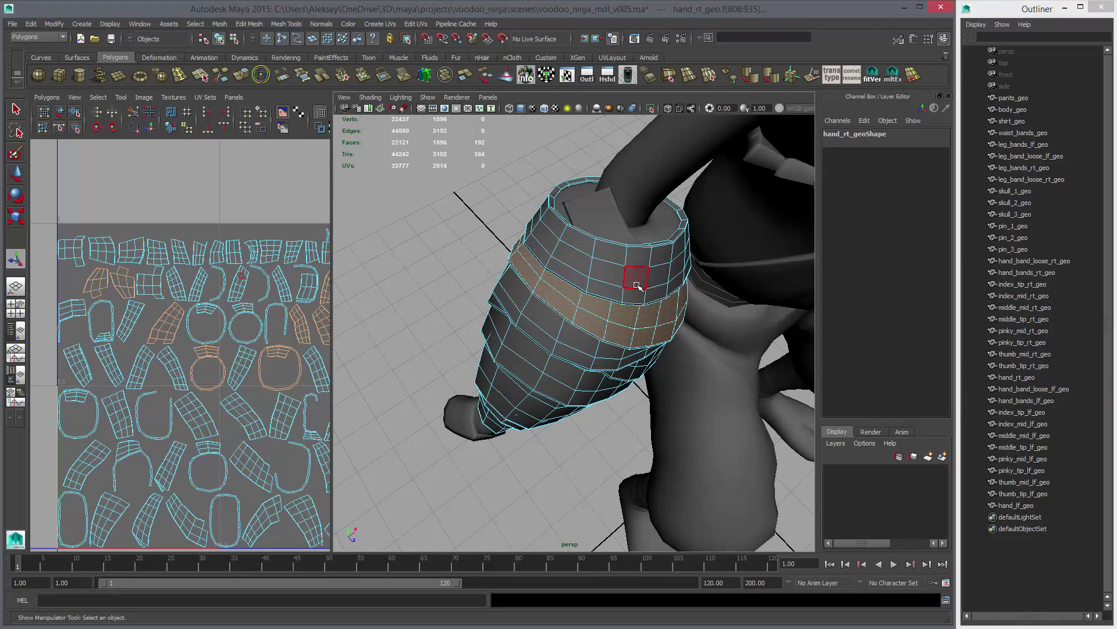
pyautogui.keyDown('alt'); pyautogui.moveTo(637, 285); pyautogui.dragTo(580, 221); pyautogui.keyUp('alt')
pyautogui.keyDown('alt'); pyautogui.moveTo(659, 245); pyautogui.dragTo(665, 314); pyautogui.keyUp('alt')
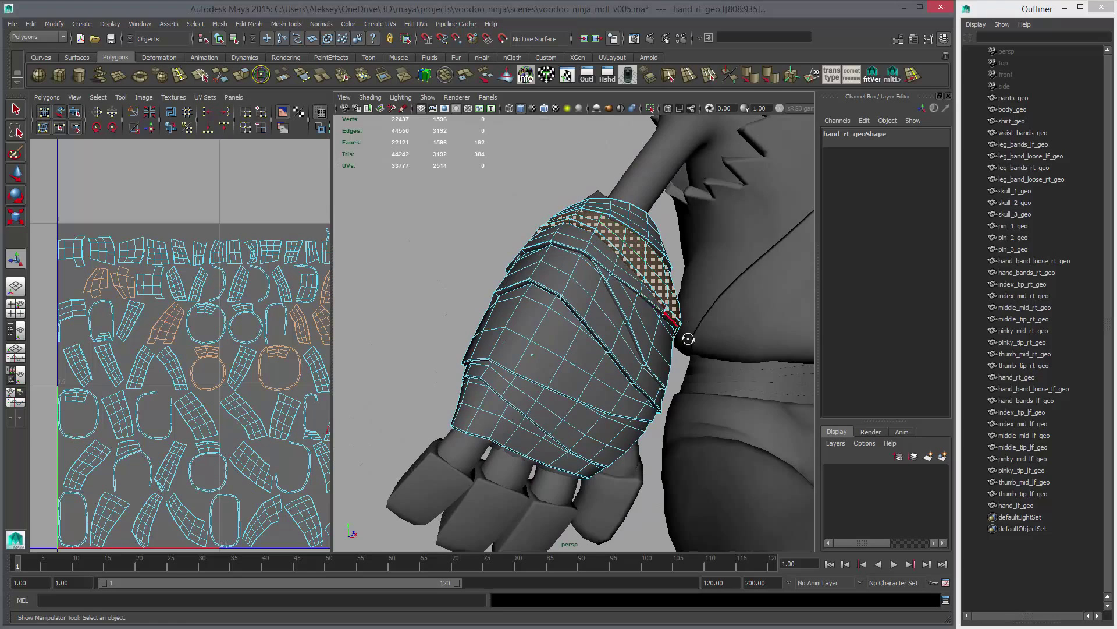
pyautogui.keyDown('alt'); pyautogui.moveTo(688, 339); pyautogui.dragTo(606, 344, button='right'); pyautogui.keyUp('alt')
pyautogui.keyDown('alt'); pyautogui.moveTo(605, 344); pyautogui.dragTo(594, 314); pyautogui.keyUp('alt')
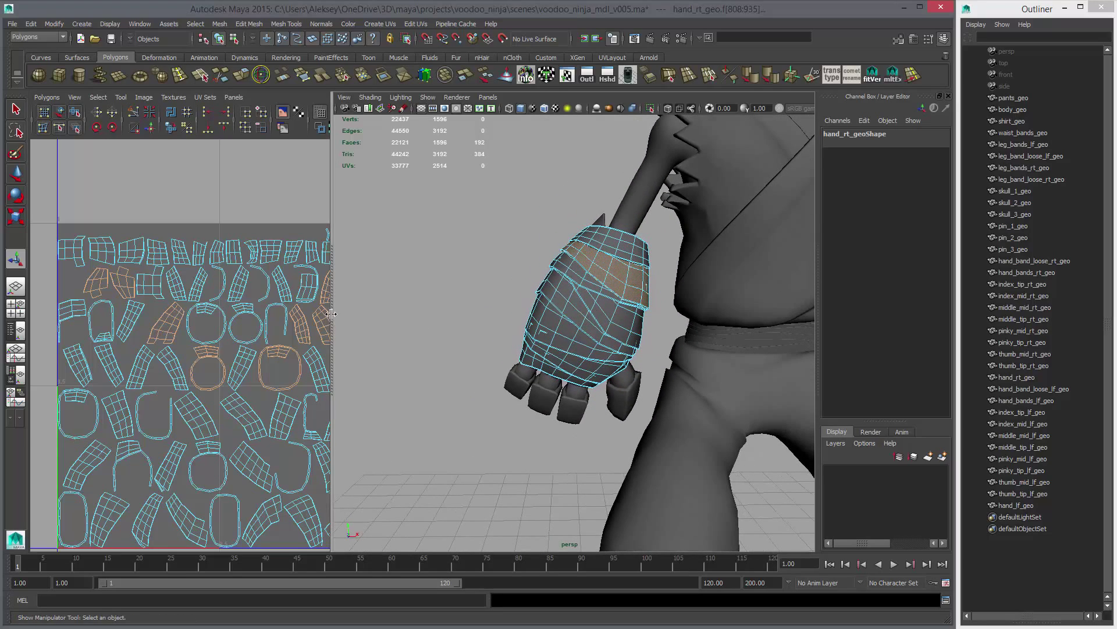
pyautogui.moveTo(330, 313); pyautogui.dragTo(434, 314)
pyautogui.keyDown('alt'); pyautogui.moveTo(351, 293); pyautogui.dragTo(311, 297, button='middle'); pyautogui.keyUp('alt')
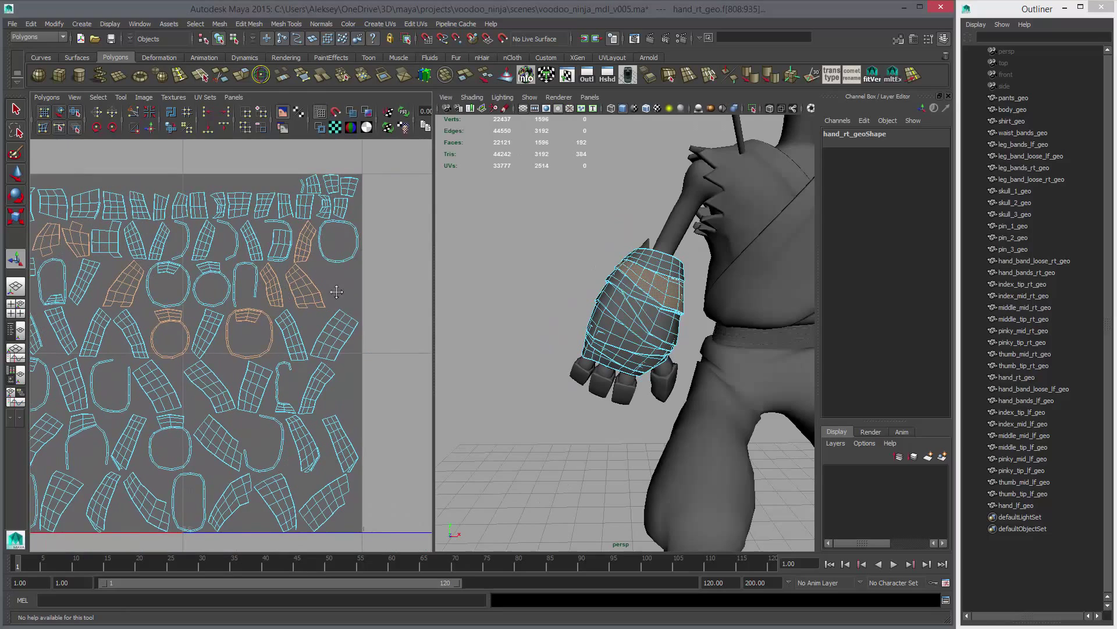
pyautogui.keyDown('alt'); pyautogui.moveTo(630, 308); pyautogui.dragTo(595, 317, button='middle'); pyautogui.keyUp('alt')
# Unitize the UVs of the whole right hand geometry.
pyautogui.moveTo(606, 283); pyautogui.dragTo(621, 276, button='right')
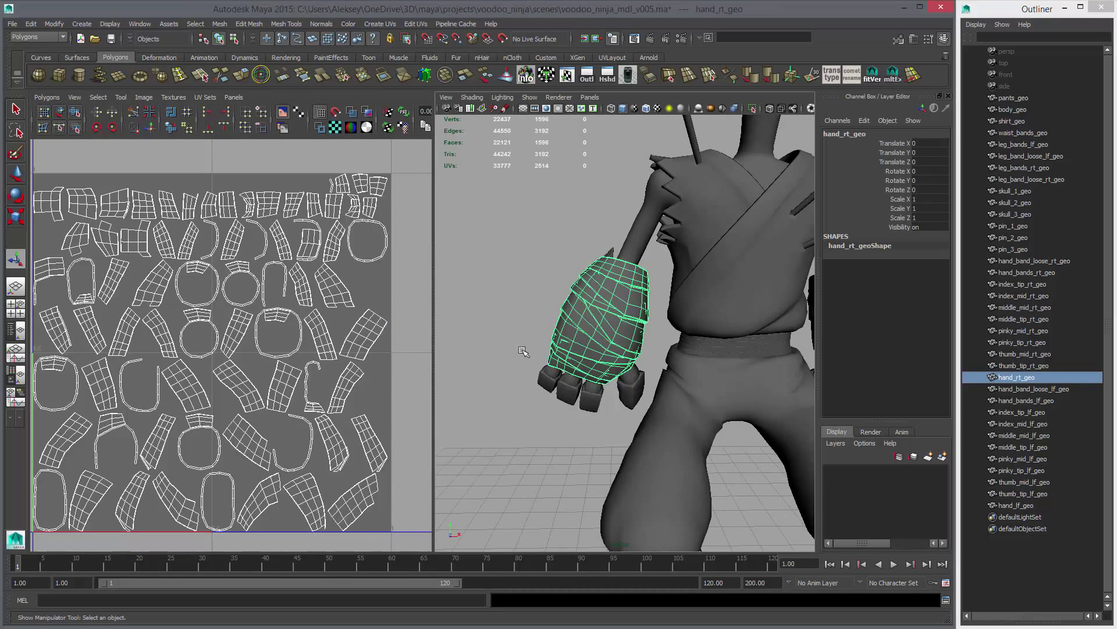
pyautogui.keyDown('alt'); pyautogui.moveTo(523, 351); pyautogui.dragTo(683, 392, button='right'); pyautogui.keyUp('alt')
pyautogui.keyDown('alt'); pyautogui.moveTo(683, 392); pyautogui.dragTo(569, 309); pyautogui.keyUp('alt')
pyautogui.keyDown('alt'); pyautogui.moveTo(569, 309); pyautogui.dragTo(506, 312, button='right'); pyautogui.keyUp('alt')
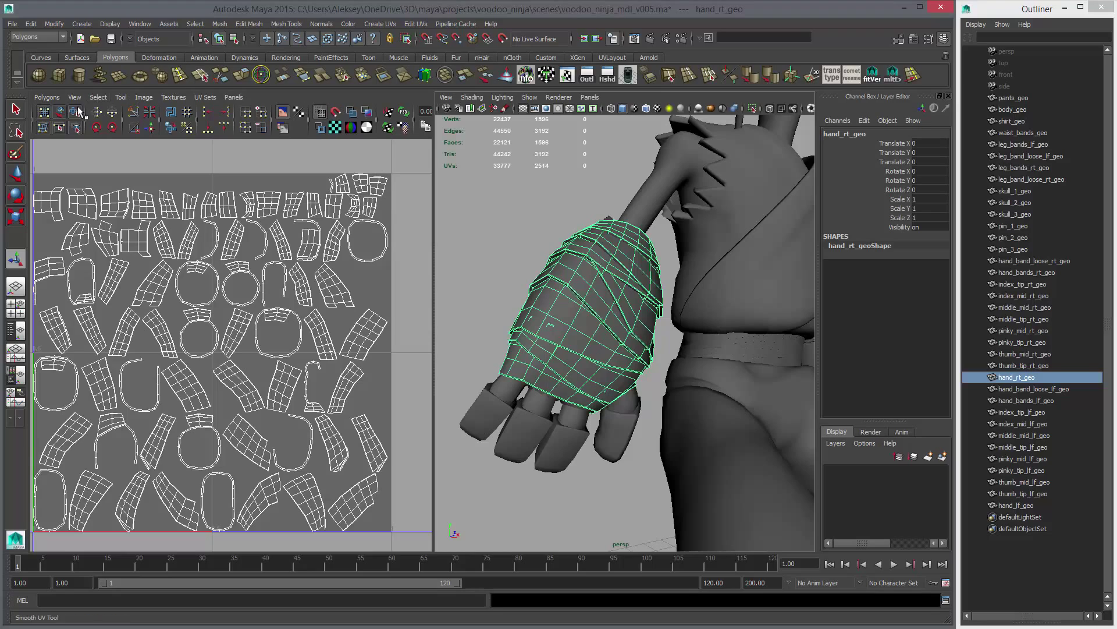
pyautogui.click(56, 99)
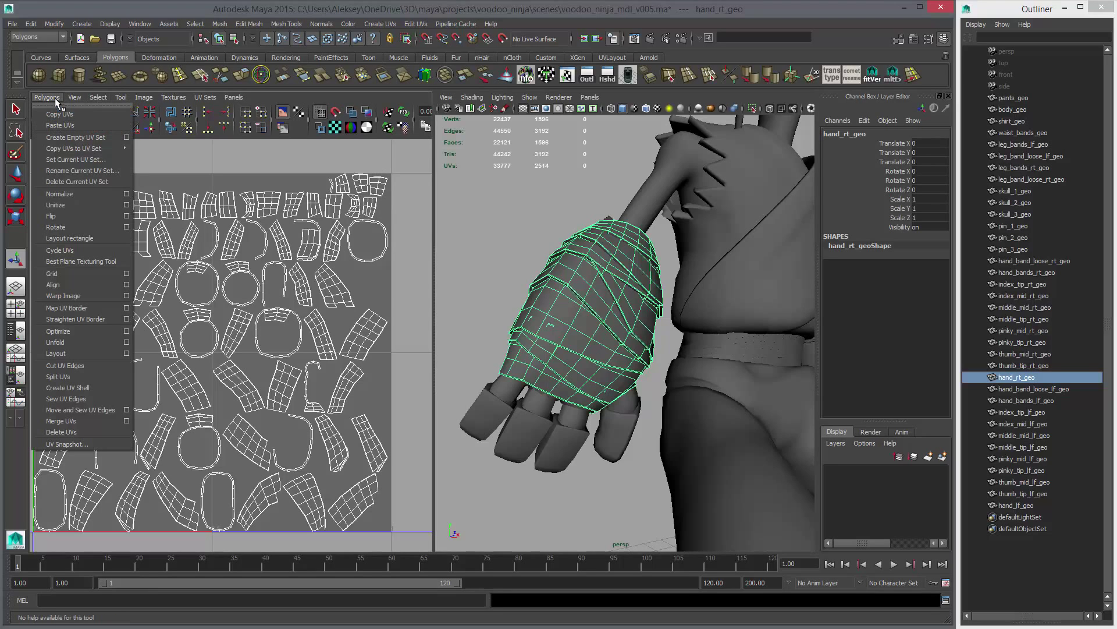
pyautogui.click(68, 206)
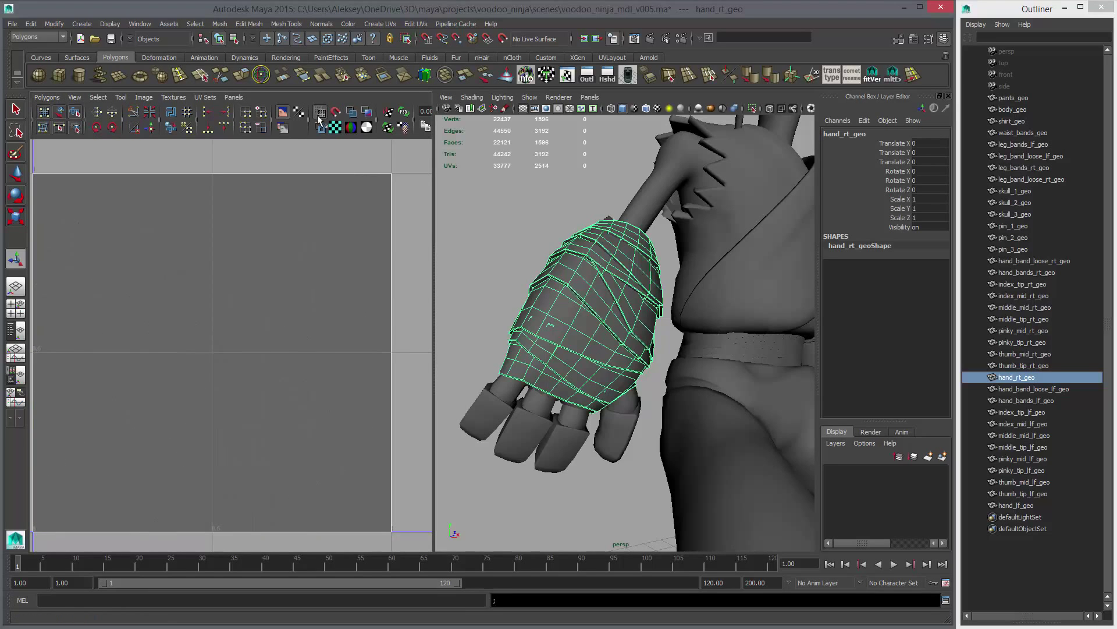
# Turn on shaded UV display in the UV Texture Editor and view the unitized UV square.
pyautogui.click(351, 112)
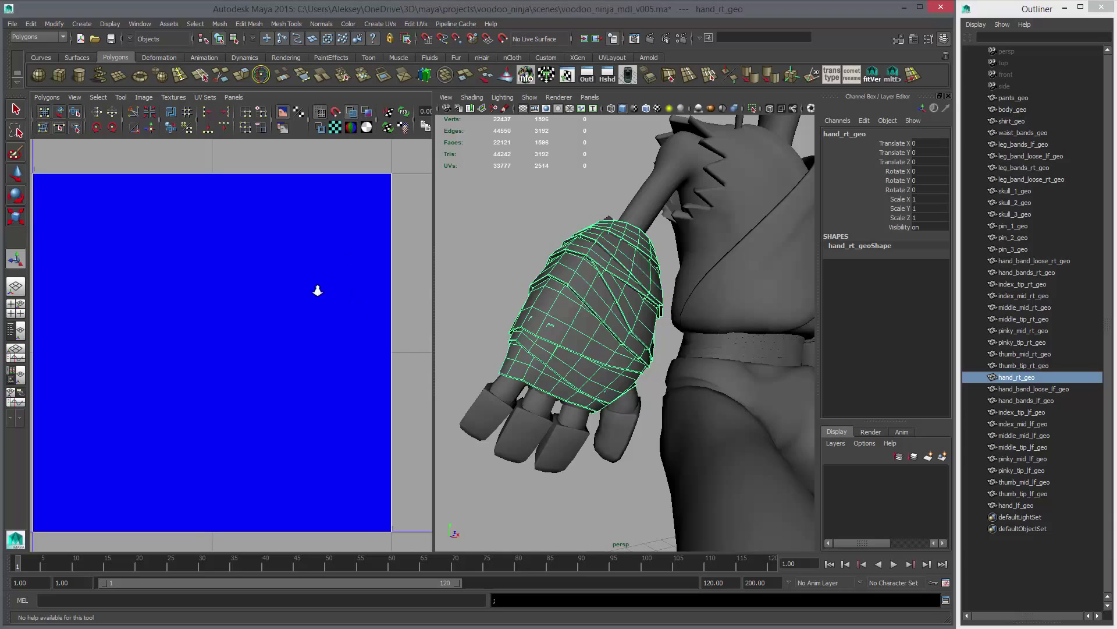
pyautogui.keyDown('alt'); pyautogui.moveTo(318, 290); pyautogui.dragTo(206, 290, button='right'); pyautogui.keyUp('alt')
pyautogui.keyDown('alt'); pyautogui.moveTo(359, 291); pyautogui.dragTo(410, 264, button='middle'); pyautogui.keyUp('alt')
# Select single faces of different sizes on the hand's bandages to check their unitized UVs.
pyautogui.scroll(10, 658, 297)
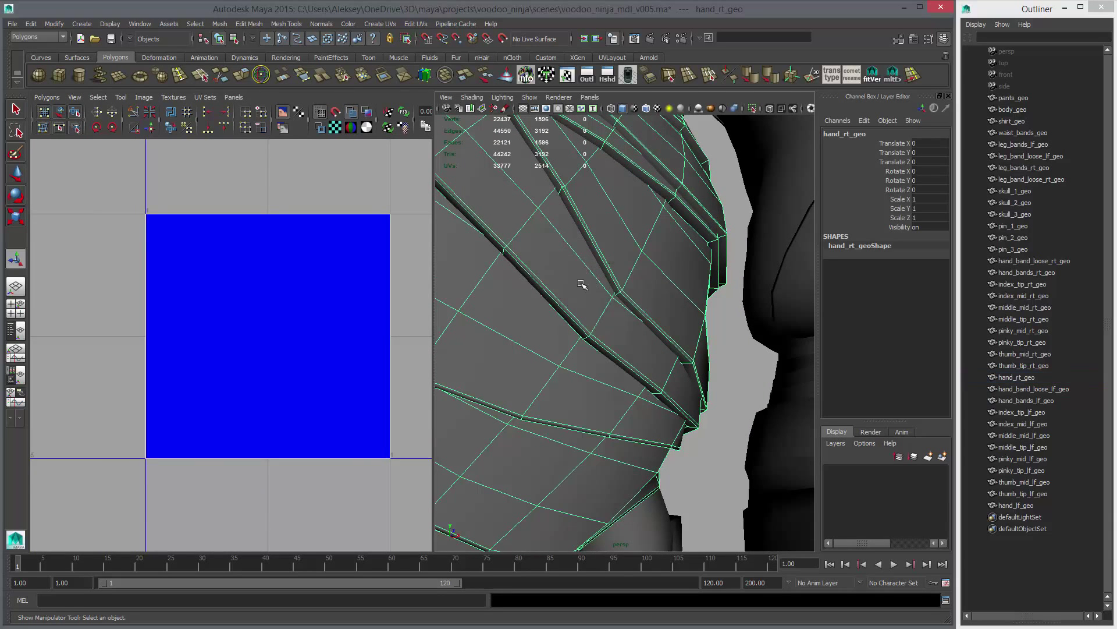
pyautogui.press('F11')
pyautogui.click(582, 284)
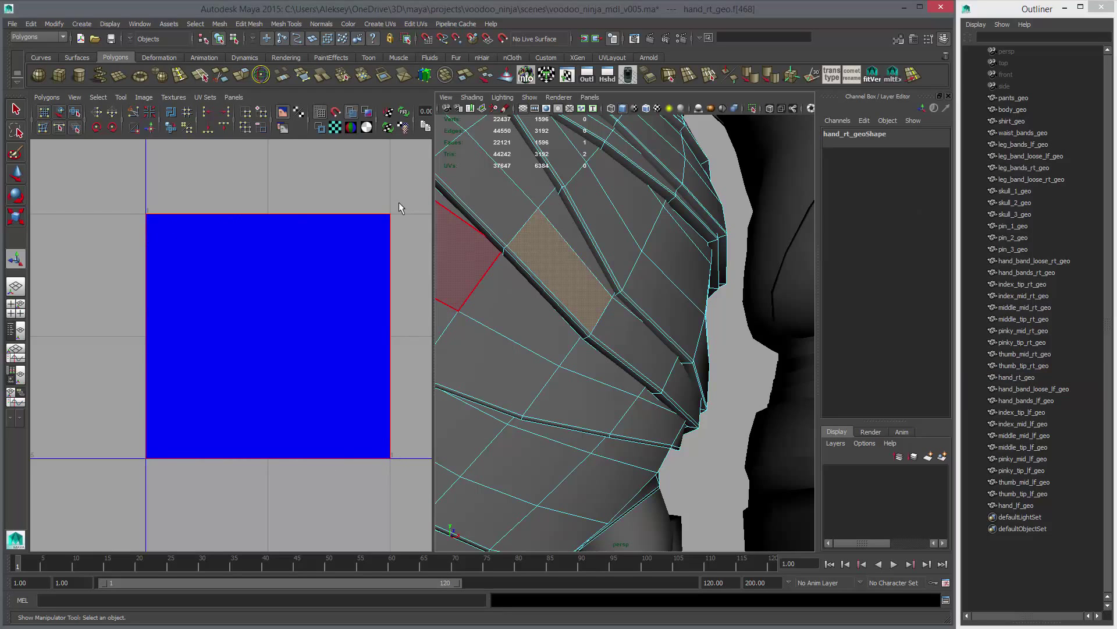
pyautogui.click(515, 261)
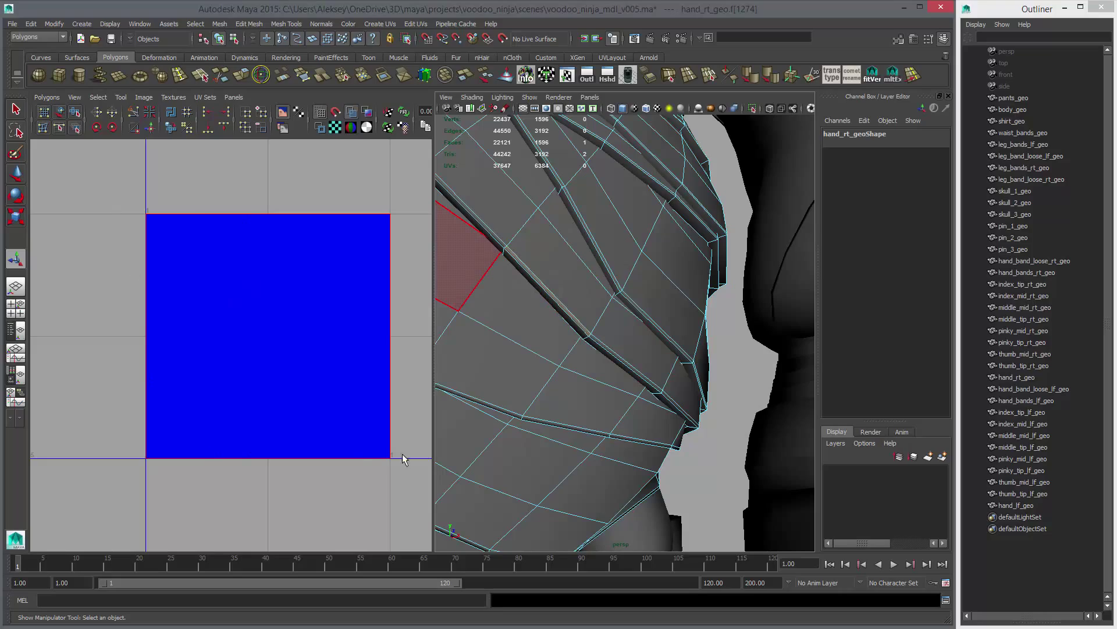
# Select the edge loop around the rim of the hand's wrist opening.
pyautogui.keyDown('alt'); pyautogui.moveTo(693, 335); pyautogui.dragTo(379, 326, button='right'); pyautogui.keyUp('alt')
pyautogui.keyDown('alt'); pyautogui.moveTo(524, 372); pyautogui.dragTo(699, 431, button='right'); pyautogui.keyUp('alt')
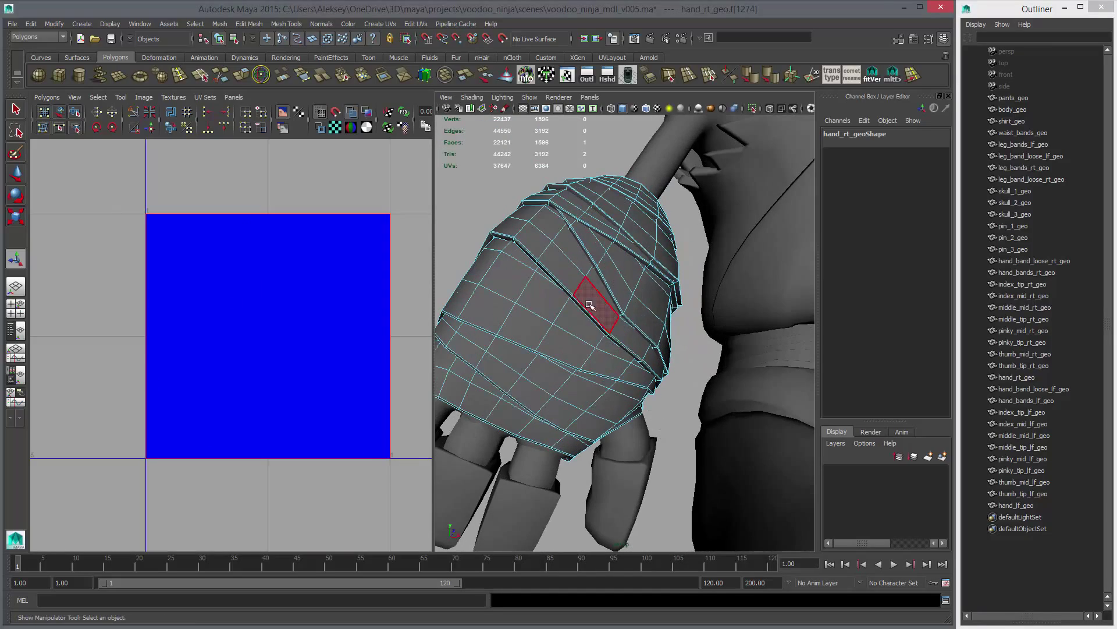
pyautogui.keyDown('alt'); pyautogui.moveTo(589, 304); pyautogui.dragTo(622, 378); pyautogui.keyUp('alt')
pyautogui.keyDown('alt'); pyautogui.moveTo(622, 378); pyautogui.dragTo(607, 411, button='middle'); pyautogui.keyUp('alt')
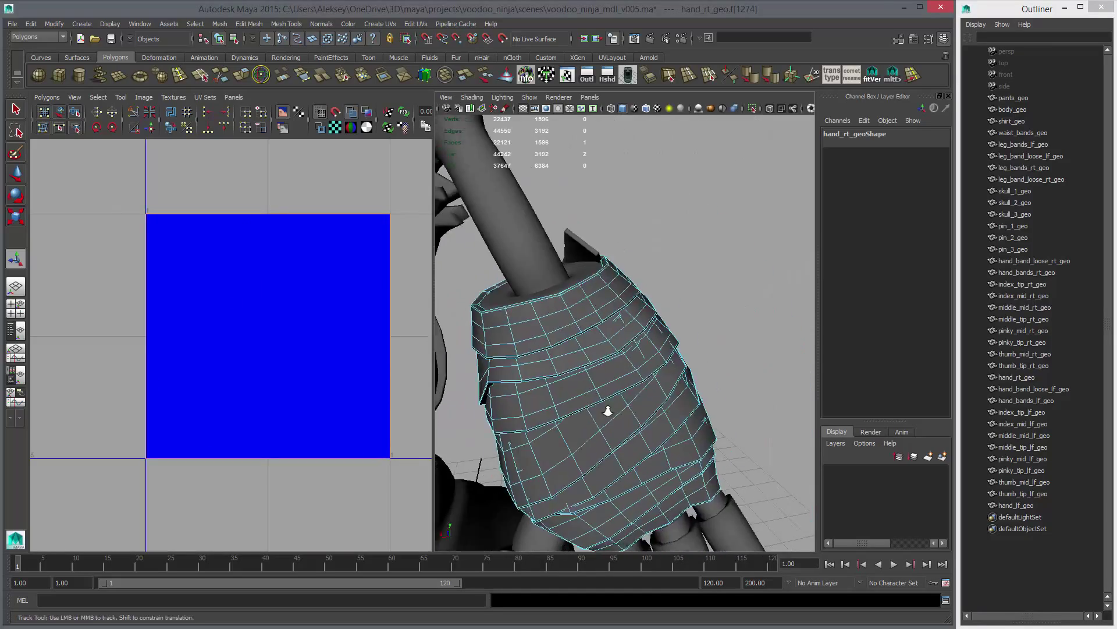
pyautogui.keyDown('alt'); pyautogui.moveTo(608, 411); pyautogui.dragTo(695, 437, button='right'); pyautogui.keyUp('alt')
pyautogui.keyDown('alt'); pyautogui.moveTo(679, 375); pyautogui.dragTo(588, 349, button='right'); pyautogui.keyUp('alt')
pyautogui.keyDown('alt'); pyautogui.moveTo(588, 349); pyautogui.dragTo(584, 369); pyautogui.keyUp('alt')
pyautogui.rightClick(600, 330)
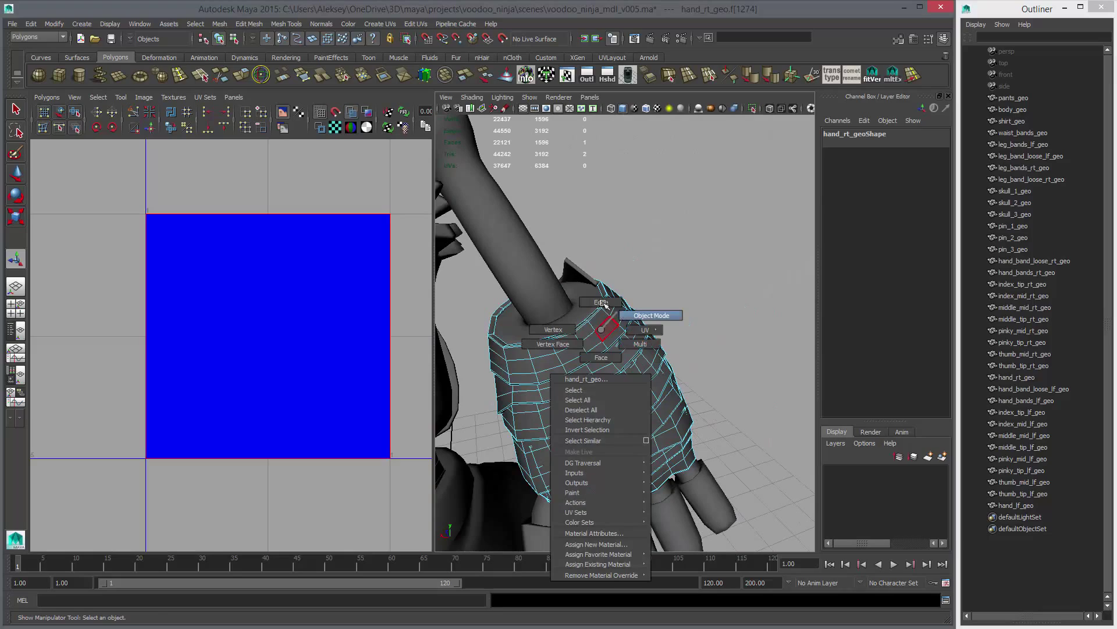
pyautogui.moveTo(603, 302); pyautogui.dragTo(602, 301, button='right')
pyautogui.keyDown('alt'); pyautogui.moveTo(563, 350); pyautogui.dragTo(698, 442, button='right'); pyautogui.keyUp('alt')
pyautogui.keyDown('alt'); pyautogui.moveTo(559, 402); pyautogui.dragTo(617, 370, button='middle'); pyautogui.keyUp('alt')
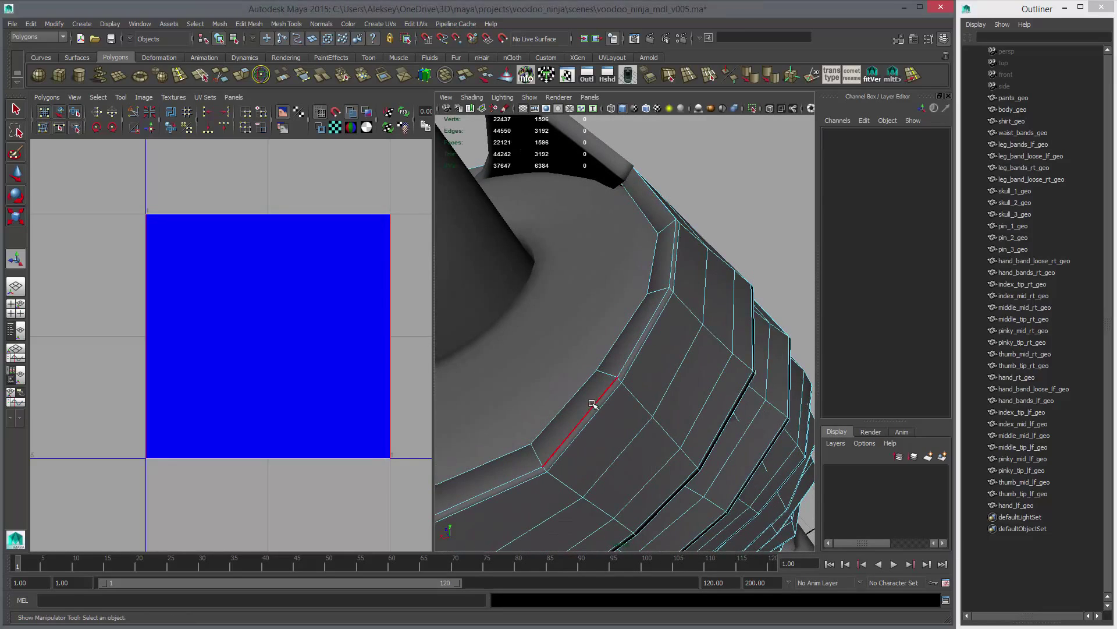
pyautogui.doubleClick(592, 404)
# Examine the overlapping bandage layers up close, comparing shaded and wireframe display.
pyautogui.keyDown('alt'); pyautogui.moveTo(594, 404); pyautogui.dragTo(651, 429); pyautogui.keyUp('alt')
pyautogui.keyDown('alt'); pyautogui.moveTo(651, 429); pyautogui.dragTo(601, 397, button='right'); pyautogui.keyUp('alt')
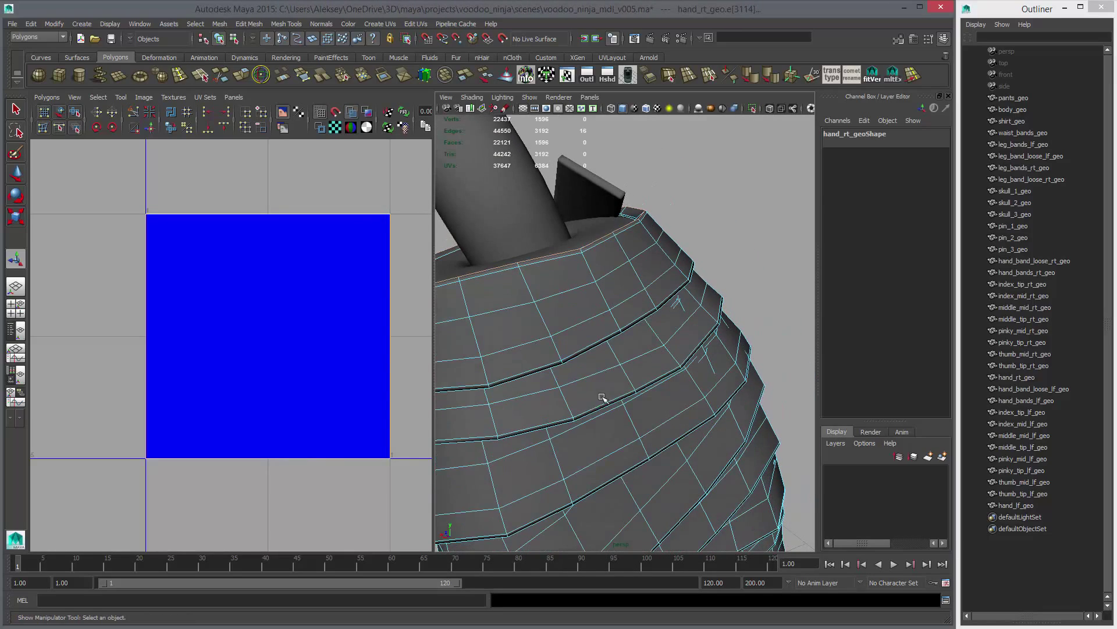
pyautogui.keyDown('alt'); pyautogui.moveTo(602, 397); pyautogui.dragTo(602, 323); pyautogui.keyUp('alt')
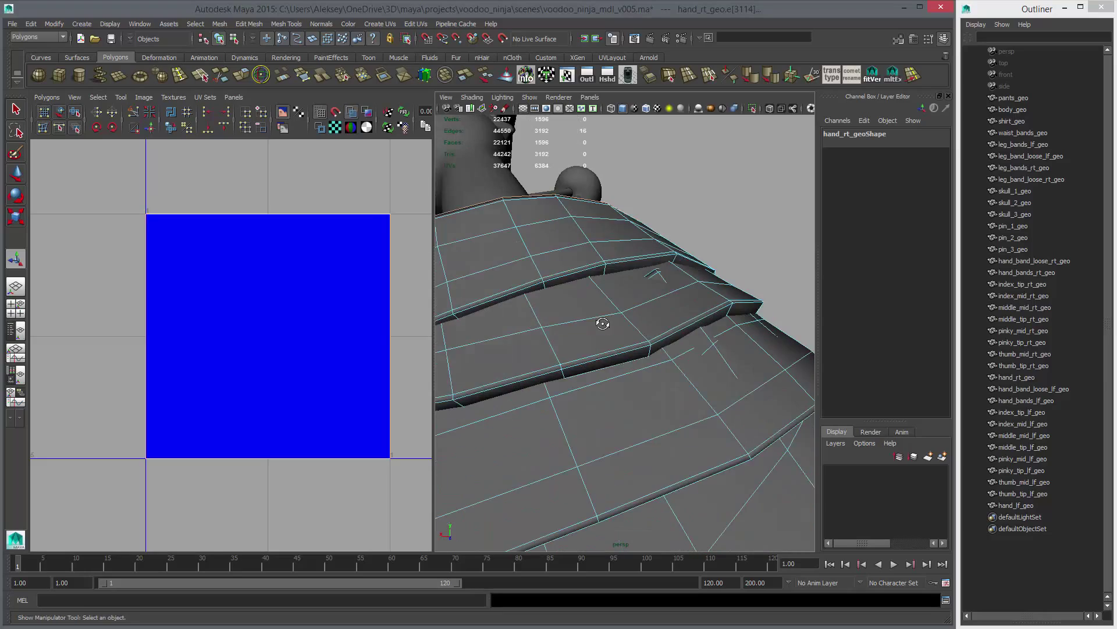
pyautogui.scroll(3, 644, 365)
pyautogui.scroll(-3, 615, 263)
pyautogui.keyDown('alt'); pyautogui.moveTo(616, 263); pyautogui.dragTo(584, 365); pyautogui.keyUp('alt')
pyautogui.moveTo(583, 366)
pyautogui.keyDown('alt'); pyautogui.mouseDown(button='right')
pyautogui.moveTo(681, 414)
pyautogui.moveTo(603, 406)
pyautogui.moveTo(589, 404)
pyautogui.moveTo(684, 382)
pyautogui.mouseUp(button='right'); pyautogui.keyUp('alt')
pyautogui.press('4')
pyautogui.press('5')
pyautogui.moveTo(683, 382)
pyautogui.keyDown('alt'); pyautogui.mouseDown()
pyautogui.moveTo(663, 382)
pyautogui.moveTo(688, 427)
pyautogui.mouseUp(); pyautogui.keyUp('alt')
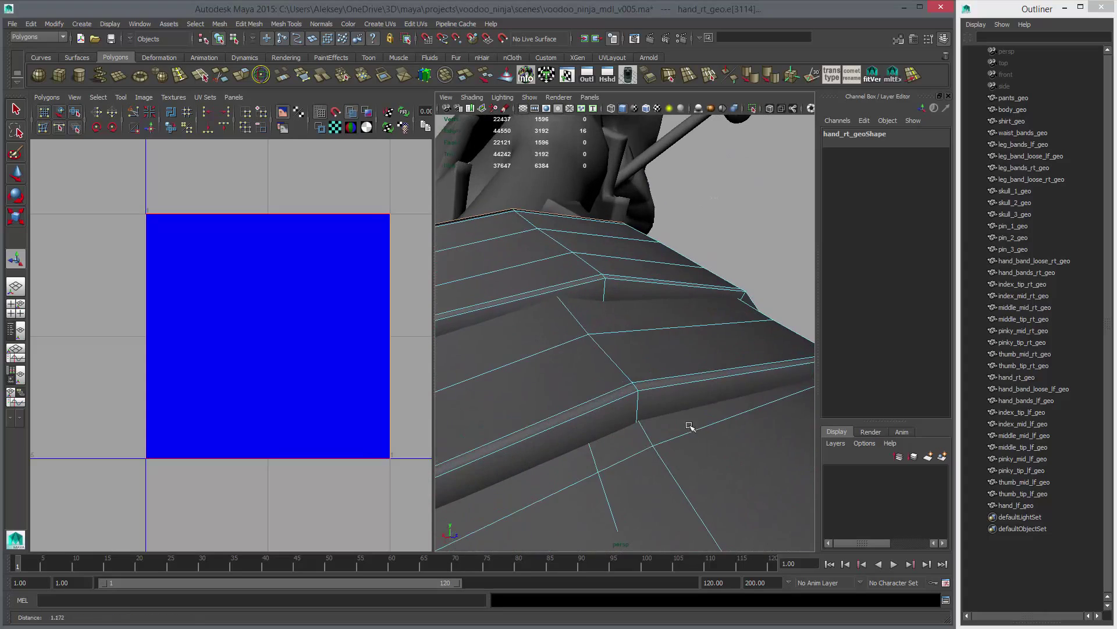
# In wireframe display, select the hidden edge loops where the upper bandage bands tuck under each other.
pyautogui.press('4')
pyautogui.doubleClick(614, 308)
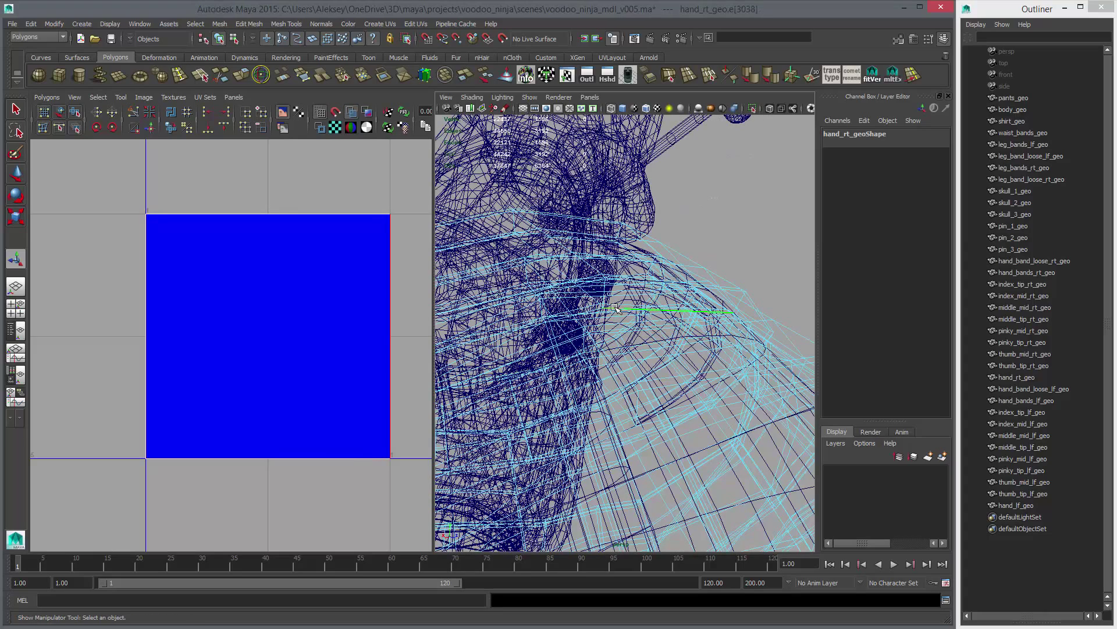
pyautogui.keyDown('alt'); pyautogui.moveTo(717, 408); pyautogui.dragTo(692, 409); pyautogui.keyUp('alt')
pyautogui.doubleClick(691, 408)
pyautogui.press('5')
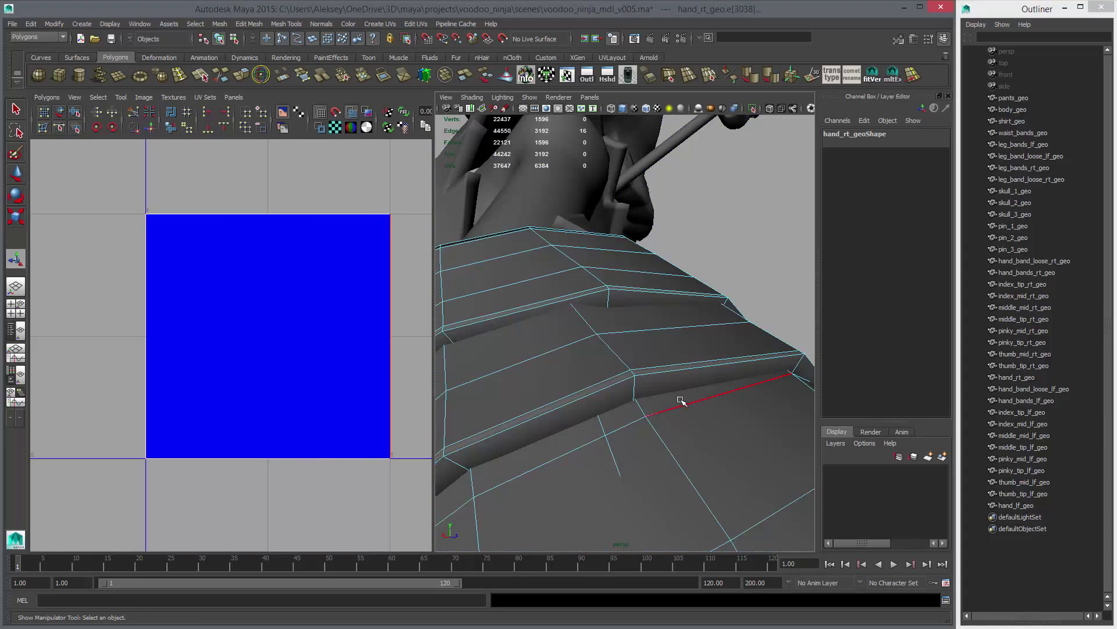
pyautogui.press('4')
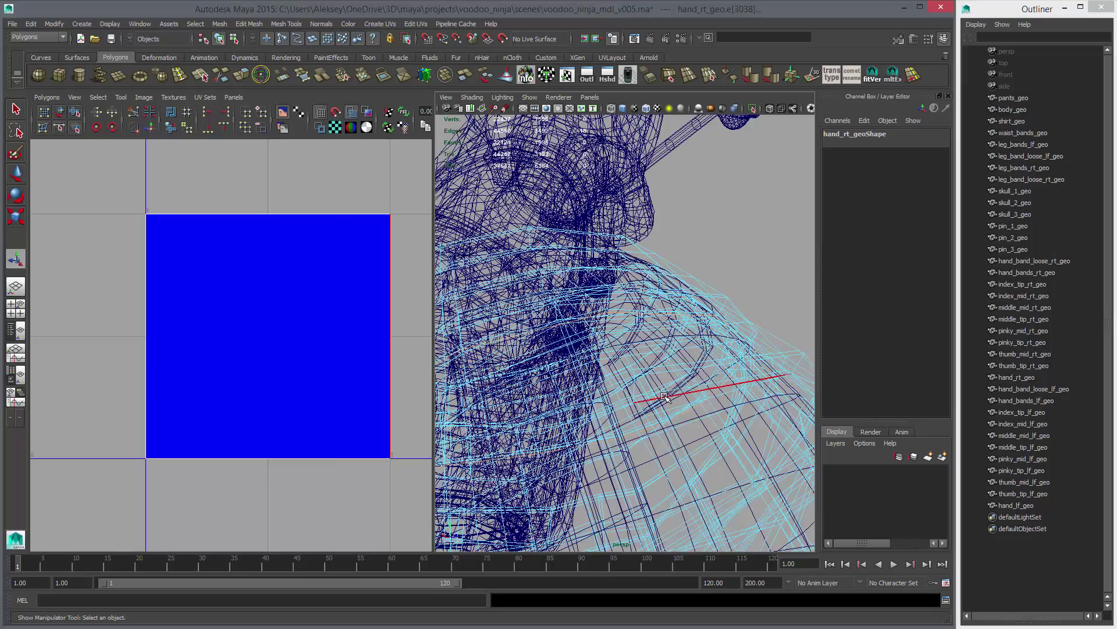
pyautogui.keyDown('alt'); pyautogui.moveTo(697, 435); pyautogui.dragTo(687, 442, button='middle'); pyautogui.keyUp('alt')
pyautogui.keyDown('alt'); pyautogui.moveTo(687, 442); pyautogui.dragTo(678, 451); pyautogui.keyUp('alt')
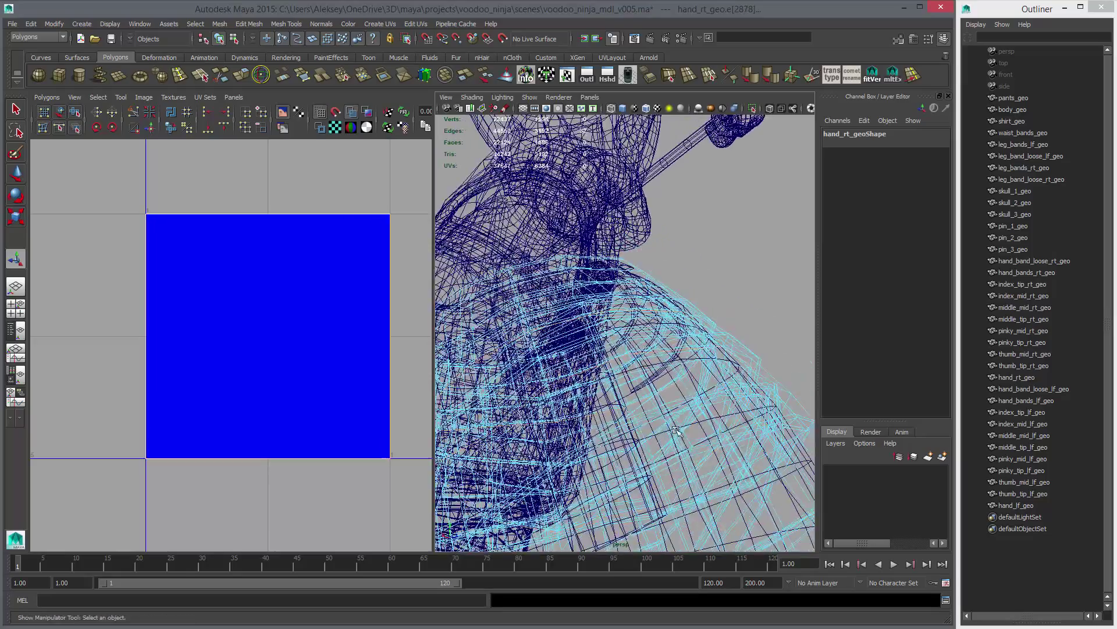
pyautogui.keyDown('alt'); pyautogui.moveTo(678, 451); pyautogui.dragTo(683, 396, button='middle'); pyautogui.keyUp('alt')
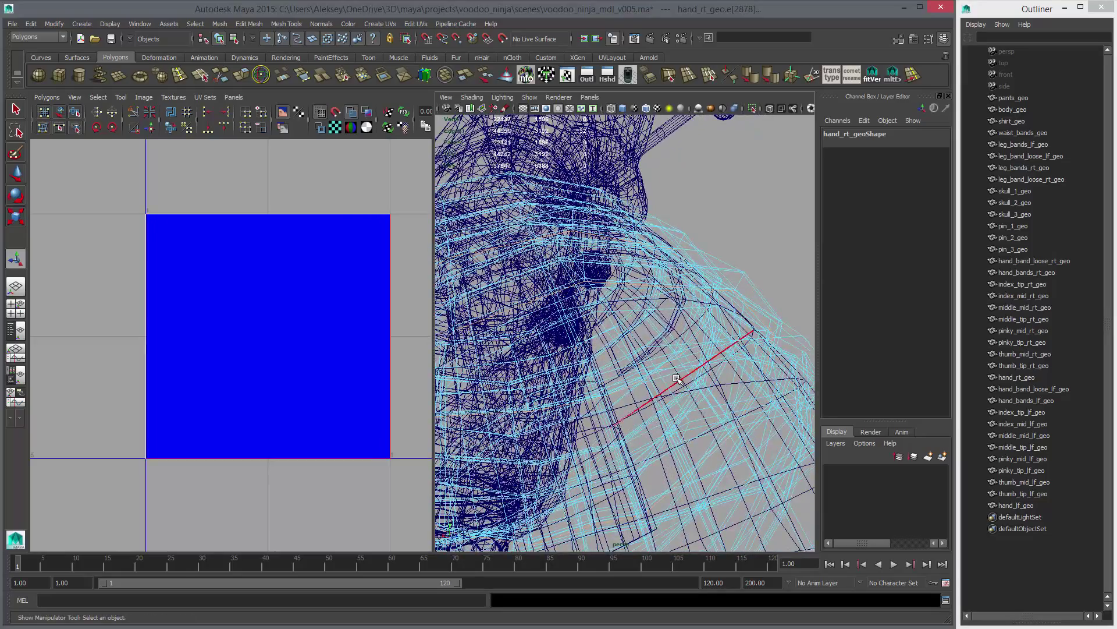
# Isolate the right hand geometry in the shaded perspective view.
pyautogui.press('5')
pyautogui.moveTo(701, 275); pyautogui.dragTo(735, 262, button='right')
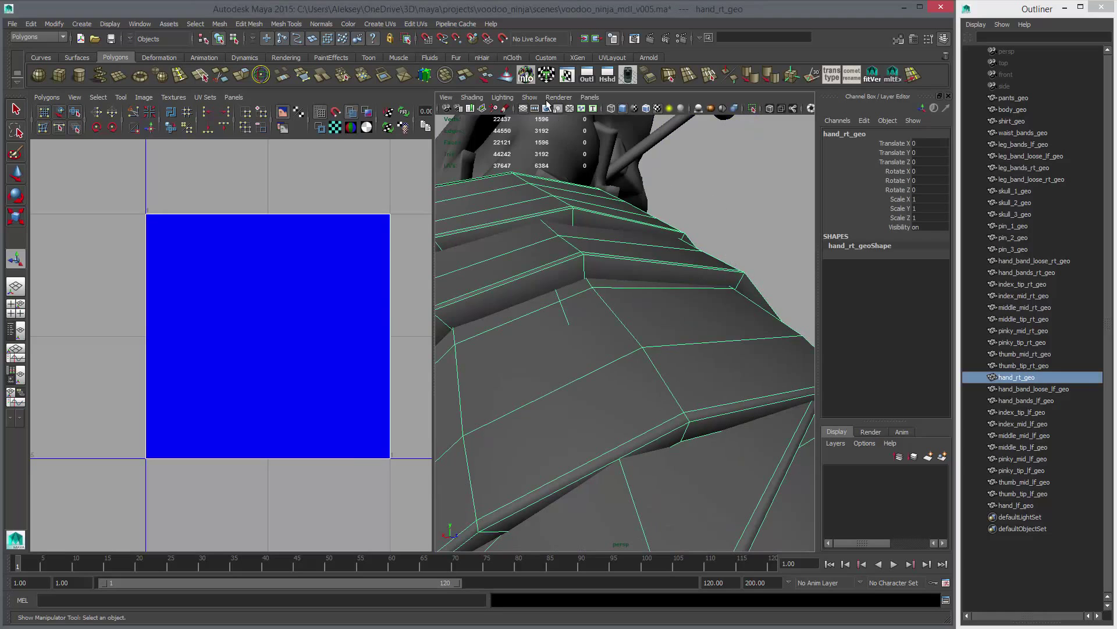
pyautogui.click(750, 107)
# In wireframe display, add a hidden edge loop where the bandage bands overlap on the hand to the edge selection.
pyautogui.keyDown('alt'); pyautogui.moveTo(669, 256); pyautogui.dragTo(633, 281); pyautogui.keyUp('alt')
pyautogui.moveTo(612, 244); pyautogui.dragTo(611, 215, button='right')
pyautogui.press('4')
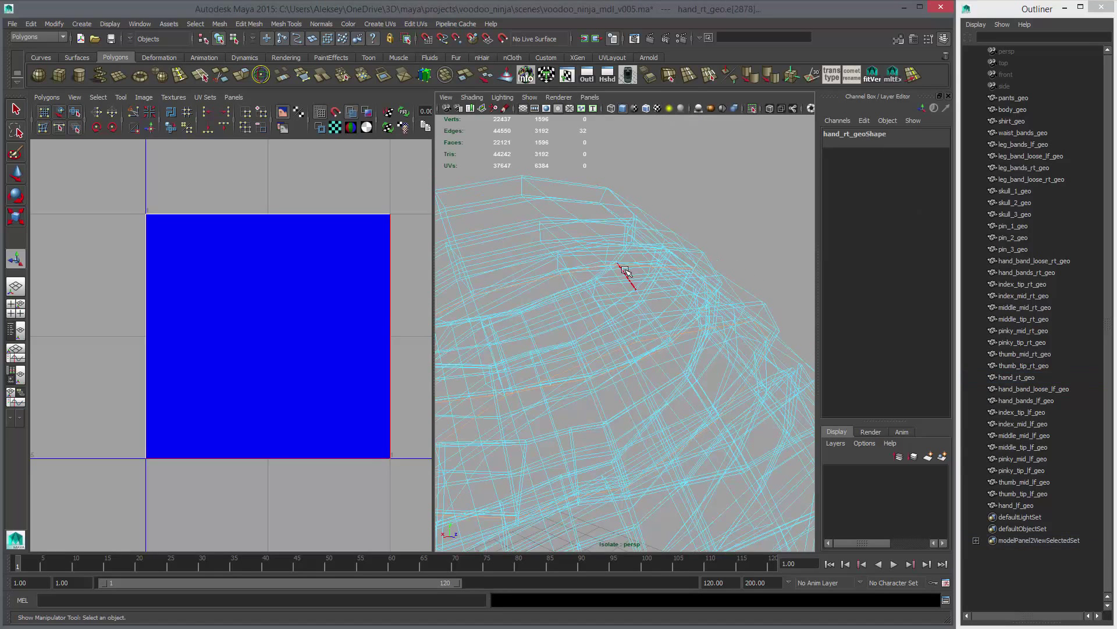
pyautogui.keyDown('alt'); pyautogui.moveTo(656, 309); pyautogui.dragTo(809, 330); pyautogui.keyUp('alt')
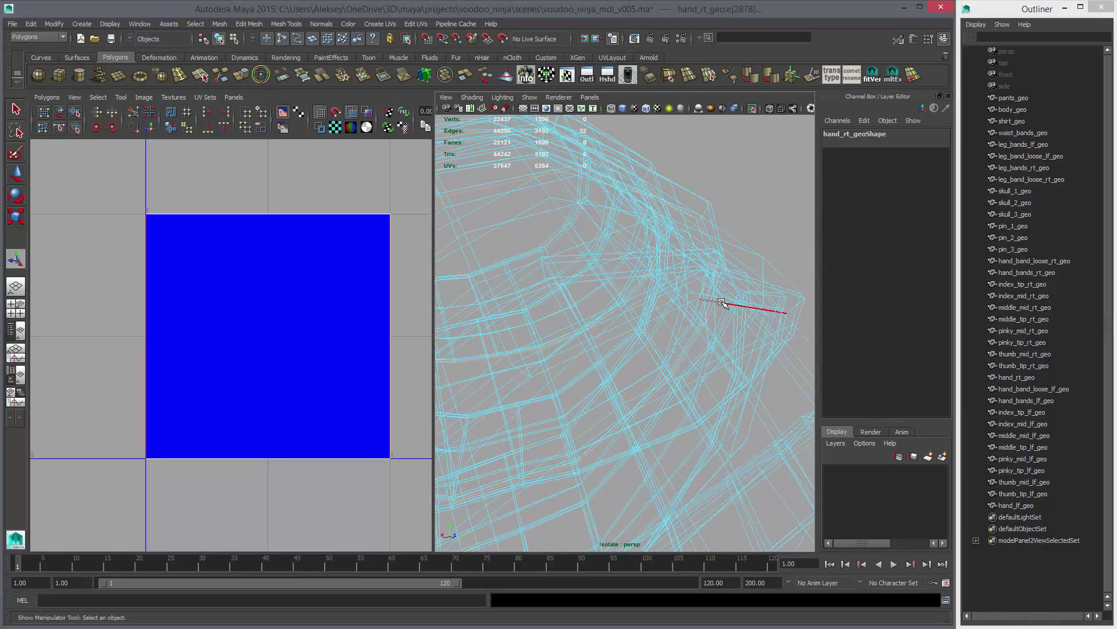
pyautogui.keyDown('shift'); pyautogui.doubleClick(721, 302); pyautogui.keyUp('shift')
# Add the hidden edge loops under the next lower bandage bands to the selection and restore shaded display.
pyautogui.keyDown('alt'); pyautogui.moveTo(751, 415); pyautogui.dragTo(649, 298, button='middle'); pyautogui.keyUp('alt')
pyautogui.keyDown('alt'); pyautogui.moveTo(650, 298); pyautogui.dragTo(711, 296); pyautogui.keyUp('alt')
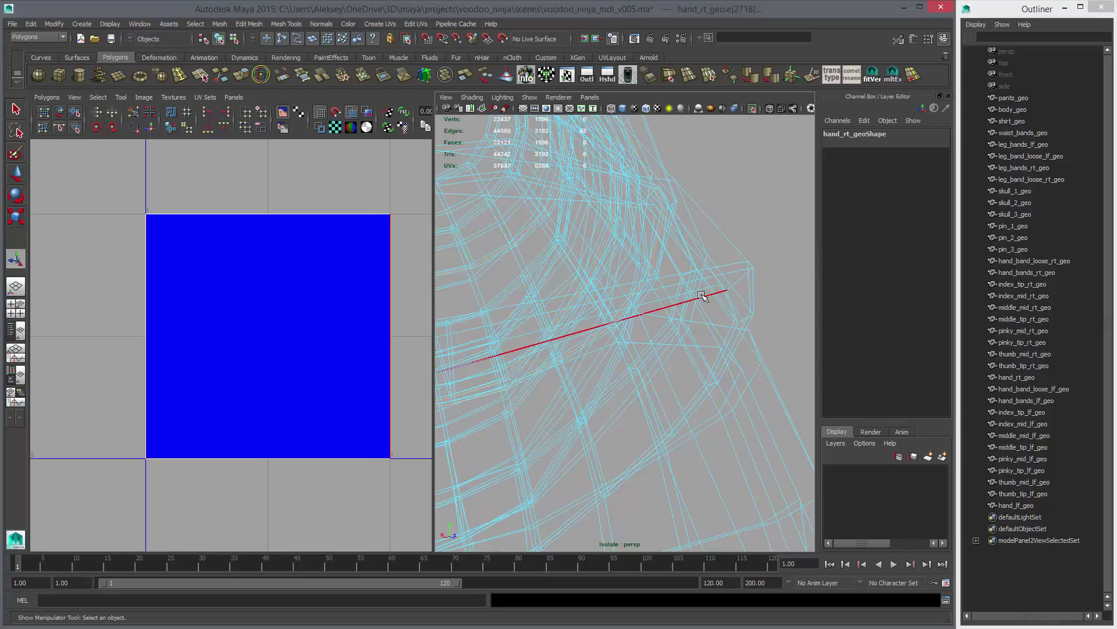
pyautogui.keyDown('alt'); pyautogui.moveTo(702, 300); pyautogui.dragTo(625, 316, button='middle'); pyautogui.keyUp('alt')
pyautogui.keyDown('alt'); pyautogui.moveTo(625, 316); pyautogui.dragTo(670, 425); pyautogui.keyUp('alt')
pyautogui.keyDown('shift'); pyautogui.doubleClick(709, 408); pyautogui.keyUp('shift')
pyautogui.press('5')
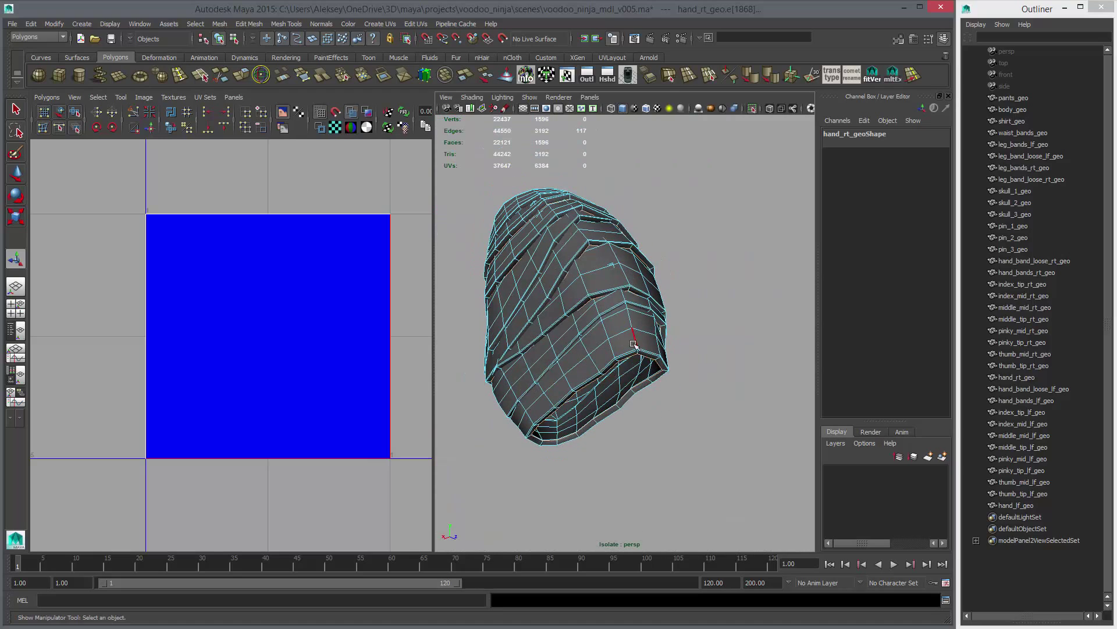
# Check the bands in shaded and wireframe display and add another hidden edge loop to the selection.
pyautogui.keyDown('alt'); pyautogui.moveTo(582, 322); pyautogui.dragTo(609, 361); pyautogui.keyUp('alt')
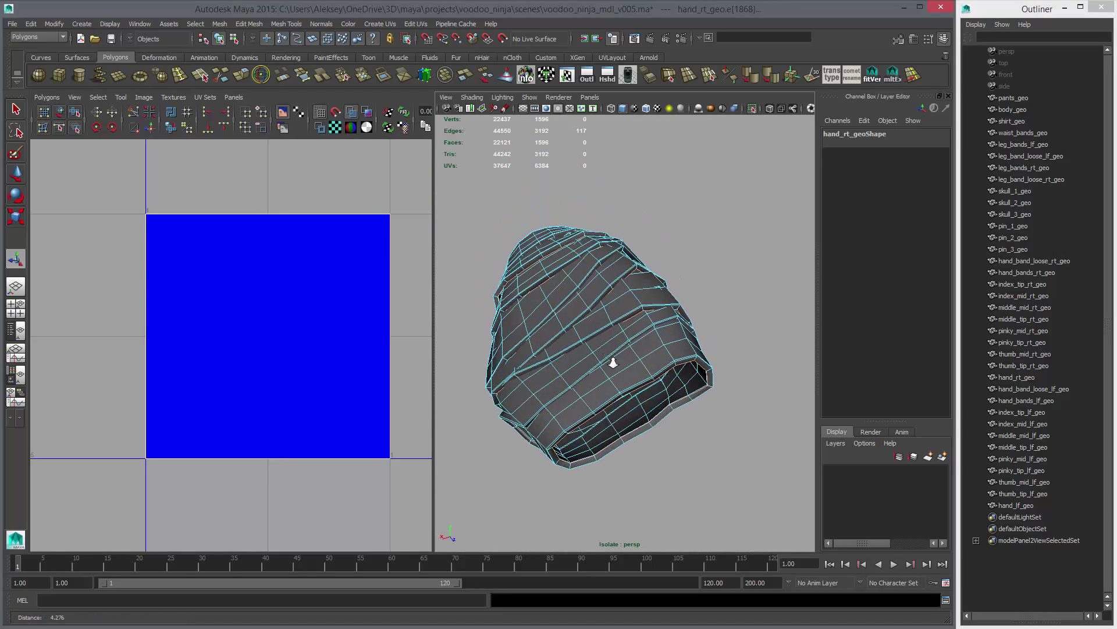
pyautogui.scroll(4, 634, 374)
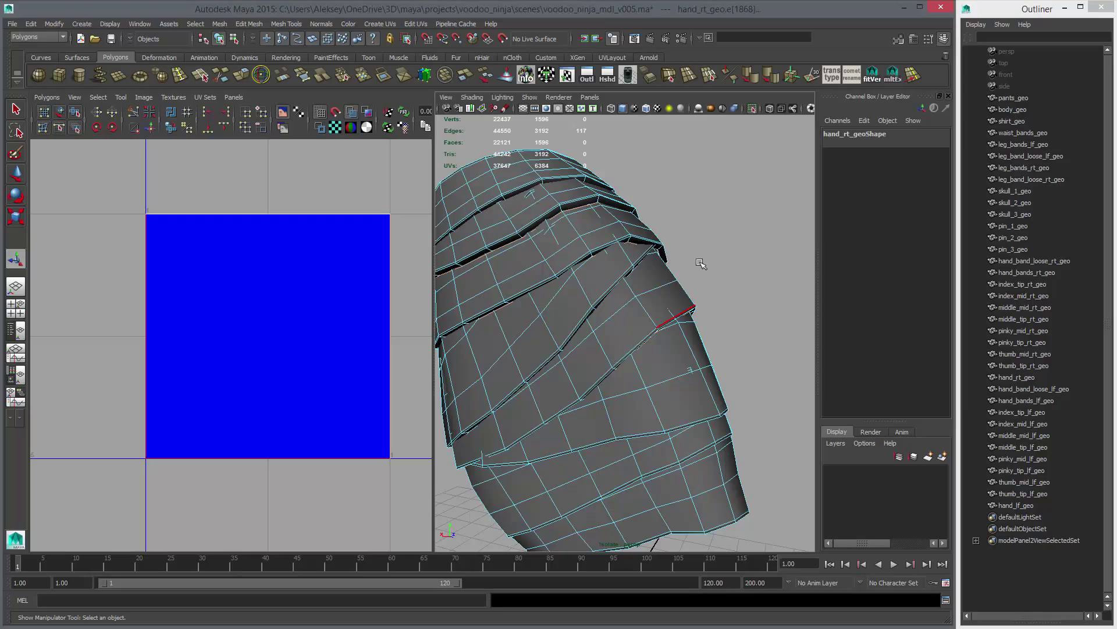
pyautogui.keyDown('alt'); pyautogui.moveTo(700, 263); pyautogui.dragTo(616, 256); pyautogui.keyUp('alt')
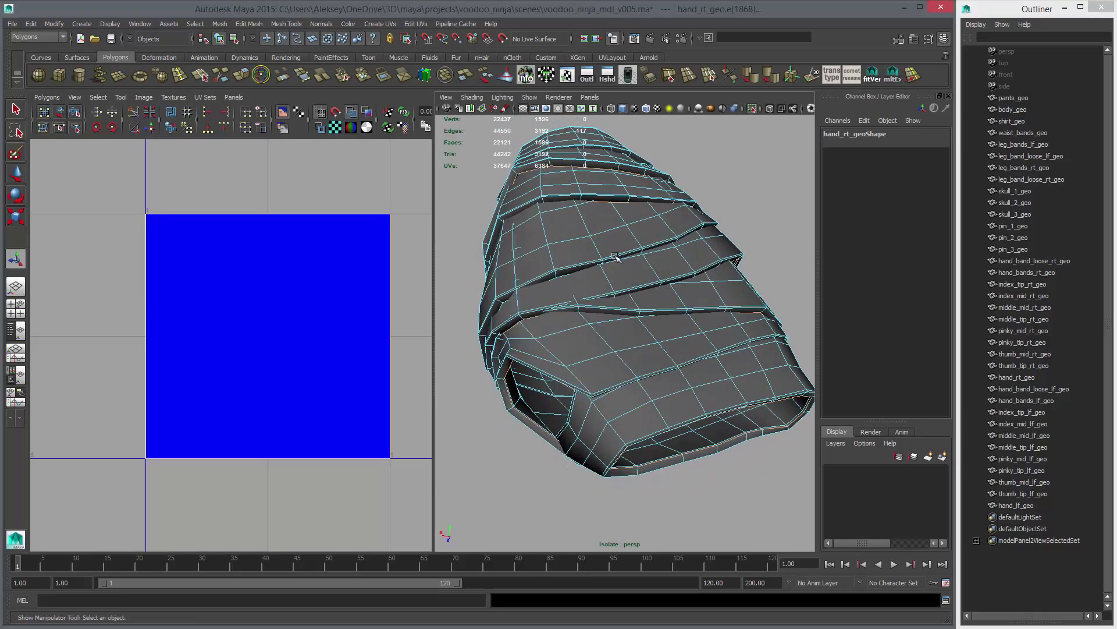
pyautogui.keyDown('alt'); pyautogui.moveTo(615, 256); pyautogui.dragTo(647, 310, button='middle'); pyautogui.keyUp('alt')
pyautogui.scroll(4, 653, 319)
pyautogui.press('4')
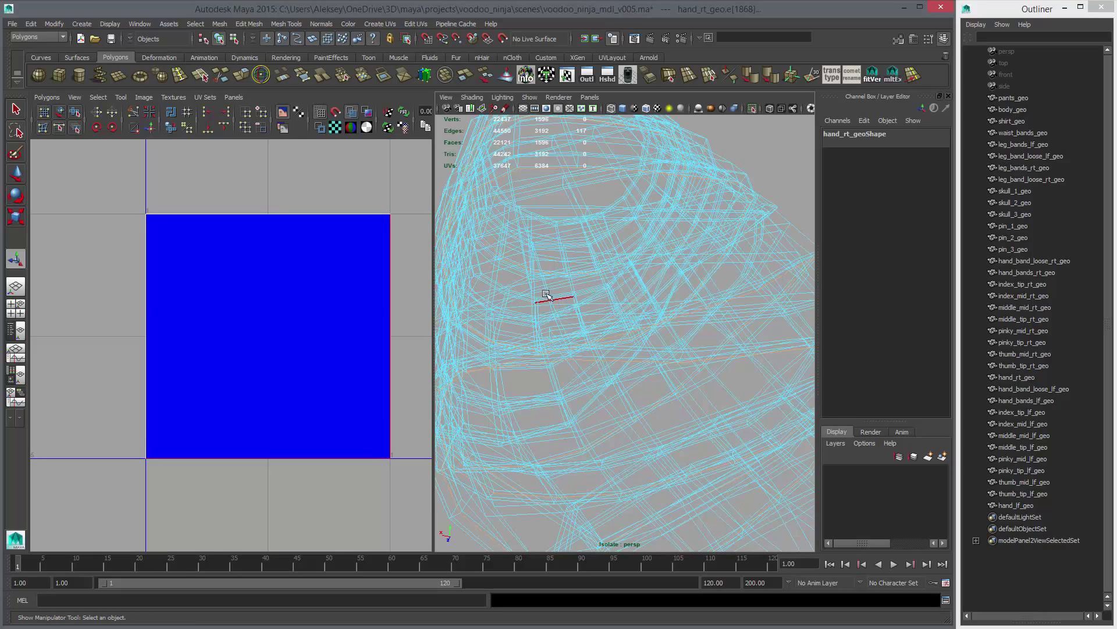
pyautogui.press('5')
pyautogui.press('a')
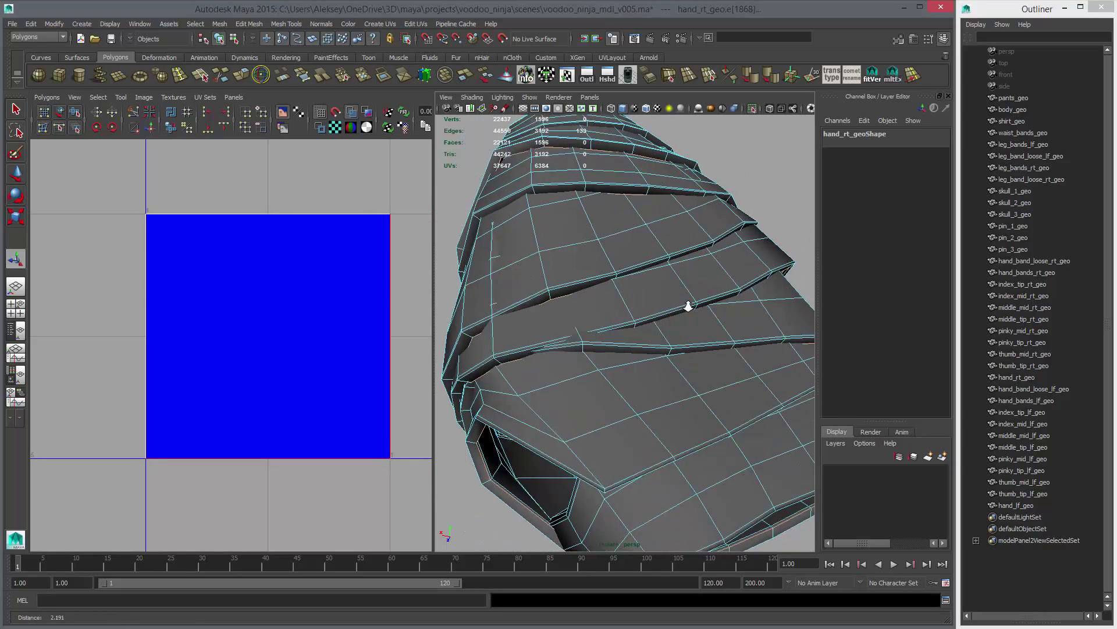
pyautogui.press('4')
pyautogui.press('5')
pyautogui.keyDown('alt'); pyautogui.moveTo(778, 344); pyautogui.dragTo(623, 341, button='right'); pyautogui.keyUp('alt')
pyautogui.keyDown('alt'); pyautogui.moveTo(623, 341); pyautogui.dragTo(652, 326); pyautogui.keyUp('alt')
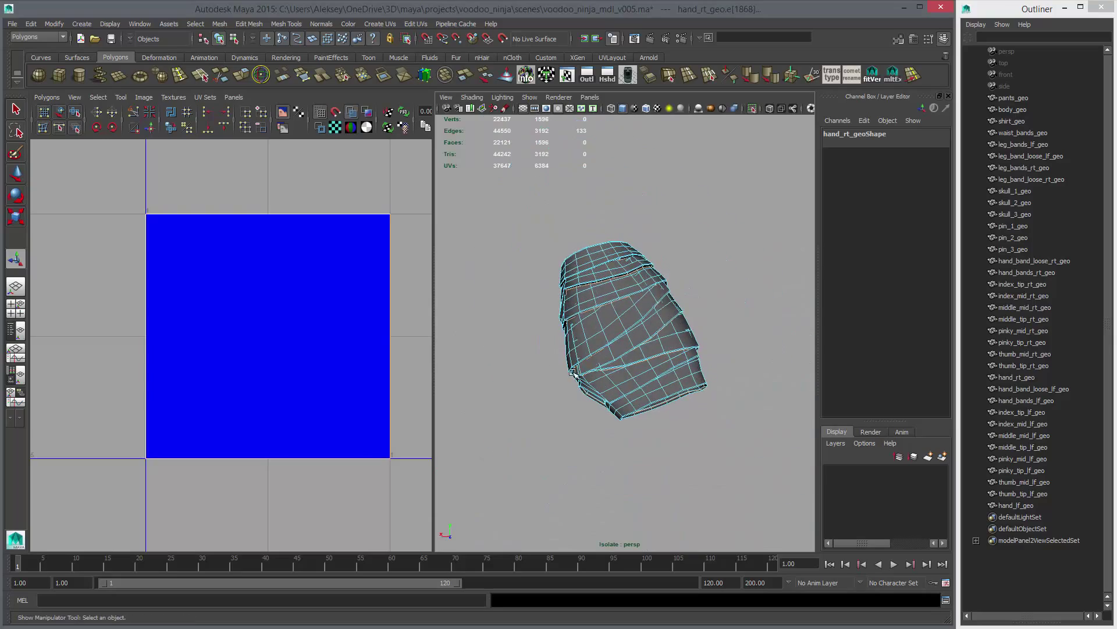
# Examine the hand from all sides to choose where a lengthwise seam can cross the bandage bands.
pyautogui.press('w')
pyautogui.moveTo(547, 338)
pyautogui.mouseDown()
pyautogui.moveTo(603, 355)
pyautogui.moveTo(656, 403)
pyautogui.moveTo(617, 348)
pyautogui.moveTo(456, 382)
pyautogui.moveTo(606, 279)
pyautogui.mouseUp()
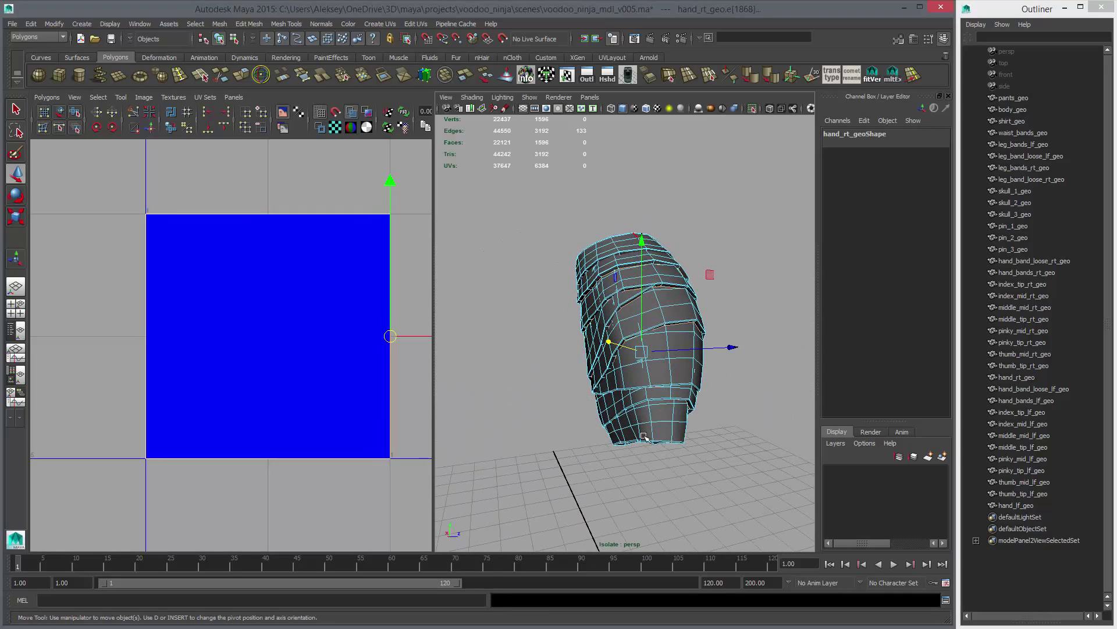
pyautogui.keyDown('alt'); pyautogui.moveTo(644, 433); pyautogui.dragTo(604, 347); pyautogui.keyUp('alt')
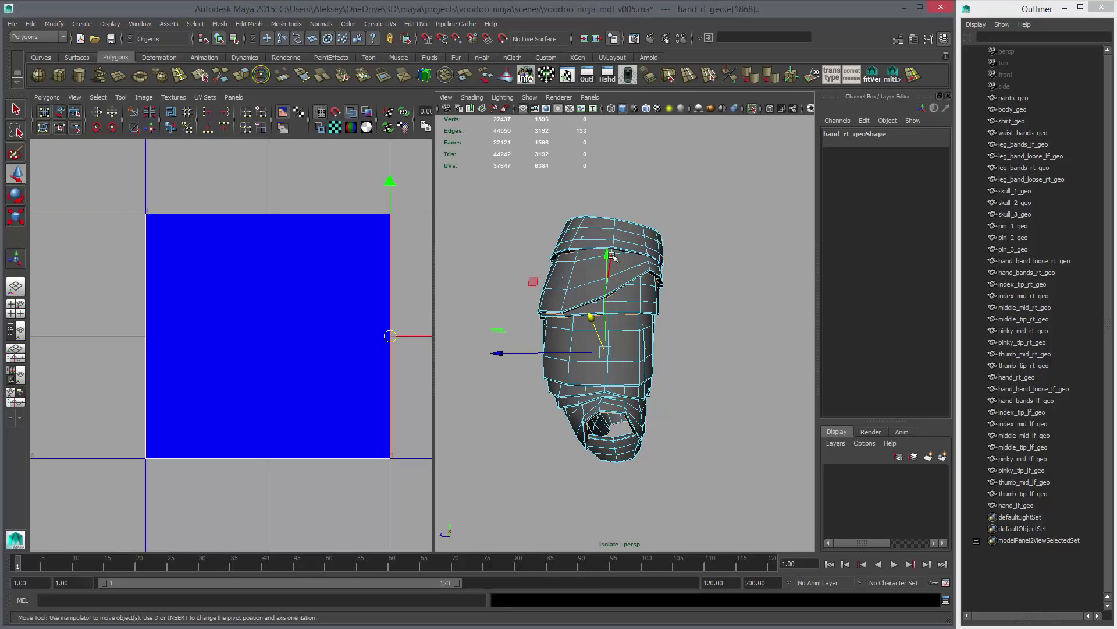
pyautogui.keyDown('alt'); pyautogui.moveTo(687, 274); pyautogui.dragTo(594, 270); pyautogui.keyUp('alt')
pyautogui.keyDown('alt'); pyautogui.moveTo(594, 270); pyautogui.dragTo(621, 309, button='right'); pyautogui.keyUp('alt')
pyautogui.keyDown('alt'); pyautogui.moveTo(621, 309); pyautogui.dragTo(614, 269); pyautogui.keyUp('alt')
pyautogui.keyDown('shift'); pyautogui.click(571, 189); pyautogui.keyUp('shift')
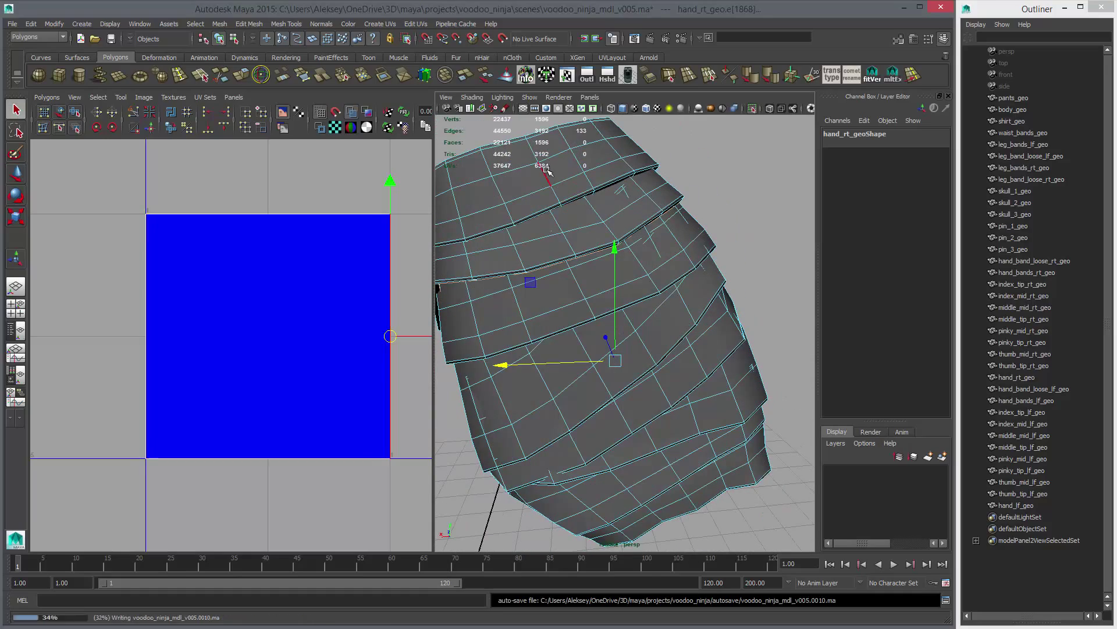
pyautogui.keyDown('alt'); pyautogui.moveTo(635, 218); pyautogui.dragTo(648, 245); pyautogui.keyUp('alt')
pyautogui.hotkey('ctrl', 'z')
pyautogui.press('4')
pyautogui.press('5')
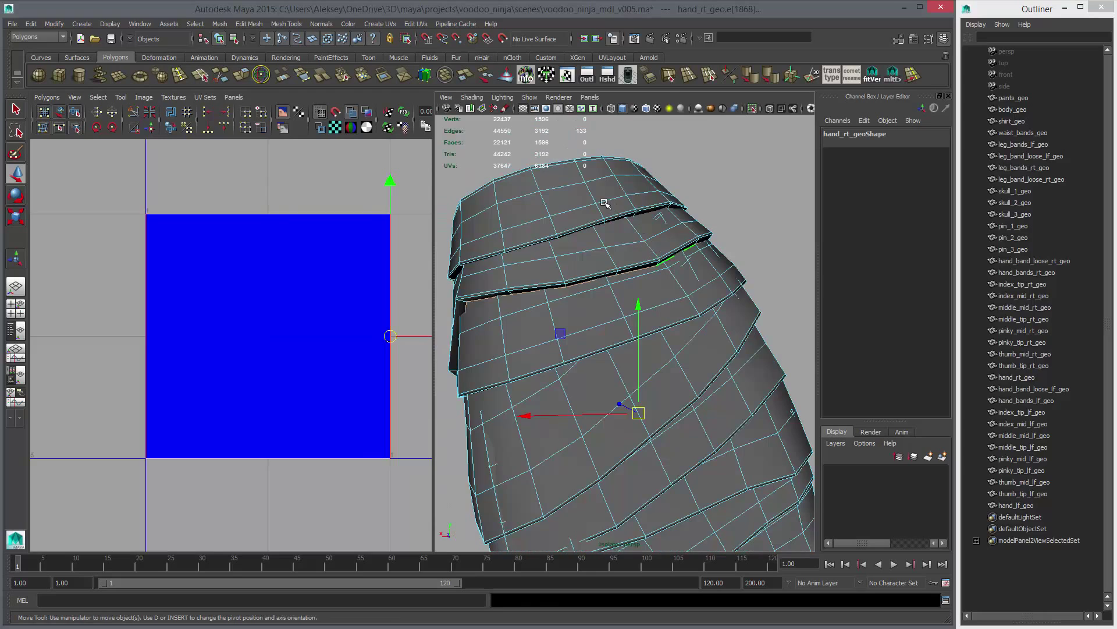
# Add the lengthwise edge loops crossing the upper bandage bands to the selection as a continuous seam.
pyautogui.keyDown('shift'); pyautogui.doubleClick(598, 235); pyautogui.keyUp('shift')
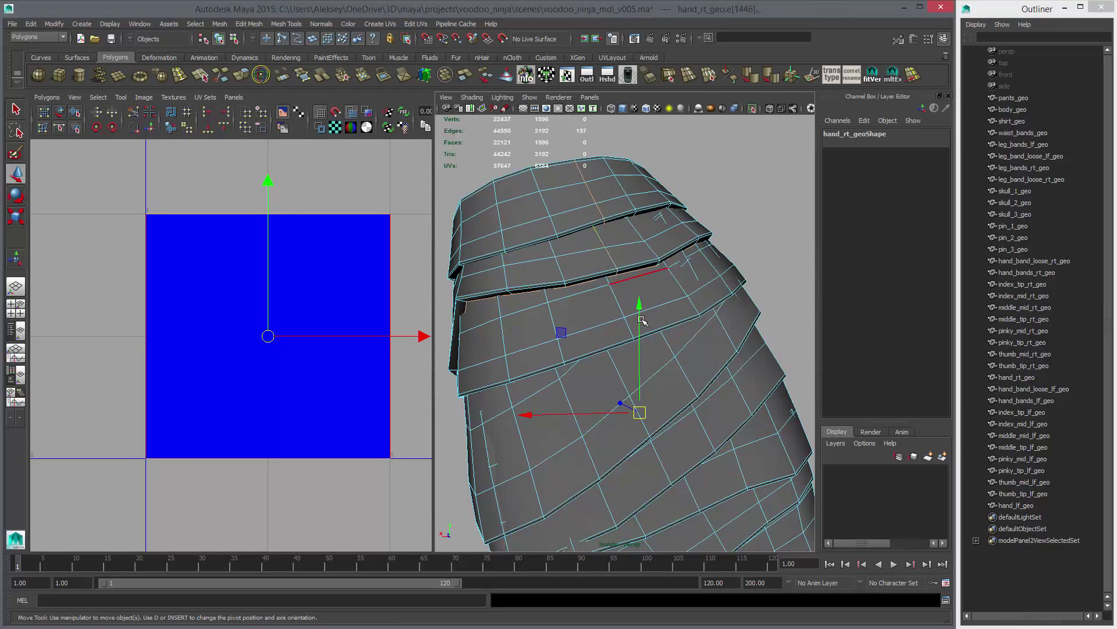
pyautogui.keyDown('alt'); pyautogui.moveTo(642, 320); pyautogui.dragTo(607, 251); pyautogui.keyUp('alt')
pyautogui.keyDown('alt'); pyautogui.moveTo(645, 326); pyautogui.dragTo(614, 249, button='middle'); pyautogui.keyUp('alt')
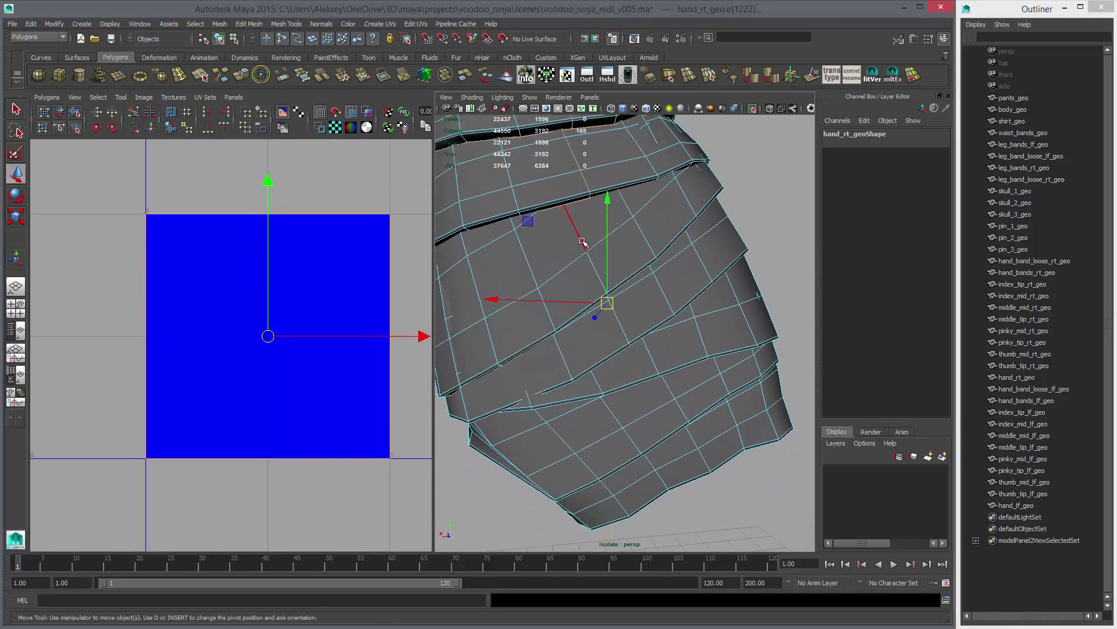
pyautogui.keyDown('shift'); pyautogui.doubleClick(579, 237); pyautogui.keyUp('shift')
pyautogui.keyDown('alt'); pyautogui.moveTo(615, 355); pyautogui.dragTo(602, 284); pyautogui.keyUp('alt')
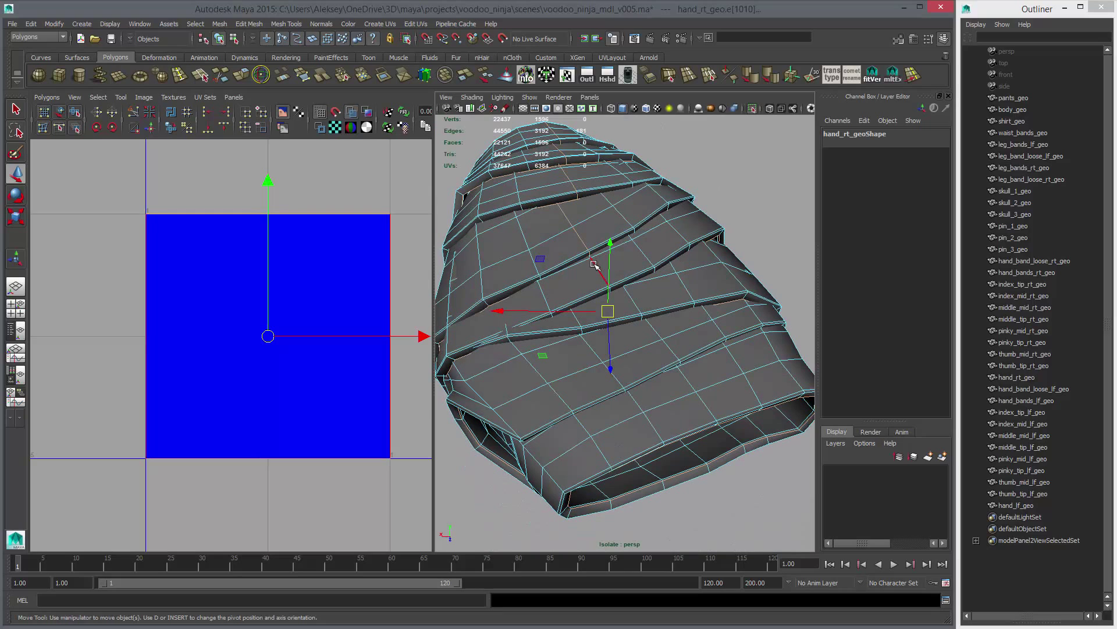
# Continue the lengthwise seam by adding the matching edge loops across the lower bands down to the wrist.
pyautogui.keyDown('shift'); pyautogui.doubleClick(598, 269); pyautogui.keyUp('shift')
pyautogui.keyDown('shift'); pyautogui.doubleClick(634, 302); pyautogui.keyUp('shift')
pyautogui.keyDown('alt'); pyautogui.moveTo(666, 343); pyautogui.dragTo(631, 291, button='middle'); pyautogui.keyUp('alt')
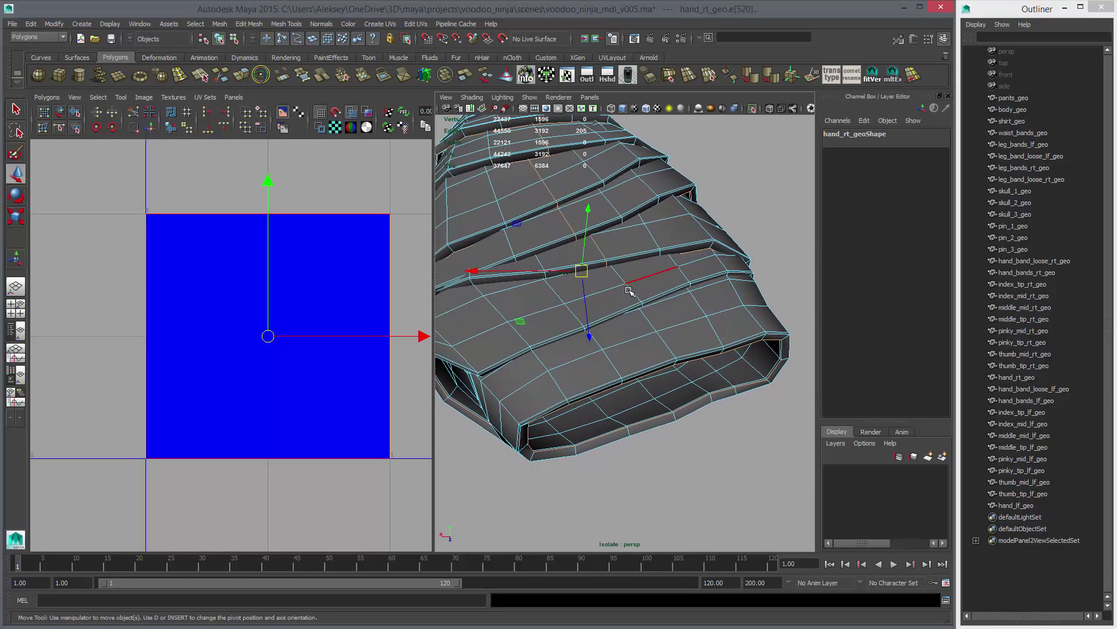
pyautogui.keyDown('shift'); pyautogui.doubleClick(648, 319); pyautogui.keyUp('shift')
pyautogui.keyDown('alt'); pyautogui.moveTo(649, 319); pyautogui.dragTo(572, 327, button='right'); pyautogui.keyUp('alt')
pyautogui.keyDown('alt'); pyautogui.moveTo(572, 327); pyautogui.dragTo(641, 316); pyautogui.keyUp('alt')
pyautogui.scroll(5, 634, 303)
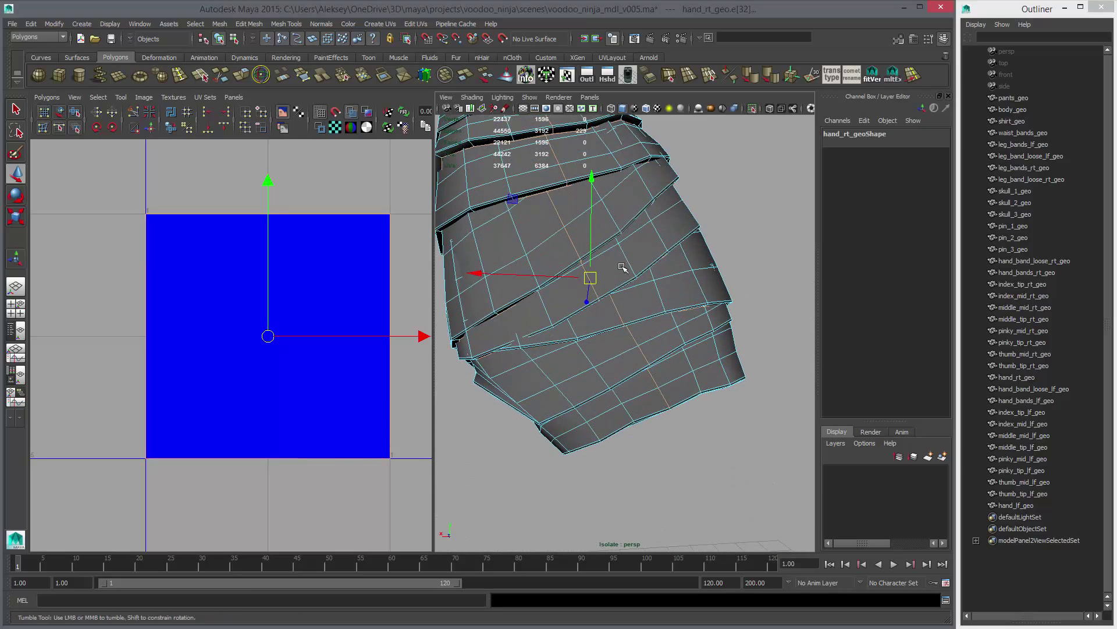
# Invert the edge selection on the hand so that everything except the seams is selected.
pyautogui.scroll(-4, 675, 280)
pyautogui.keyDown('alt'); pyautogui.moveTo(646, 204); pyautogui.dragTo(639, 253); pyautogui.keyUp('alt')
pyautogui.scroll(3, 638, 253)
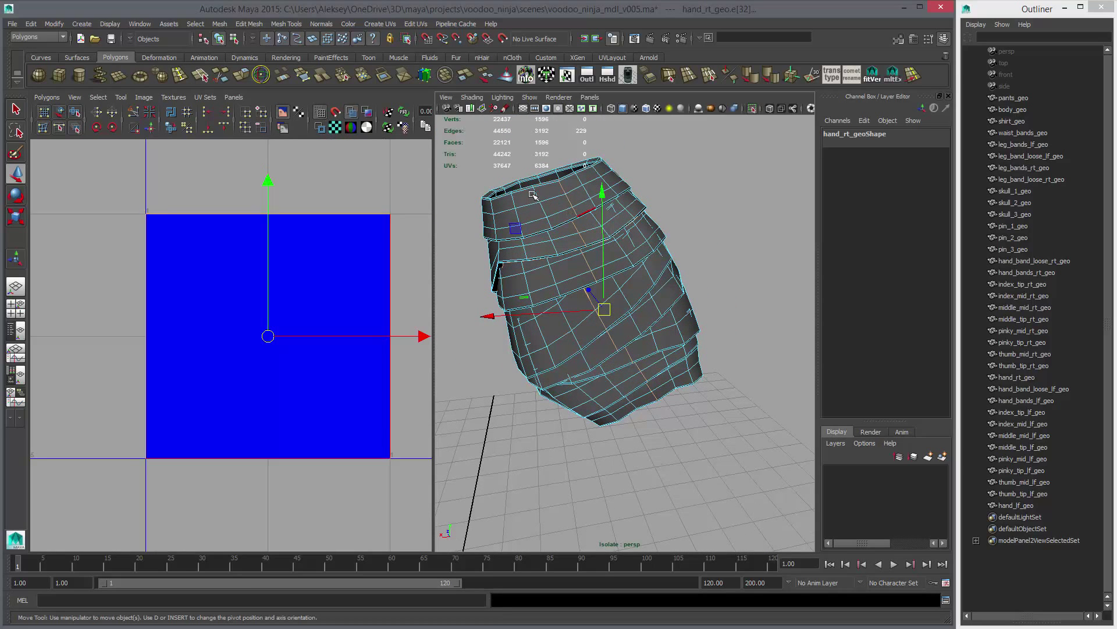
pyautogui.rightClick(559, 197)
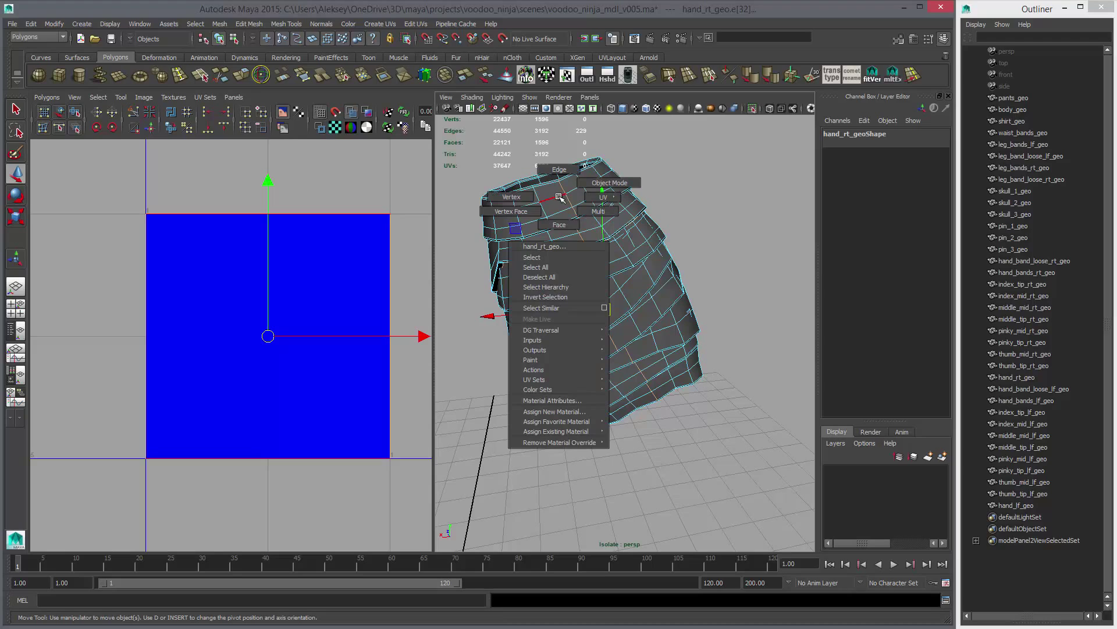
pyautogui.click(553, 296)
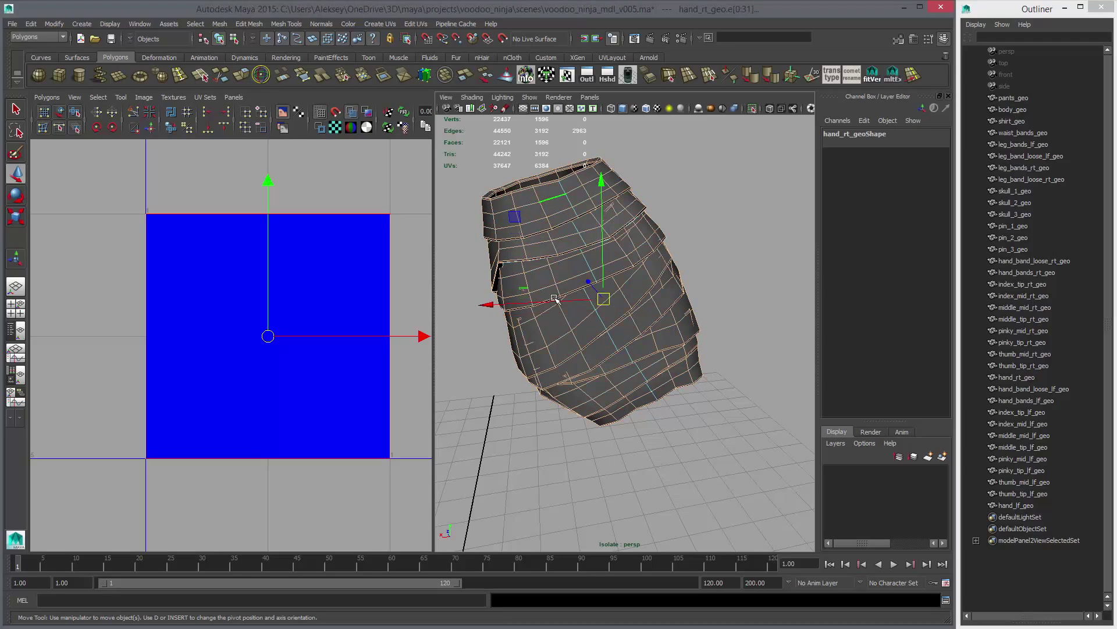
# Check the inverted selection around the openings, and move and sew the selected UV edges of the hand.
pyautogui.keyDown('alt'); pyautogui.moveTo(707, 320); pyautogui.dragTo(698, 227); pyautogui.keyUp('alt')
pyautogui.keyDown('alt'); pyautogui.moveTo(698, 227); pyautogui.dragTo(750, 302, button='right'); pyautogui.keyUp('alt')
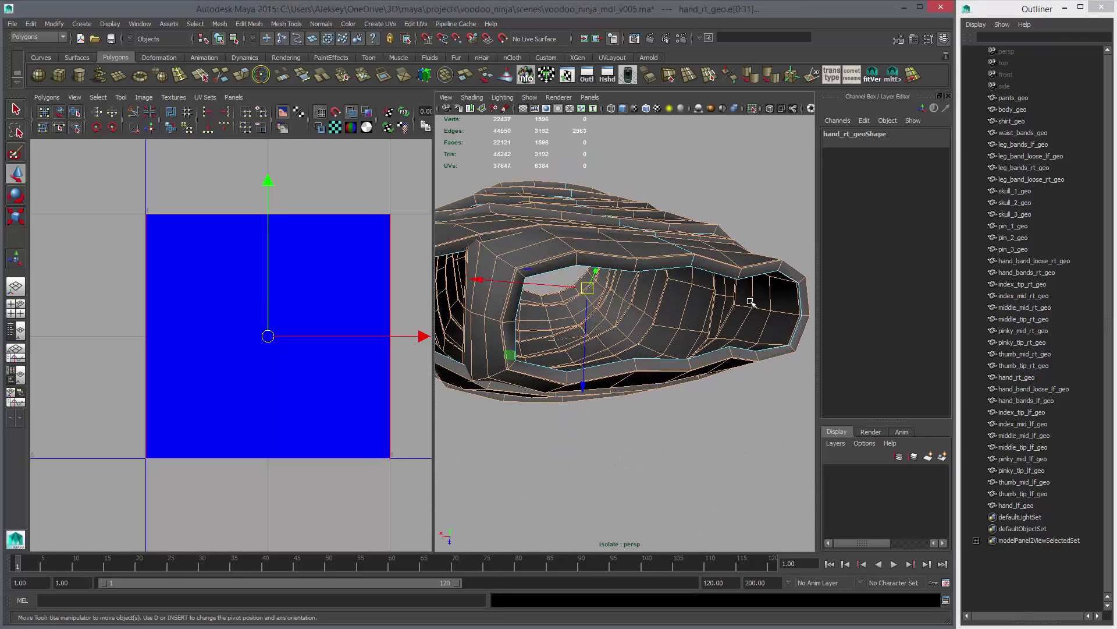
pyautogui.keyDown('alt'); pyautogui.moveTo(618, 273); pyautogui.dragTo(723, 279, button='middle'); pyautogui.keyUp('alt')
pyautogui.keyDown('alt'); pyautogui.moveTo(723, 280); pyautogui.dragTo(670, 285); pyautogui.keyUp('alt')
pyautogui.keyDown('alt'); pyautogui.moveTo(670, 285); pyautogui.dragTo(544, 293, button='right'); pyautogui.keyUp('alt')
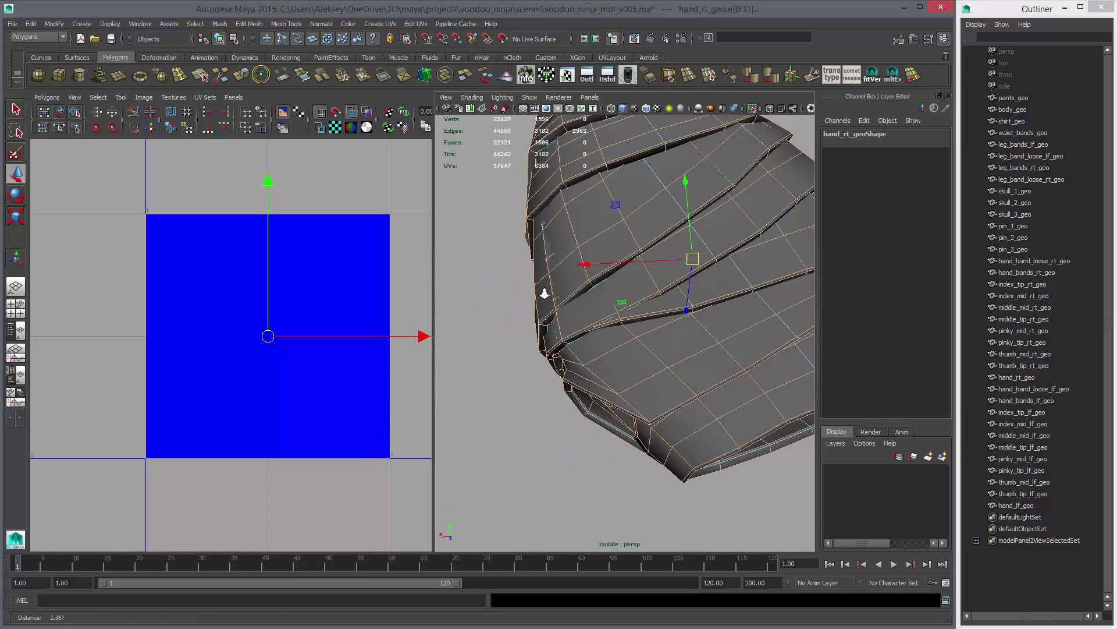
pyautogui.press('f')
pyautogui.keyDown('alt'); pyautogui.moveTo(374, 268); pyautogui.dragTo(334, 270, button='middle'); pyautogui.keyUp('alt')
pyautogui.keyDown('alt'); pyautogui.moveTo(173, 256); pyautogui.dragTo(150, 136, button='right'); pyautogui.keyUp('alt')
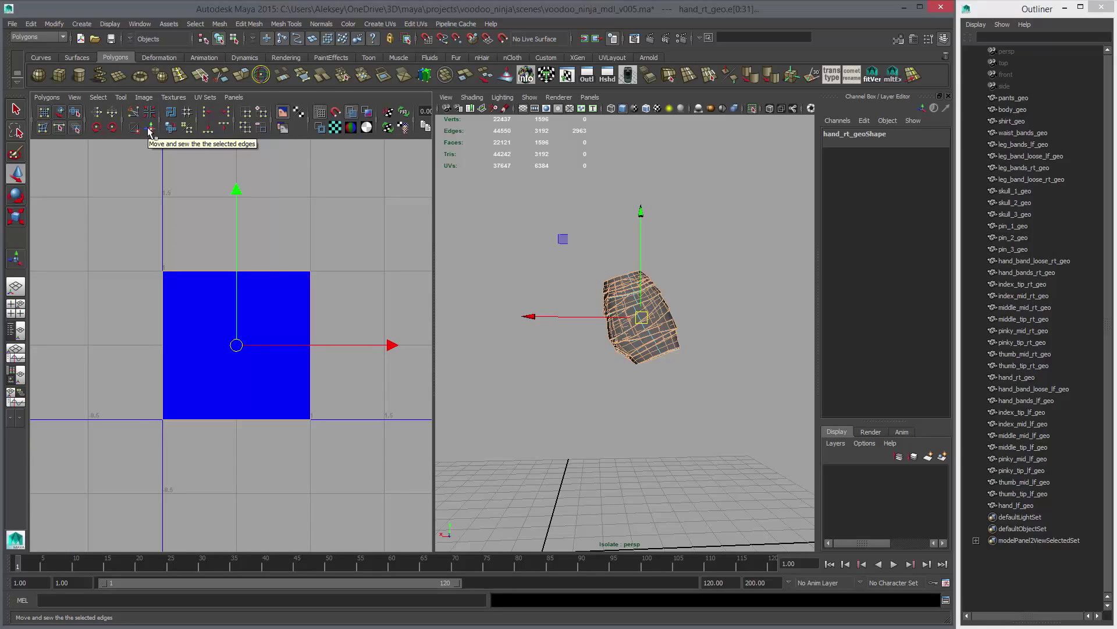
pyautogui.click(47, 97)
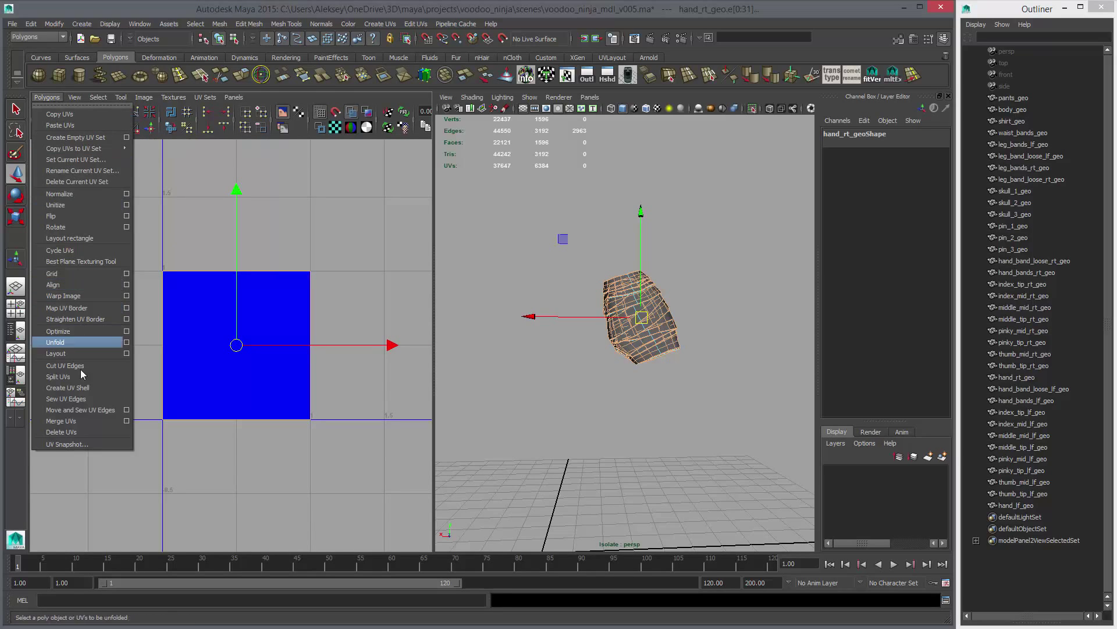
pyautogui.click(85, 410)
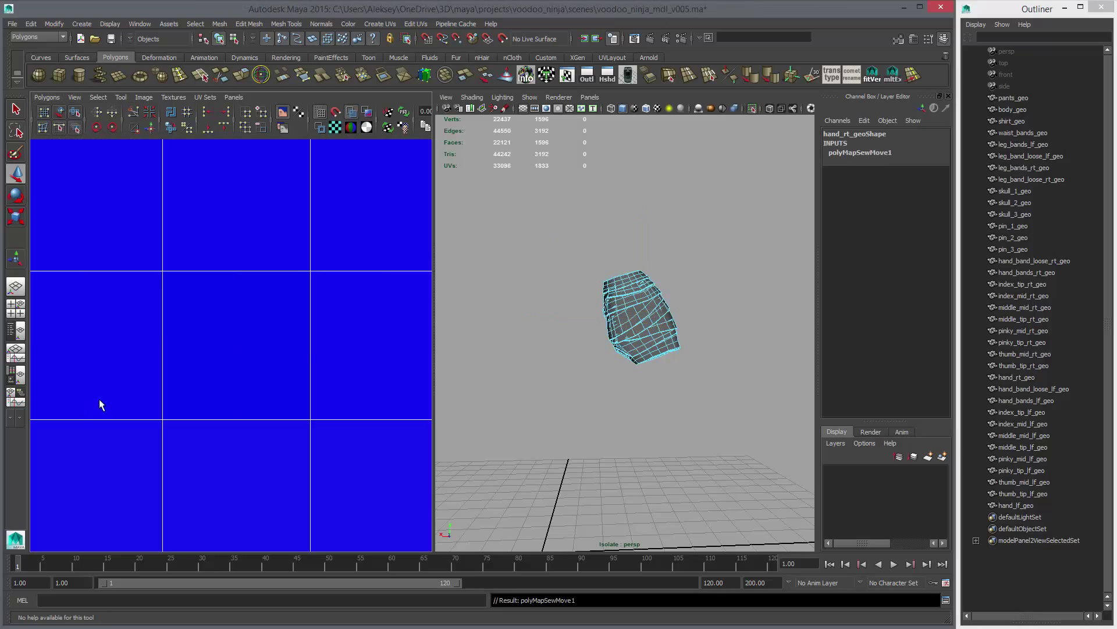
# Select all UVs of the sewn shells and frame them in the UV view.
pyautogui.keyDown('alt'); pyautogui.moveTo(157, 294); pyautogui.dragTo(97, 279, button='right'); pyautogui.keyUp('alt')
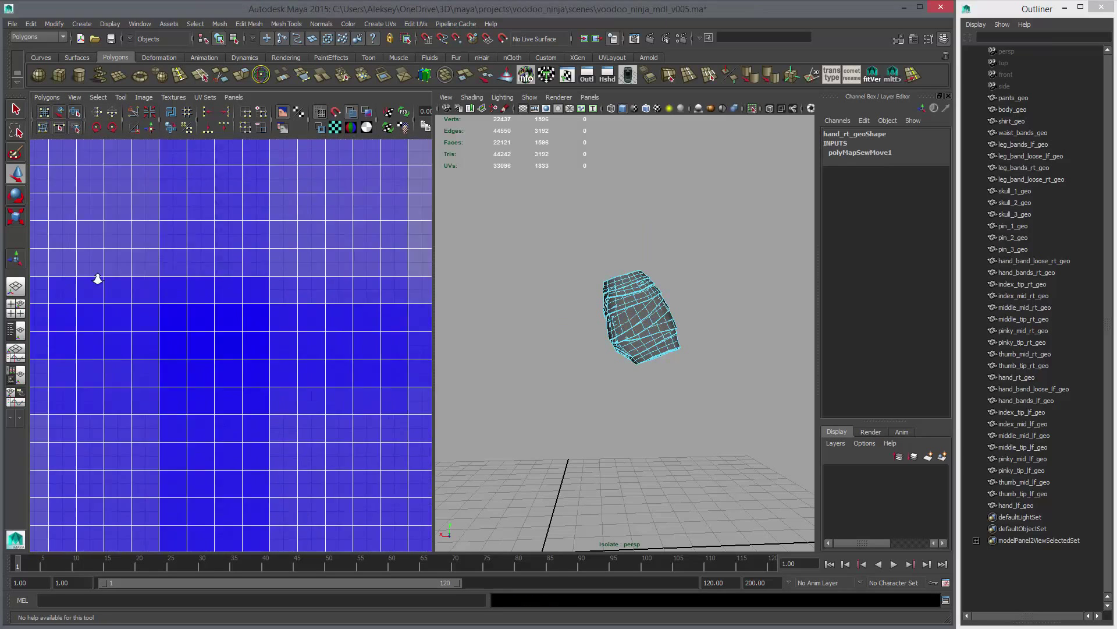
pyautogui.keyDown('alt'); pyautogui.moveTo(218, 291); pyautogui.dragTo(193, 261, button='right'); pyautogui.keyUp('alt')
pyautogui.scroll(-4, 196, 285)
pyautogui.moveTo(94, 188); pyautogui.dragTo(326, 454)
pyautogui.keyDown('alt'); pyautogui.moveTo(318, 352); pyautogui.dragTo(361, 350, button='middle'); pyautogui.keyUp('alt')
pyautogui.keyDown('alt'); pyautogui.moveTo(361, 349); pyautogui.dragTo(379, 353, button='right'); pyautogui.keyUp('alt')
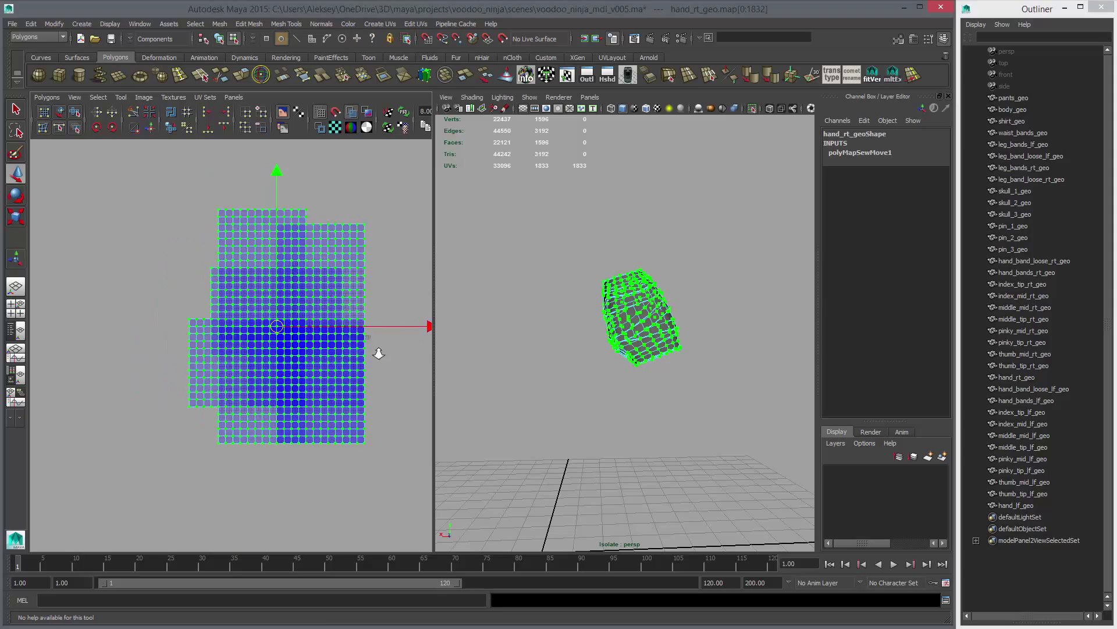
pyautogui.scroll(3, 350, 338)
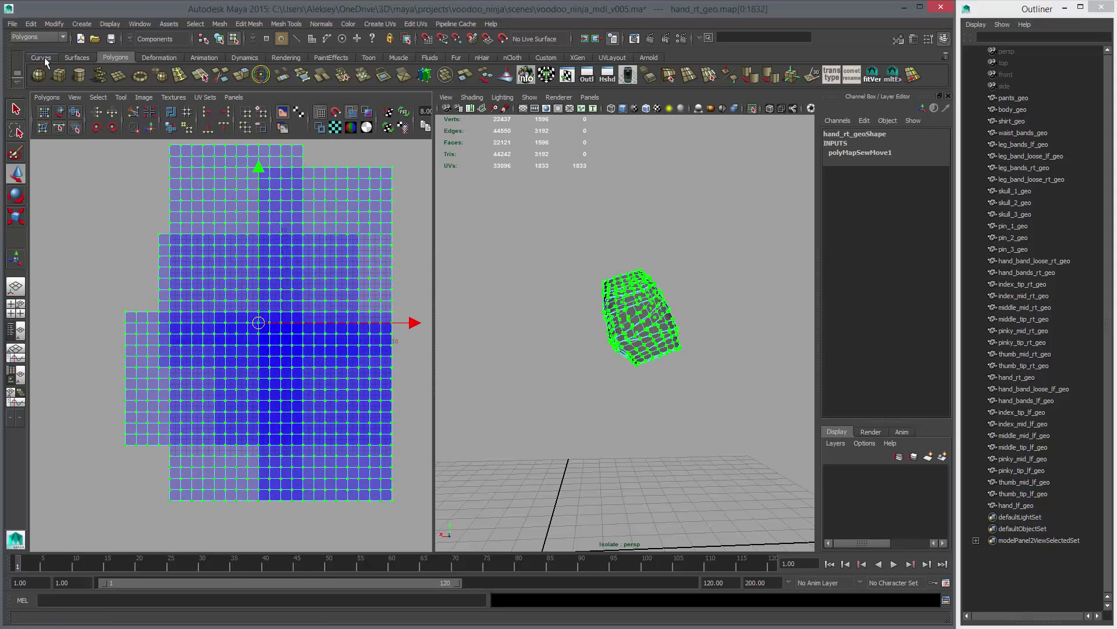
# Open the Layout UVs options for the selected shells and enlarge the window so that all settings fit.
pyautogui.click(47, 97)
pyautogui.click(121, 97)
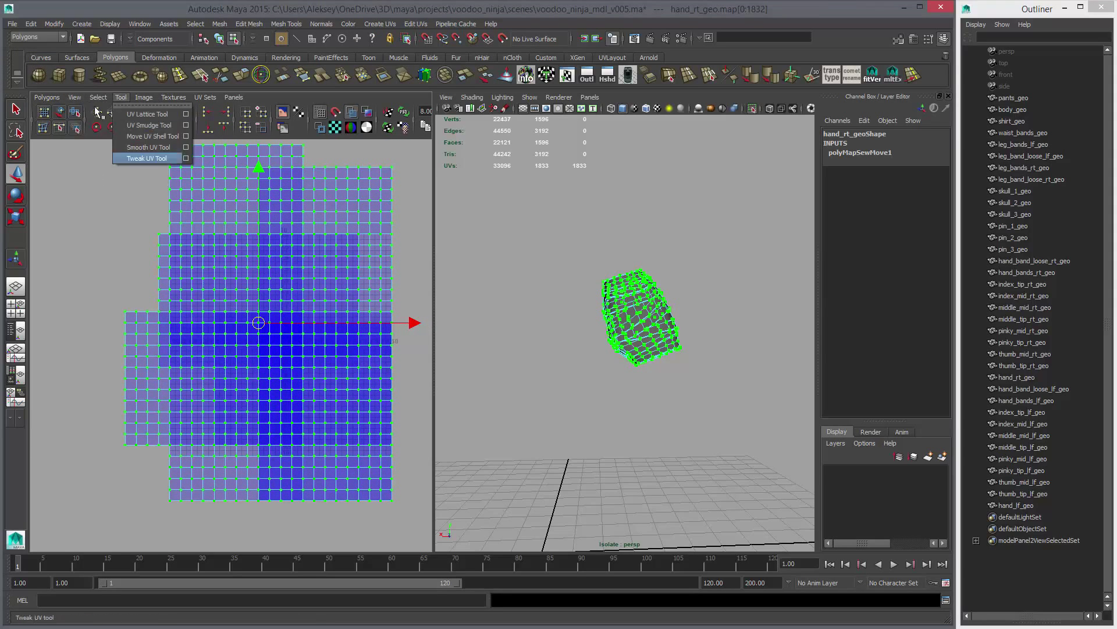
pyautogui.click(97, 111)
pyautogui.click(46, 97)
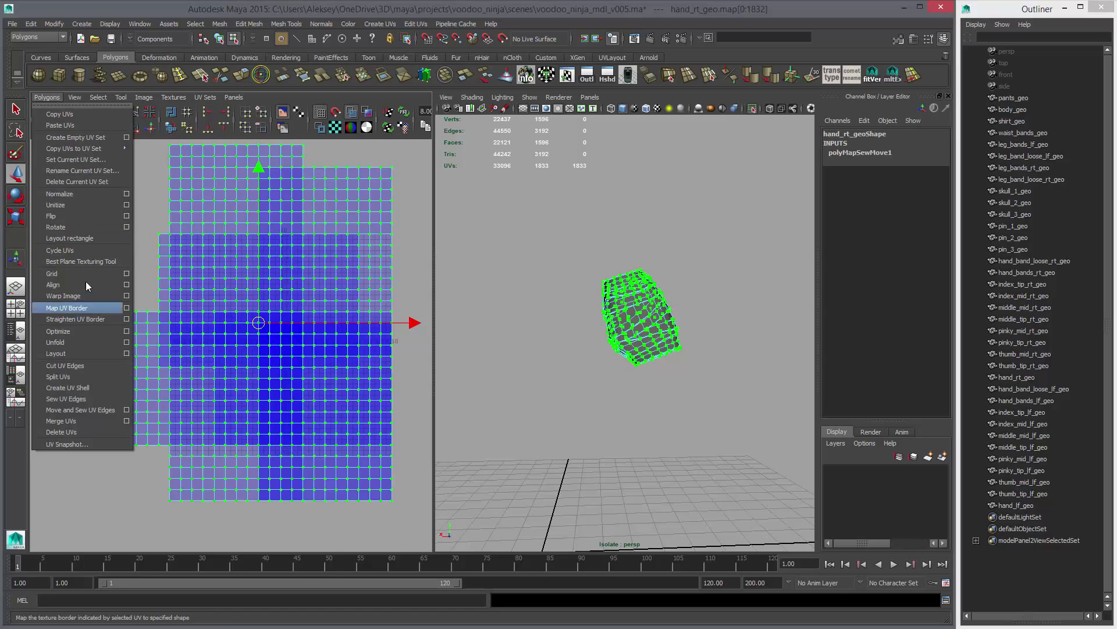
pyautogui.click(126, 353)
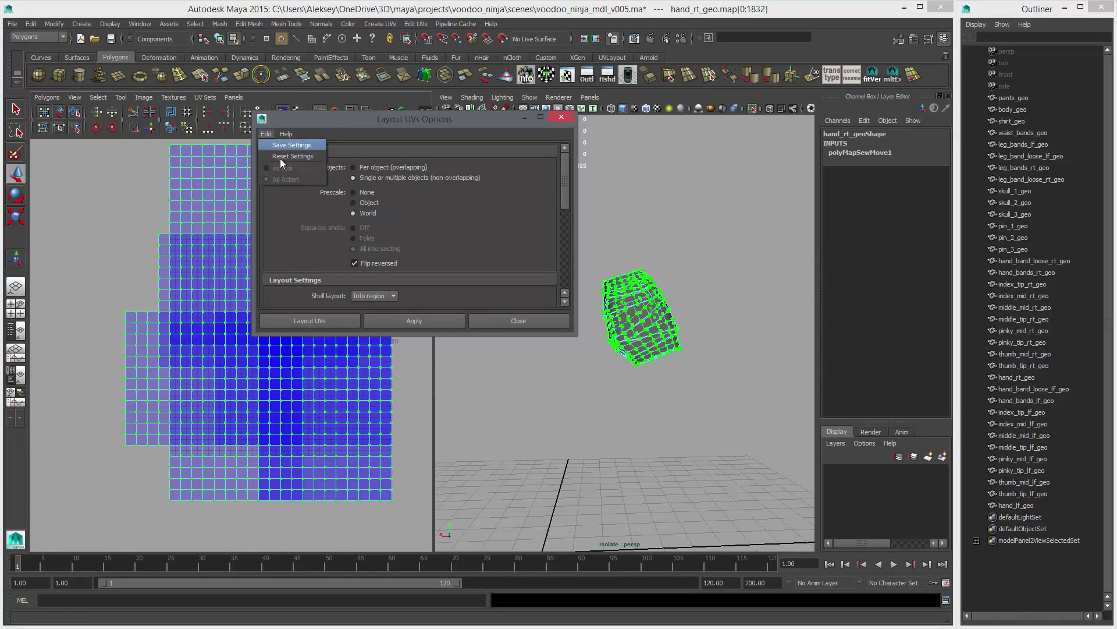
pyautogui.moveTo(577, 361); pyautogui.dragTo(587, 574)
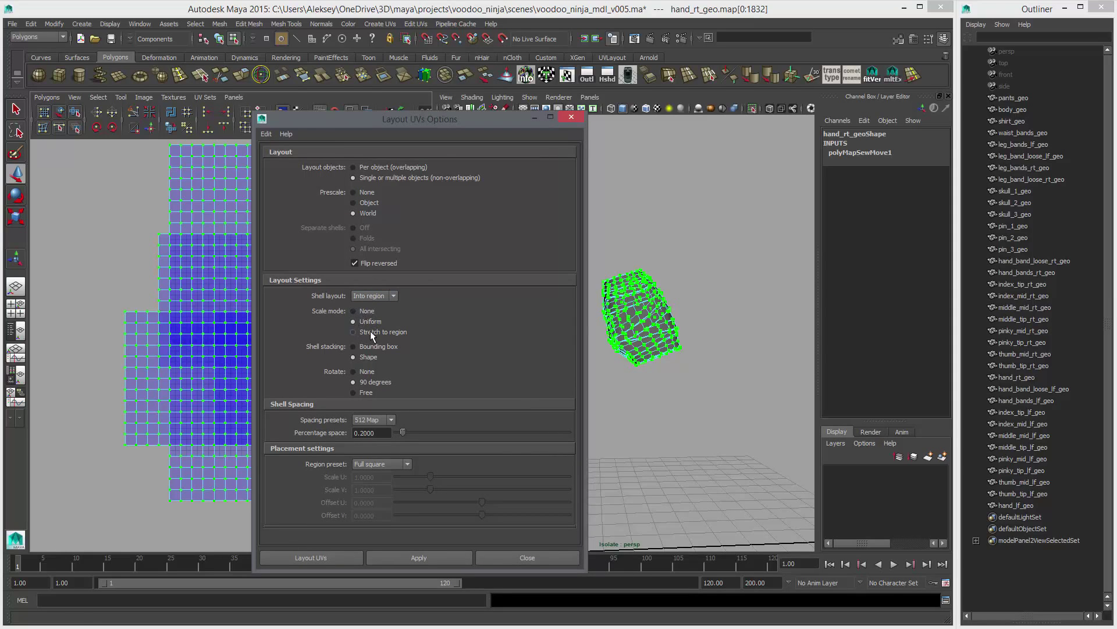
pyautogui.moveTo(437, 119); pyautogui.dragTo(580, 33)
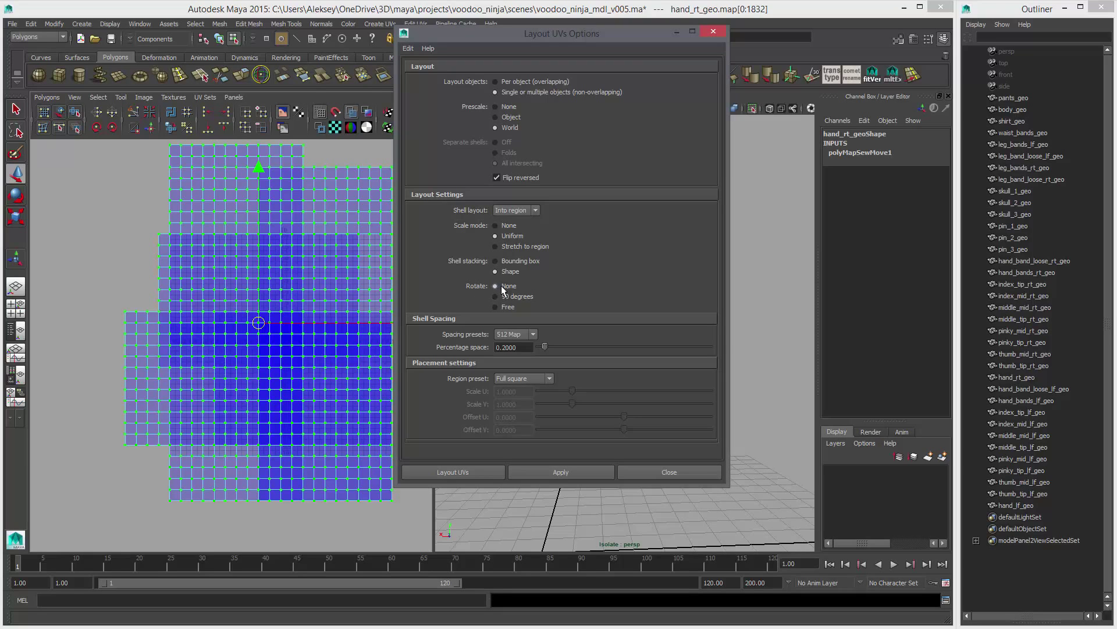
# Lay out the selected shells into the full square region with uniform scale and Rotate set to None.
pyautogui.click(547, 473)
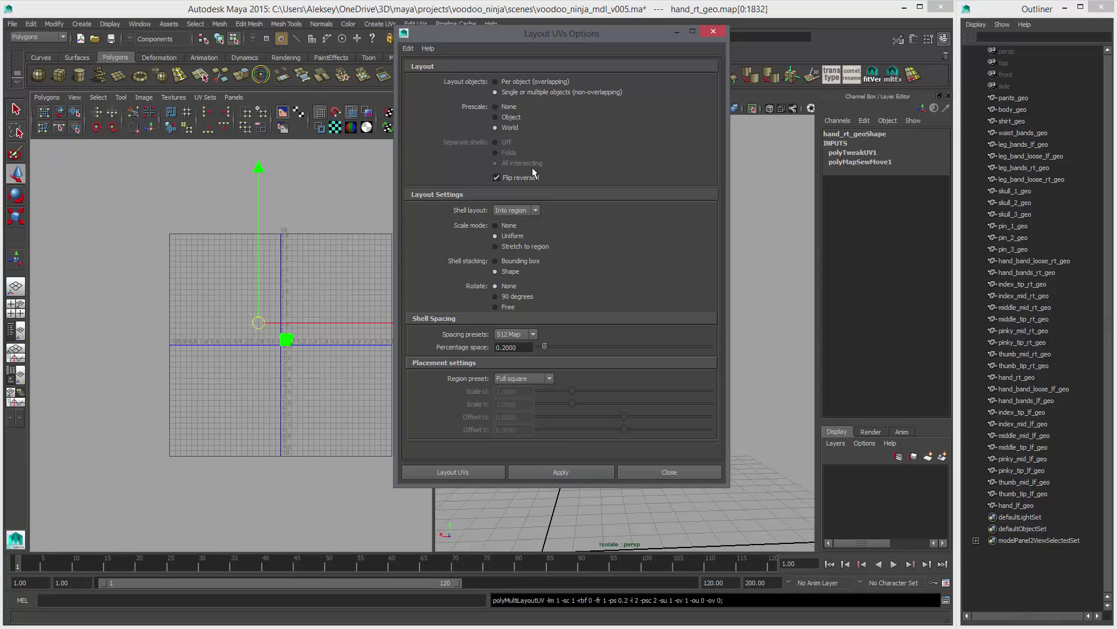
pyautogui.keyDown('alt'); pyautogui.moveTo(209, 347); pyautogui.dragTo(487, 393, button='right'); pyautogui.keyUp('alt')
pyautogui.keyDown('alt'); pyautogui.moveTo(381, 329); pyautogui.dragTo(243, 343, button='middle'); pyautogui.keyUp('alt')
pyautogui.keyDown('alt'); pyautogui.moveTo(243, 343); pyautogui.dragTo(544, 414, button='right'); pyautogui.keyUp('alt')
pyautogui.keyDown('alt'); pyautogui.moveTo(333, 319); pyautogui.dragTo(200, 343, button='middle'); pyautogui.keyUp('alt')
pyautogui.keyDown('alt'); pyautogui.moveTo(216, 254); pyautogui.dragTo(247, 224, button='middle'); pyautogui.keyUp('alt')
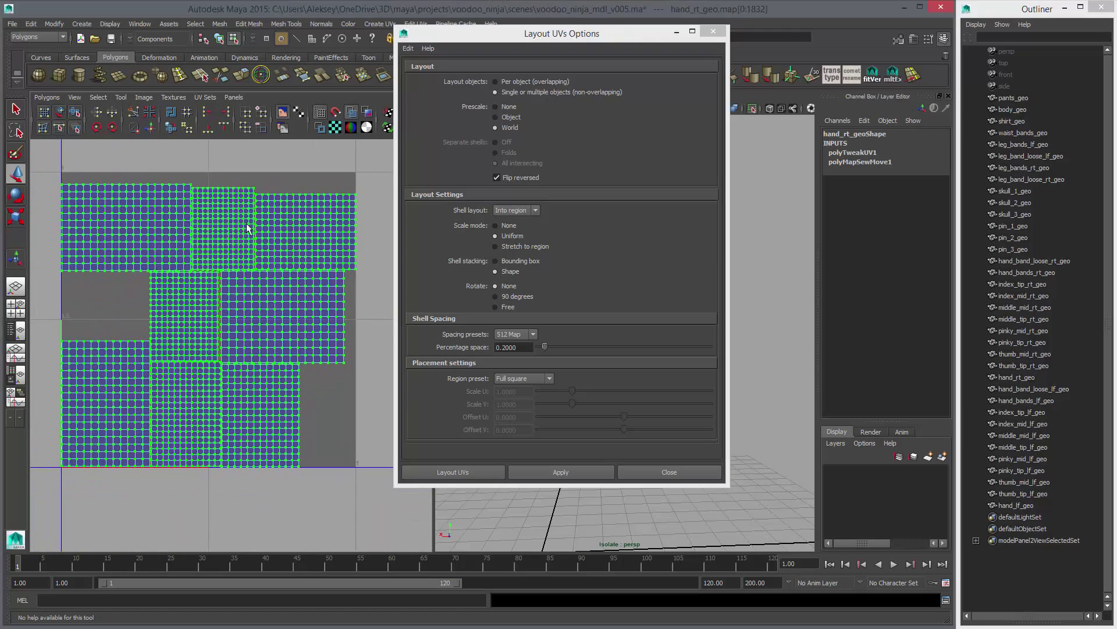
pyautogui.moveTo(551, 35); pyautogui.dragTo(800, 401)
pyautogui.keyDown('alt'); pyautogui.moveTo(265, 335); pyautogui.dragTo(329, 344, button='middle'); pyautogui.keyUp('alt')
# Select the whole shell at the upper right of the layout and move it outside the UV tile.
pyautogui.moveTo(394, 222); pyautogui.dragTo(414, 225, button='right')
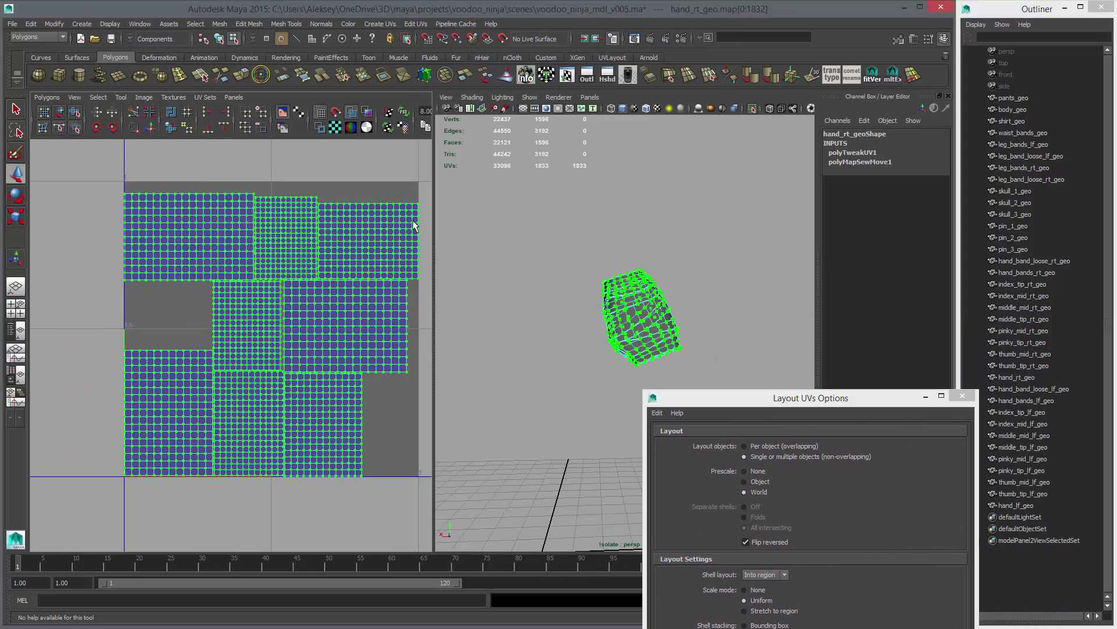
pyautogui.moveTo(429, 200); pyautogui.dragTo(409, 231)
pyautogui.keyDown('ctrl'); pyautogui.moveTo(348, 257); pyautogui.dragTo(391, 243, button='right'); pyautogui.keyUp('ctrl')
pyautogui.keyDown('alt'); pyautogui.moveTo(395, 260); pyautogui.dragTo(224, 327, button='middle'); pyautogui.keyUp('alt')
pyautogui.moveTo(231, 331); pyautogui.dragTo(377, 263, button='middle')
# Select UV columns inside the separated shell to check which part of the hand they correspond to.
pyautogui.moveTo(267, 167); pyautogui.dragTo(335, 199)
pyautogui.keyDown('alt'); pyautogui.moveTo(611, 314); pyautogui.dragTo(757, 371, button='right'); pyautogui.keyUp('alt')
pyautogui.keyDown('alt'); pyautogui.moveTo(758, 371); pyautogui.dragTo(640, 291); pyautogui.keyUp('alt')
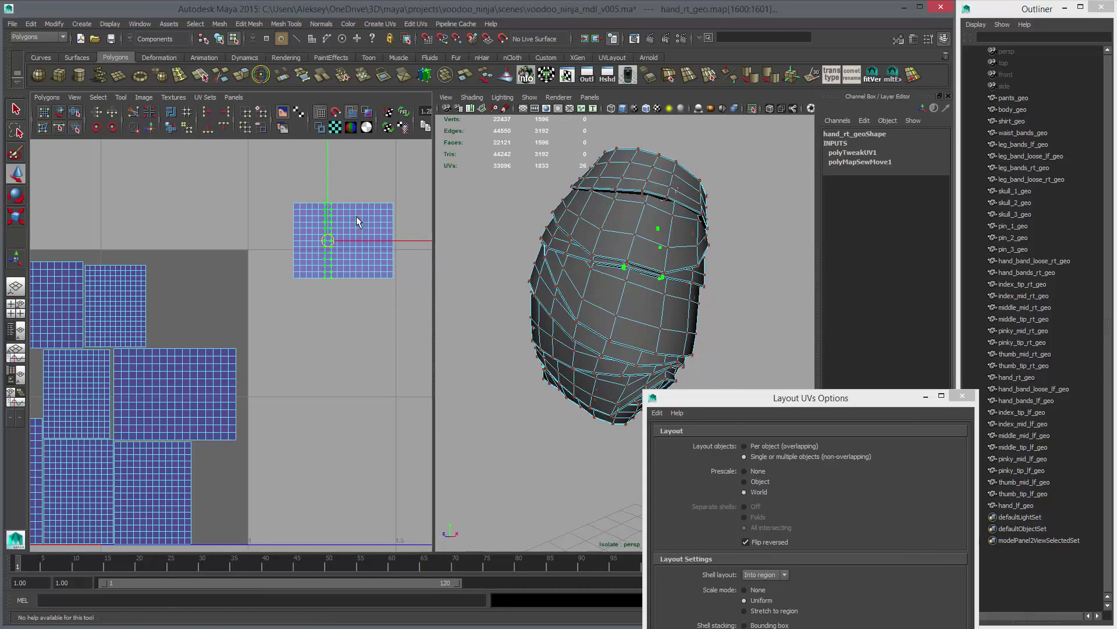
pyautogui.press('Right')
pyautogui.press('Right')
pyautogui.press('Right')
pyautogui.press('Right')
pyautogui.press('Right')
pyautogui.moveTo(315, 184); pyautogui.dragTo(316, 290)
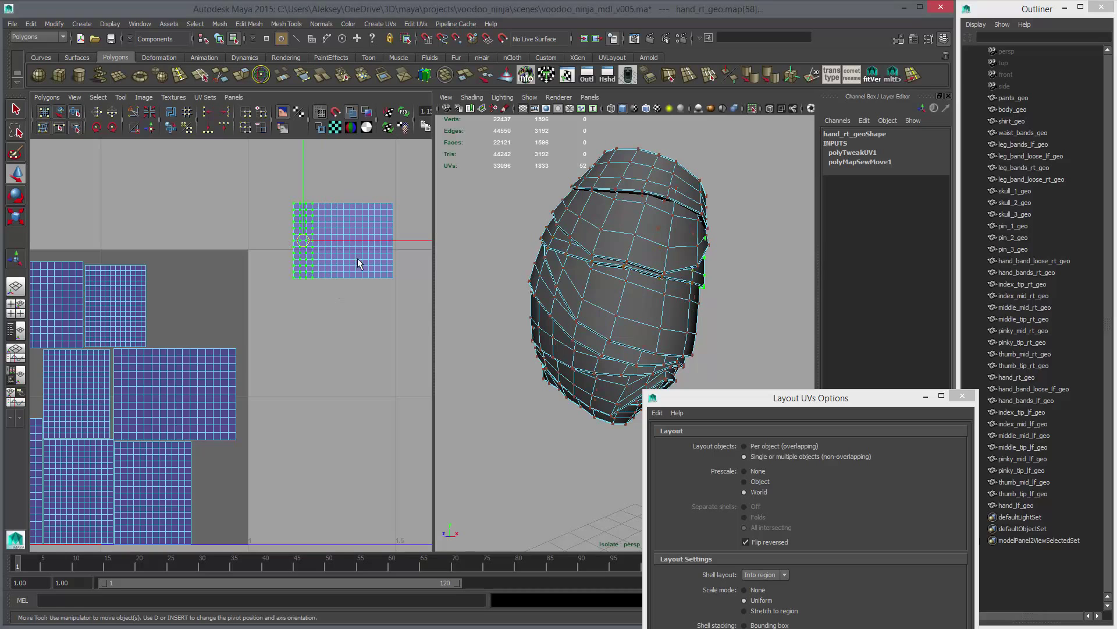
# Select all UVs of the hand and lay the shells out with Shell layout Along U and Rotate 90 degrees.
pyautogui.keyDown('alt'); pyautogui.moveTo(358, 263); pyautogui.dragTo(292, 265, button='middle'); pyautogui.keyUp('alt')
pyautogui.keyDown('alt'); pyautogui.moveTo(274, 337); pyautogui.dragTo(261, 308, button='right'); pyautogui.keyUp('alt')
pyautogui.keyDown('alt'); pyautogui.moveTo(261, 308); pyautogui.dragTo(354, 300, button='middle'); pyautogui.keyUp('alt')
pyautogui.moveTo(742, 403); pyautogui.dragTo(589, 103)
pyautogui.keyDown('alt'); pyautogui.moveTo(152, 338); pyautogui.dragTo(127, 327, button='right'); pyautogui.keyUp('alt')
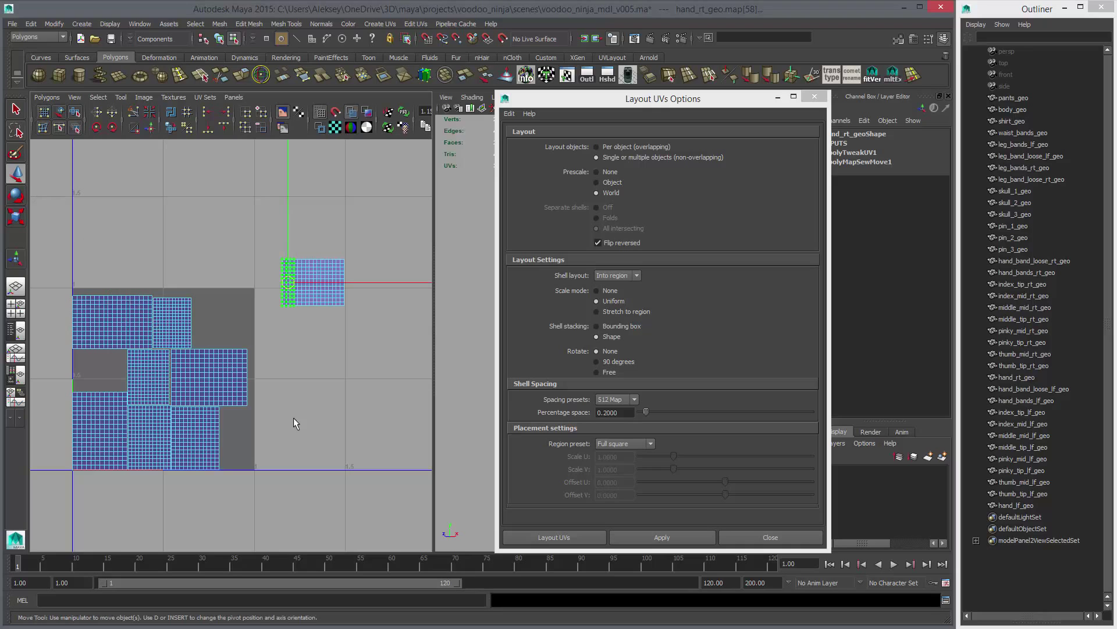
pyautogui.moveTo(57, 231); pyautogui.dragTo(437, 543)
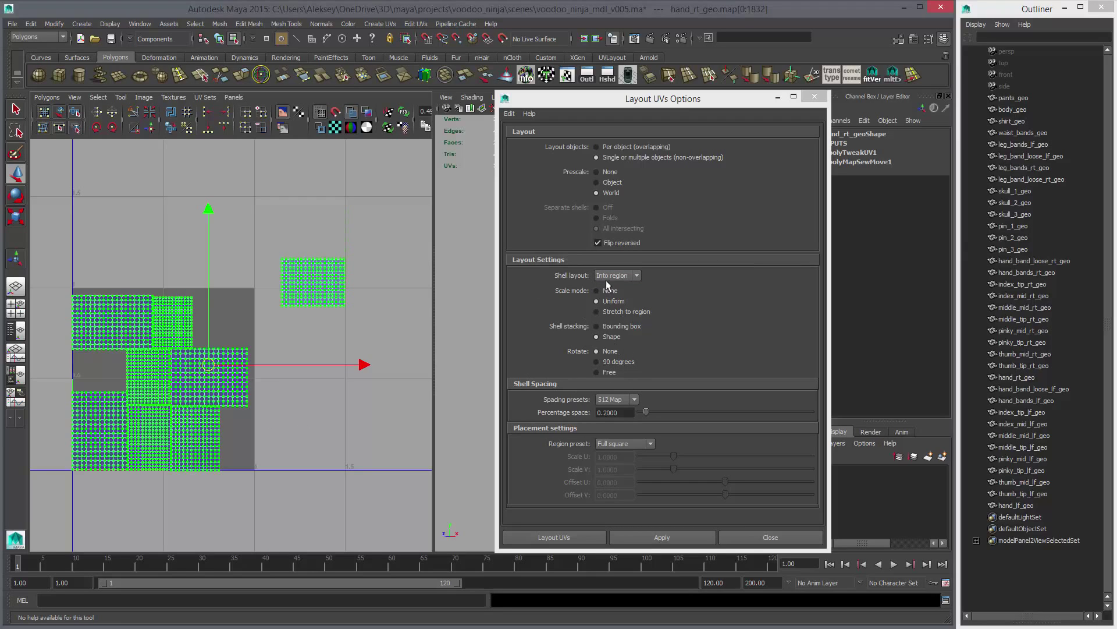
pyautogui.click(628, 278)
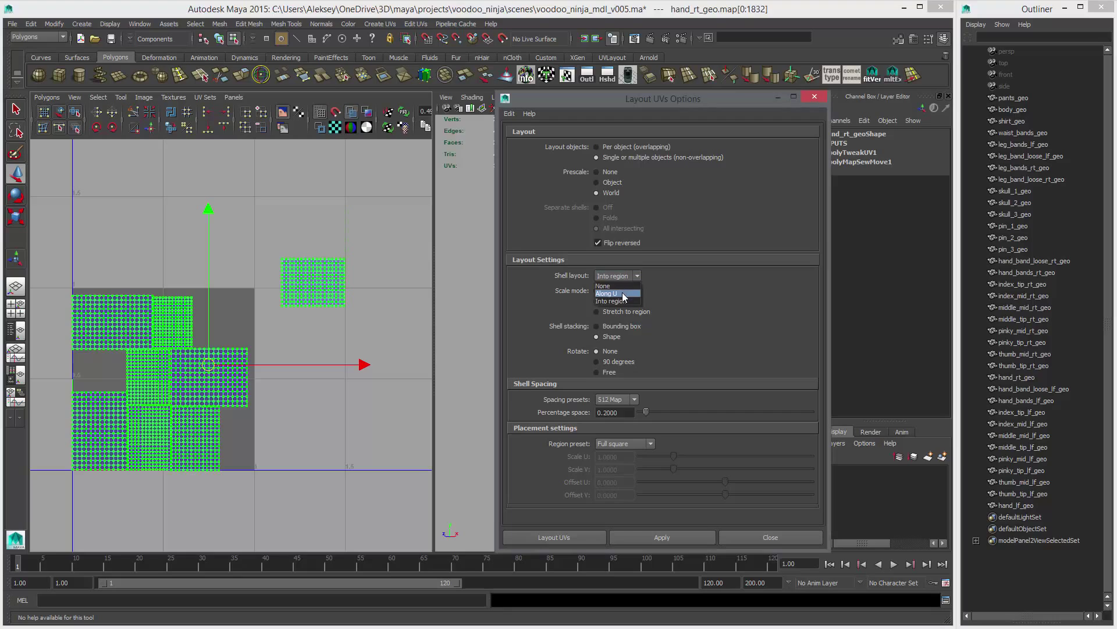
pyautogui.click(622, 293)
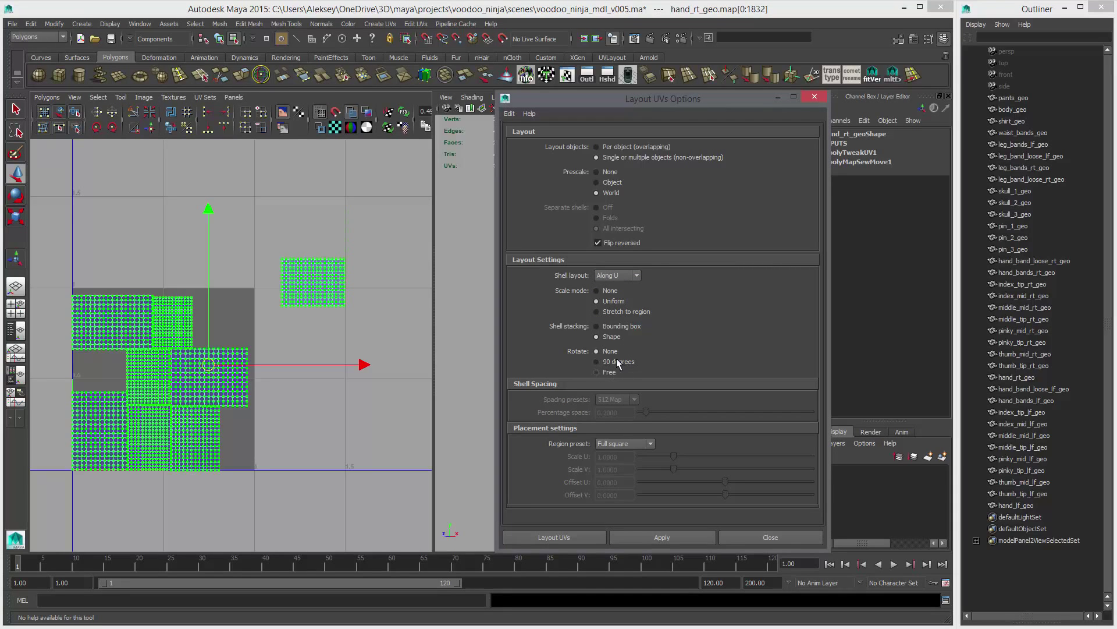
pyautogui.click(659, 539)
# Examine the row of shells across the width of the UV tile.
pyautogui.scroll(3, 180, 383)
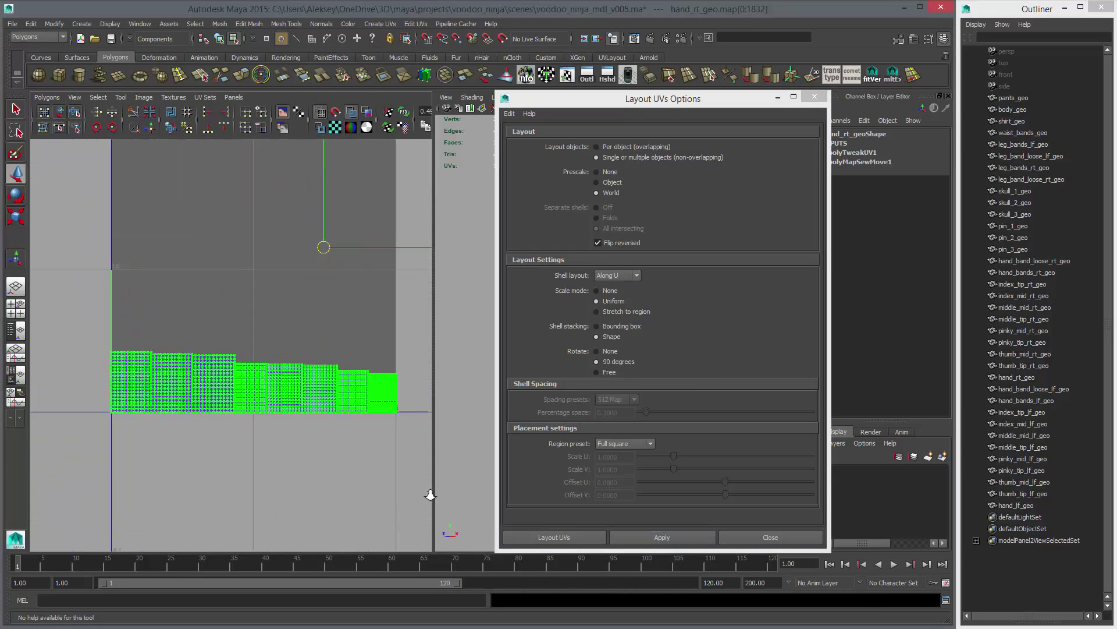
pyautogui.keyDown('alt'); pyautogui.moveTo(179, 383); pyautogui.dragTo(113, 372, button='middle'); pyautogui.keyUp('alt')
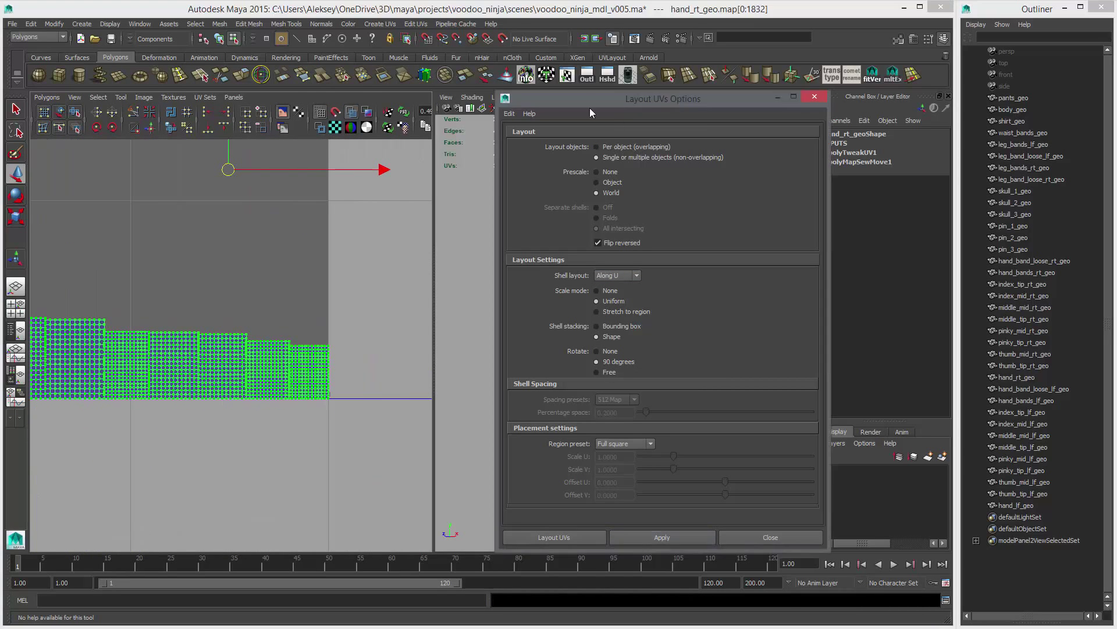
pyautogui.moveTo(589, 100); pyautogui.dragTo(865, 186)
pyautogui.keyDown('alt'); pyautogui.moveTo(33, 349); pyautogui.dragTo(326, 345, button='middle'); pyautogui.keyUp('alt')
pyautogui.keyDown('alt'); pyautogui.moveTo(407, 372); pyautogui.dragTo(337, 359, button='right'); pyautogui.keyUp('alt')
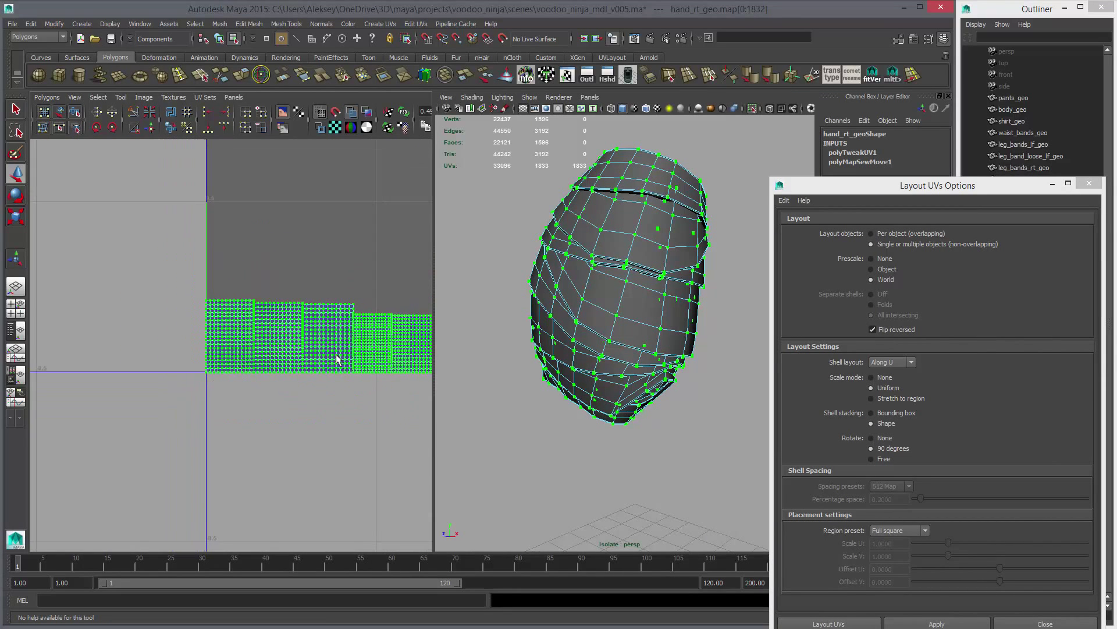
pyautogui.keyDown('alt'); pyautogui.moveTo(337, 360); pyautogui.dragTo(144, 352, button='middle'); pyautogui.keyUp('alt')
pyautogui.press('f')
# Activate the Move UV Shell tool and check its Prevent overlap setting.
pyautogui.moveTo(125, 328)
pyautogui.mouseDown(button='right')
pyautogui.moveTo(152, 332)
pyautogui.moveTo(121, 329)
pyautogui.mouseUp(button='right')
pyautogui.click(60, 112)
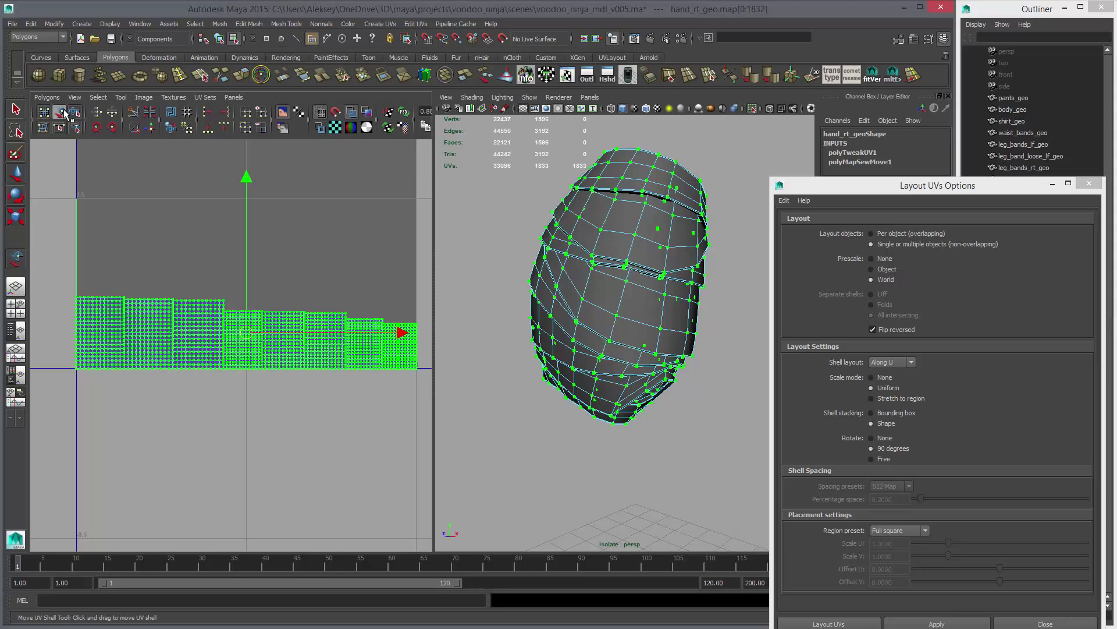
pyautogui.doubleClick(61, 113)
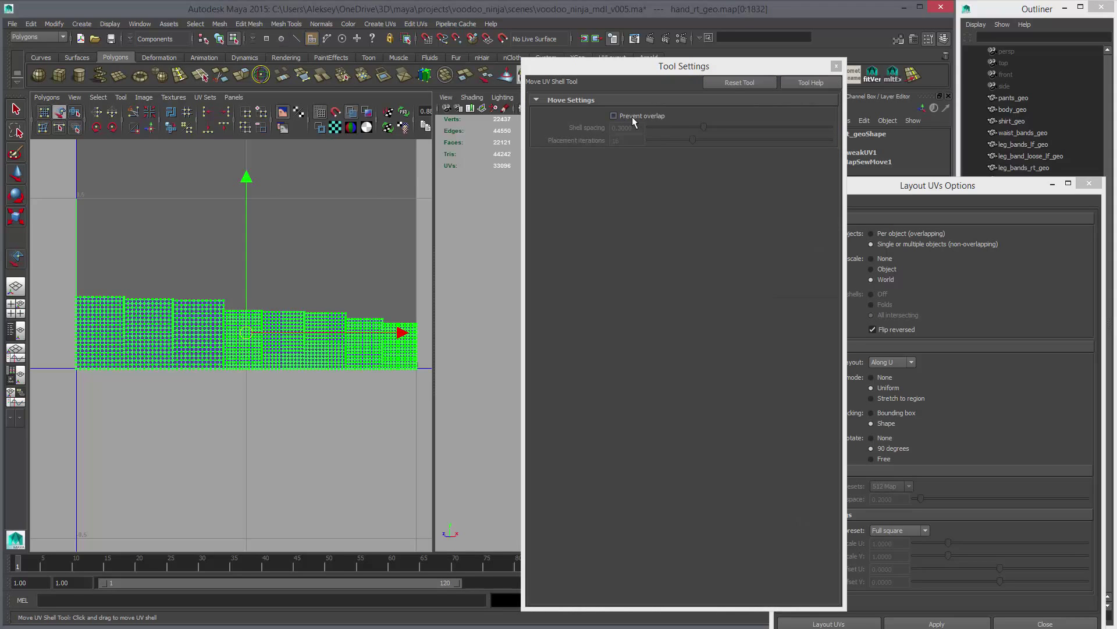
pyautogui.click(836, 66)
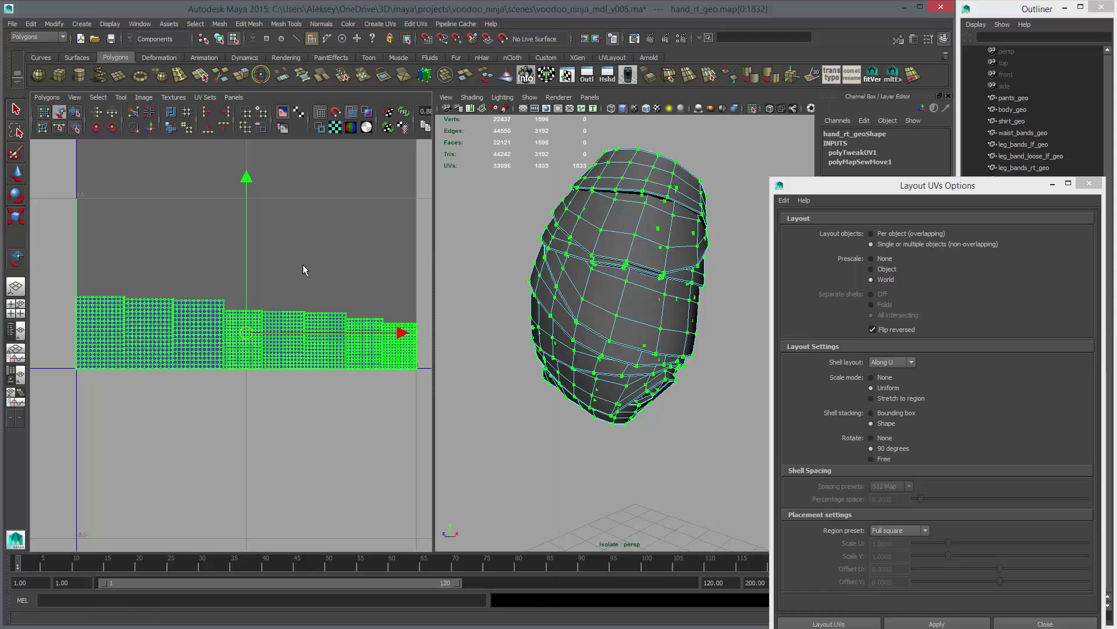
# Nudge the largest shell at the start of the row outward, and undo the last UV move.
pyautogui.click(105, 341)
pyautogui.press('w')
pyautogui.moveTo(214, 384); pyautogui.dragTo(343, 401, button='middle')
pyautogui.scroll(3, 343, 386)
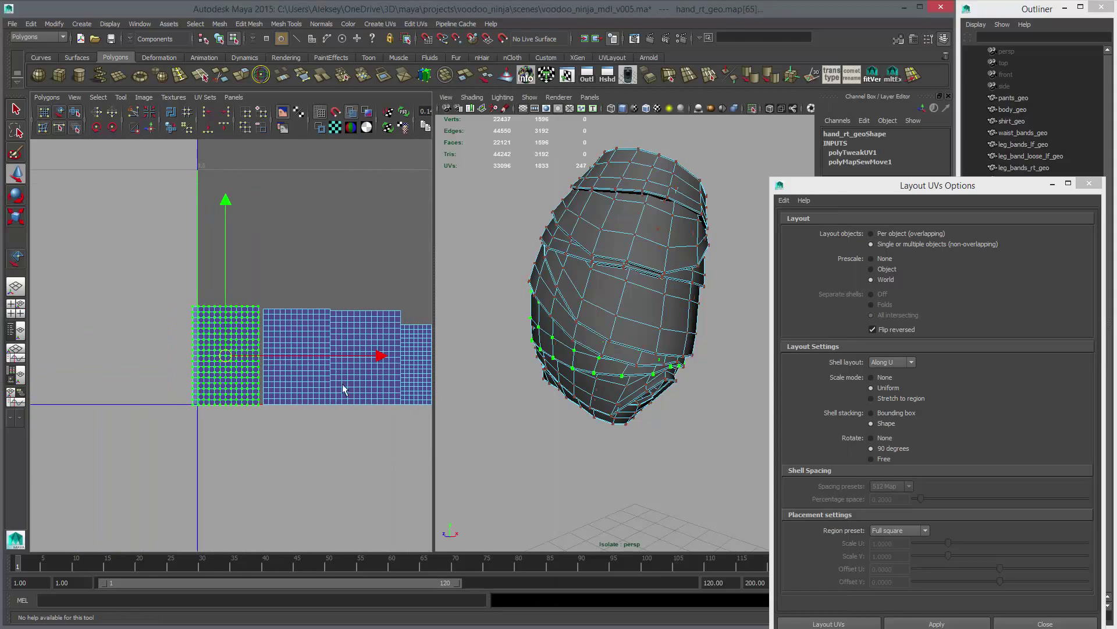
pyautogui.click(286, 337)
pyautogui.hotkey('ctrl', 'z')
# Shift the second shell towards the first with the Move UV Shell tool, and pick the neighbouring shells in the row.
pyautogui.click(60, 111)
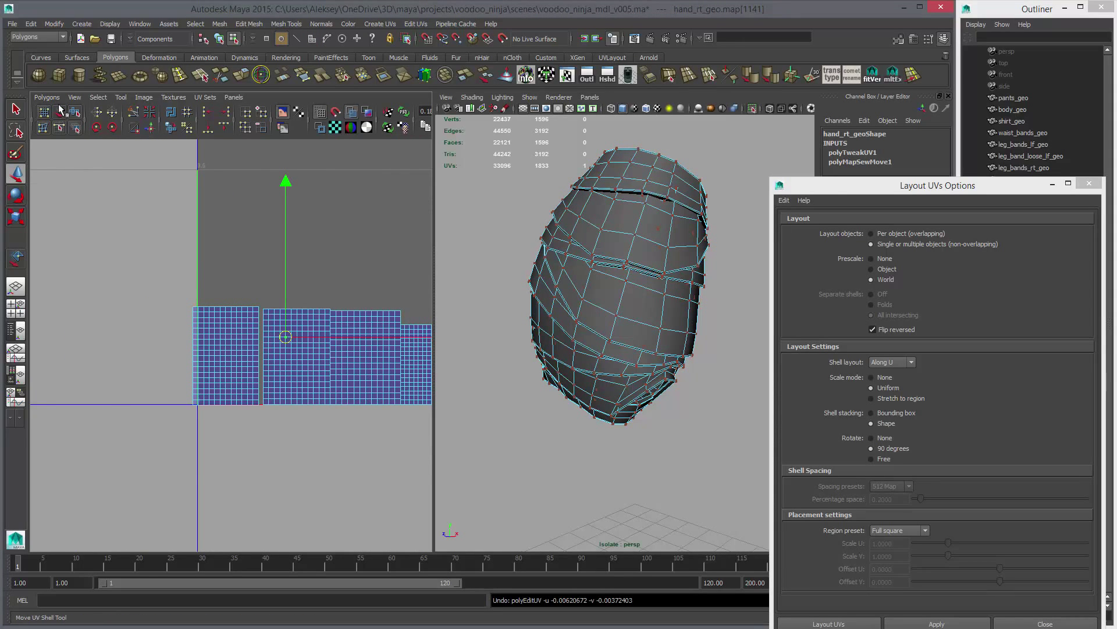
pyautogui.click(315, 386)
pyautogui.moveTo(330, 324); pyautogui.dragTo(325, 324)
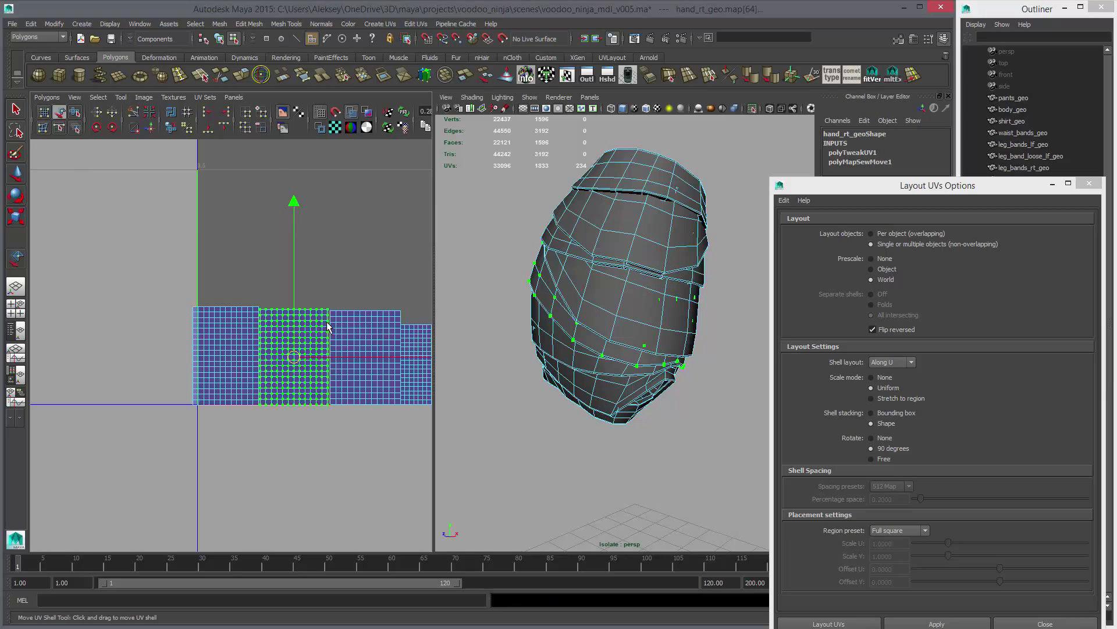
pyautogui.keyDown('alt'); pyautogui.moveTo(374, 334); pyautogui.dragTo(276, 340, button='middle'); pyautogui.keyUp('alt')
pyautogui.click(288, 341)
pyautogui.click(341, 337)
# Examine the far end of the shell row against the tile border and the selected shell on the hand.
pyautogui.keyDown('alt'); pyautogui.moveTo(353, 355); pyautogui.dragTo(77, 348, button='middle'); pyautogui.keyUp('alt')
pyautogui.scroll(1, 375, 431)
pyautogui.keyDown('alt'); pyautogui.moveTo(294, 397); pyautogui.dragTo(354, 386, button='middle'); pyautogui.keyUp('alt')
pyautogui.scroll(8, 354, 386)
pyautogui.scroll(-5, 285, 297)
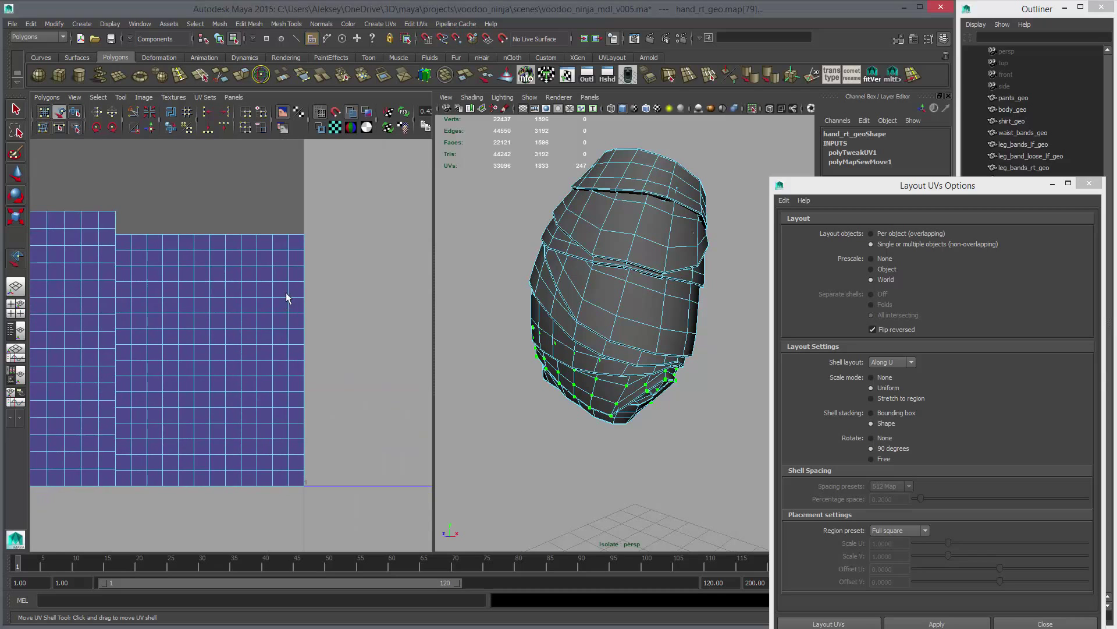
pyautogui.keyDown('alt'); pyautogui.moveTo(686, 332); pyautogui.dragTo(375, 365); pyautogui.keyUp('alt')
pyautogui.keyDown('alt'); pyautogui.moveTo(641, 367); pyautogui.dragTo(242, 344, button='right'); pyautogui.keyUp('alt')
pyautogui.keyDown('alt'); pyautogui.moveTo(244, 348); pyautogui.dragTo(394, 337, button='middle'); pyautogui.keyUp('alt')
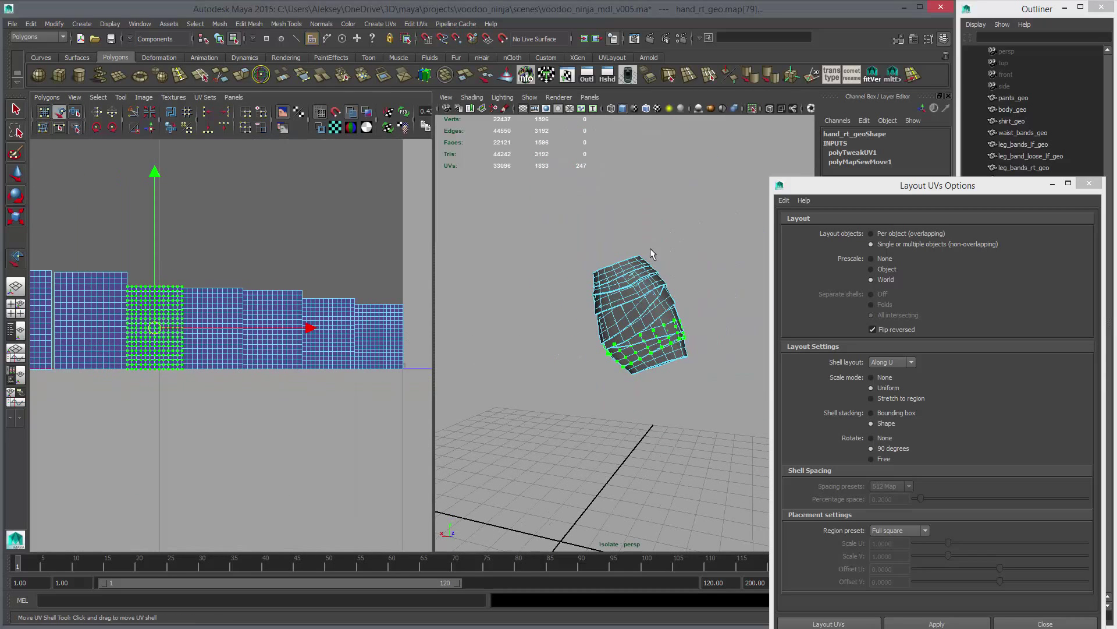
pyautogui.keyDown('alt'); pyautogui.moveTo(331, 373); pyautogui.dragTo(369, 371, button='middle'); pyautogui.keyUp('alt')
pyautogui.scroll(-2, 244, 360)
pyautogui.moveTo(213, 351); pyautogui.dragTo(214, 324, button='right')
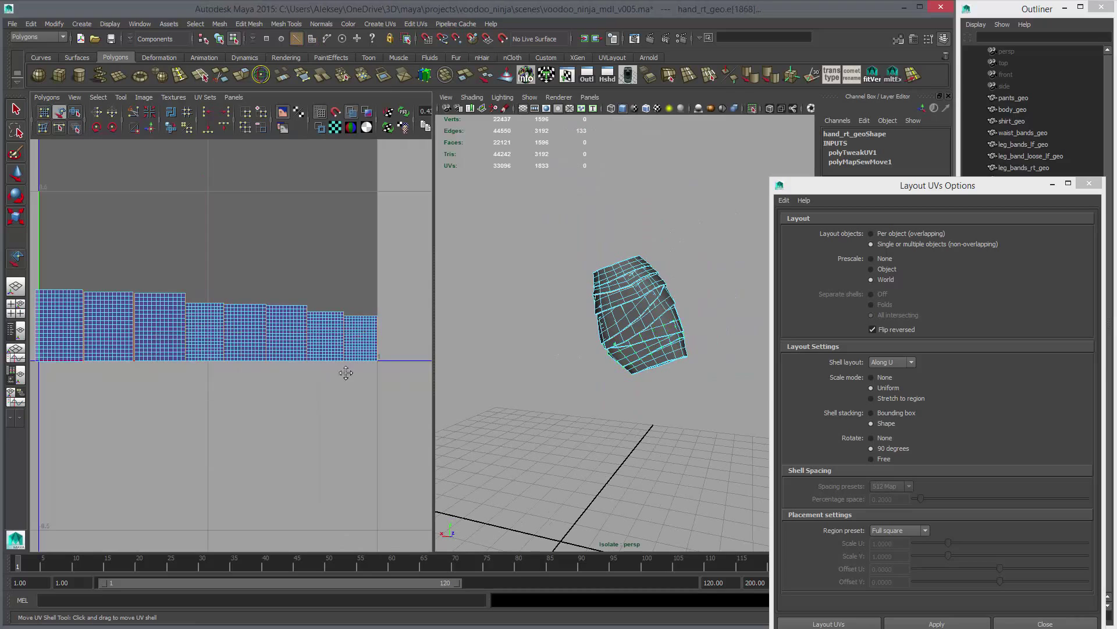
pyautogui.scroll(-1, 348, 371)
pyautogui.moveTo(51, 364); pyautogui.dragTo(51, 355)
pyautogui.press('F8')
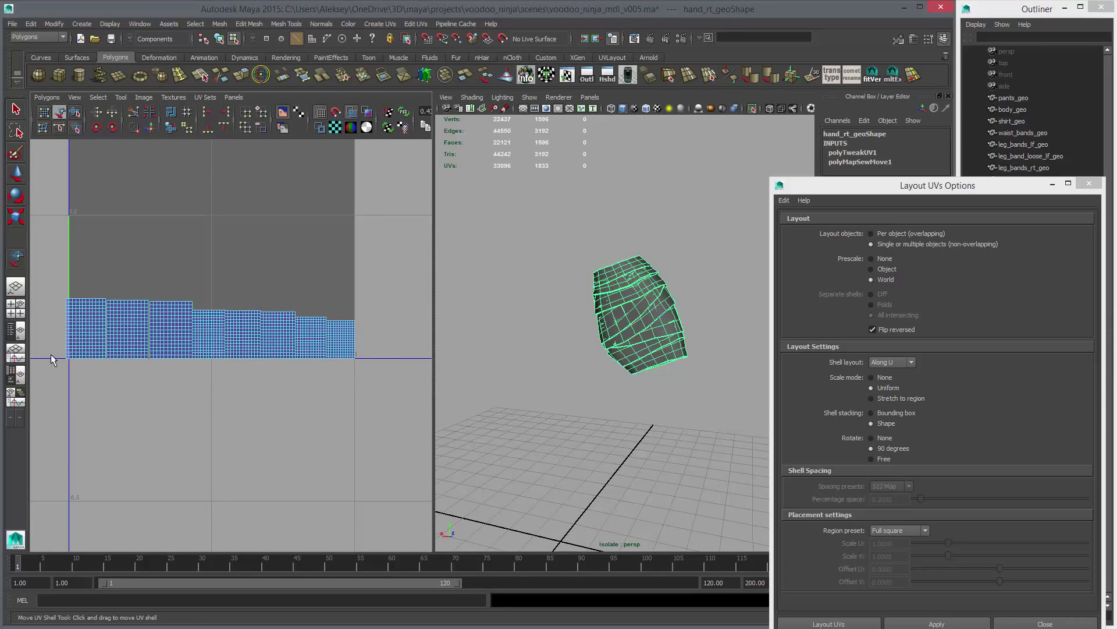
pyautogui.press('w')
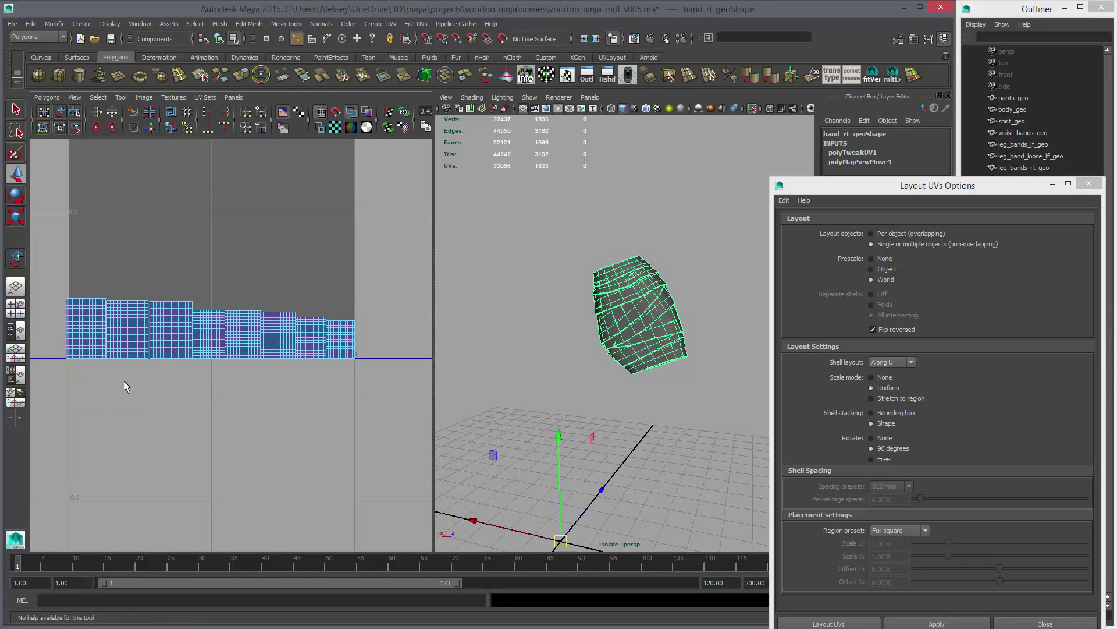
# Select the UVs along the lower edge of all shells and check where they fall on the hand.
pyautogui.press('F12')
pyautogui.moveTo(54, 353); pyautogui.dragTo(385, 393)
pyautogui.keyDown('alt'); pyautogui.moveTo(614, 355); pyautogui.dragTo(696, 444, button='right'); pyautogui.keyUp('alt')
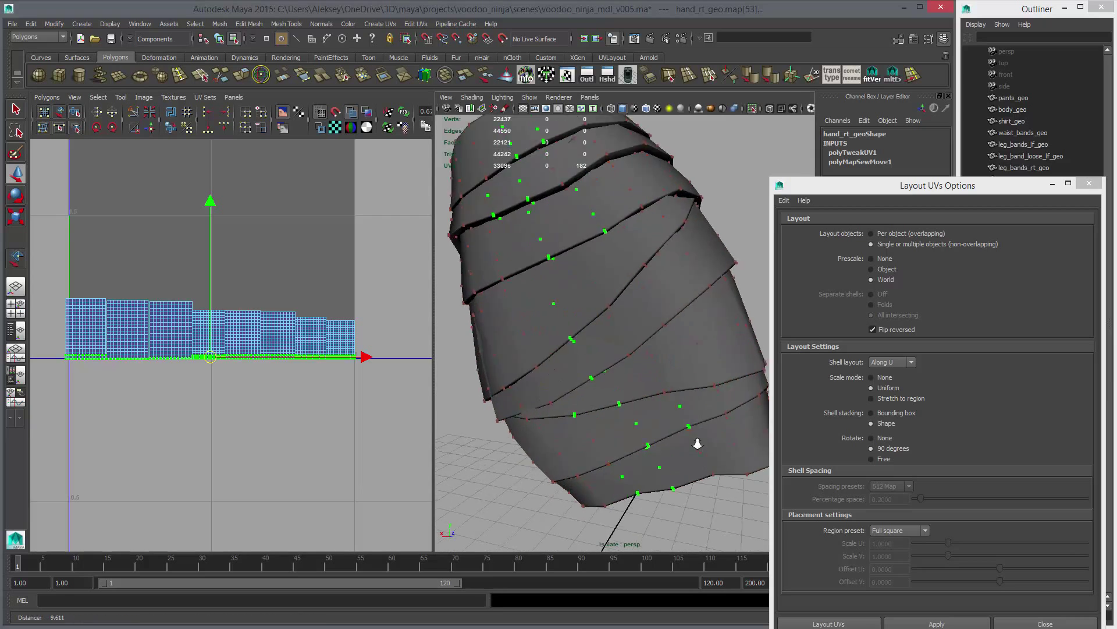
pyautogui.keyDown('alt'); pyautogui.moveTo(608, 369); pyautogui.dragTo(646, 369); pyautogui.keyUp('alt')
pyautogui.keyDown('alt'); pyautogui.moveTo(646, 369); pyautogui.dragTo(576, 330, button='right'); pyautogui.keyUp('alt')
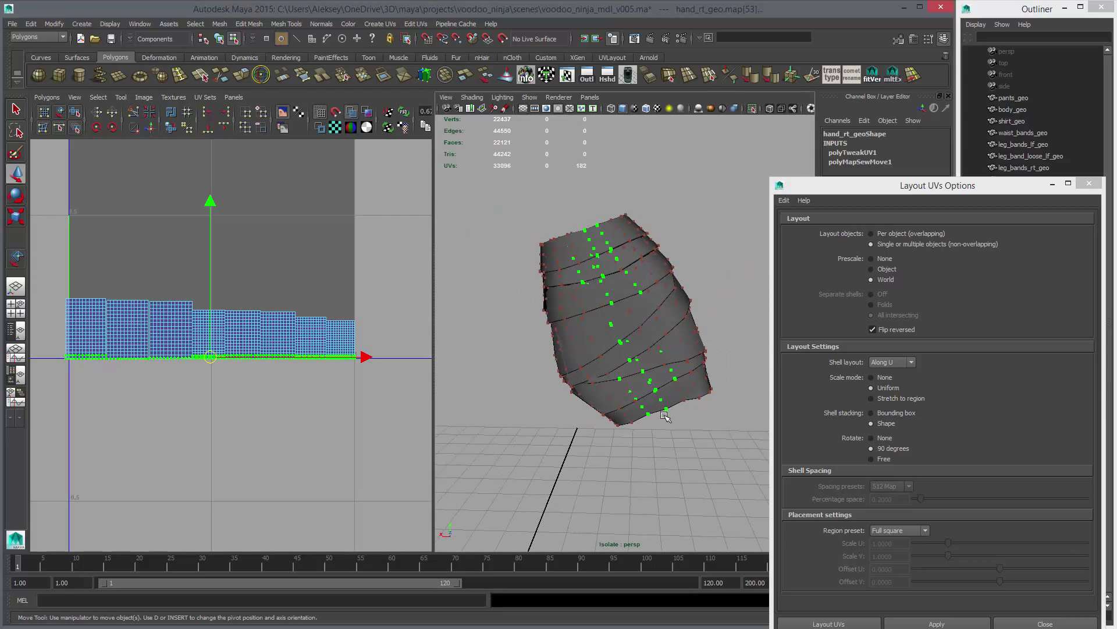
pyautogui.keyDown('alt'); pyautogui.moveTo(664, 416); pyautogui.dragTo(573, 253); pyautogui.keyUp('alt')
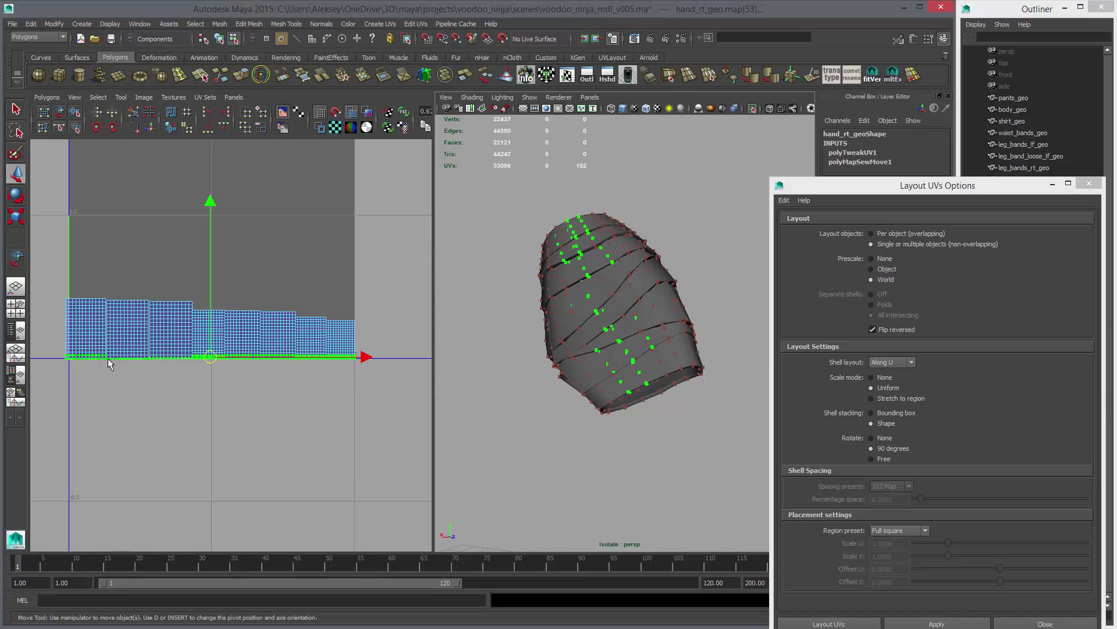
# Reselect only the lowest border row of UVs across all shells.
pyautogui.keyDown('alt'); pyautogui.moveTo(260, 339); pyautogui.dragTo(287, 358, button='right'); pyautogui.keyUp('alt')
pyautogui.keyDown('alt'); pyautogui.moveTo(185, 327); pyautogui.dragTo(210, 324, button='middle'); pyautogui.keyUp('alt')
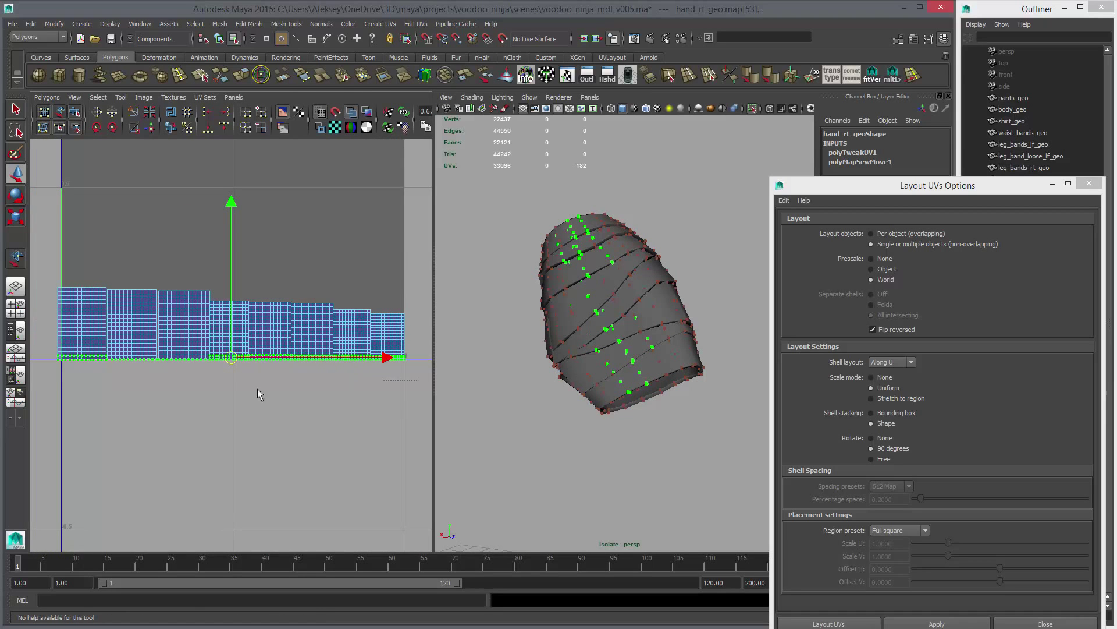
pyautogui.moveTo(38, 362); pyautogui.dragTo(38, 362)
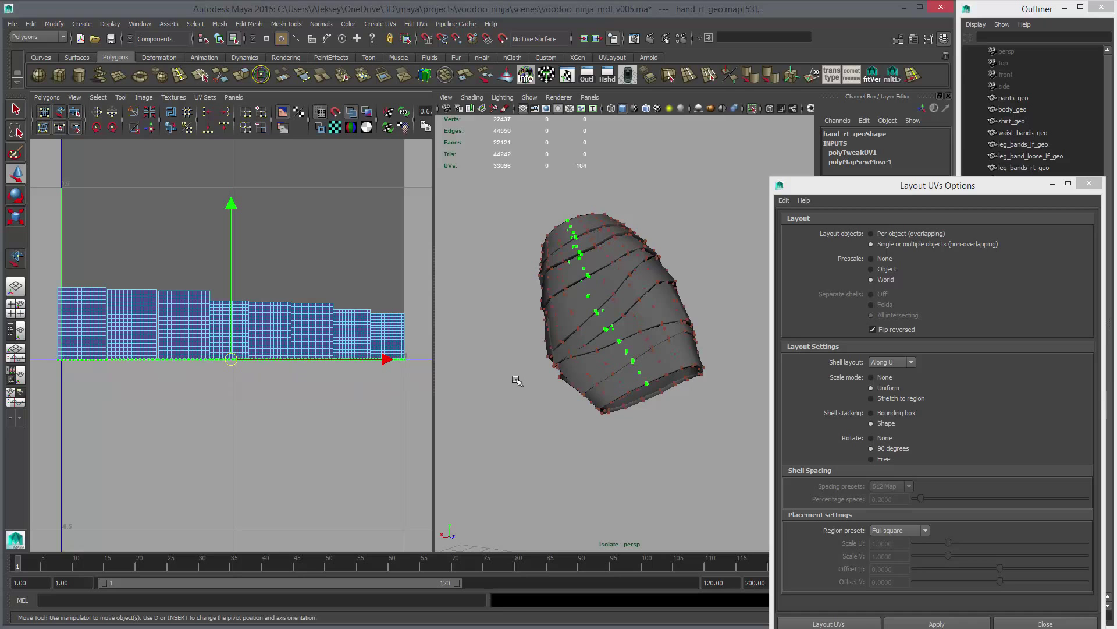
# Examine from several angles how the selected border UVs run along the lengthwise seam of the hand.
pyautogui.keyDown('alt'); pyautogui.moveTo(608, 377); pyautogui.dragTo(646, 366); pyautogui.keyUp('alt')
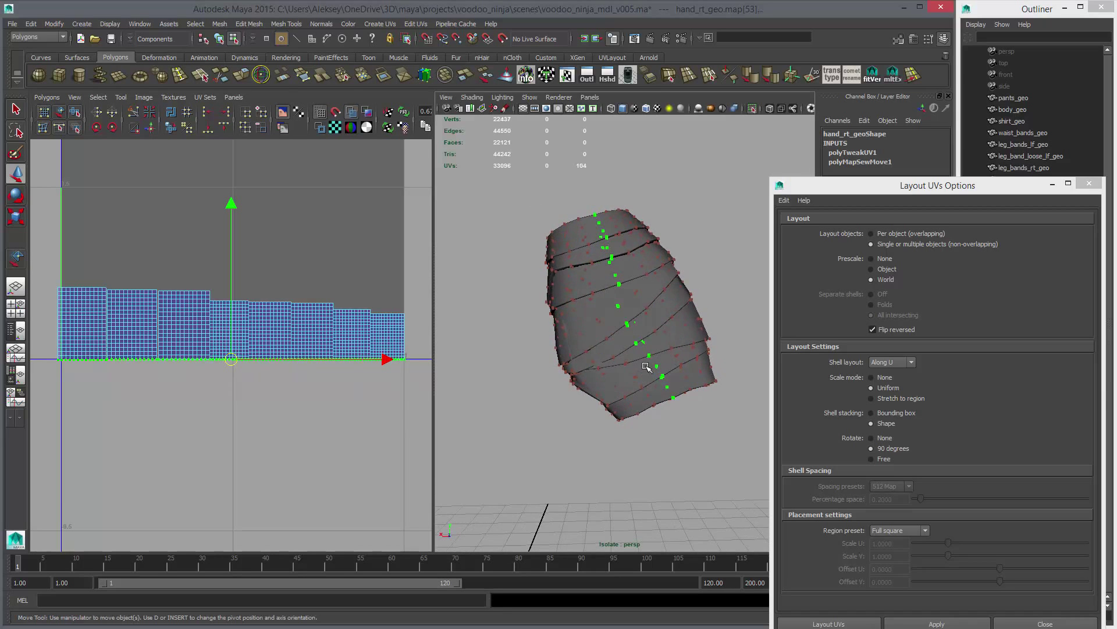
pyautogui.press('4')
pyautogui.press('5')
pyautogui.keyDown('alt'); pyautogui.moveTo(649, 347); pyautogui.dragTo(631, 367, button='middle'); pyautogui.keyUp('alt')
pyautogui.scroll(5, 632, 367)
pyautogui.moveTo(641, 367)
pyautogui.keyDown('alt'); pyautogui.mouseDown()
pyautogui.moveTo(646, 309)
pyautogui.moveTo(648, 359)
pyautogui.mouseUp(); pyautogui.keyUp('alt')
pyautogui.keyDown('alt'); pyautogui.moveTo(648, 359); pyautogui.dragTo(611, 349, button='right'); pyautogui.keyUp('alt')
pyautogui.keyDown('alt'); pyautogui.moveTo(611, 349); pyautogui.dragTo(597, 350); pyautogui.keyUp('alt')
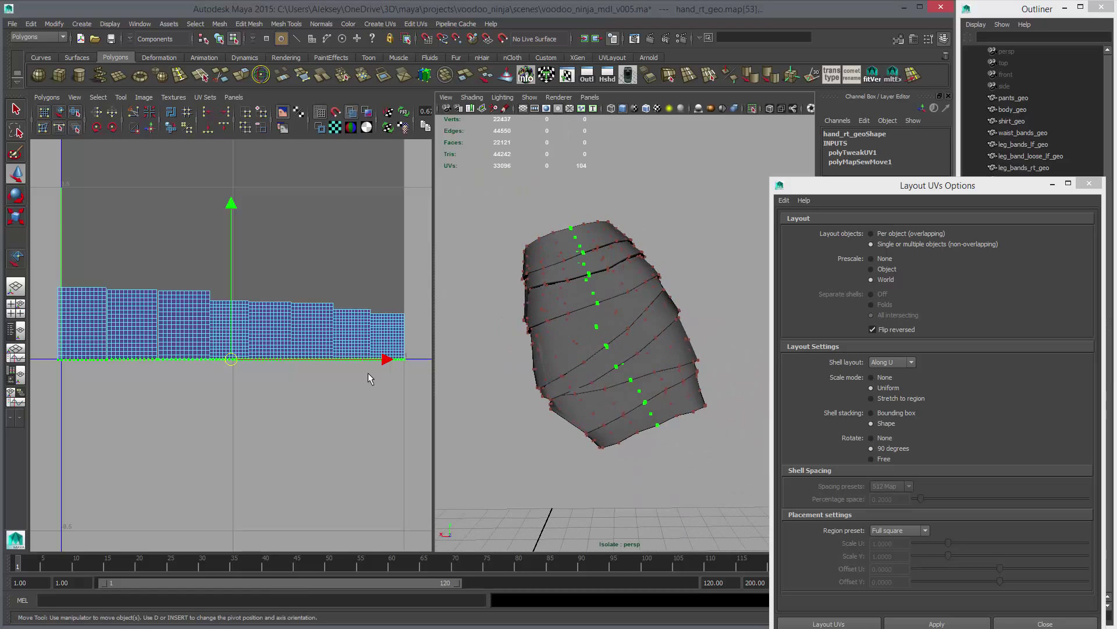
# Select the full UV shell of a middle band from its surface on the hand.
pyautogui.scroll(5, 648, 319)
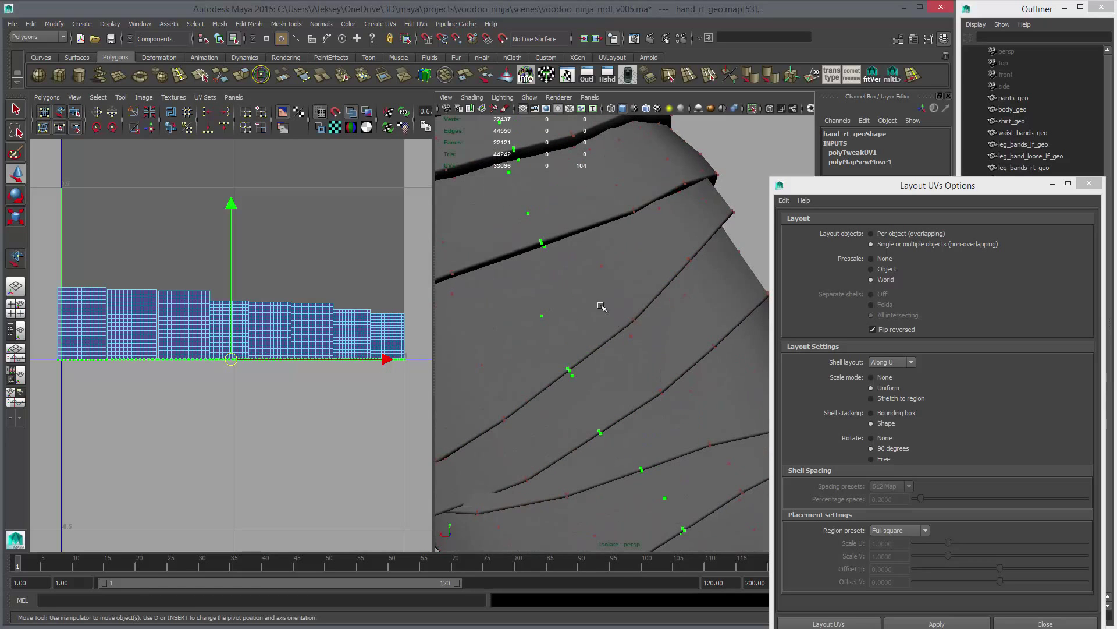
pyautogui.keyDown('alt'); pyautogui.moveTo(582, 277); pyautogui.dragTo(593, 390); pyautogui.keyUp('alt')
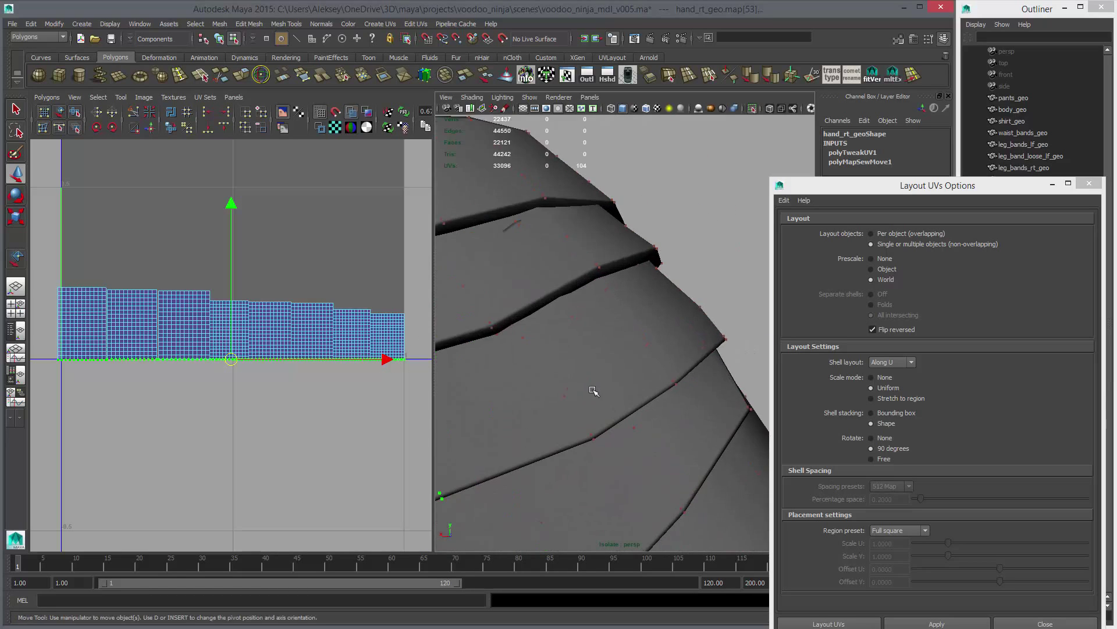
pyautogui.moveTo(593, 390)
pyautogui.keyDown('alt'); pyautogui.mouseDown(button='right')
pyautogui.moveTo(611, 404)
pyautogui.moveTo(589, 369)
pyautogui.moveTo(598, 375)
pyautogui.mouseUp(button='right'); pyautogui.keyUp('alt')
pyautogui.keyDown('shift'); pyautogui.doubleClick(586, 370); pyautogui.keyUp('shift')
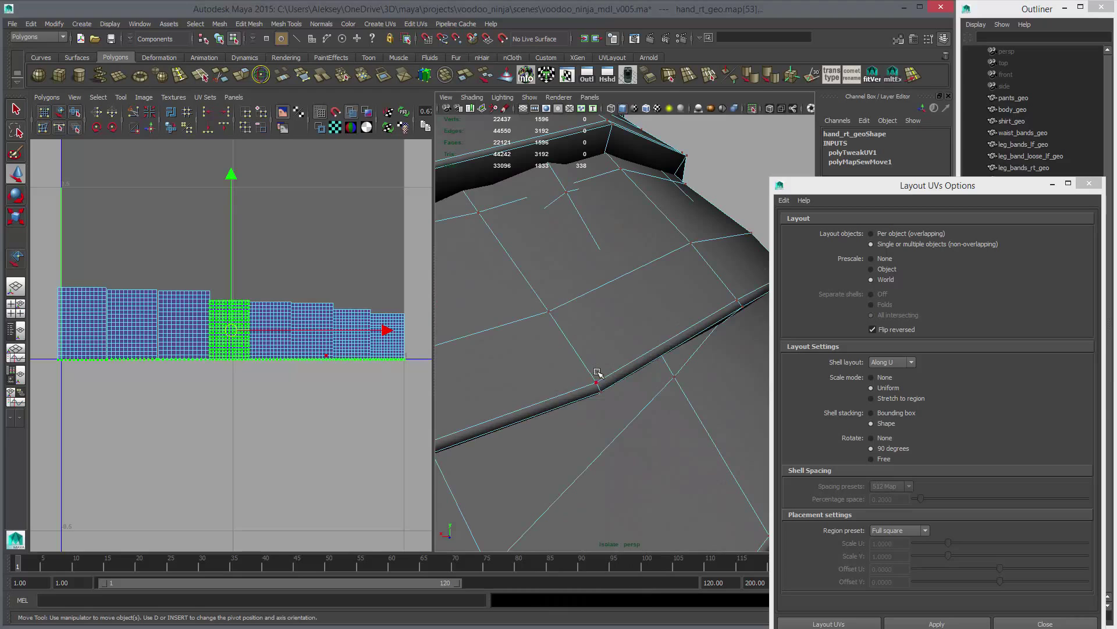
# Select single faces on the middle band's surface and rolled edge and compare where they lie in the UV layout.
pyautogui.click(576, 397)
pyautogui.press('f')
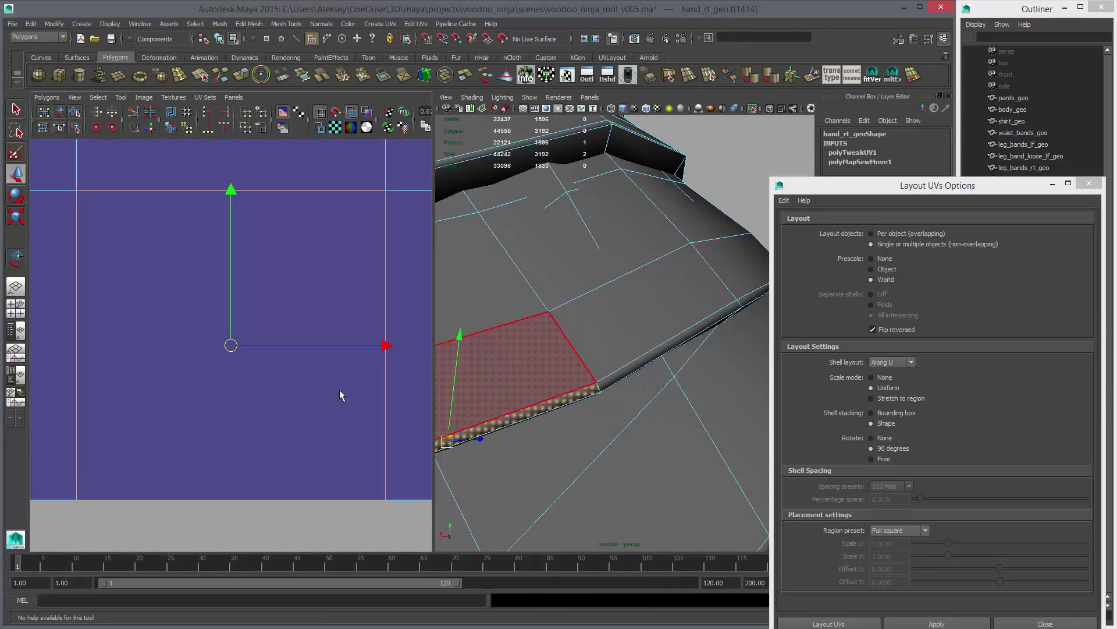
pyautogui.keyDown('alt'); pyautogui.moveTo(340, 390); pyautogui.dragTo(88, 344, button='right'); pyautogui.keyUp('alt')
pyautogui.keyDown('alt'); pyautogui.moveTo(279, 344); pyautogui.dragTo(87, 337, button='right'); pyautogui.keyUp('alt')
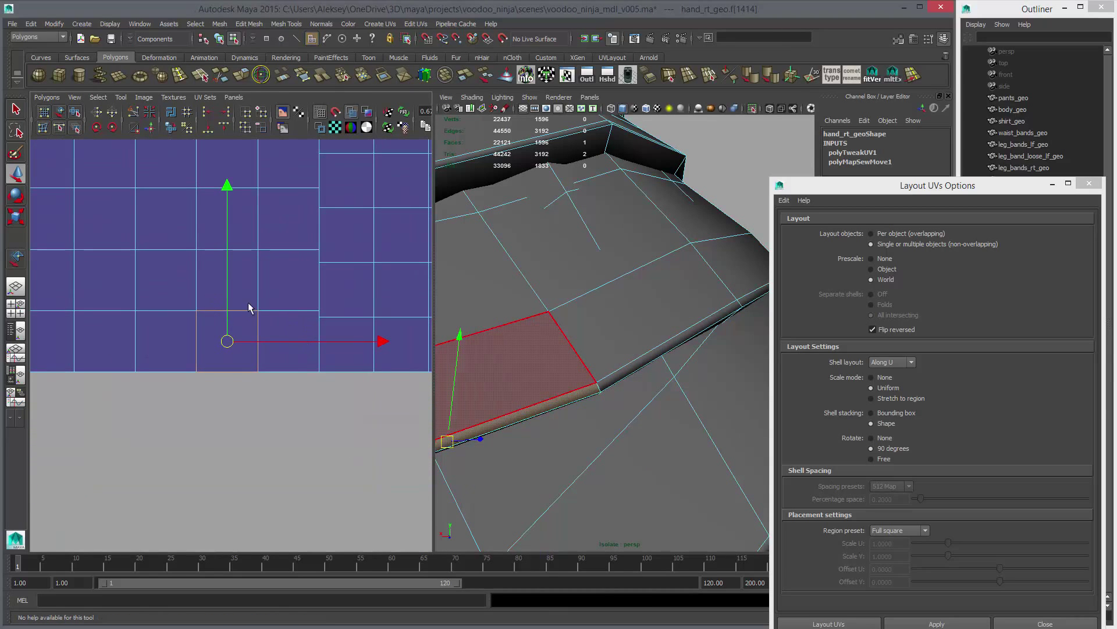
pyautogui.click(517, 372)
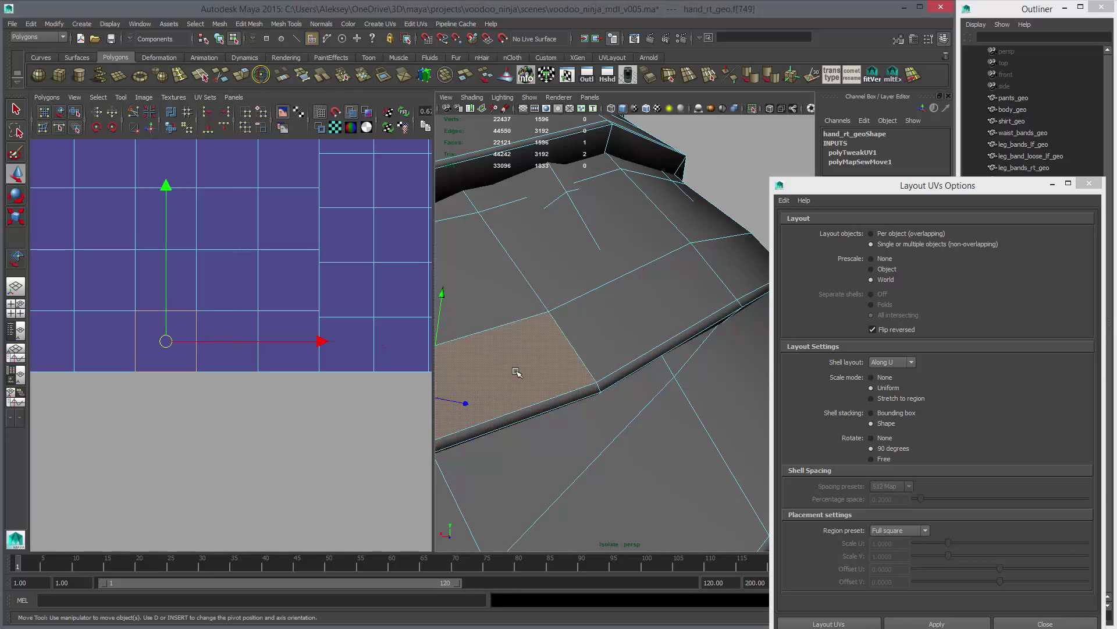
pyautogui.keyDown('alt'); pyautogui.moveTo(519, 375); pyautogui.dragTo(549, 365, button='middle'); pyautogui.keyUp('alt')
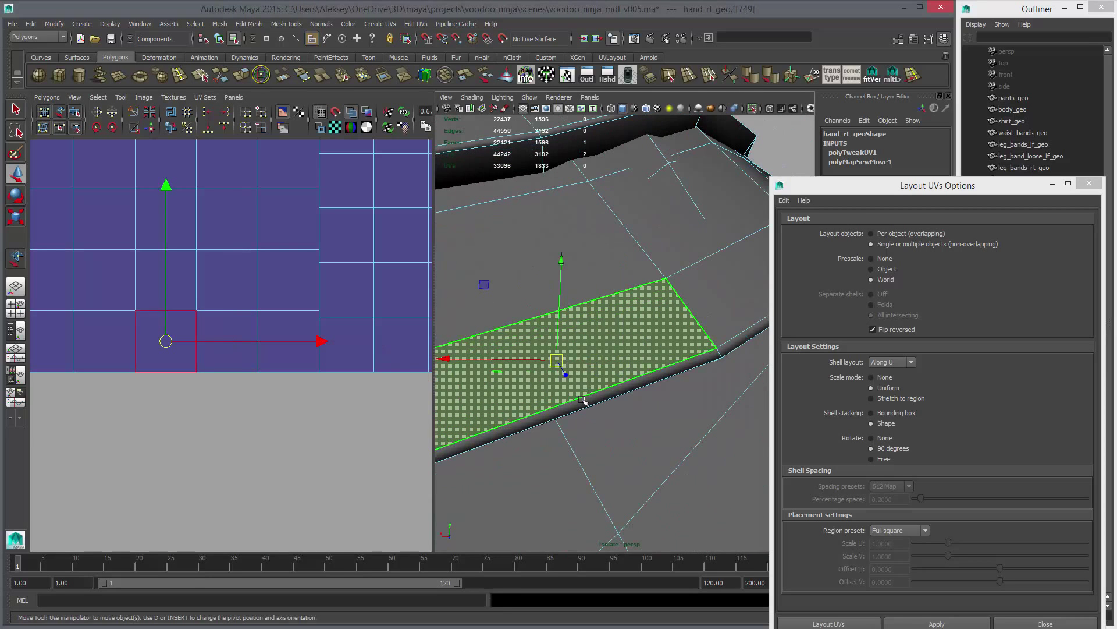
pyautogui.click(586, 399)
pyautogui.keyDown('alt'); pyautogui.moveTo(681, 374); pyautogui.dragTo(564, 324, button='right'); pyautogui.keyUp('alt')
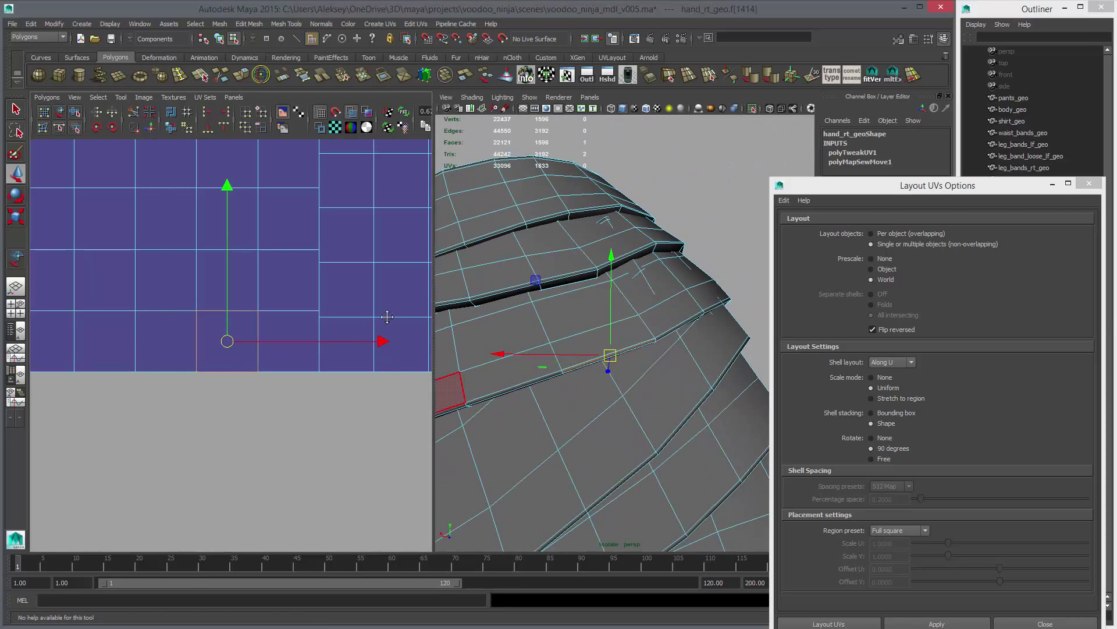
# Select all UVs of the smallest shell at the far end of the row.
pyautogui.keyDown('alt'); pyautogui.moveTo(387, 317); pyautogui.dragTo(70, 290, button='right'); pyautogui.keyUp('alt')
pyautogui.keyDown('alt'); pyautogui.moveTo(378, 283); pyautogui.dragTo(383, 333, button='right'); pyautogui.keyUp('alt')
pyautogui.moveTo(298, 282); pyautogui.dragTo(333, 281, button='right')
pyautogui.moveTo(322, 254); pyautogui.dragTo(357, 297)
pyautogui.keyDown('ctrl'); pyautogui.moveTo(263, 350); pyautogui.dragTo(298, 337, button='right'); pyautogui.keyUp('ctrl')
pyautogui.press('f')
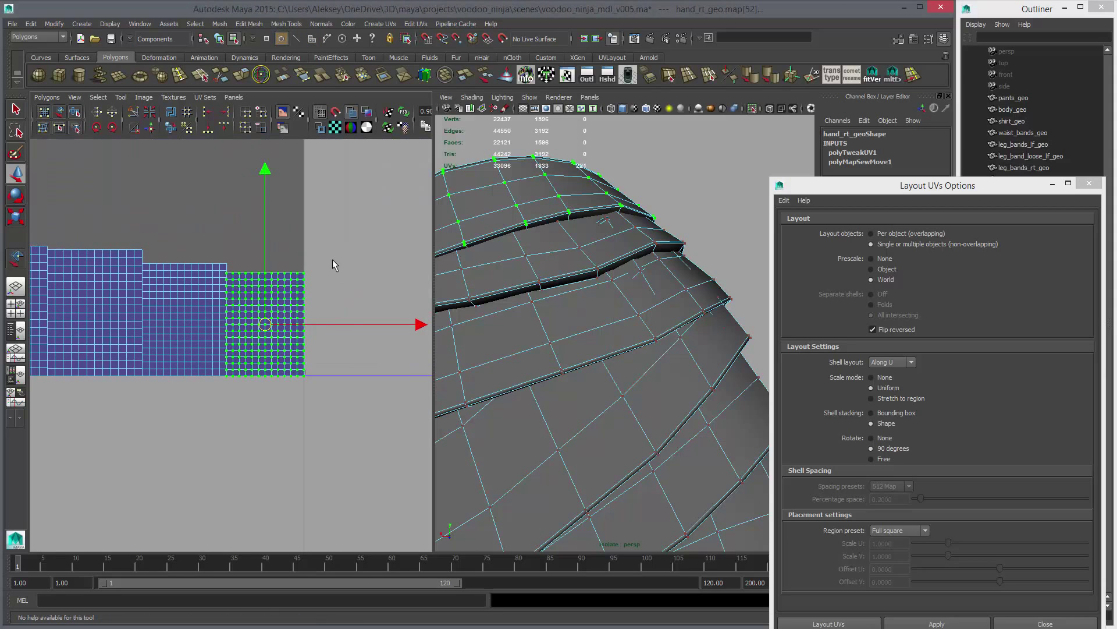
pyautogui.press('f')
# Examine from several angles the band on the hand that belongs to the selected end shell.
pyautogui.keyDown('alt'); pyautogui.moveTo(596, 337); pyautogui.dragTo(610, 331, button='right'); pyautogui.keyUp('alt')
pyautogui.keyDown('alt'); pyautogui.moveTo(599, 299); pyautogui.dragTo(637, 308, button='middle'); pyautogui.keyUp('alt')
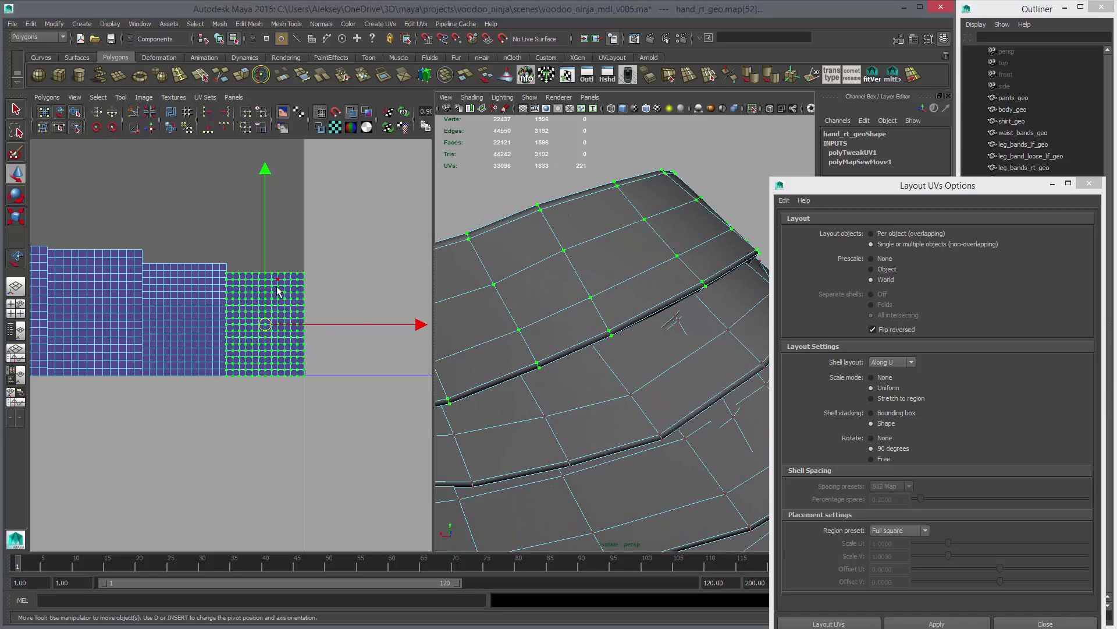
pyautogui.keyDown('alt'); pyautogui.moveTo(651, 303); pyautogui.dragTo(638, 316); pyautogui.keyUp('alt')
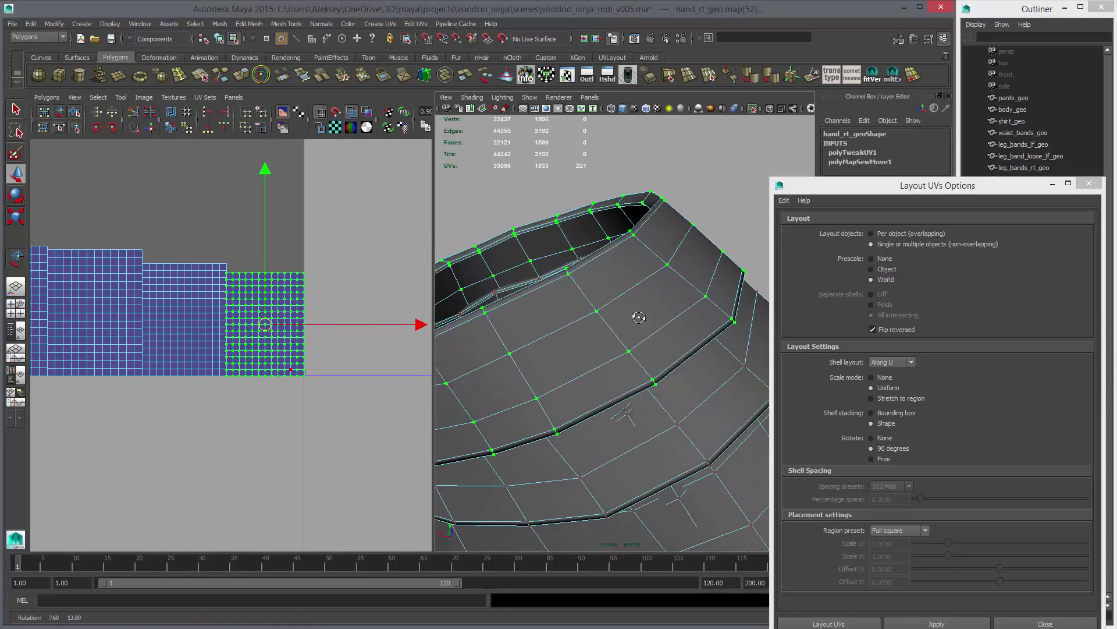
pyautogui.keyDown('alt'); pyautogui.moveTo(638, 317); pyautogui.dragTo(600, 297, button='right'); pyautogui.keyUp('alt')
pyautogui.keyDown('alt'); pyautogui.moveTo(600, 297); pyautogui.dragTo(609, 279); pyautogui.keyUp('alt')
pyautogui.keyDown('alt'); pyautogui.moveTo(609, 279); pyautogui.dragTo(654, 327, button='right'); pyautogui.keyUp('alt')
pyautogui.keyDown('alt'); pyautogui.moveTo(654, 326); pyautogui.dragTo(640, 326); pyautogui.keyUp('alt')
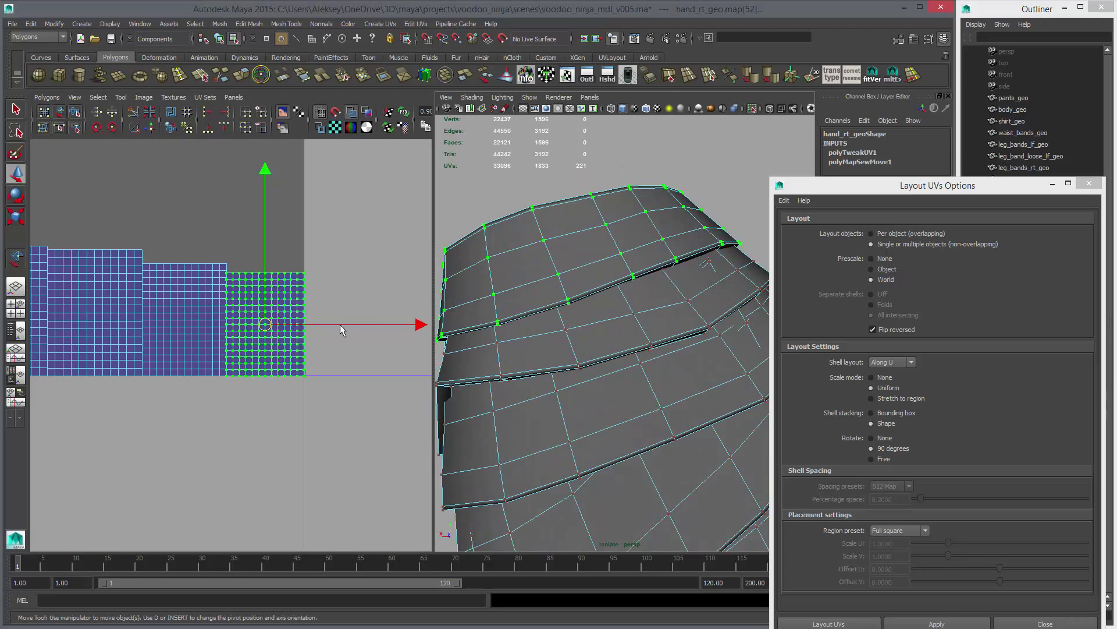
pyautogui.keyDown('alt'); pyautogui.moveTo(615, 267); pyautogui.dragTo(607, 292, button='middle'); pyautogui.keyUp('alt')
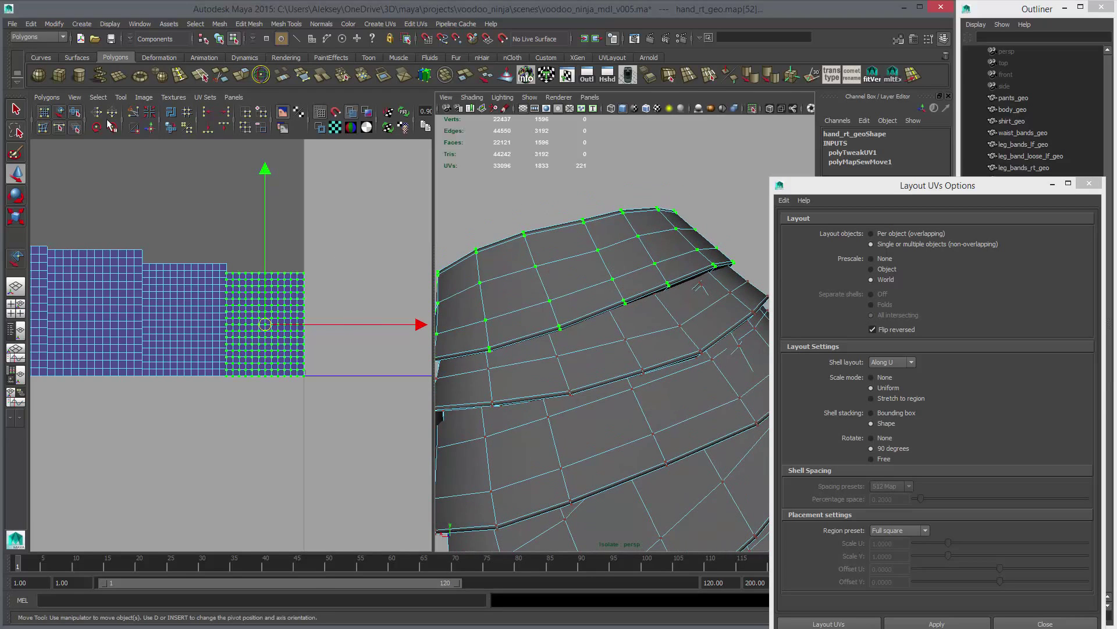
# Open the Unfold UVs options and set the method to Legacy.
pyautogui.click(57, 98)
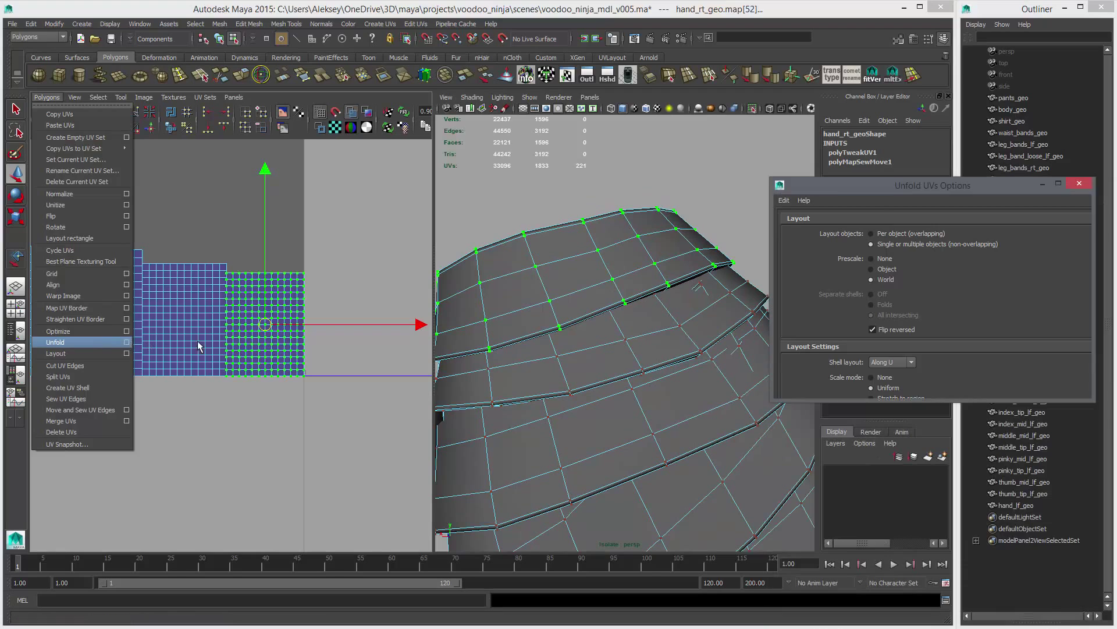
pyautogui.click(126, 342)
pyautogui.moveTo(868, 187); pyautogui.dragTo(388, 94)
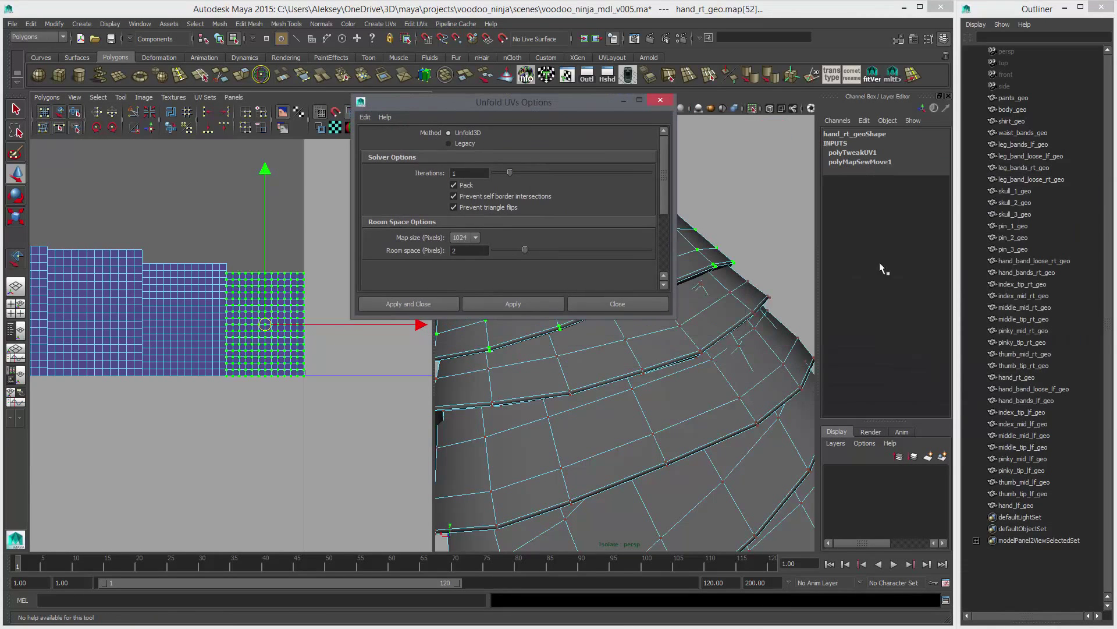
pyautogui.moveTo(551, 103); pyautogui.dragTo(910, 62)
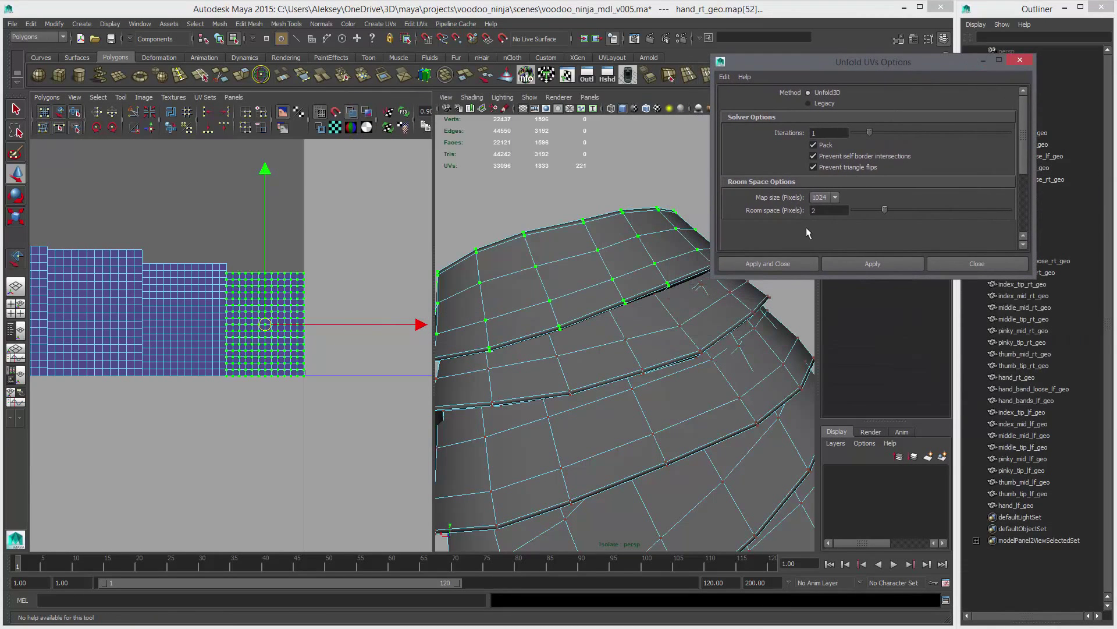
pyautogui.click(809, 103)
pyautogui.moveTo(873, 277); pyautogui.dragTo(866, 502)
pyautogui.moveTo(804, 73); pyautogui.dragTo(866, 85)
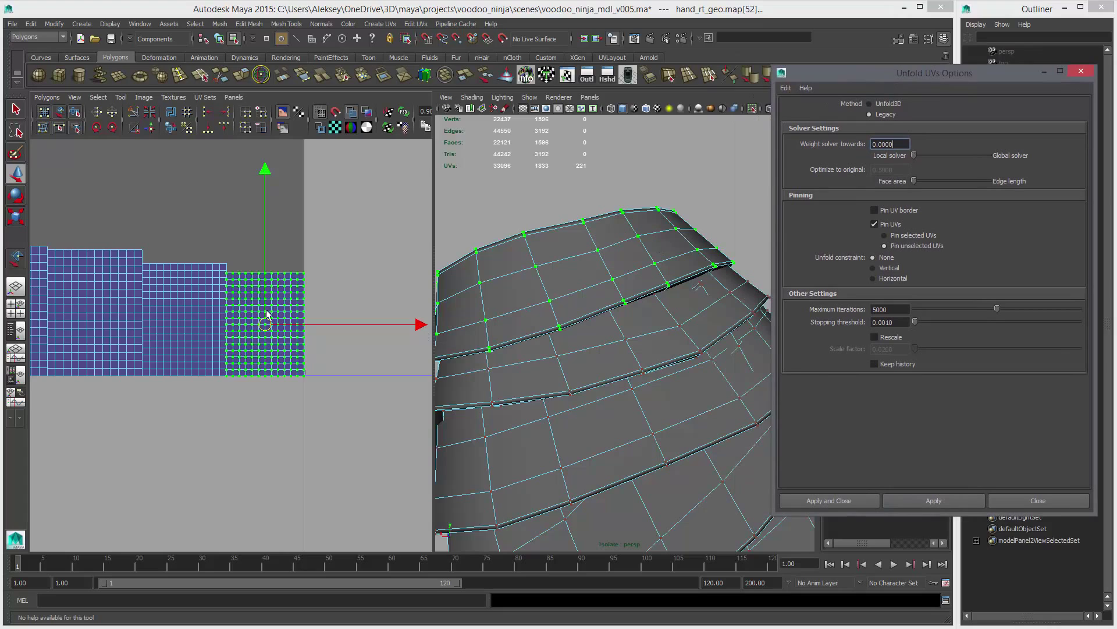
# Unfold the end shell with the Horizontal constraint and inspect its new outline.
pyautogui.keyDown('alt'); pyautogui.moveTo(301, 292); pyautogui.dragTo(301, 318, button='middle'); pyautogui.keyUp('alt')
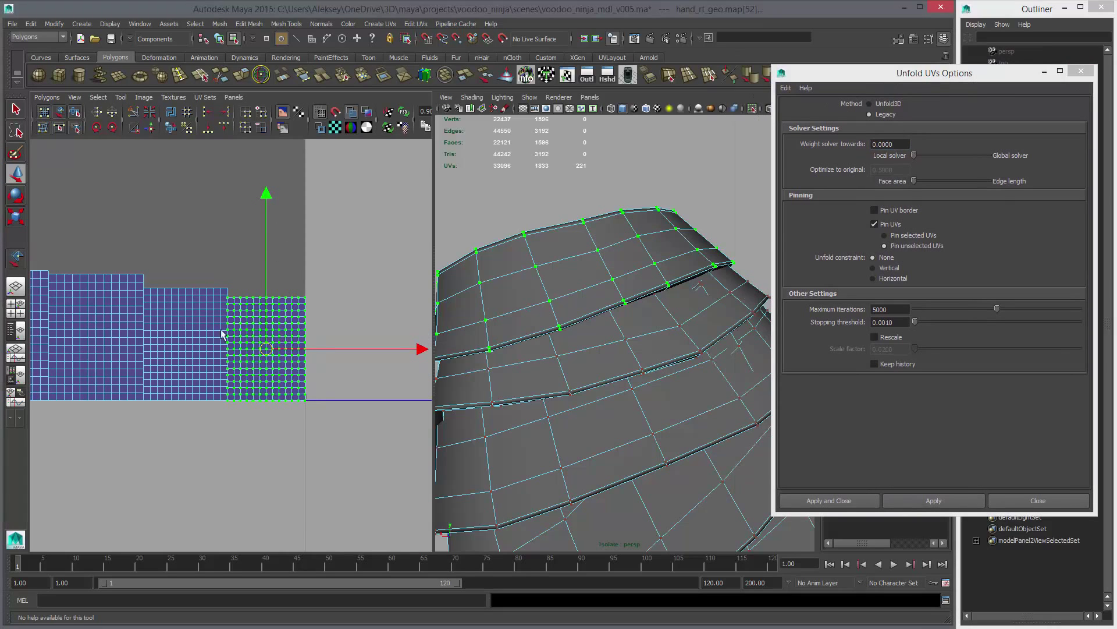
pyautogui.click(897, 279)
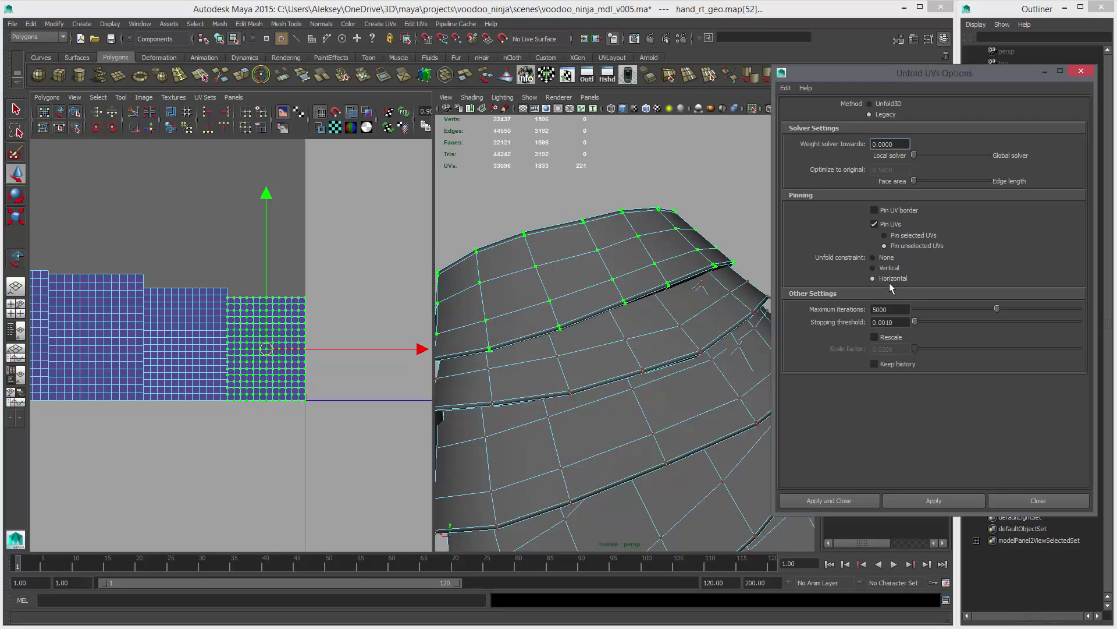
pyautogui.click(920, 498)
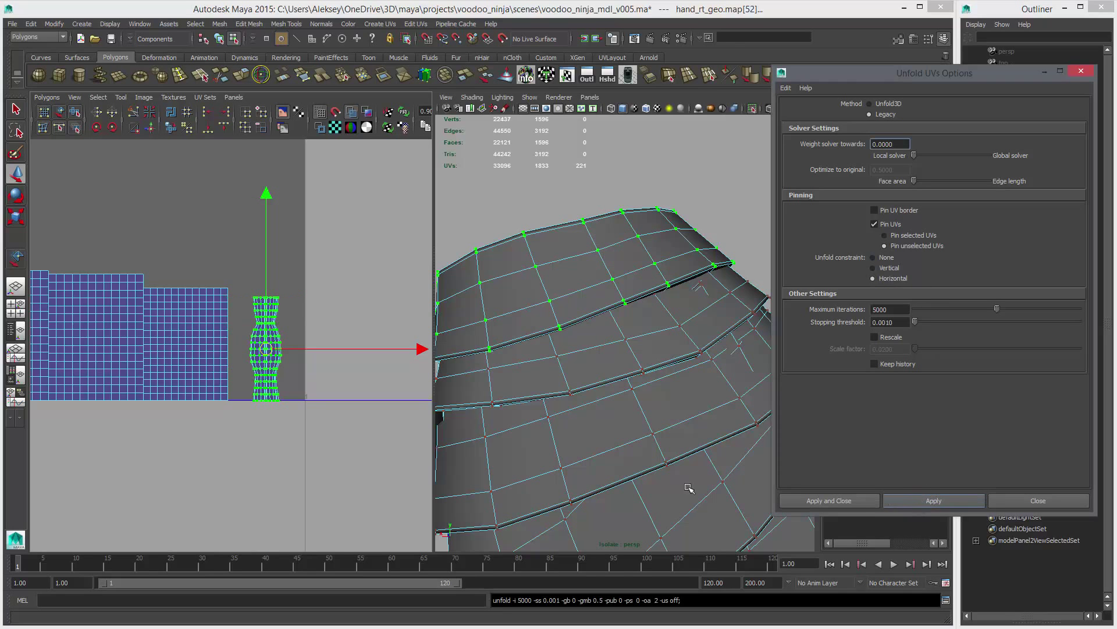
pyautogui.keyDown('alt'); pyautogui.moveTo(146, 393); pyautogui.dragTo(476, 395, button='right'); pyautogui.keyUp('alt')
pyautogui.keyDown('alt'); pyautogui.moveTo(376, 259); pyautogui.dragTo(249, 247, button='middle'); pyautogui.keyUp('alt')
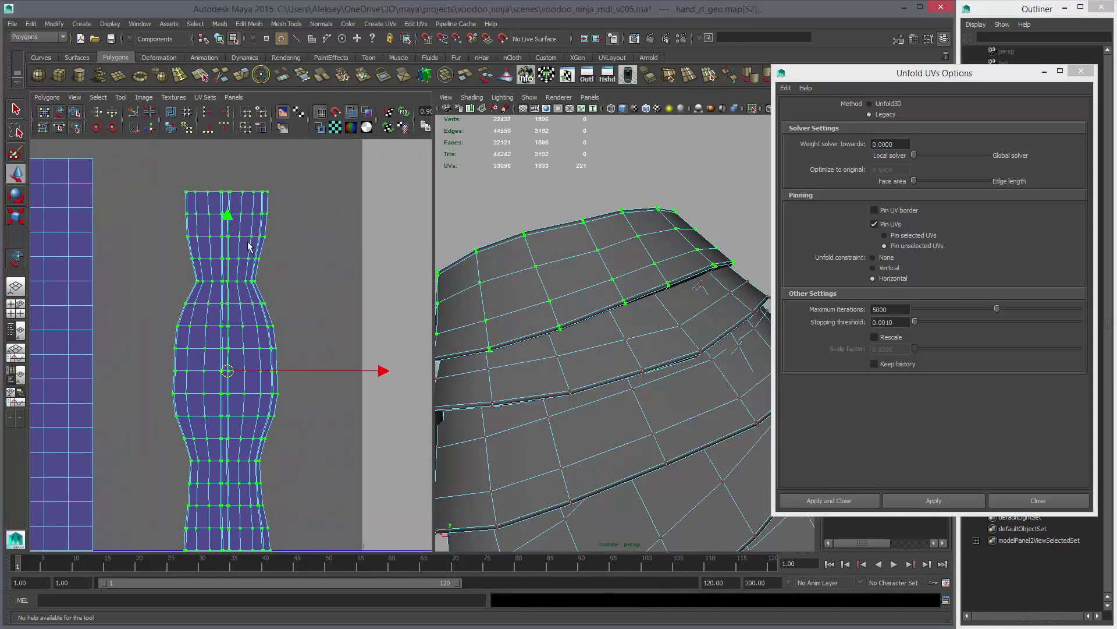
pyautogui.keyDown('alt'); pyautogui.moveTo(264, 356); pyautogui.dragTo(301, 253, button='middle'); pyautogui.keyUp('alt')
pyautogui.keyDown('alt'); pyautogui.moveTo(300, 252); pyautogui.dragTo(396, 422, button='right'); pyautogui.keyUp('alt')
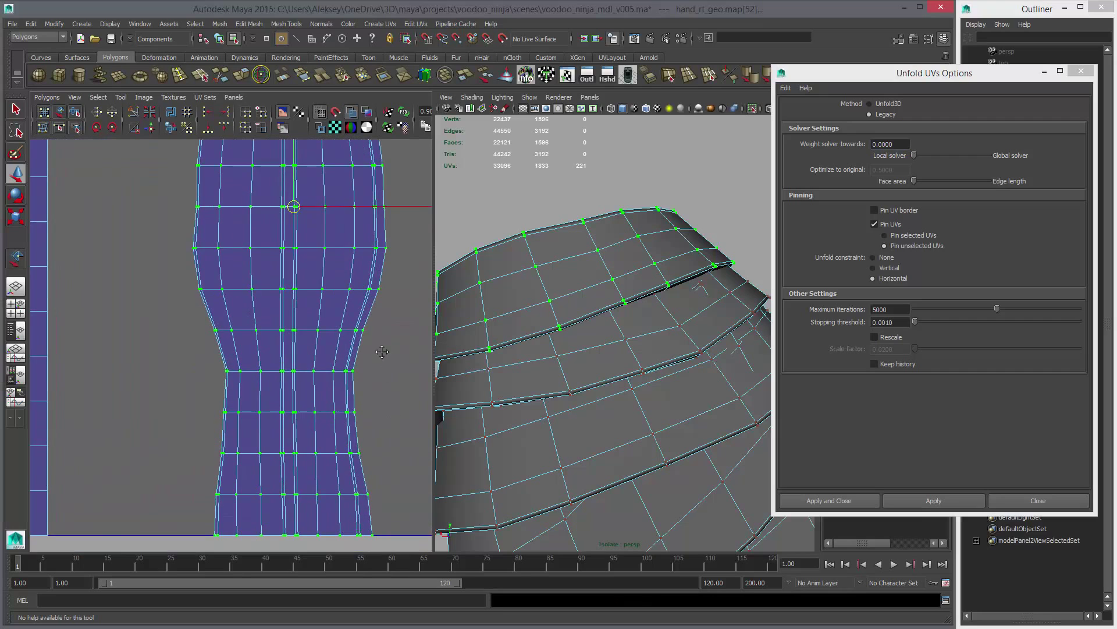
pyautogui.keyDown('alt'); pyautogui.moveTo(380, 352); pyautogui.dragTo(272, 325, button='right'); pyautogui.keyUp('alt')
pyautogui.keyDown('alt'); pyautogui.moveTo(273, 325); pyautogui.dragTo(262, 378, button='middle'); pyautogui.keyUp('alt')
# Refine the end shell by unfolding it alternately with the Vertical and Horizontal constraints.
pyautogui.click(902, 269)
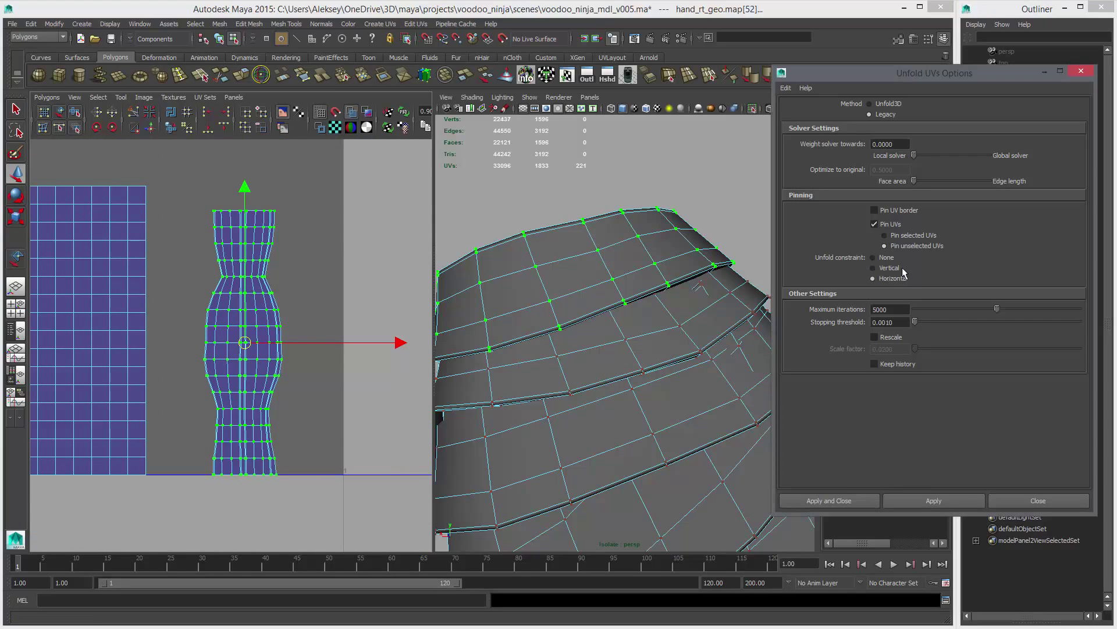
pyautogui.click(912, 499)
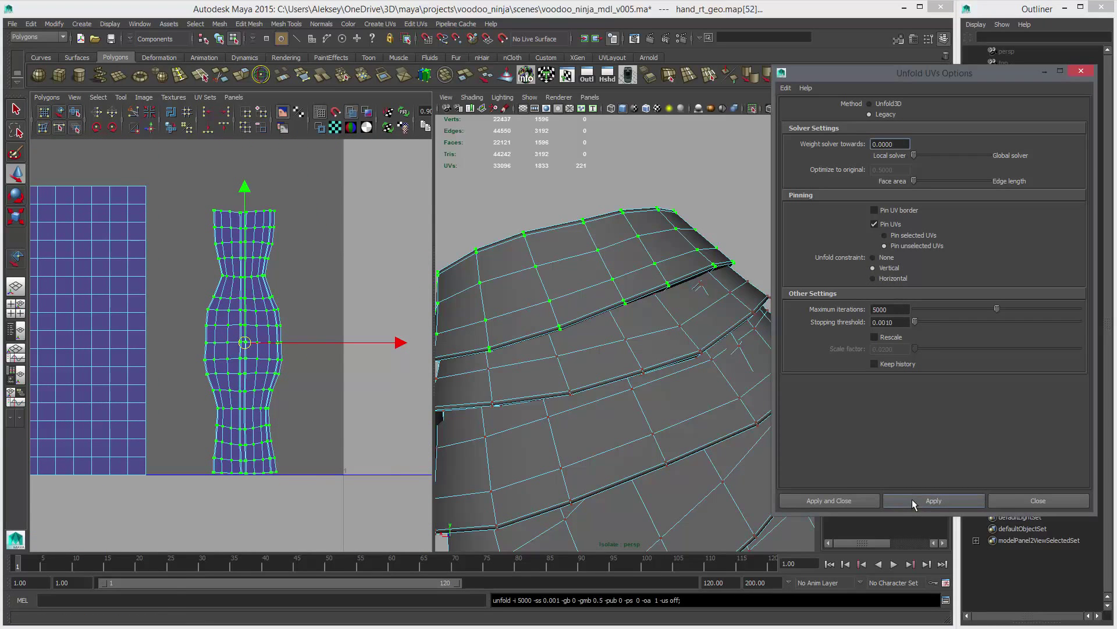
pyautogui.click(893, 278)
pyautogui.click(910, 499)
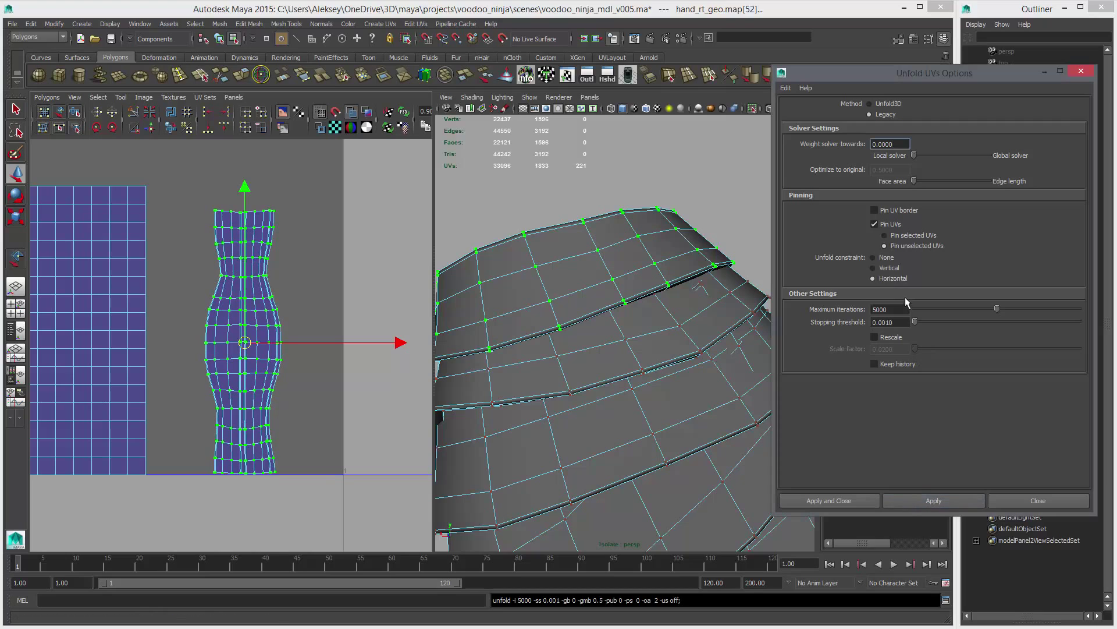
pyautogui.click(889, 268)
pyautogui.click(929, 499)
# Try unfolding the end shell with the constraint set to None, and undo that unfold.
pyautogui.click(911, 502)
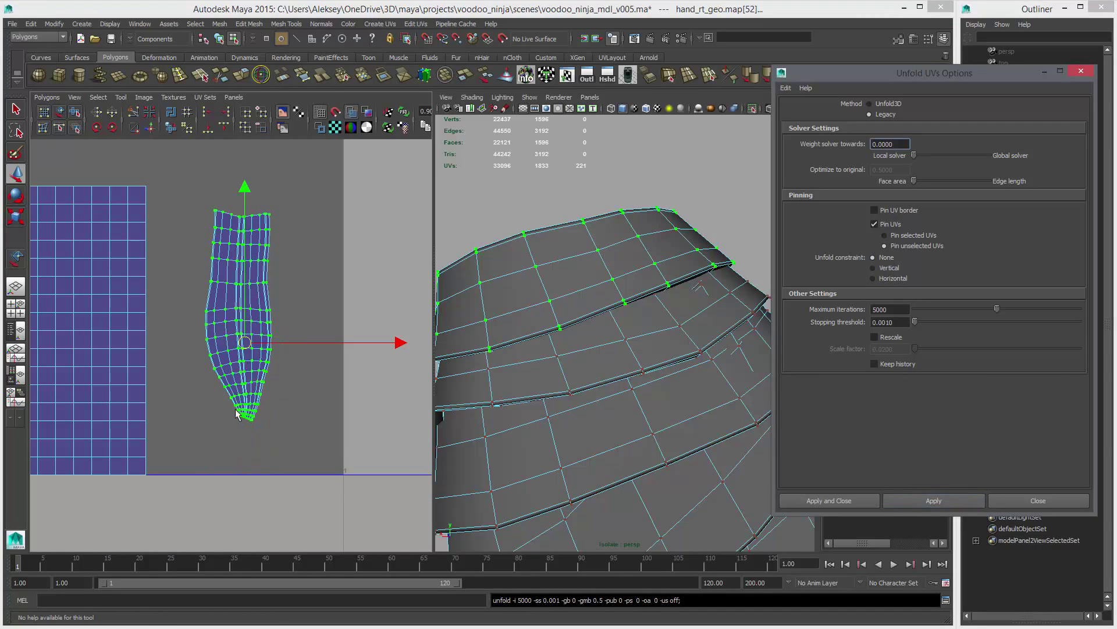
pyautogui.hotkey('ctrl', 'z')
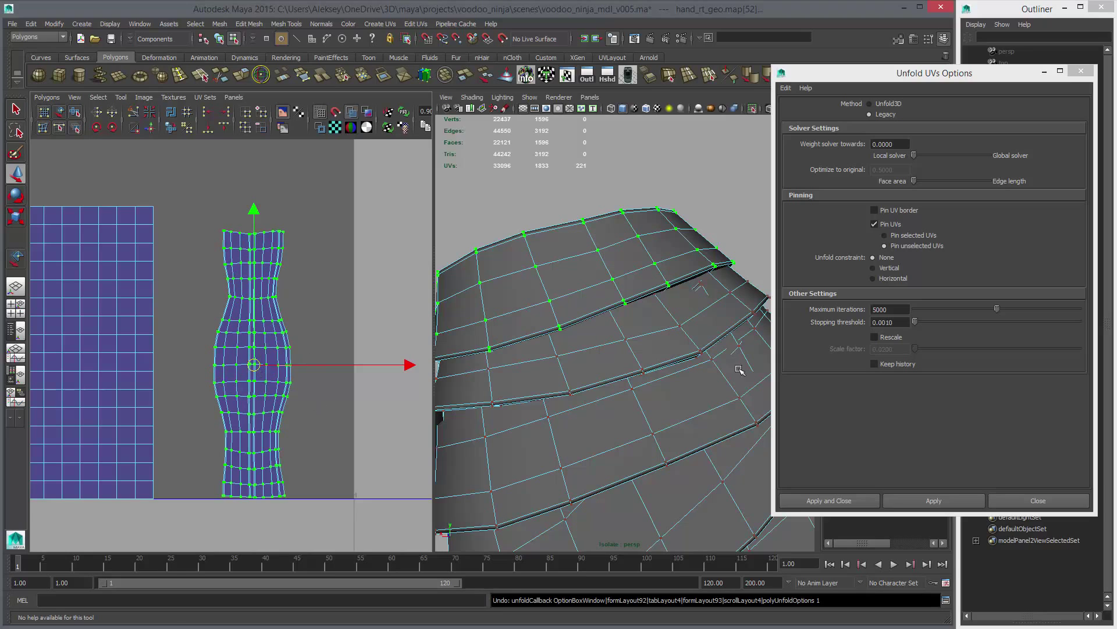
# Repeat the end shell's unfold with the Vertical constraint followed by the Horizontal one.
pyautogui.click(890, 267)
pyautogui.click(916, 501)
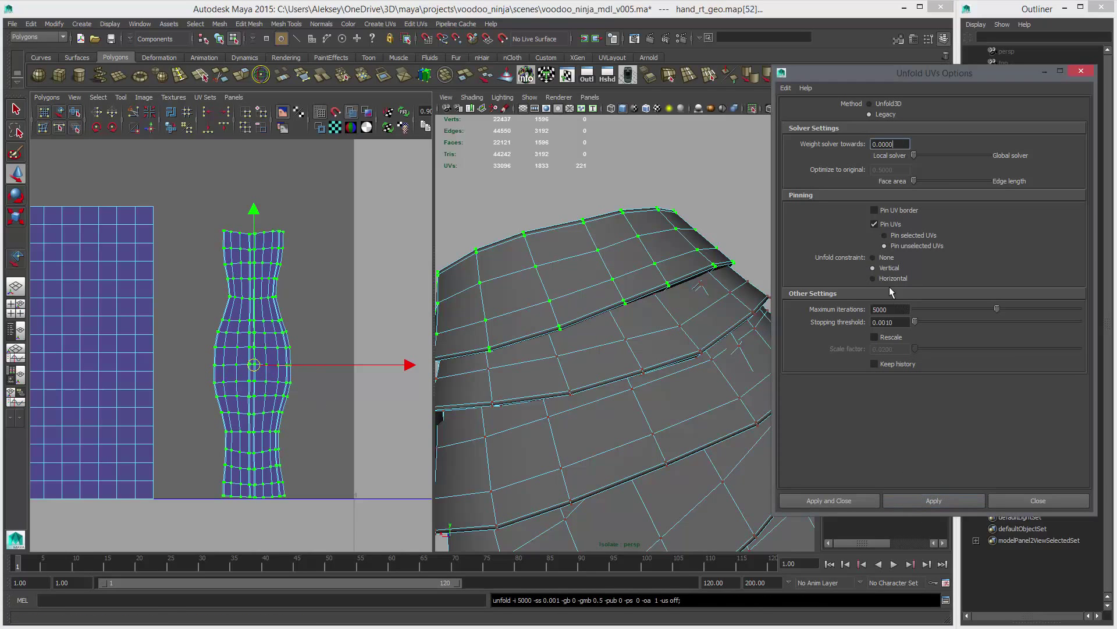
pyautogui.click(906, 501)
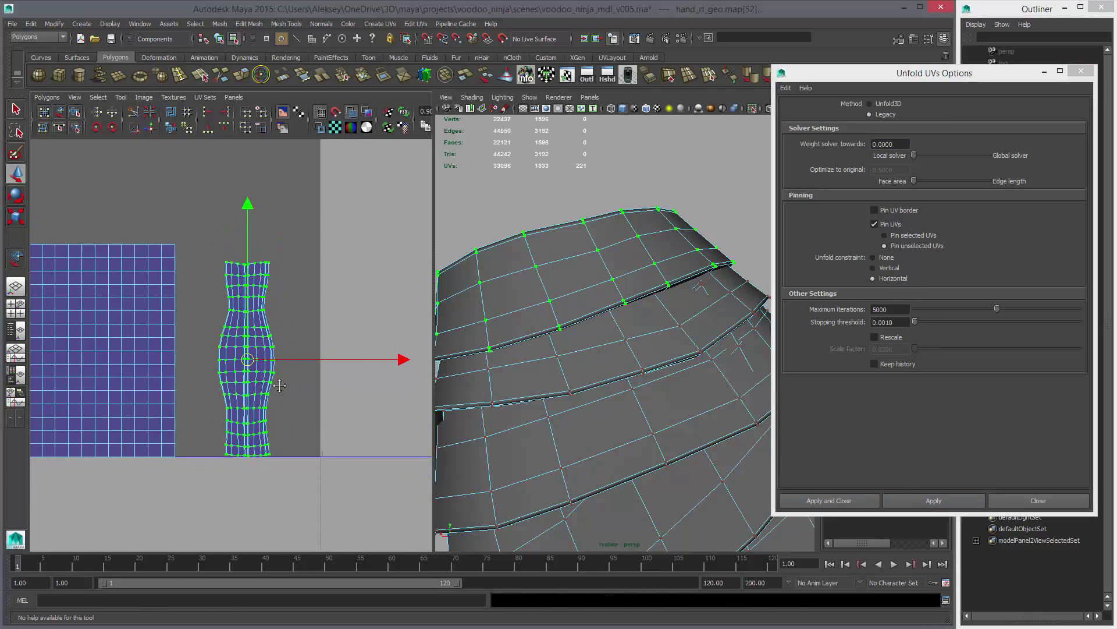
# Unfold the end shell further with the Smooth UV tool, compare it with the neighbouring shells and return to the Move tool.
pyautogui.click(75, 113)
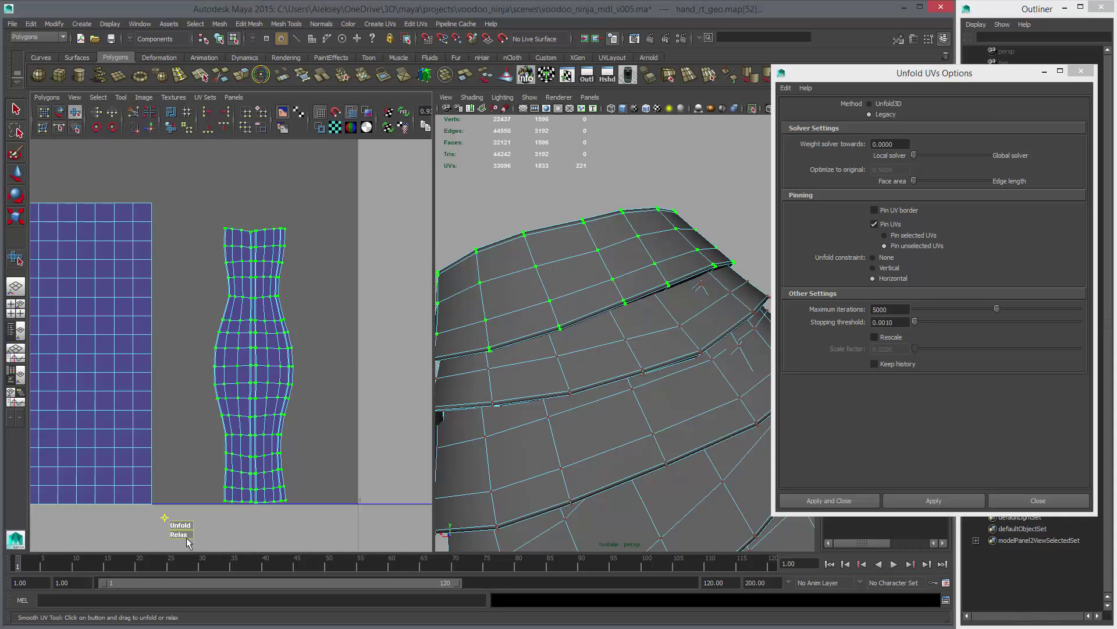
pyautogui.moveTo(179, 525); pyautogui.dragTo(972, 566)
pyautogui.keyDown('alt'); pyautogui.moveTo(371, 311); pyautogui.dragTo(149, 325, button='right'); pyautogui.keyUp('alt')
pyautogui.keyDown('alt'); pyautogui.moveTo(67, 326); pyautogui.dragTo(207, 315, button='middle'); pyautogui.keyUp('alt')
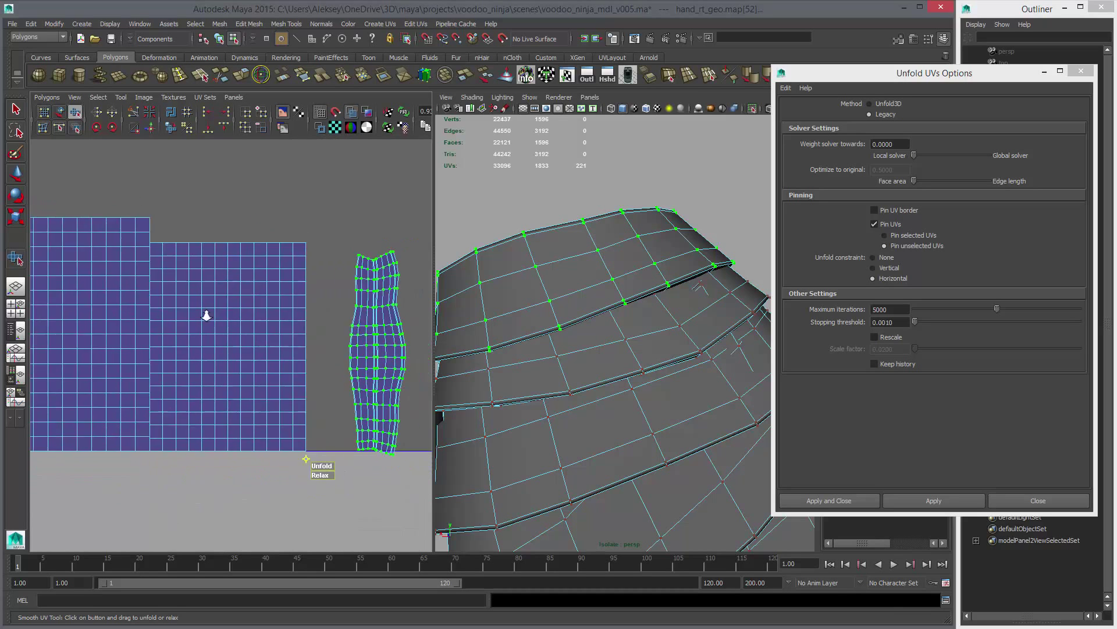
pyautogui.keyDown('alt'); pyautogui.moveTo(206, 315); pyautogui.dragTo(133, 326, button='right'); pyautogui.keyUp('alt')
pyautogui.keyDown('alt'); pyautogui.moveTo(268, 350); pyautogui.dragTo(176, 350, button='middle'); pyautogui.keyUp('alt')
pyautogui.keyDown('alt'); pyautogui.moveTo(401, 390); pyautogui.dragTo(582, 389, button='right'); pyautogui.keyUp('alt')
pyautogui.press('w')
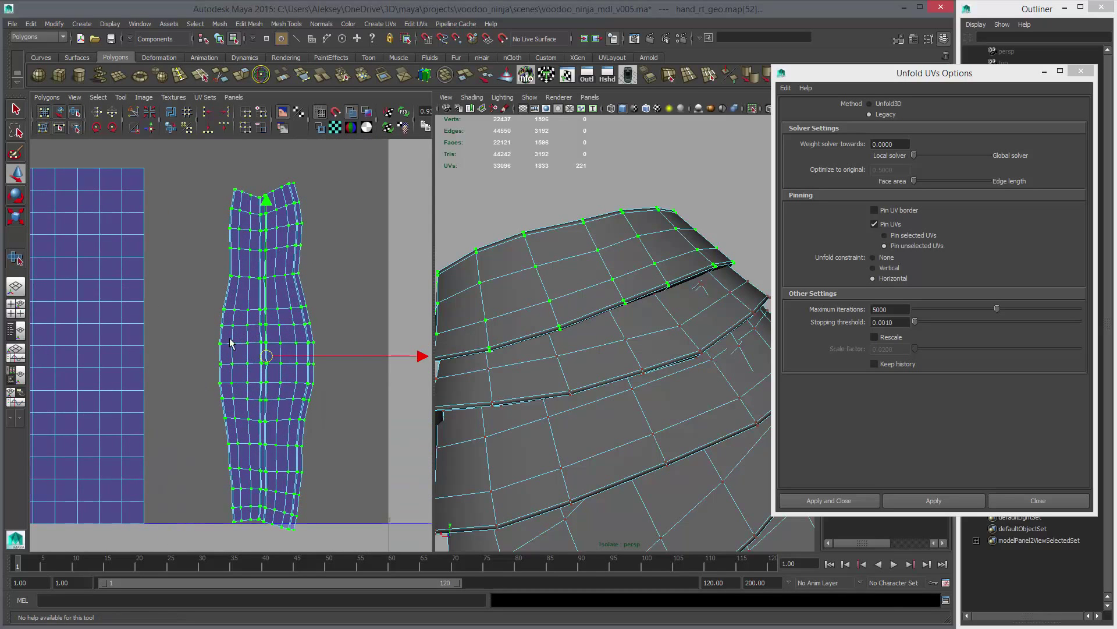
# Inspect the unfolded end shell's grid up close and close the unfold options.
pyautogui.moveTo(230, 344)
pyautogui.keyDown('alt'); pyautogui.mouseDown(button='right')
pyautogui.moveTo(561, 374)
pyautogui.moveTo(245, 309)
pyautogui.moveTo(227, 324)
pyautogui.mouseUp(button='right'); pyautogui.keyUp('alt')
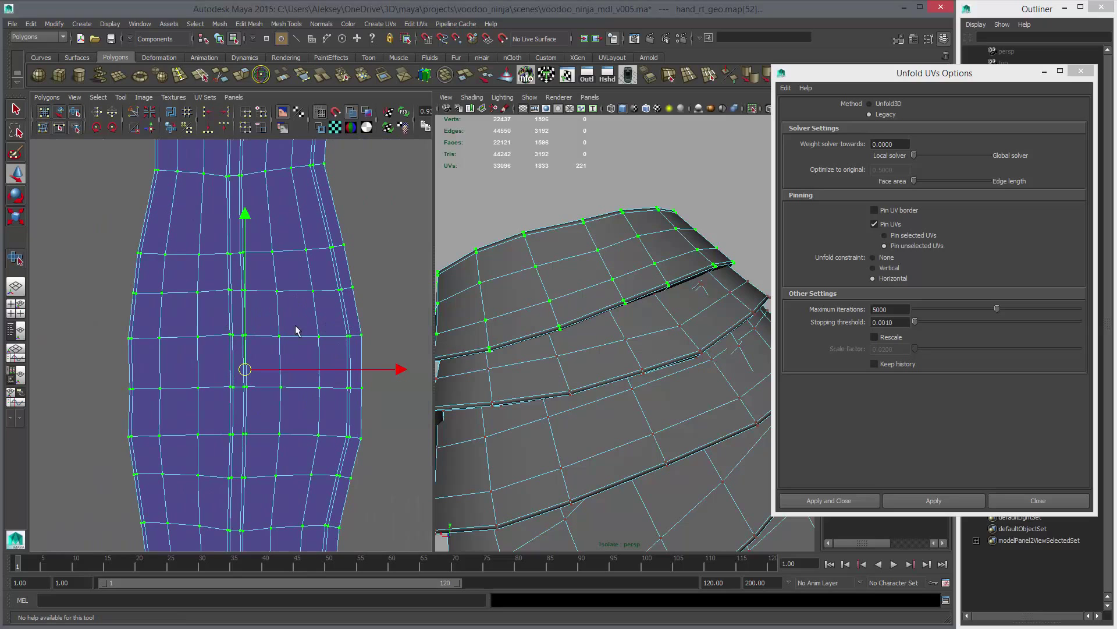
pyautogui.keyDown('alt'); pyautogui.moveTo(379, 354); pyautogui.dragTo(180, 338, button='right'); pyautogui.keyUp('alt')
pyautogui.keyDown('alt'); pyautogui.moveTo(338, 362); pyautogui.dragTo(213, 335, button='right'); pyautogui.keyUp('alt')
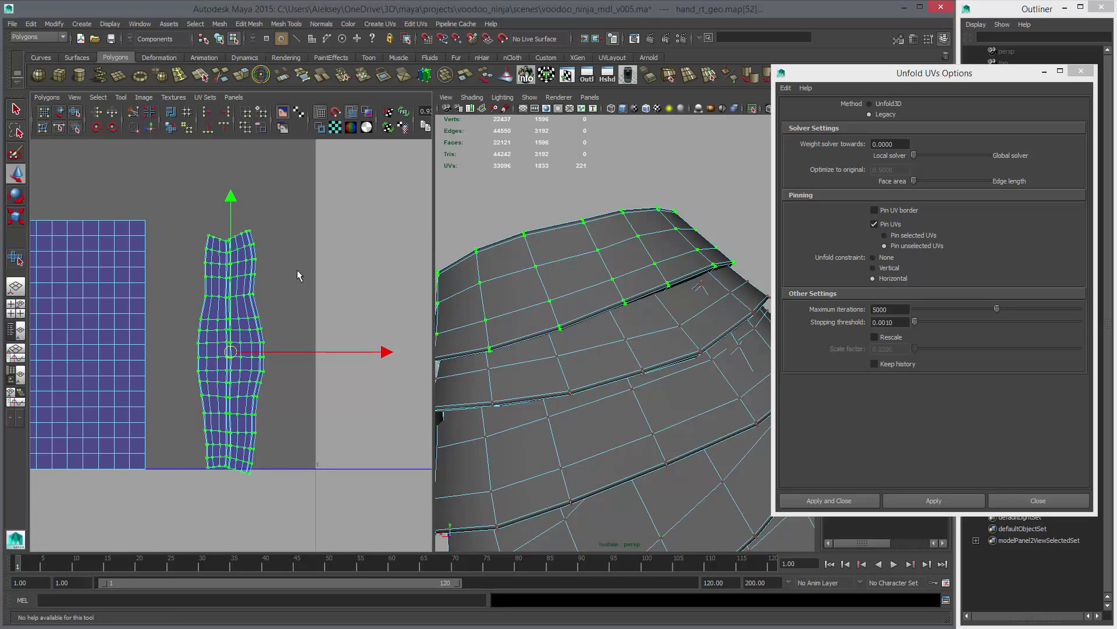
pyautogui.click(1080, 71)
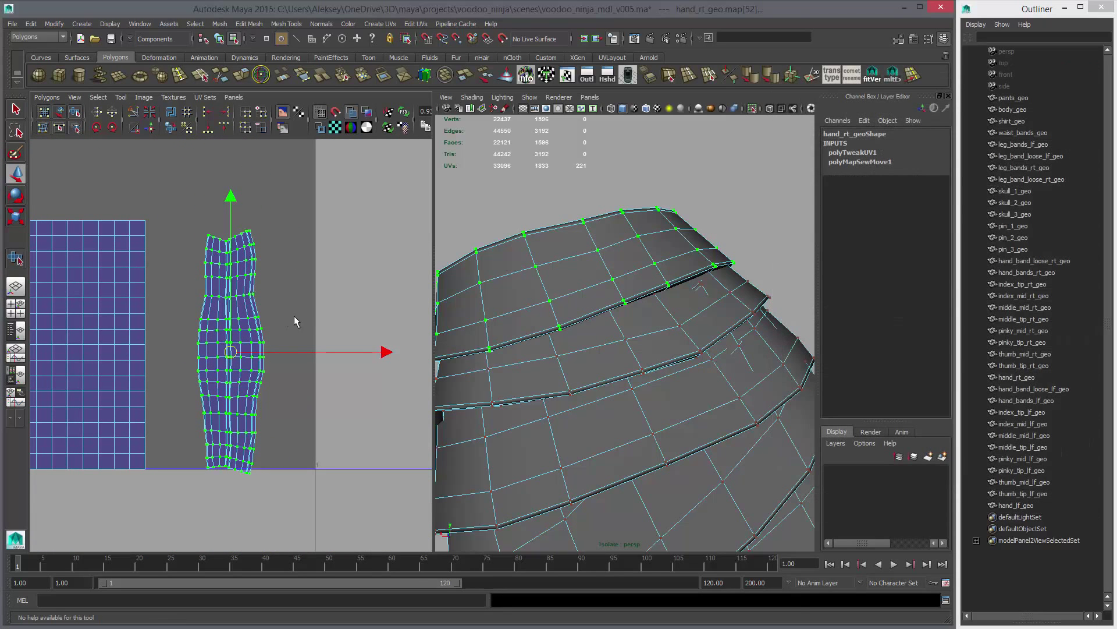
# Return the right hand to object mode, end its isolation and delete its construction history.
pyautogui.keyDown('alt'); pyautogui.moveTo(388, 322); pyautogui.dragTo(207, 315, button='right'); pyautogui.keyUp('alt')
pyautogui.keyDown('alt'); pyautogui.moveTo(208, 316); pyautogui.dragTo(320, 310, button='middle'); pyautogui.keyUp('alt')
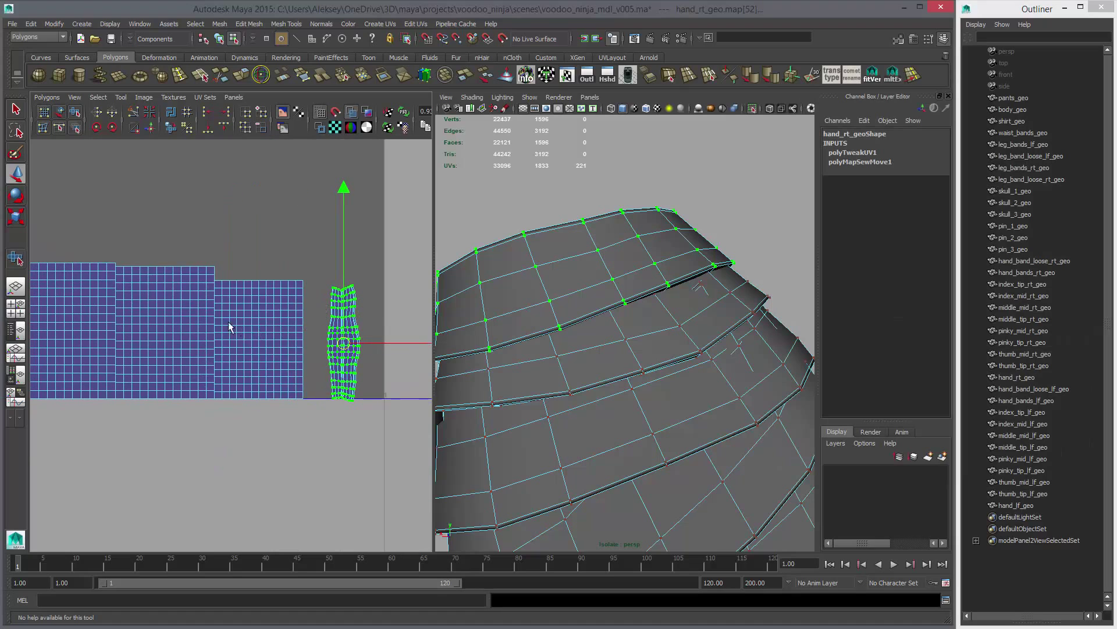
pyautogui.scroll(-4, 245, 358)
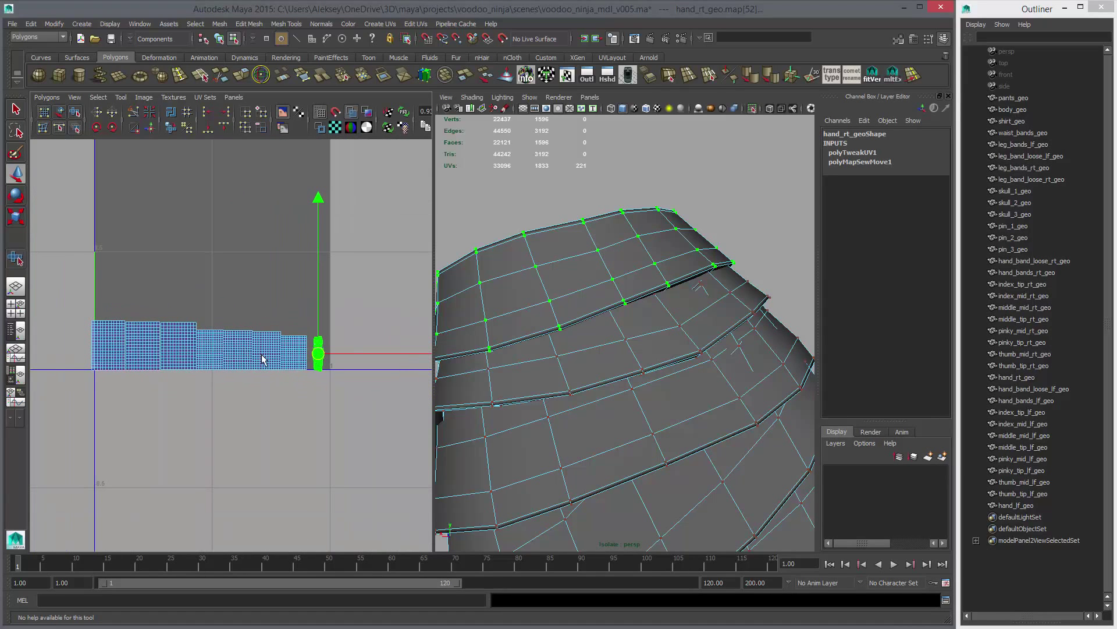
pyautogui.moveTo(262, 355); pyautogui.dragTo(290, 338, button='right')
pyautogui.moveTo(408, 301); pyautogui.dragTo(421, 300, button='right')
pyautogui.moveTo(534, 276); pyautogui.dragTo(575, 259, button='right')
pyautogui.keyDown('alt'); pyautogui.moveTo(753, 405); pyautogui.dragTo(634, 414, button='right'); pyautogui.keyUp('alt')
pyautogui.click(752, 109)
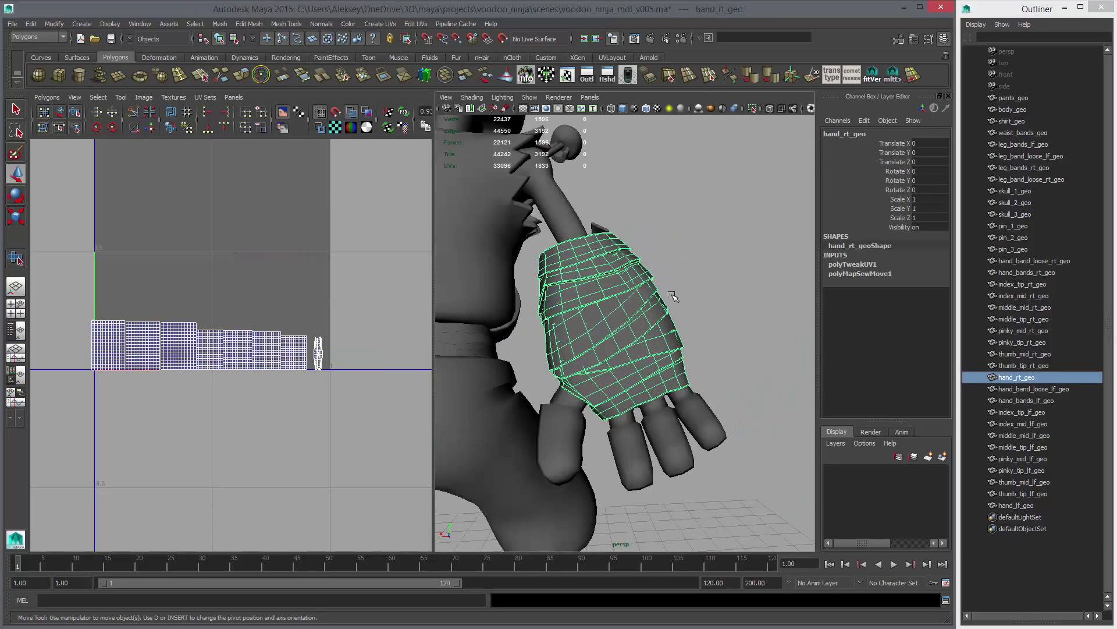
pyautogui.hotkey('alt', 'shift', 'd')
pyautogui.click(698, 274)
# Change the workspace to a single full-size perspective view showing the whole character from the front.
pyautogui.keyDown('alt'); pyautogui.moveTo(677, 346); pyautogui.dragTo(466, 332); pyautogui.keyUp('alt')
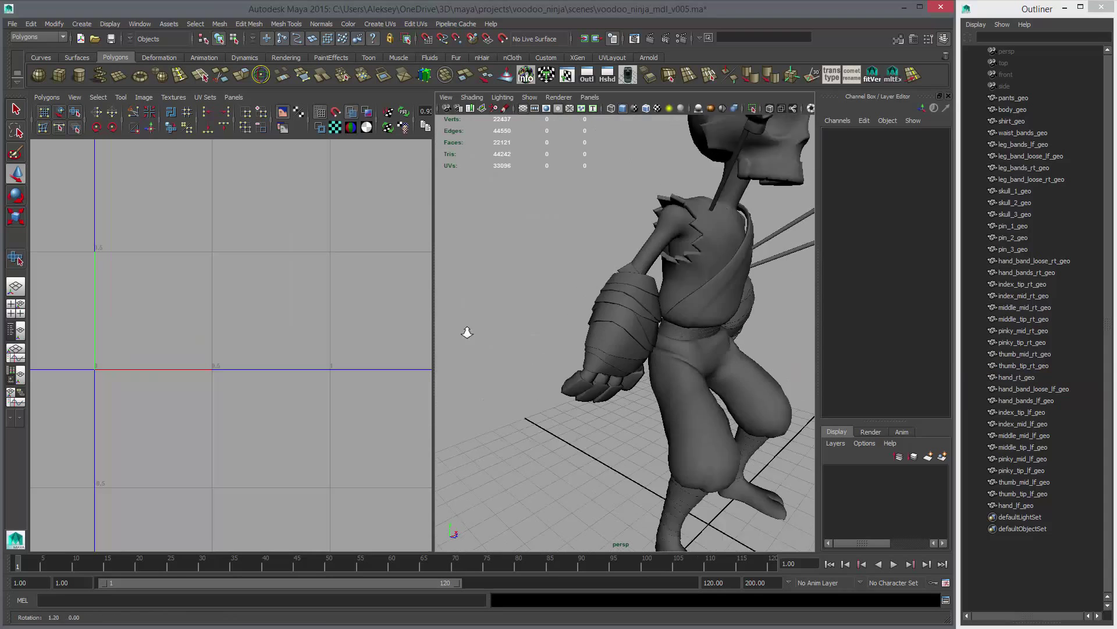
pyautogui.keyDown('alt'); pyautogui.moveTo(466, 331); pyautogui.dragTo(408, 329, button='right'); pyautogui.keyUp('alt')
pyautogui.keyDown('alt'); pyautogui.moveTo(659, 329); pyautogui.dragTo(653, 329); pyautogui.keyUp('alt')
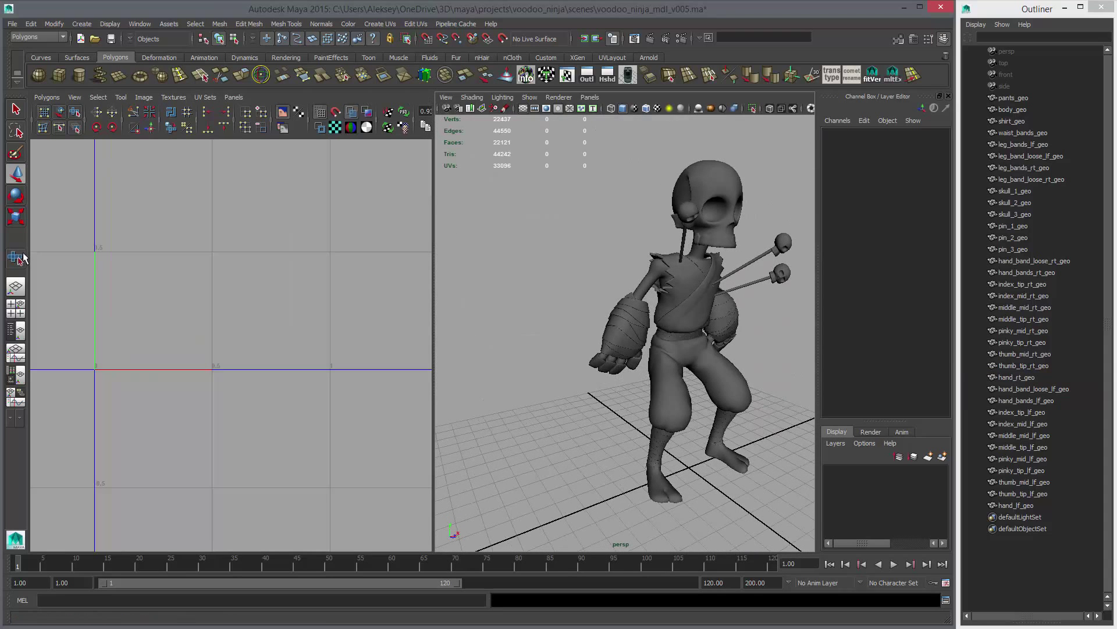
pyautogui.click(15, 308)
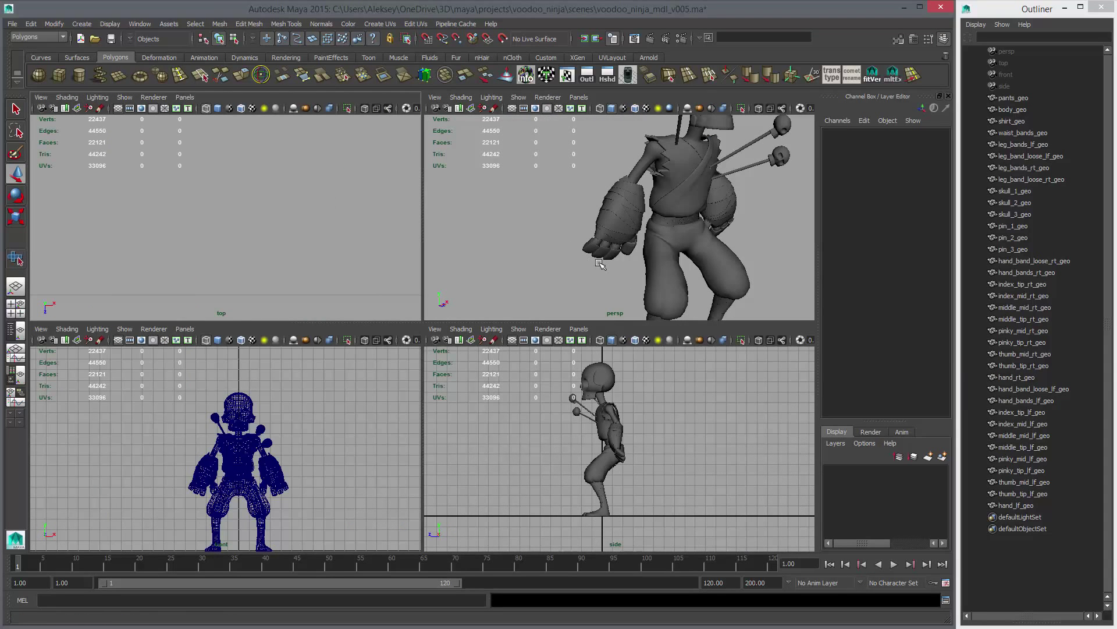
pyautogui.press('space')
pyautogui.keyDown('alt'); pyautogui.moveTo(594, 351); pyautogui.dragTo(384, 327, button='right'); pyautogui.keyUp('alt')
pyautogui.keyDown('alt'); pyautogui.moveTo(573, 327); pyautogui.dragTo(431, 309); pyautogui.keyUp('alt')
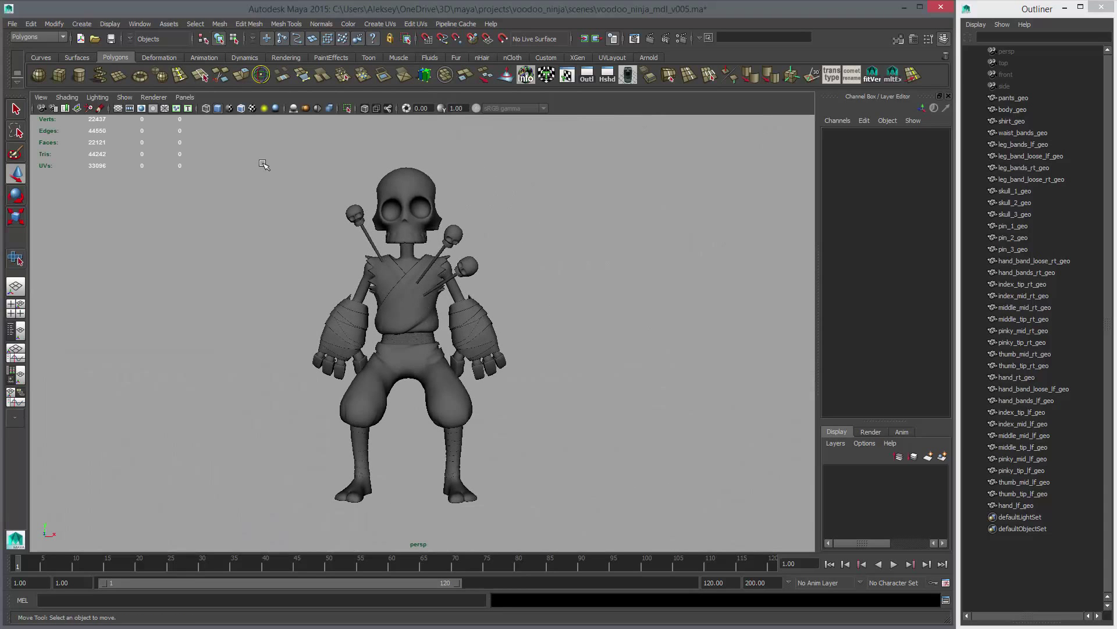
# Select all of the character's meshes and view them from a slight angle.
pyautogui.moveTo(257, 145); pyautogui.dragTo(580, 509)
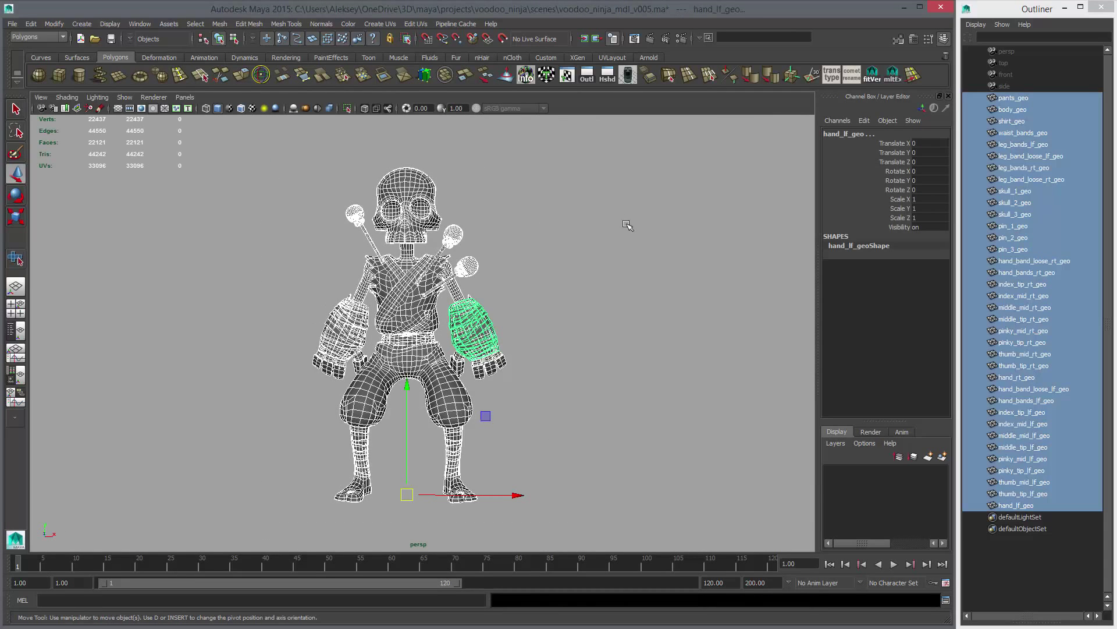
pyautogui.keyDown('alt'); pyautogui.moveTo(518, 221); pyautogui.dragTo(574, 262); pyautogui.keyUp('alt')
pyautogui.keyDown('alt'); pyautogui.moveTo(573, 262); pyautogui.dragTo(617, 273, button='right'); pyautogui.keyUp('alt')
pyautogui.keyDown('alt'); pyautogui.moveTo(617, 274); pyautogui.dragTo(569, 277); pyautogui.keyUp('alt')
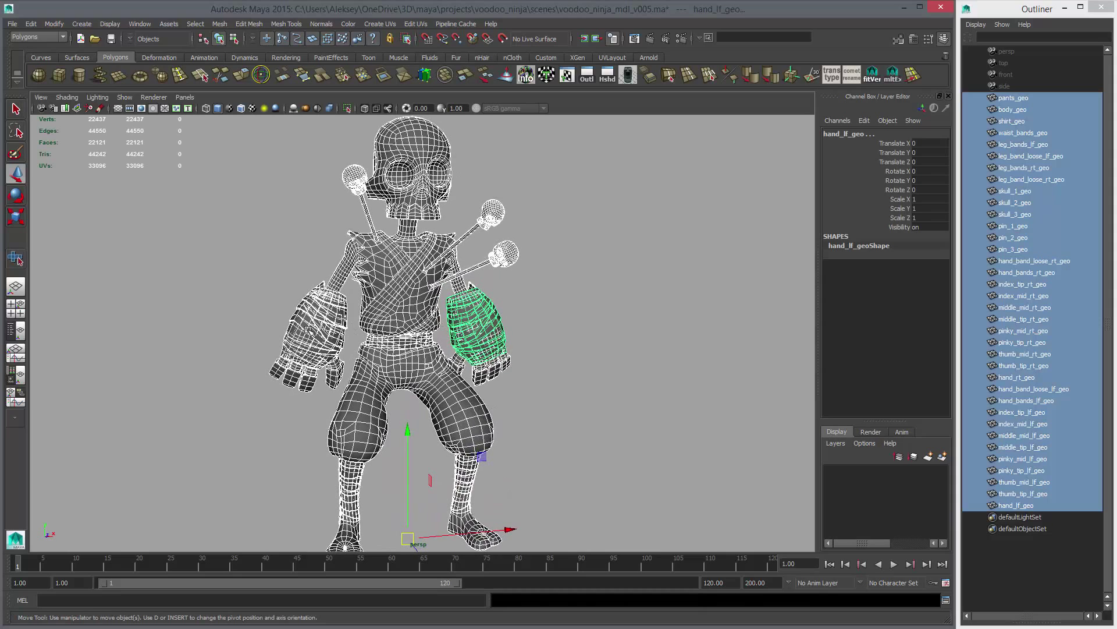
# Select the body mesh together with the wrapped right-hand mesh.
pyautogui.click(337, 322)
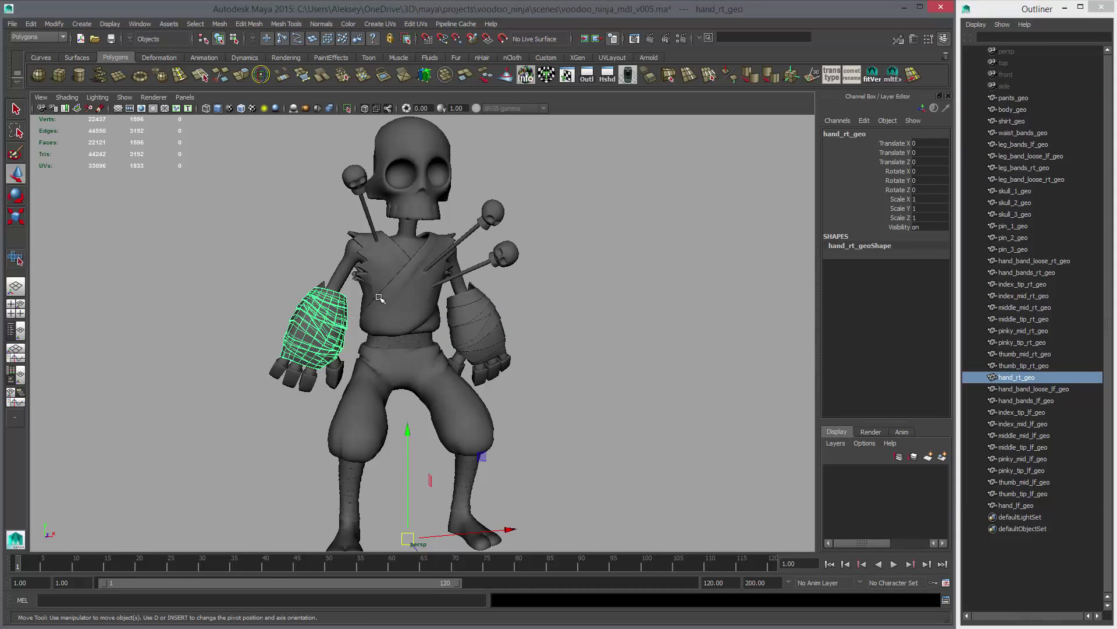
pyautogui.moveTo(507, 296)
pyautogui.keyDown('alt'); pyautogui.mouseDown(button='right')
pyautogui.moveTo(514, 286)
pyautogui.moveTo(499, 281)
pyautogui.mouseUp(button='right'); pyautogui.keyUp('alt')
pyautogui.keyDown('alt'); pyautogui.moveTo(407, 289); pyautogui.dragTo(429, 292); pyautogui.keyUp('alt')
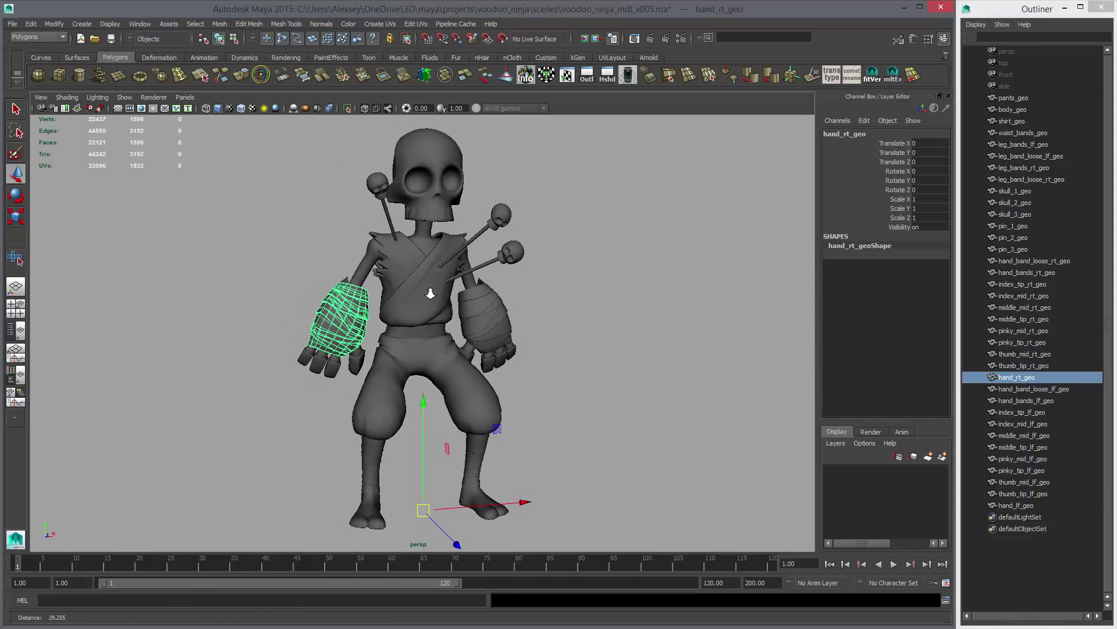
pyautogui.keyDown('alt'); pyautogui.moveTo(429, 291); pyautogui.dragTo(452, 333, button='middle'); pyautogui.keyUp('alt')
pyautogui.keyDown('alt'); pyautogui.moveTo(512, 340); pyautogui.dragTo(605, 356, button='right'); pyautogui.keyUp('alt')
pyautogui.keyDown('shift'); pyautogui.click(386, 165); pyautogui.keyUp('shift')
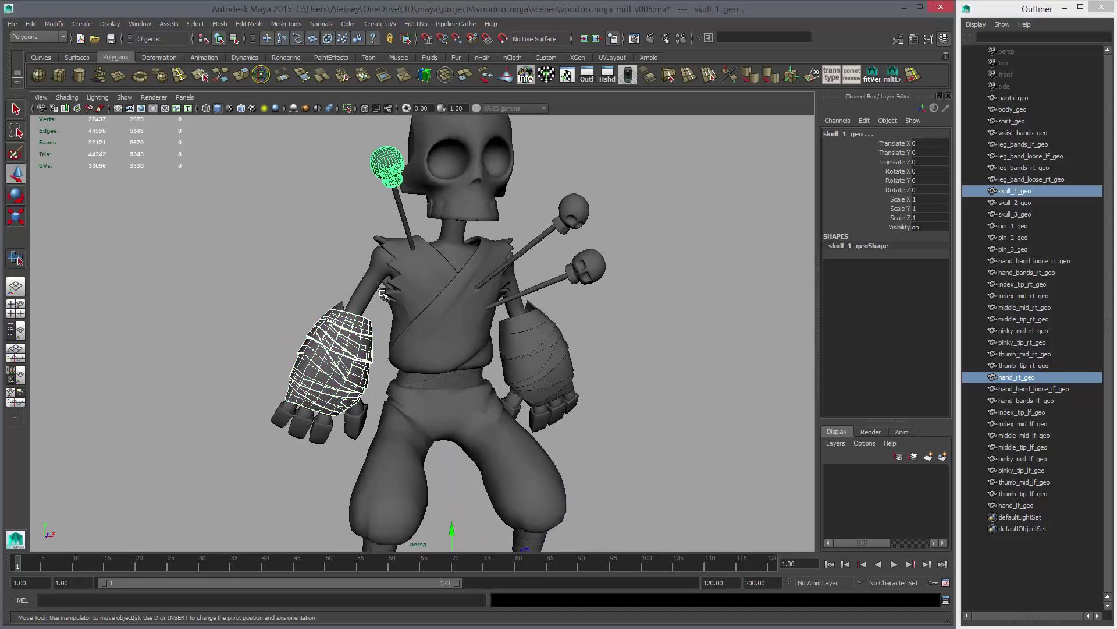
pyautogui.keyDown('shift'); pyautogui.click(373, 273); pyautogui.keyUp('shift')
pyautogui.click(372, 276)
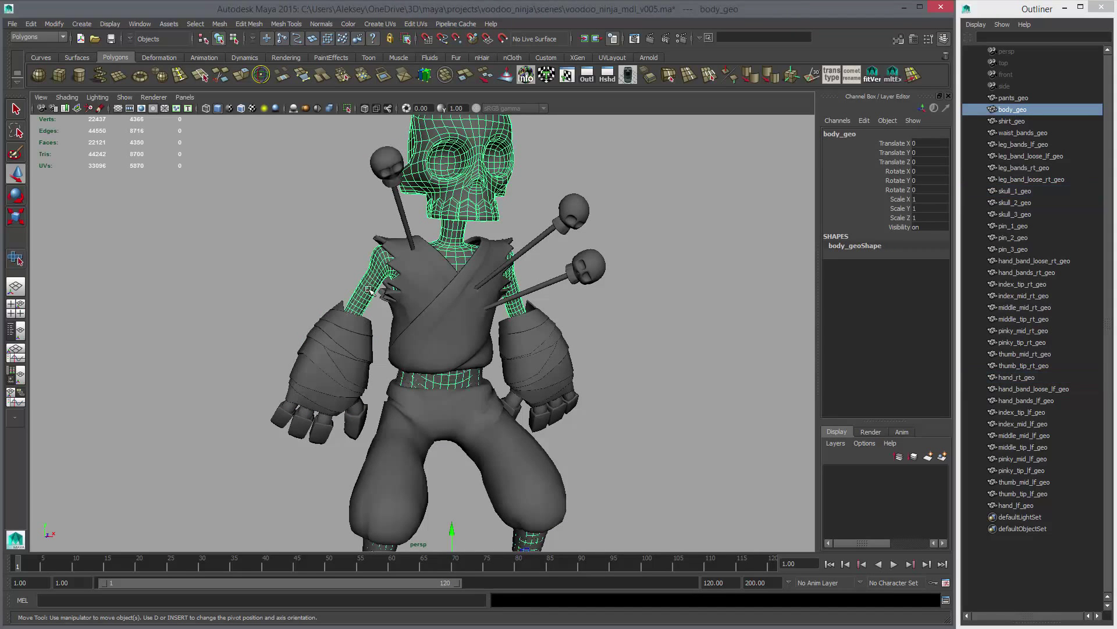
pyautogui.keyDown('shift'); pyautogui.click(340, 340); pyautogui.keyUp('shift')
pyautogui.scroll(-4, 591, 304)
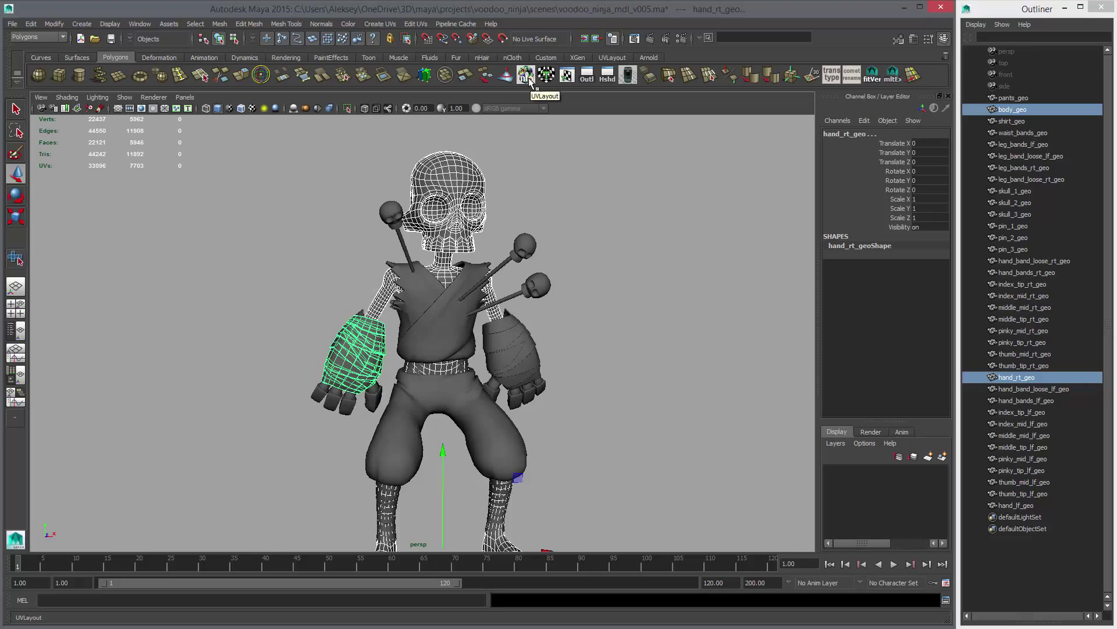
# Open Maya's UVLayout bridge window and launch UVLayout from it.
pyautogui.click(613, 58)
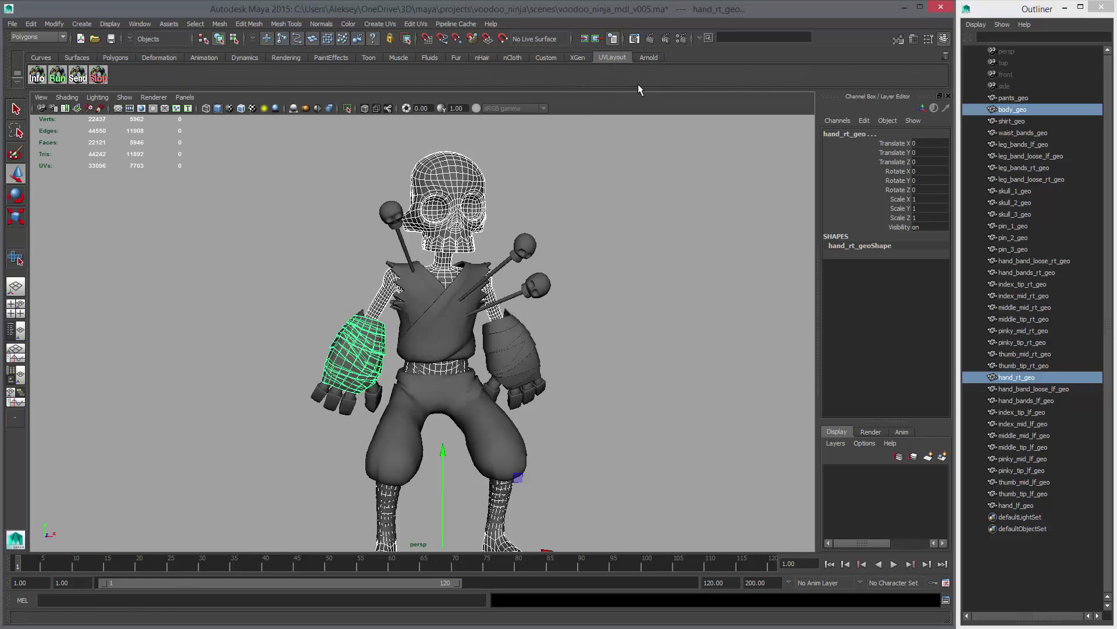
pyautogui.click(38, 78)
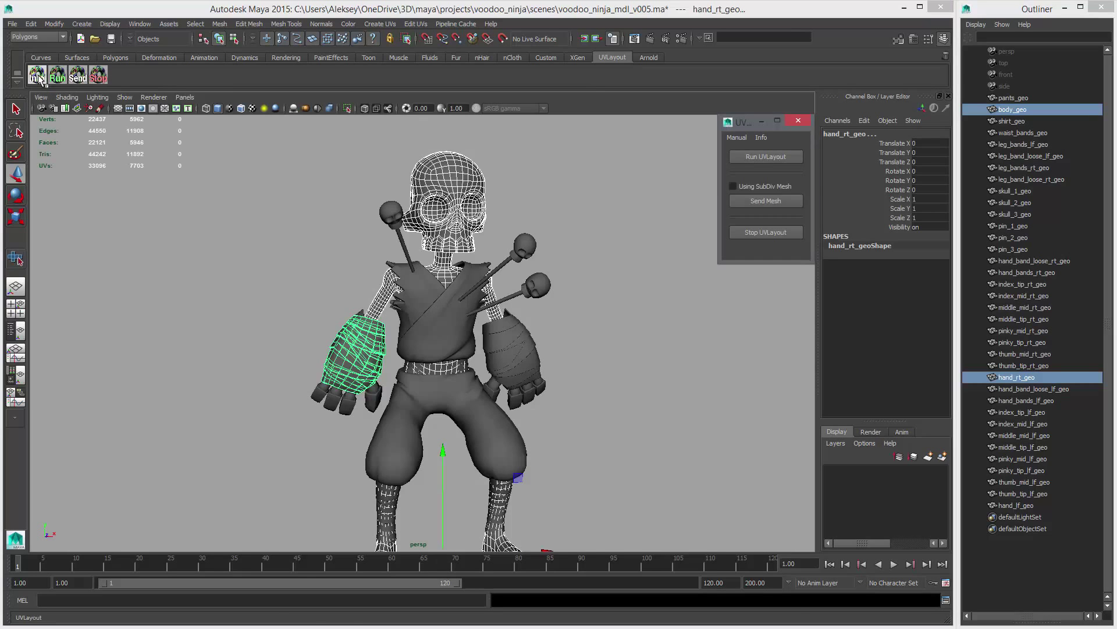
pyautogui.click(778, 154)
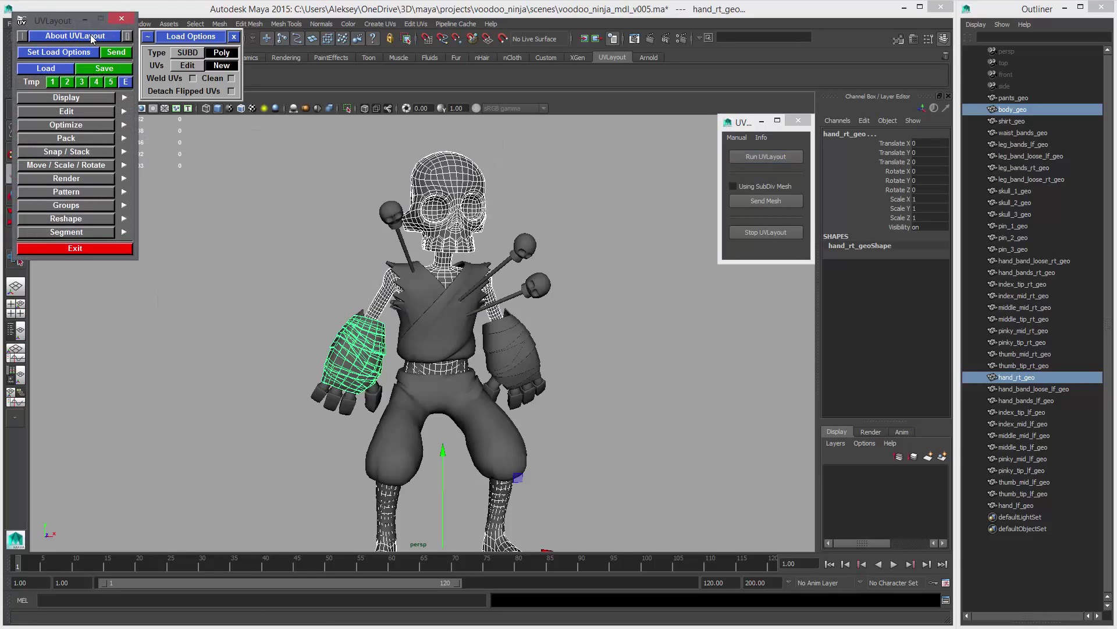
# View UVLayout's version and about information, and return to its load options.
pyautogui.click(79, 36)
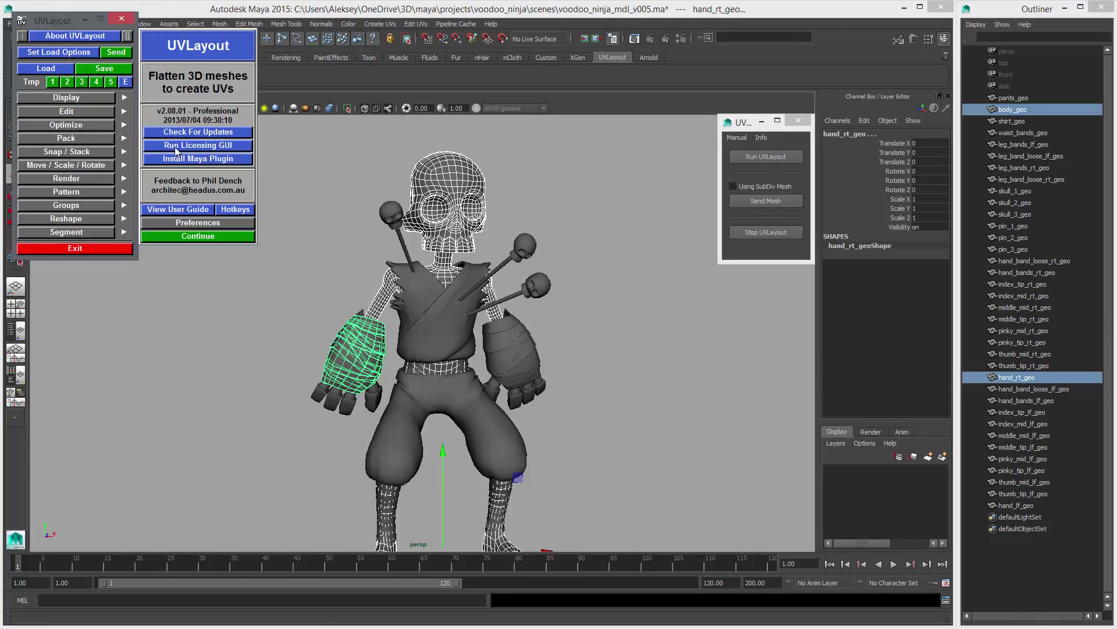
pyautogui.click(86, 22)
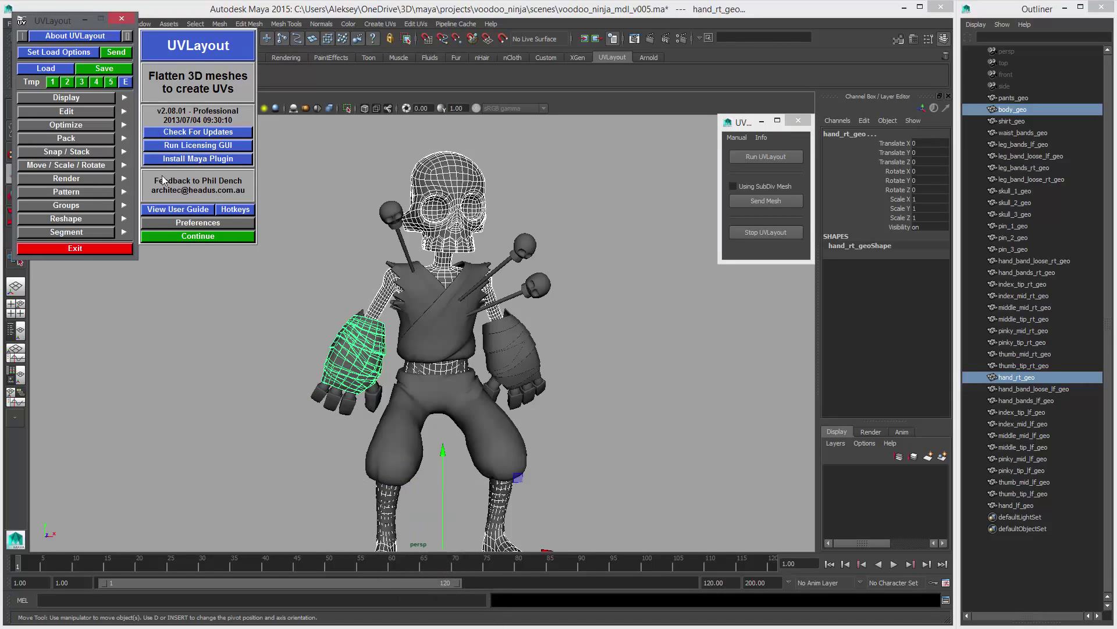
pyautogui.click(206, 239)
# Expand UVLayout's Edit and Optimize sections and tuck its main and Load Options windows into the corner.
pyautogui.moveTo(193, 36); pyautogui.dragTo(193, 24)
pyautogui.click(67, 125)
pyautogui.click(68, 110)
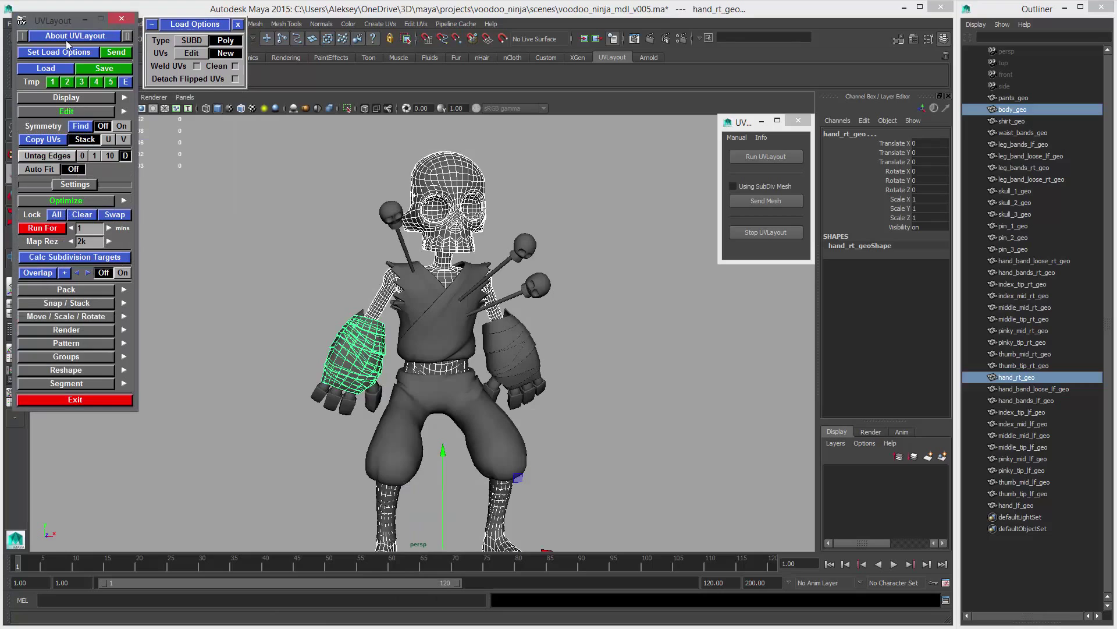
pyautogui.moveTo(63, 20); pyautogui.dragTo(54, 9)
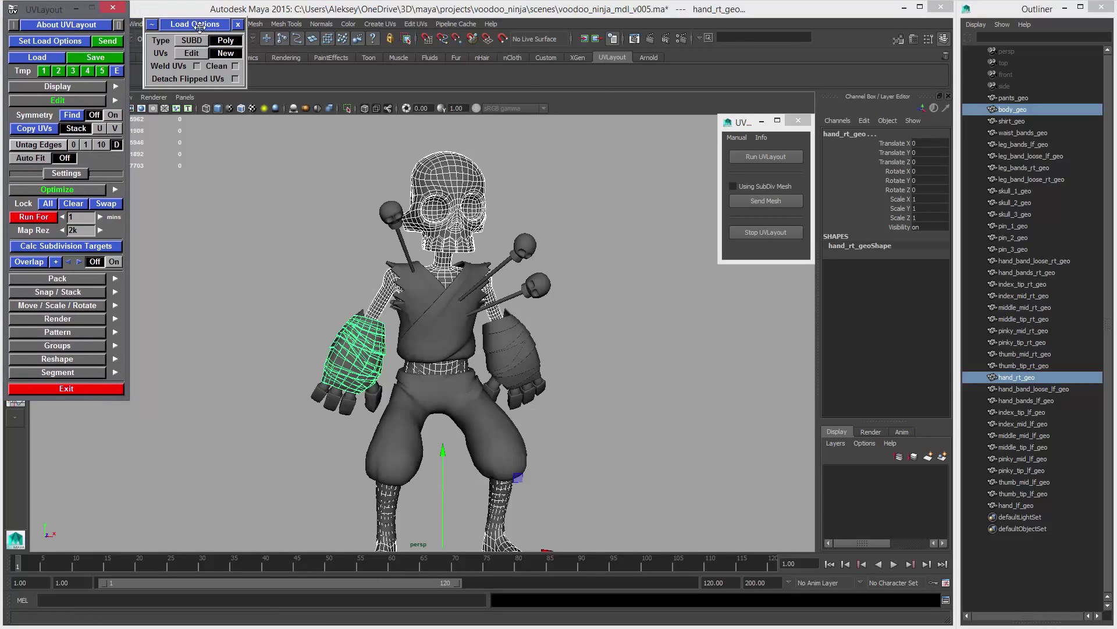
pyautogui.moveTo(198, 25); pyautogui.dragTo(185, 8)
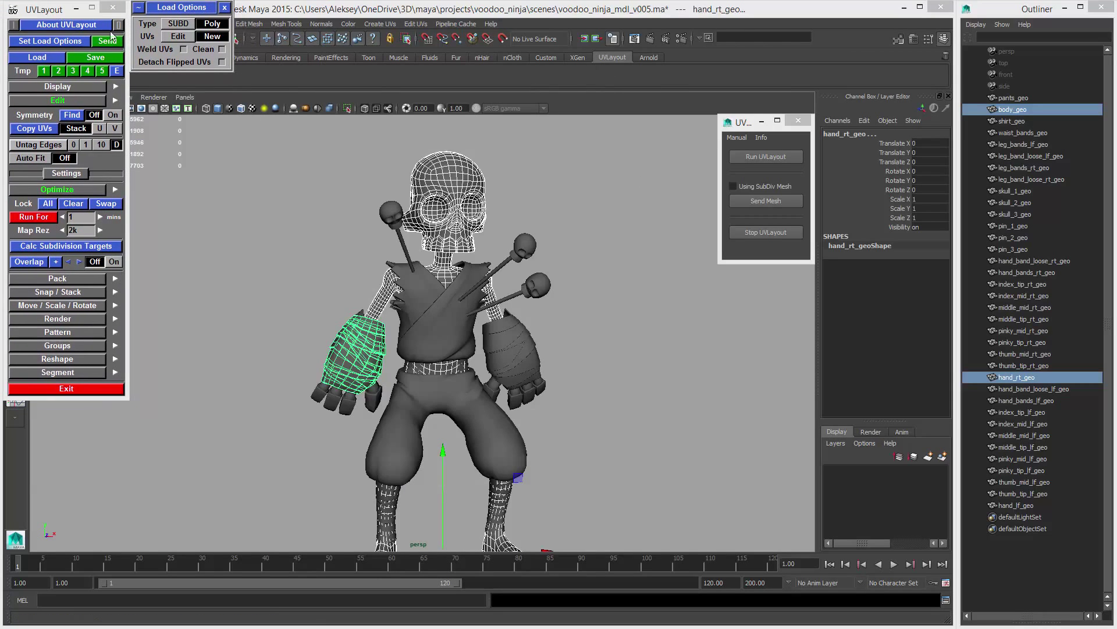
pyautogui.moveTo(44, 5)
pyautogui.mouseDown()
pyautogui.moveTo(47, 30)
pyautogui.moveTo(44, 5)
pyautogui.mouseUp()
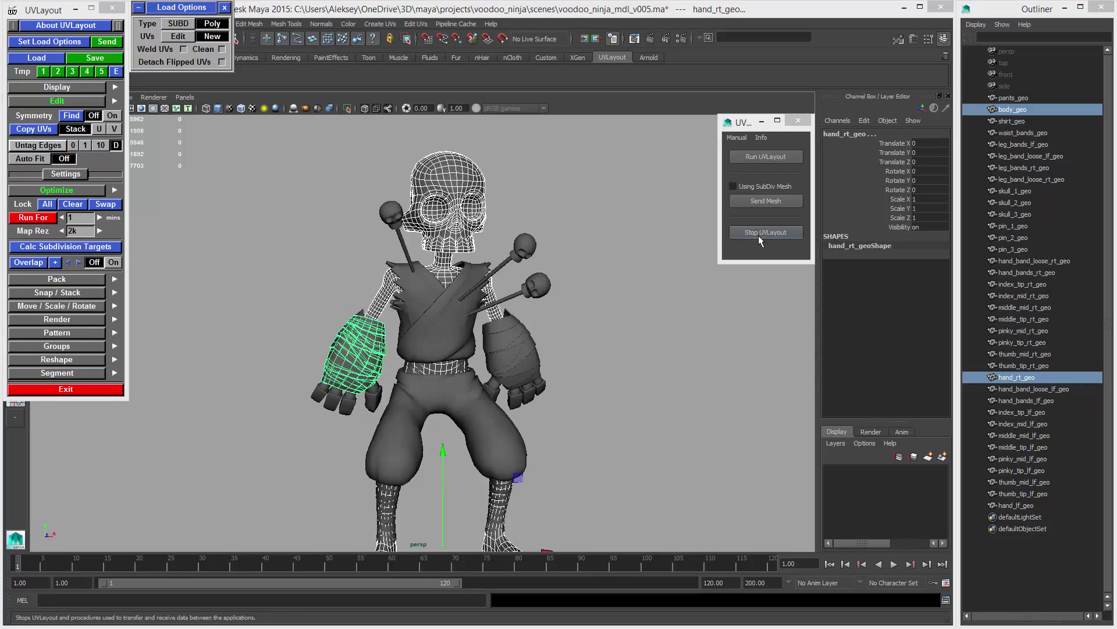
# Send the selected body and right-hand meshes from Maya to UVLayout.
pyautogui.click(349, 357)
pyautogui.click(388, 299)
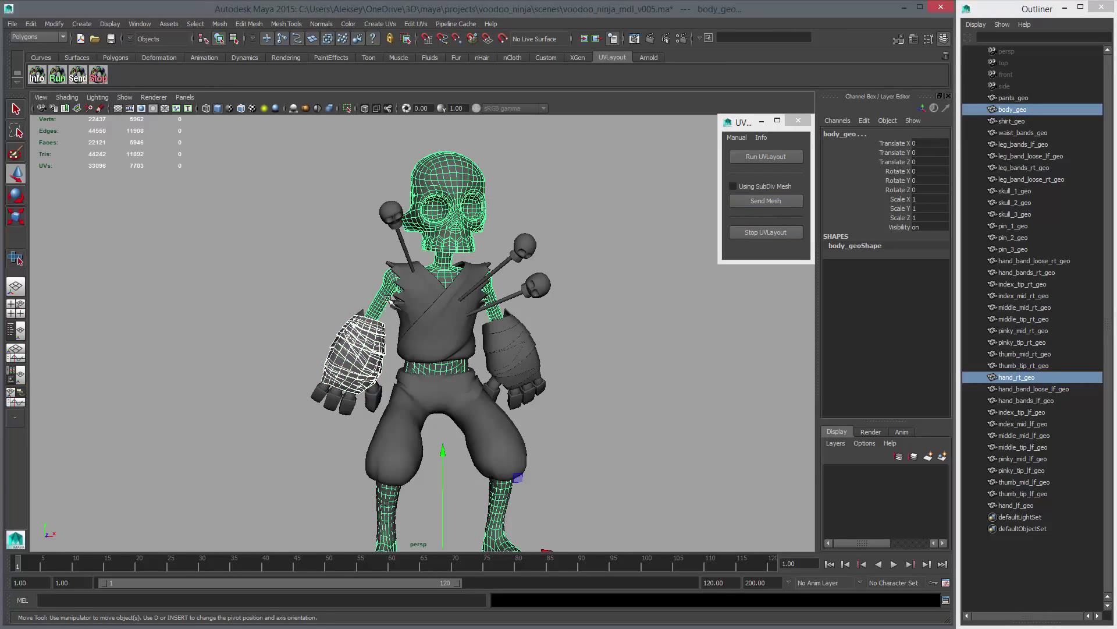
pyautogui.click(767, 202)
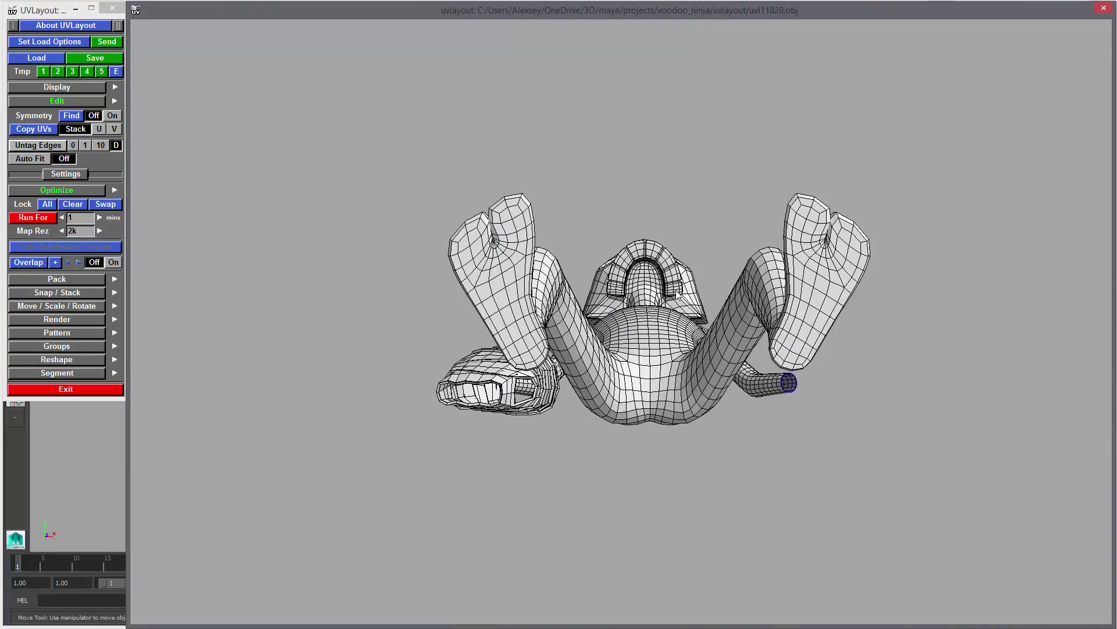
# Move the body mesh away from the wrapped hand in UVLayout and frame the hand up close.
pyautogui.moveTo(679, 294); pyautogui.dragTo(557, 312)
pyautogui.moveTo(605, 343); pyautogui.dragTo(646, 310)
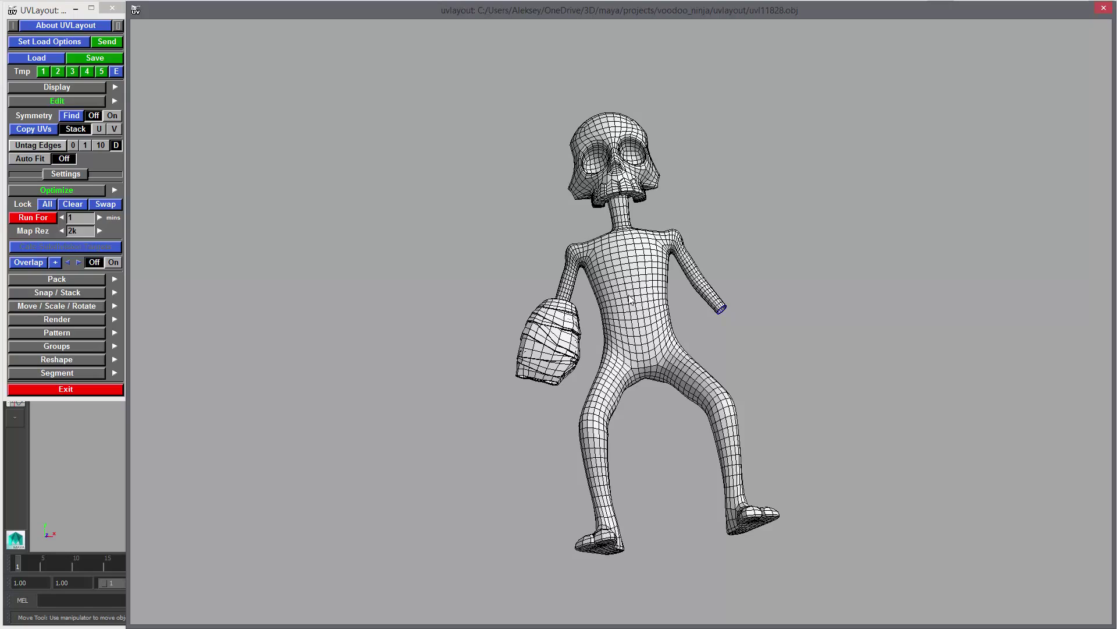
pyautogui.moveTo(624, 290); pyautogui.dragTo(724, 278, button='middle')
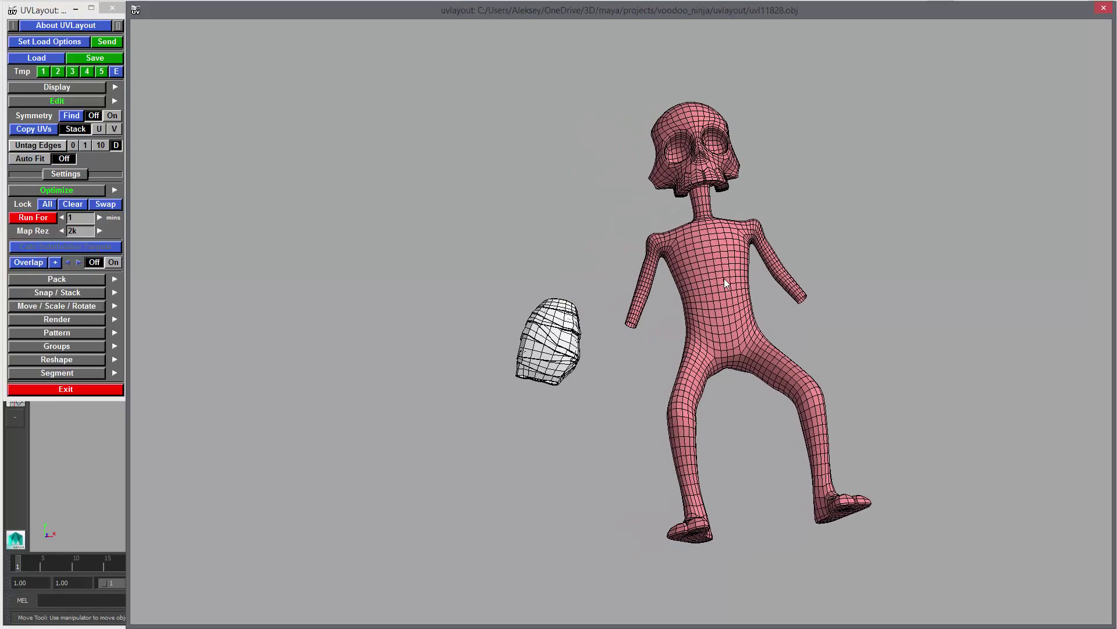
pyautogui.moveTo(724, 278); pyautogui.dragTo(714, 353)
pyautogui.moveTo(554, 334); pyautogui.dragTo(550, 374, button='middle')
pyautogui.moveTo(550, 374); pyautogui.dragTo(591, 318, button='right')
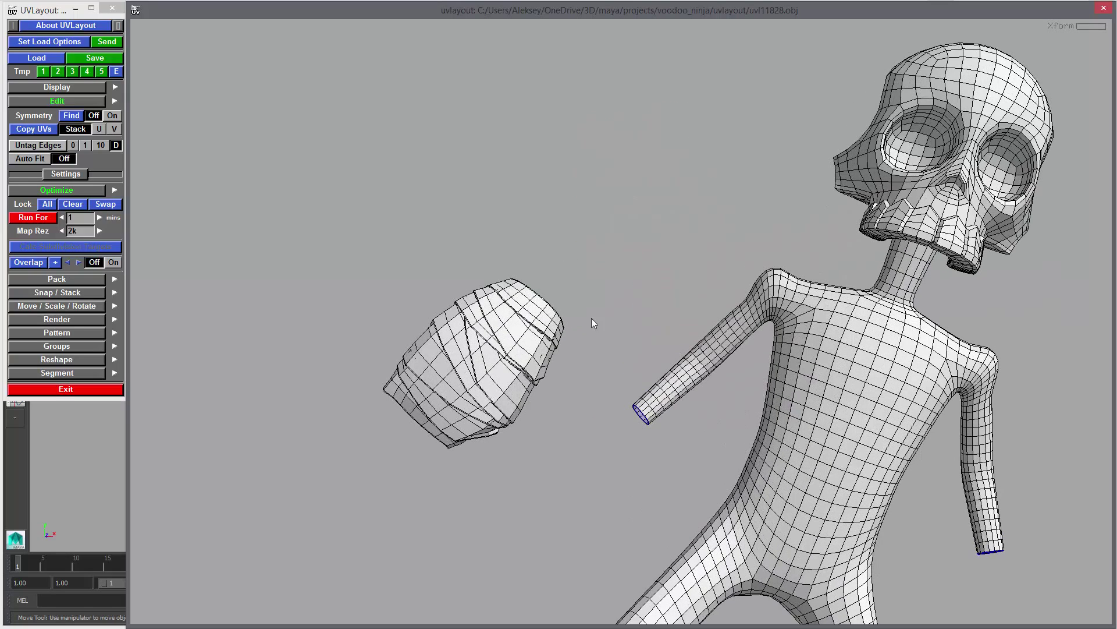
# Pull the two wrist-end bands and the two finger-end bands away from the hand's middle section.
pyautogui.moveTo(551, 310); pyautogui.dragTo(600, 284, button='middle')
pyautogui.moveTo(539, 331); pyautogui.dragTo(564, 322, button='middle')
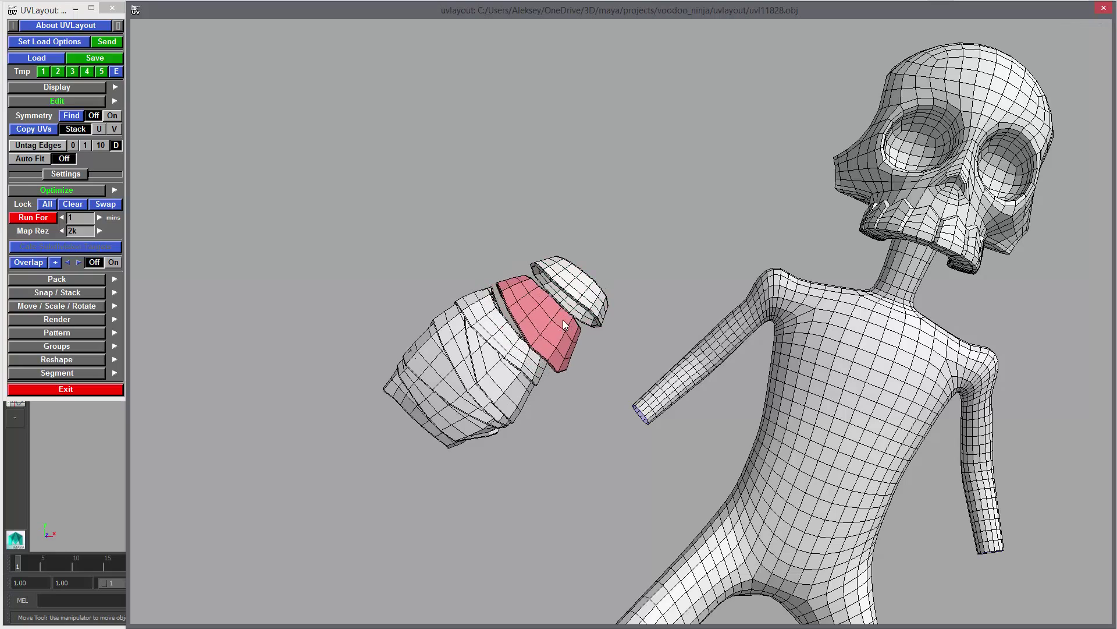
pyautogui.press('Return')
pyautogui.press('Return')
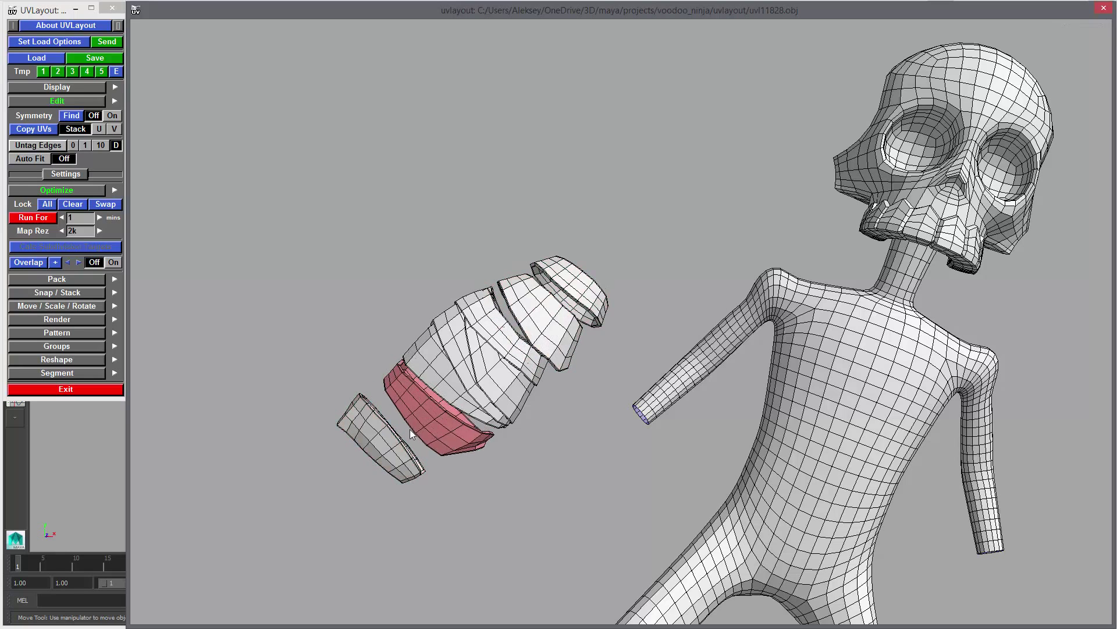
pyautogui.press('Return')
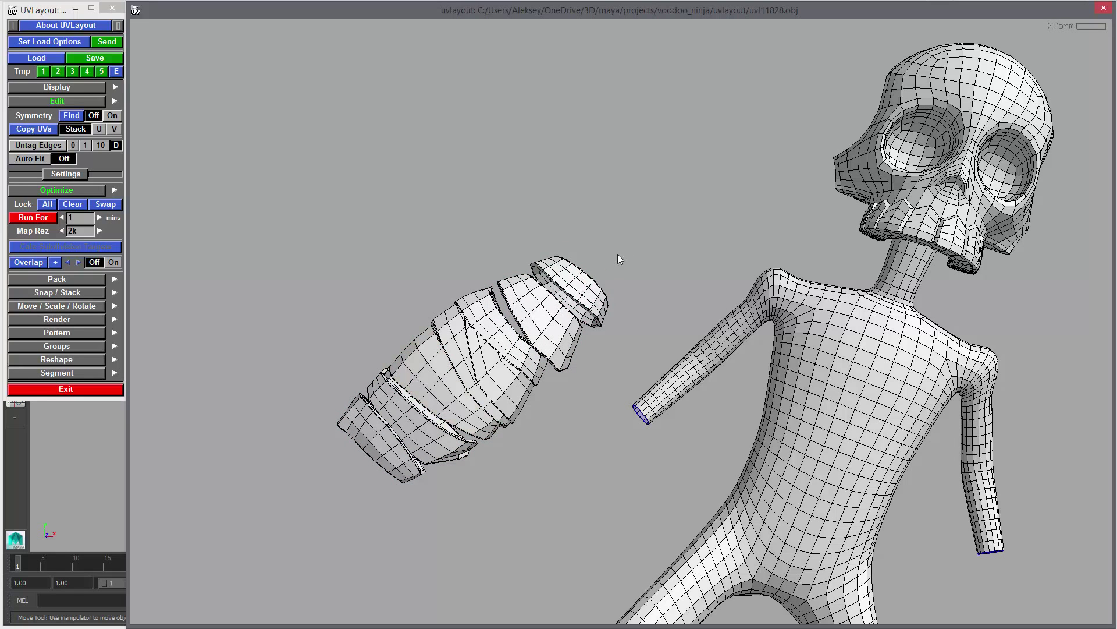
# Separate the wrapped hand's remaining overlapping bands by moving each one apart along the hand's length.
pyautogui.press('Return')
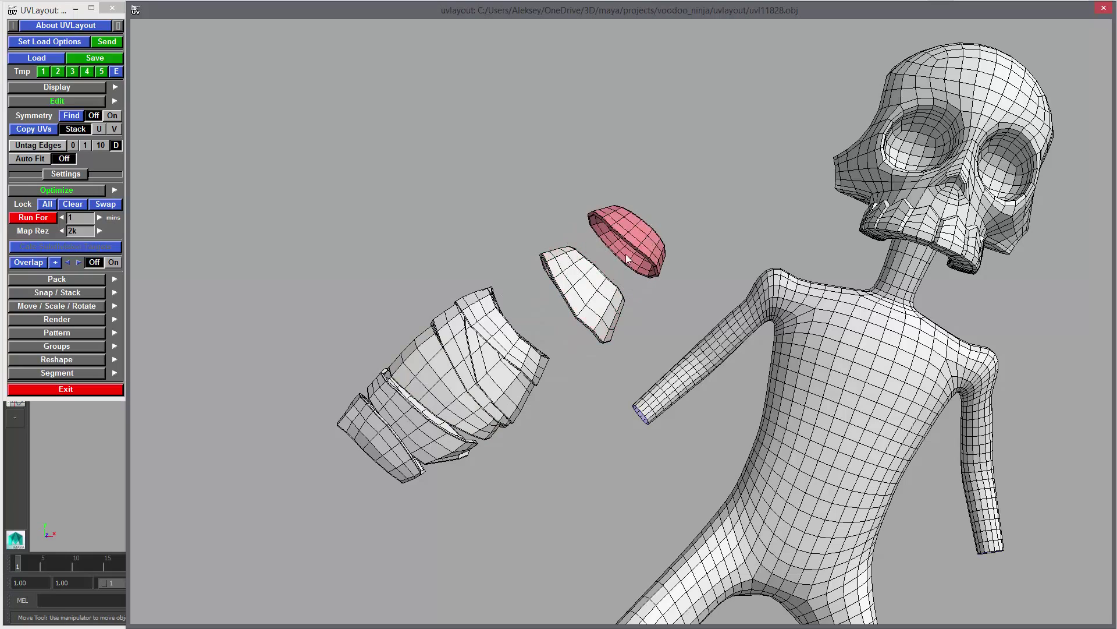
pyautogui.press('Return')
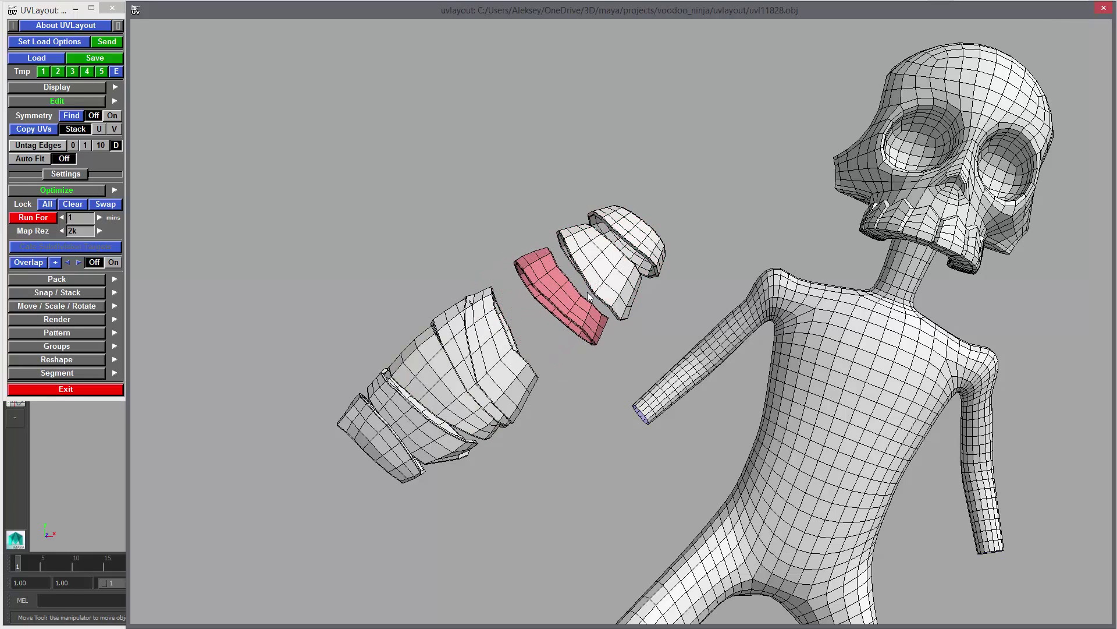
pyautogui.press('Return')
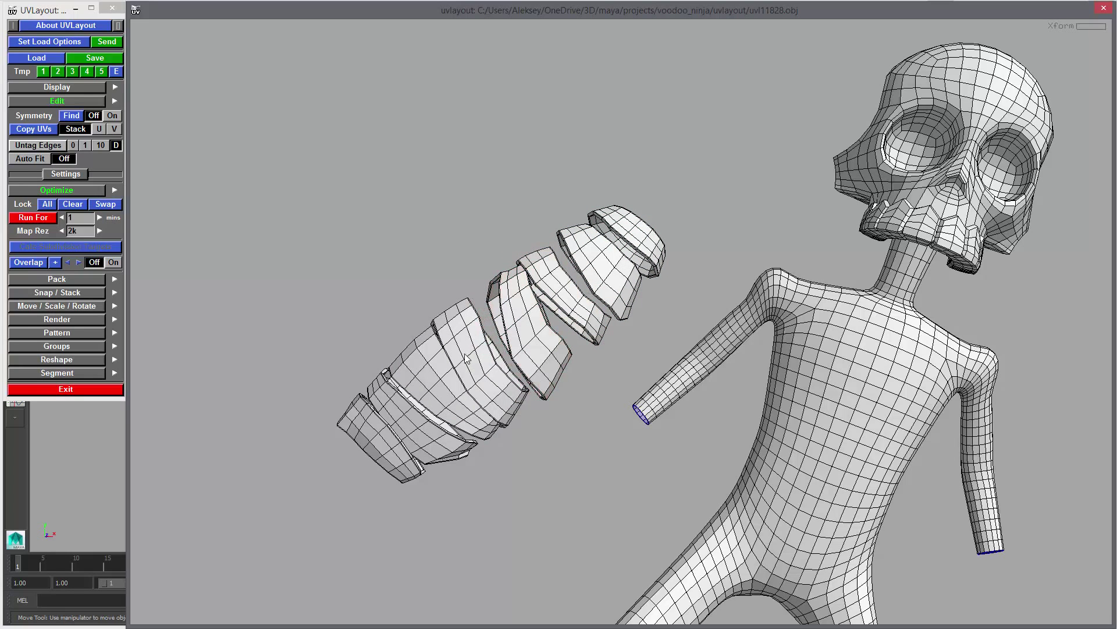
pyautogui.press('Return')
pyautogui.press('Return')
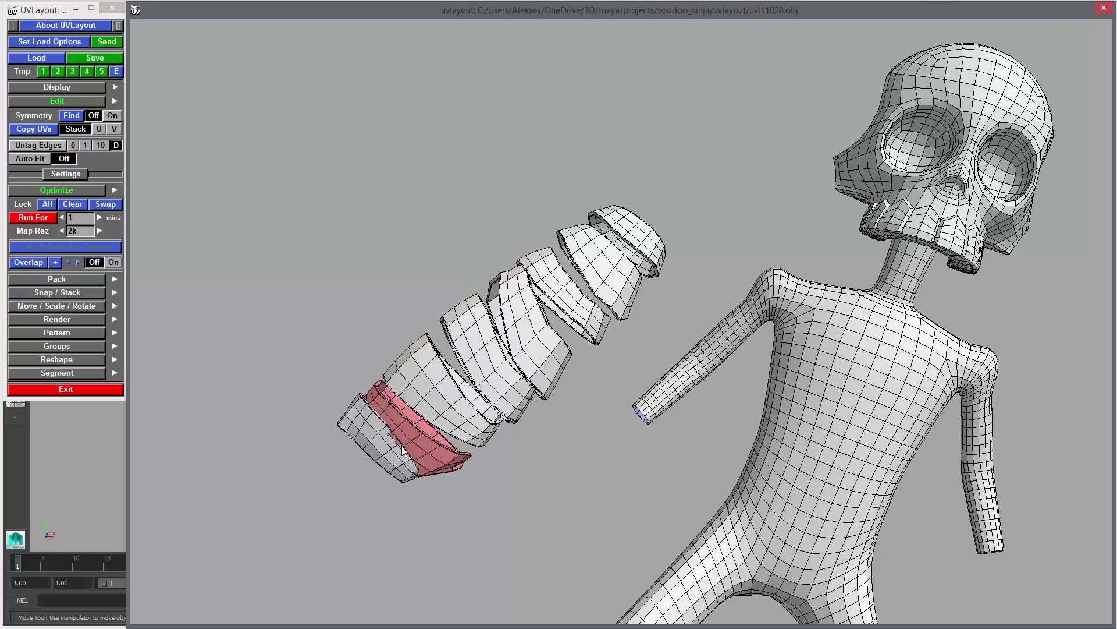
pyautogui.press('Return')
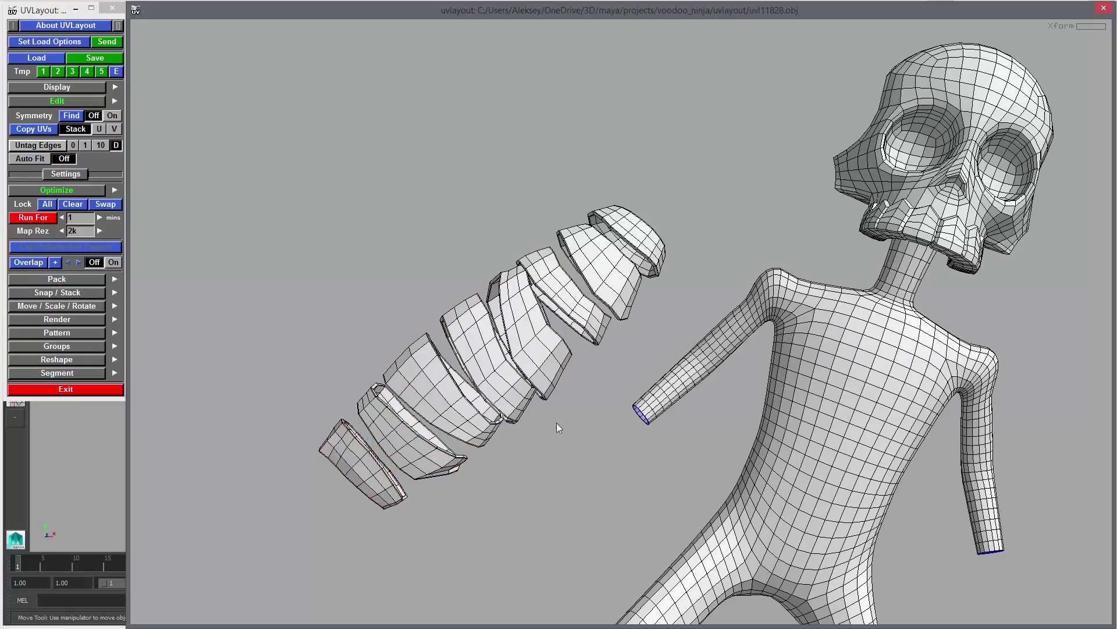
# Try marking a cut loop around the middle of the torso.
pyautogui.moveTo(556, 424); pyautogui.dragTo(198, 155)
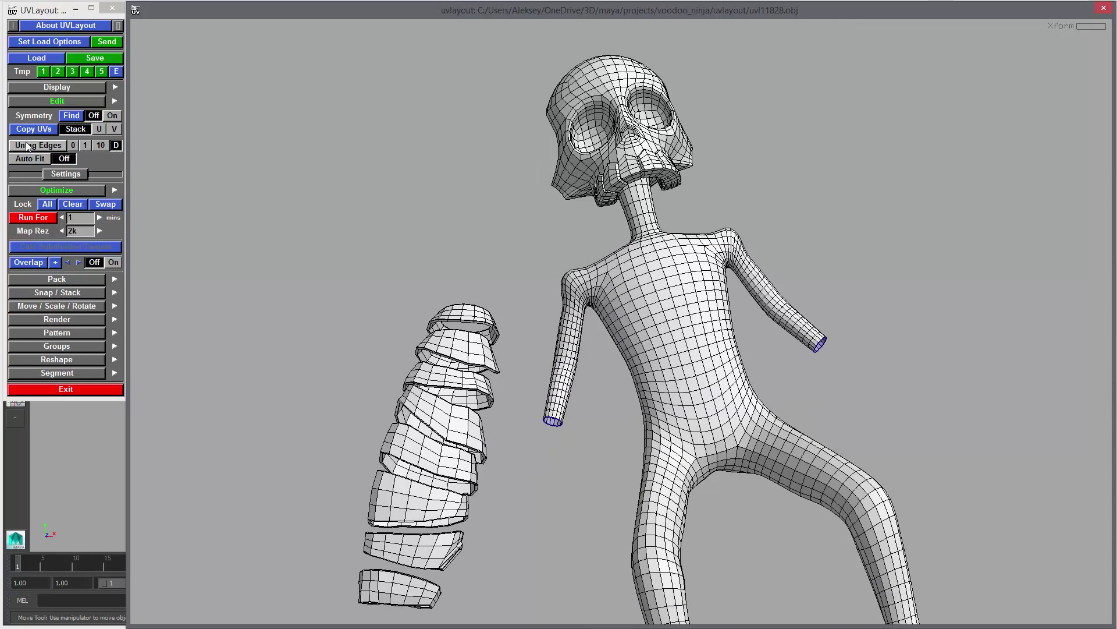
pyautogui.click(54, 100)
pyautogui.click(54, 100)
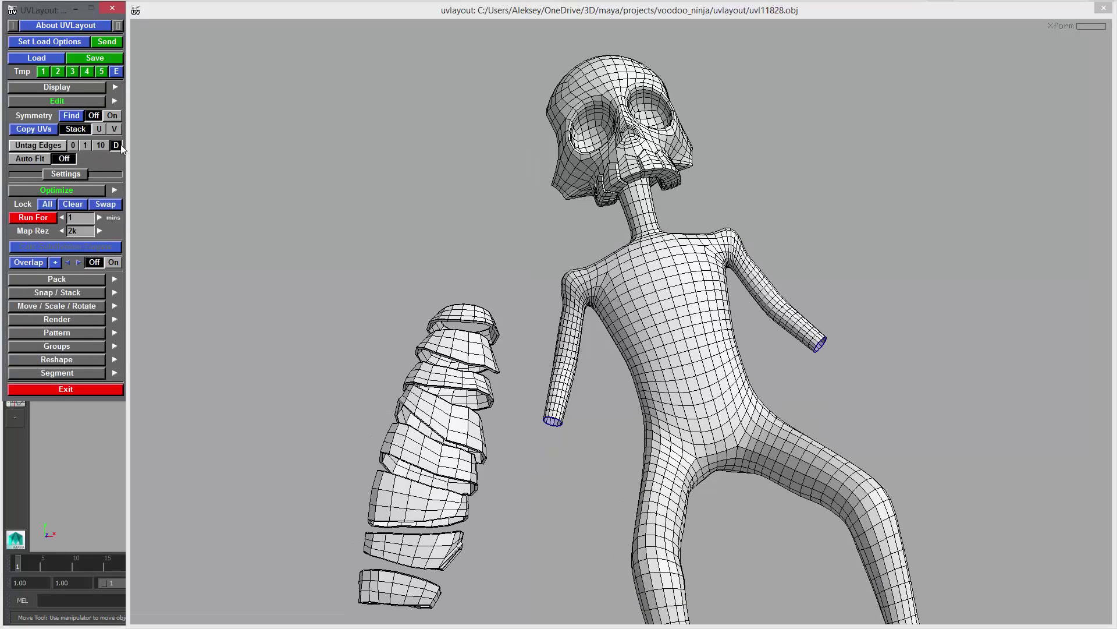
pyautogui.moveTo(631, 369); pyautogui.dragTo(627, 372)
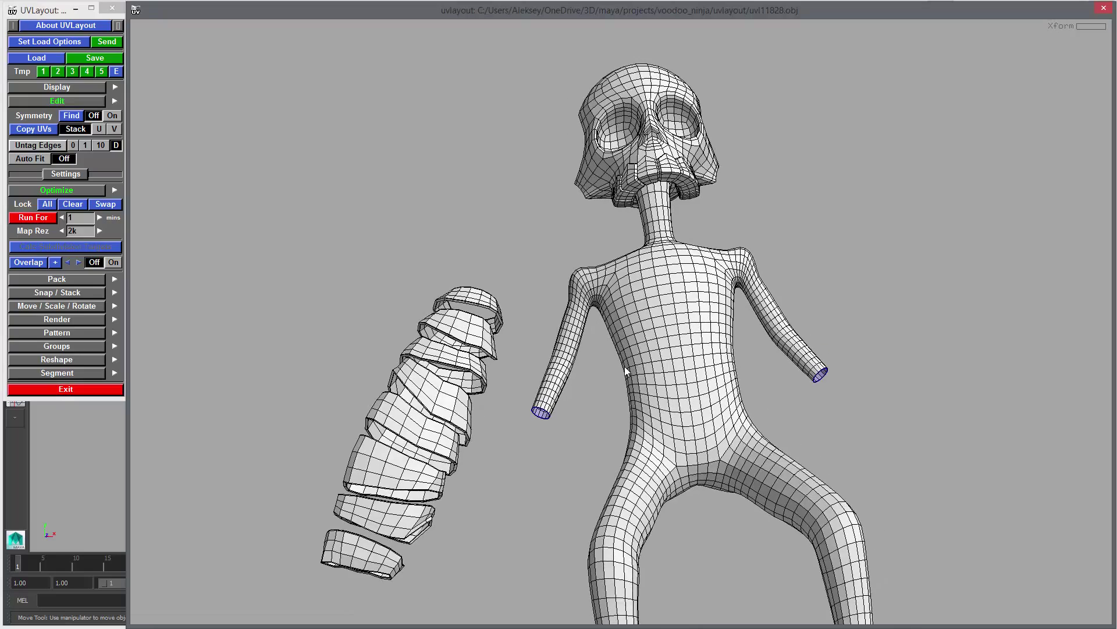
pyautogui.moveTo(639, 327); pyautogui.dragTo(763, 431, button='right')
pyautogui.moveTo(595, 359); pyautogui.dragTo(574, 388, button='right')
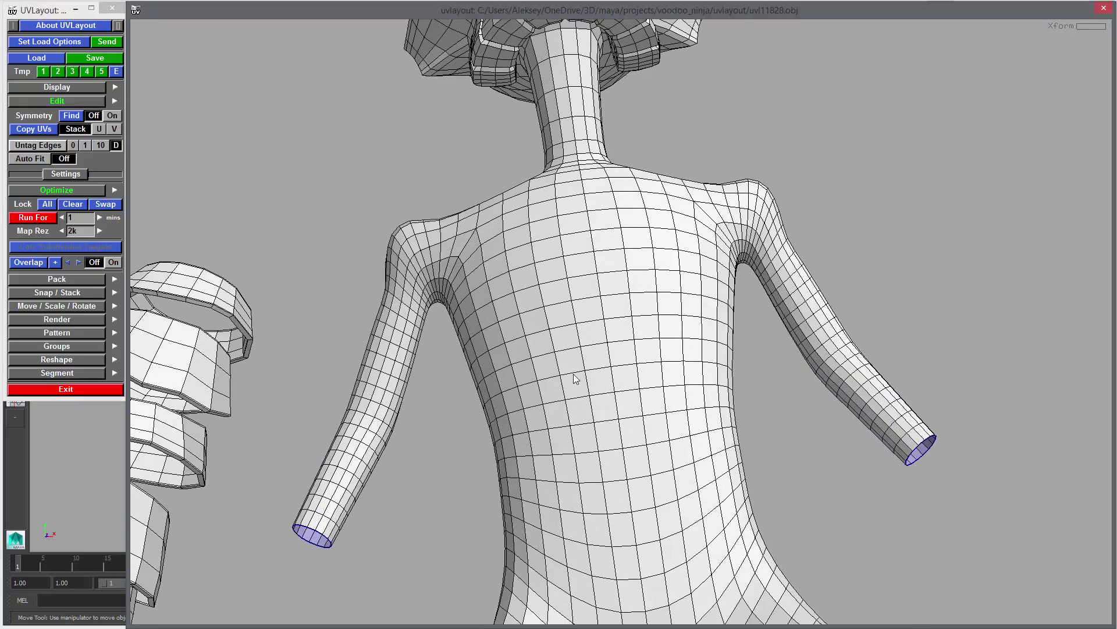
pyautogui.press('c')
pyautogui.moveTo(718, 411); pyautogui.dragTo(581, 233)
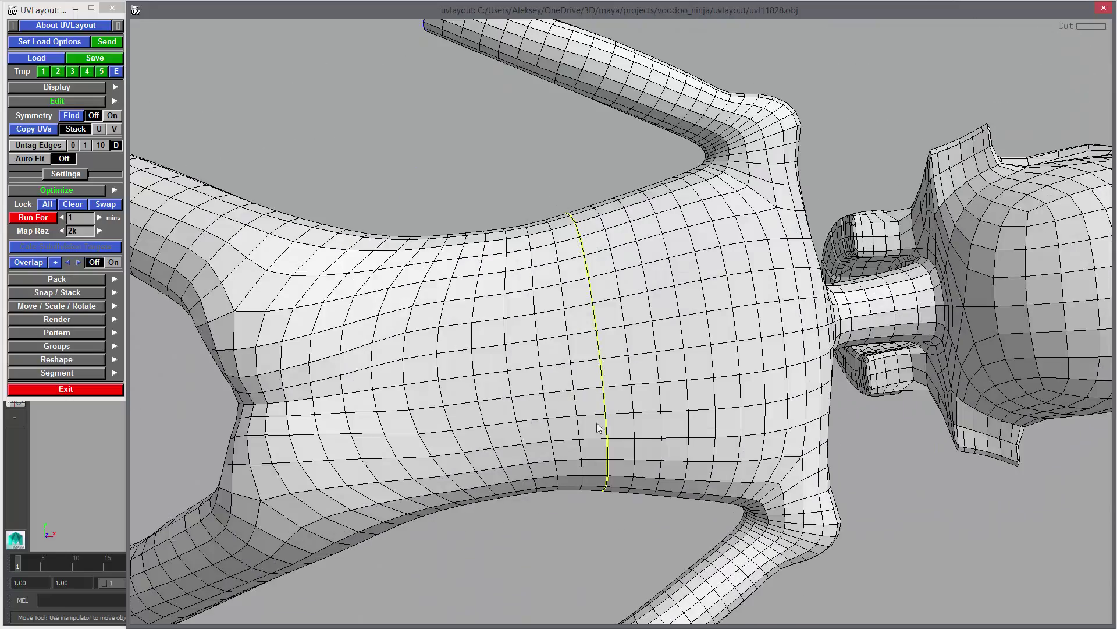
# Set Untag Edges to 10 and try marking a second cut loop around the torso below the first.
pyautogui.click(106, 145)
pyautogui.moveTo(453, 273); pyautogui.dragTo(568, 429)
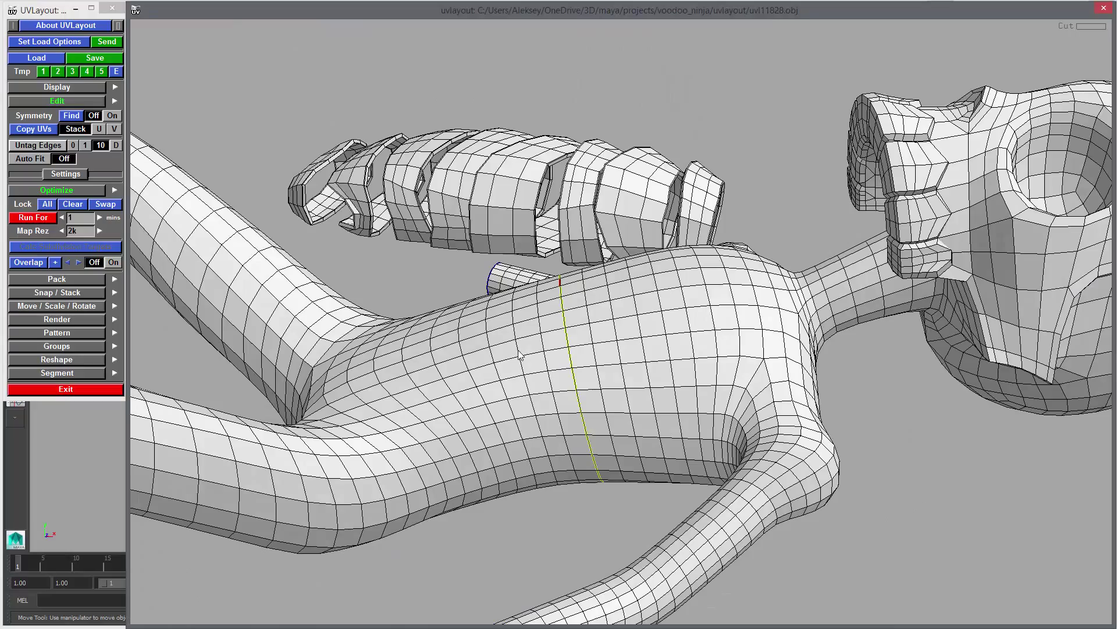
pyautogui.moveTo(524, 361); pyautogui.dragTo(545, 360)
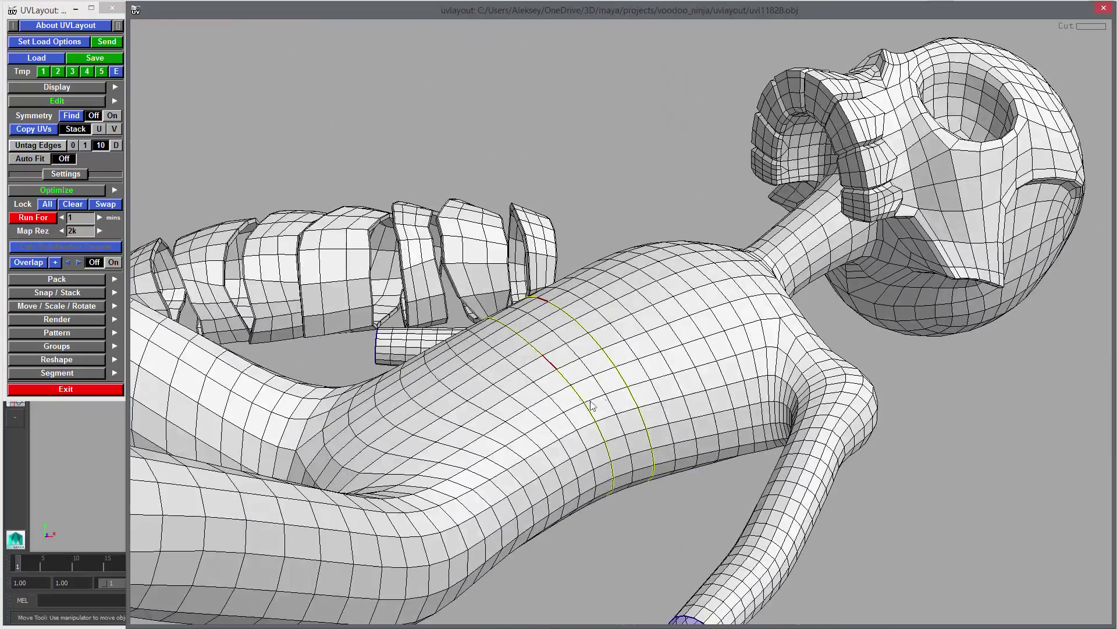
pyautogui.moveTo(643, 406); pyautogui.dragTo(743, 464)
pyautogui.moveTo(556, 428); pyautogui.dragTo(584, 463)
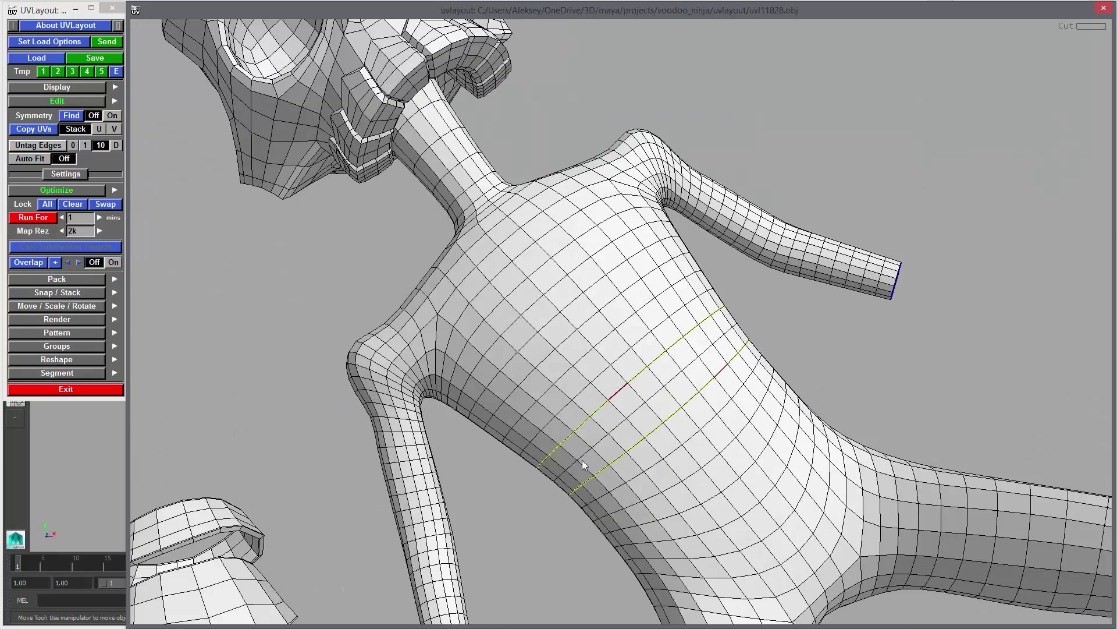
pyautogui.moveTo(716, 458); pyautogui.dragTo(544, 376)
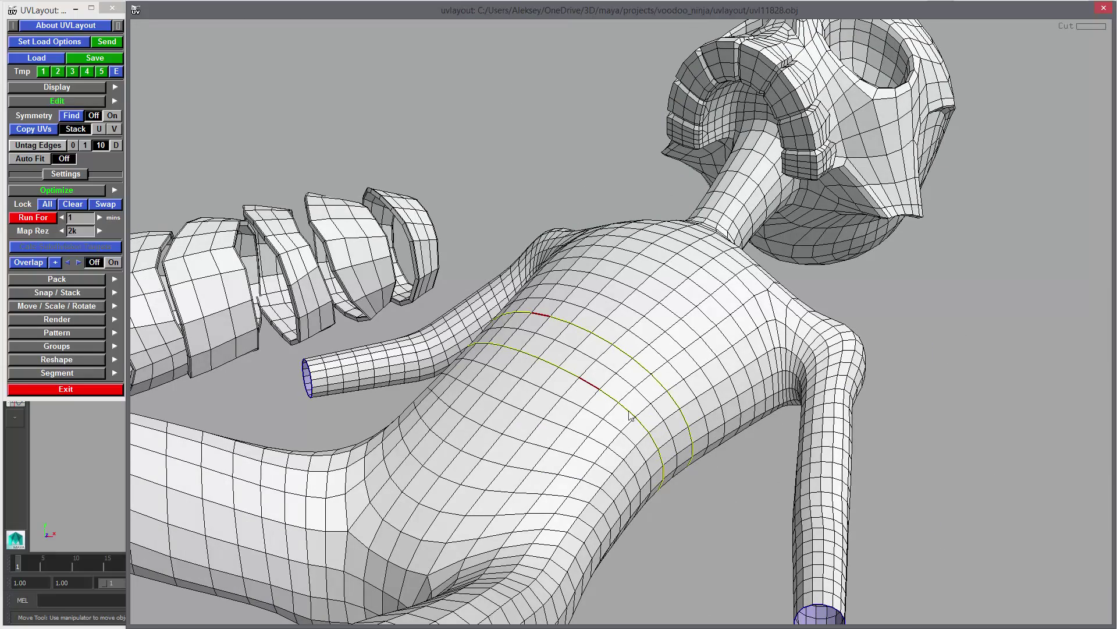
# Return Untag Edges to D and clear the trial cut loops from the torso.
pyautogui.click(114, 146)
pyautogui.moveTo(635, 343); pyautogui.dragTo(700, 417)
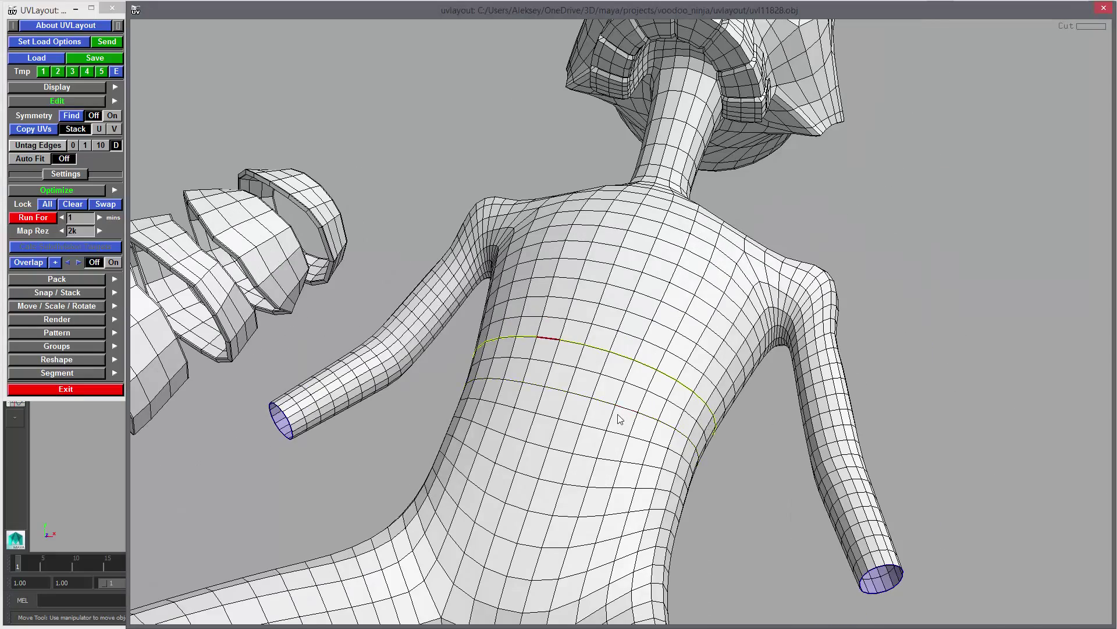
pyautogui.hotkey('ctrl', 'z')
pyautogui.moveTo(622, 415); pyautogui.dragTo(489, 397)
pyautogui.moveTo(657, 403); pyautogui.dragTo(550, 385)
pyautogui.moveTo(562, 379); pyautogui.dragTo(664, 397, button='right')
pyautogui.moveTo(565, 402); pyautogui.dragTo(624, 346)
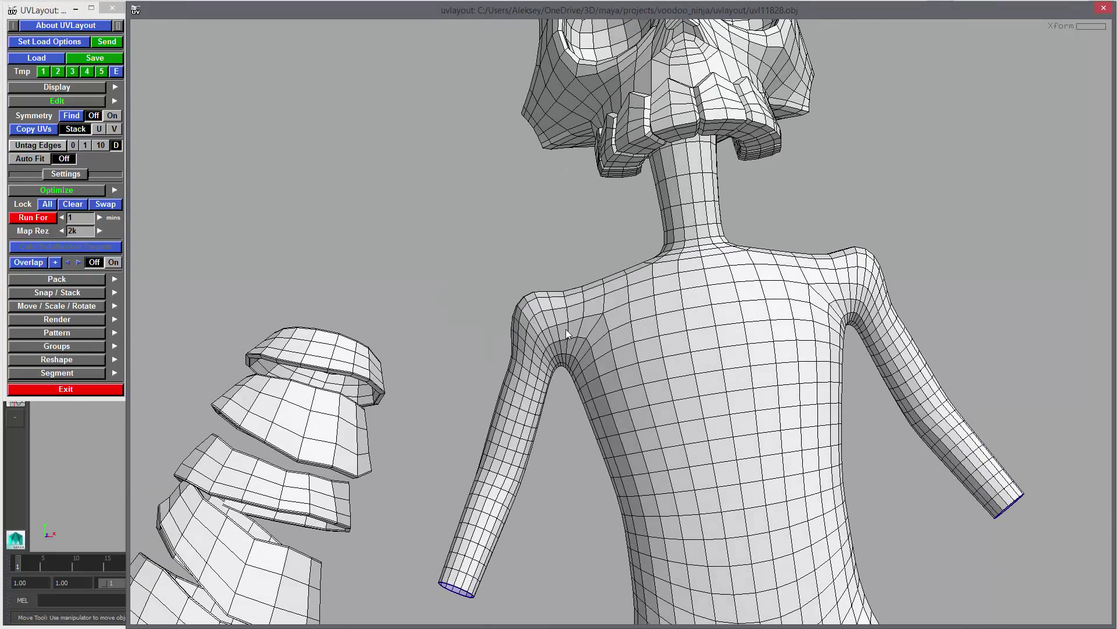
# Cut both arms off the torso along the shoulder edge loops and pull the right arm away.
pyautogui.press('c')
pyautogui.moveTo(891, 334); pyautogui.dragTo(844, 348)
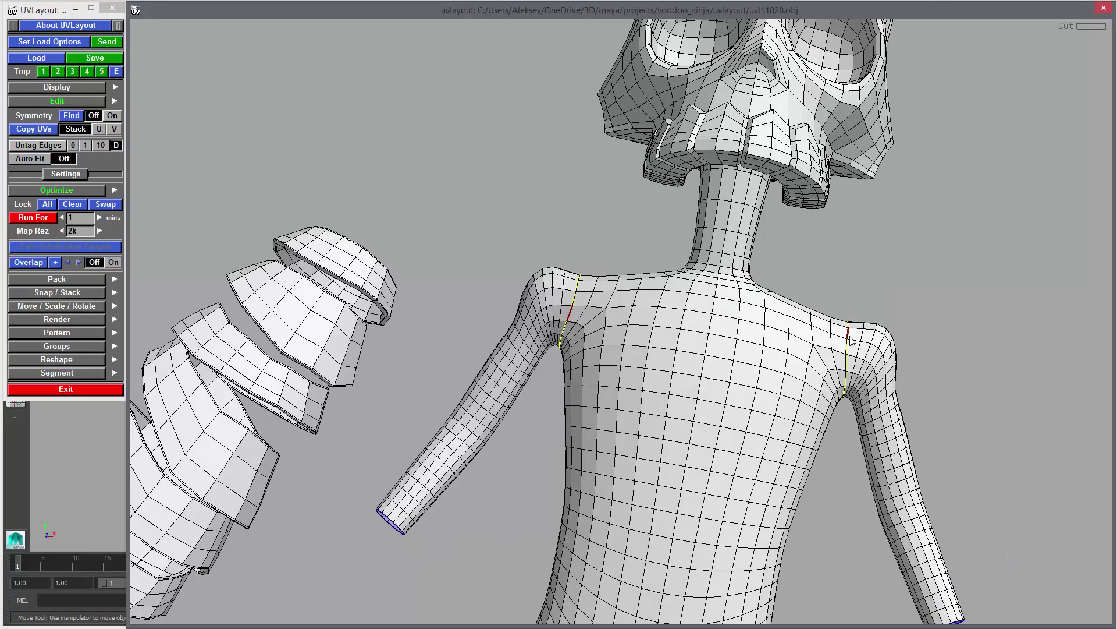
pyautogui.moveTo(851, 340); pyautogui.dragTo(772, 333)
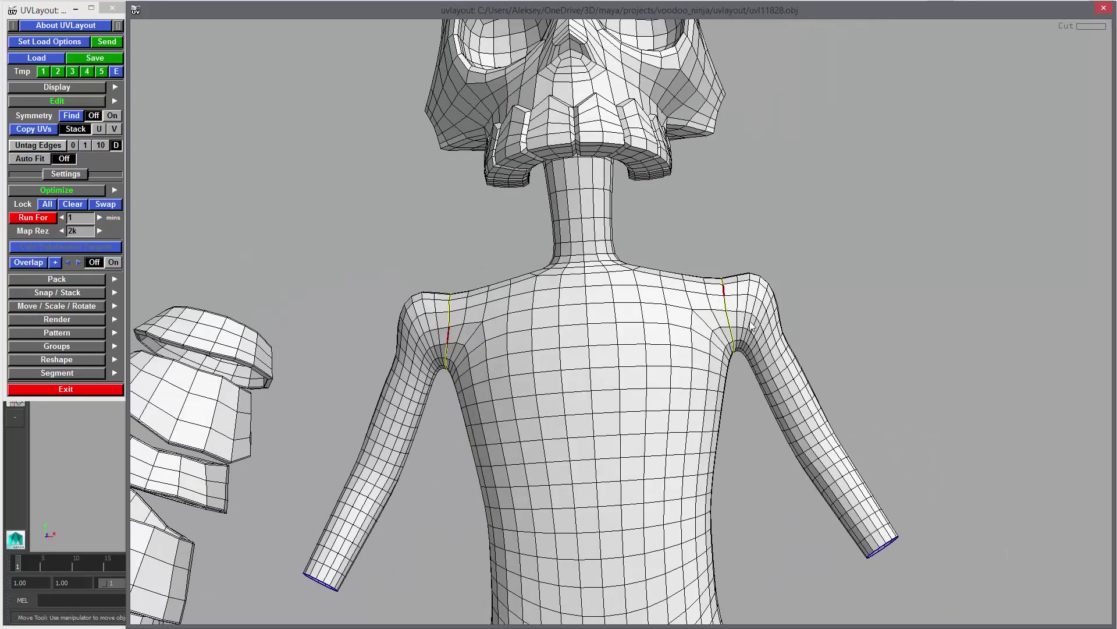
pyautogui.press('Return')
pyautogui.press('Return')
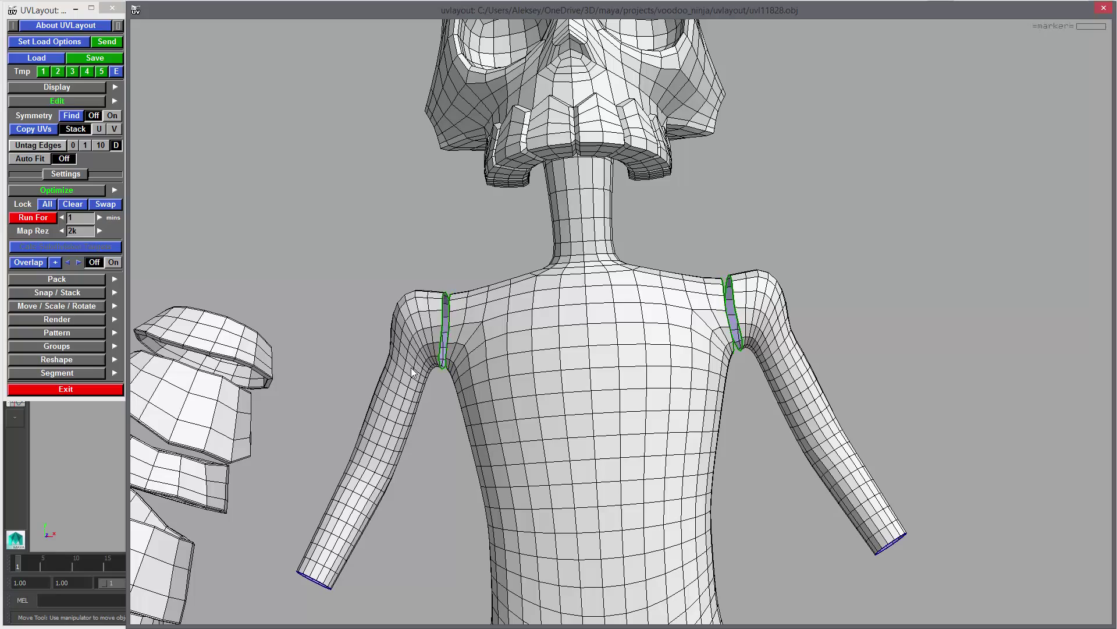
pyautogui.moveTo(411, 368); pyautogui.dragTo(377, 337, button='middle')
# Mark a lengthwise seam along the underside of each arm and split both arms open along it.
pyautogui.moveTo(378, 336); pyautogui.dragTo(440, 271)
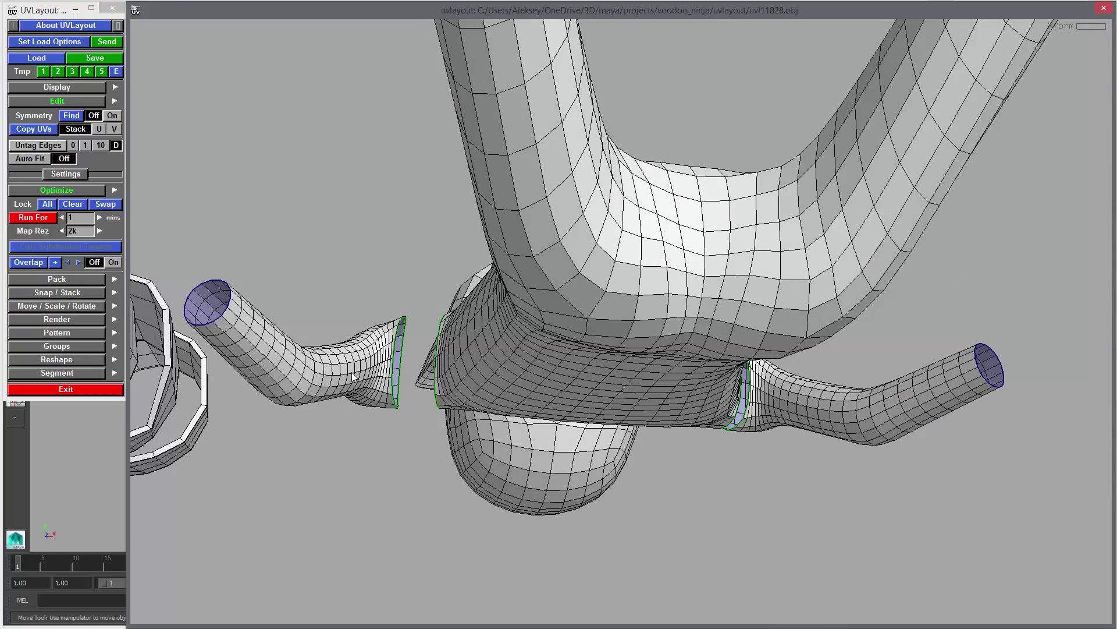
pyautogui.press('c')
pyautogui.moveTo(801, 409); pyautogui.dragTo(802, 401)
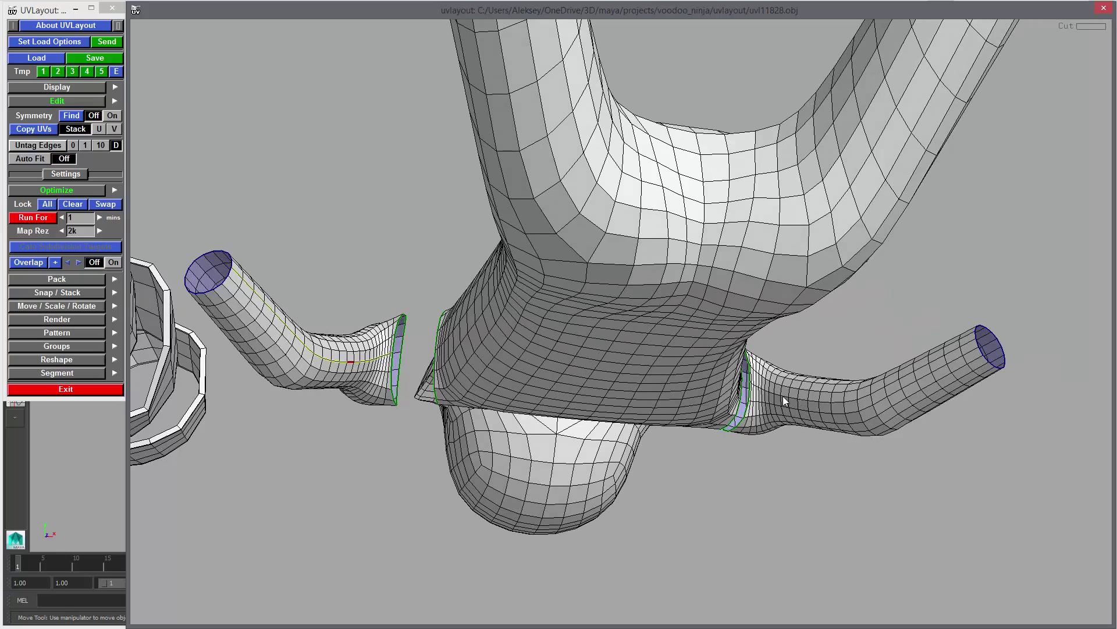
pyautogui.press('c')
pyautogui.press('c')
pyautogui.press('Return')
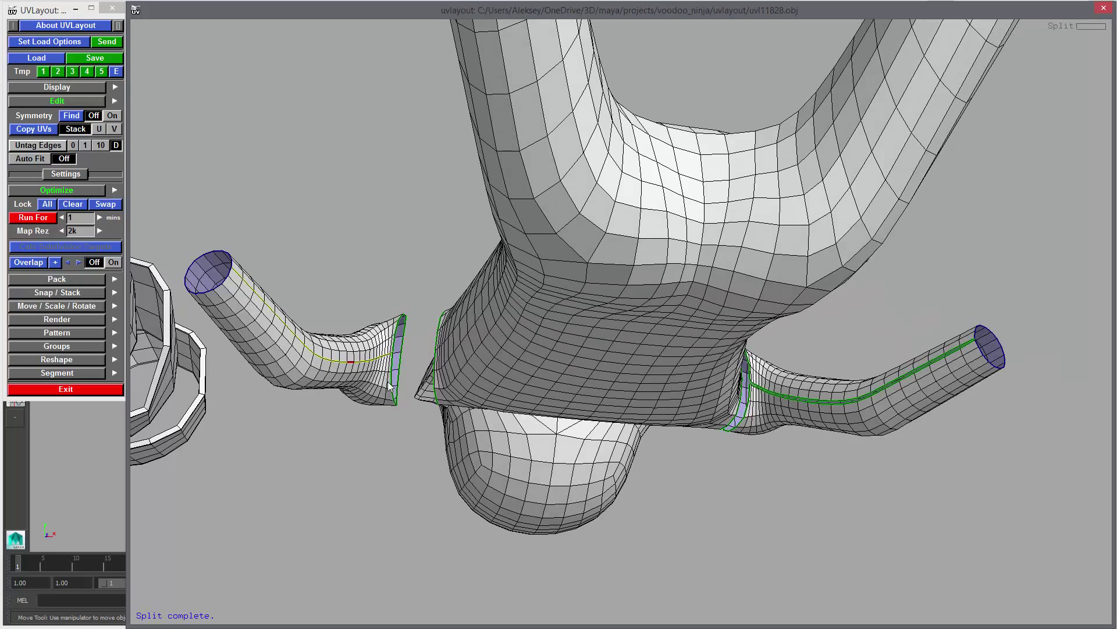
pyautogui.press('c')
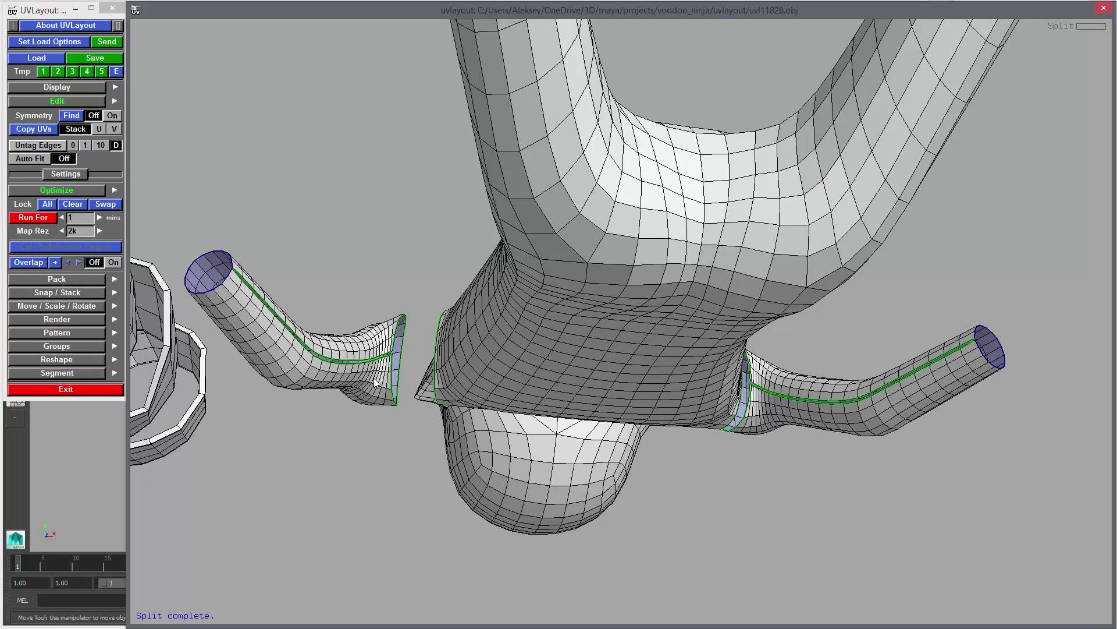
# Drop the right arm into UV space, then move the left arm clear of the torso and drop it too.
pyautogui.press('d')
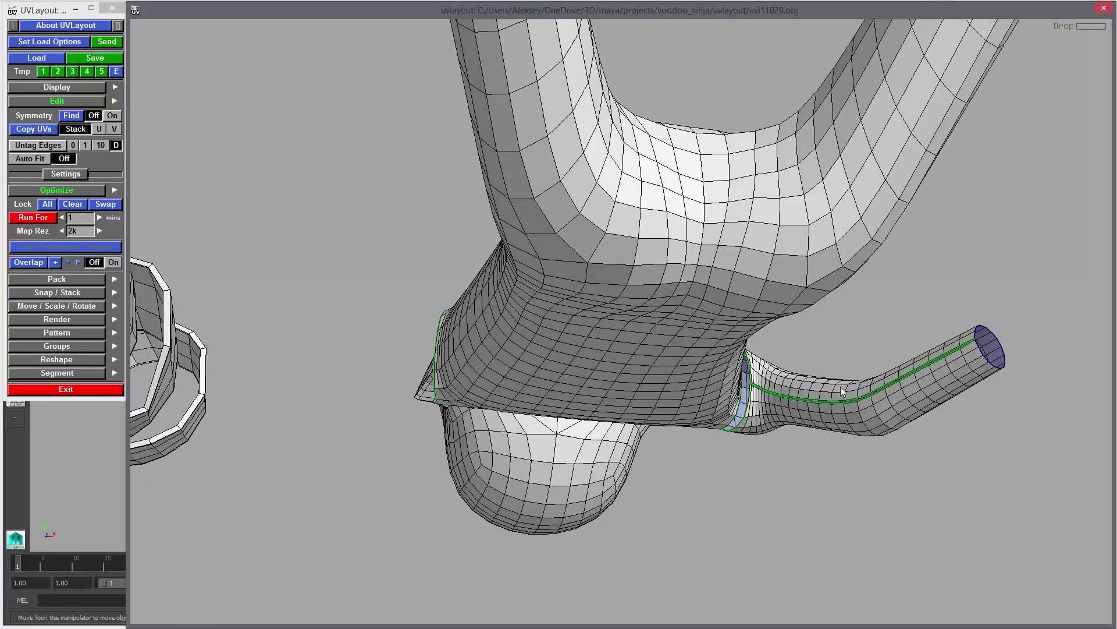
pyautogui.moveTo(843, 389); pyautogui.dragTo(822, 427)
pyautogui.moveTo(822, 428); pyautogui.dragTo(807, 305, button='middle')
pyautogui.moveTo(798, 343); pyautogui.dragTo(849, 246)
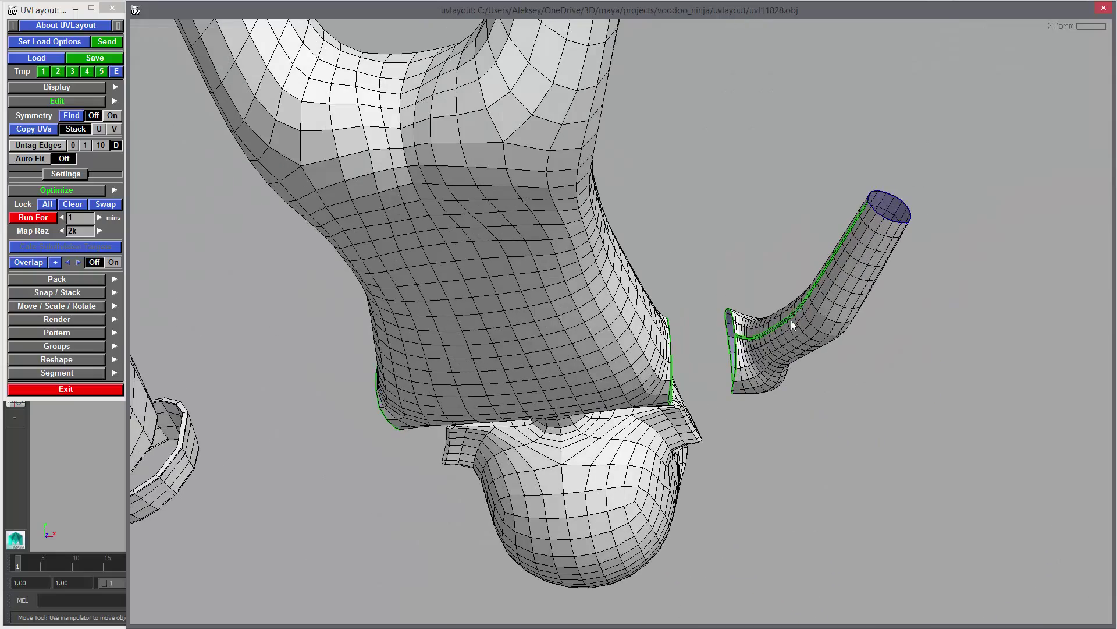
pyautogui.moveTo(792, 321); pyautogui.dragTo(784, 379)
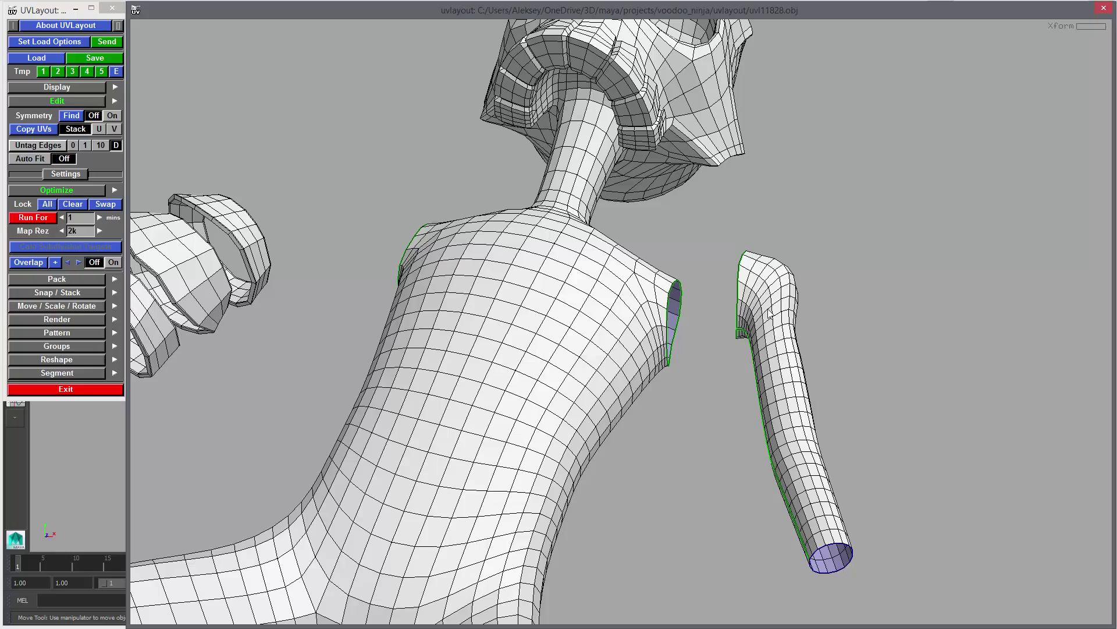
pyautogui.press('d')
# Mark a cut loop around the top of each leg where it joins the torso.
pyautogui.moveTo(708, 346); pyautogui.dragTo(629, 382)
pyautogui.moveTo(627, 378); pyautogui.dragTo(607, 390, button='right')
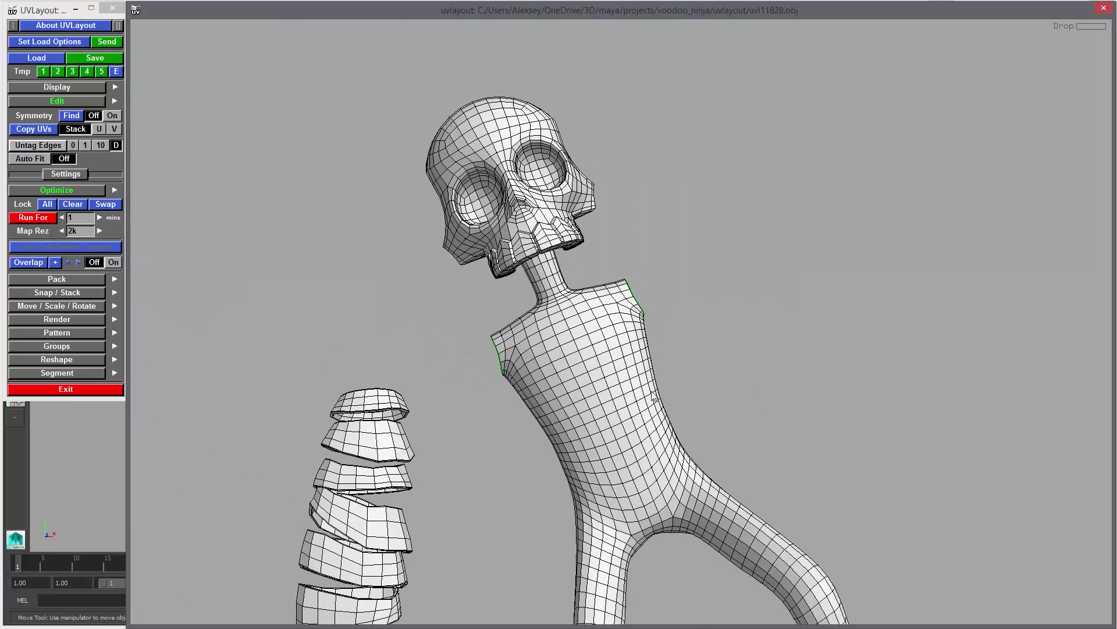
pyautogui.moveTo(653, 397); pyautogui.dragTo(605, 258)
pyautogui.press('c')
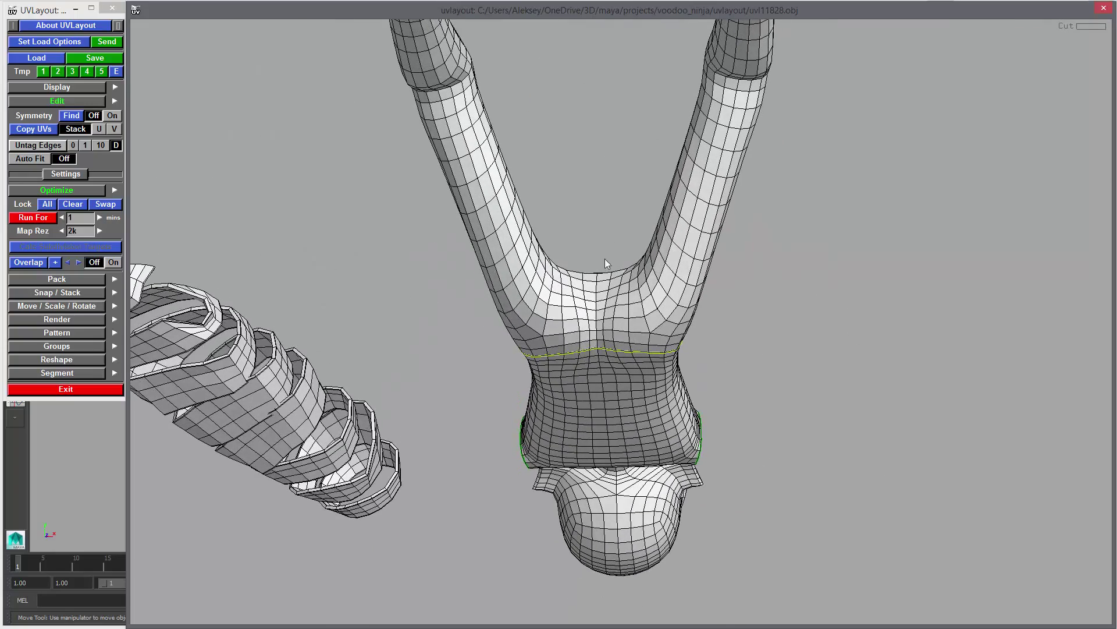
pyautogui.moveTo(599, 346); pyautogui.dragTo(593, 466)
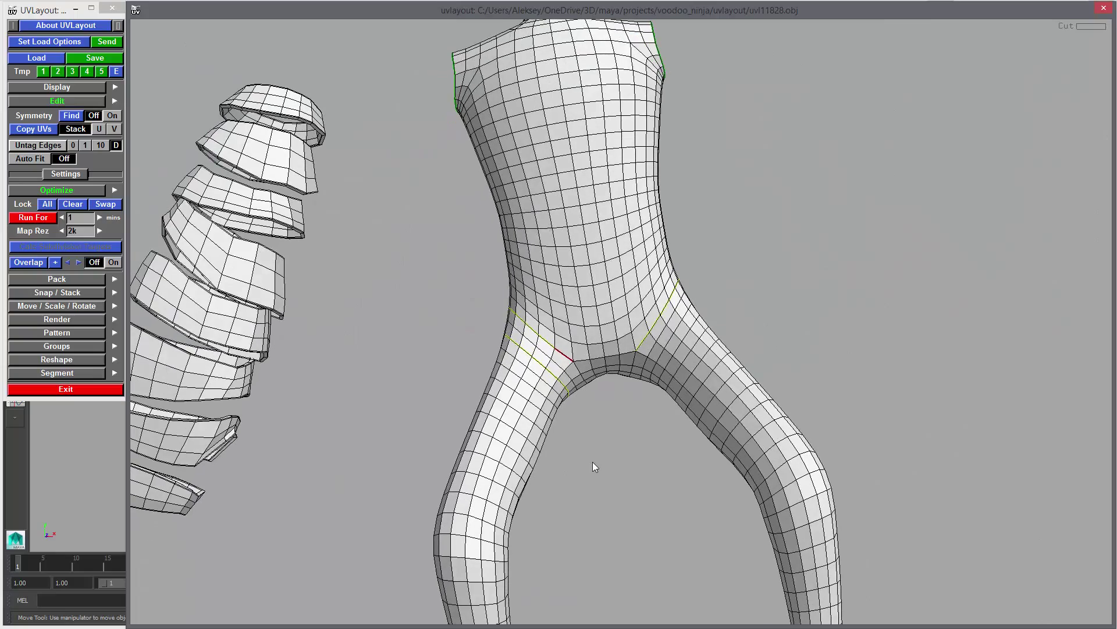
pyautogui.press('d')
pyautogui.moveTo(595, 406); pyautogui.dragTo(664, 477)
# Split both legs off along the marked hip loops and move them outward from the torso.
pyautogui.press('Return')
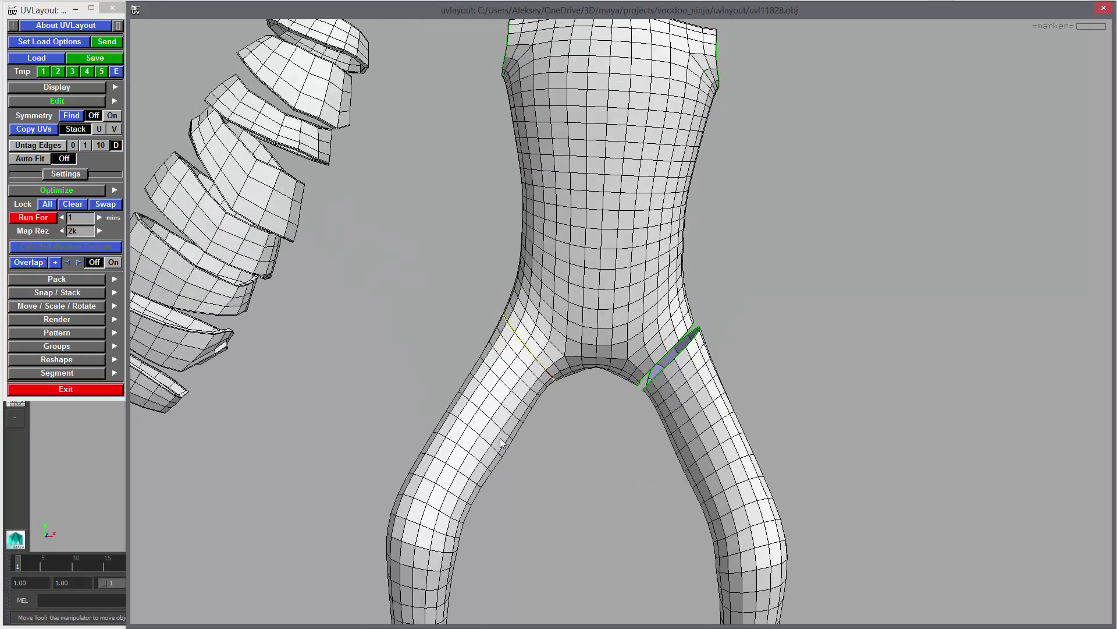
pyautogui.press('Return')
pyautogui.moveTo(452, 416); pyautogui.dragTo(416, 422, button='middle')
pyautogui.moveTo(720, 430); pyautogui.dragTo(766, 434, button='middle')
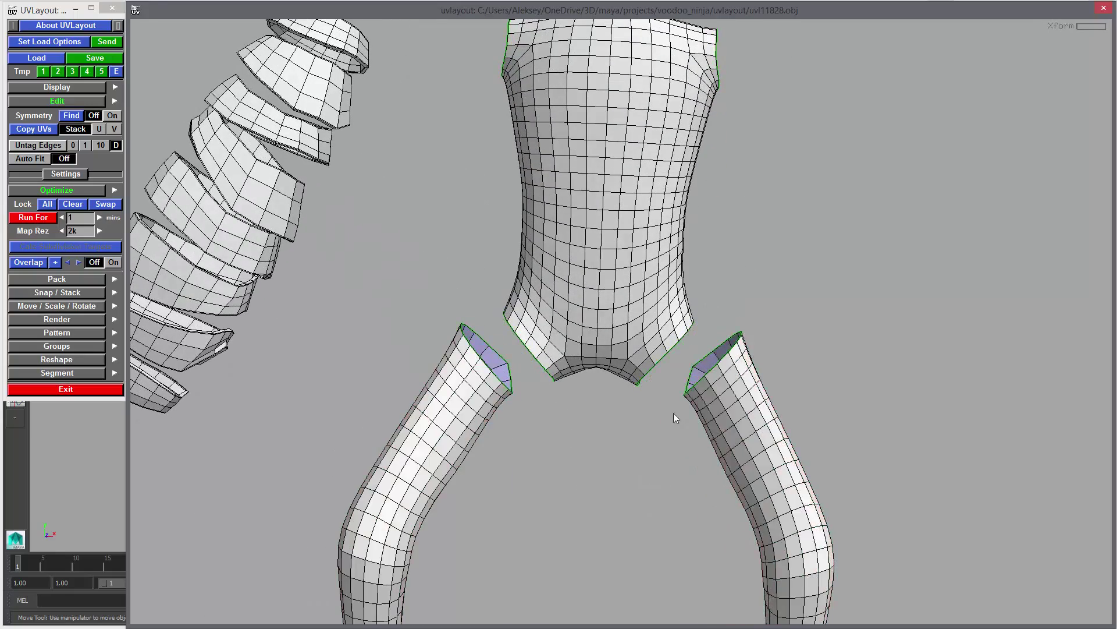
# Cut the neck from the torso along its base loop and move the torso aside from the head.
pyautogui.moveTo(672, 413); pyautogui.dragTo(646, 280)
pyautogui.moveTo(633, 206); pyautogui.dragTo(607, 369, button='middle')
pyautogui.moveTo(607, 369); pyautogui.dragTo(690, 469)
pyautogui.moveTo(690, 468); pyautogui.dragTo(592, 371, button='right')
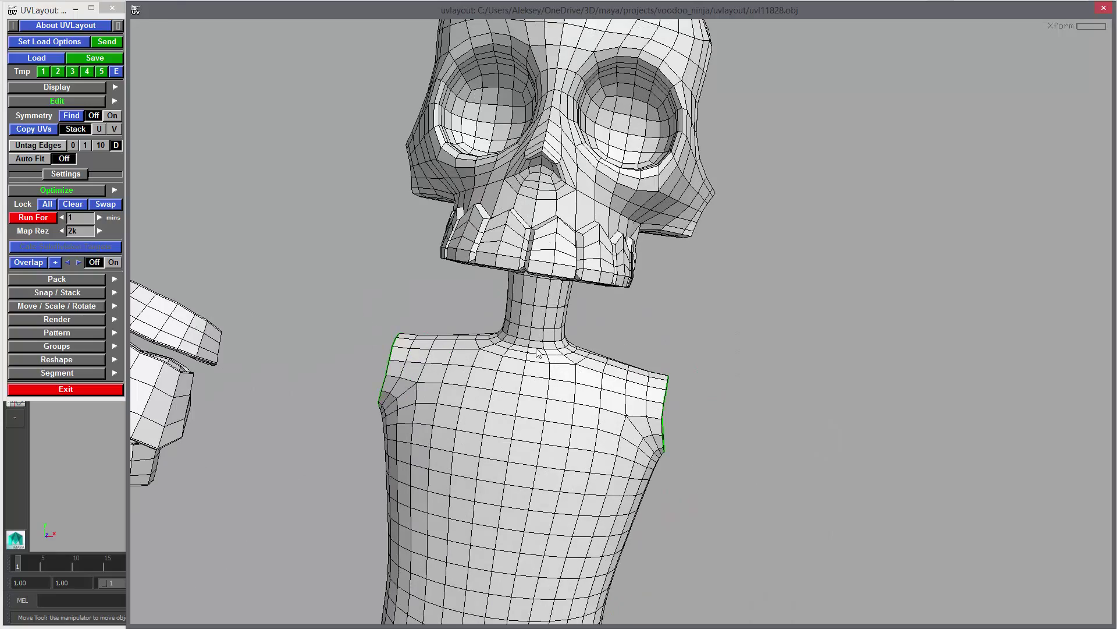
pyautogui.press('c')
pyautogui.press('Return')
pyautogui.moveTo(497, 432); pyautogui.dragTo(834, 394, button='middle')
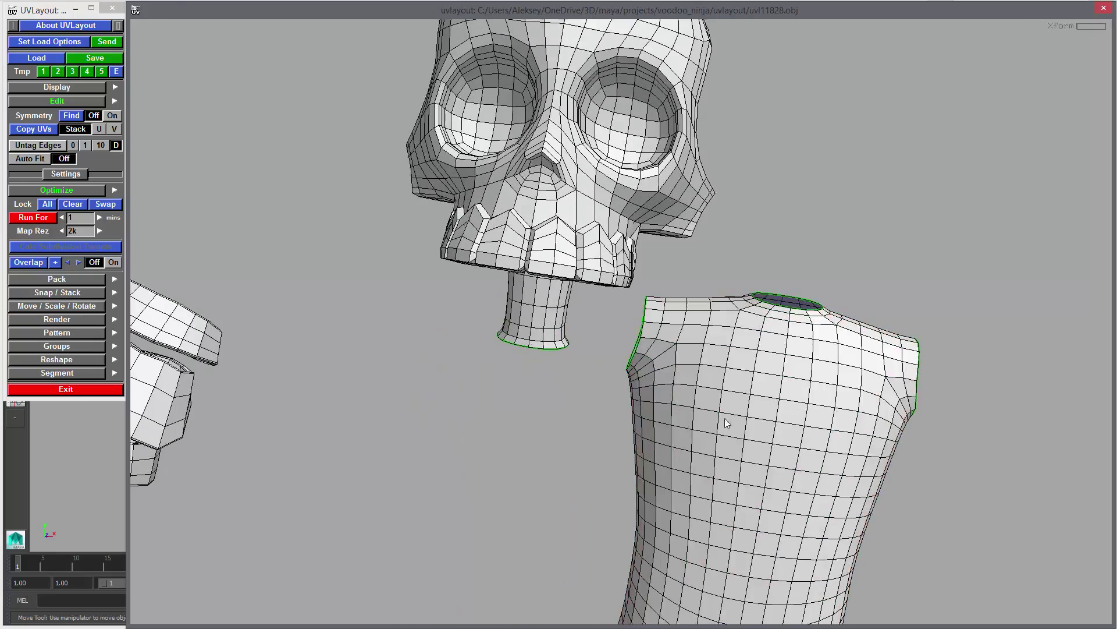
# Mark a seam along the torso's side from the arm opening to the leg opening and split it open.
pyautogui.moveTo(725, 417); pyautogui.dragTo(610, 272)
pyautogui.moveTo(511, 315); pyautogui.dragTo(712, 245)
pyautogui.moveTo(319, 204); pyautogui.dragTo(561, 282, button='middle')
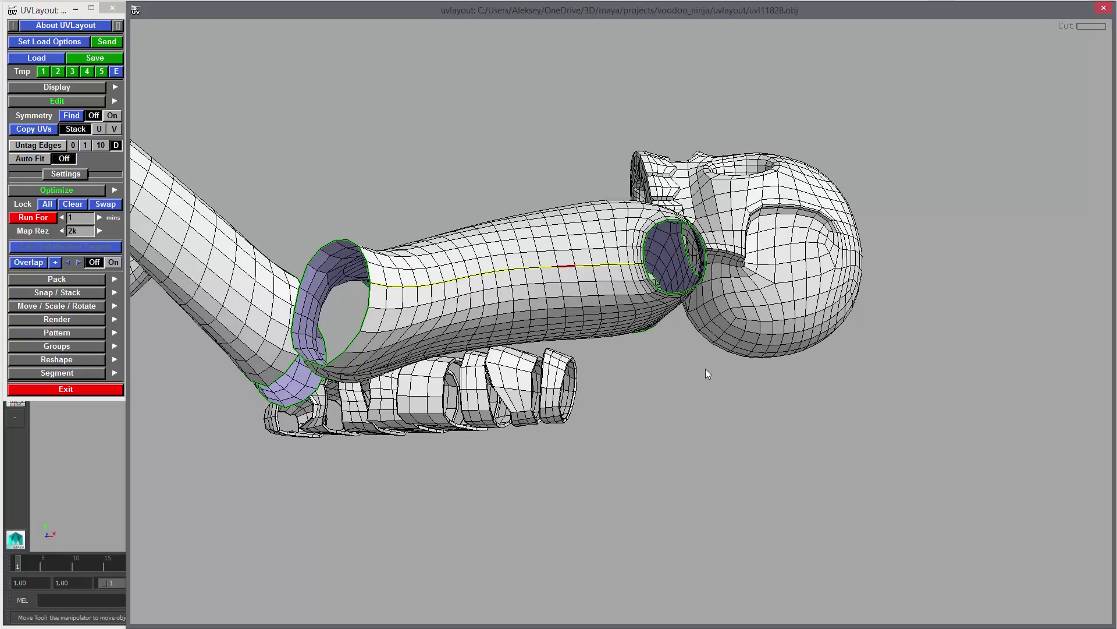
pyautogui.moveTo(705, 368)
pyautogui.mouseDown(button='middle')
pyautogui.moveTo(588, 333)
pyautogui.moveTo(698, 338)
pyautogui.moveTo(692, 320)
pyautogui.moveTo(666, 326)
pyautogui.moveTo(664, 300)
pyautogui.moveTo(527, 330)
pyautogui.moveTo(565, 325)
pyautogui.moveTo(698, 425)
pyautogui.moveTo(705, 384)
pyautogui.mouseUp(button='middle')
pyautogui.press('Return')
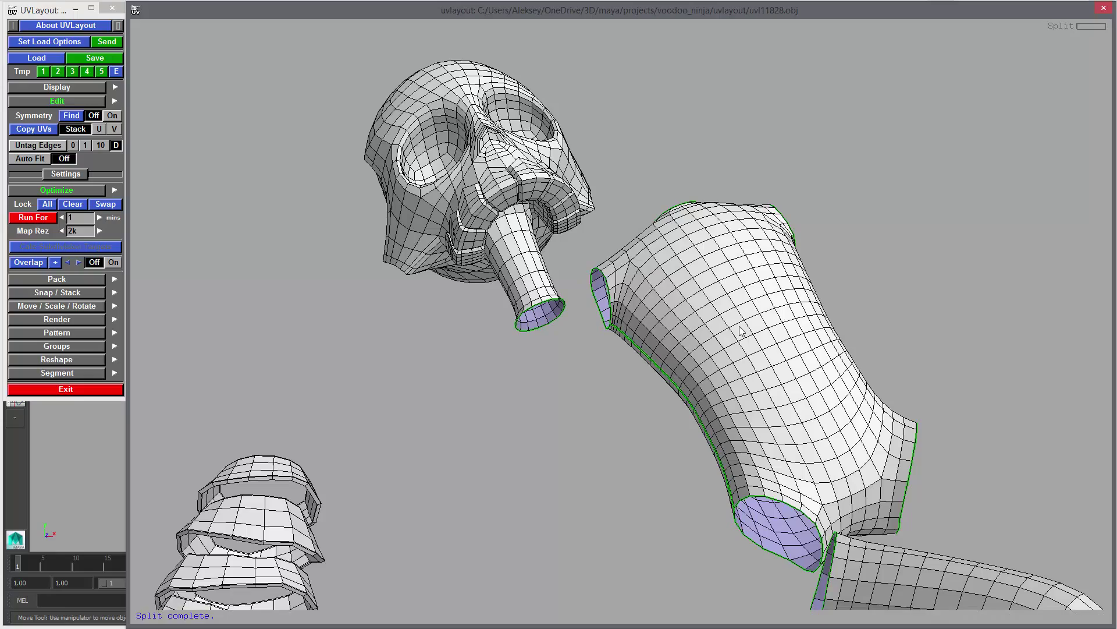
# Mark a seam along the torso's other side from the arm opening to the leg opening and split it open.
pyautogui.press('h')
pyautogui.press('u')
pyautogui.moveTo(762, 405); pyautogui.dragTo(654, 302)
pyautogui.press('c')
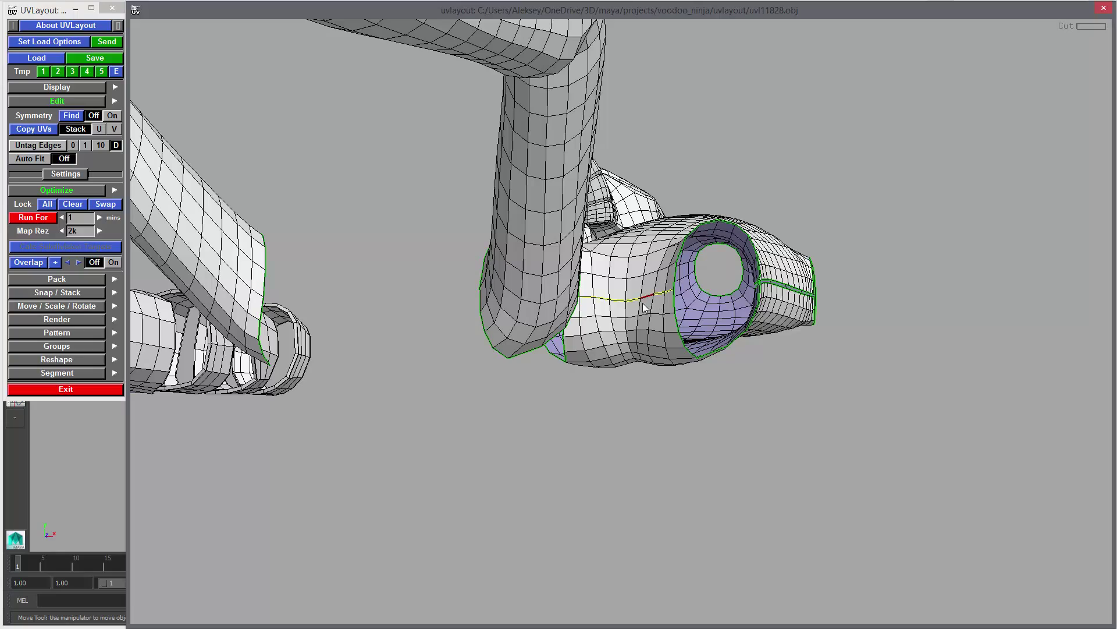
pyautogui.press('Return')
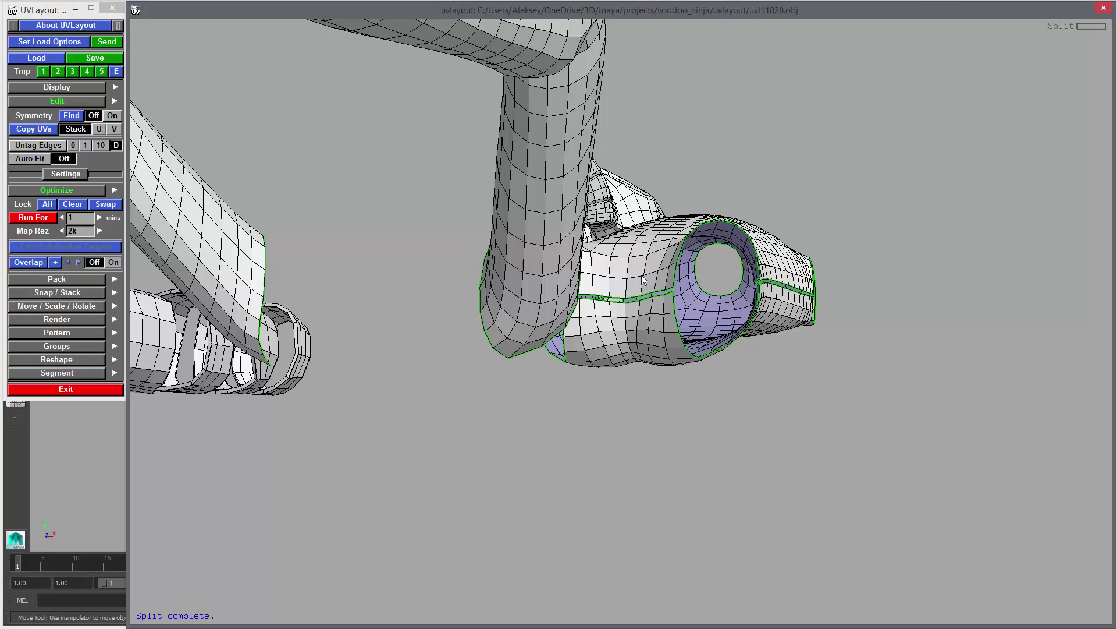
pyautogui.press('d')
pyautogui.hotkey('ctrl', 'z')
# Separate the torso into front and back halves across the shoulders and crotch and drop both into UV space.
pyautogui.moveTo(707, 358); pyautogui.dragTo(563, 355)
pyautogui.moveTo(563, 354); pyautogui.dragTo(507, 307, button='right')
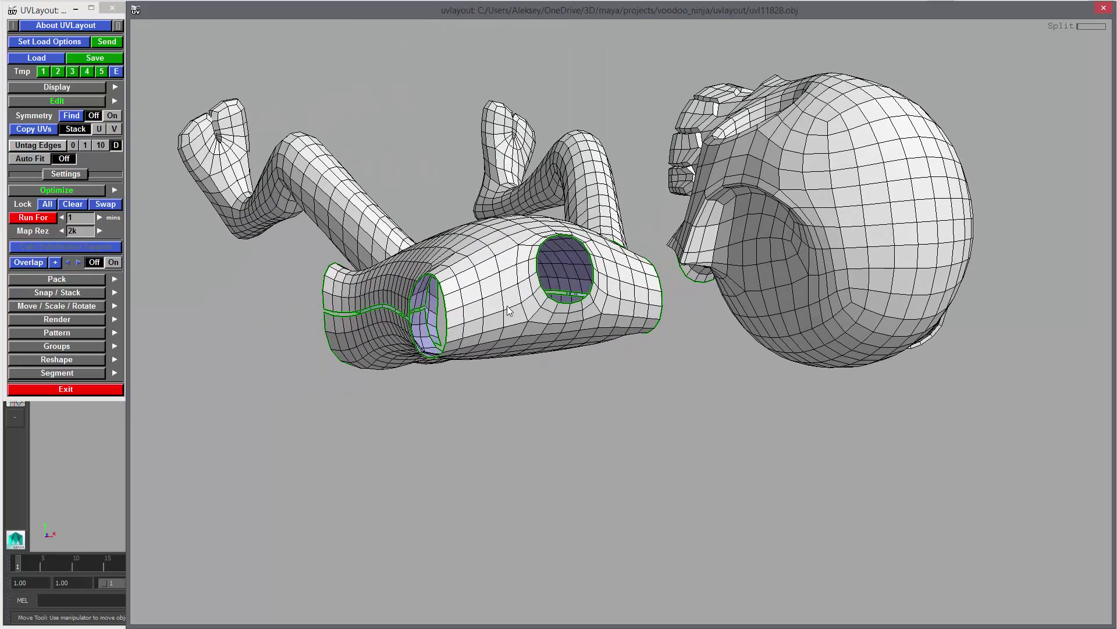
pyautogui.press('c')
pyautogui.hotkey('shift', 's')
pyautogui.moveTo(513, 327); pyautogui.dragTo(536, 402, button='middle')
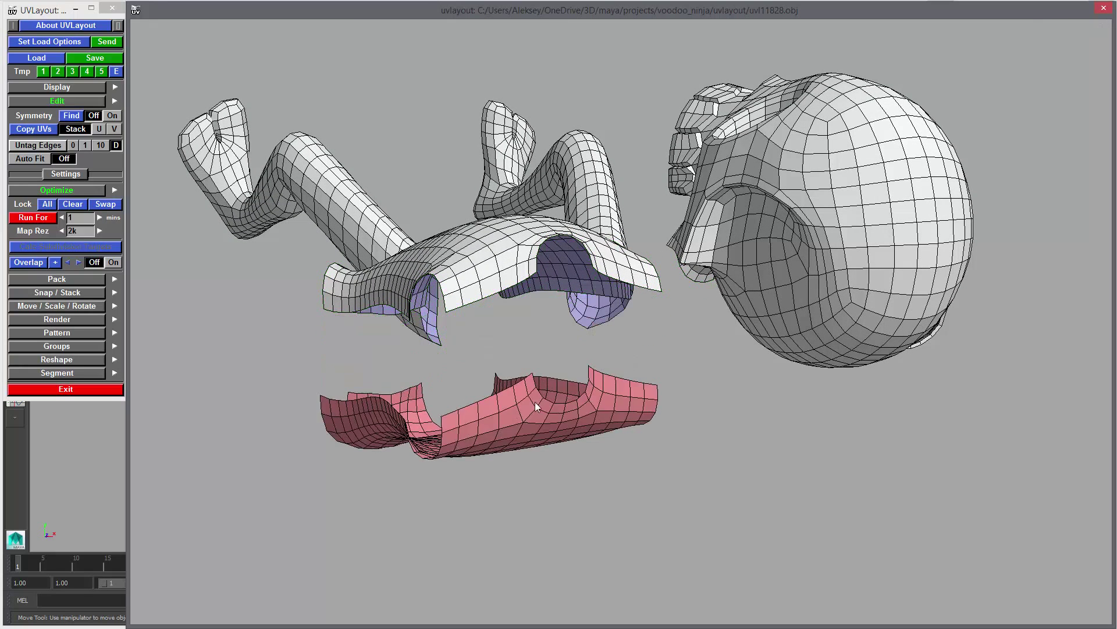
pyautogui.press('d')
pyautogui.press('d')
pyautogui.moveTo(512, 340); pyautogui.dragTo(231, 351)
pyautogui.moveTo(232, 352); pyautogui.dragTo(575, 349, button='middle')
pyautogui.moveTo(553, 361); pyautogui.dragTo(574, 279)
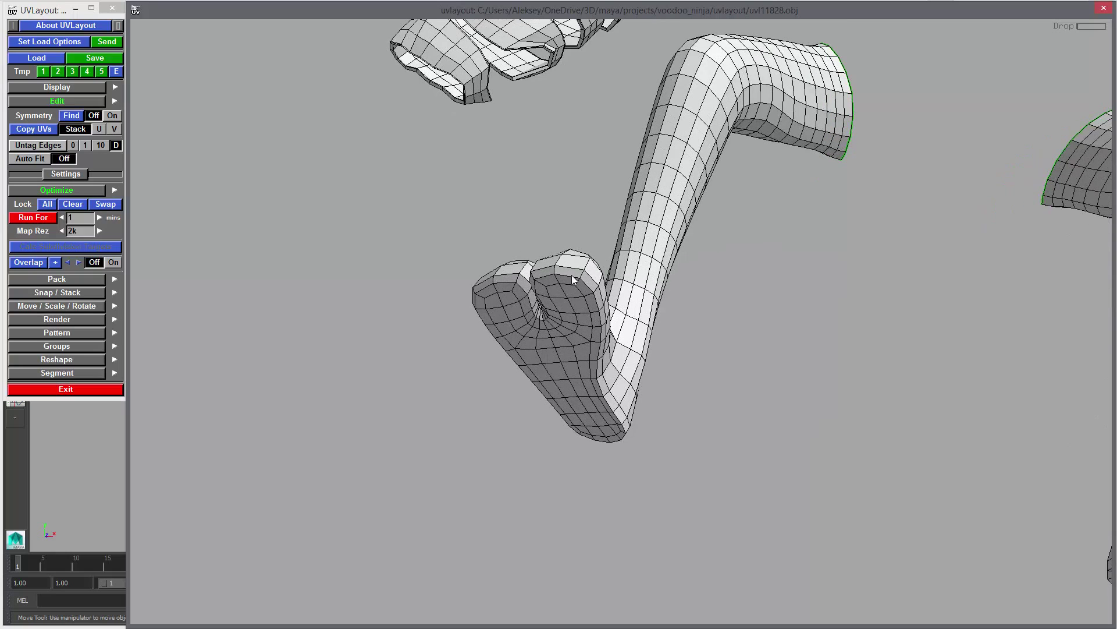
pyautogui.press('c')
pyautogui.moveTo(607, 339); pyautogui.dragTo(565, 302)
pyautogui.press('c')
pyautogui.press('w')
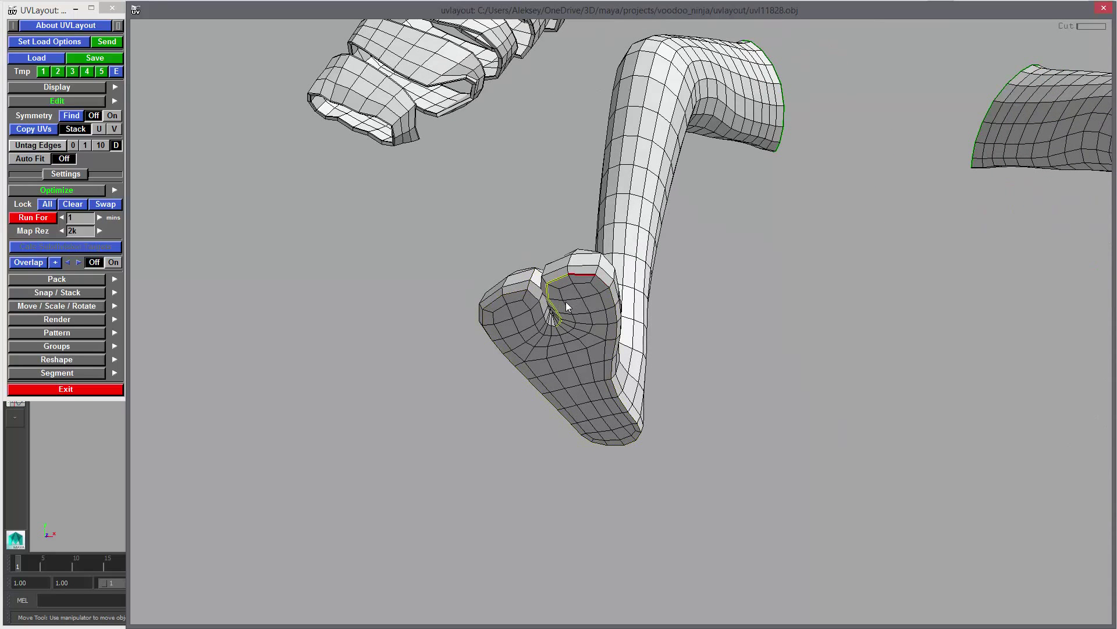
pyautogui.press('w')
# Mark cut edges along the first foot's sole outline from the toe cleft around the outer toe to the heel.
pyautogui.moveTo(564, 307); pyautogui.dragTo(591, 366, button='right')
pyautogui.press('c')
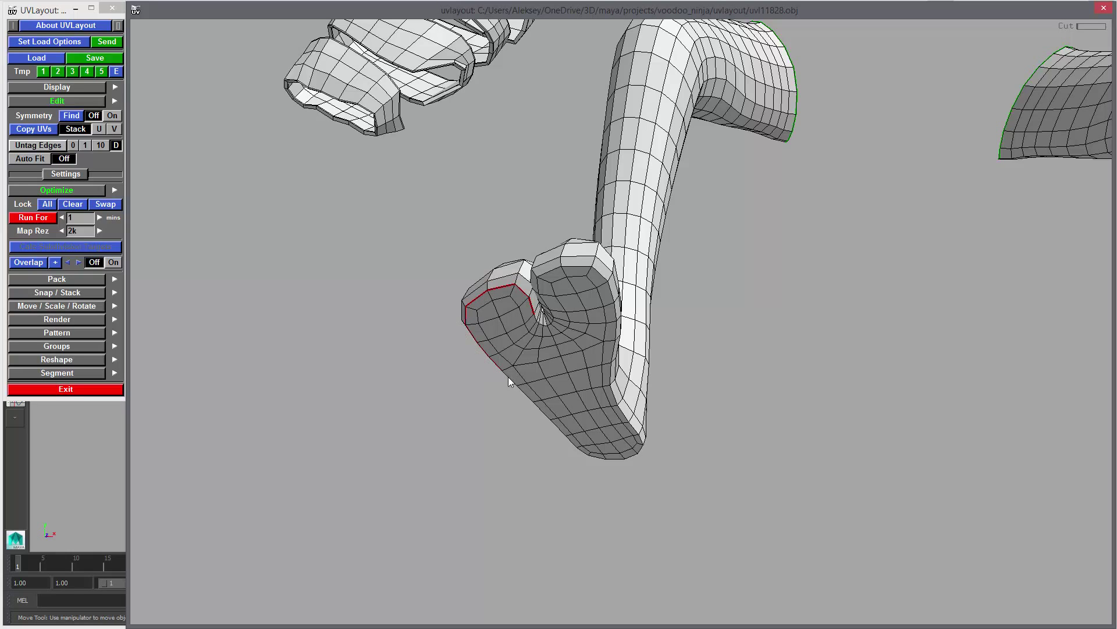
pyautogui.press('w')
pyautogui.moveTo(630, 449); pyautogui.dragTo(567, 322)
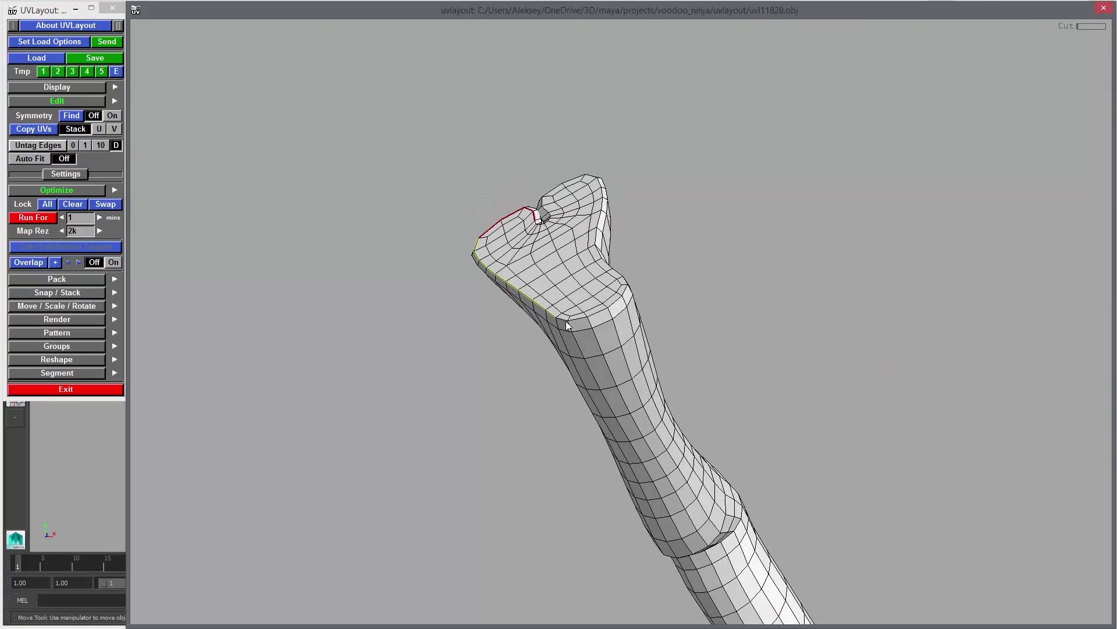
pyautogui.press('c')
pyautogui.press('c')
# Close the cut loop around the first foot's sole along its inner side, the inner toe and the toe cleft.
pyautogui.moveTo(675, 312); pyautogui.dragTo(629, 373)
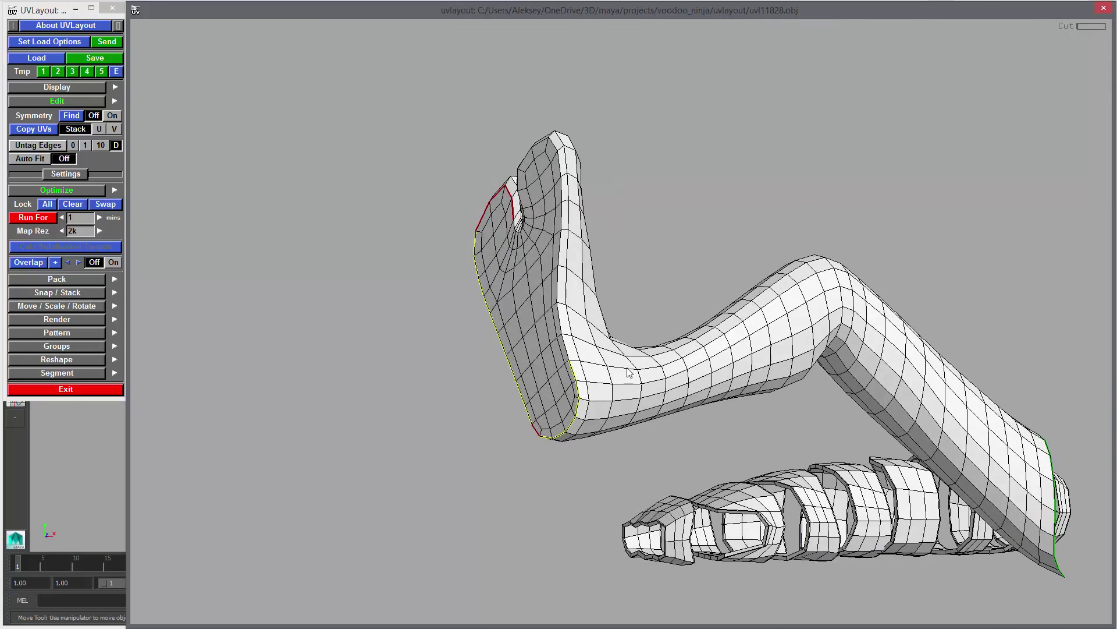
pyautogui.moveTo(602, 282); pyautogui.dragTo(617, 277)
pyautogui.moveTo(544, 249); pyautogui.dragTo(589, 243)
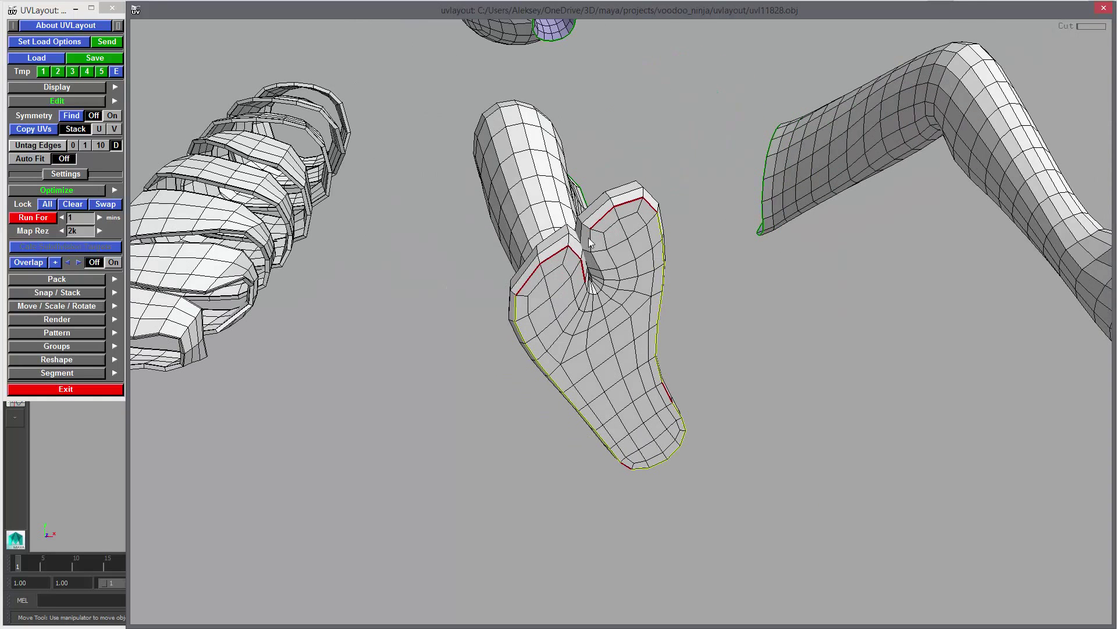
pyautogui.press('c')
pyautogui.moveTo(599, 297); pyautogui.dragTo(654, 411)
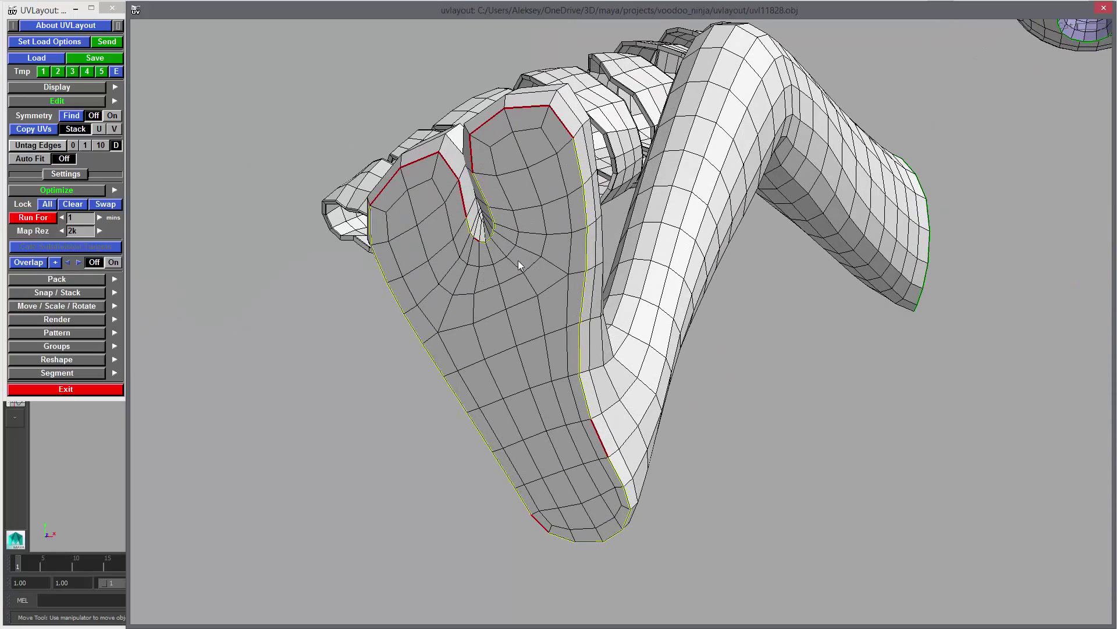
# Detach the first foot's sole along the marked loop, move it aside and drop it into UV space.
pyautogui.moveTo(518, 260); pyautogui.dragTo(550, 359)
pyautogui.press('Return')
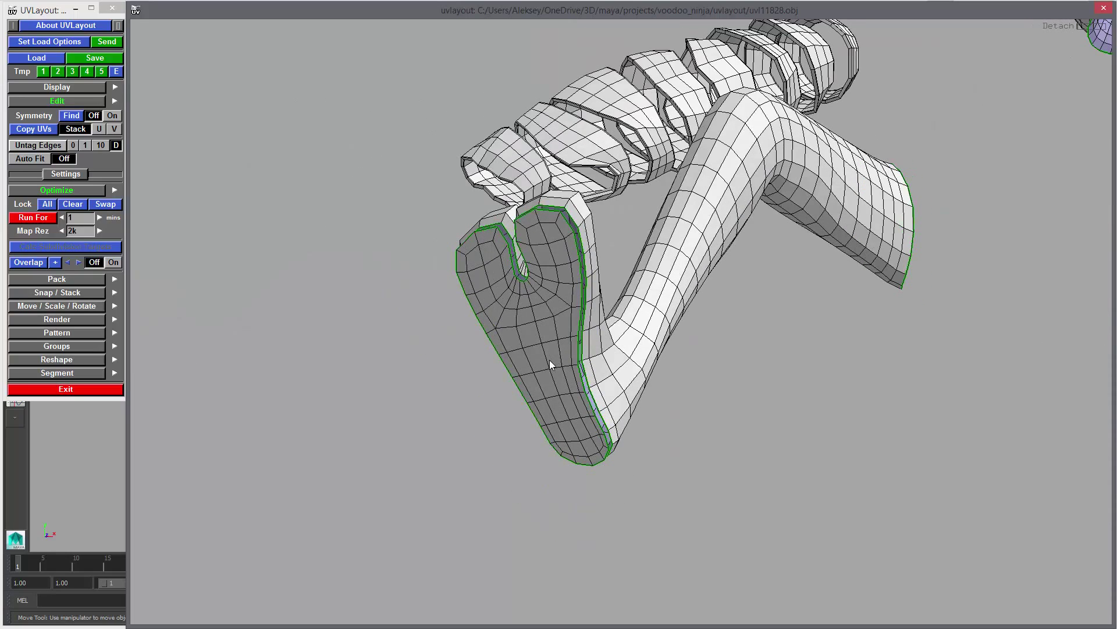
pyautogui.moveTo(560, 344); pyautogui.dragTo(400, 406, button='middle')
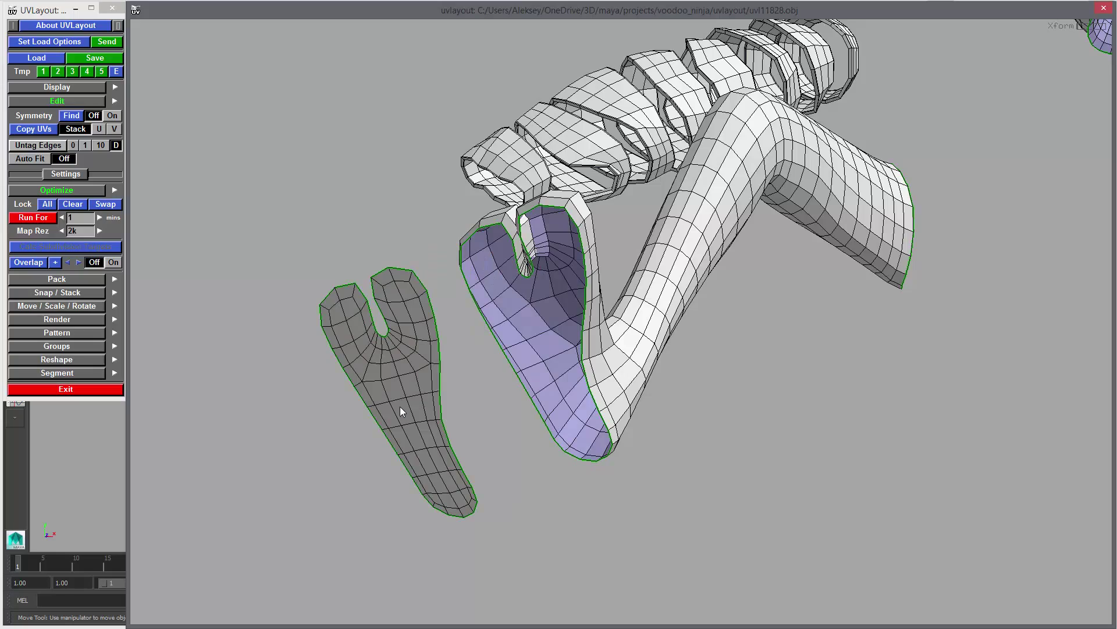
pyautogui.press('d')
# Mark a closed cut loop around the other foot's sole, following both toes, the toe cleft, the sides and the heel.
pyautogui.moveTo(400, 407); pyautogui.dragTo(593, 381)
pyautogui.moveTo(592, 381); pyautogui.dragTo(752, 450, button='right')
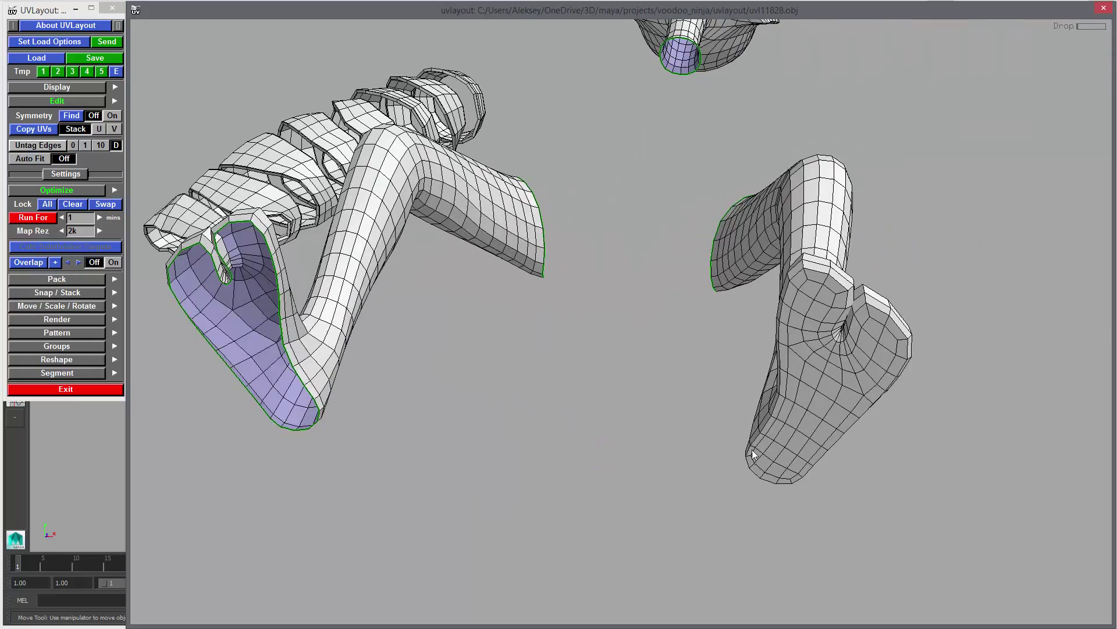
pyautogui.moveTo(774, 295); pyautogui.dragTo(683, 310, button='middle')
pyautogui.press('c')
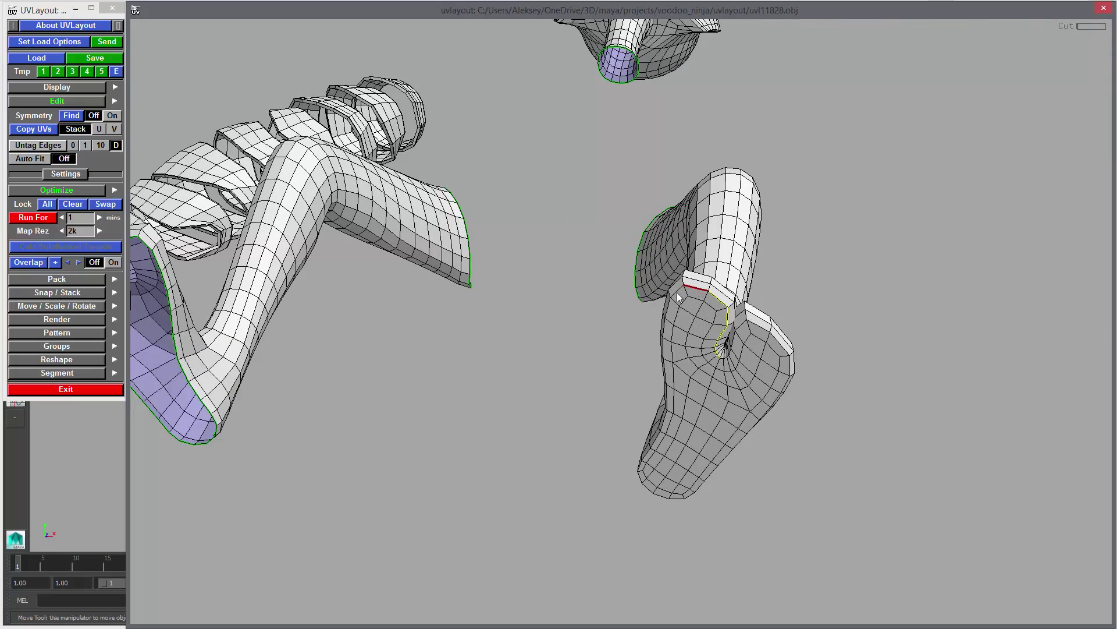
pyautogui.moveTo(725, 383); pyautogui.dragTo(622, 414)
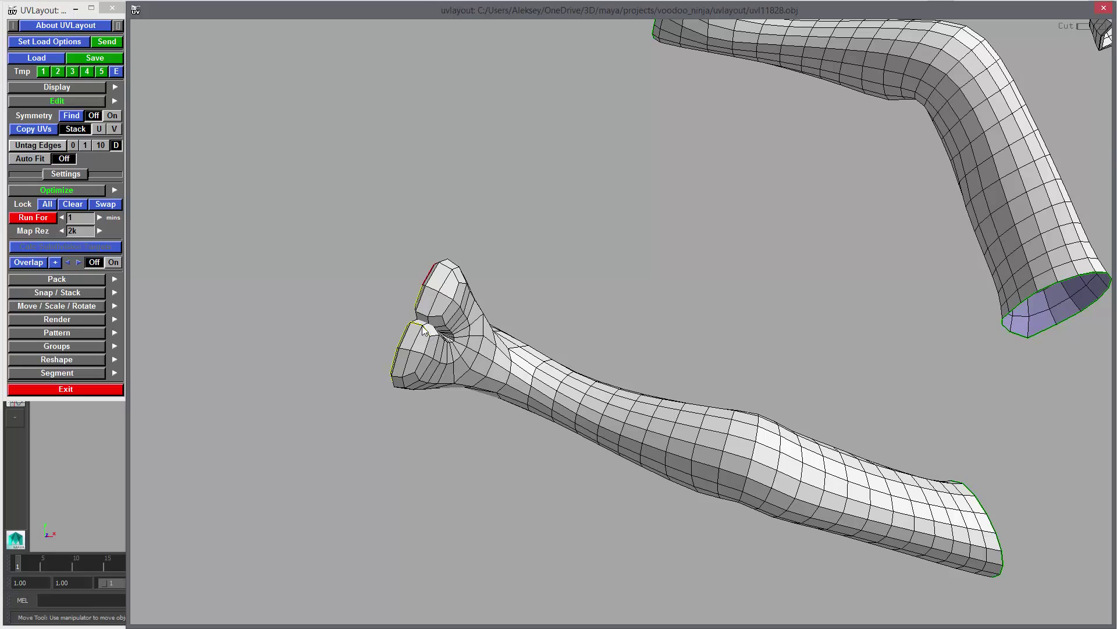
pyautogui.moveTo(463, 386); pyautogui.dragTo(479, 389)
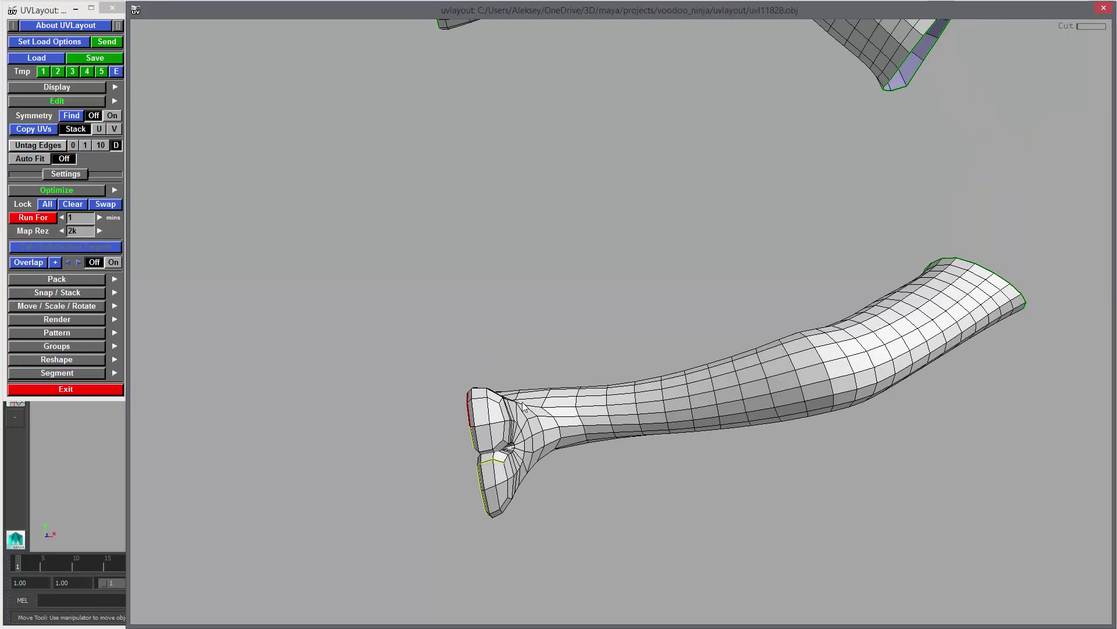
pyautogui.press('w')
pyautogui.moveTo(498, 486); pyautogui.dragTo(659, 410)
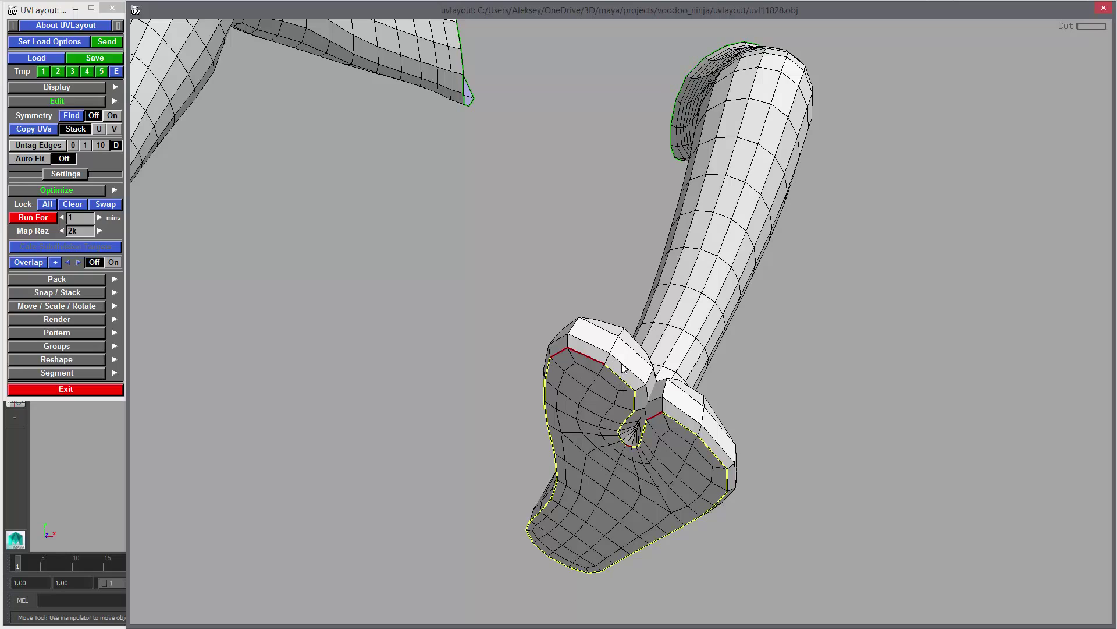
pyautogui.press('c')
pyautogui.press('BackSpace')
pyautogui.moveTo(643, 391); pyautogui.dragTo(665, 402)
# Detach the other foot's sole along its cut loop and drop it into UV space.
pyautogui.press('Return')
pyautogui.moveTo(734, 450); pyautogui.dragTo(671, 397, button='right')
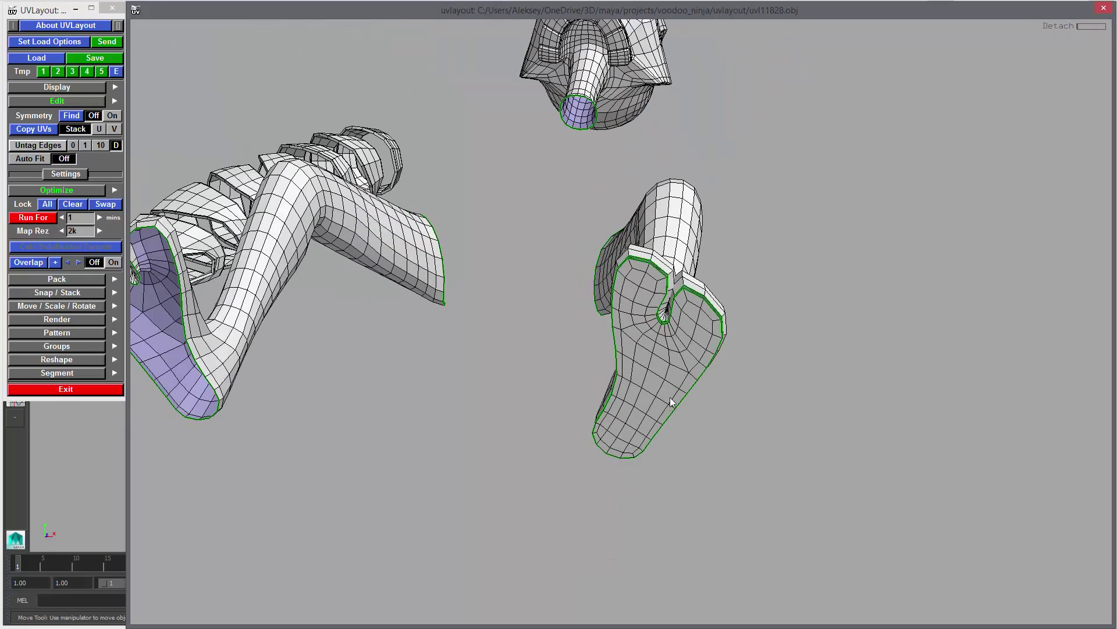
pyautogui.press('d')
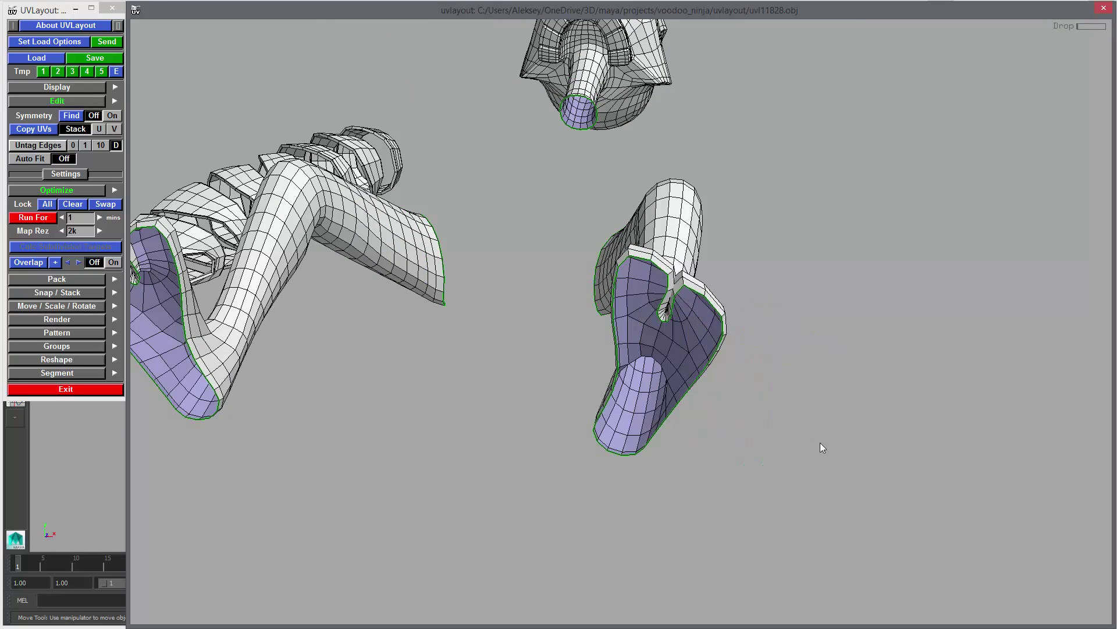
pyautogui.moveTo(820, 442); pyautogui.dragTo(664, 378, button='right')
pyautogui.moveTo(663, 378); pyautogui.dragTo(572, 368)
pyautogui.press('c')
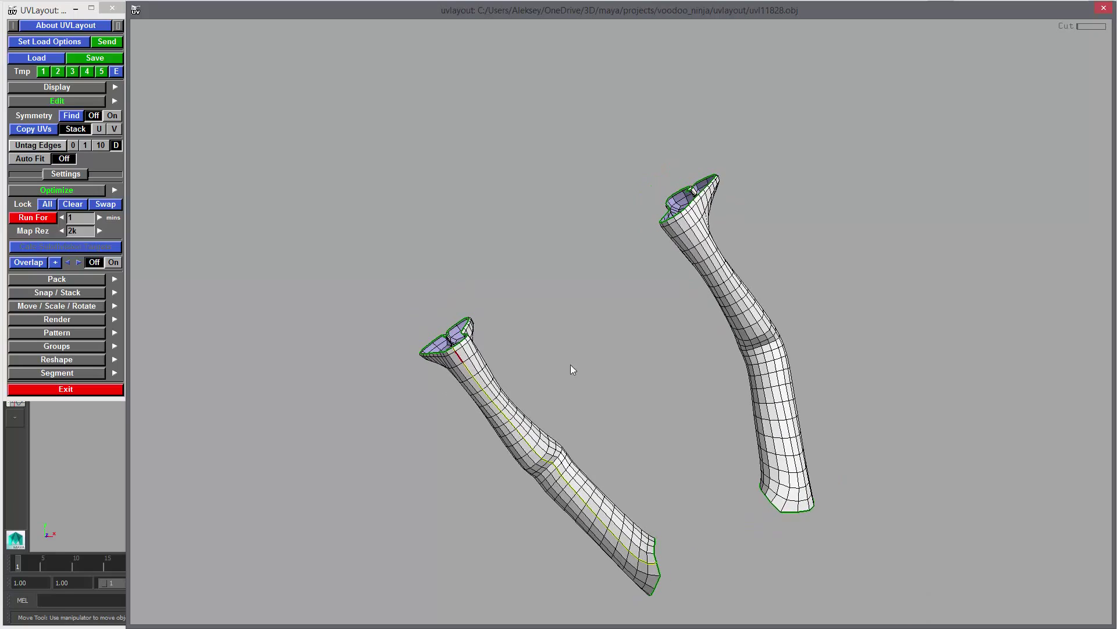
pyautogui.moveTo(684, 265); pyautogui.dragTo(489, 325)
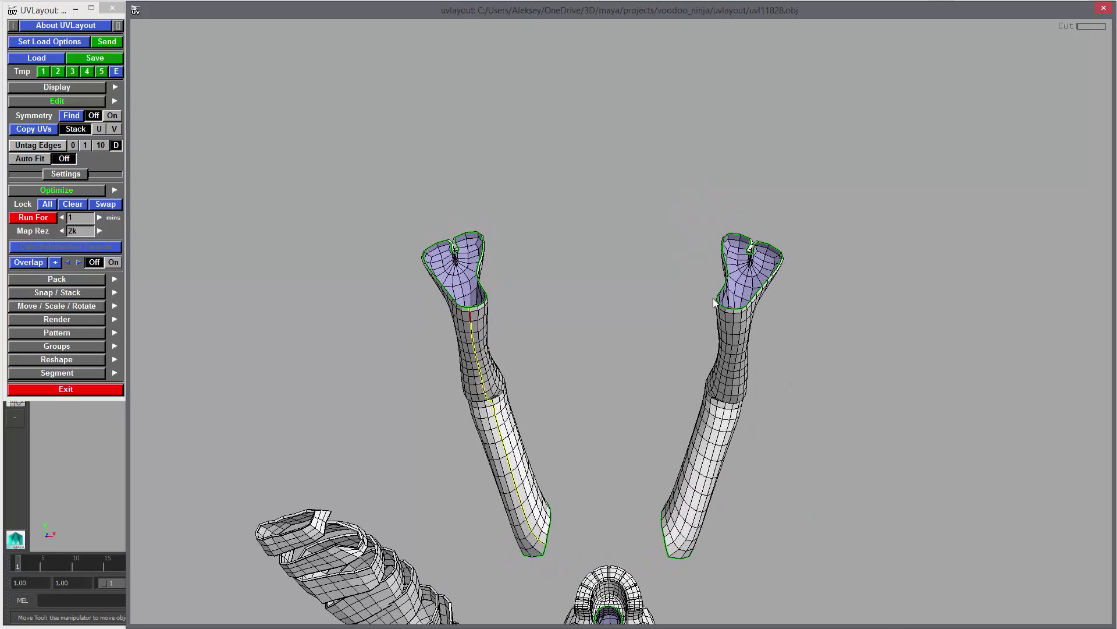
pyautogui.press('c')
pyautogui.moveTo(595, 392); pyautogui.dragTo(535, 454)
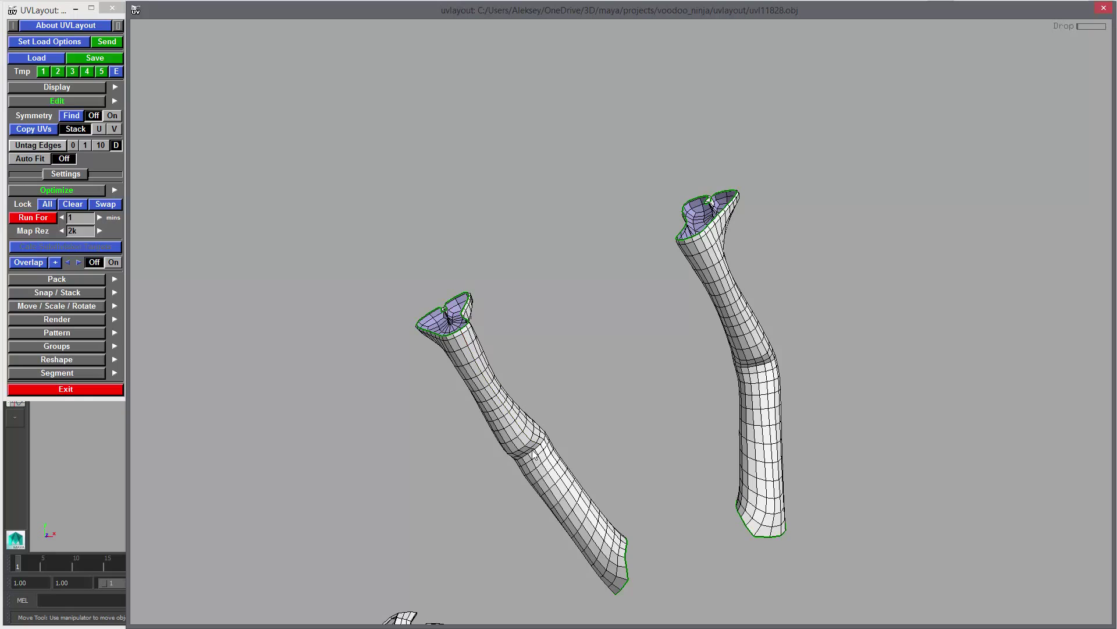
# Mark a lengthwise seam along the back of both legs from heel to hip opening and split each one open.
pyautogui.moveTo(681, 446); pyautogui.dragTo(790, 390)
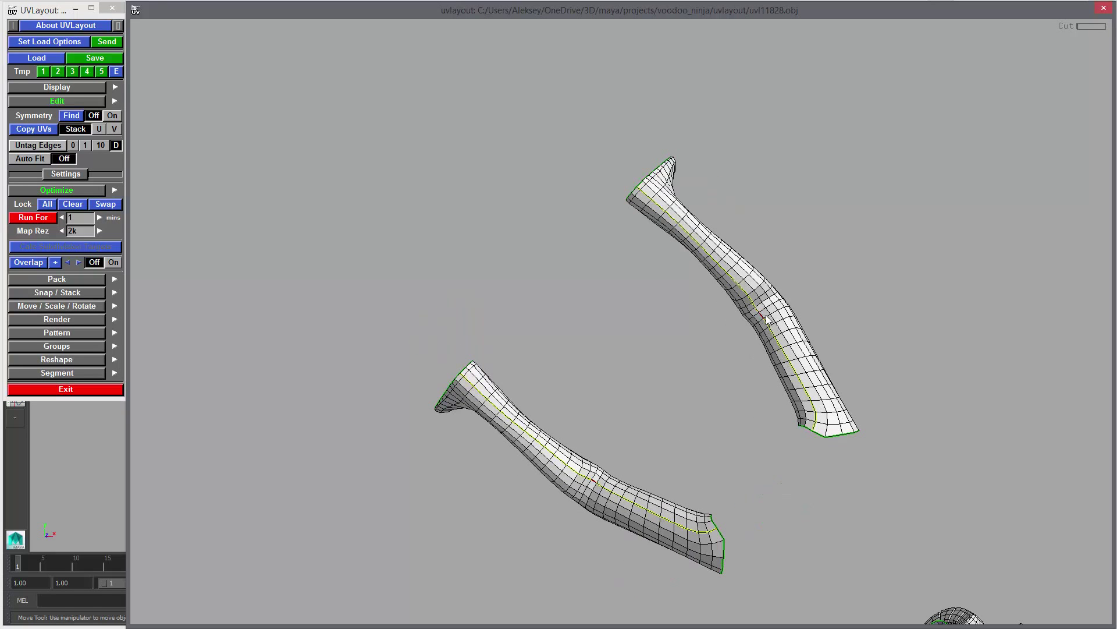
pyautogui.moveTo(768, 320); pyautogui.dragTo(864, 383)
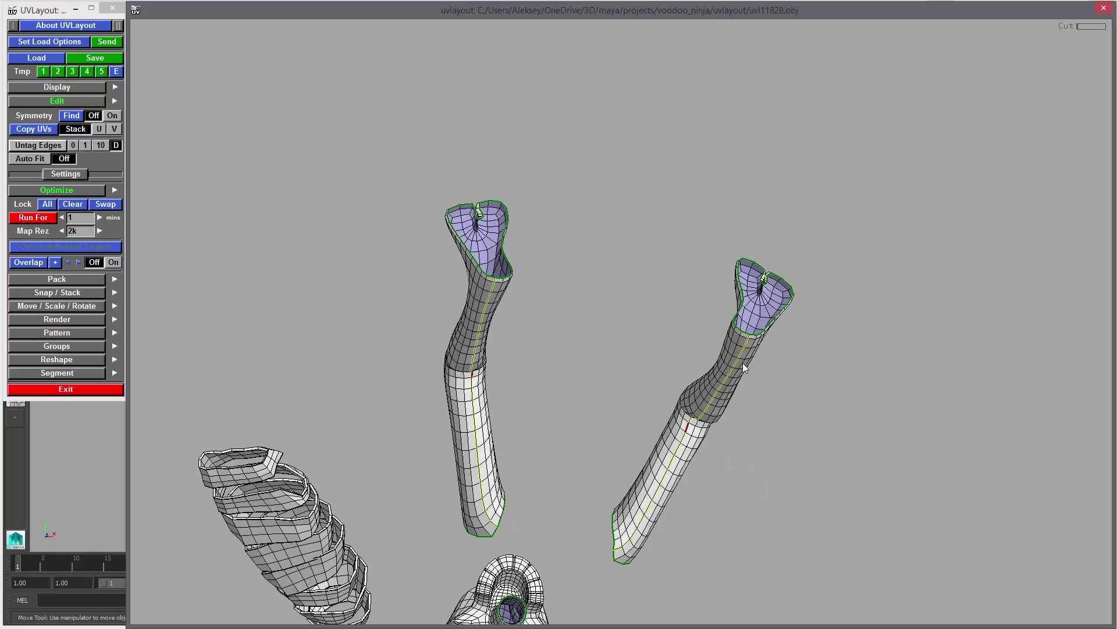
pyautogui.press('Return')
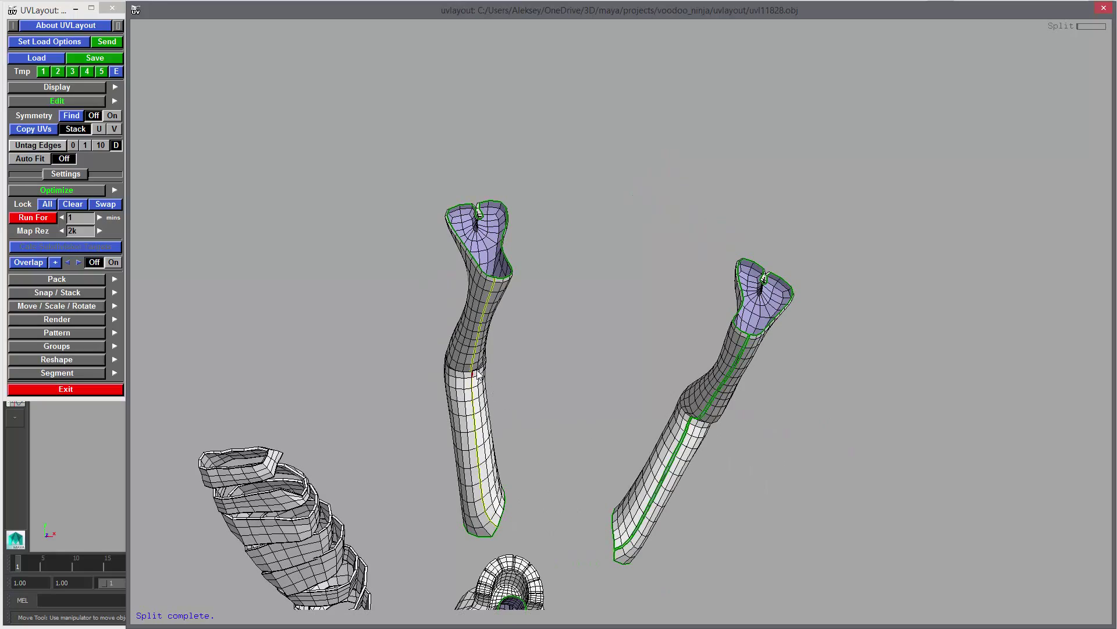
pyautogui.press('Return')
# Mark a cut loop around the ankle of one leg where the foot joins the shin.
pyautogui.moveTo(601, 384); pyautogui.dragTo(670, 375)
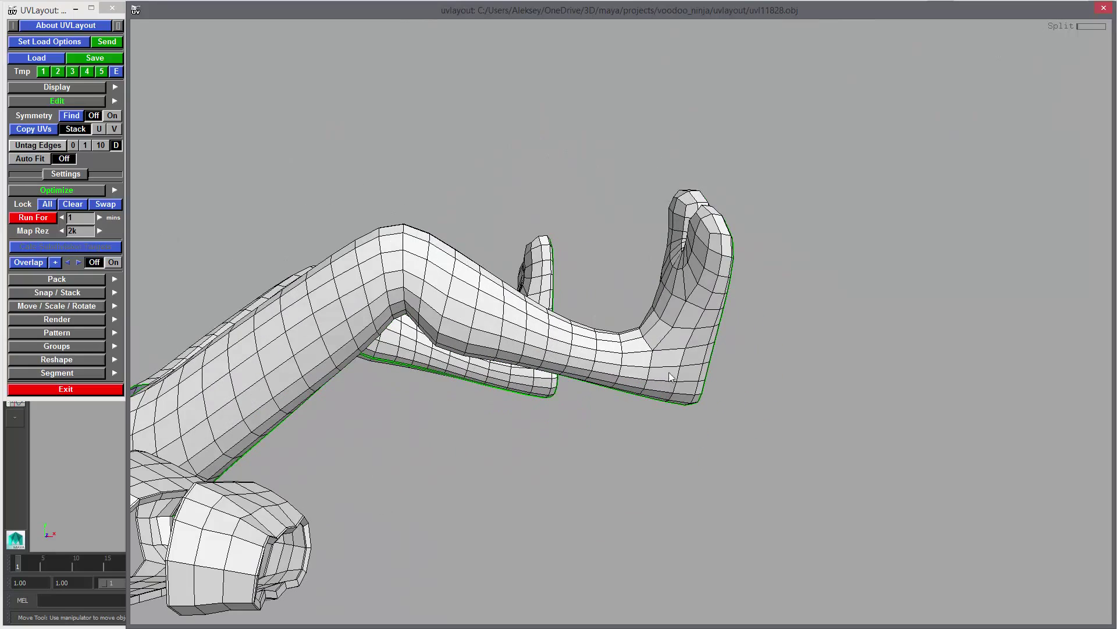
pyautogui.press('c')
pyautogui.press('c')
pyautogui.moveTo(690, 362); pyautogui.dragTo(579, 331)
pyautogui.moveTo(579, 331); pyautogui.dragTo(730, 387, button='right')
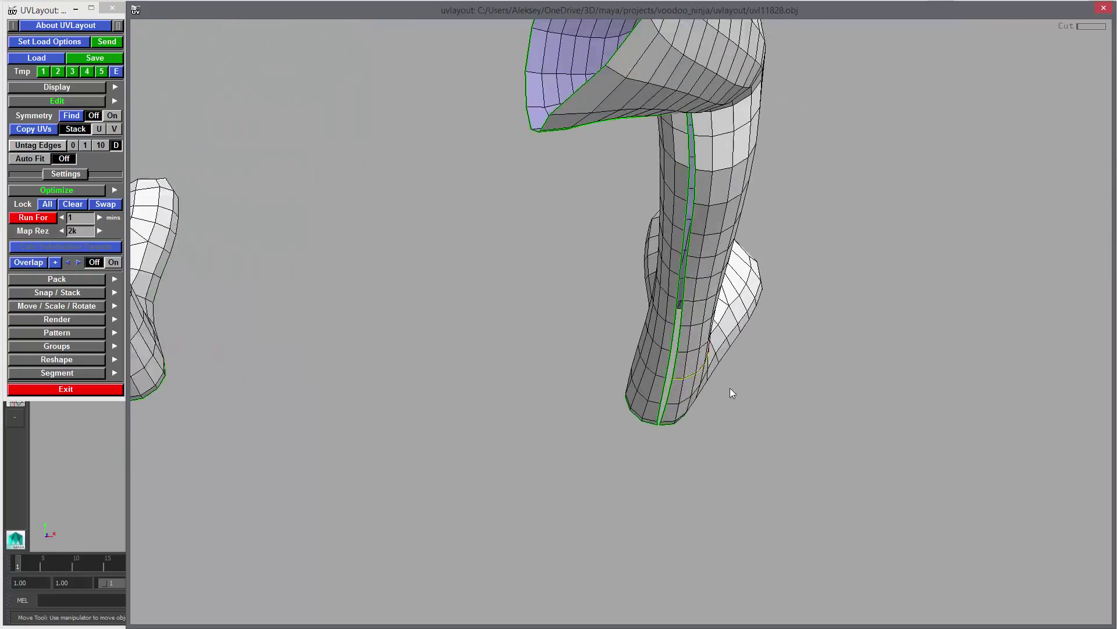
pyautogui.moveTo(730, 387); pyautogui.dragTo(773, 418)
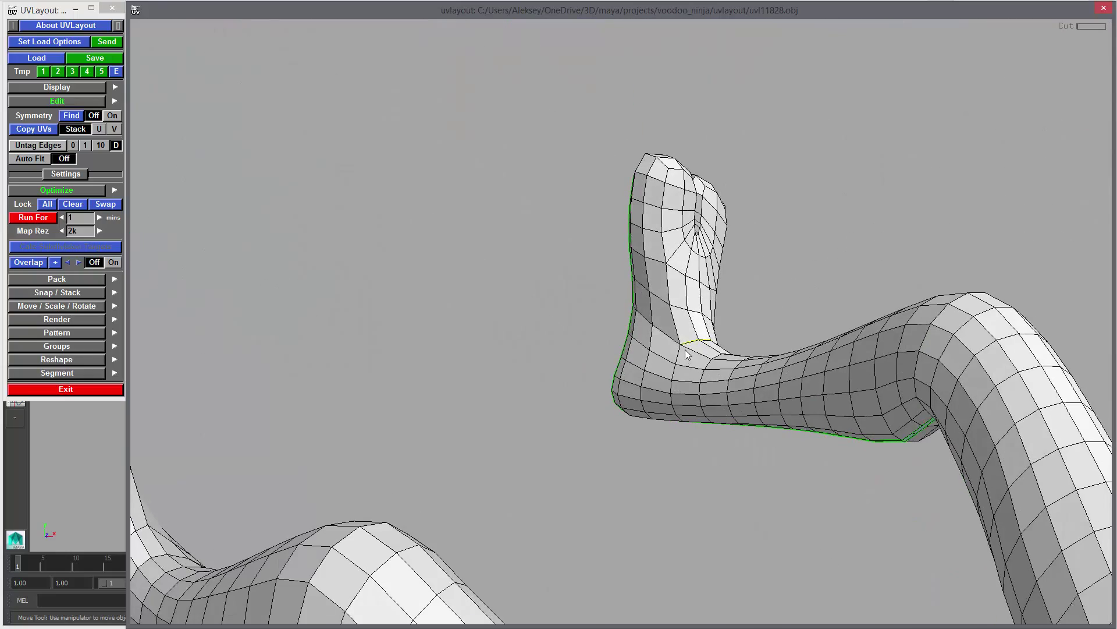
pyautogui.moveTo(692, 372); pyautogui.dragTo(635, 406)
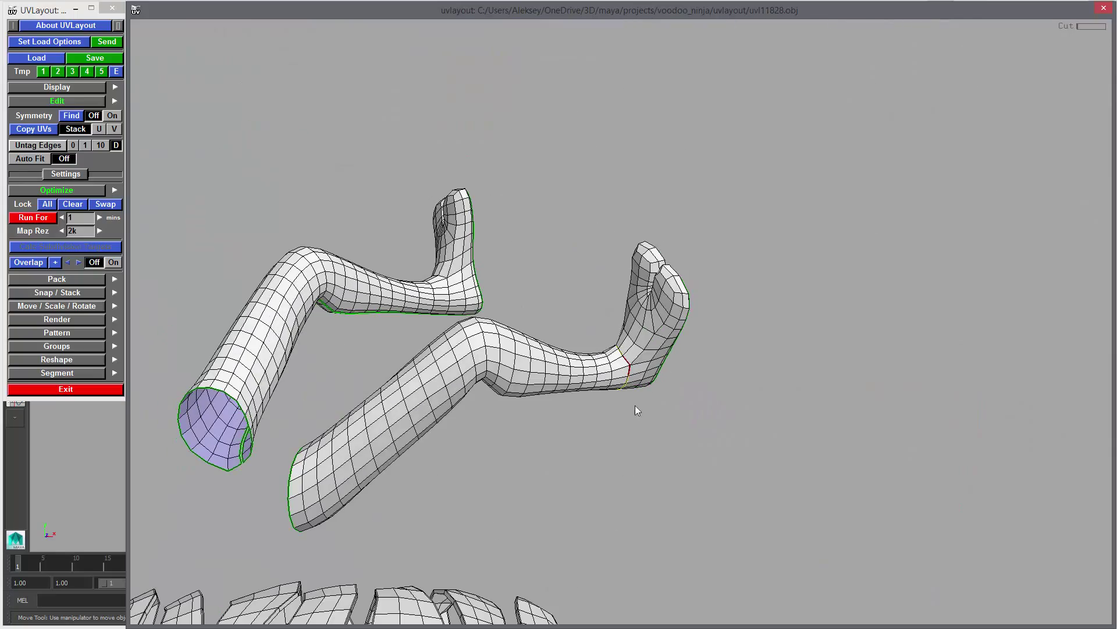
# Detach the foot along the marked ankle loop, move it away from the leg and drop it into UV space.
pyautogui.press('Return')
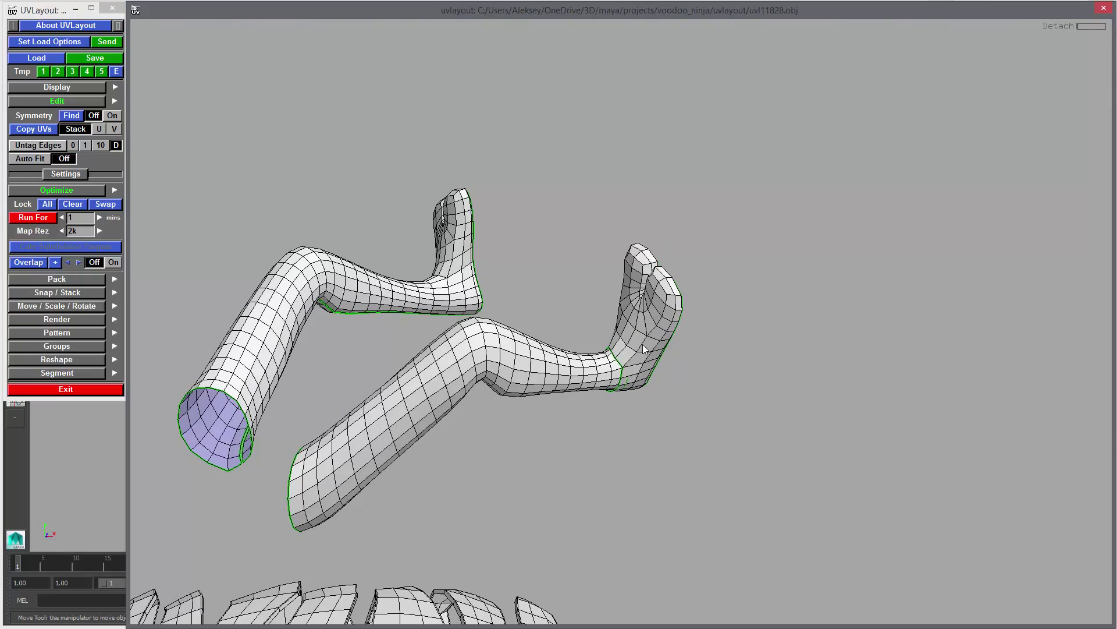
pyautogui.moveTo(651, 357); pyautogui.dragTo(650, 332)
pyautogui.moveTo(649, 331); pyautogui.dragTo(715, 312, button='middle')
pyautogui.moveTo(752, 372); pyautogui.dragTo(712, 298)
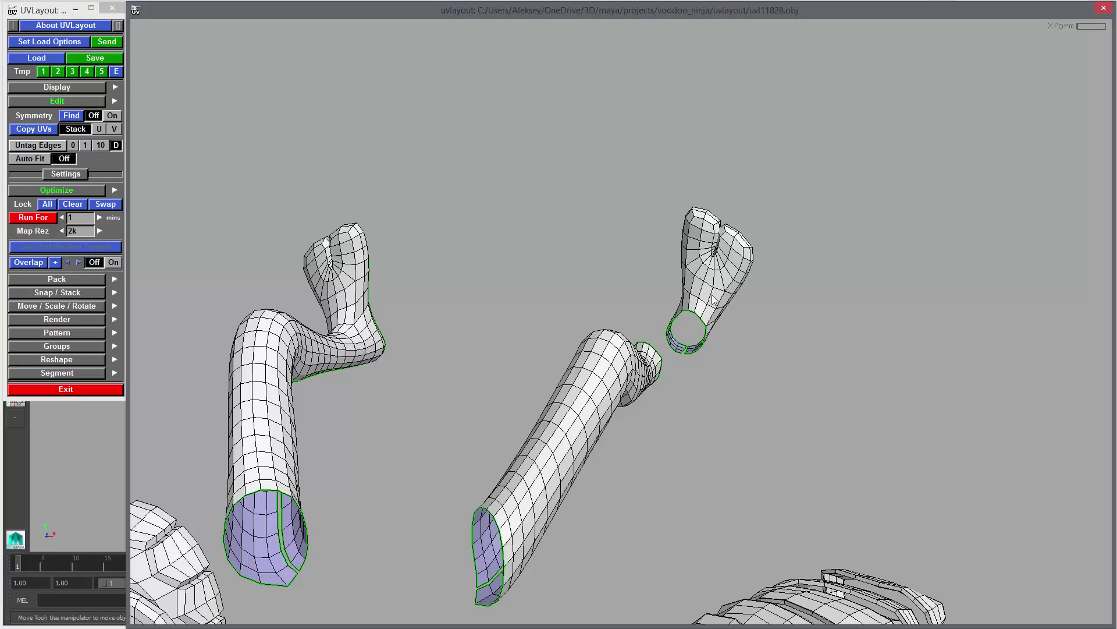
pyautogui.press('d')
# Mark a cut loop around the other leg's ankle and detach the foot from the shin.
pyautogui.moveTo(417, 369); pyautogui.dragTo(609, 337)
pyautogui.press('c')
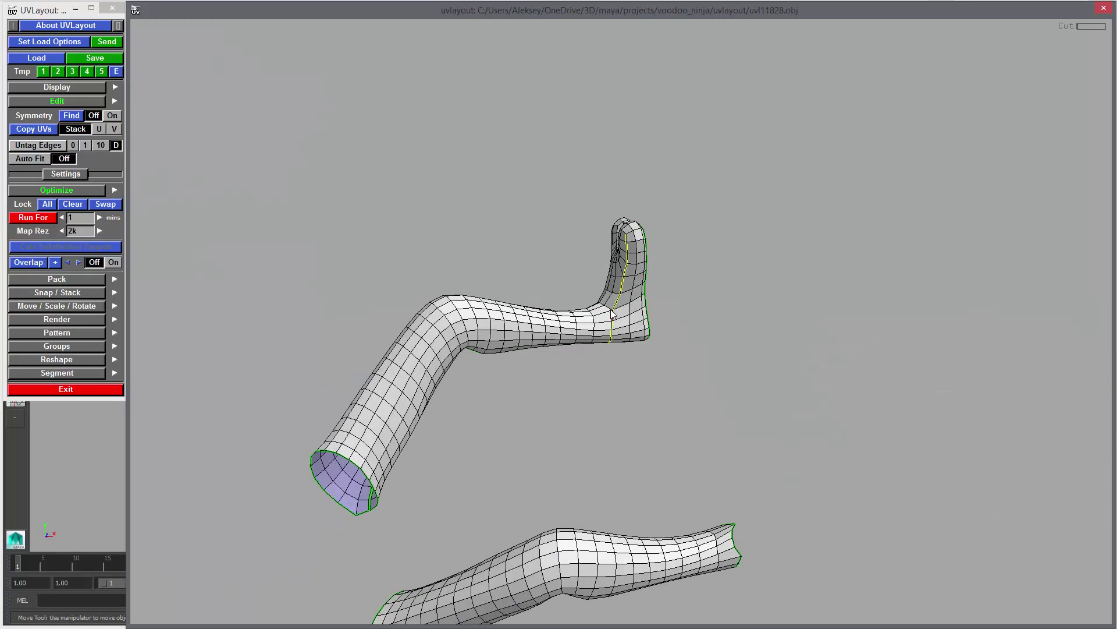
pyautogui.moveTo(611, 314); pyautogui.dragTo(602, 361)
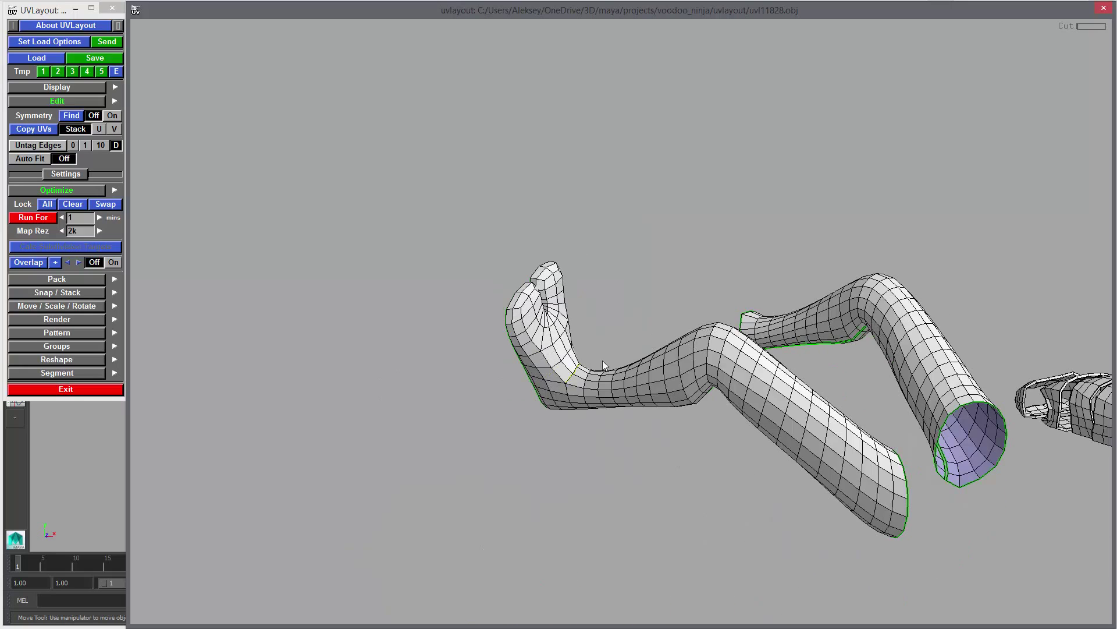
pyautogui.press('Return')
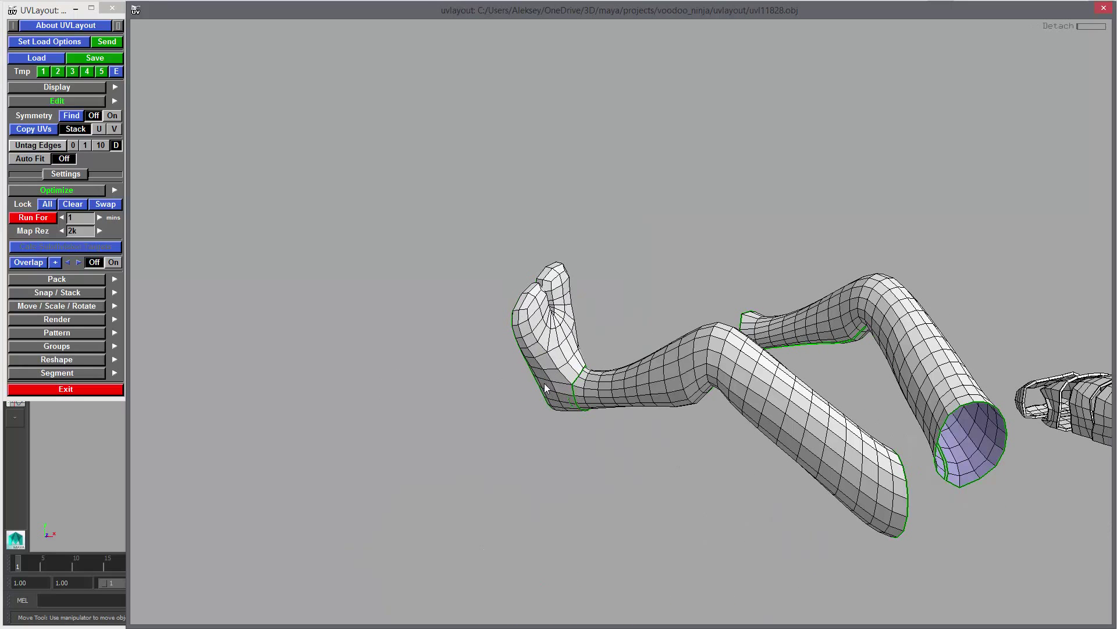
# Drop the detached foot and both split legs into UV space.
pyautogui.press('d')
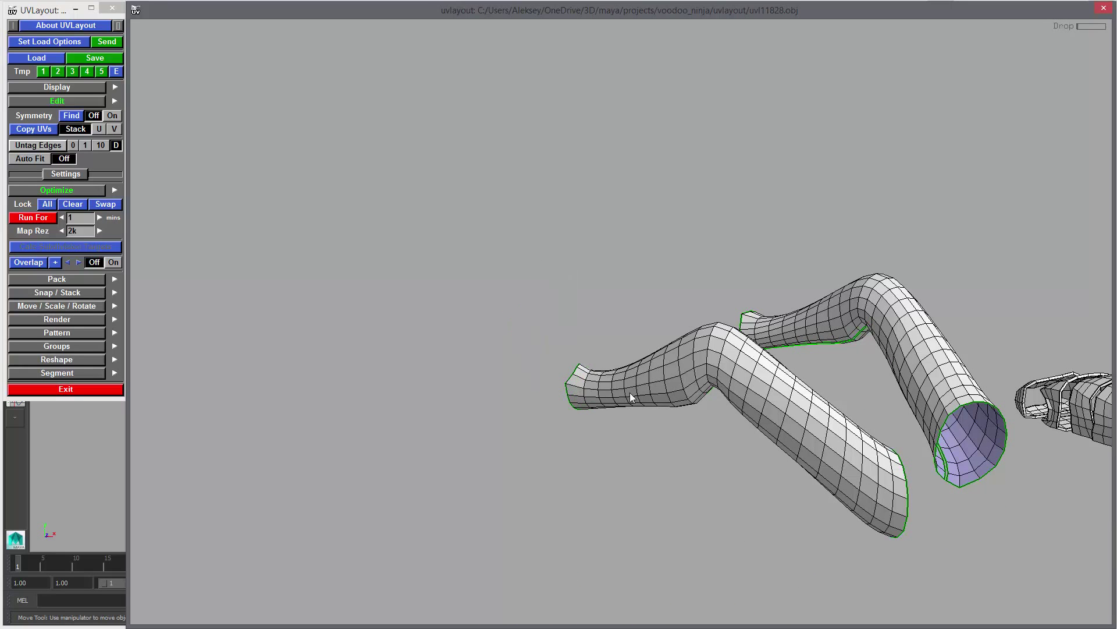
pyautogui.press('d')
pyautogui.press('d')
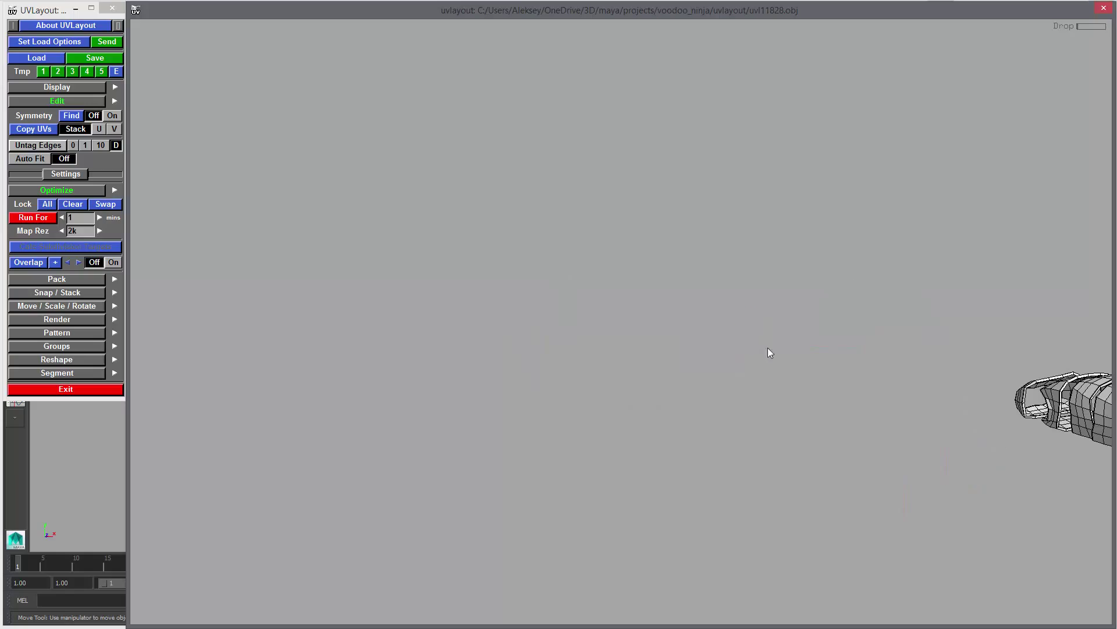
# Start a cut along the inner rim edge of the wrap band at the far end of the bandage row.
pyautogui.moveTo(767, 348); pyautogui.dragTo(675, 423)
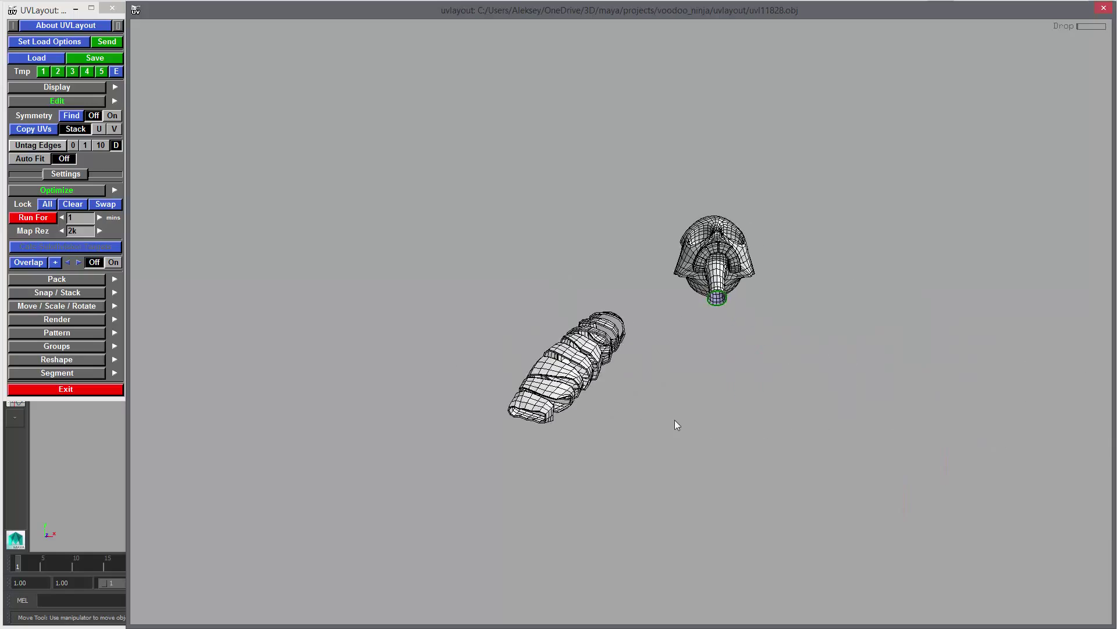
pyautogui.moveTo(675, 423); pyautogui.dragTo(731, 355, button='right')
pyautogui.moveTo(731, 355); pyautogui.dragTo(879, 277, button='middle')
pyautogui.moveTo(879, 276); pyautogui.dragTo(826, 464, button='right')
pyautogui.moveTo(827, 464); pyautogui.dragTo(630, 338)
pyautogui.moveTo(630, 339); pyautogui.dragTo(660, 443, button='right')
pyautogui.moveTo(660, 442); pyautogui.dragTo(538, 300)
pyautogui.press('c')
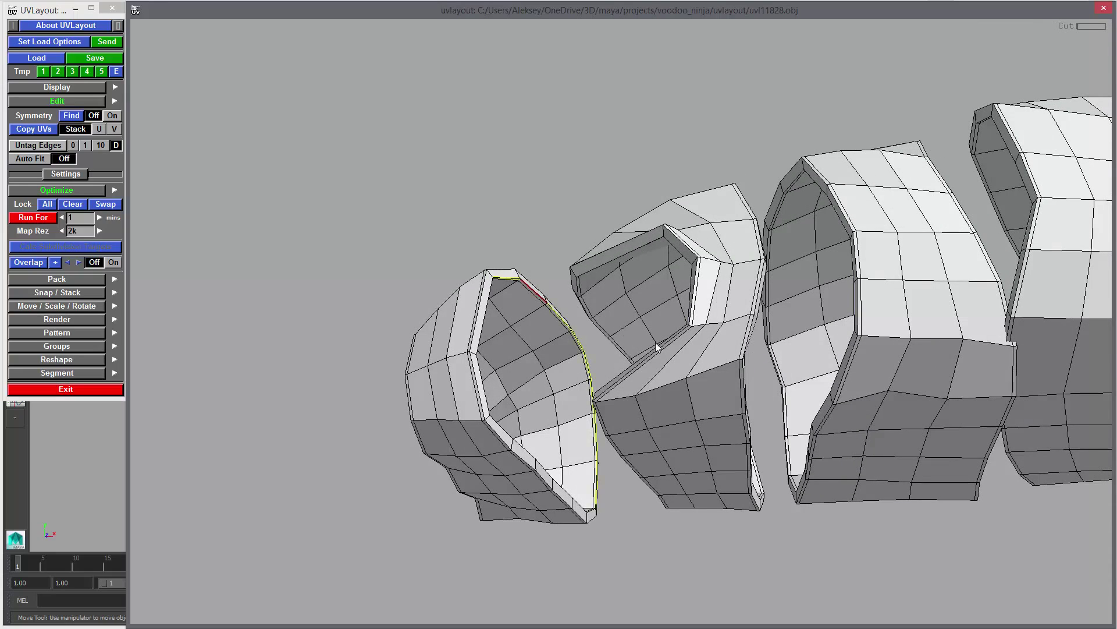
# Complete the cut loop around the inner rim of the end wrap band.
pyautogui.moveTo(656, 345)
pyautogui.mouseDown()
pyautogui.moveTo(669, 373)
pyautogui.moveTo(646, 355)
pyautogui.mouseUp()
pyautogui.moveTo(507, 431); pyautogui.dragTo(429, 440)
pyautogui.press('c')
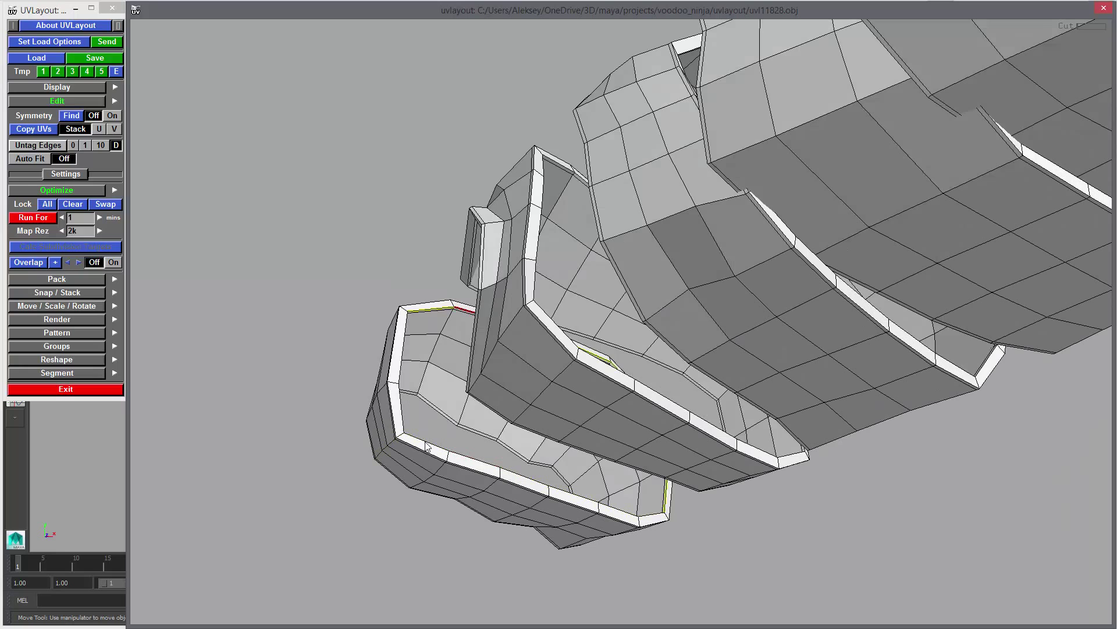
pyautogui.moveTo(514, 504); pyautogui.dragTo(509, 530)
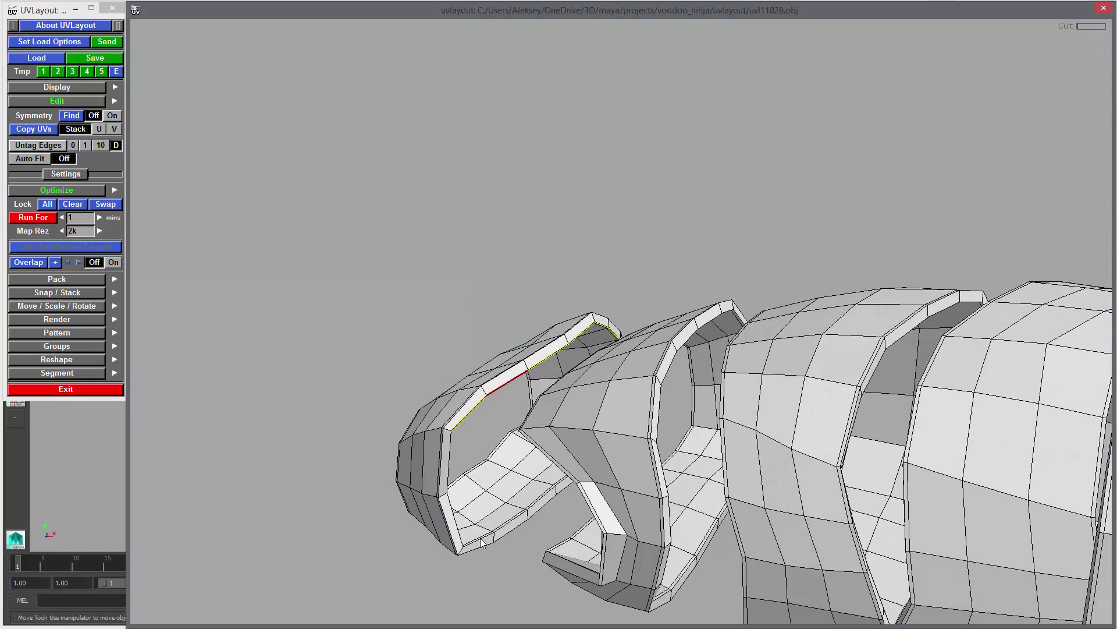
pyautogui.press('c')
pyautogui.press('w')
pyautogui.press('c')
# Mark cut loops around the inner rims of the second and third wrap bands.
pyautogui.moveTo(514, 527); pyautogui.dragTo(504, 487)
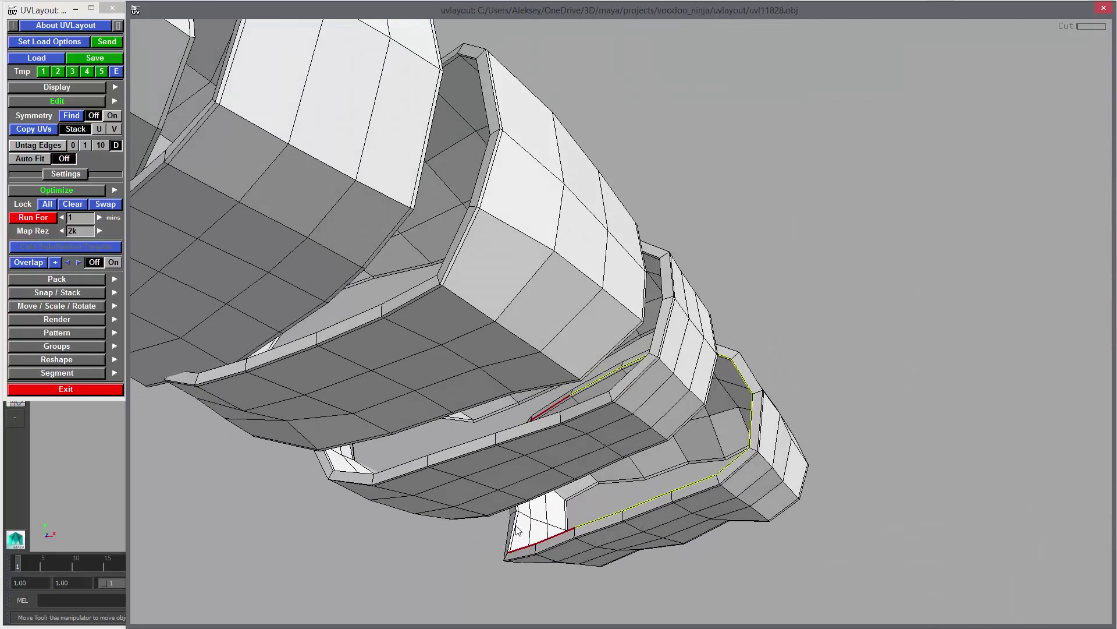
pyautogui.moveTo(597, 526); pyautogui.dragTo(700, 347)
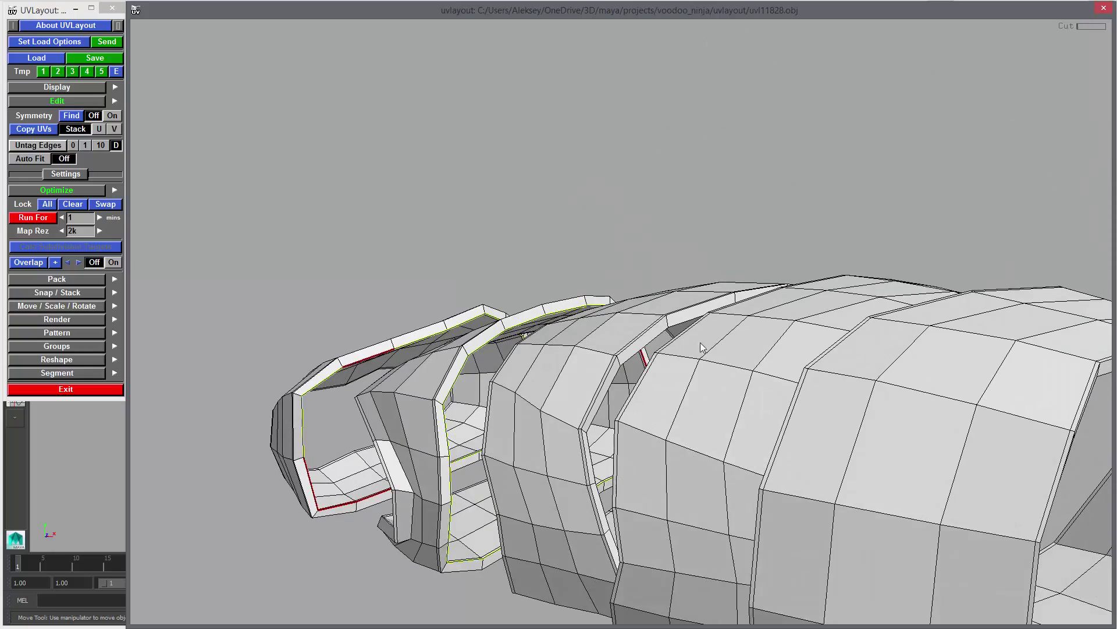
pyautogui.press('c')
pyautogui.moveTo(701, 413); pyautogui.dragTo(643, 421)
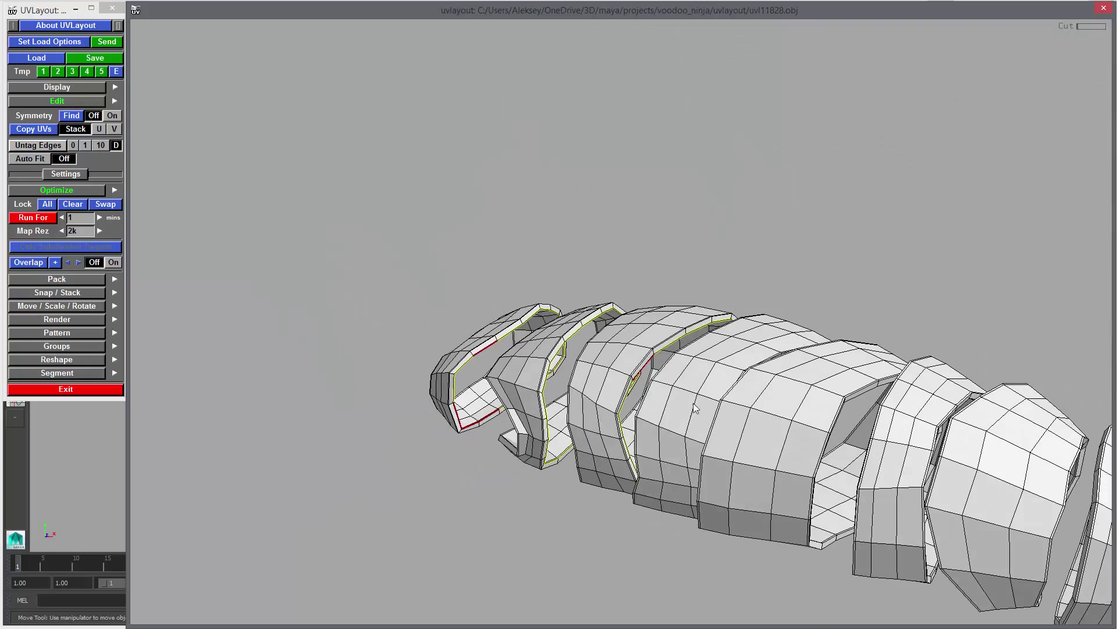
# Move the fourth wrap band away from the row and mark a cut loop around its inner rim.
pyautogui.moveTo(694, 403); pyautogui.dragTo(838, 237, button='middle')
pyautogui.moveTo(837, 237); pyautogui.dragTo(799, 318)
pyautogui.moveTo(799, 318); pyautogui.dragTo(580, 489, button='right')
pyautogui.press('c')
pyautogui.moveTo(580, 489); pyautogui.dragTo(533, 296, button='middle')
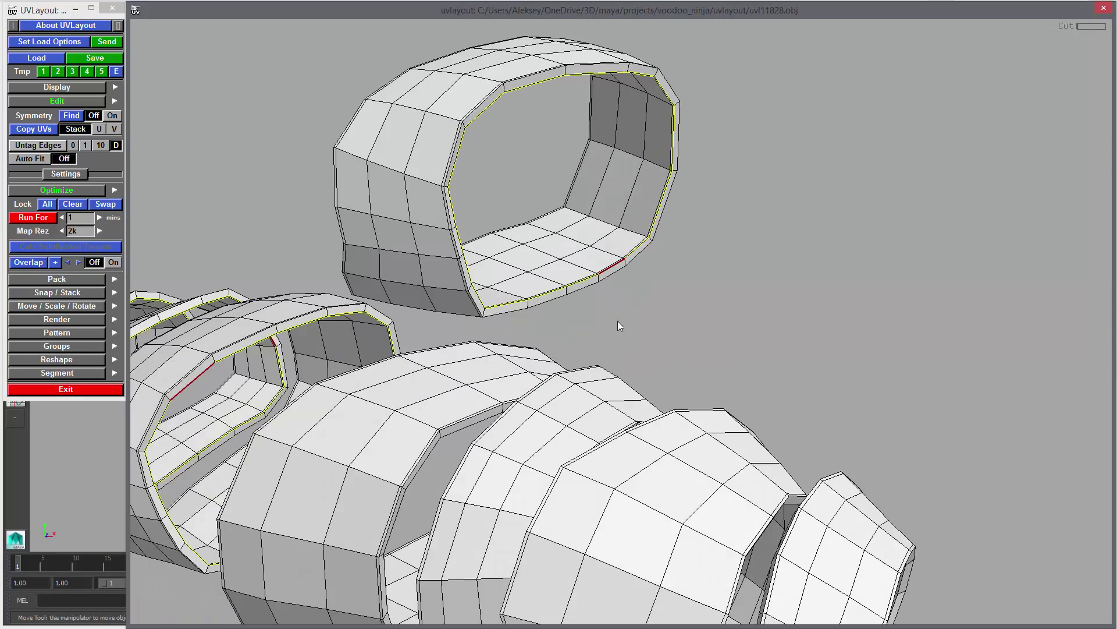
# Move the fifth wrap band beside the fourth and mark a cut loop around its inner rim.
pyautogui.moveTo(326, 559); pyautogui.dragTo(821, 264, button='middle')
pyautogui.moveTo(722, 326); pyautogui.dragTo(494, 386, button='middle')
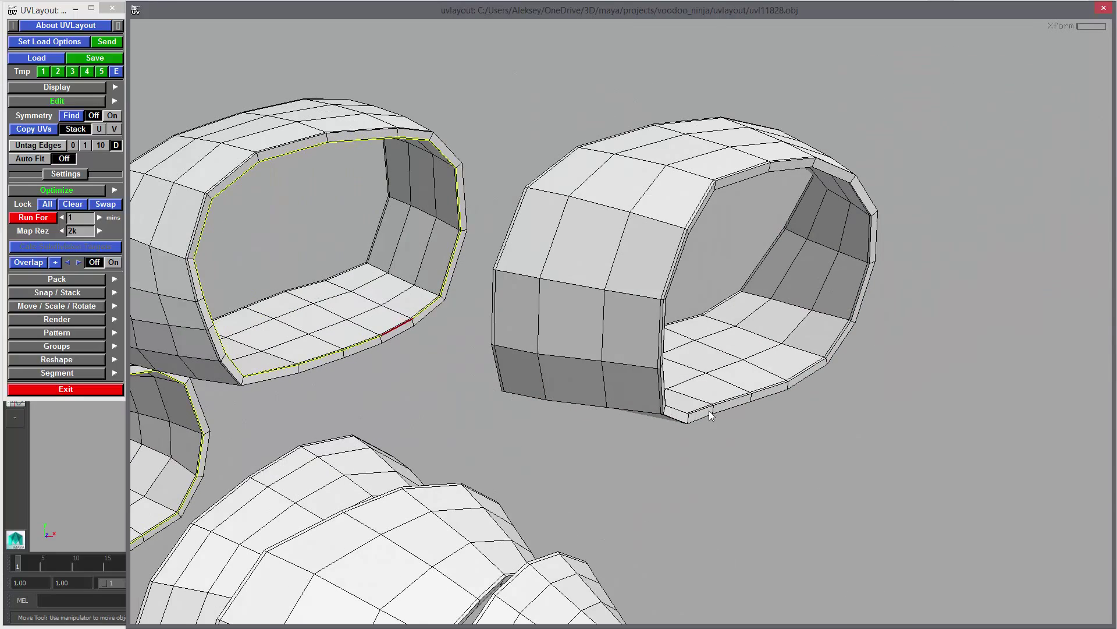
pyautogui.press('c')
pyautogui.moveTo(723, 413); pyautogui.dragTo(491, 418, button='right')
pyautogui.moveTo(491, 418); pyautogui.dragTo(429, 400)
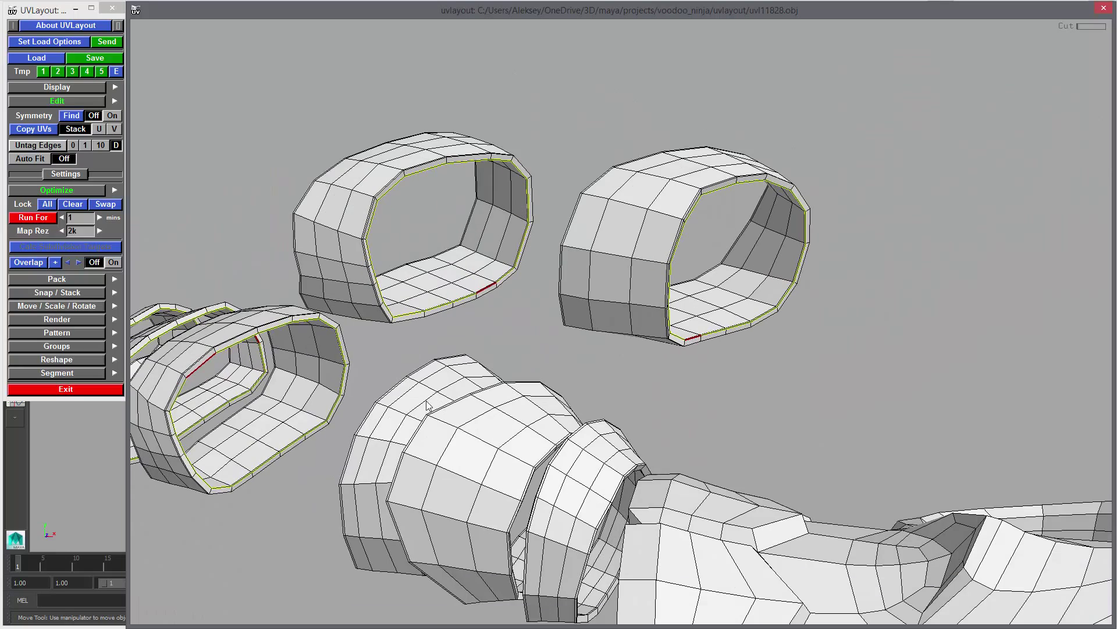
# Shift the sixth wrap band clear of its neighbours and mark a cut loop around its inner rim.
pyautogui.press('space')
pyautogui.moveTo(396, 332); pyautogui.dragTo(376, 312, button='middle')
pyautogui.press('c')
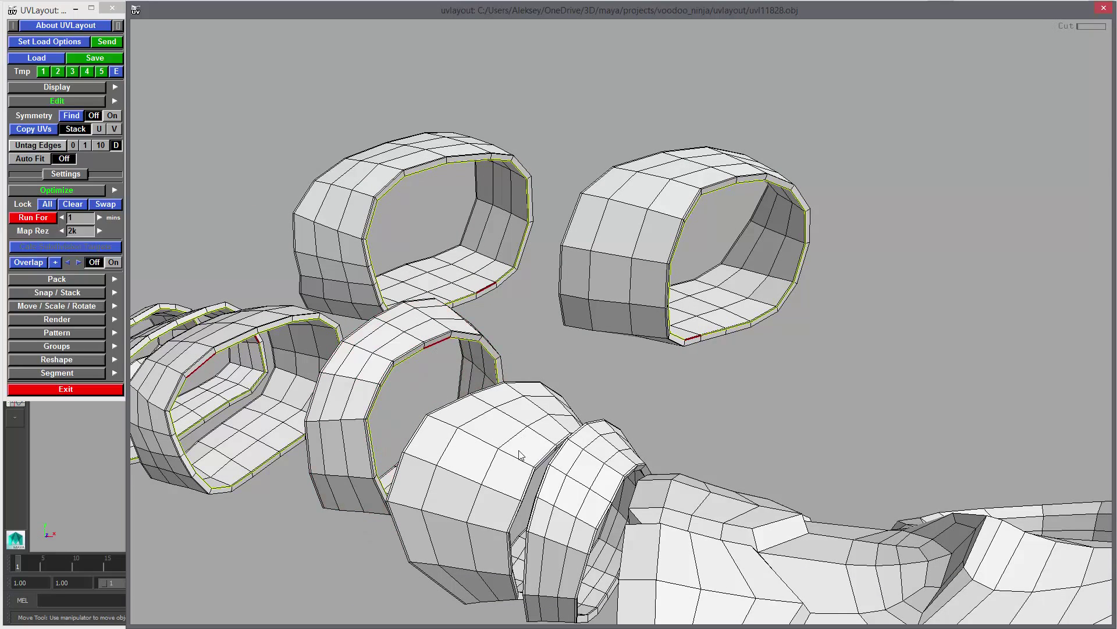
# Pull the seventh wrap band out of the row and mark a cut loop around its inner rim.
pyautogui.press('space')
pyautogui.moveTo(536, 435); pyautogui.dragTo(842, 344, button='middle')
pyautogui.moveTo(842, 344); pyautogui.dragTo(819, 439)
pyautogui.moveTo(819, 439); pyautogui.dragTo(669, 437, button='middle')
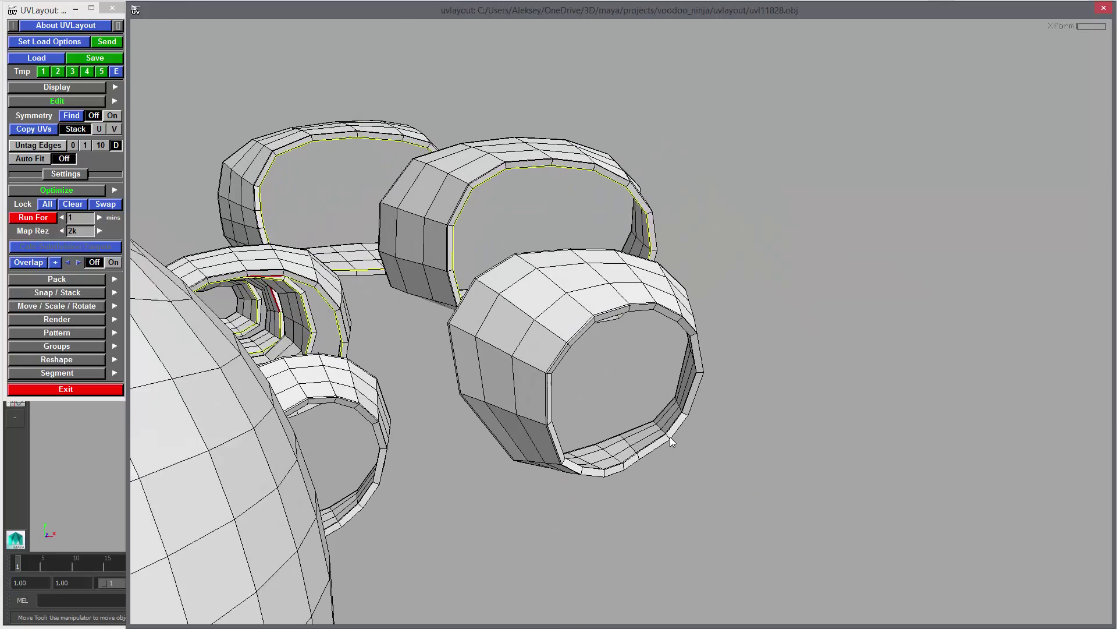
pyautogui.moveTo(669, 436); pyautogui.dragTo(660, 461, button='right')
pyautogui.press('c')
# Mark a cut loop around the inner rim of the last wrap band.
pyautogui.moveTo(625, 460); pyautogui.dragTo(509, 457, button='middle')
pyautogui.moveTo(507, 453); pyautogui.dragTo(599, 427, button='right')
pyautogui.moveTo(600, 427); pyautogui.dragTo(693, 285, button='middle')
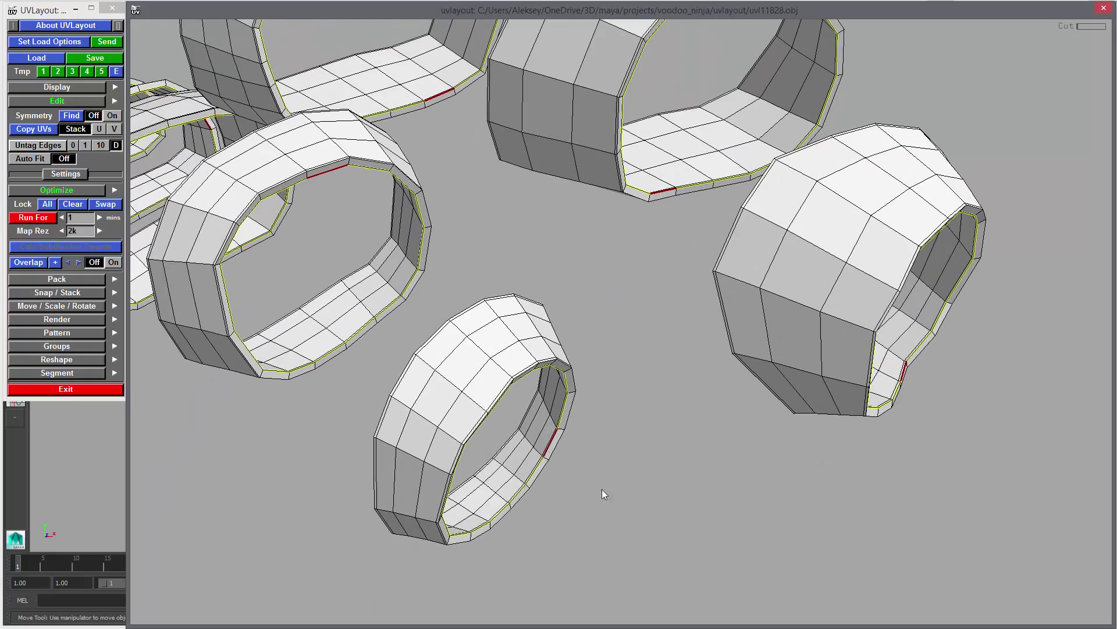
pyautogui.moveTo(603, 492); pyautogui.dragTo(653, 368, button='middle')
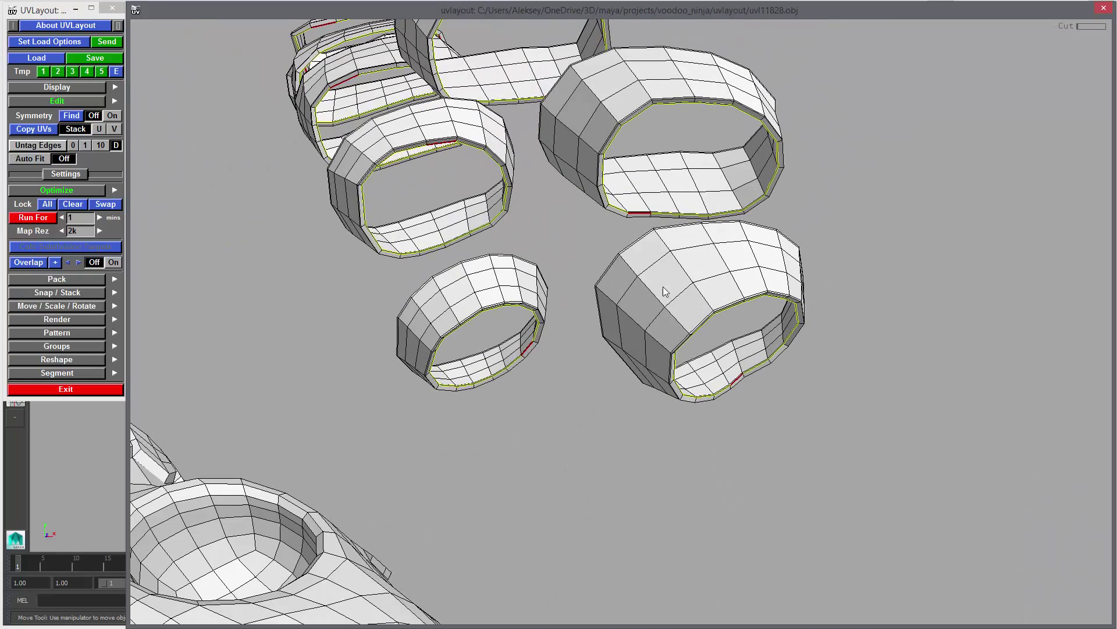
# Split all eight wrap bands along their marked inner rim loops.
pyautogui.press('Return')
pyautogui.press('Return')
pyautogui.press('Return')
pyautogui.press('Return')
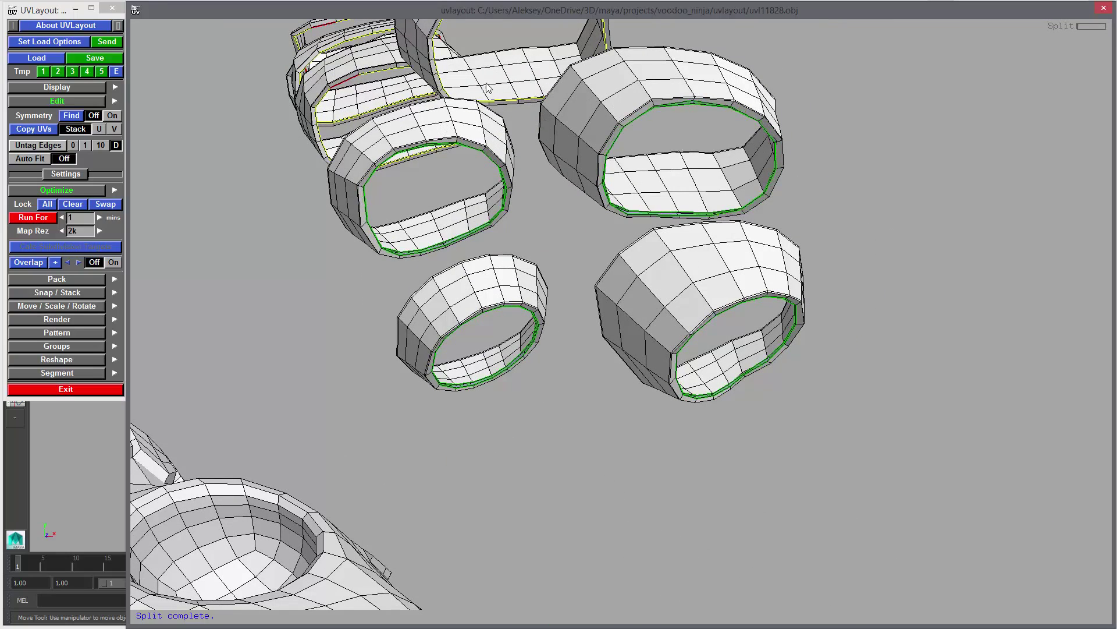
pyautogui.press('Return')
pyautogui.press('Return')
pyautogui.press('Return')
pyautogui.press('Return')
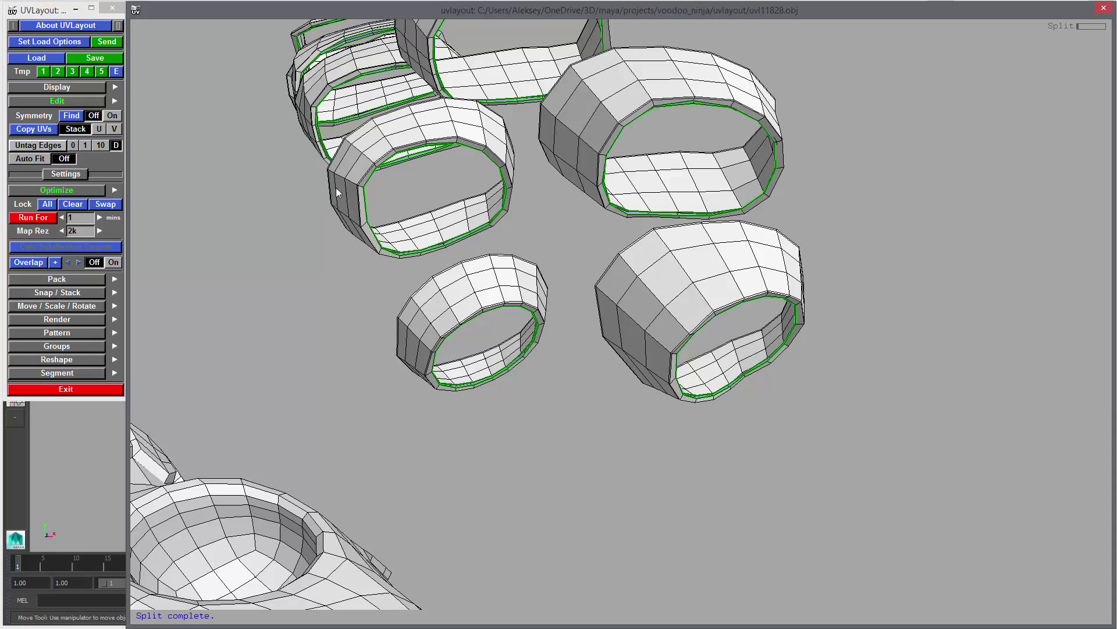
# Mark a crosswise seam over the outer width of the wrap bands, placed low on one side of each ring.
pyautogui.moveTo(336, 191); pyautogui.dragTo(424, 235)
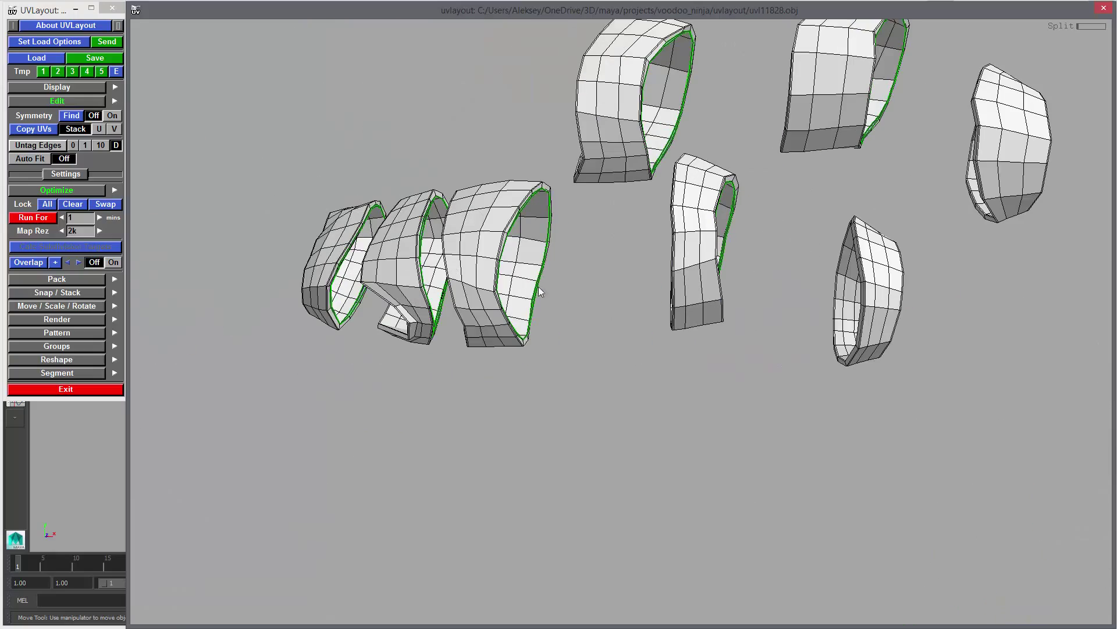
pyautogui.moveTo(423, 271); pyautogui.dragTo(571, 283, button='middle')
pyautogui.moveTo(555, 302)
pyautogui.mouseDown()
pyautogui.moveTo(563, 281)
pyautogui.moveTo(648, 241)
pyautogui.moveTo(556, 251)
pyautogui.moveTo(472, 333)
pyautogui.moveTo(580, 314)
pyautogui.moveTo(638, 339)
pyautogui.moveTo(556, 281)
pyautogui.mouseUp()
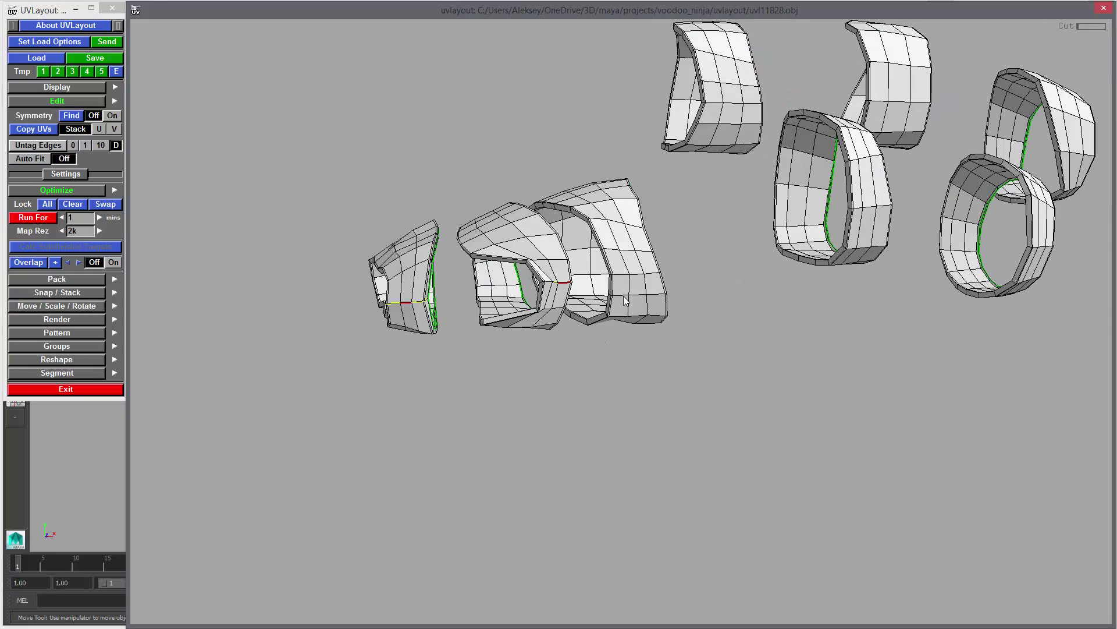
pyautogui.moveTo(710, 307); pyautogui.dragTo(637, 270)
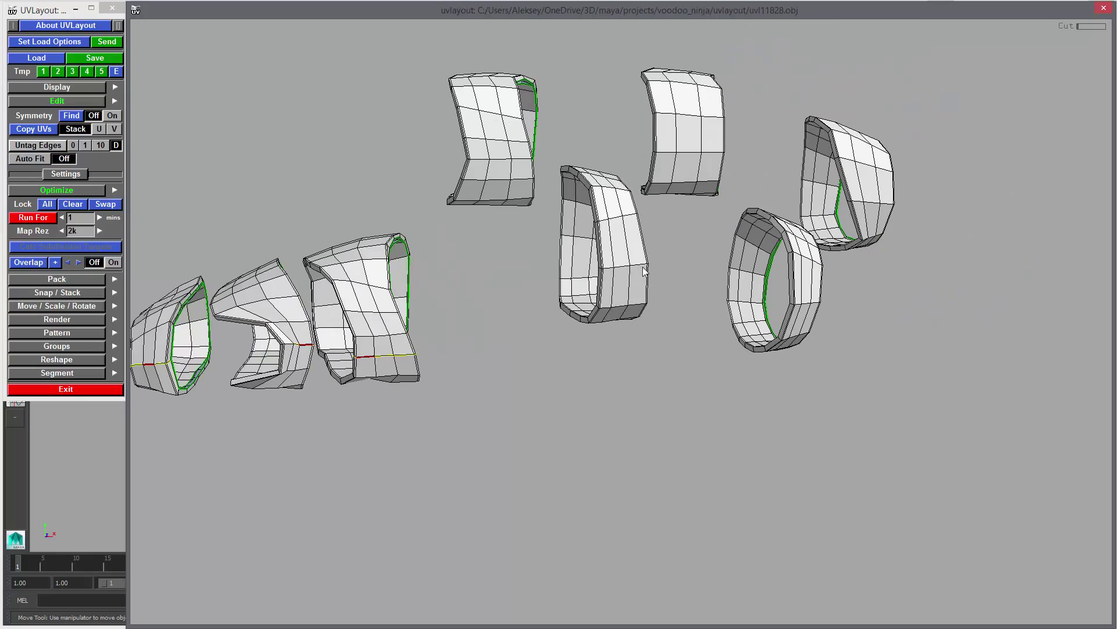
pyautogui.moveTo(835, 301); pyautogui.dragTo(696, 383)
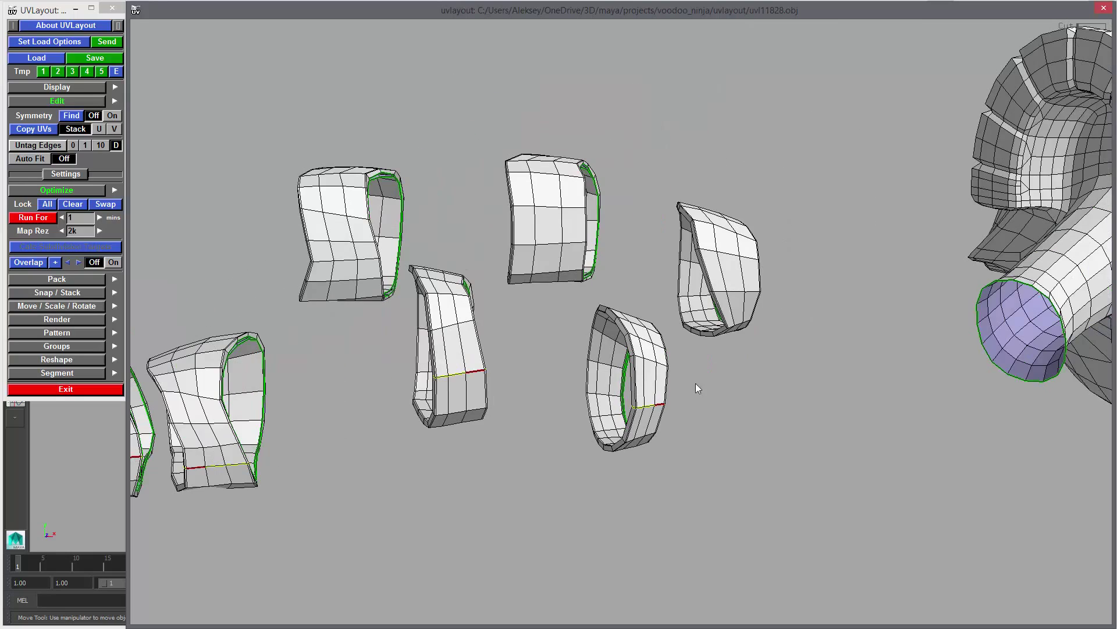
pyautogui.moveTo(733, 305)
pyautogui.mouseDown()
pyautogui.moveTo(722, 279)
pyautogui.moveTo(742, 303)
pyautogui.mouseUp()
pyautogui.moveTo(644, 281); pyautogui.dragTo(557, 249)
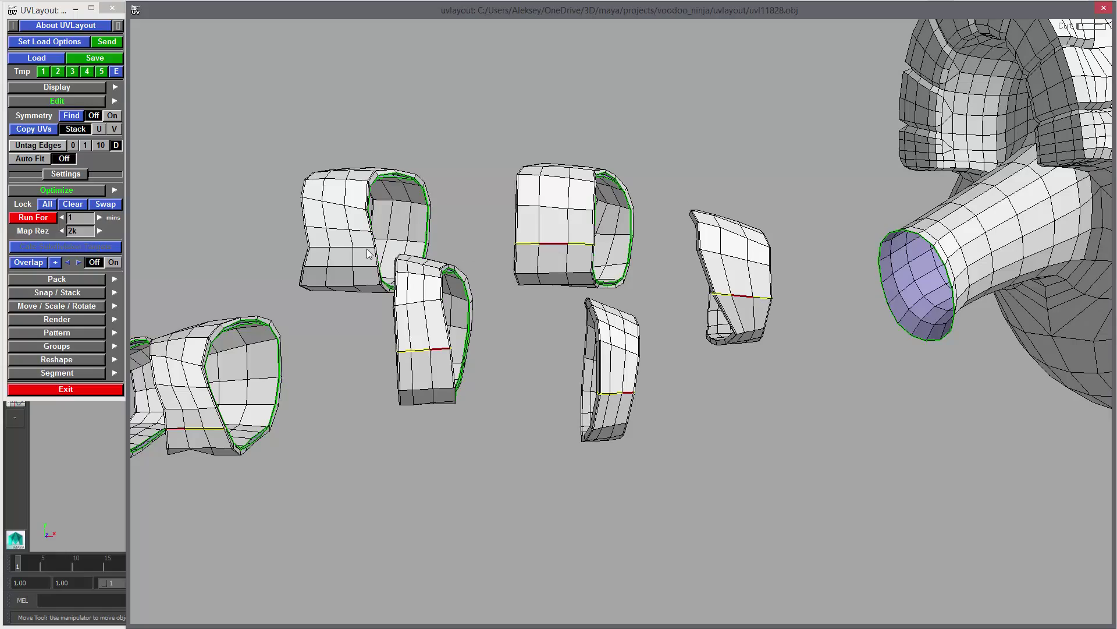
# Mark the crosswise seam on the remaining wrap band and extend the bands' seams across their rim edges.
pyautogui.moveTo(444, 298); pyautogui.dragTo(600, 305)
pyautogui.moveTo(732, 323); pyautogui.dragTo(797, 323)
pyautogui.moveTo(798, 323); pyautogui.dragTo(682, 318, button='right')
pyautogui.moveTo(682, 317); pyautogui.dragTo(553, 318)
pyautogui.moveTo(553, 317); pyautogui.dragTo(657, 374, button='right')
pyautogui.moveTo(658, 379); pyautogui.dragTo(582, 372)
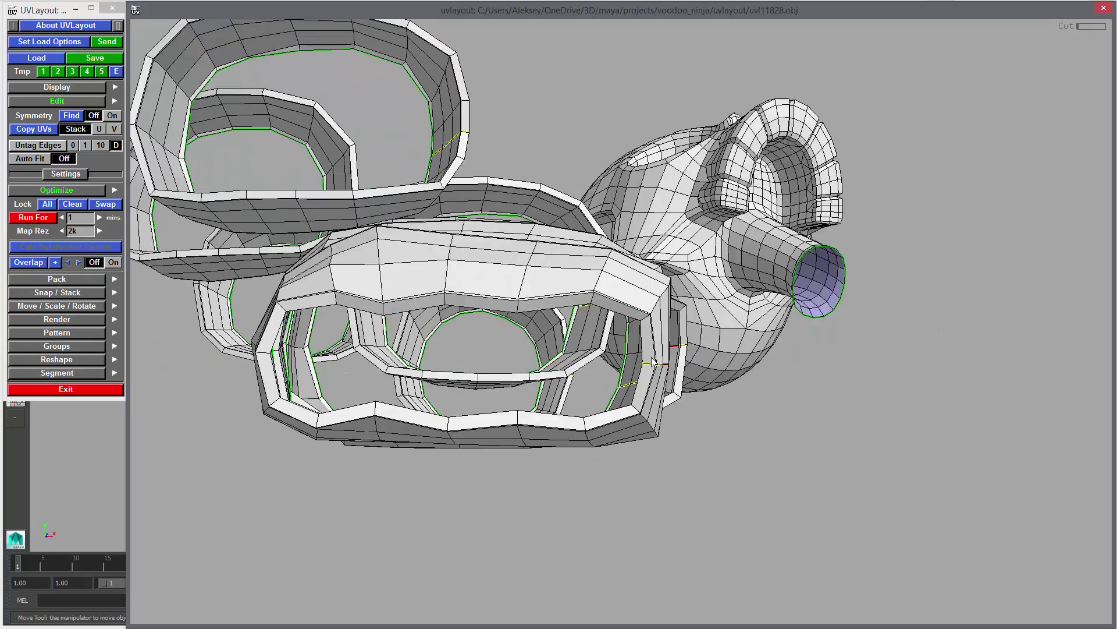
pyautogui.moveTo(815, 408); pyautogui.dragTo(1047, 465, button='right')
pyautogui.moveTo(725, 404); pyautogui.dragTo(610, 382)
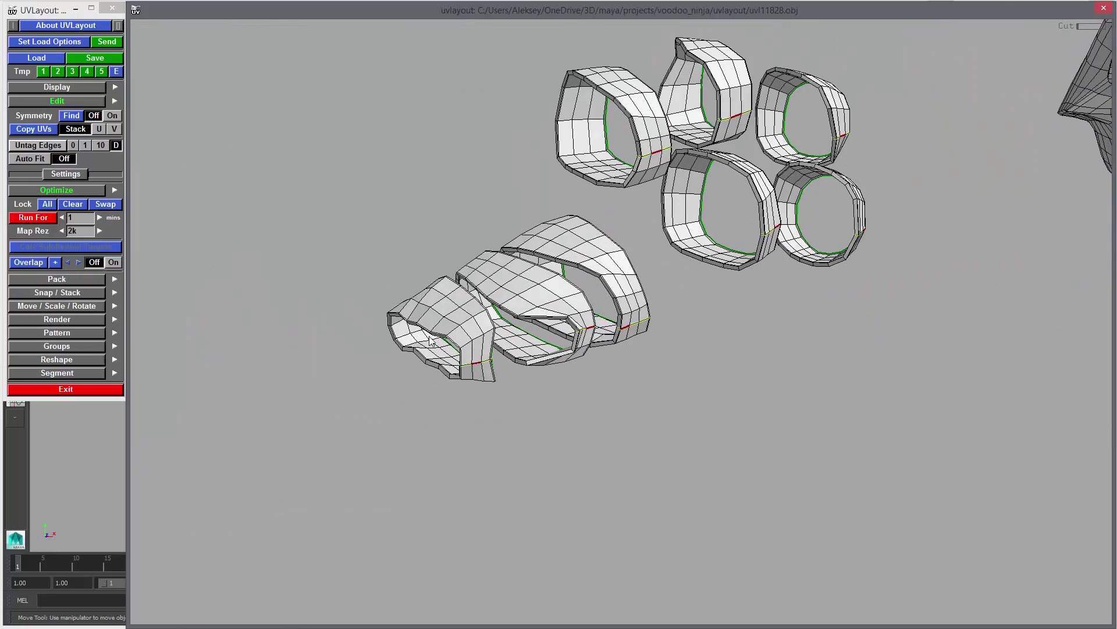
# Split the wrap bands open along their crosswise seams.
pyautogui.press('Return')
pyautogui.press('Return')
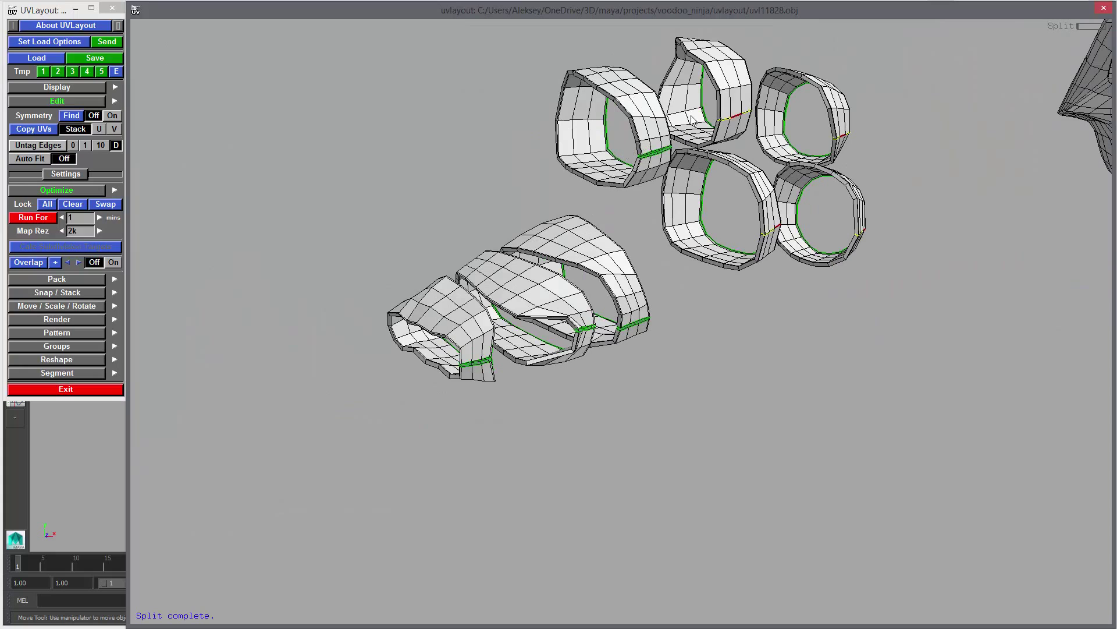
pyautogui.press('Return')
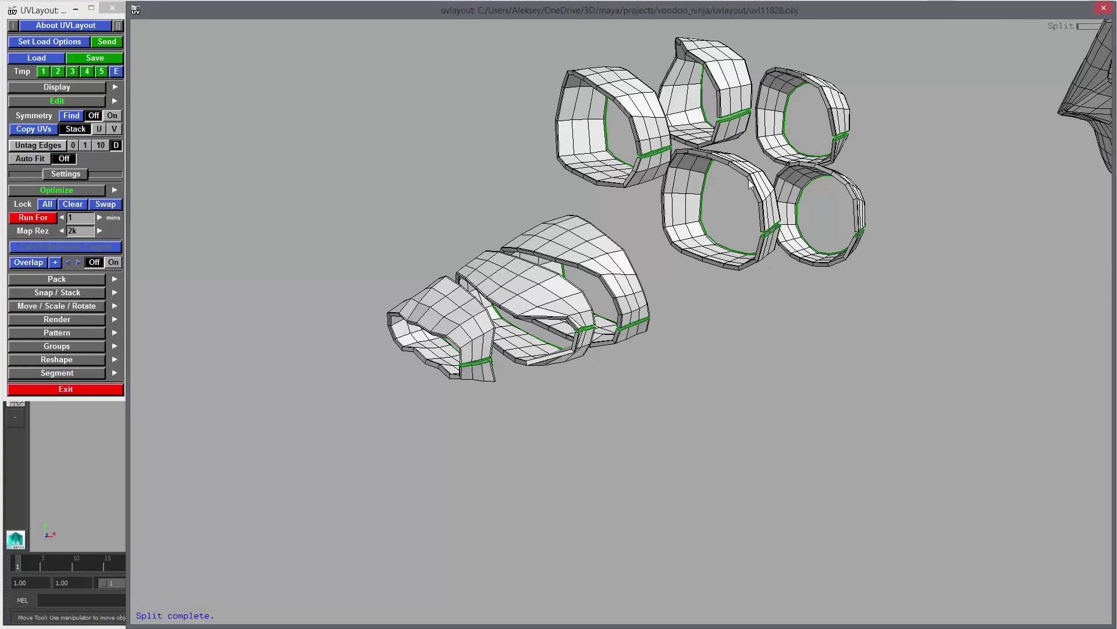
# Drop all the split wrap bands into UV space.
pyautogui.moveTo(841, 347); pyautogui.dragTo(581, 328)
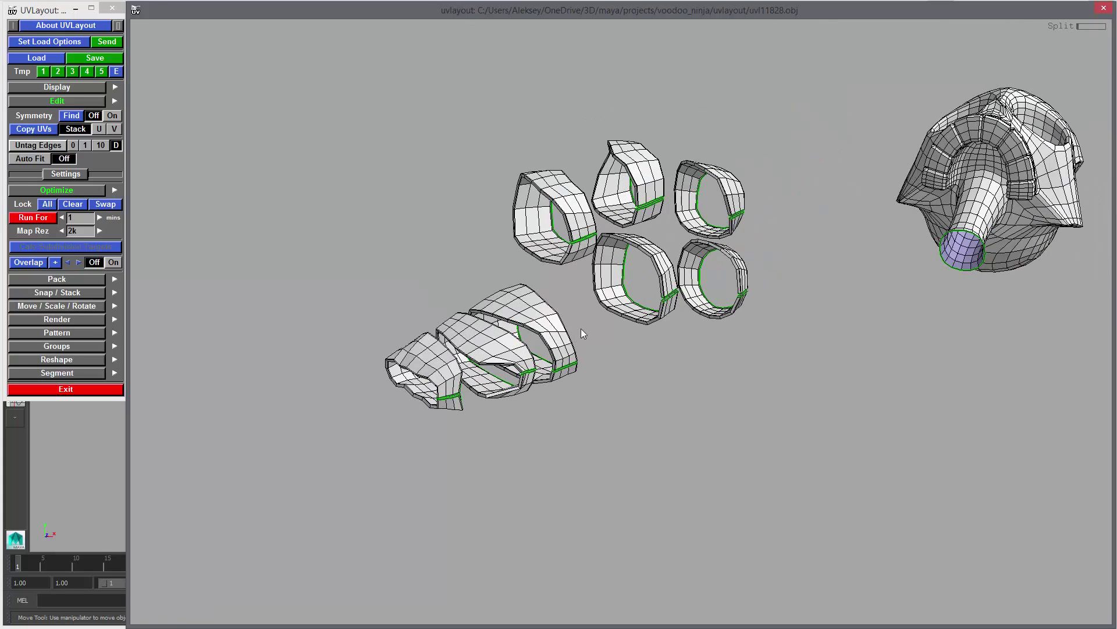
pyautogui.press('d')
pyautogui.moveTo(437, 365); pyautogui.dragTo(388, 408, button='middle')
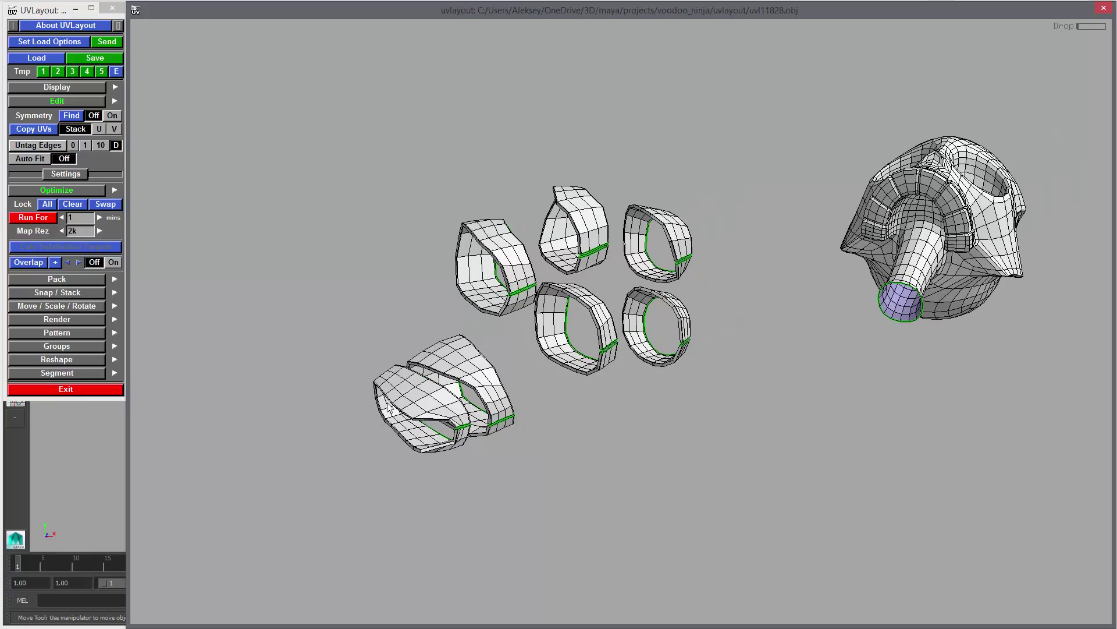
pyautogui.press('d')
pyautogui.moveTo(292, 100); pyautogui.dragTo(735, 521)
pyautogui.moveTo(522, 394); pyautogui.dragTo(222, 454, button='middle')
pyautogui.moveTo(221, 454); pyautogui.dragTo(494, 384)
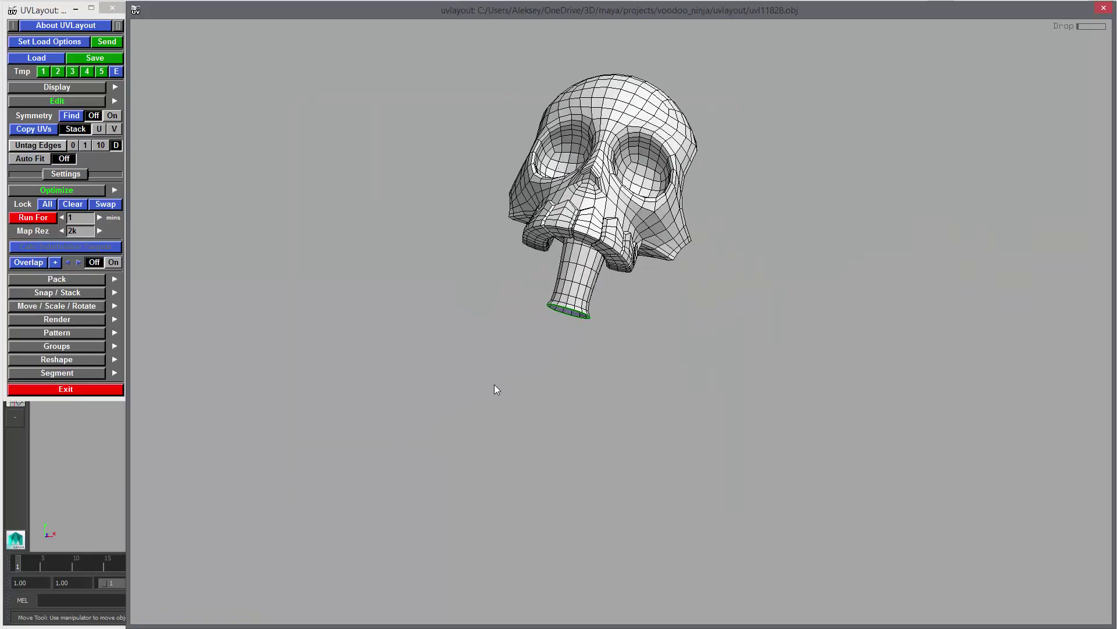
# Mark a cut loop around the base of the neck where it meets the underside of the skull.
pyautogui.moveTo(494, 384); pyautogui.dragTo(491, 431, button='middle')
pyautogui.moveTo(491, 431); pyautogui.dragTo(796, 512, button='right')
pyautogui.moveTo(796, 512); pyautogui.dragTo(596, 313)
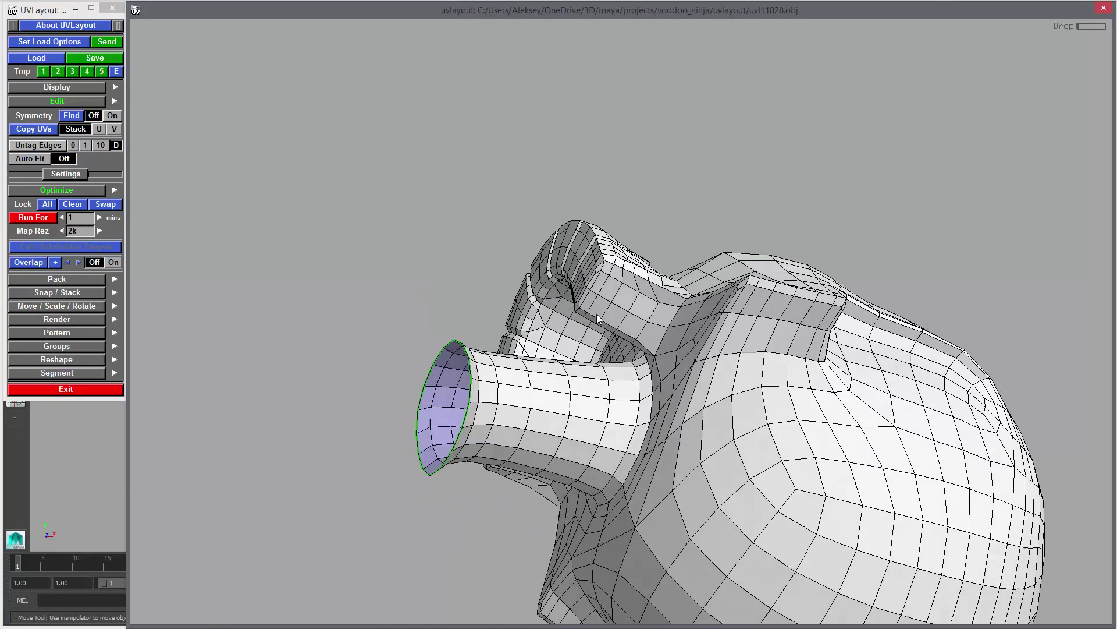
pyautogui.press('c')
pyautogui.moveTo(647, 407)
pyautogui.mouseDown()
pyautogui.moveTo(706, 483)
pyautogui.moveTo(636, 407)
pyautogui.mouseUp()
pyautogui.press('c')
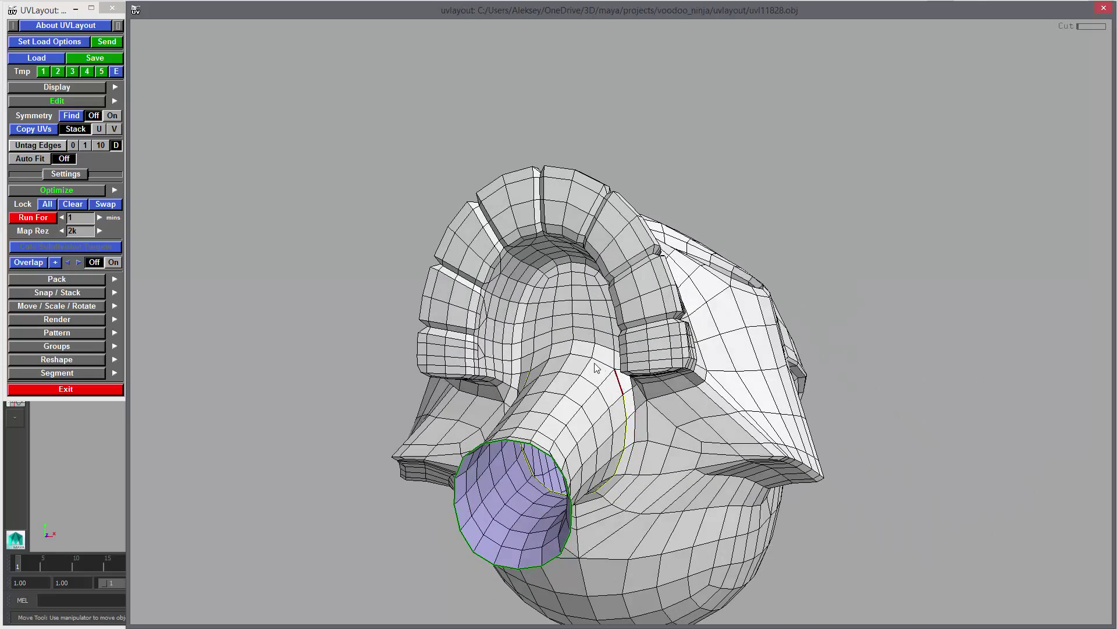
# Detach the neck from the skull, mark a lengthwise seam along its back and drop it into UV space.
pyautogui.moveTo(552, 410); pyautogui.dragTo(601, 373)
pyautogui.press('Return')
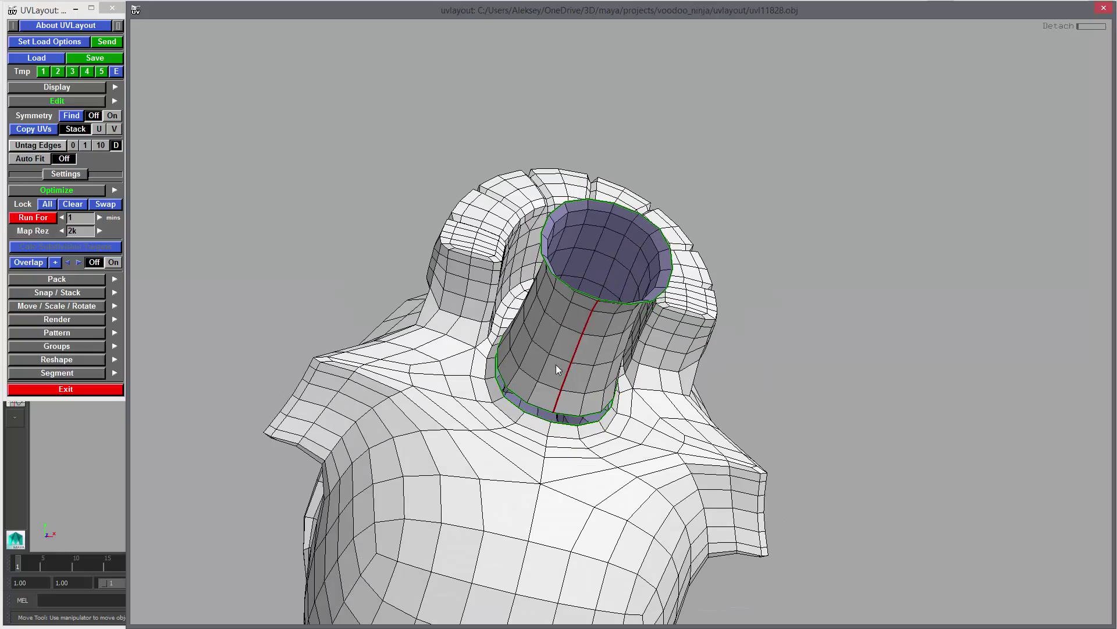
pyautogui.press('d')
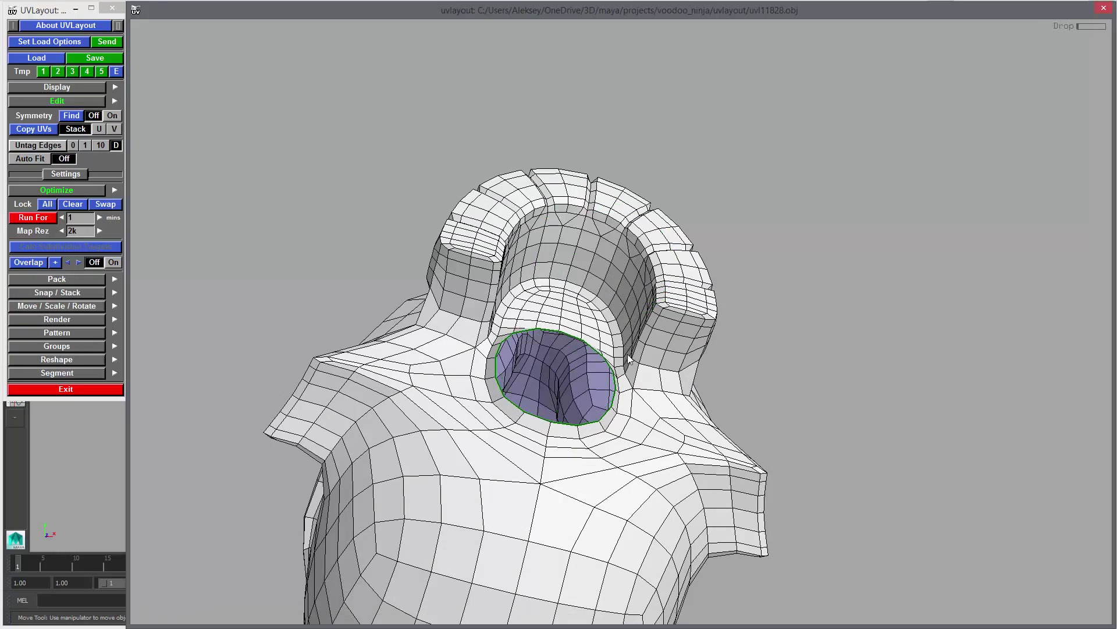
pyautogui.moveTo(532, 332); pyautogui.dragTo(734, 341)
pyautogui.moveTo(735, 341); pyautogui.dragTo(781, 313, button='right')
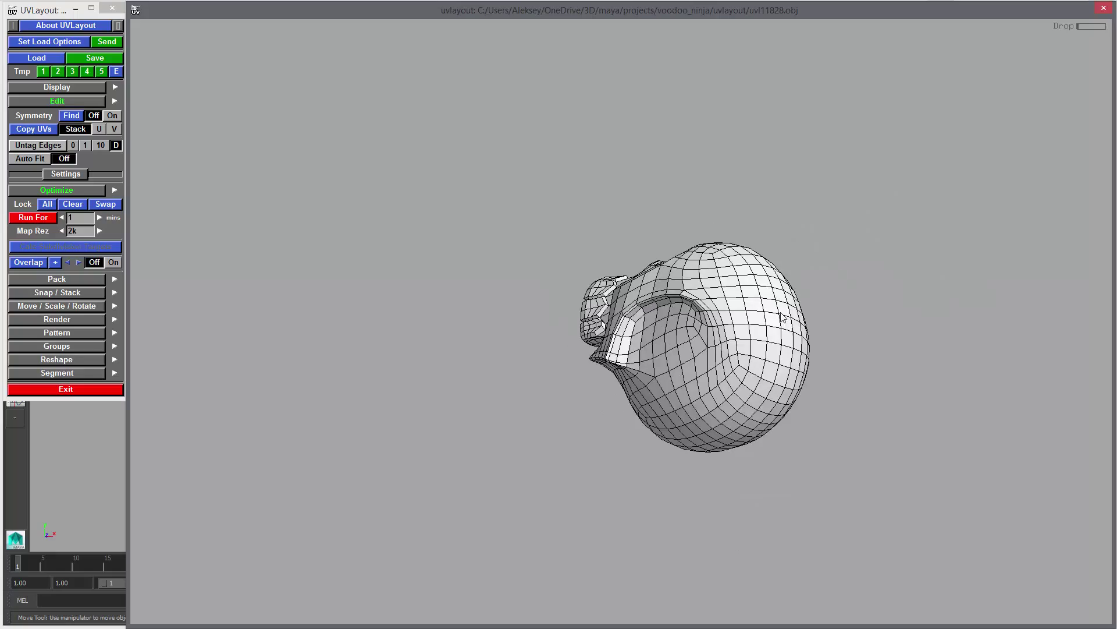
# Detach both eye-socket interiors from the skull along loops inside their rims and drop them into UV space.
pyautogui.moveTo(783, 317); pyautogui.dragTo(509, 271)
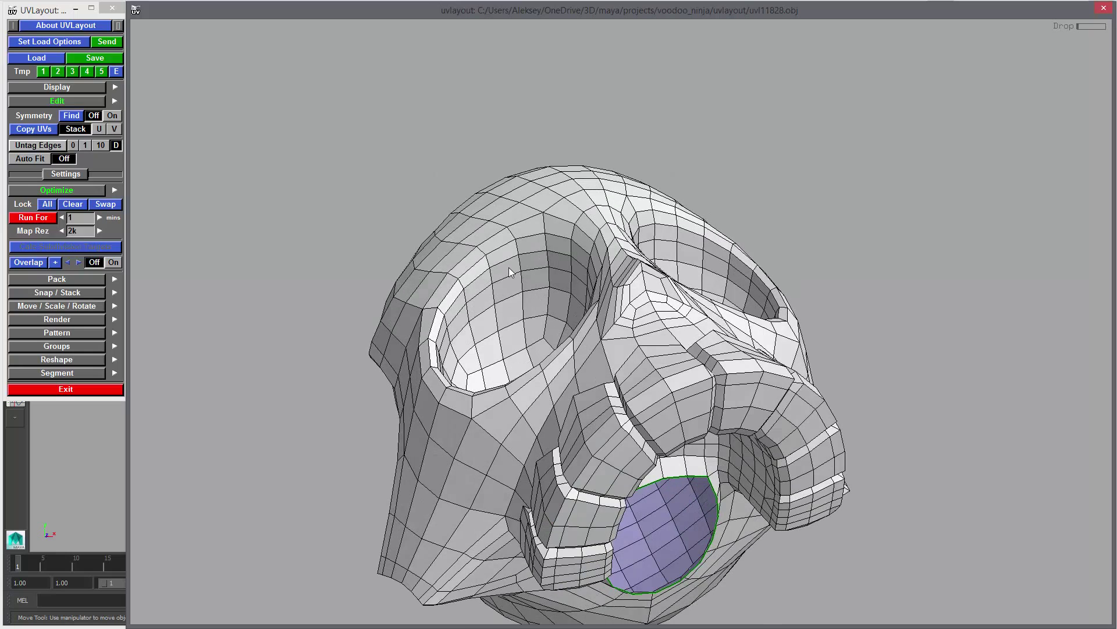
pyautogui.moveTo(574, 291); pyautogui.dragTo(663, 296)
pyautogui.press('Return')
pyautogui.press('Return')
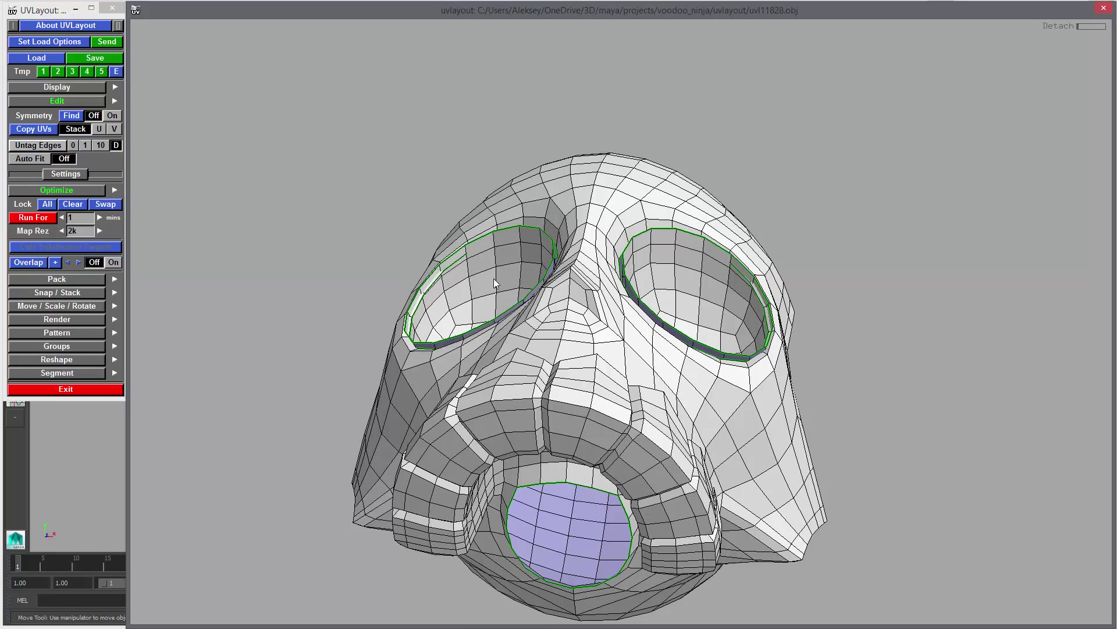
pyautogui.moveTo(493, 279); pyautogui.dragTo(309, 222, button='middle')
pyautogui.moveTo(676, 297); pyautogui.dragTo(865, 235)
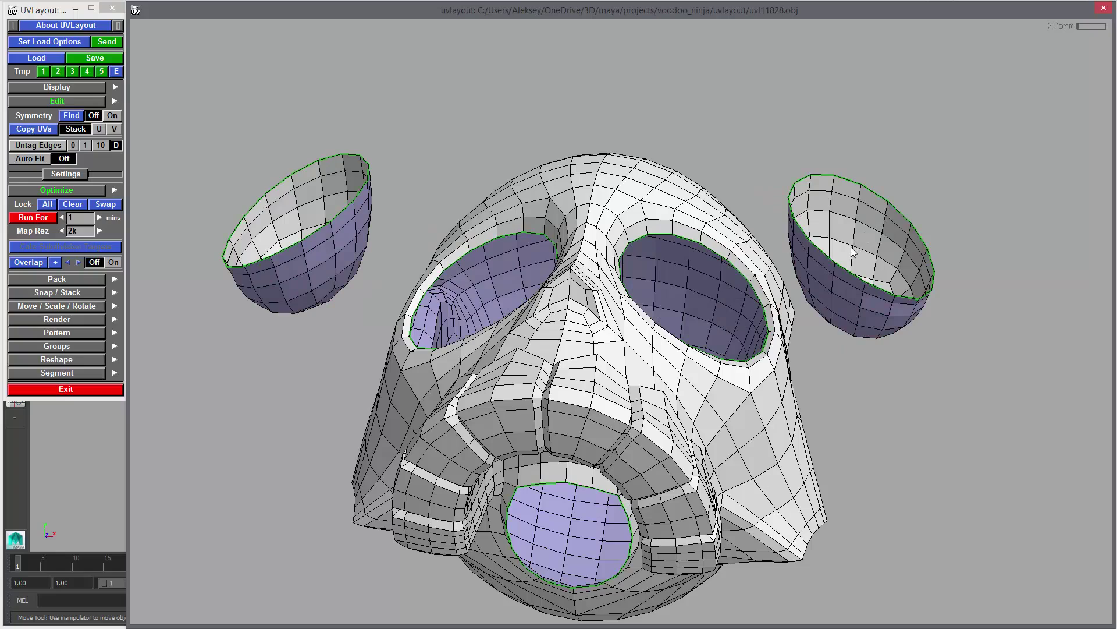
pyautogui.press('d')
pyautogui.press('d')
# Mark a cut on the side of the skull running up the back and forward along the ridge above the temple.
pyautogui.moveTo(629, 332); pyautogui.dragTo(566, 339)
pyautogui.moveTo(616, 424); pyautogui.dragTo(566, 395)
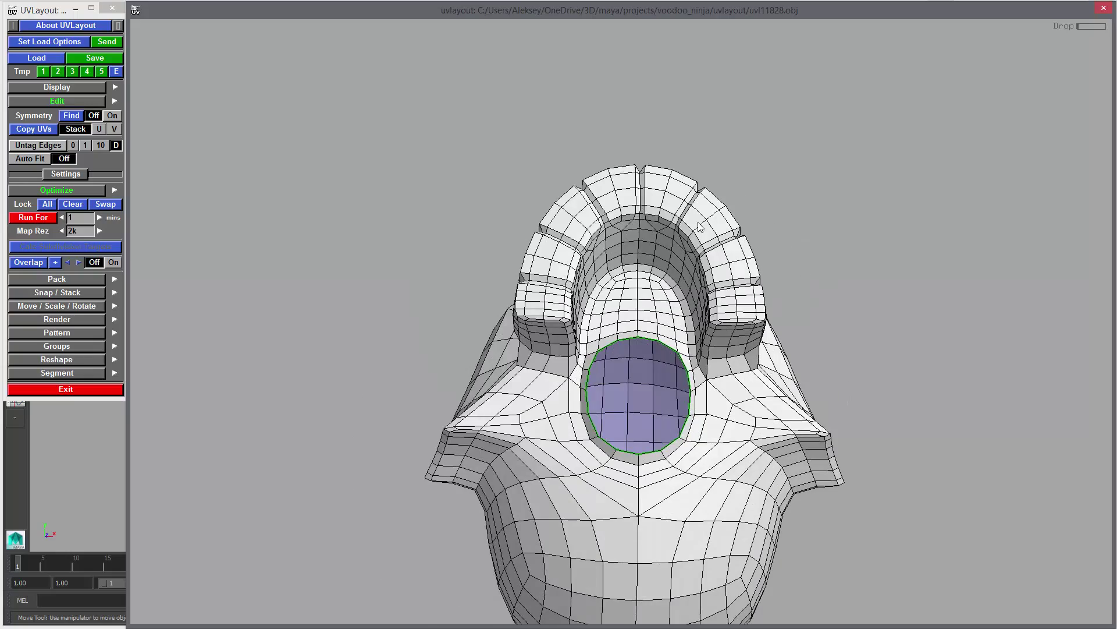
pyautogui.moveTo(700, 227); pyautogui.dragTo(582, 452)
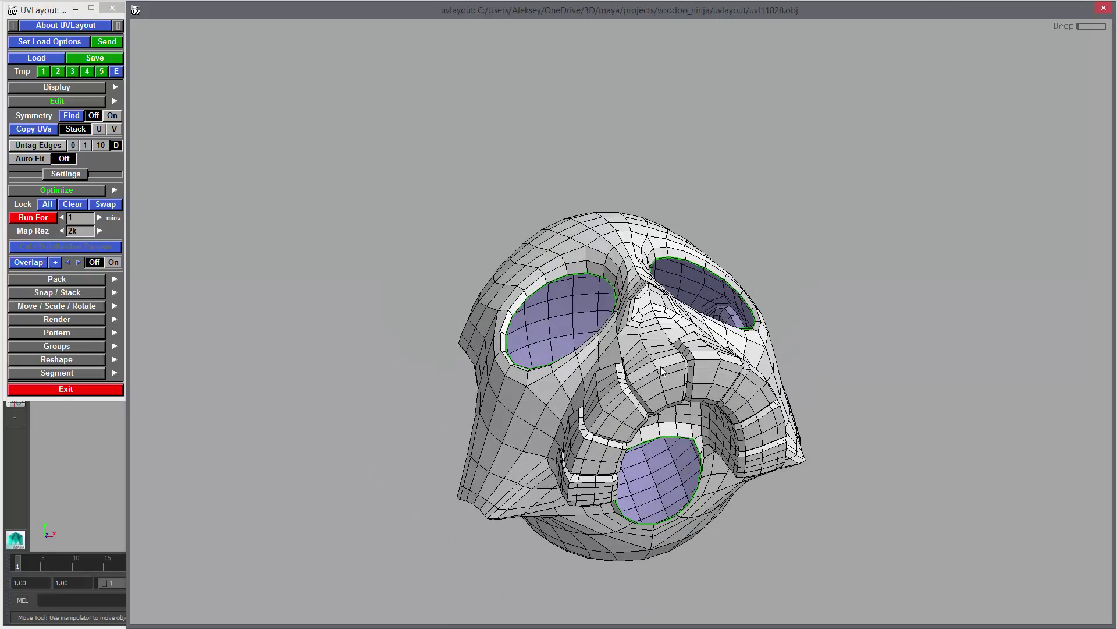
pyautogui.moveTo(665, 393); pyautogui.dragTo(720, 323)
pyautogui.press('c')
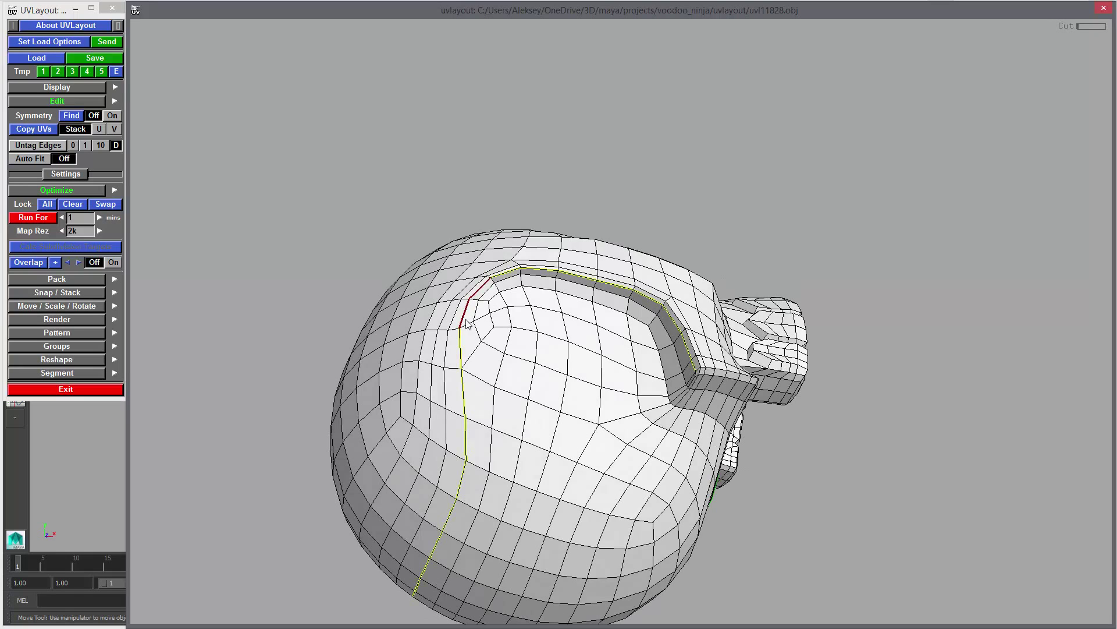
# Route the temple-ridge cut around the inner corner behind the eye socket, where the ridge meets the cheekbone.
pyautogui.moveTo(468, 324); pyautogui.dragTo(588, 397)
pyautogui.moveTo(626, 357); pyautogui.dragTo(818, 461)
pyautogui.moveTo(818, 461); pyautogui.dragTo(662, 451, button='right')
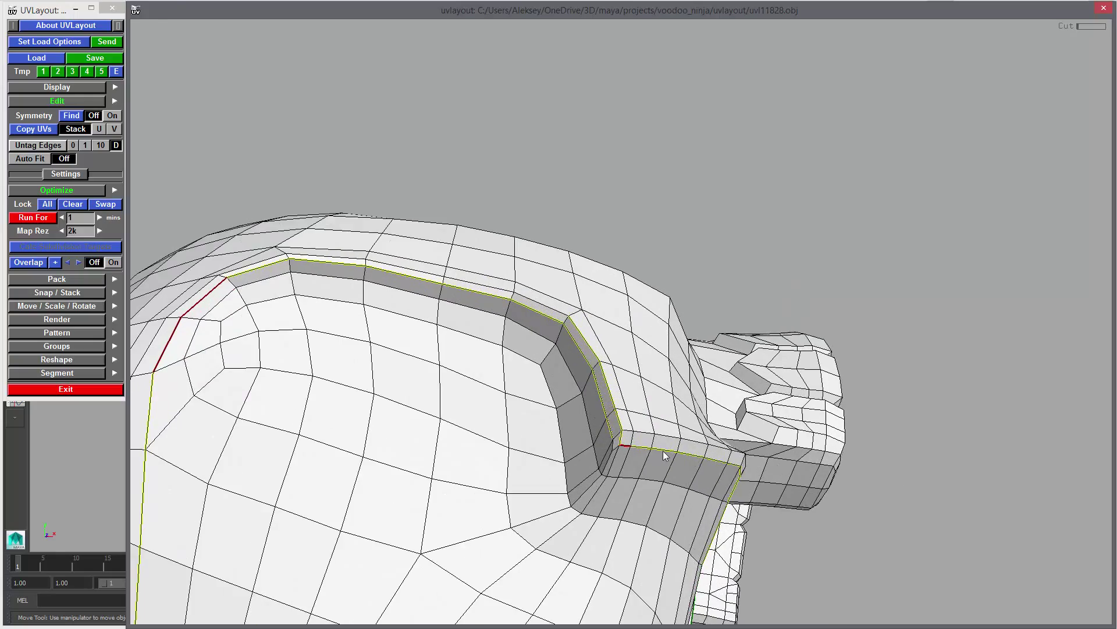
pyautogui.moveTo(786, 518); pyautogui.dragTo(771, 494)
pyautogui.scroll(2, 770, 494)
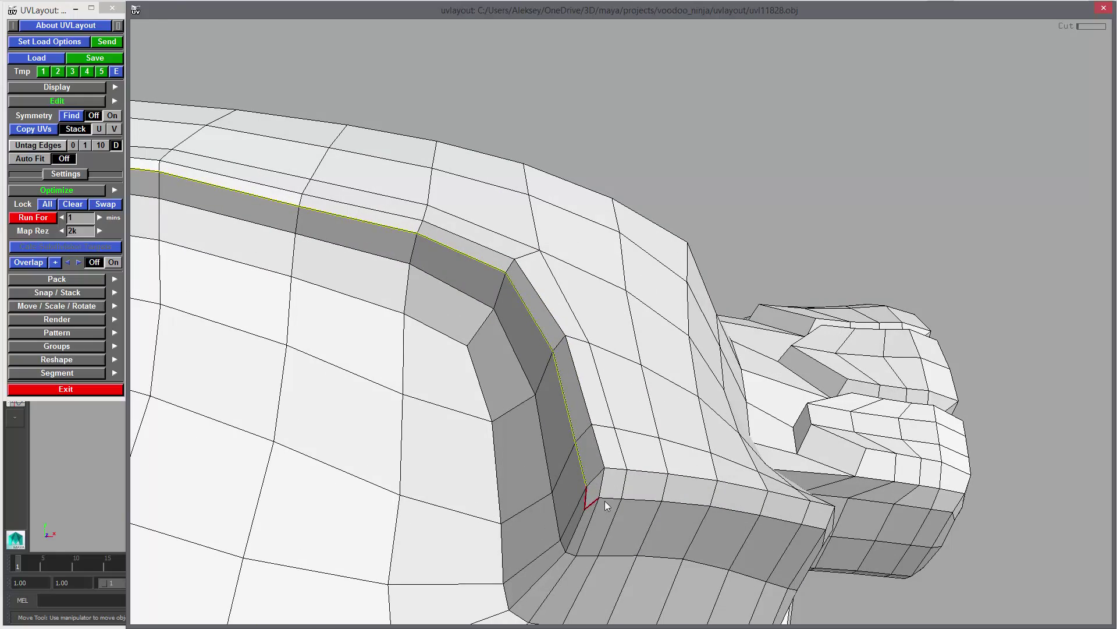
# Mark cut seams along the raised side ridges on both sides of the head.
pyautogui.press('c')
pyautogui.moveTo(750, 495); pyautogui.dragTo(571, 337, button='right')
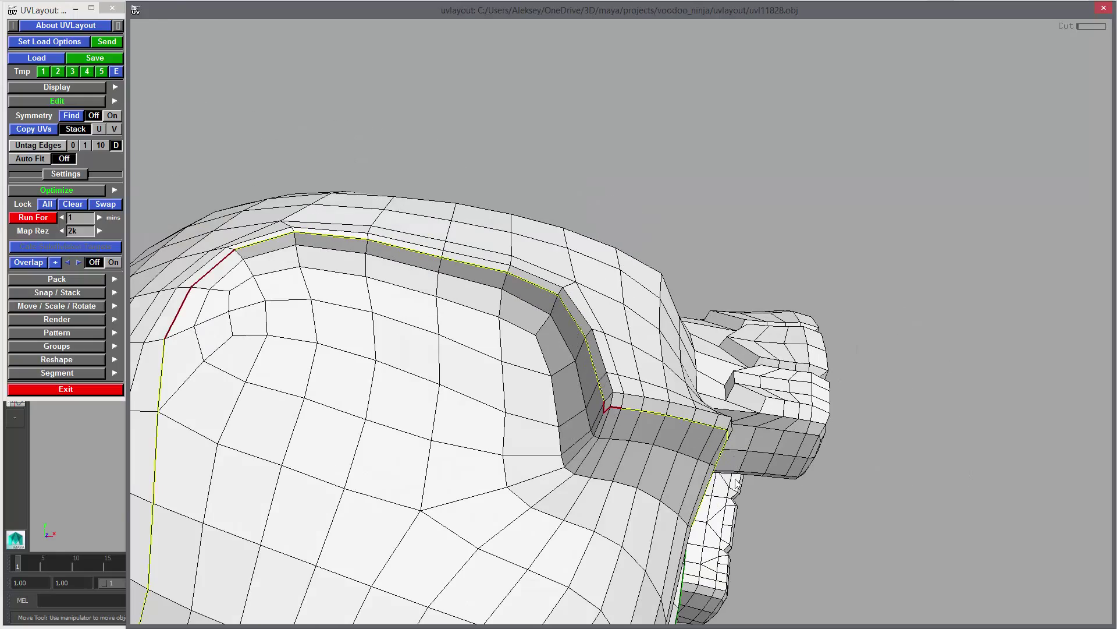
pyautogui.moveTo(738, 484); pyautogui.dragTo(633, 476)
pyautogui.press('c')
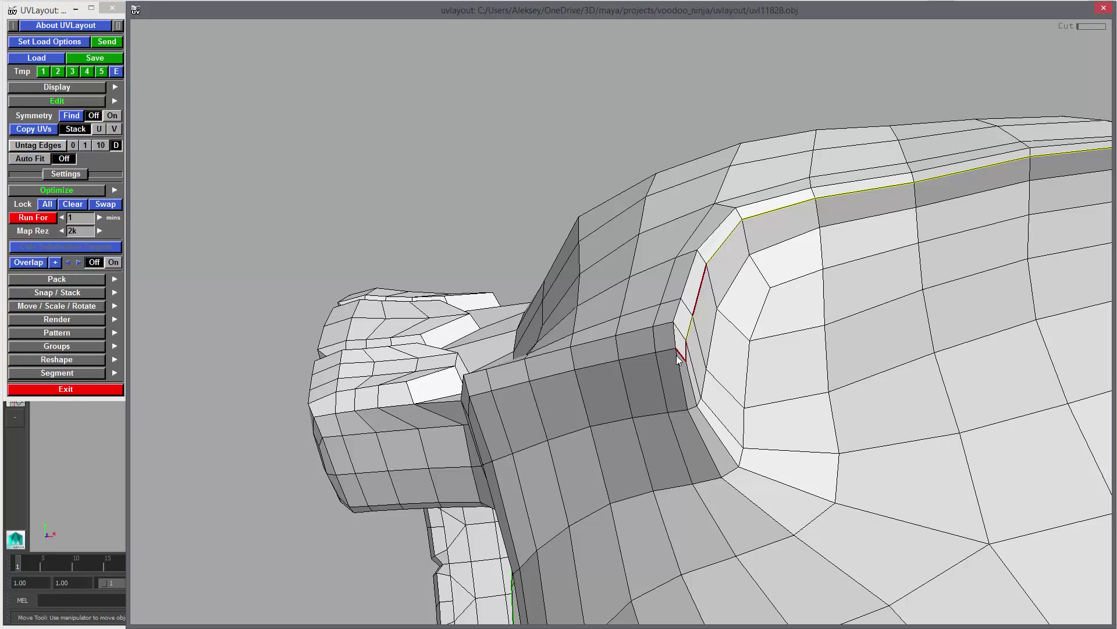
pyautogui.moveTo(666, 351); pyautogui.dragTo(728, 365)
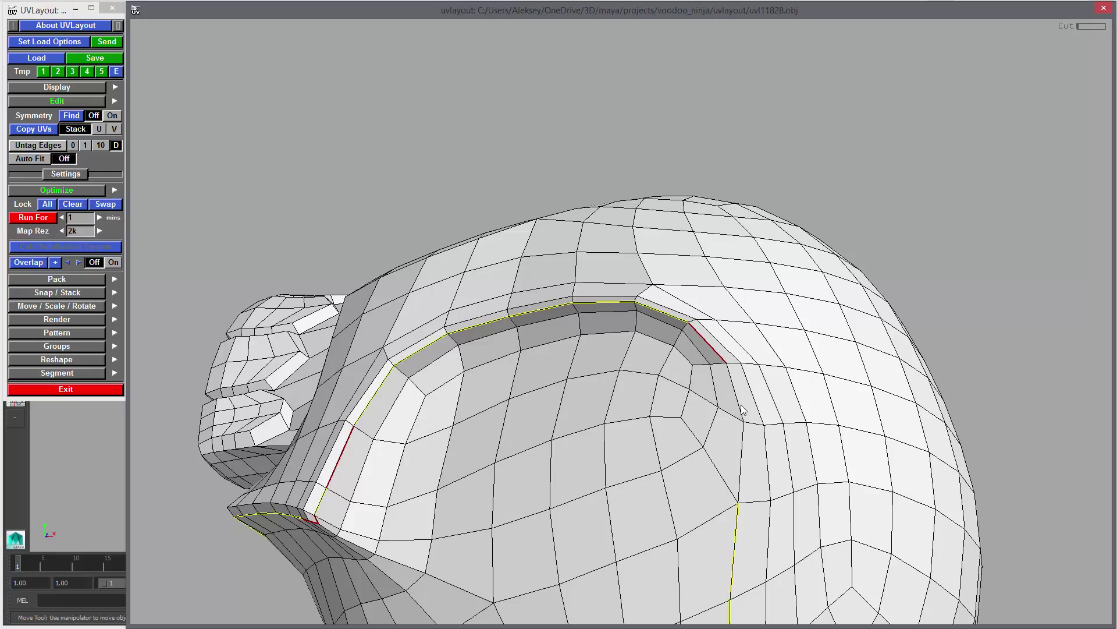
pyautogui.moveTo(852, 441); pyautogui.dragTo(605, 436, button='right')
pyautogui.moveTo(605, 436); pyautogui.dragTo(445, 340)
pyautogui.moveTo(719, 369); pyautogui.dragTo(439, 367, button='right')
pyautogui.moveTo(438, 368); pyautogui.dragTo(662, 271)
pyautogui.scroll(10, 620, 356)
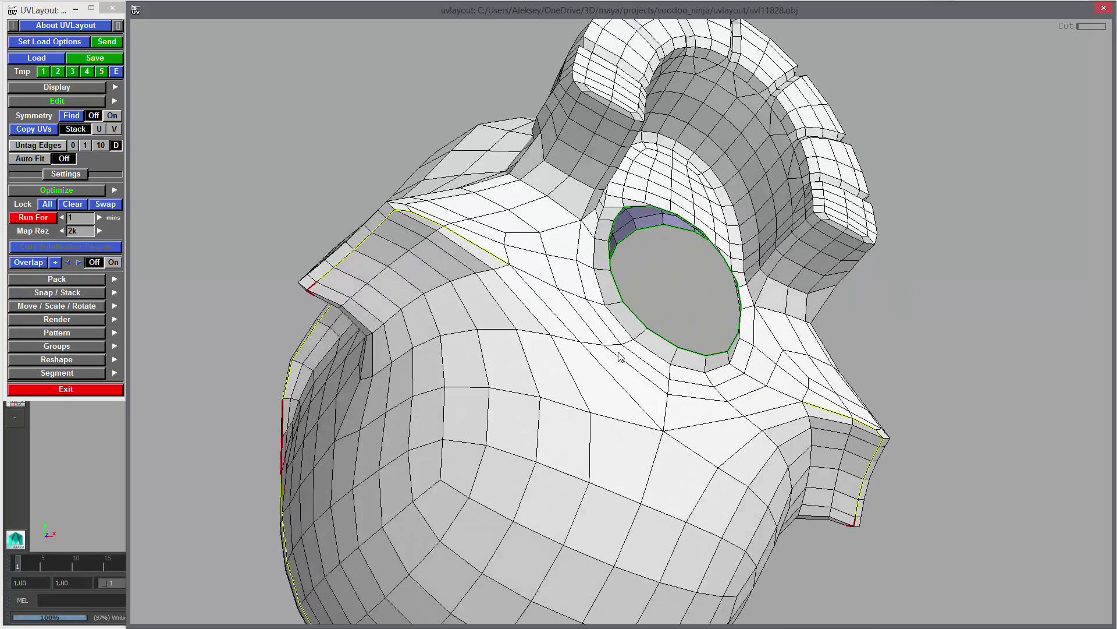
# Continue the cut seams from the ridge corners to the jaw's teeth row on both sides, untagging the stray edges on the underside.
pyautogui.moveTo(620, 356); pyautogui.dragTo(637, 391)
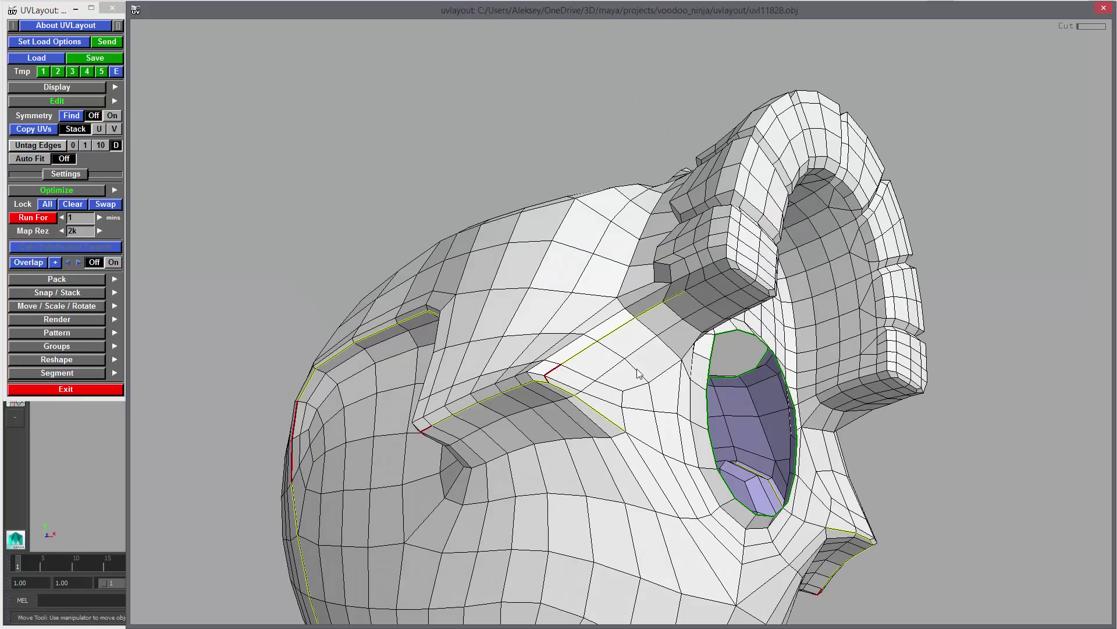
pyautogui.moveTo(639, 373); pyautogui.dragTo(602, 381)
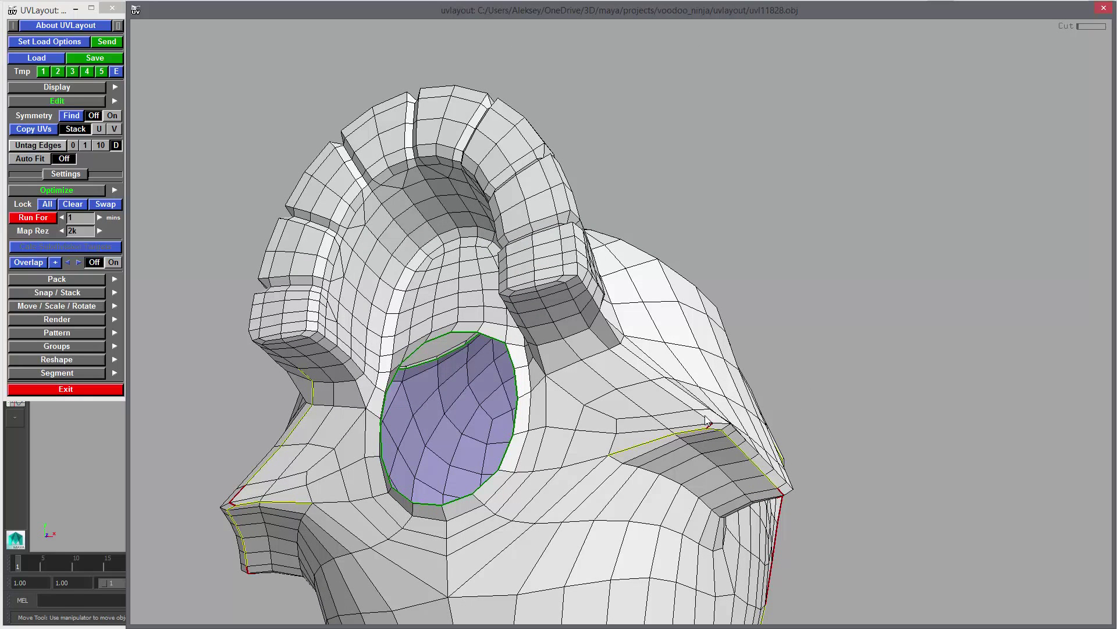
pyautogui.press('c')
pyautogui.press('w')
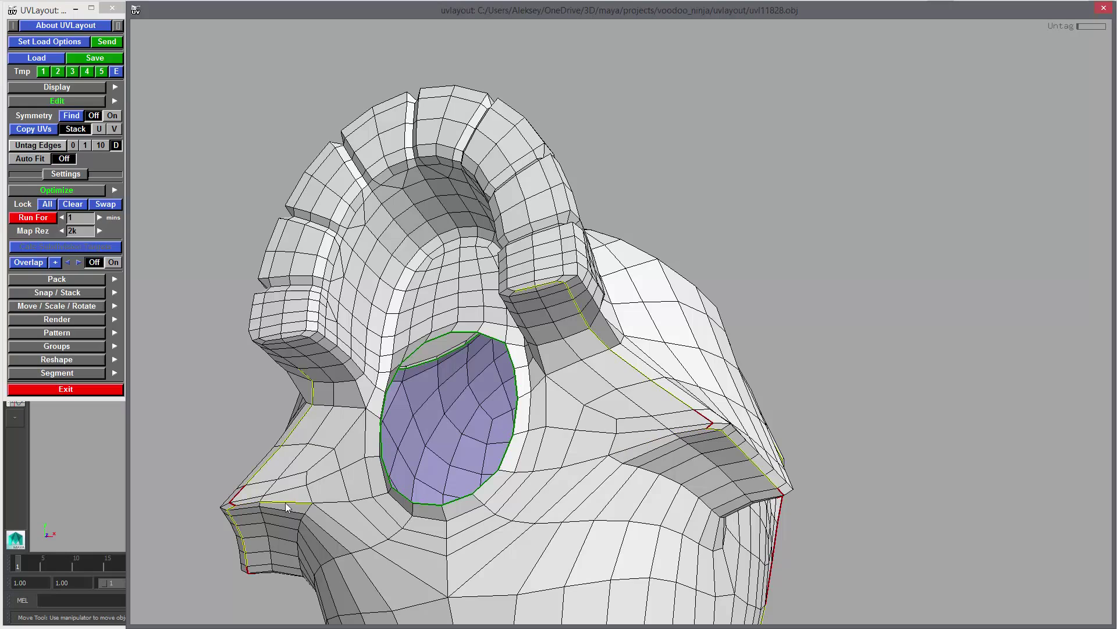
pyautogui.moveTo(481, 351); pyautogui.dragTo(510, 316)
pyautogui.moveTo(557, 309); pyautogui.dragTo(551, 362, button='middle')
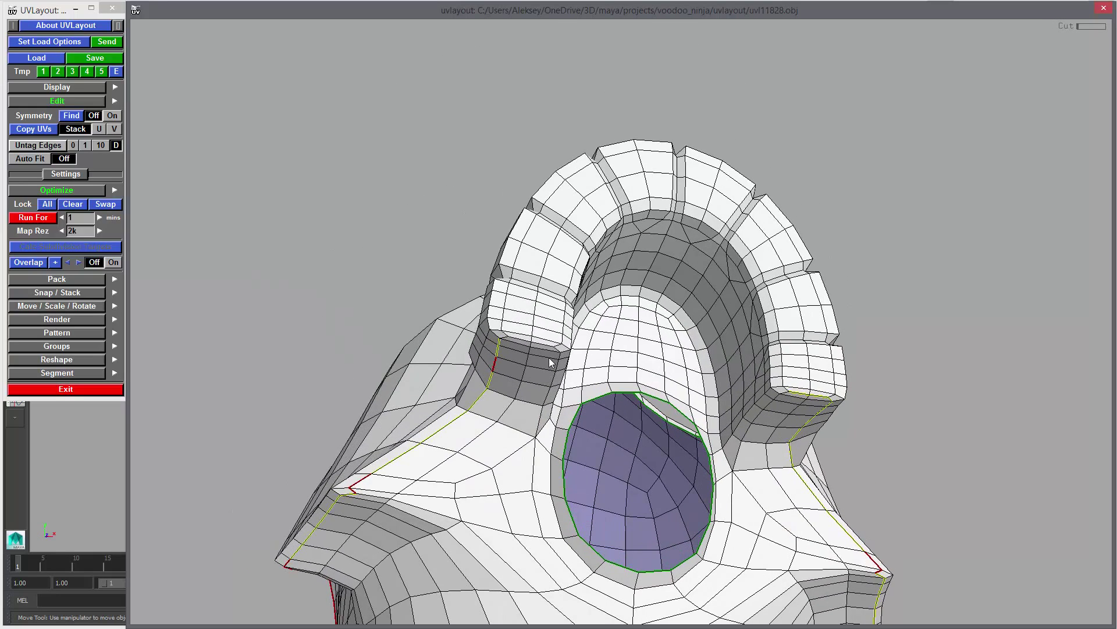
pyautogui.moveTo(493, 314); pyautogui.dragTo(541, 326)
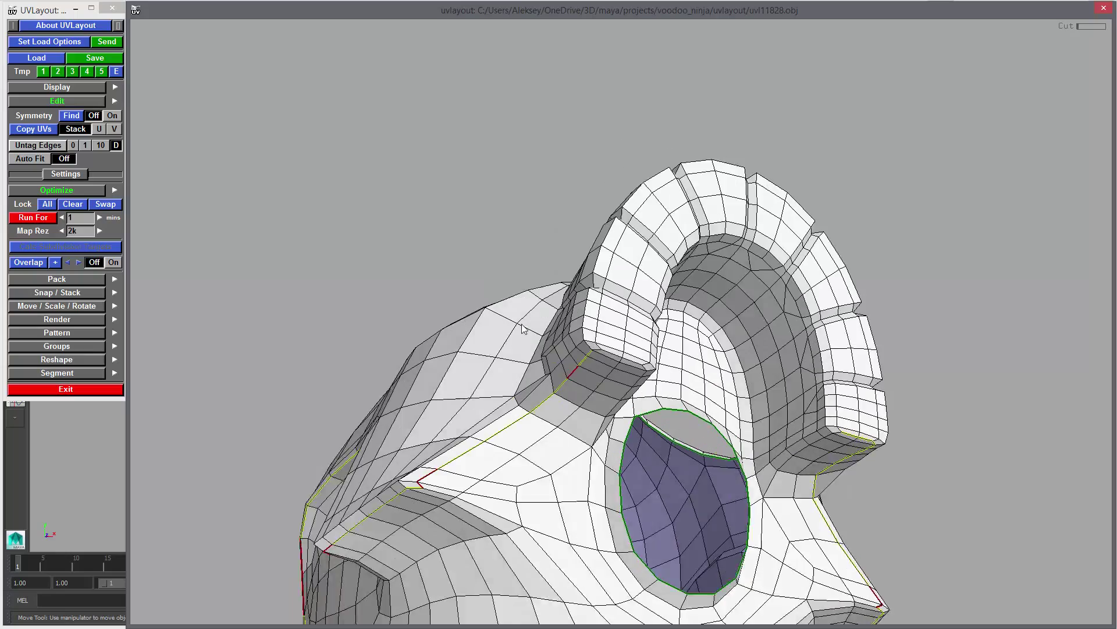
# Mark the cut seam along the outer edge of the teeth row and split the head into upper and lower shells.
pyautogui.moveTo(542, 325); pyautogui.dragTo(562, 356, button='right')
pyautogui.moveTo(767, 344); pyautogui.dragTo(546, 287)
pyautogui.press('Home')
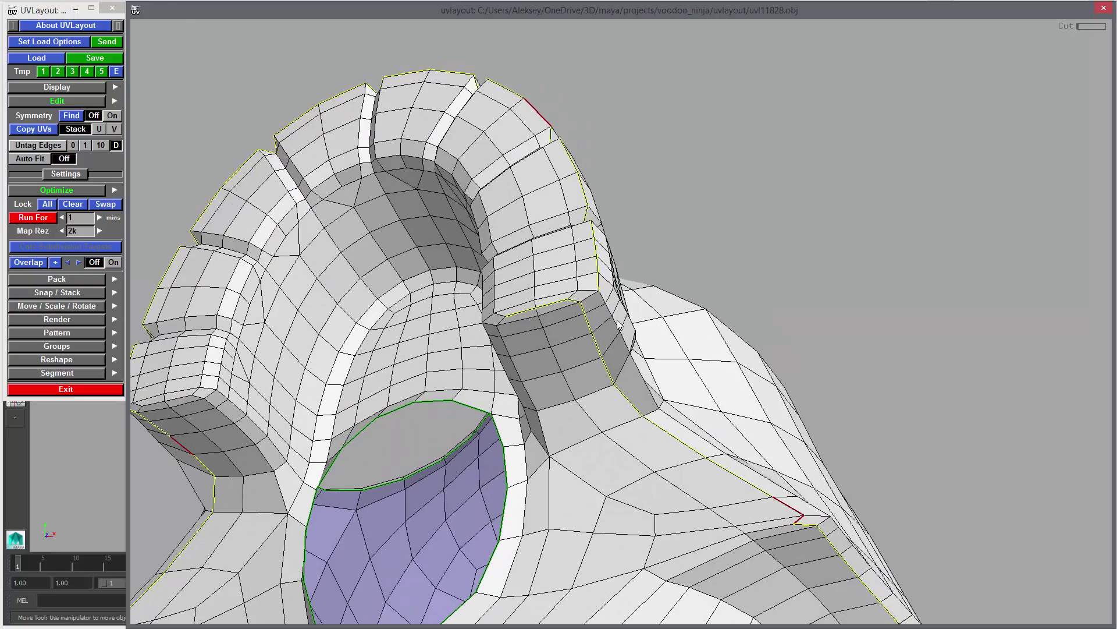
pyautogui.press('c')
pyautogui.press('w')
pyautogui.moveTo(357, 353); pyautogui.dragTo(428, 294)
pyautogui.moveTo(805, 410); pyautogui.dragTo(396, 357, button='right')
pyautogui.moveTo(582, 373); pyautogui.dragTo(677, 262)
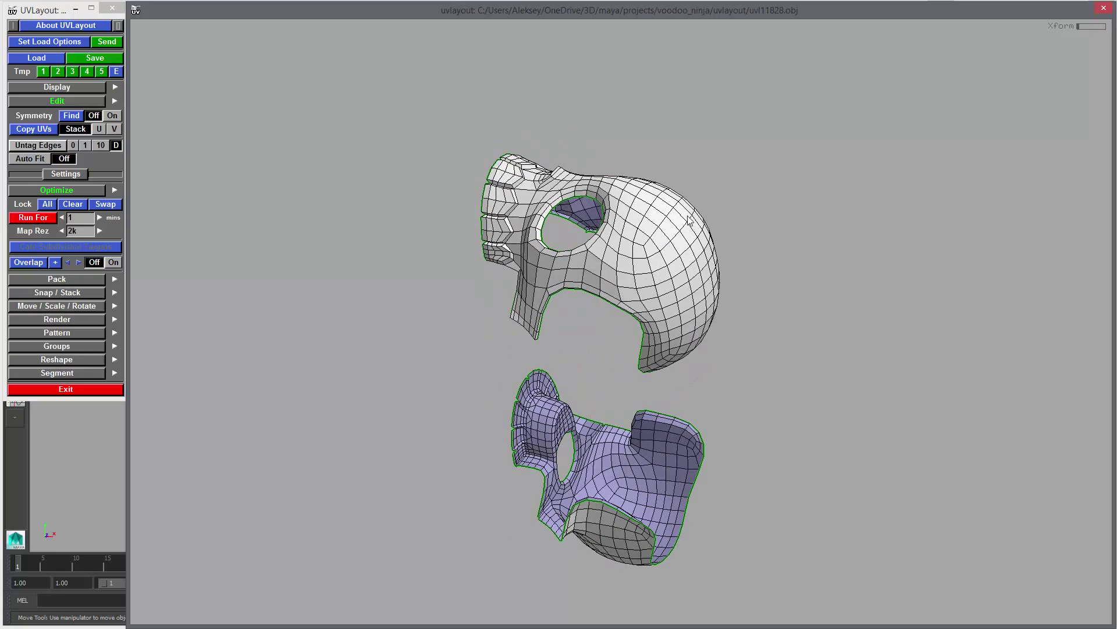
# Mark cut seams around the inner U-shaped edge of the mouth and across both jaw bases on the lower head shell.
pyautogui.moveTo(713, 331); pyautogui.dragTo(599, 217)
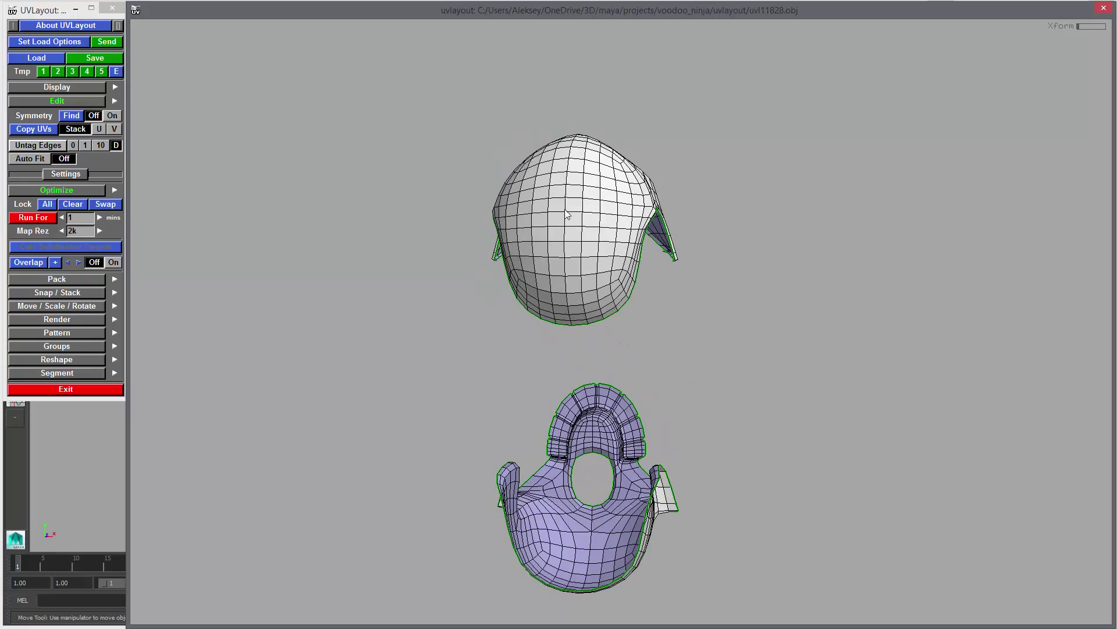
pyautogui.moveTo(568, 278); pyautogui.dragTo(589, 239)
pyautogui.moveTo(664, 327); pyautogui.dragTo(650, 389, button='middle')
pyautogui.moveTo(651, 389); pyautogui.dragTo(882, 436, button='right')
pyautogui.moveTo(698, 442); pyautogui.dragTo(637, 366)
pyautogui.moveTo(555, 378); pyautogui.dragTo(556, 371)
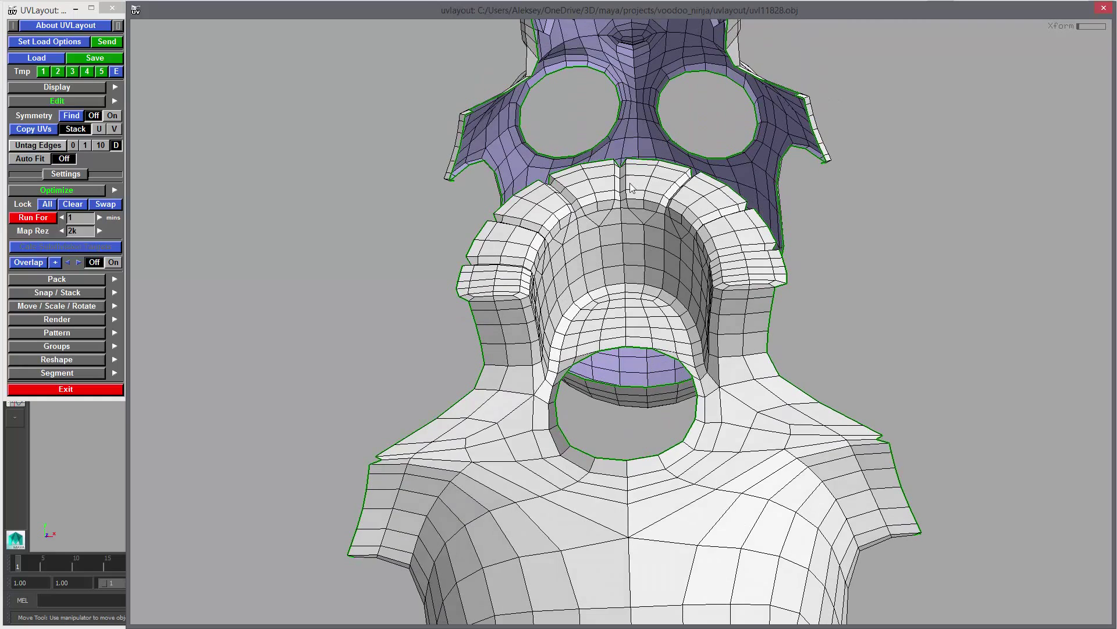
pyautogui.moveTo(682, 345); pyautogui.dragTo(731, 376)
pyautogui.moveTo(730, 375); pyautogui.dragTo(773, 387, button='right')
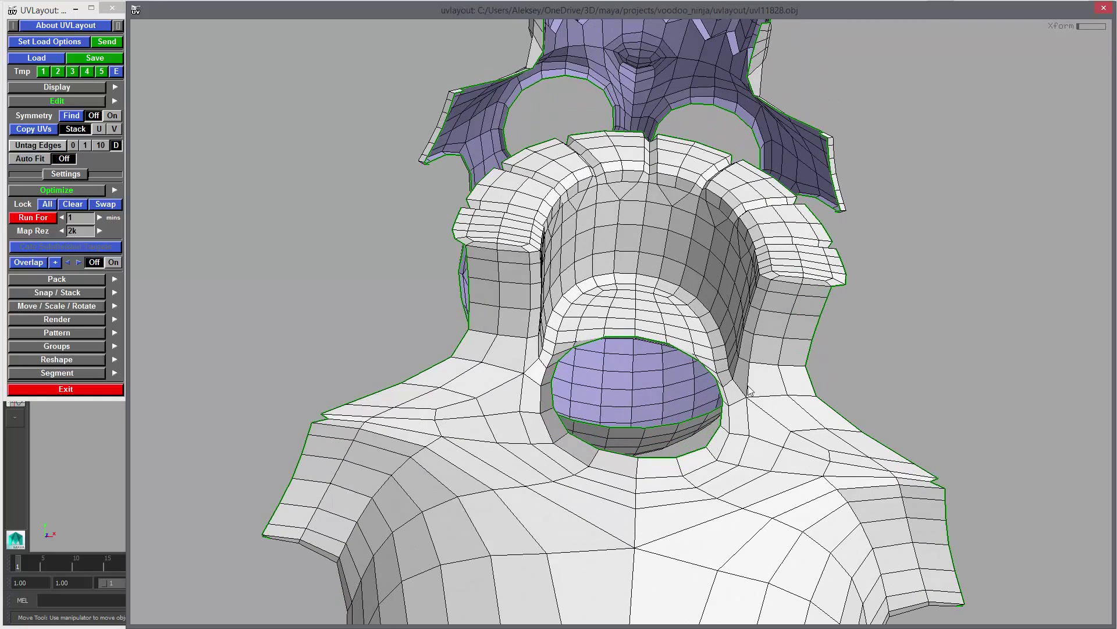
pyautogui.press('c')
pyautogui.press('c')
pyautogui.press('c')
pyautogui.moveTo(821, 419); pyautogui.dragTo(619, 416)
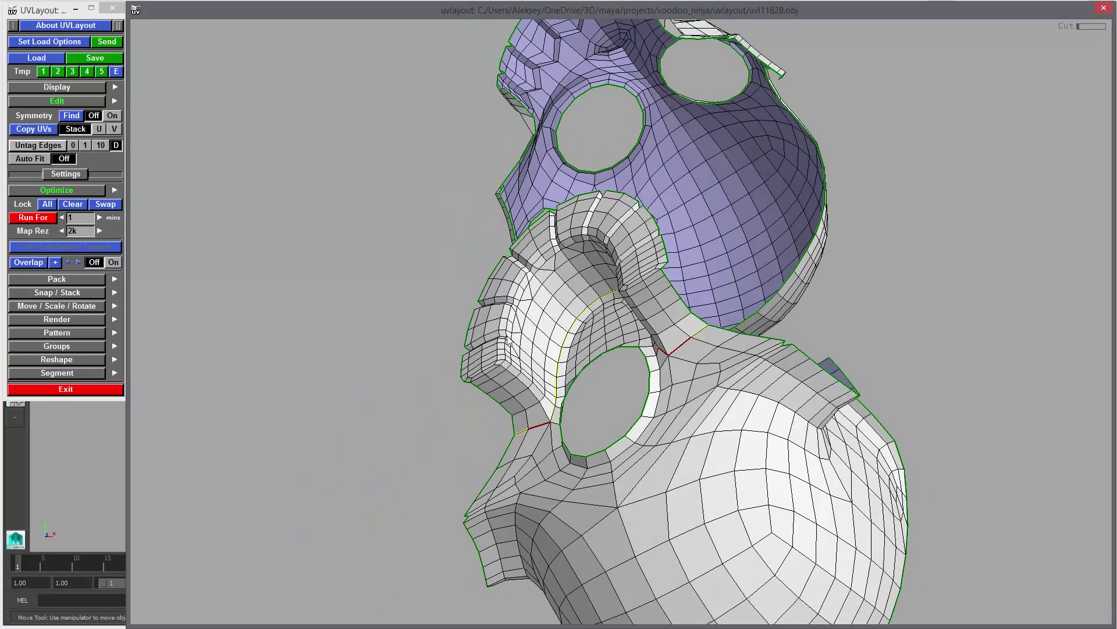
# Mark additional cut edges directly beneath the end teeth on both sides of the jaw.
pyautogui.moveTo(622, 336); pyautogui.dragTo(862, 477, button='right')
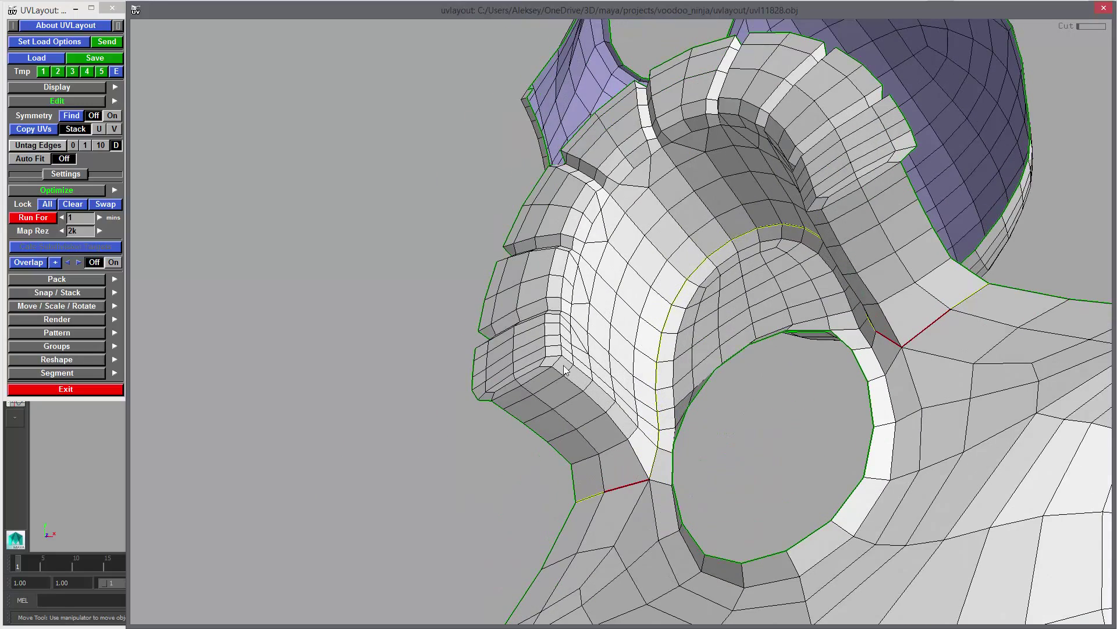
pyautogui.moveTo(559, 378); pyautogui.dragTo(944, 317)
pyautogui.press('c')
pyautogui.moveTo(944, 317); pyautogui.dragTo(821, 317, button='right')
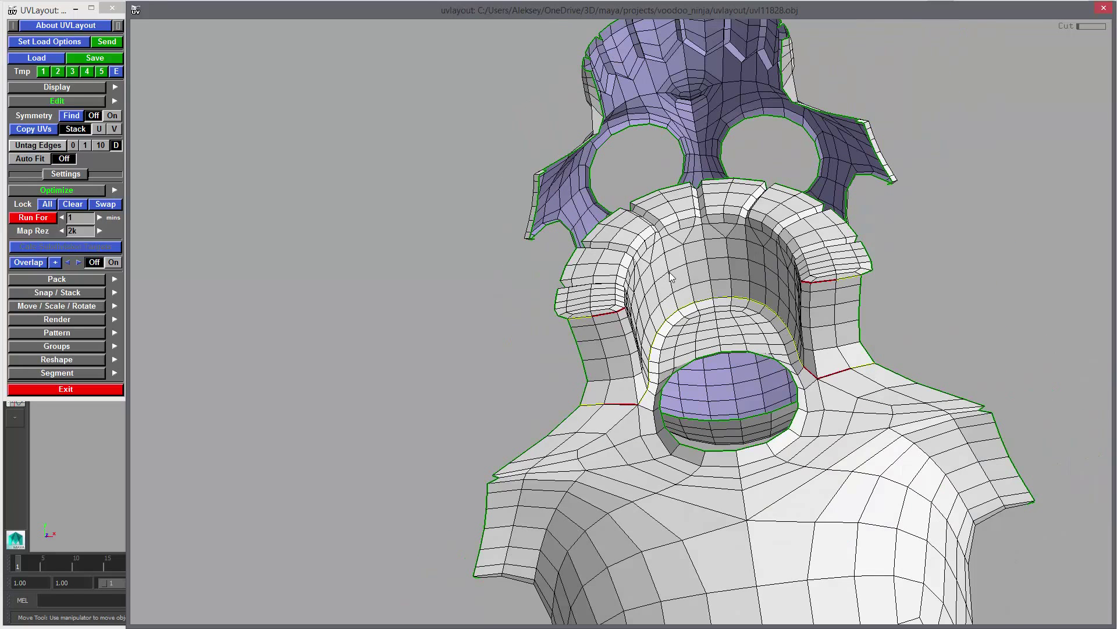
# Split the lower head shell along the marked seams and move the detached U-shaped teeth piece off to the side.
pyautogui.hotkey('shift', 's')
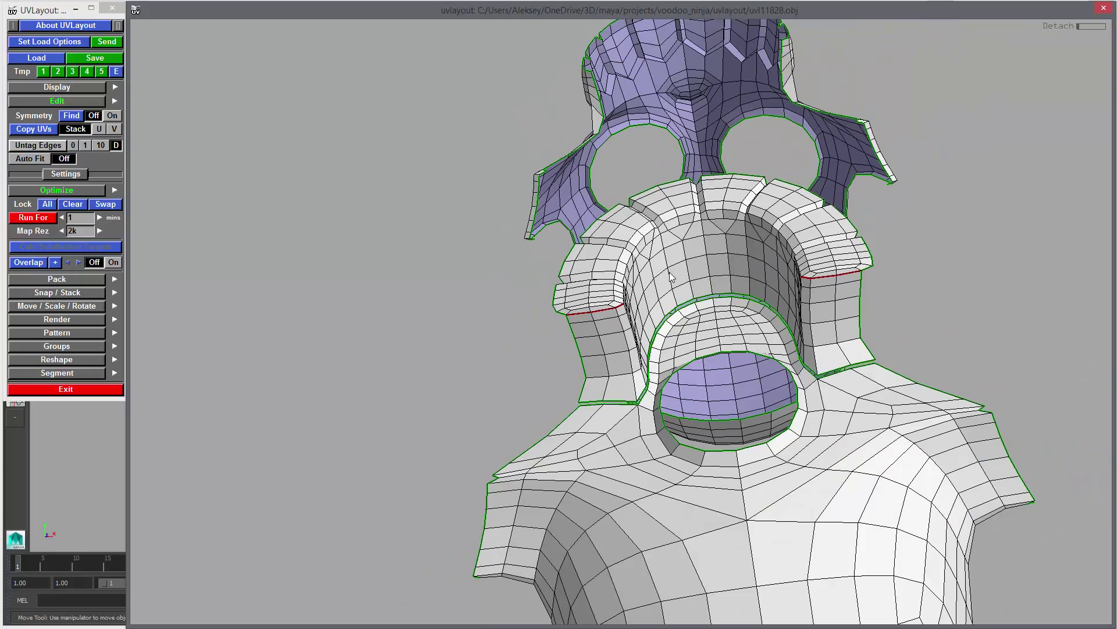
pyautogui.moveTo(843, 357); pyautogui.dragTo(637, 333, button='right')
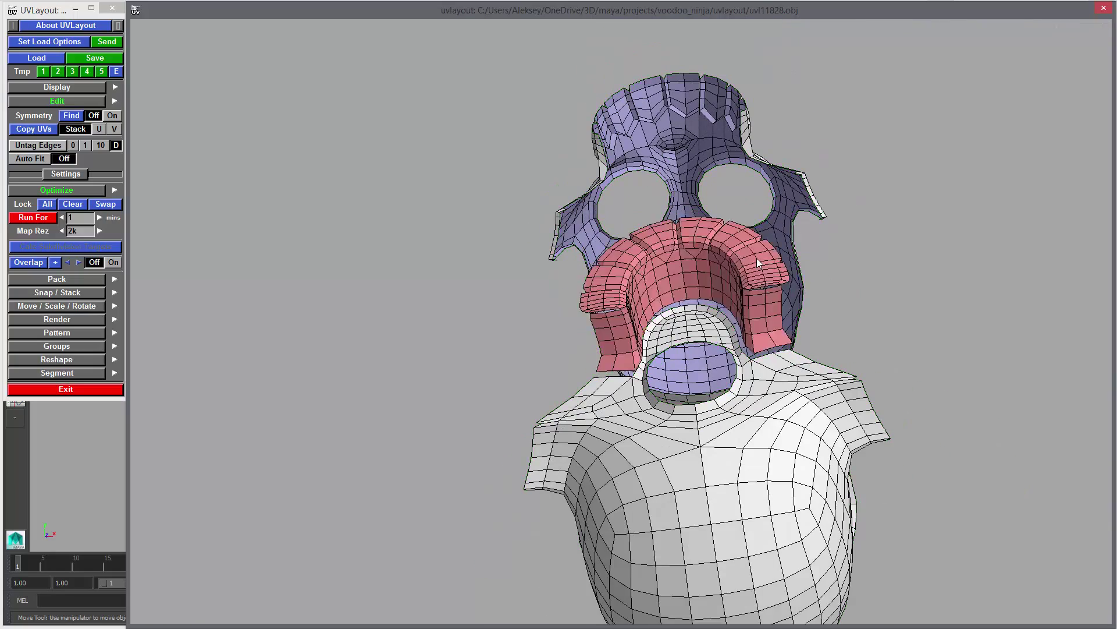
pyautogui.moveTo(757, 258); pyautogui.dragTo(997, 220, button='middle')
pyautogui.moveTo(932, 342); pyautogui.dragTo(908, 349)
pyautogui.moveTo(908, 349); pyautogui.dragTo(838, 355, button='right')
pyautogui.moveTo(838, 355); pyautogui.dragTo(636, 410)
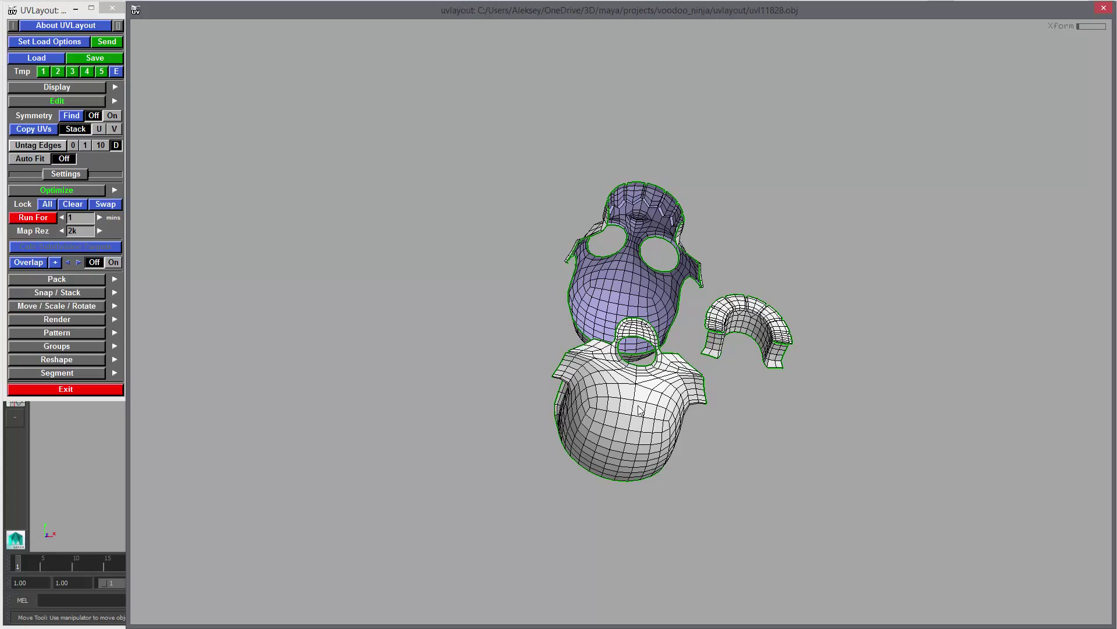
# Drop the three separated head shells into UV space and check the dropped body parts for completeness.
pyautogui.press('d')
pyautogui.press('d')
pyautogui.press('d')
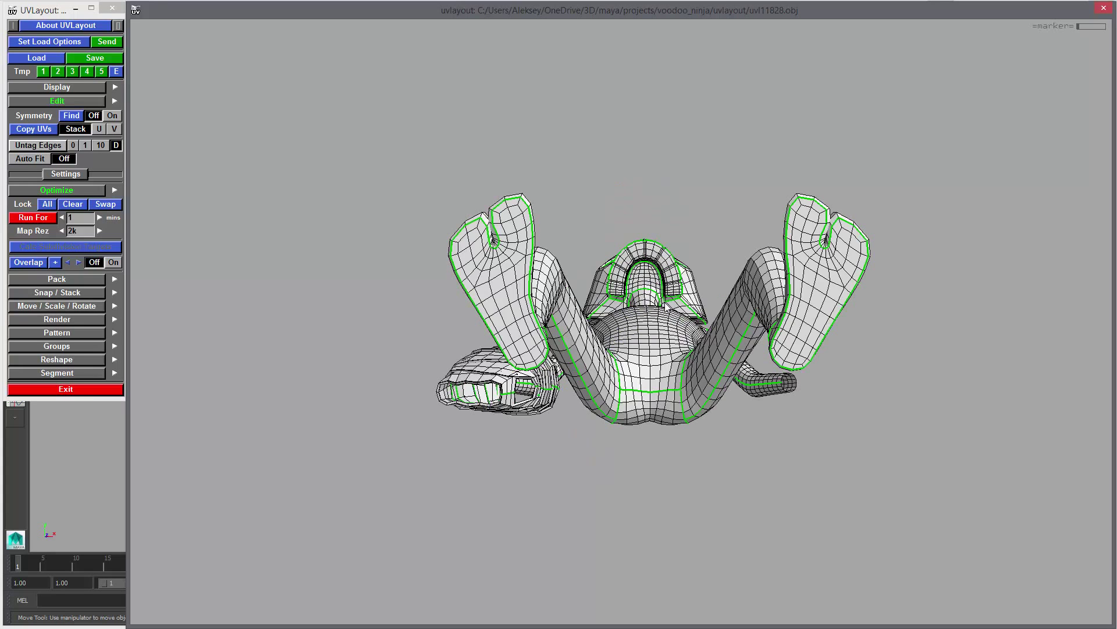
pyautogui.moveTo(706, 306); pyautogui.dragTo(707, 428)
pyautogui.moveTo(707, 429); pyautogui.dragTo(691, 413, button='right')
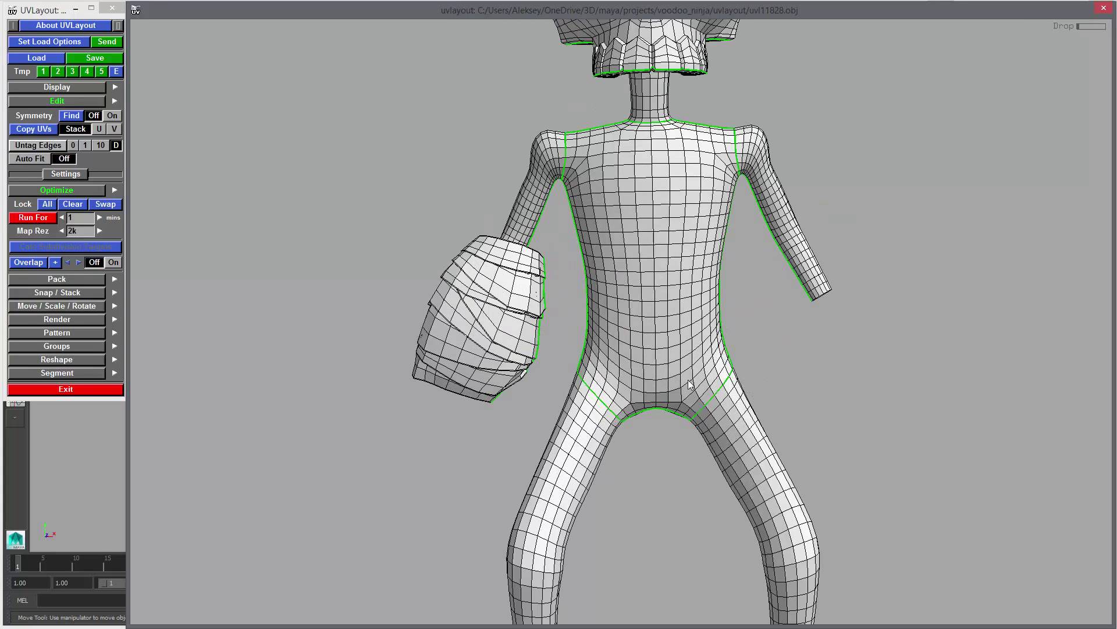
pyautogui.moveTo(743, 344); pyautogui.dragTo(687, 355, button='right')
pyautogui.moveTo(687, 355); pyautogui.dragTo(734, 425)
# Switch to the UV view and move the two torso shells up above the arms, spaced apart from each other.
pyautogui.press('1')
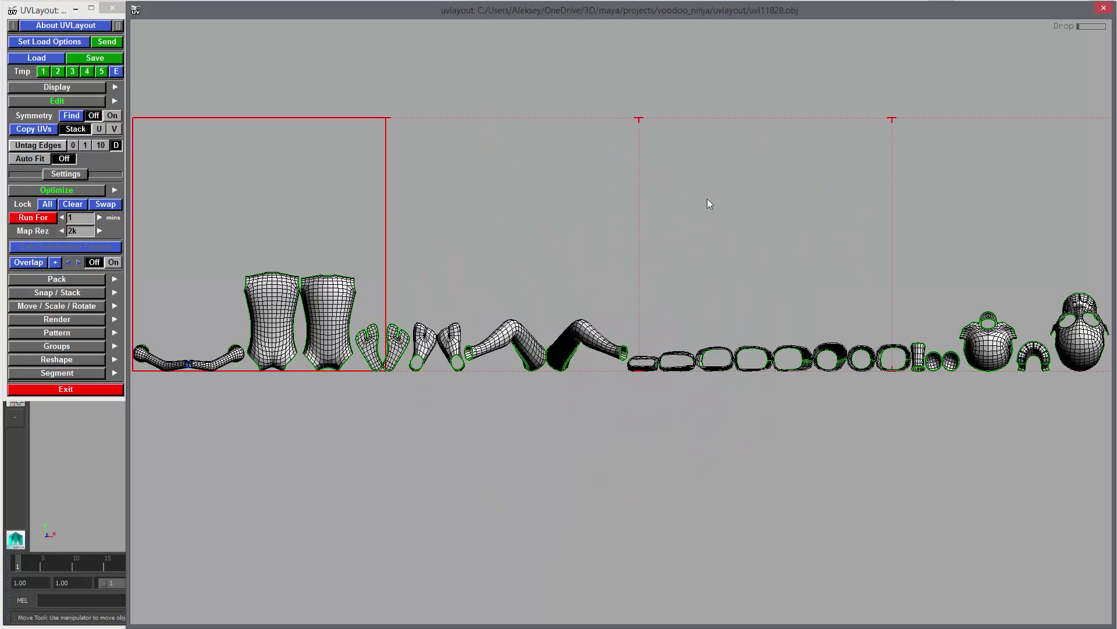
pyautogui.moveTo(816, 378); pyautogui.dragTo(586, 357, button='right')
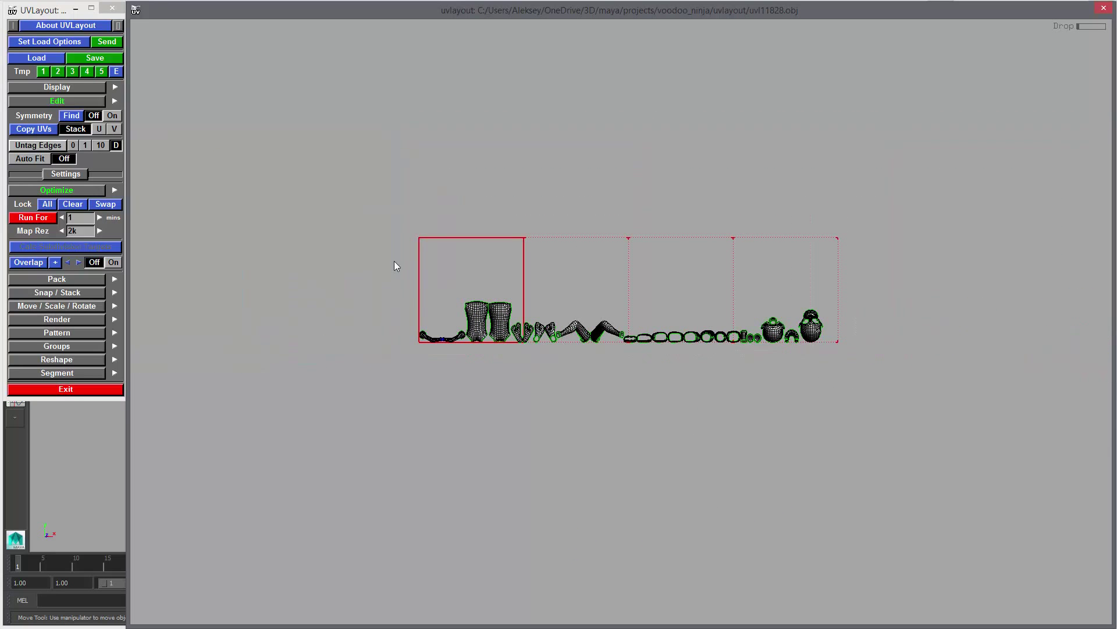
pyautogui.moveTo(438, 282); pyautogui.dragTo(766, 305, button='right')
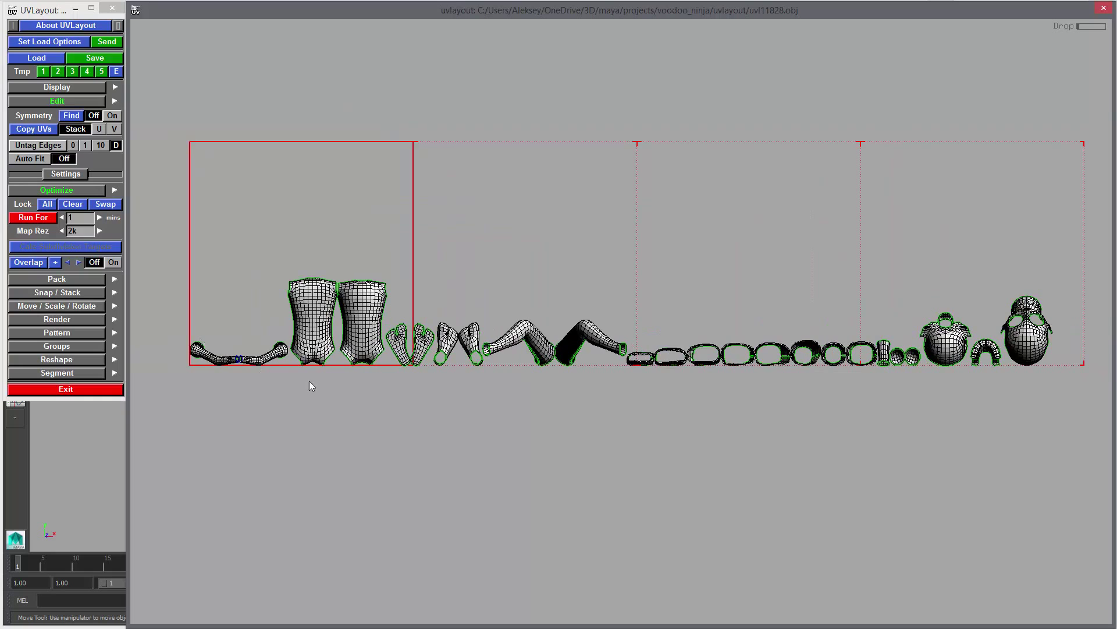
pyautogui.moveTo(242, 312); pyautogui.dragTo(529, 308, button='middle')
pyautogui.moveTo(529, 307); pyautogui.dragTo(1002, 465, button='right')
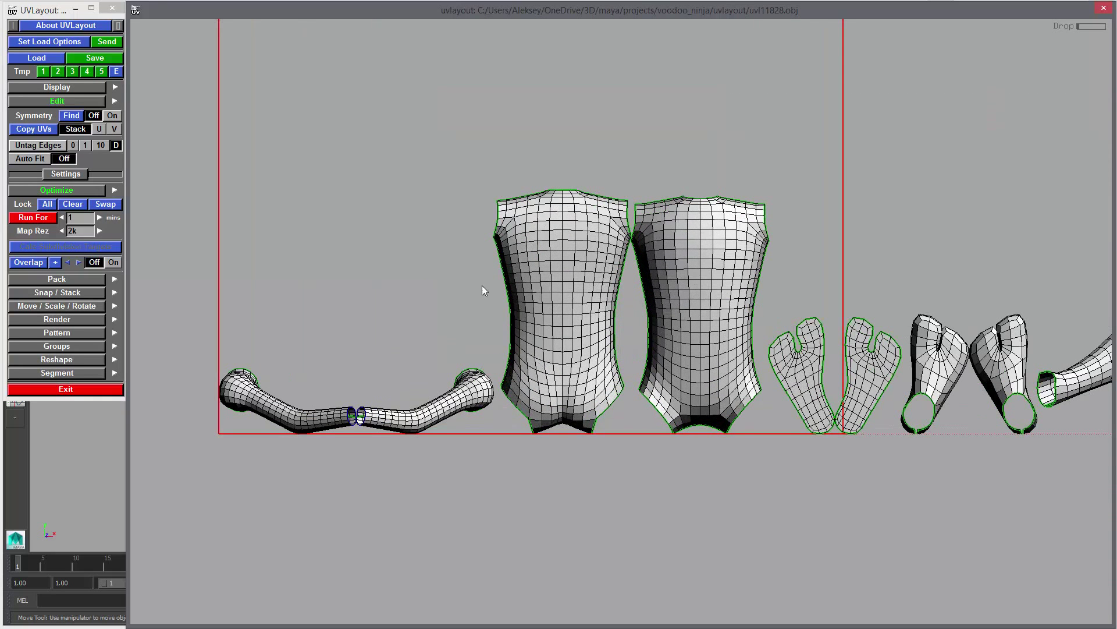
pyautogui.moveTo(599, 305); pyautogui.dragTo(400, 167, button='middle')
pyautogui.moveTo(683, 304); pyautogui.dragTo(656, 193, button='middle')
pyautogui.moveTo(460, 269); pyautogui.dragTo(523, 326, button='middle')
pyautogui.moveTo(478, 287); pyautogui.dragTo(478, 274, button='middle')
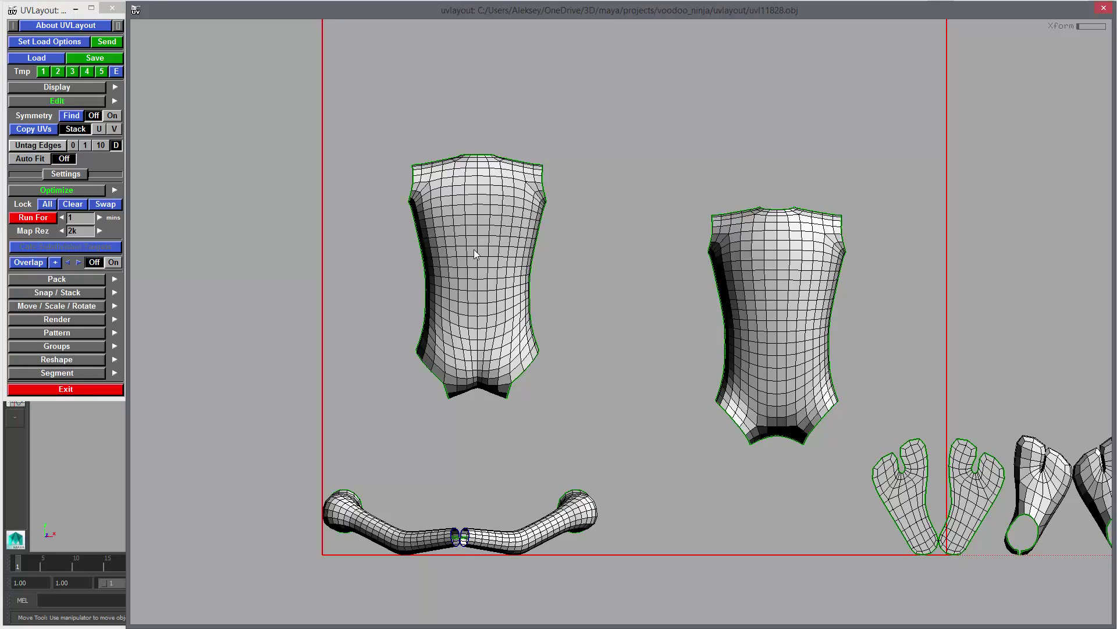
# Flatten the first torso shell, the one above the arm shells.
pyautogui.press('f')
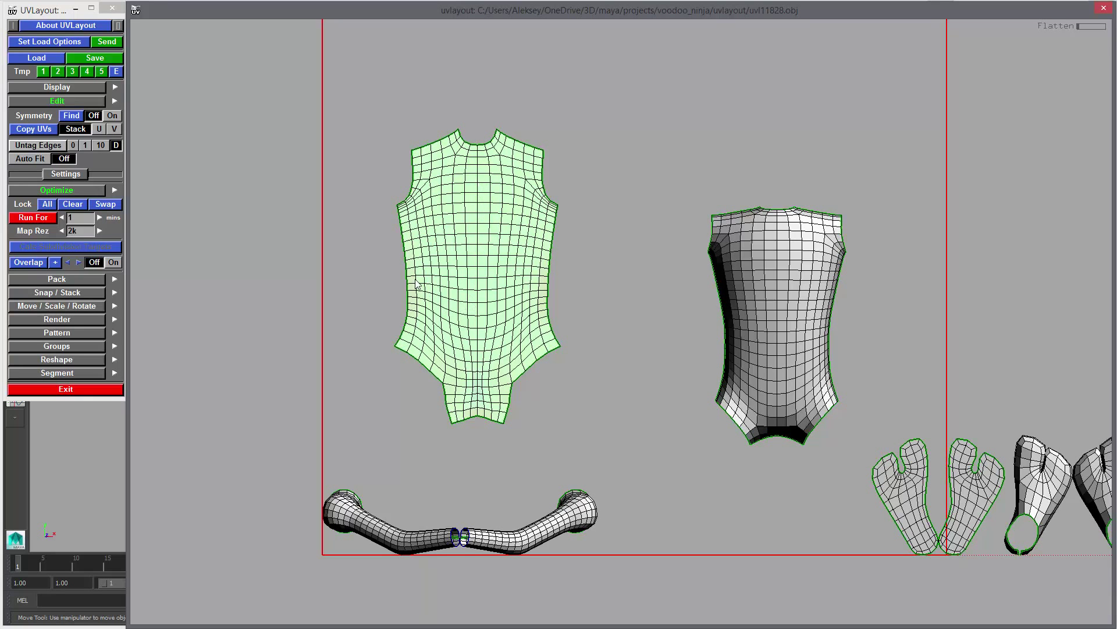
pyautogui.moveTo(416, 280); pyautogui.dragTo(606, 328, button='right')
pyautogui.moveTo(421, 240); pyautogui.dragTo(533, 315, button='middle')
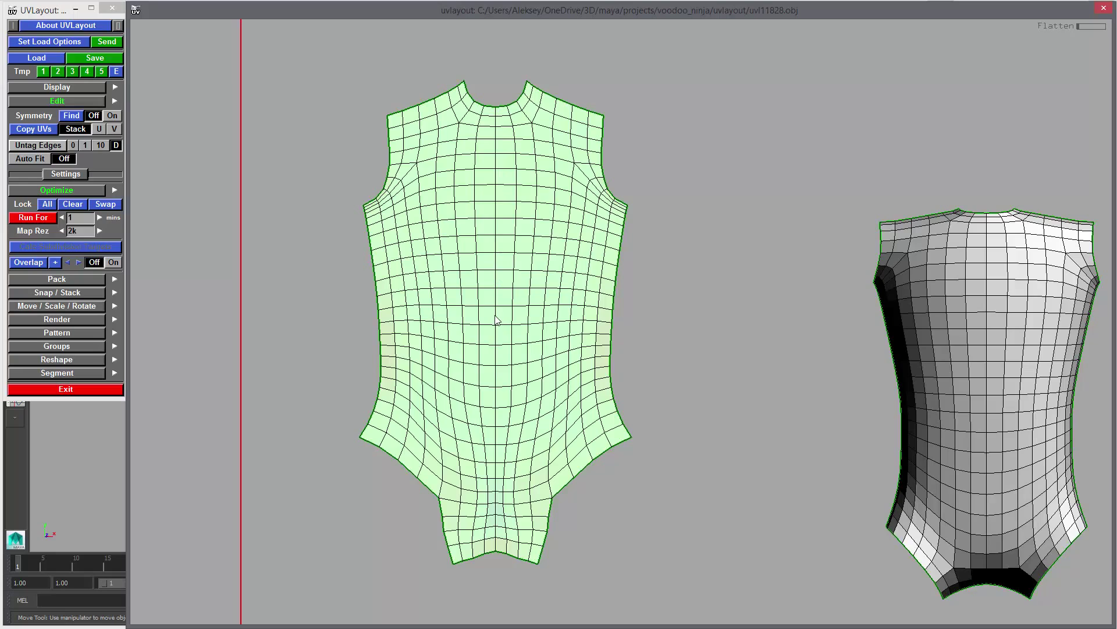
# Tag the vertical centre edge line of the flattened torso shell and try flattening it again.
pyautogui.press('t')
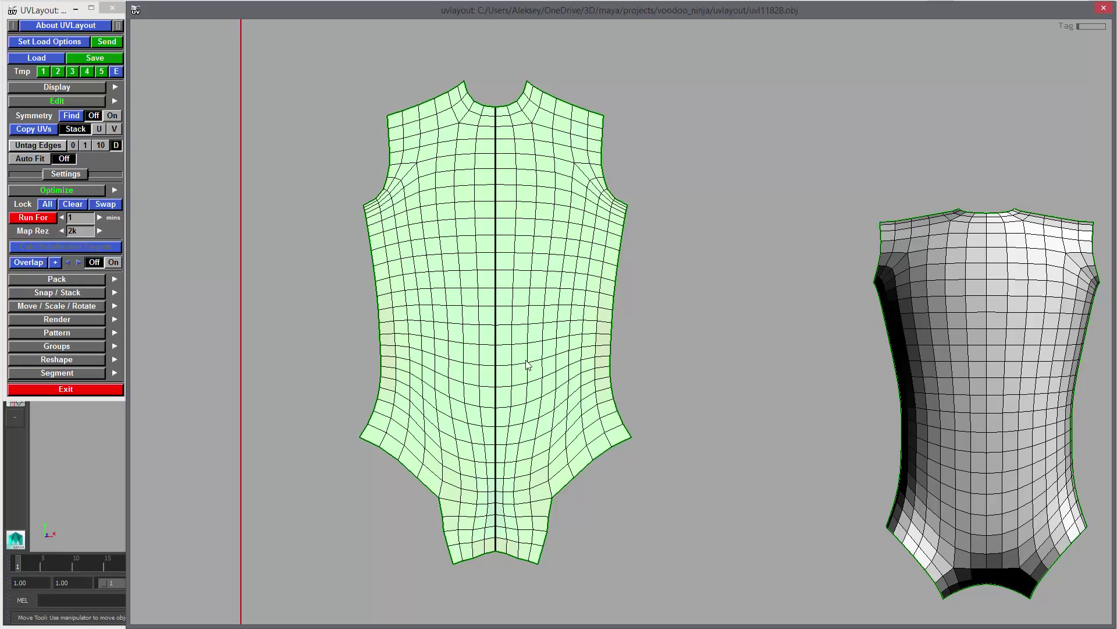
pyautogui.press('f')
pyautogui.hotkey('ctrl', 'z')
# Tag the vertical centre edge line of the second torso shell and flatten that shell.
pyautogui.moveTo(742, 375); pyautogui.dragTo(641, 336, button='right')
pyautogui.moveTo(642, 336); pyautogui.dragTo(600, 287, button='middle')
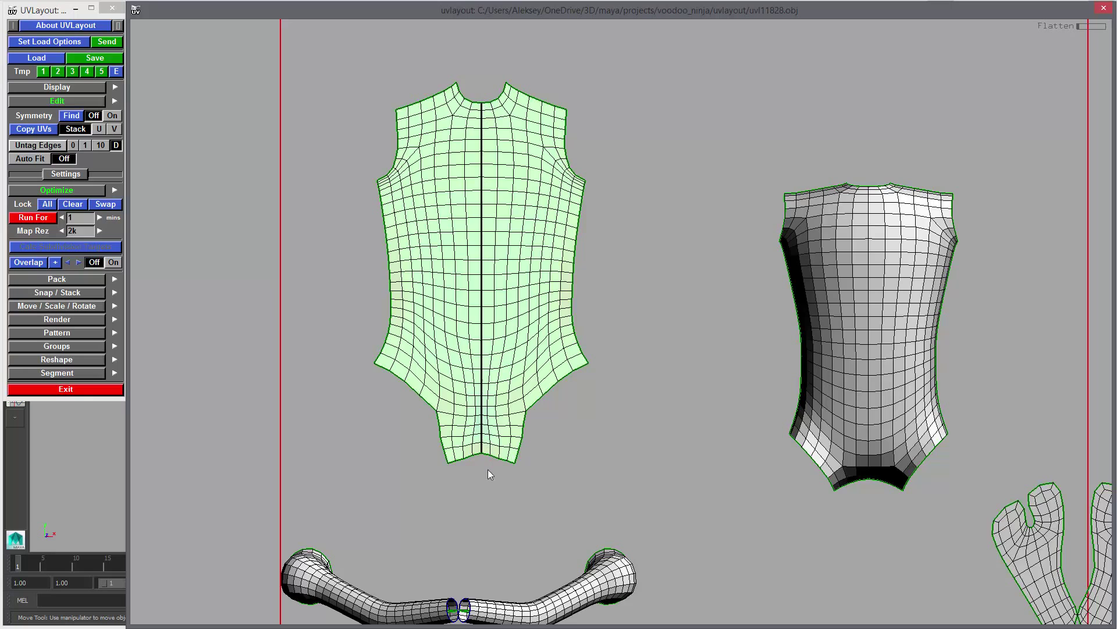
pyautogui.moveTo(489, 471); pyautogui.dragTo(857, 367, button='right')
pyautogui.moveTo(856, 367); pyautogui.dragTo(637, 407, button='middle')
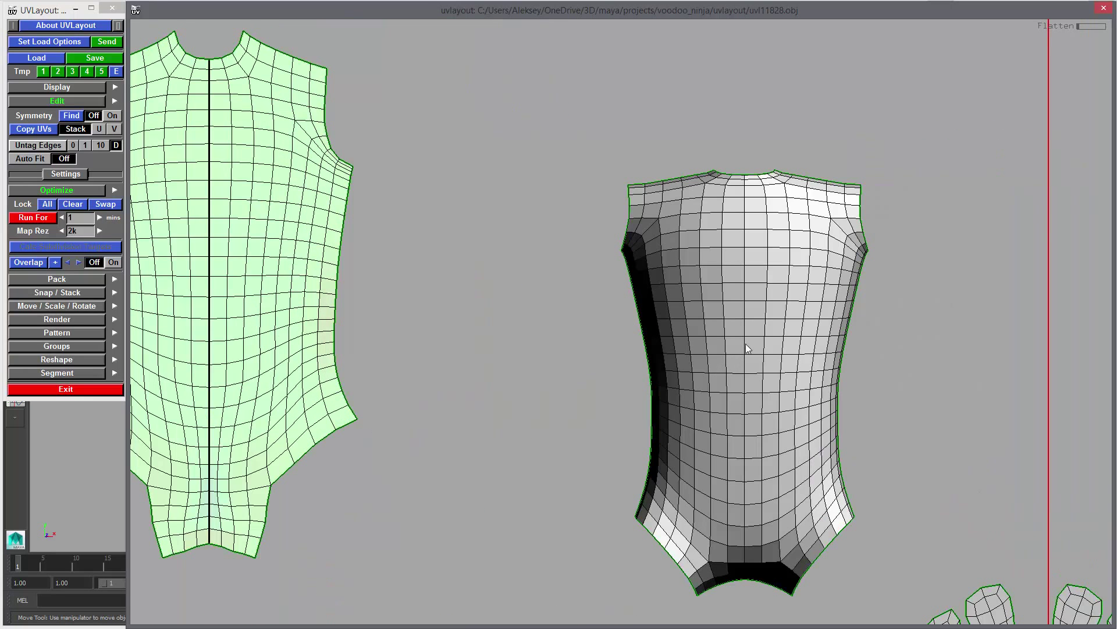
pyautogui.press('t')
pyautogui.press('t')
pyautogui.press('f')
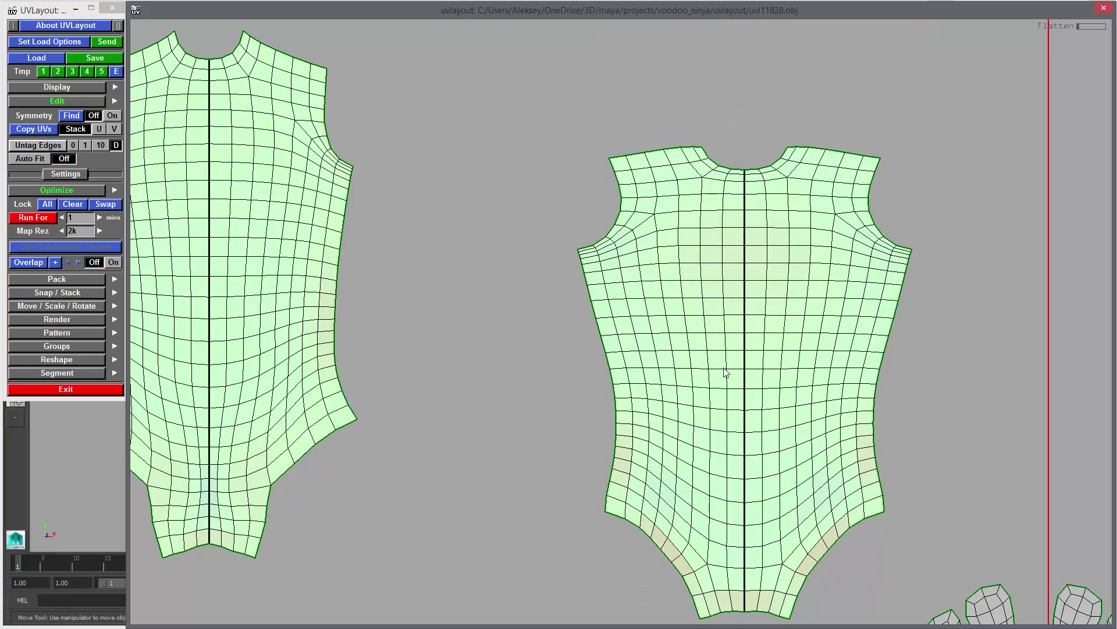
# Tag the short crotch edge along the lower end of the second torso shell.
pyautogui.moveTo(762, 447); pyautogui.dragTo(849, 478, button='middle')
pyautogui.moveTo(823, 452); pyautogui.dragTo(519, 201, button='middle')
pyautogui.moveTo(520, 200); pyautogui.dragTo(581, 501, button='right')
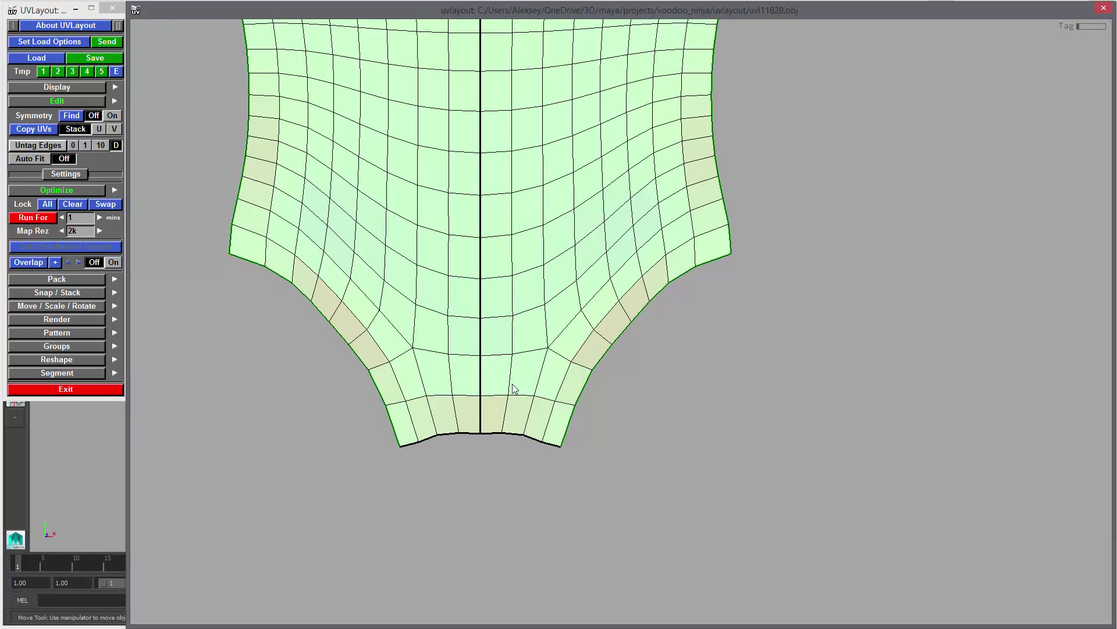
pyautogui.moveTo(701, 382); pyautogui.dragTo(586, 302, button='right')
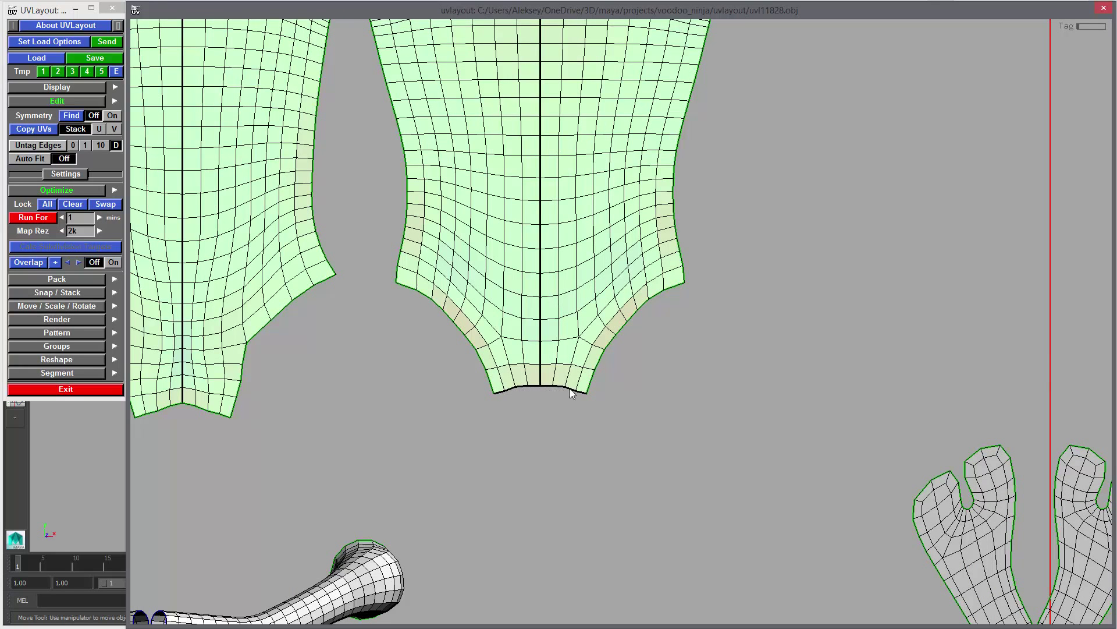
# Flatten the second torso shell again so its tagged crotch edge straightens.
pyautogui.press('f')
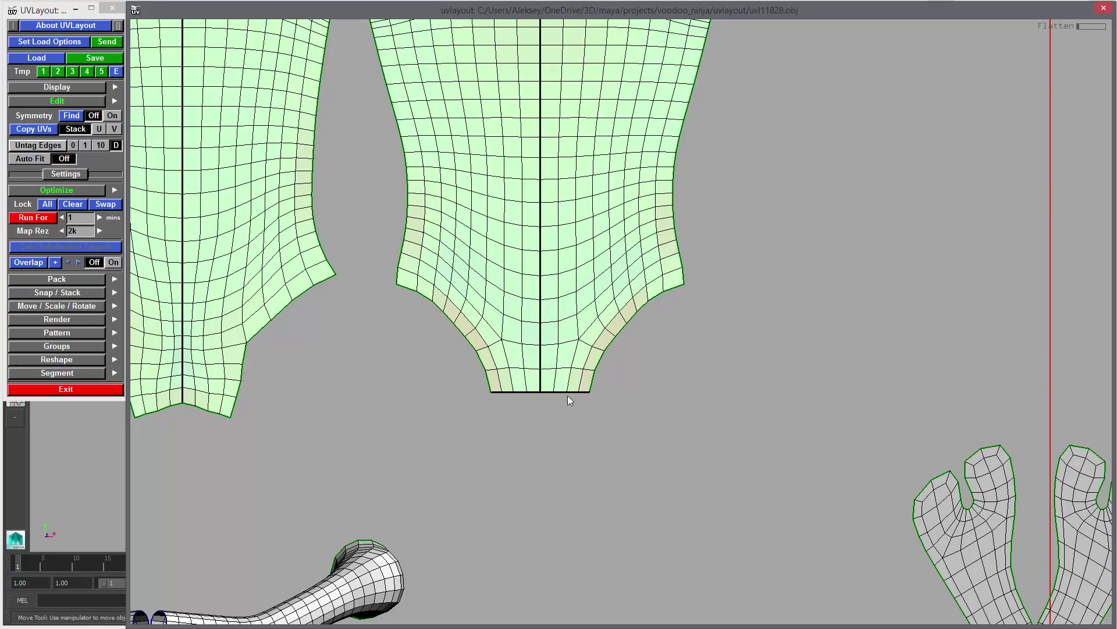
pyautogui.moveTo(382, 395); pyautogui.dragTo(619, 379, button='middle')
pyautogui.moveTo(619, 379); pyautogui.dragTo(857, 301, button='right')
pyautogui.moveTo(557, 379); pyautogui.dragTo(365, 431, button='right')
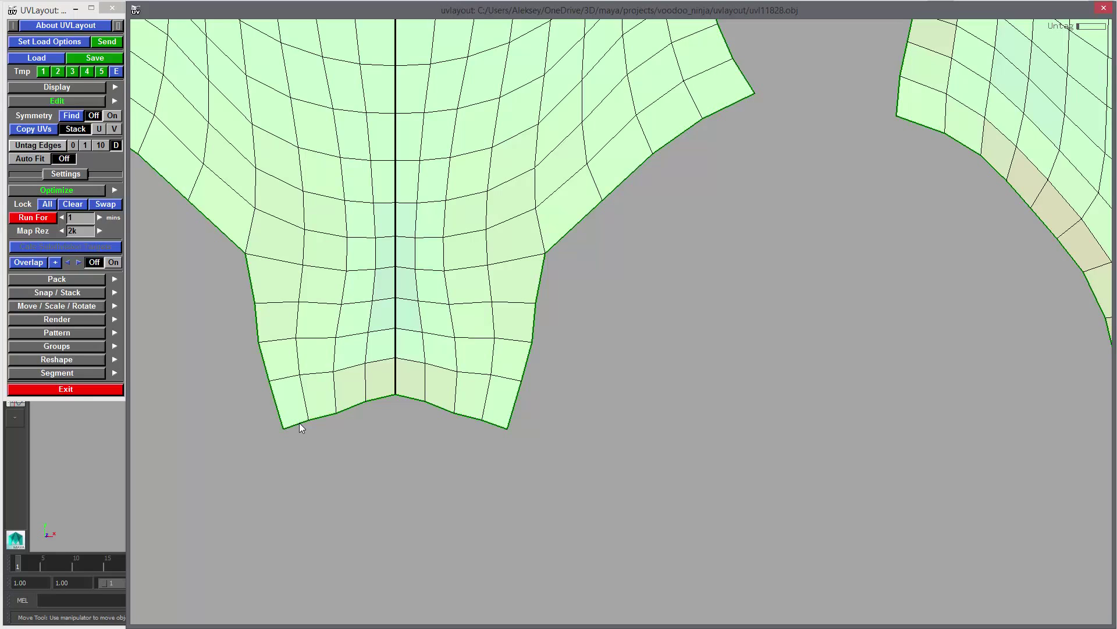
pyautogui.press('t')
pyautogui.moveTo(504, 351); pyautogui.dragTo(497, 269, button='right')
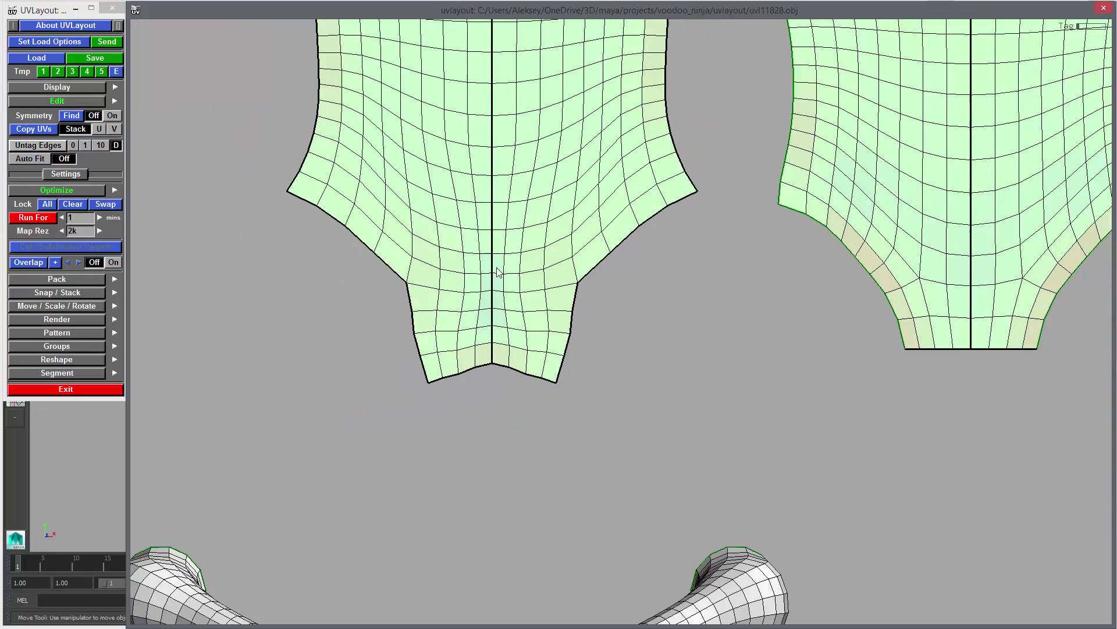
pyautogui.press('f')
pyautogui.moveTo(629, 287); pyautogui.dragTo(579, 494)
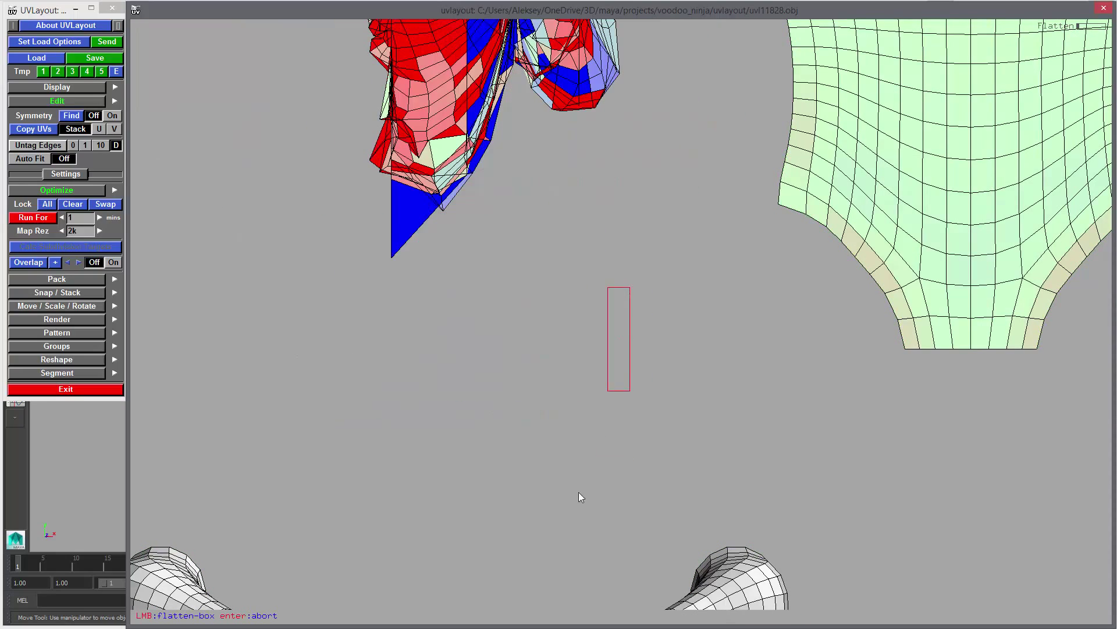
pyautogui.moveTo(646, 254); pyautogui.dragTo(574, 435)
pyautogui.hotkey('ctrl', 'z')
pyautogui.scroll(-2, 568, 384)
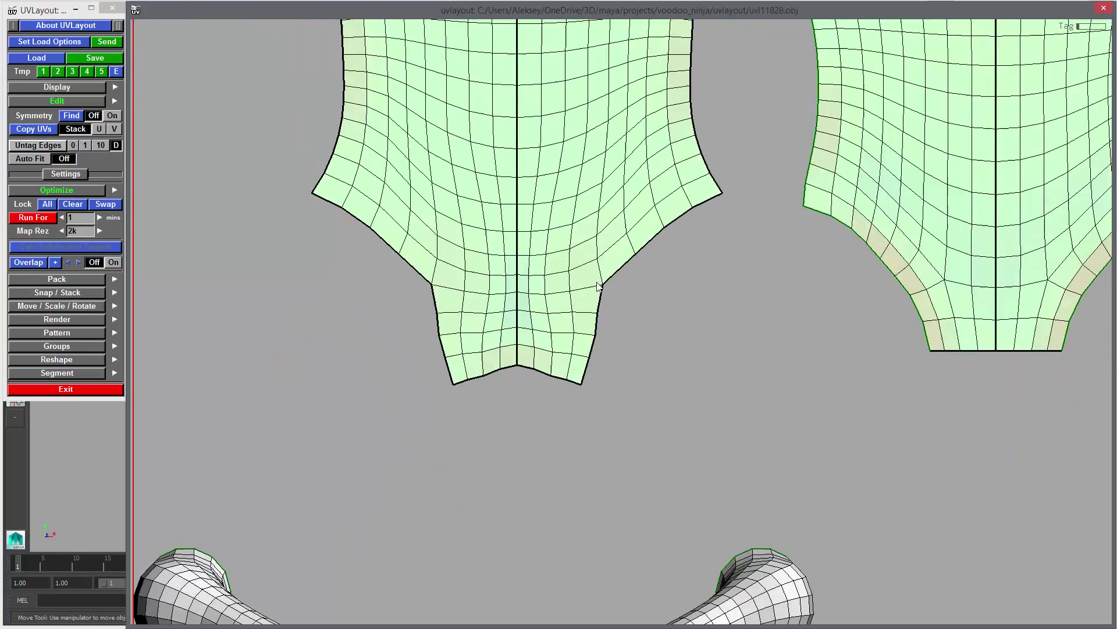
# Tag the edges along the lower crotch end of the first torso shell and flatten that shell again.
pyautogui.scroll(5, 426, 438)
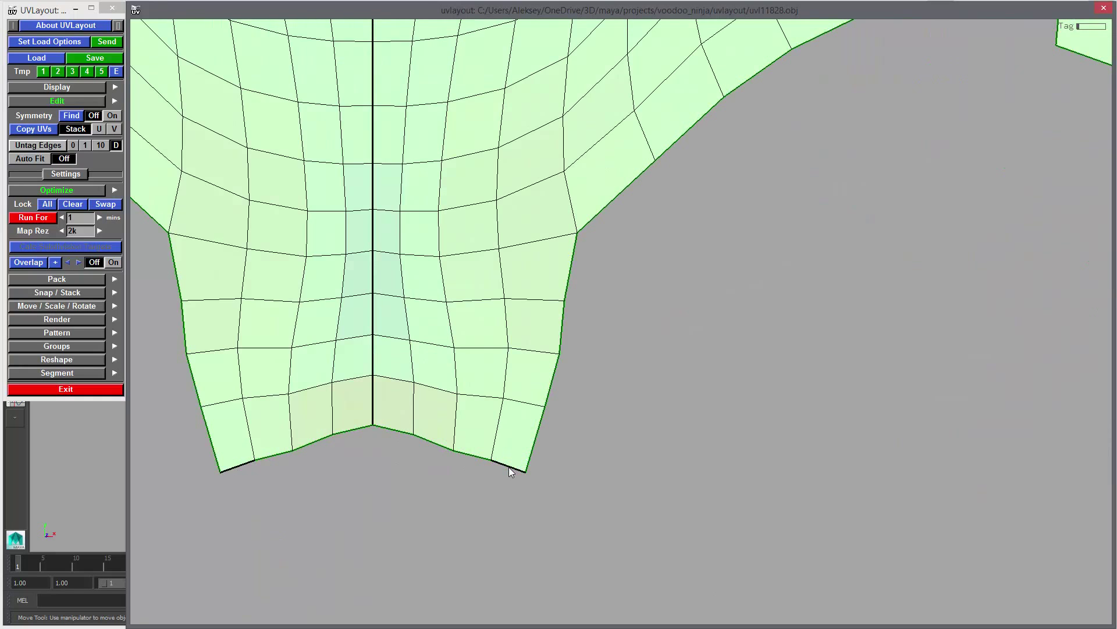
pyautogui.click(475, 460)
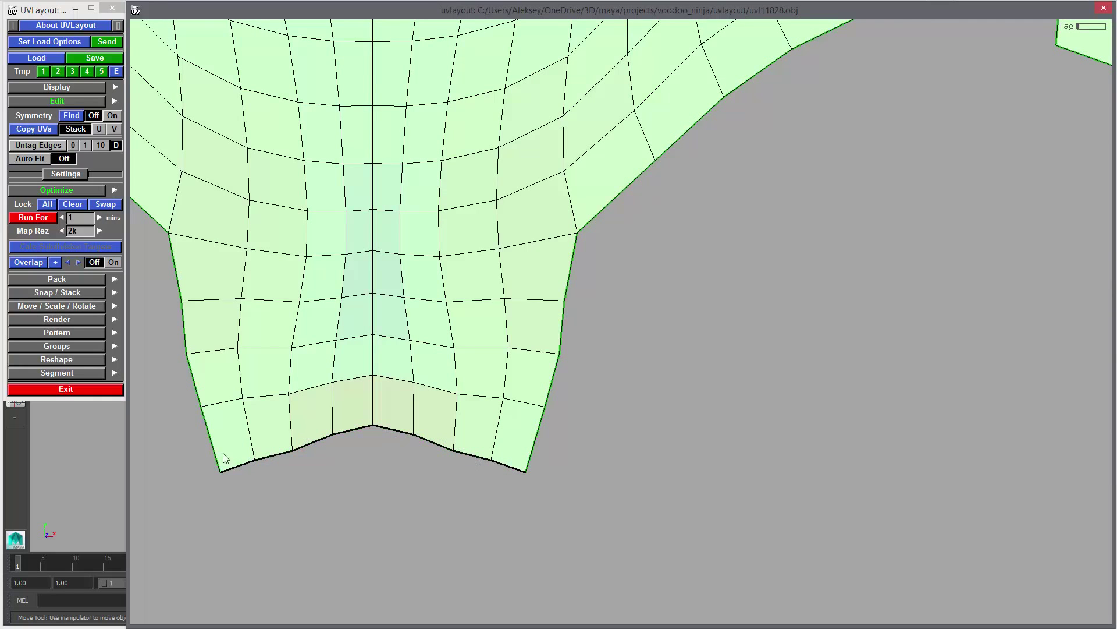
pyautogui.scroll(-2, 596, 377)
pyautogui.press('f')
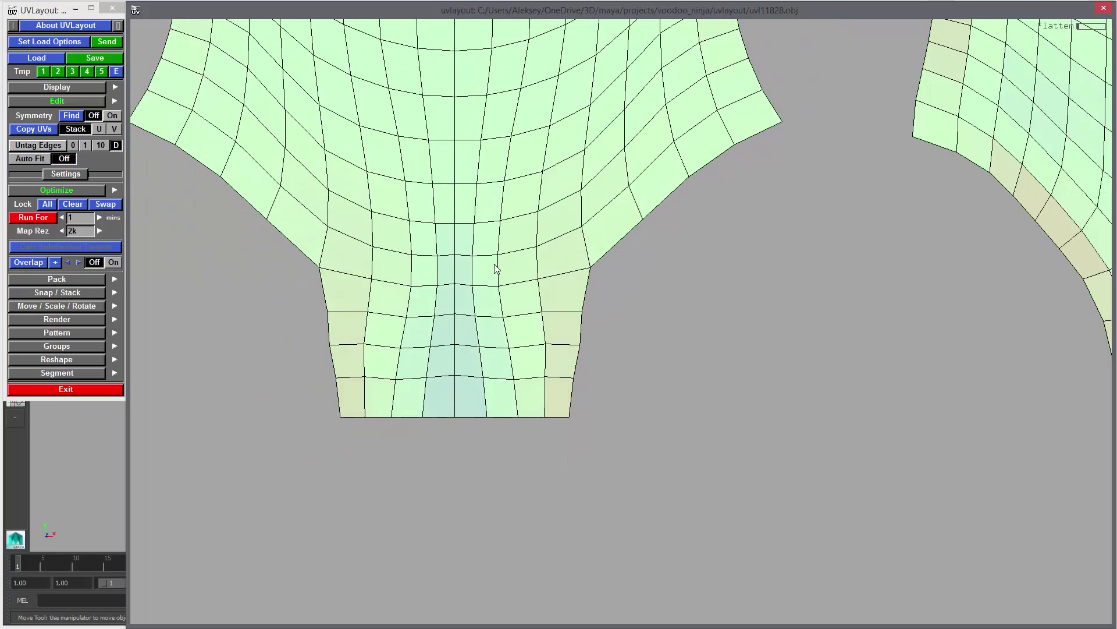
pyautogui.moveTo(817, 412); pyautogui.dragTo(620, 308, button='right')
pyautogui.moveTo(620, 307); pyautogui.dragTo(541, 417, button='middle')
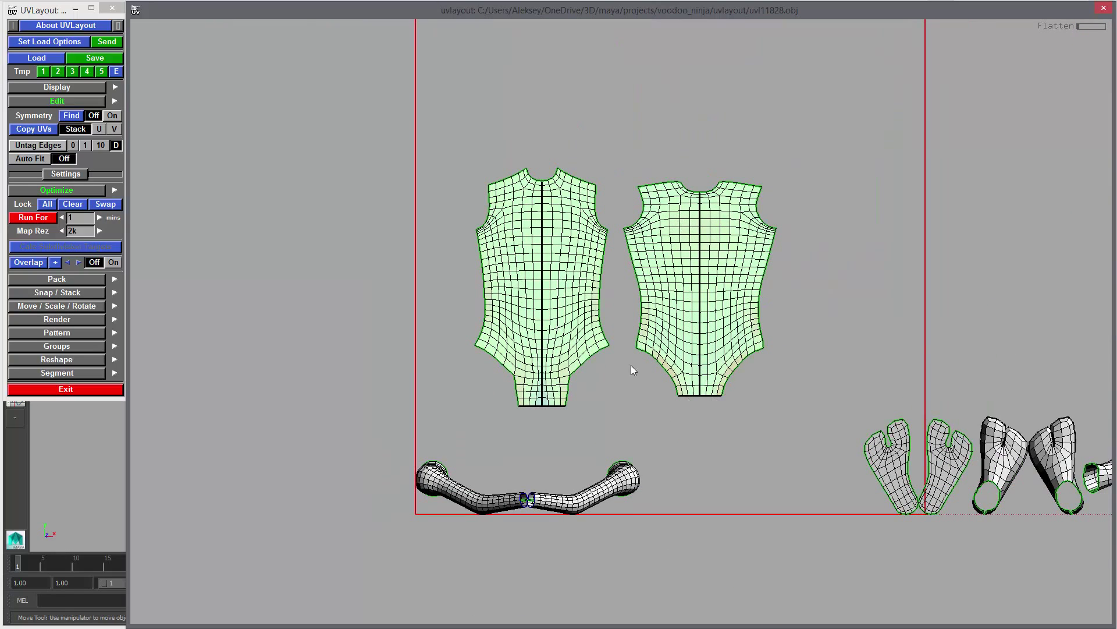
# Flatten the first arm shell and stand both arm shells upright side by side, clear of the torso shells.
pyautogui.moveTo(631, 365); pyautogui.dragTo(612, 397, button='right')
pyautogui.moveTo(612, 397); pyautogui.dragTo(750, 277, button='middle')
pyautogui.press('f')
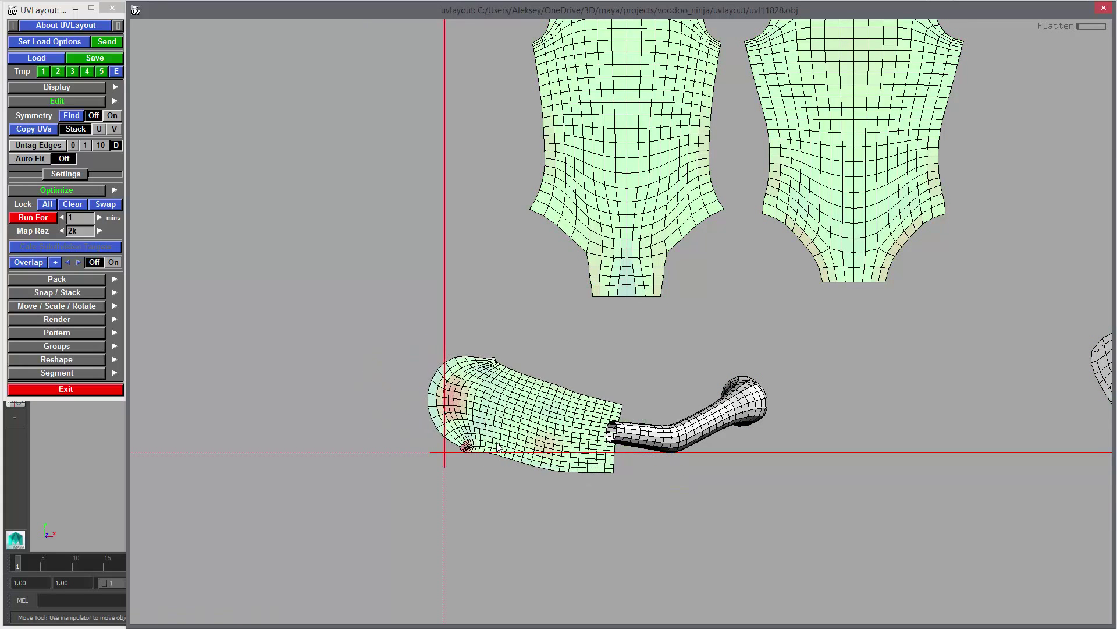
pyautogui.moveTo(542, 462); pyautogui.dragTo(494, 461)
pyautogui.moveTo(544, 413); pyautogui.dragTo(369, 343, button='middle')
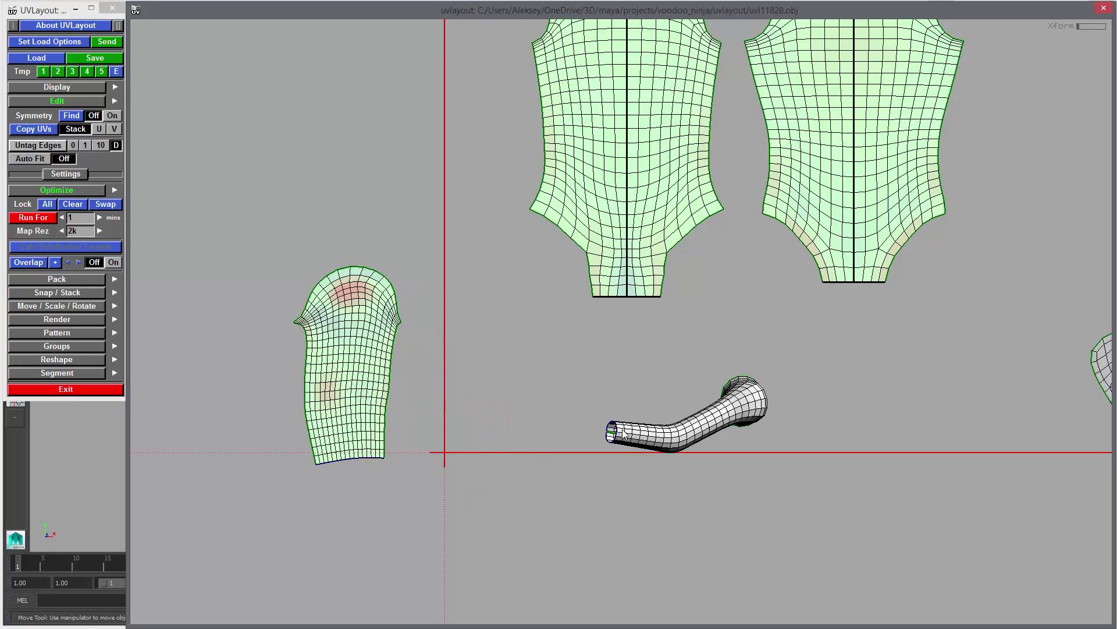
pyautogui.moveTo(622, 429); pyautogui.dragTo(465, 380, button='middle')
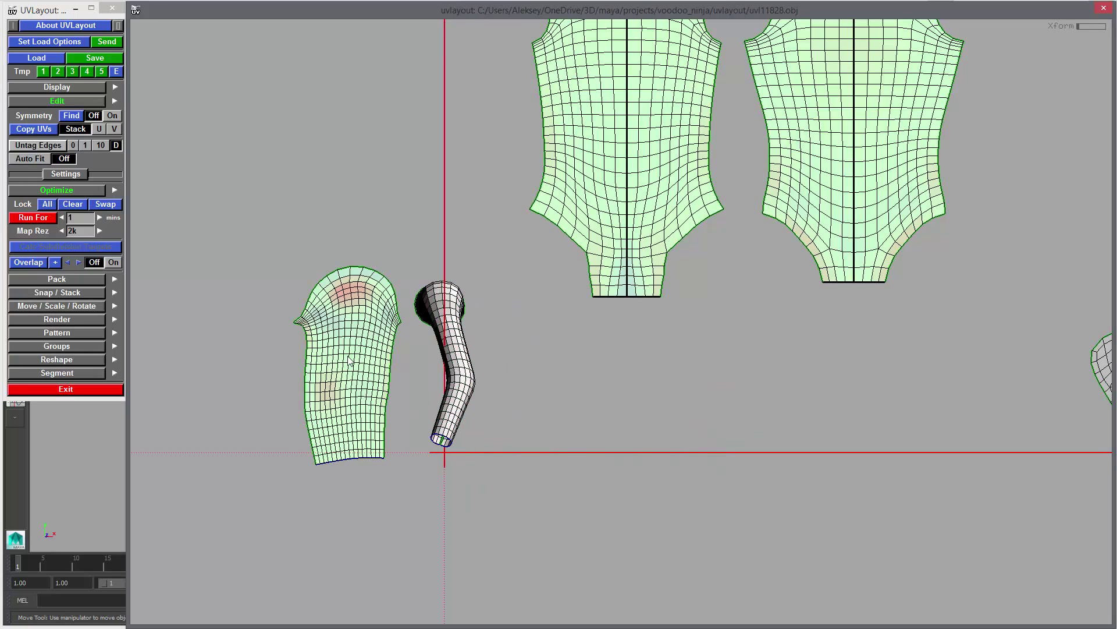
# Run a continuous flatten on the first arm shell, then tag its lengthwise centre edge line and flatten it again.
pyautogui.hotkey('shift', 'f')
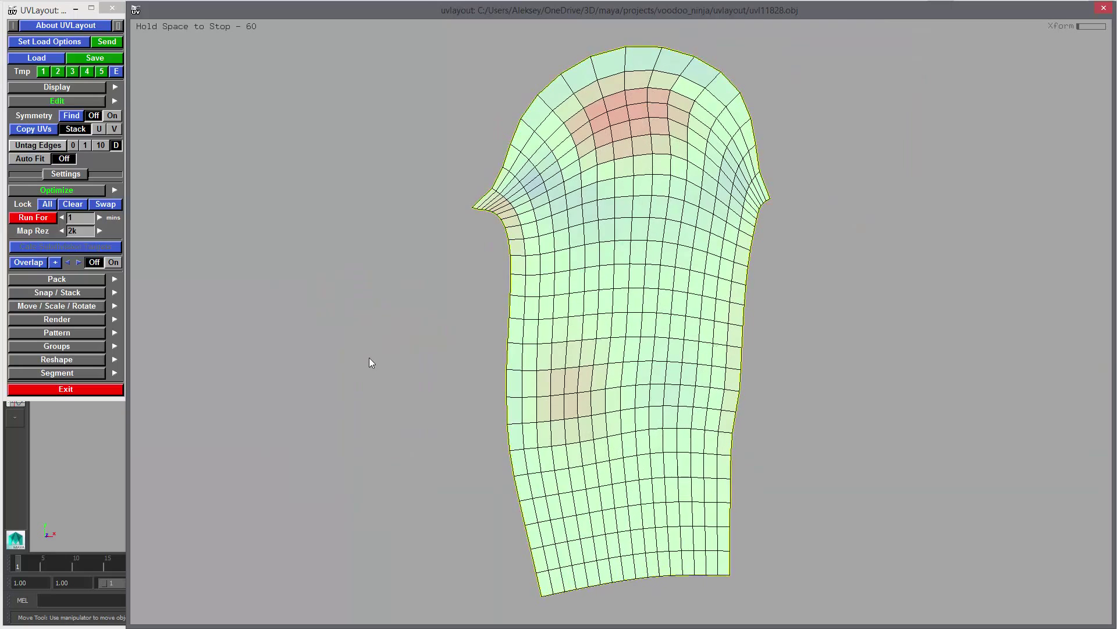
pyautogui.press('space')
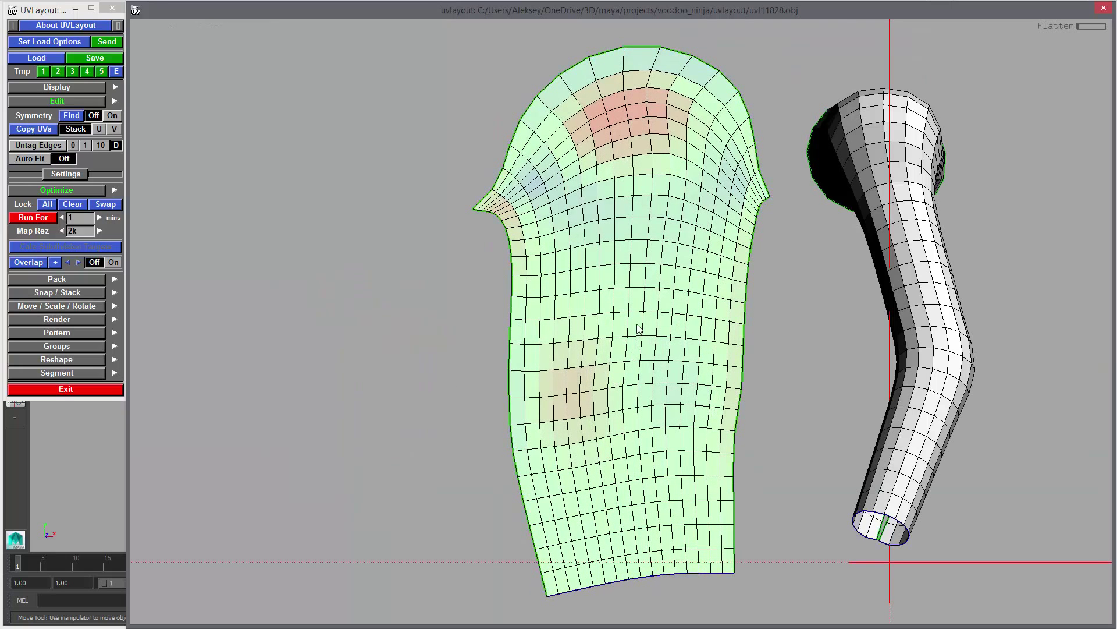
pyautogui.press('t')
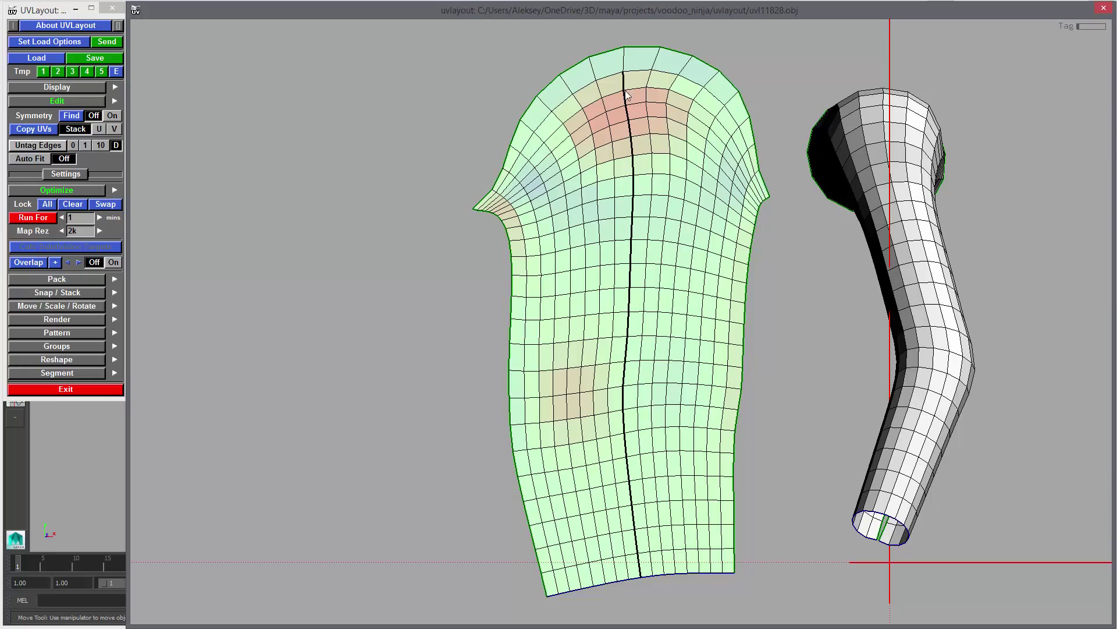
pyautogui.press('c')
pyautogui.press('f')
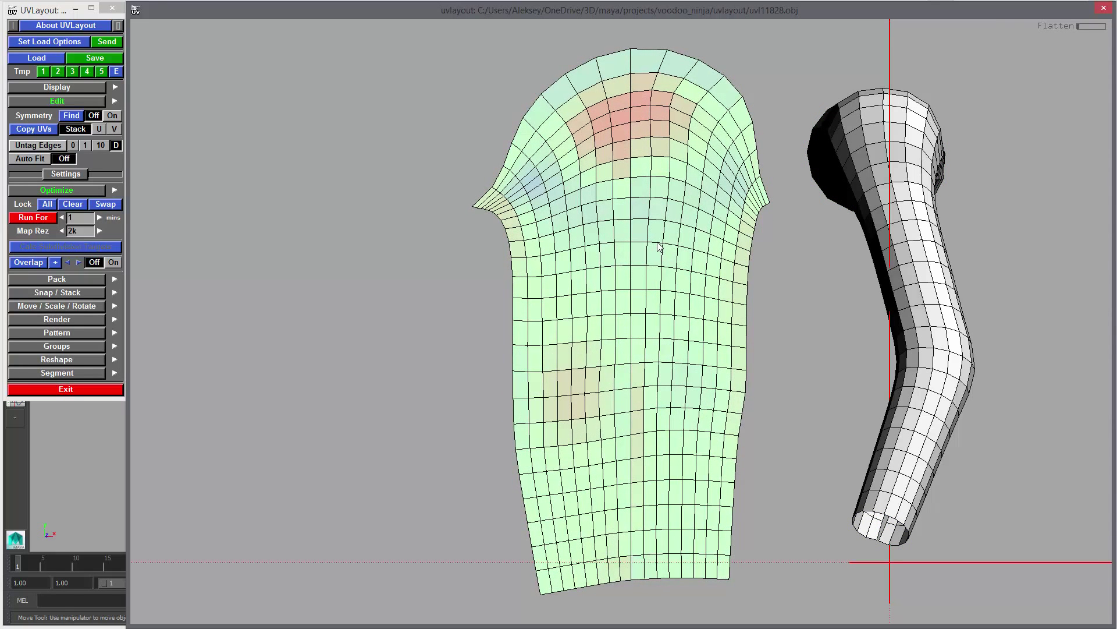
pyautogui.moveTo(750, 388); pyautogui.dragTo(705, 400, button='right')
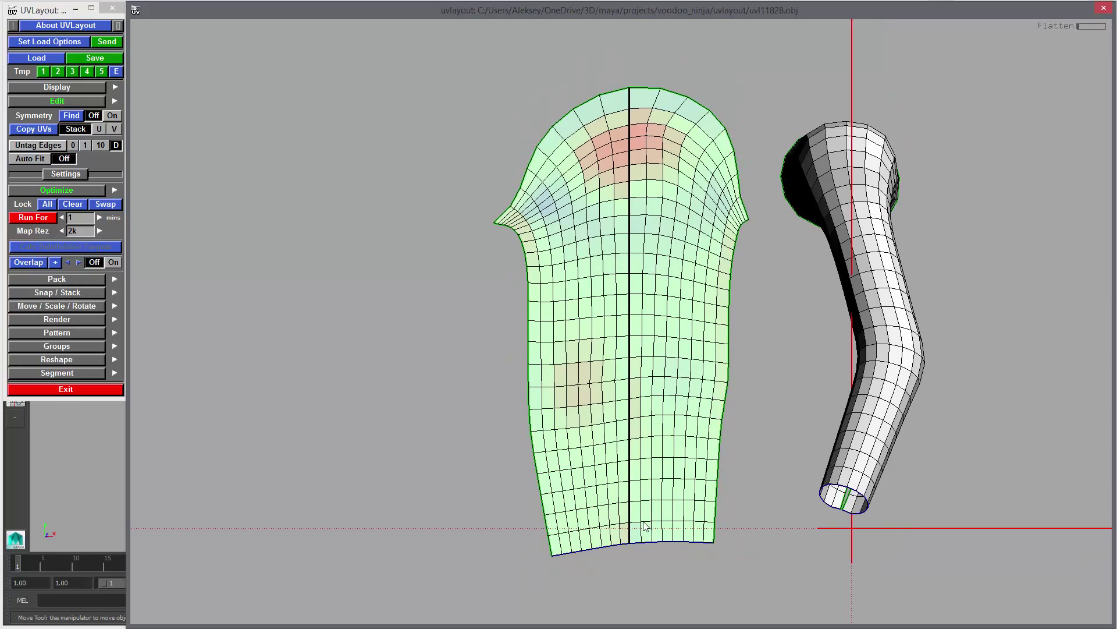
# Tag the crosswise edge loop just above the first arm shell's wrist, reflatten the shell, and shift both arm shells sideways.
pyautogui.press('s')
pyautogui.press('f')
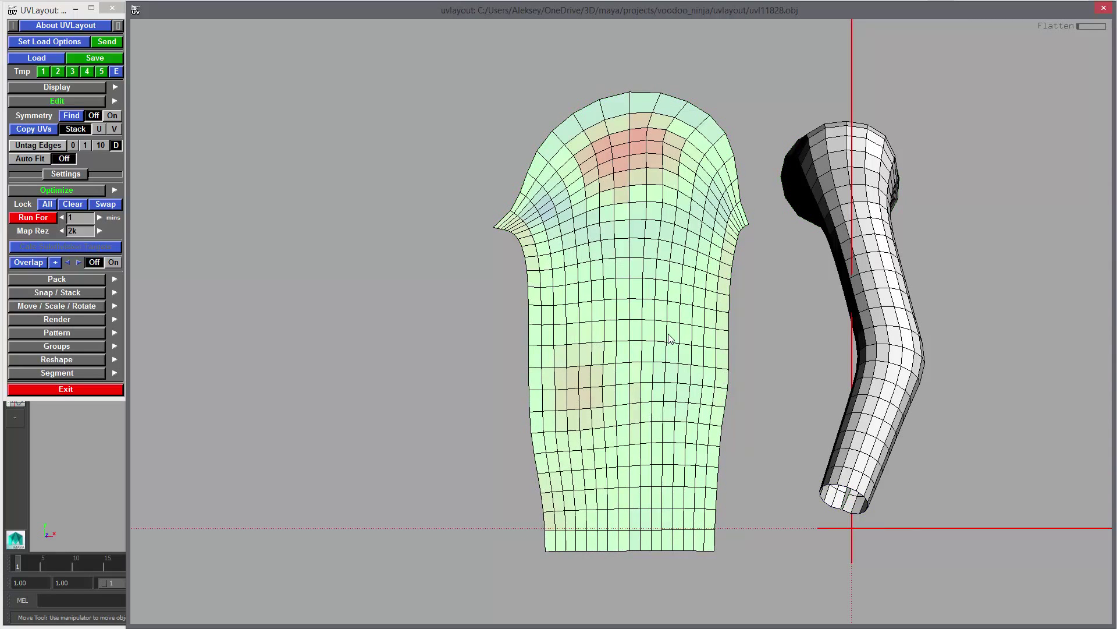
pyautogui.moveTo(672, 414); pyautogui.dragTo(495, 406, button='middle')
pyautogui.moveTo(883, 405); pyautogui.dragTo(699, 455, button='middle')
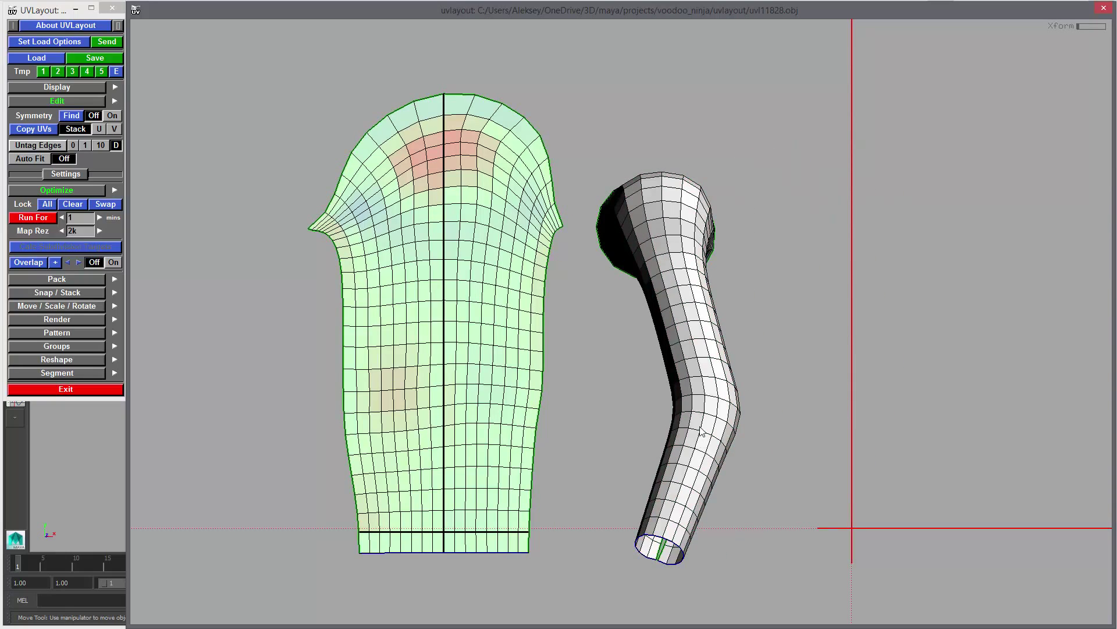
# Run a continuous flatten on the second arm shell and tag its lengthwise centre line and the edge loop above the wrist.
pyautogui.hotkey('shift', 'f')
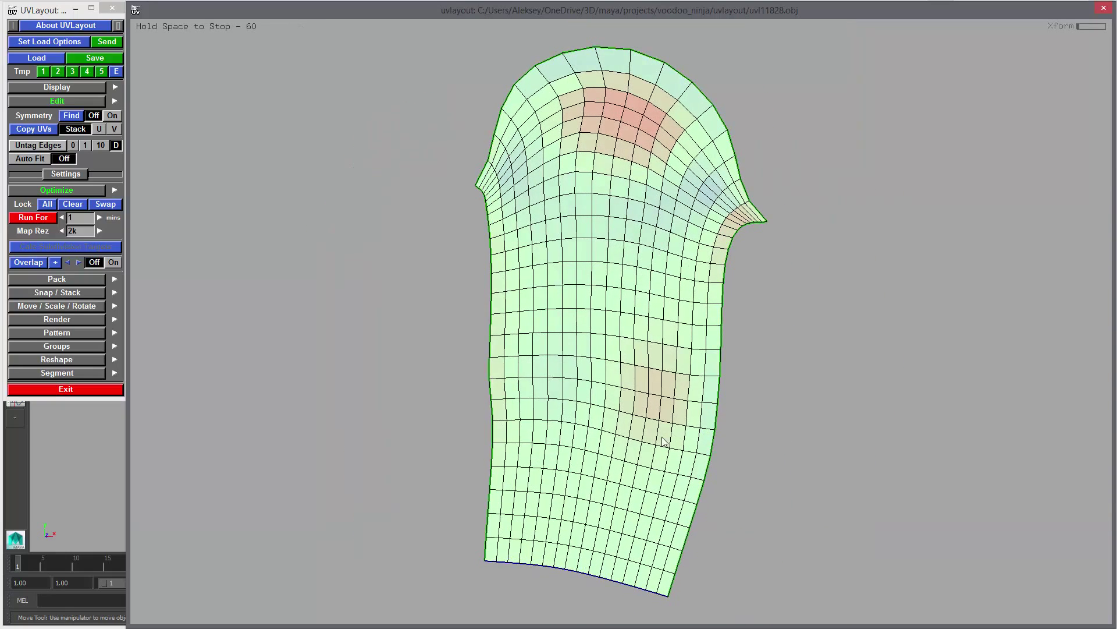
pyautogui.press('space')
pyautogui.press('t')
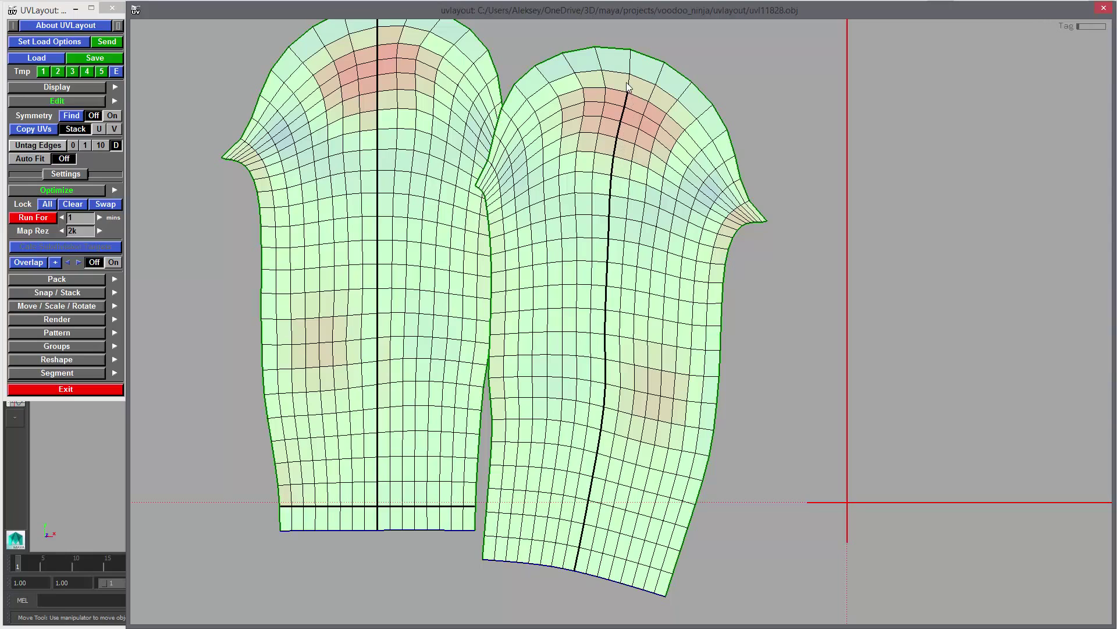
pyautogui.press('t')
pyautogui.press('t')
pyautogui.press('t')
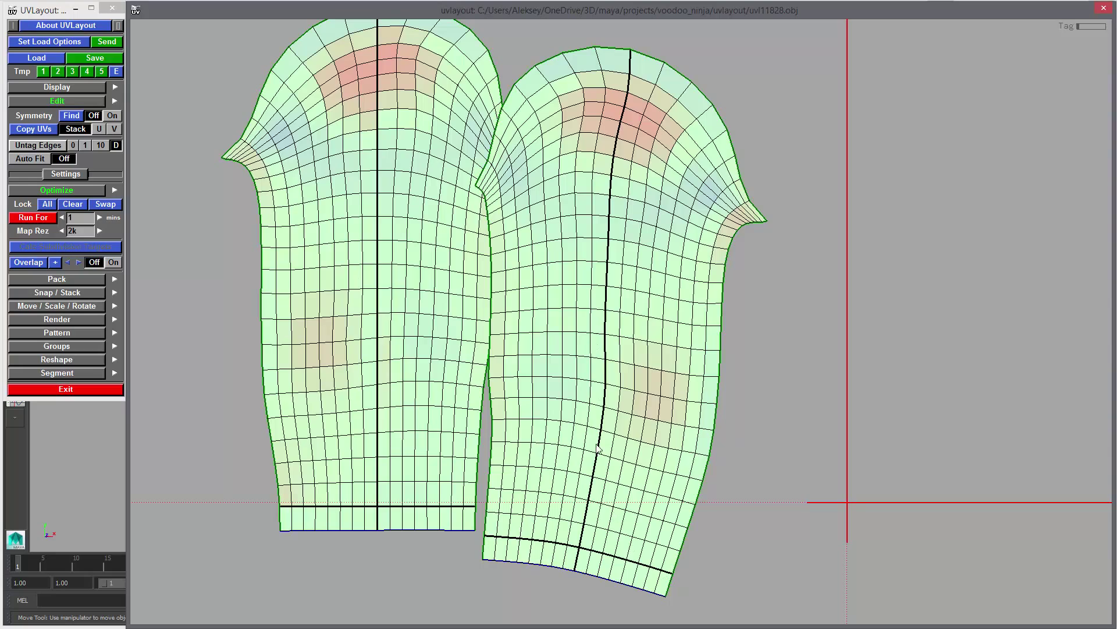
# Rotate the second arm shell to a tilted angle and flatten it with its tagged edge lines.
pyautogui.moveTo(597, 466); pyautogui.dragTo(614, 451)
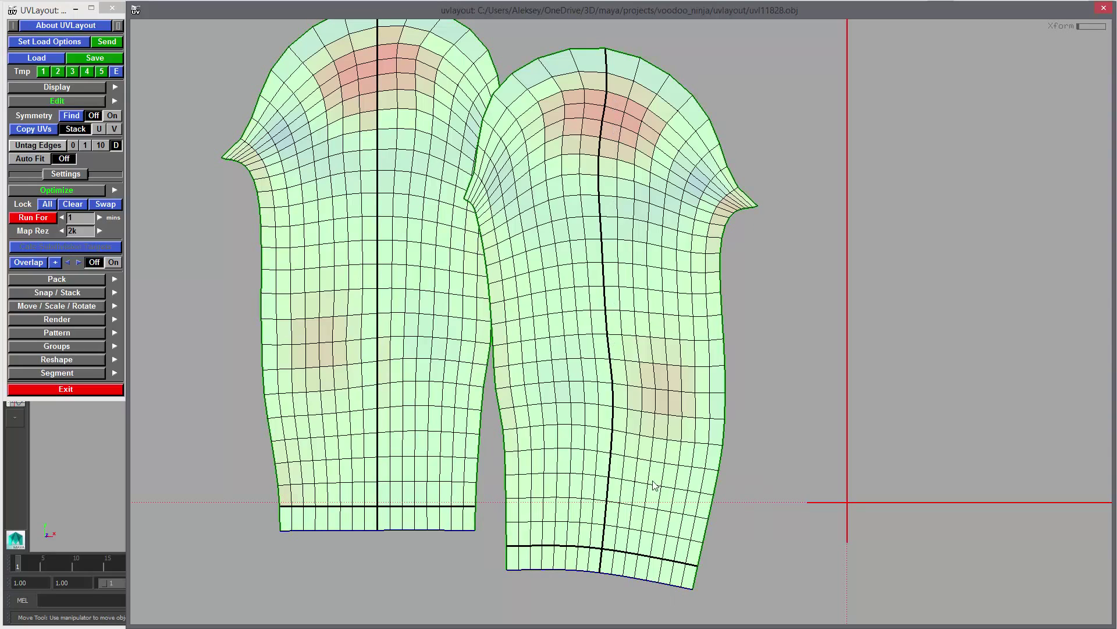
pyautogui.moveTo(628, 490); pyautogui.dragTo(867, 440)
pyautogui.moveTo(845, 440); pyautogui.dragTo(674, 453, button='middle')
pyautogui.moveTo(739, 463); pyautogui.dragTo(627, 398)
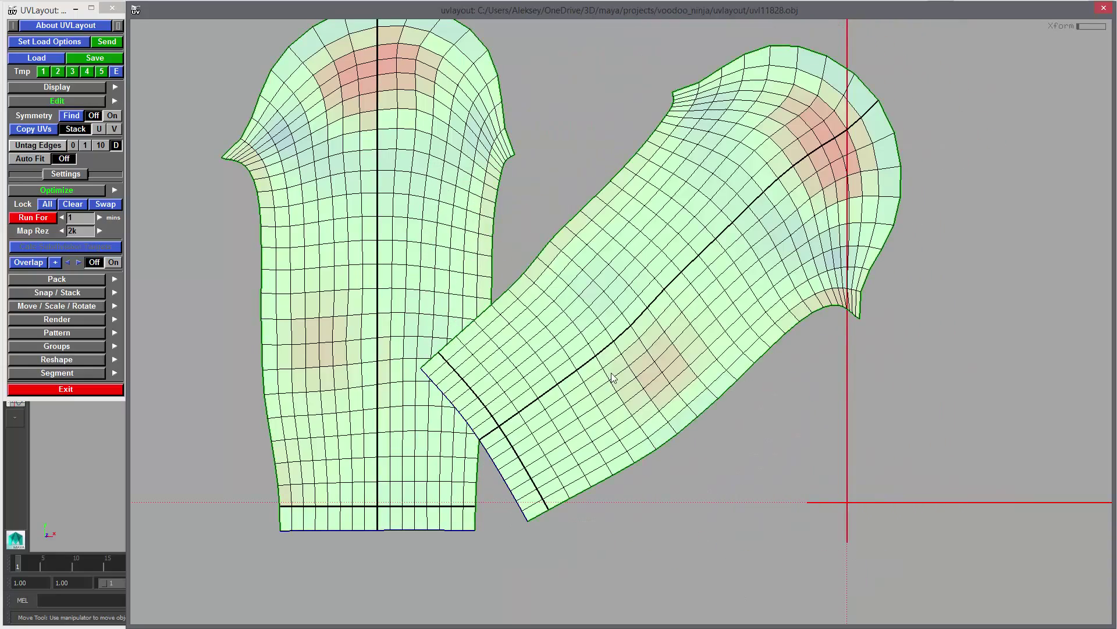
pyautogui.press('f')
pyautogui.moveTo(553, 412); pyautogui.dragTo(589, 431)
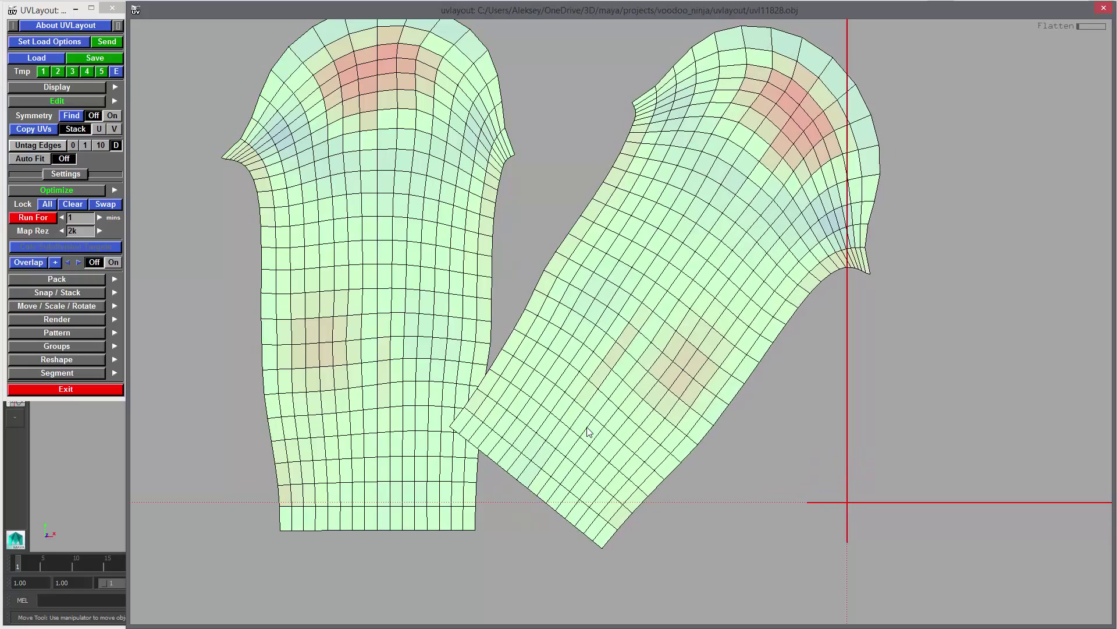
# Turn the second arm shell upright beside the first one and flatten it again.
pyautogui.moveTo(528, 431); pyautogui.dragTo(572, 446)
pyautogui.press('f')
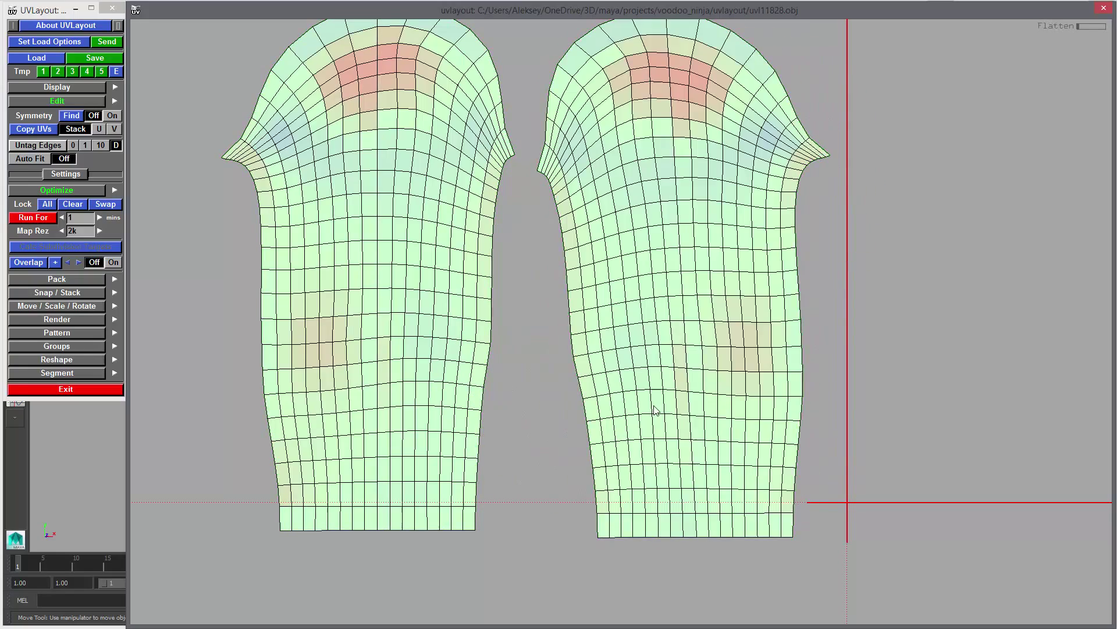
pyautogui.moveTo(701, 391); pyautogui.dragTo(676, 377, button='right')
pyautogui.moveTo(676, 377); pyautogui.dragTo(647, 392, button='middle')
pyautogui.press('f')
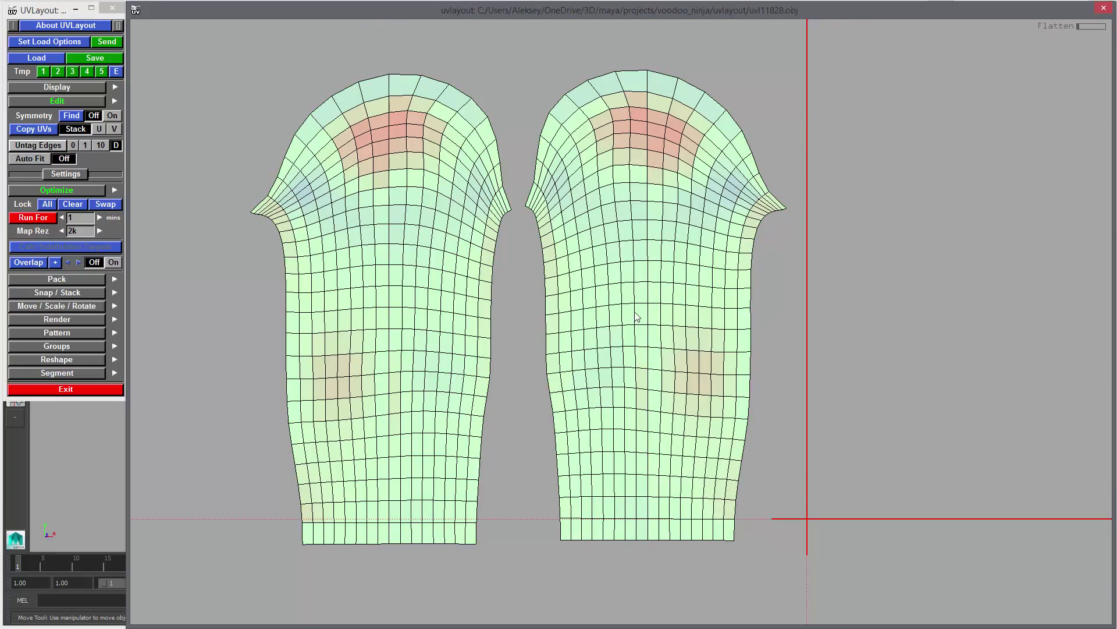
# Start a batch flattening run on all remaining shells, enclosing everything from the foot soles to the head pieces in one box.
pyautogui.moveTo(754, 375); pyautogui.dragTo(602, 365, button='right')
pyautogui.moveTo(937, 349); pyautogui.dragTo(605, 372, button='middle')
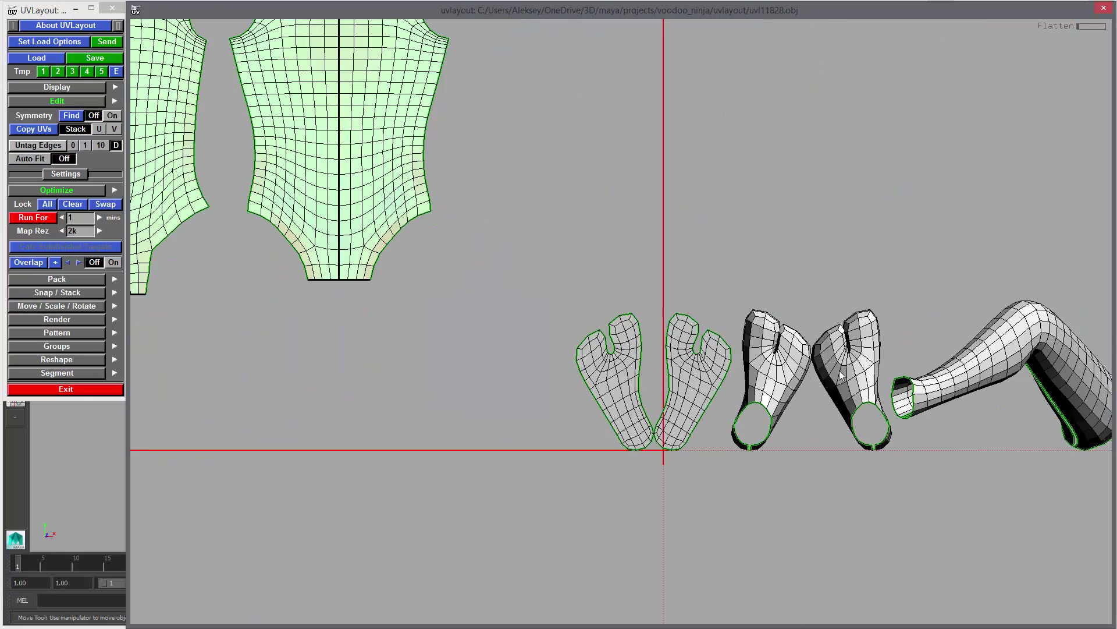
pyautogui.moveTo(840, 375); pyautogui.dragTo(715, 349, button='right')
pyautogui.moveTo(978, 349); pyautogui.dragTo(630, 366, button='middle')
pyautogui.moveTo(831, 377); pyautogui.dragTo(747, 352, button='right')
pyautogui.moveTo(748, 351); pyautogui.dragTo(611, 363, button='middle')
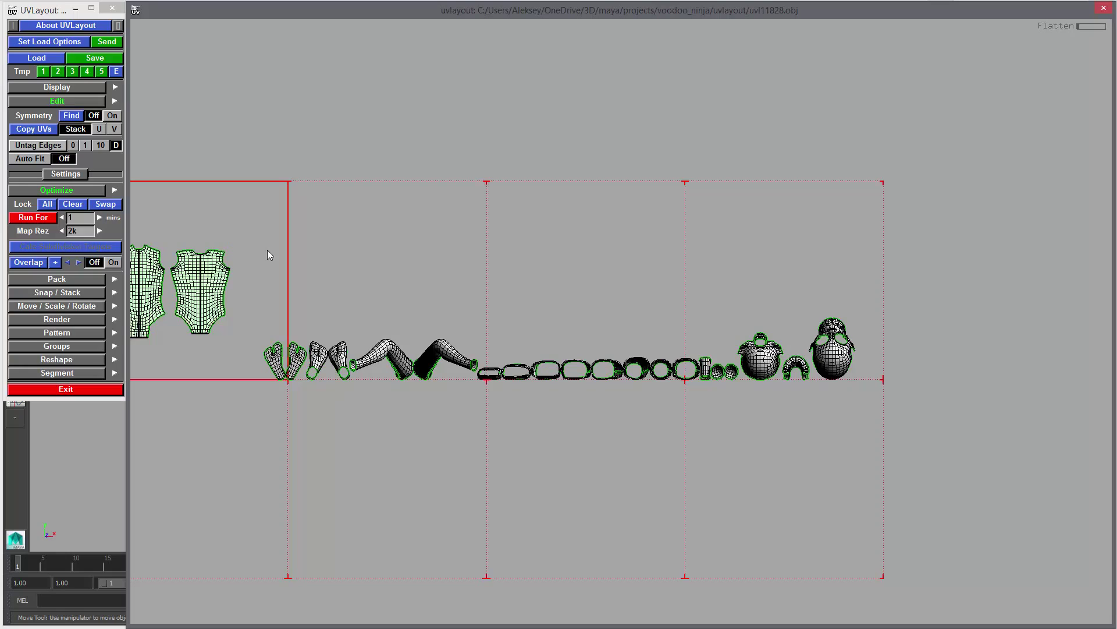
pyautogui.hotkey('shift', 'b')
pyautogui.moveTo(249, 172); pyautogui.dragTo(969, 490)
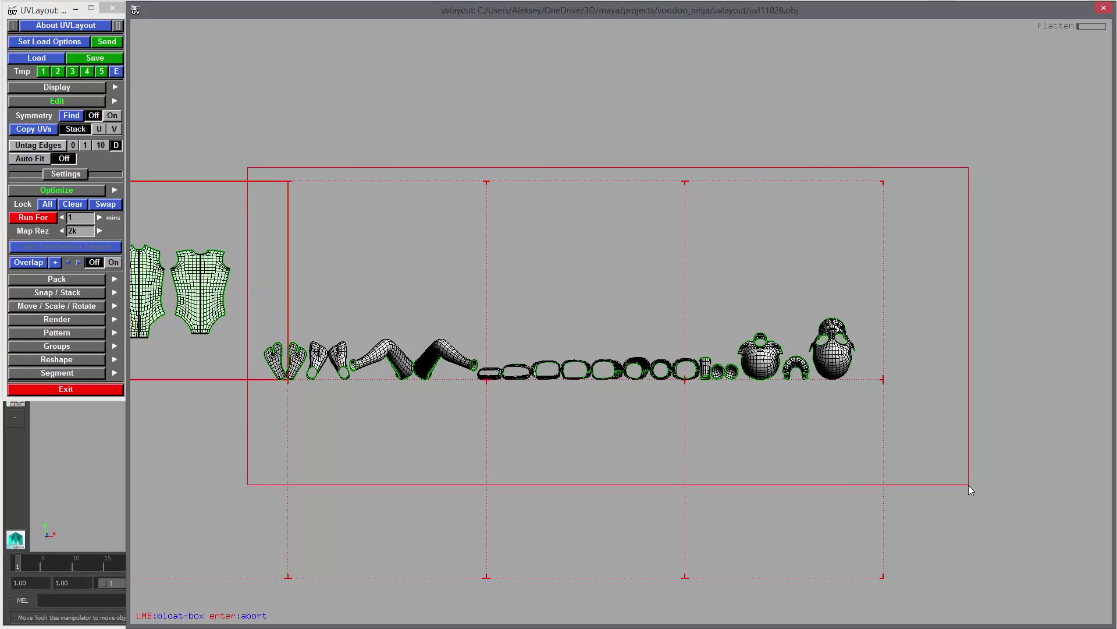
pyautogui.moveTo(968, 486); pyautogui.dragTo(969, 485)
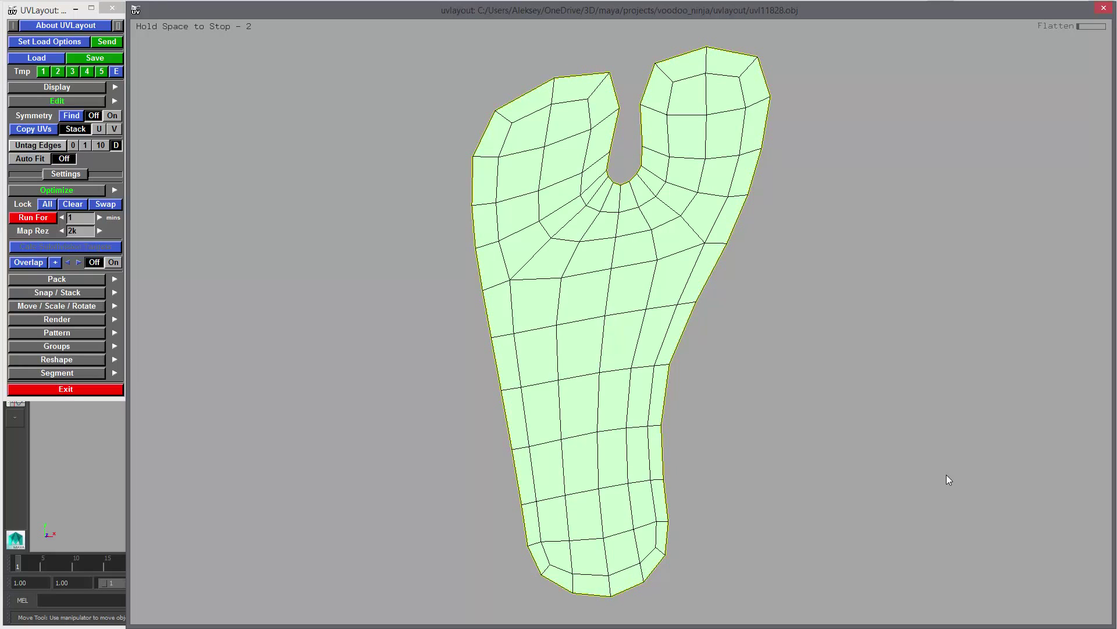
# Stop the batch flatten runs on both foot soles and both foot uppers once each shell has relaxed.
pyautogui.press('space')
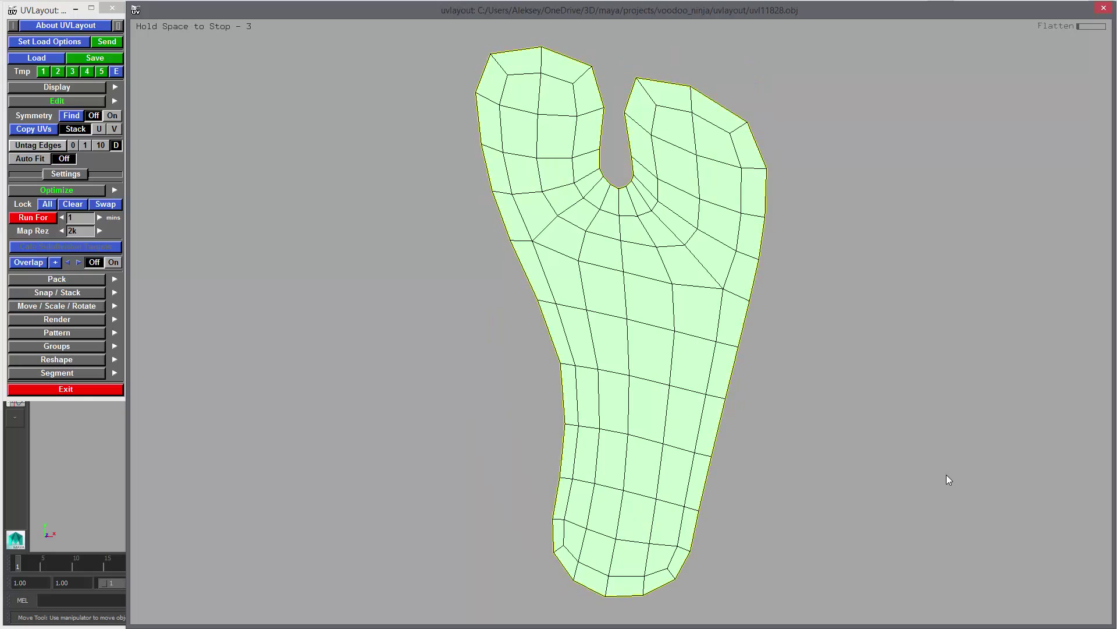
pyautogui.press('space')
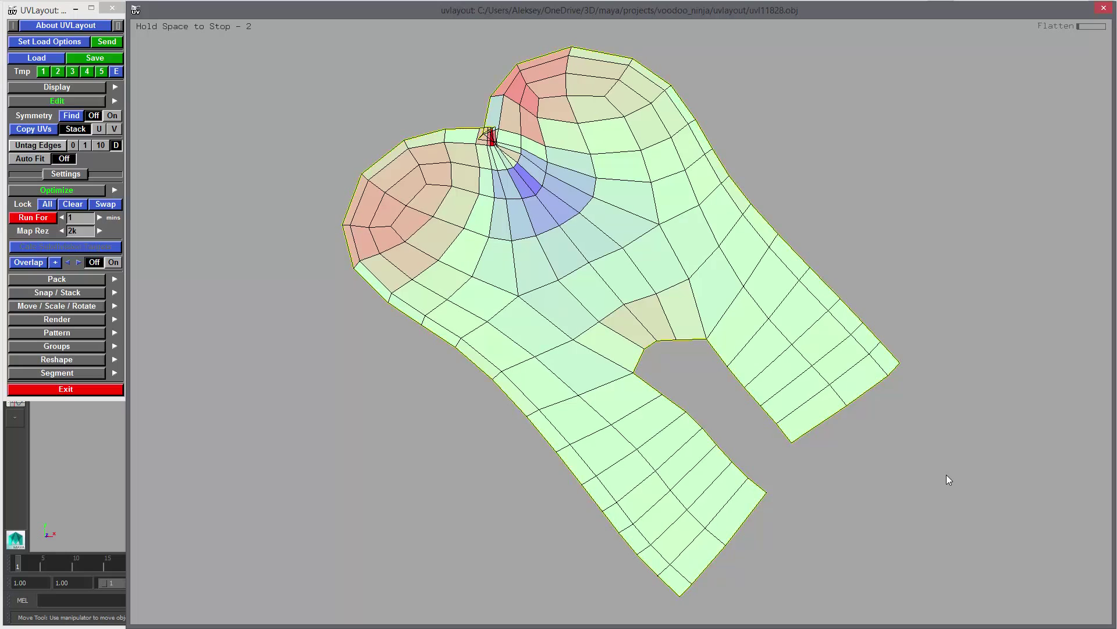
pyautogui.press('space')
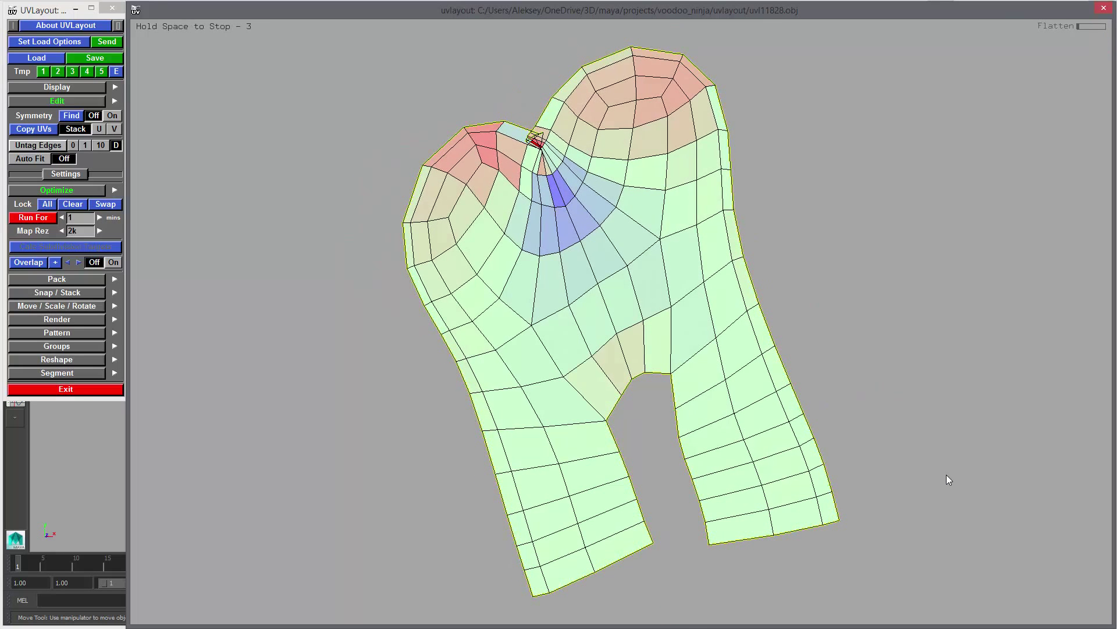
pyautogui.press('space')
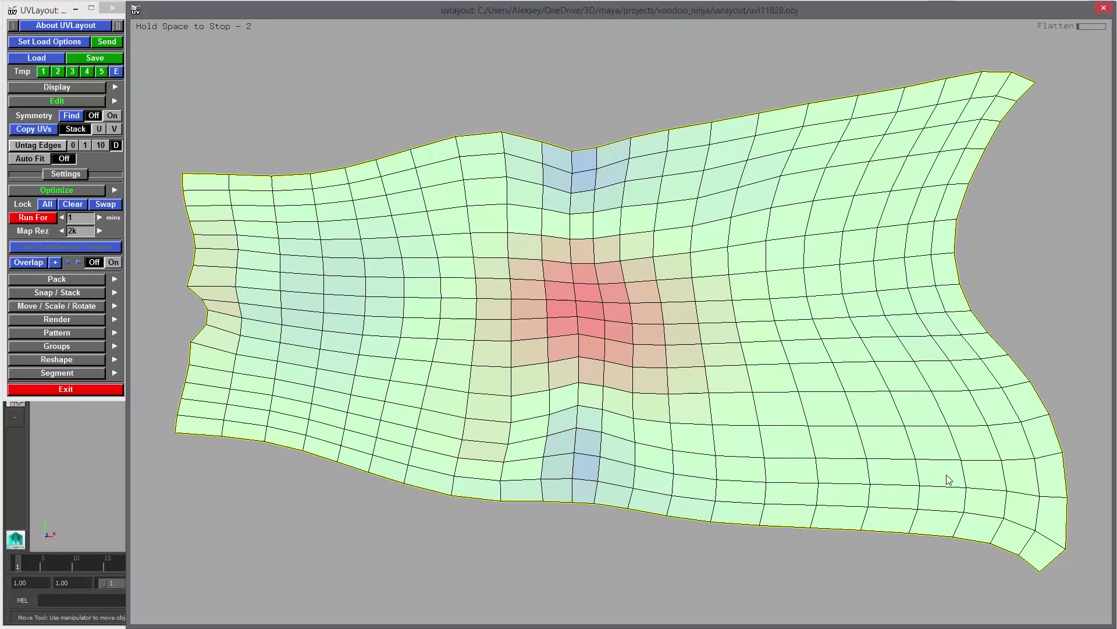
# Stop the batch flatten runs on the two large leg shells and the long strip shells one after another.
pyautogui.press('space')
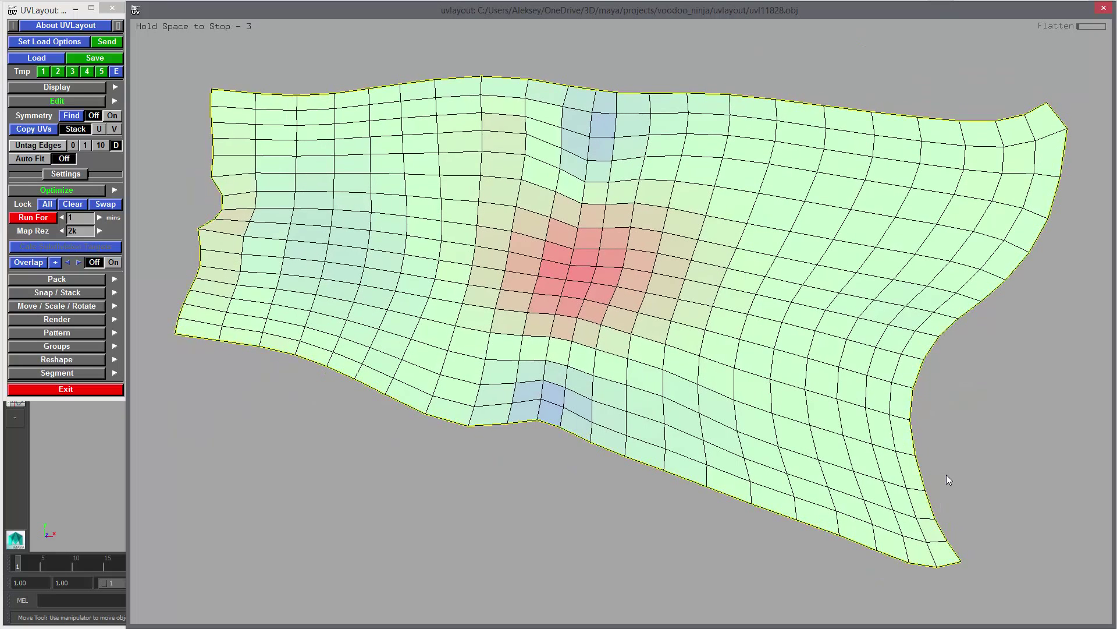
pyautogui.press('space')
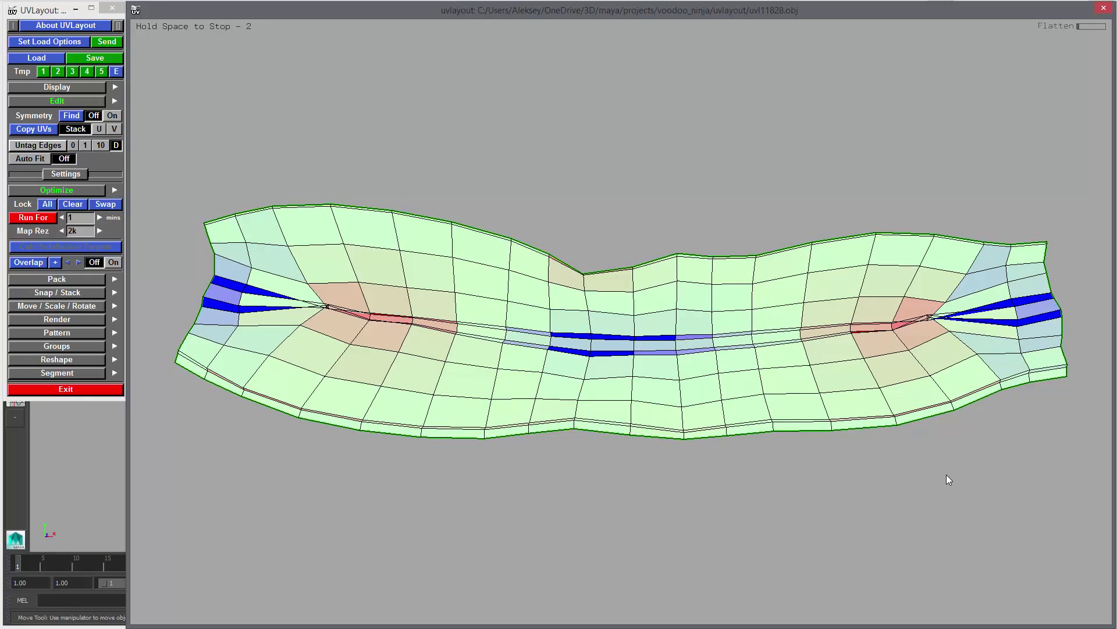
pyautogui.press('space')
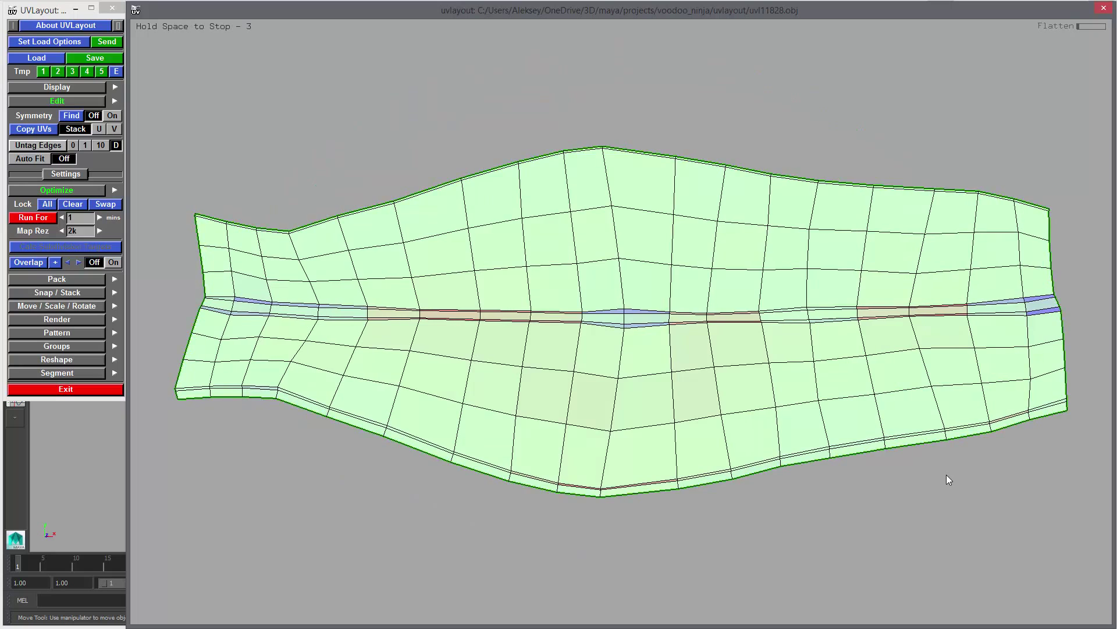
pyautogui.press('space')
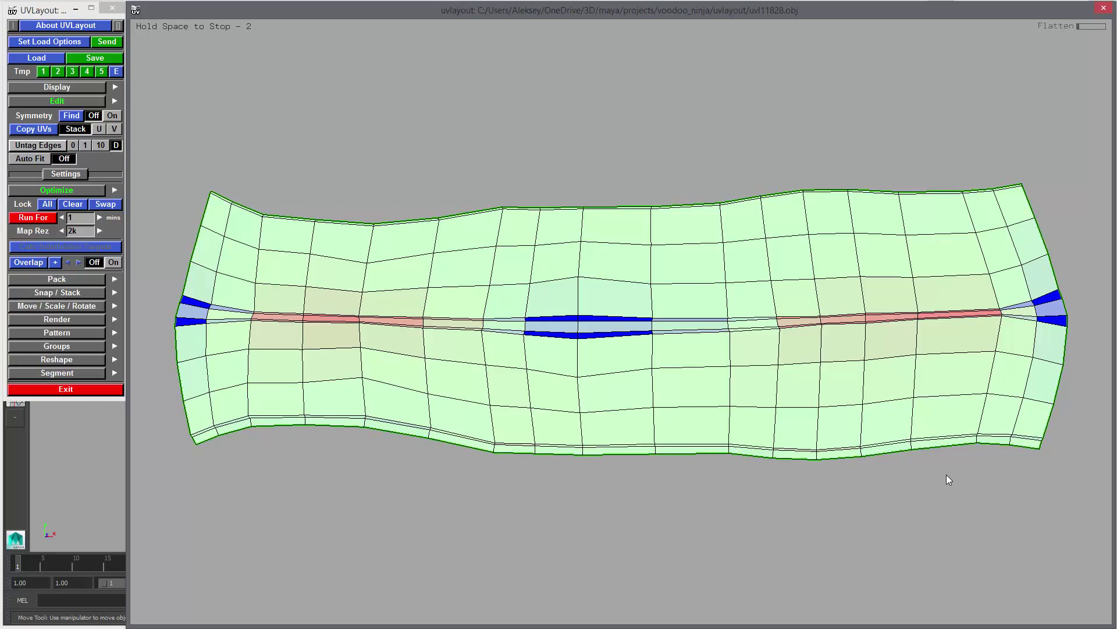
pyautogui.press('space')
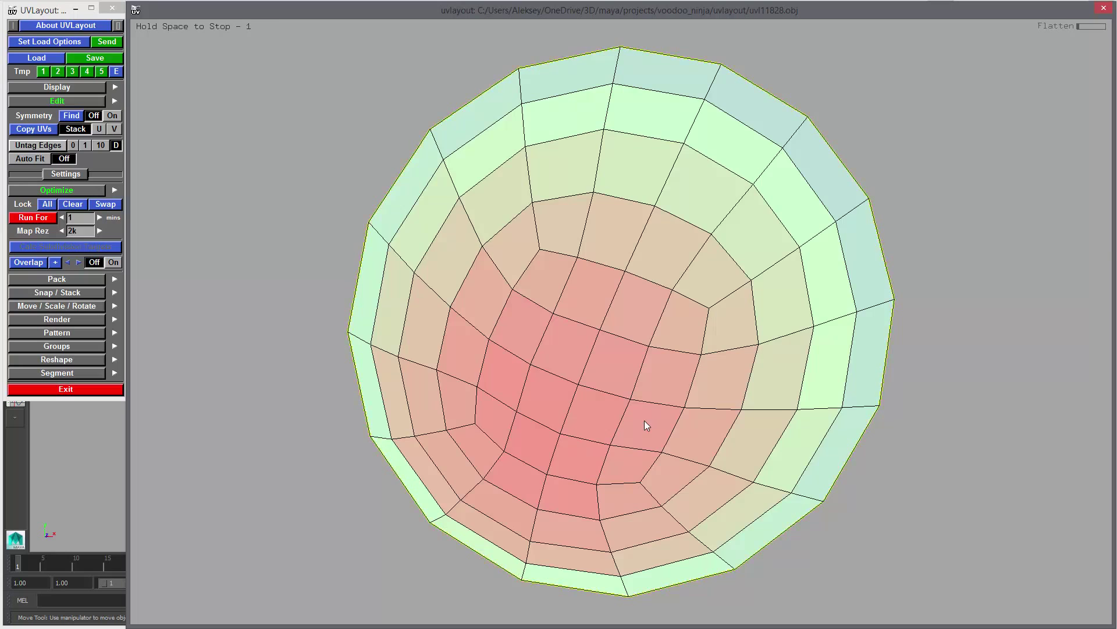
# Finish the batch flatten on the two round shells, the hood, the curved band and the face shell.
pyautogui.press('space')
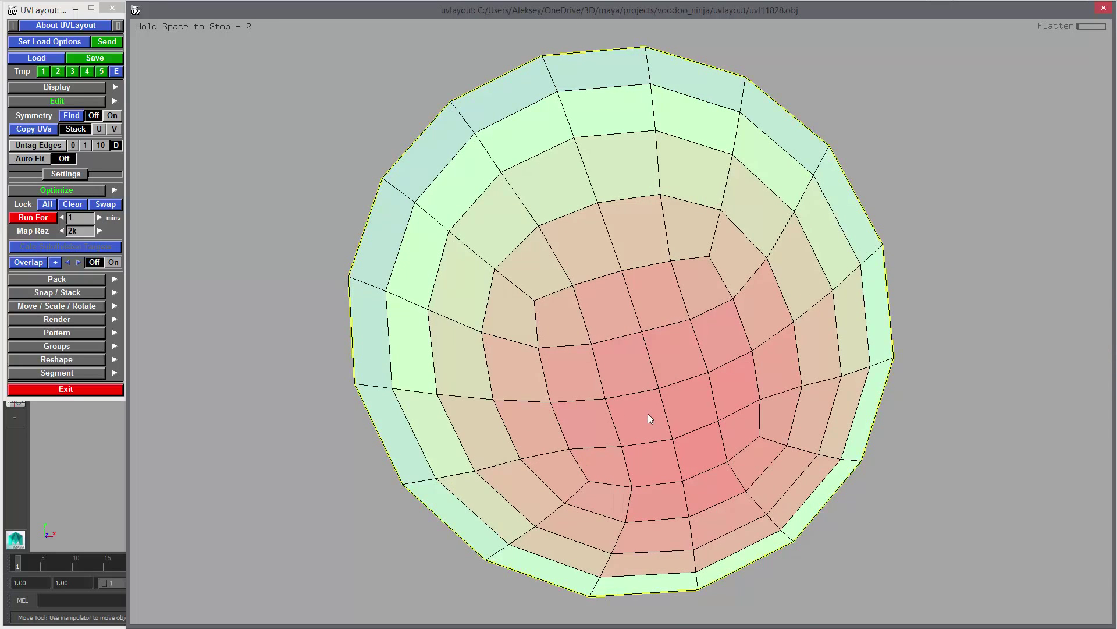
pyautogui.press('space')
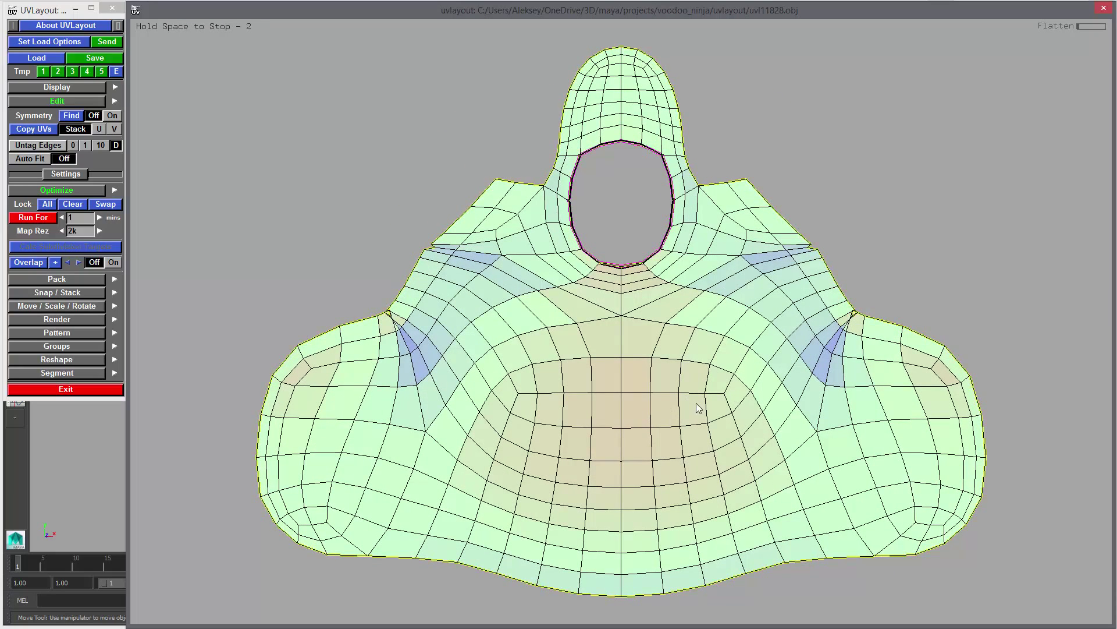
pyautogui.press('space')
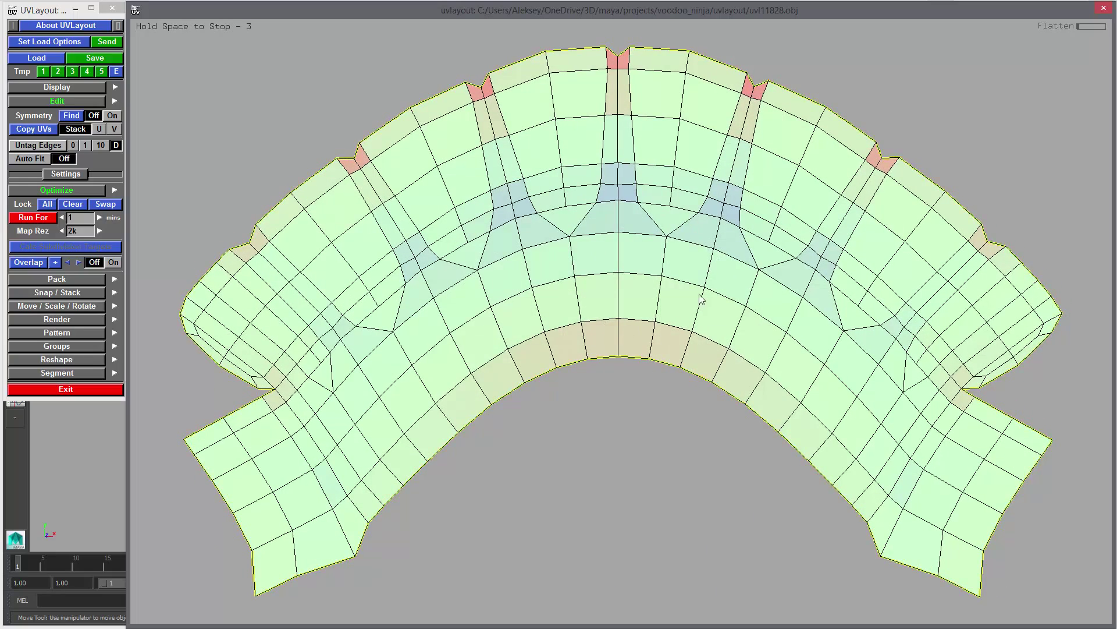
pyautogui.press('space')
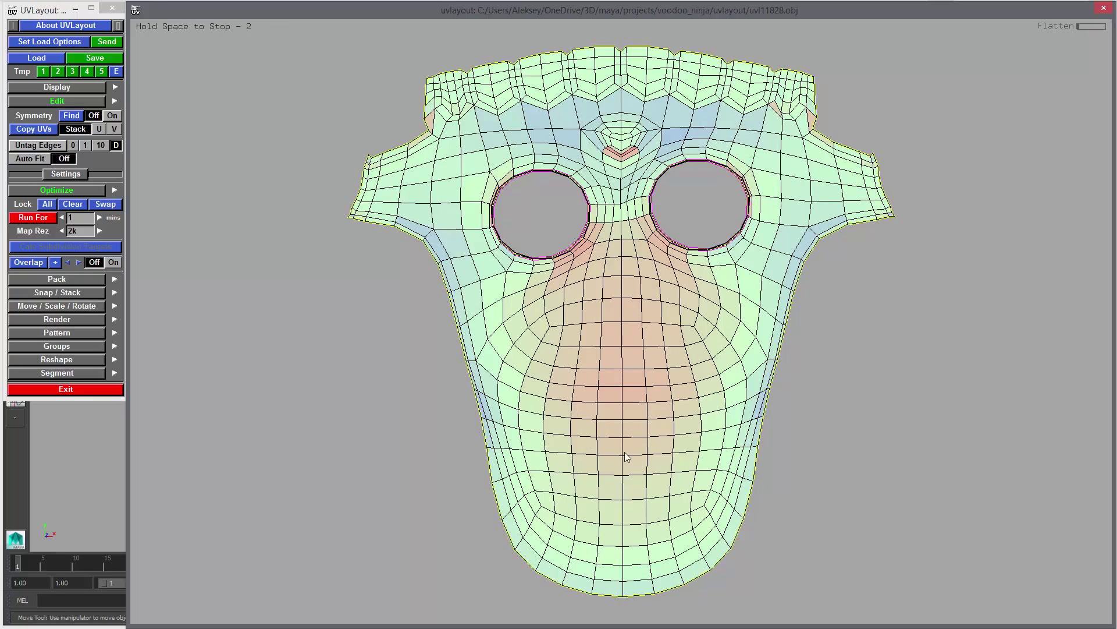
pyautogui.press('d')
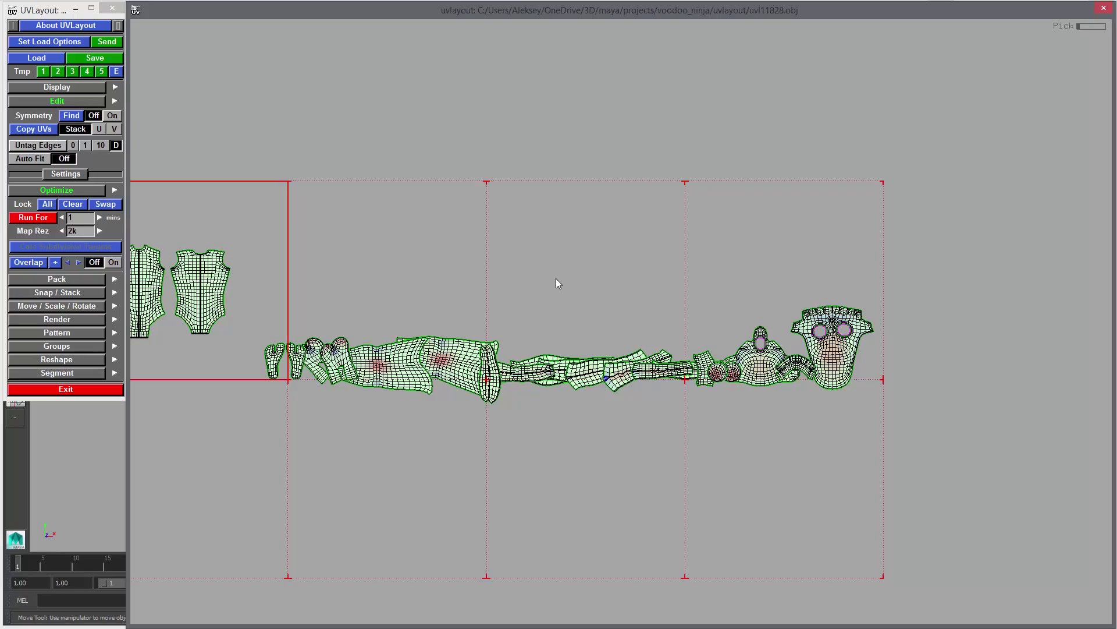
# Align the two arm shells level and close together, side by side.
pyautogui.moveTo(565, 312); pyautogui.dragTo(895, 306, button='middle')
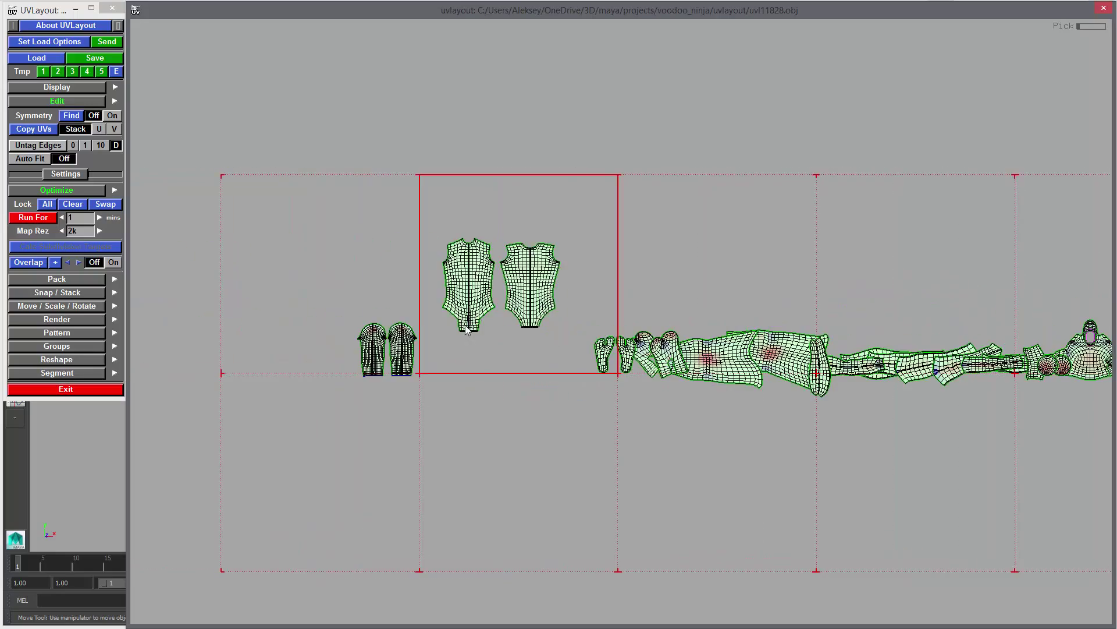
pyautogui.moveTo(466, 326); pyautogui.dragTo(512, 323, button='right')
pyautogui.moveTo(512, 323); pyautogui.dragTo(727, 372, button='middle')
pyautogui.moveTo(536, 430); pyautogui.dragTo(729, 332, button='middle')
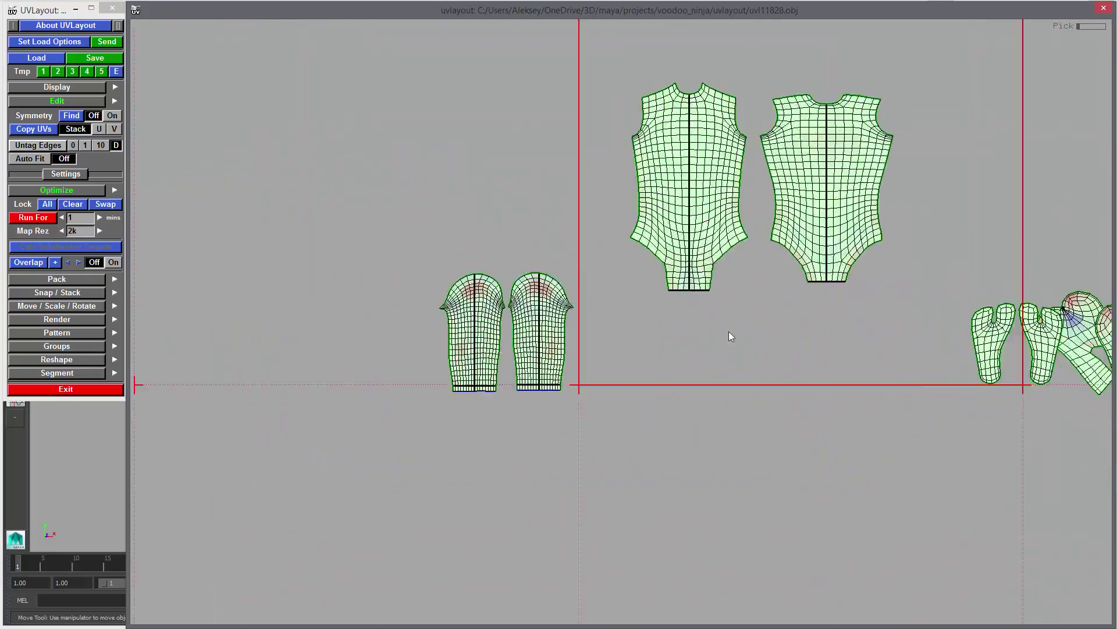
pyautogui.moveTo(732, 337); pyautogui.dragTo(608, 345, button='right')
pyautogui.press('f')
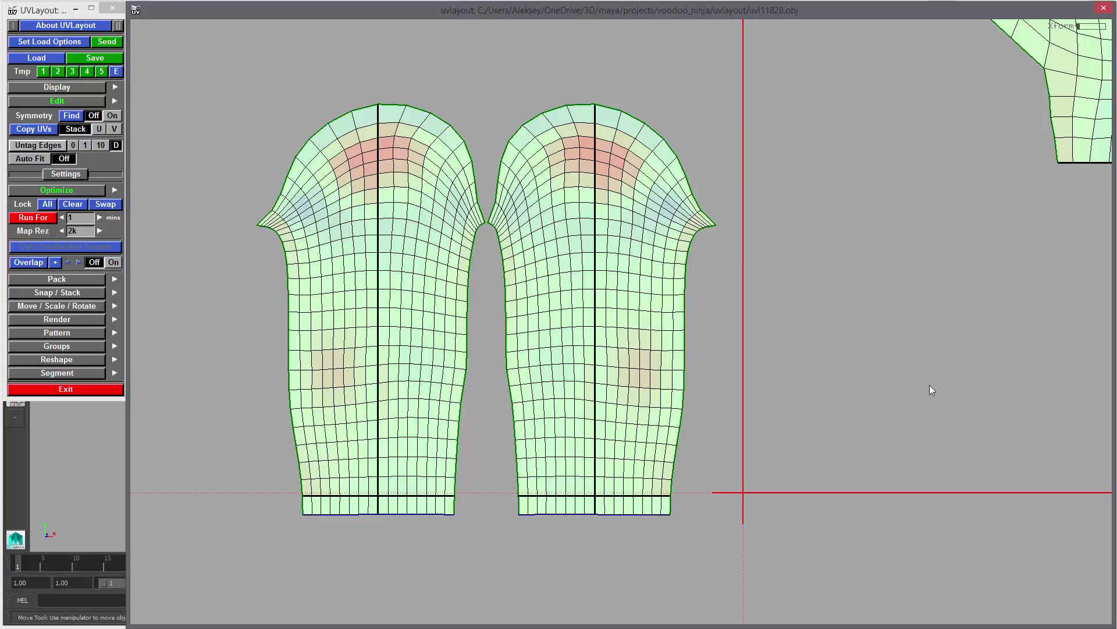
# Bring up the packing options and try to create a packing box for the arm shells.
pyautogui.moveTo(1009, 402); pyautogui.dragTo(291, 367, button='right')
pyautogui.moveTo(892, 343); pyautogui.dragTo(614, 365, button='middle')
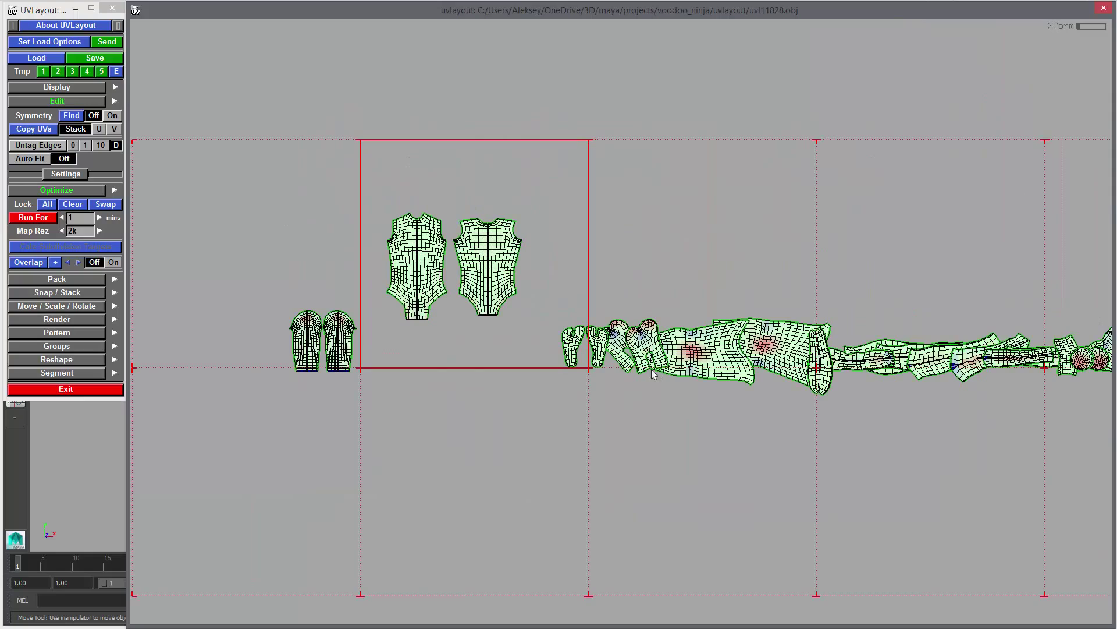
pyautogui.moveTo(533, 380); pyautogui.dragTo(462, 327, button='right')
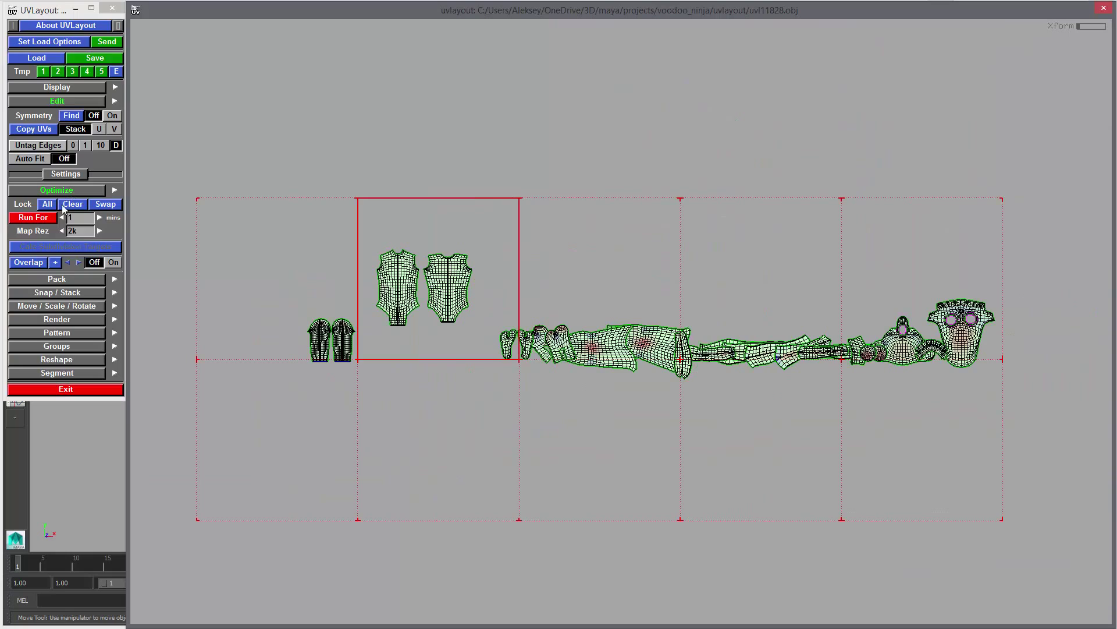
pyautogui.click(47, 278)
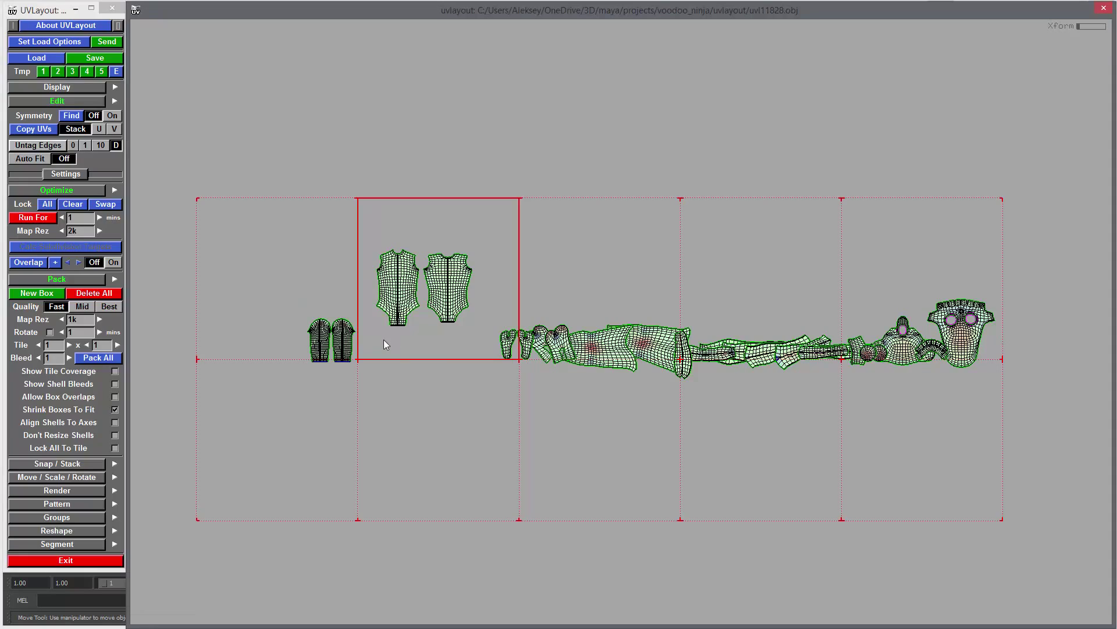
pyautogui.moveTo(383, 339); pyautogui.dragTo(404, 357, button='middle')
pyautogui.moveTo(555, 411); pyautogui.dragTo(704, 375, button='middle')
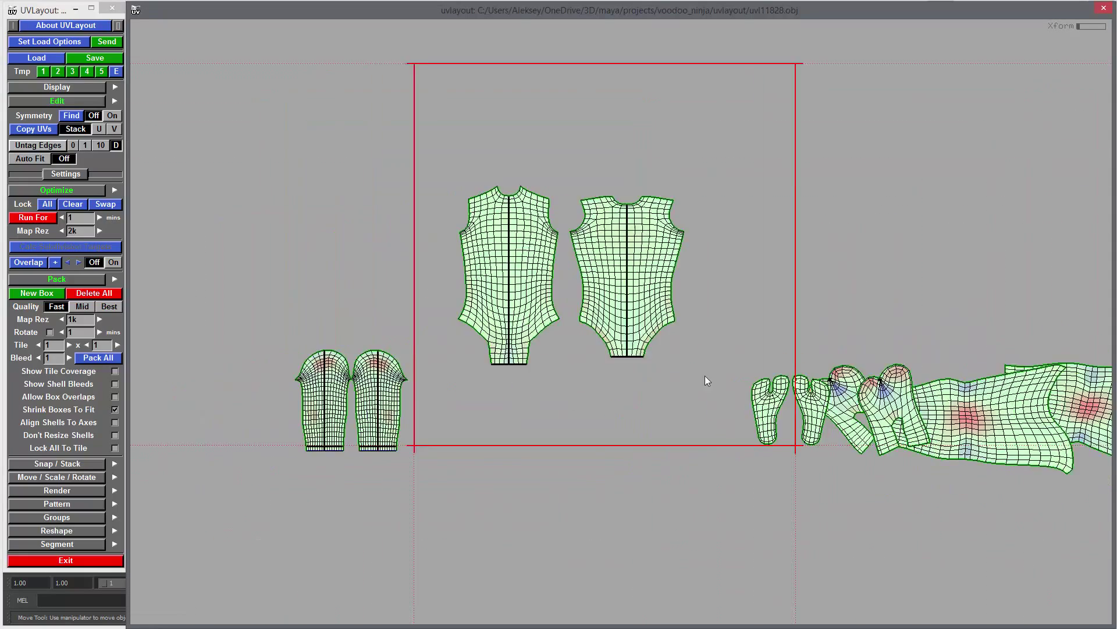
pyautogui.moveTo(704, 375); pyautogui.dragTo(466, 402, button='right')
pyautogui.moveTo(465, 403); pyautogui.dragTo(744, 358, button='middle')
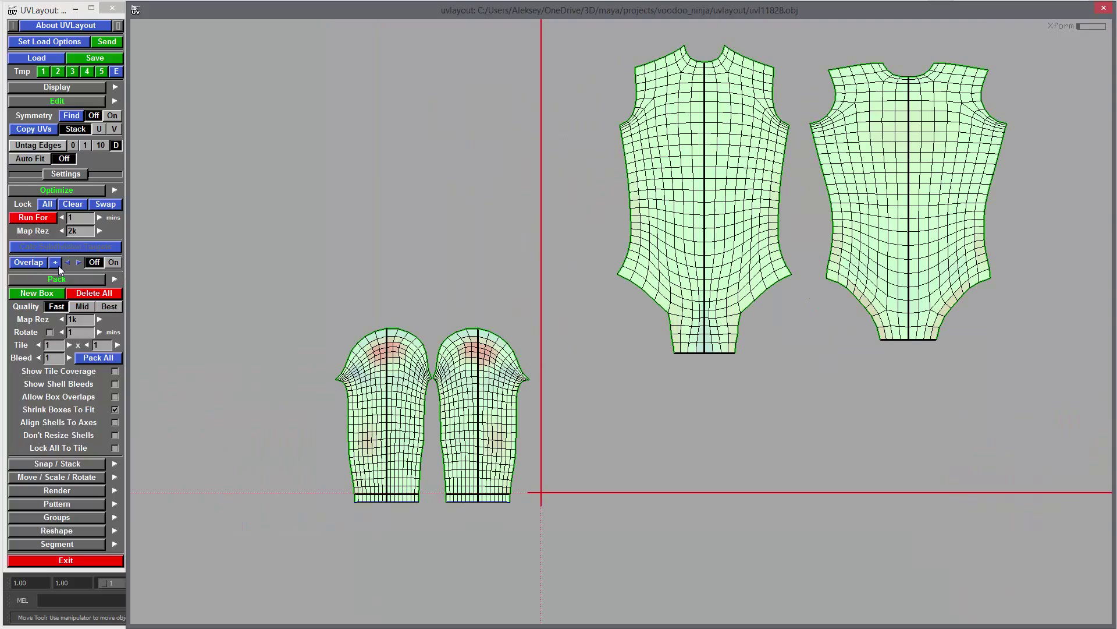
pyautogui.click(37, 294)
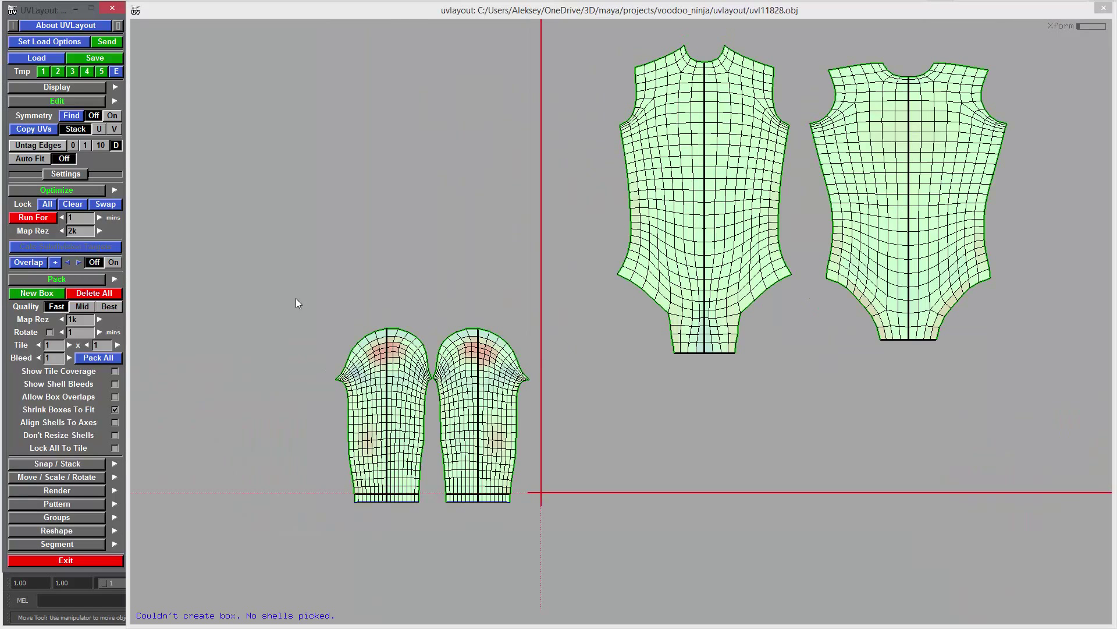
# Select both arm shells and enclose them in a new packing box.
pyautogui.moveTo(295, 299); pyautogui.dragTo(560, 527)
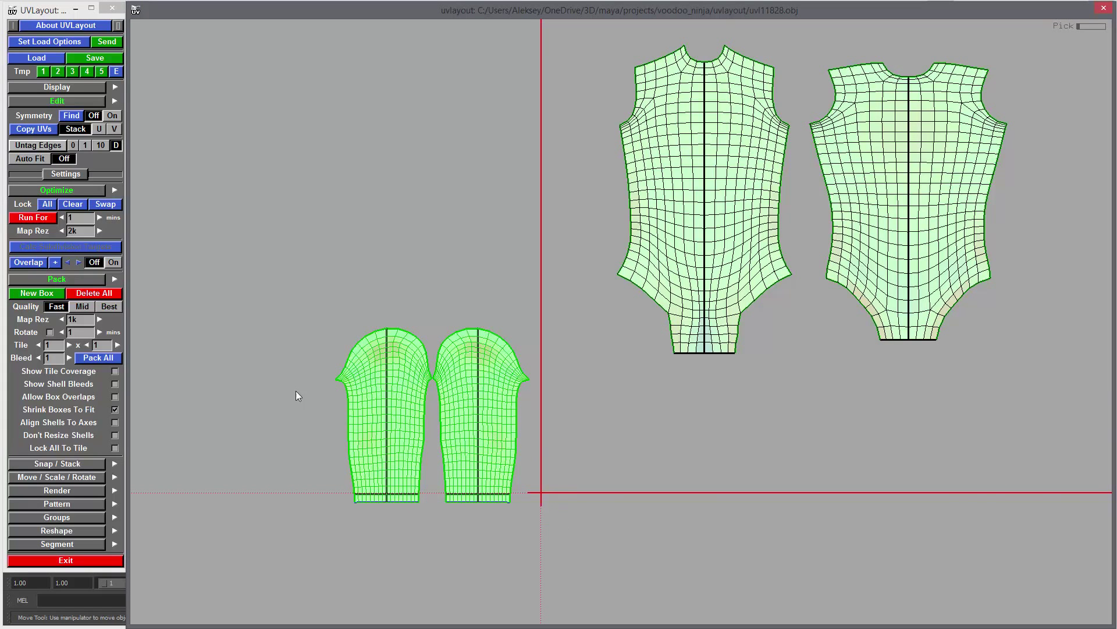
pyautogui.moveTo(288, 263); pyautogui.dragTo(583, 547)
pyautogui.moveTo(456, 409); pyautogui.dragTo(558, 351, button='right')
pyautogui.moveTo(558, 352); pyautogui.dragTo(612, 366, button='middle')
pyautogui.moveTo(613, 365); pyautogui.dragTo(152, 302, button='right')
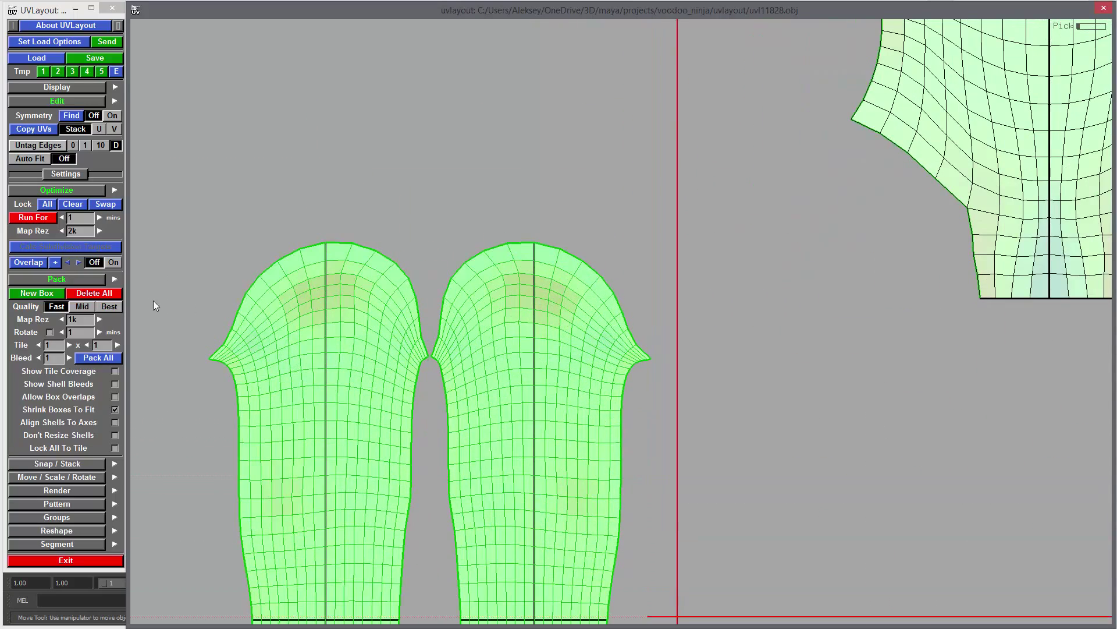
pyautogui.moveTo(294, 334); pyautogui.dragTo(299, 240, button='middle')
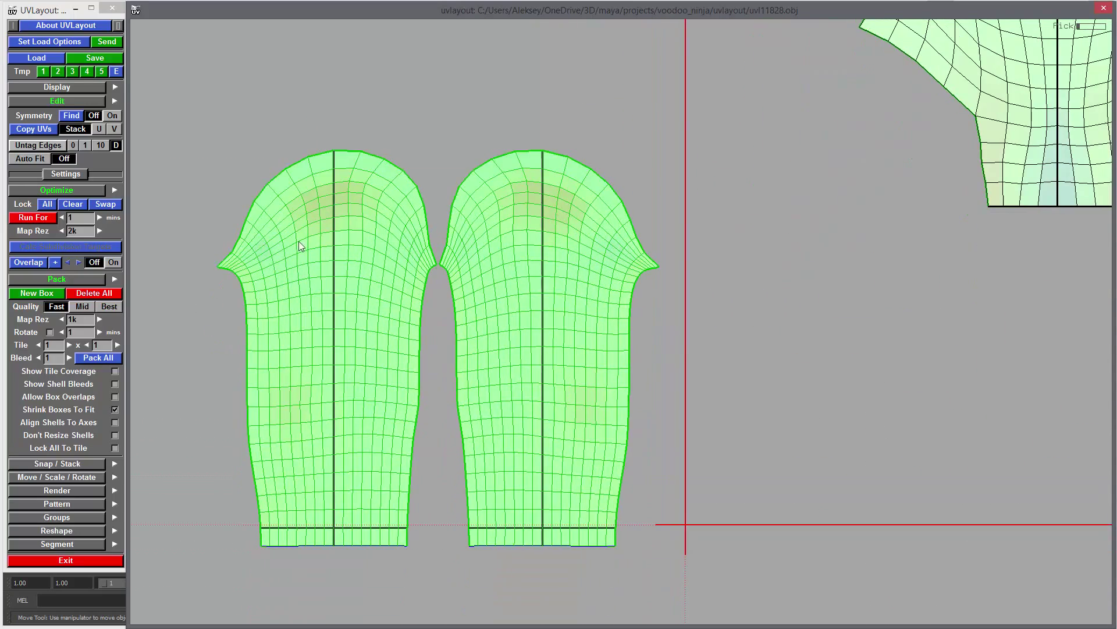
pyautogui.click(38, 294)
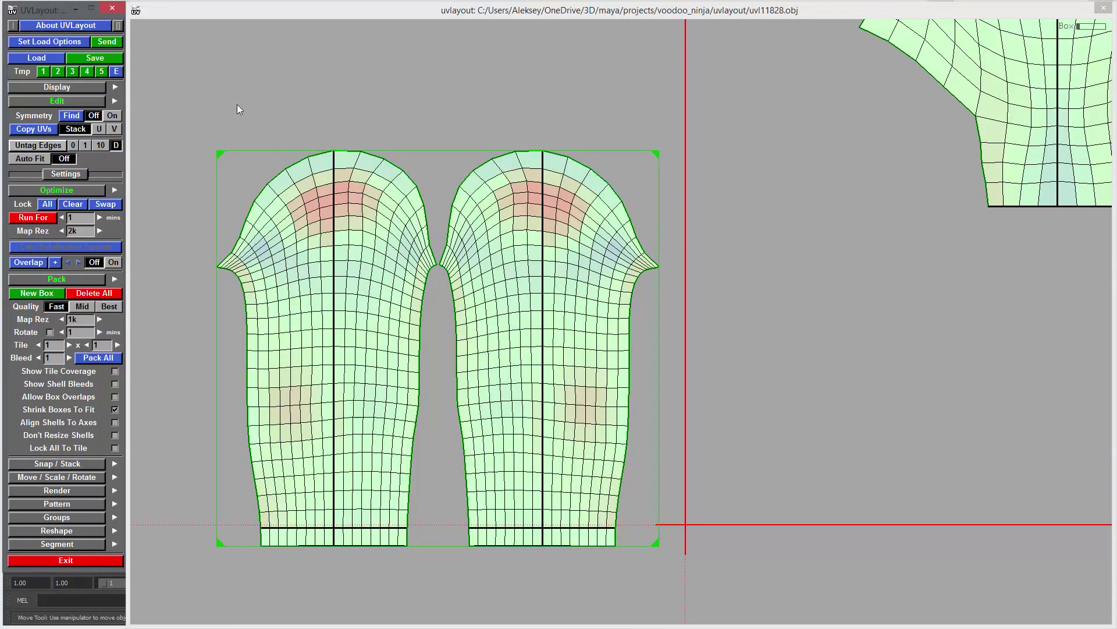
# Move the two torso shells close together and enclose them in a new packing box.
pyautogui.moveTo(496, 189); pyautogui.dragTo(601, 316, button='right')
pyautogui.moveTo(701, 377); pyautogui.dragTo(428, 472, button='middle')
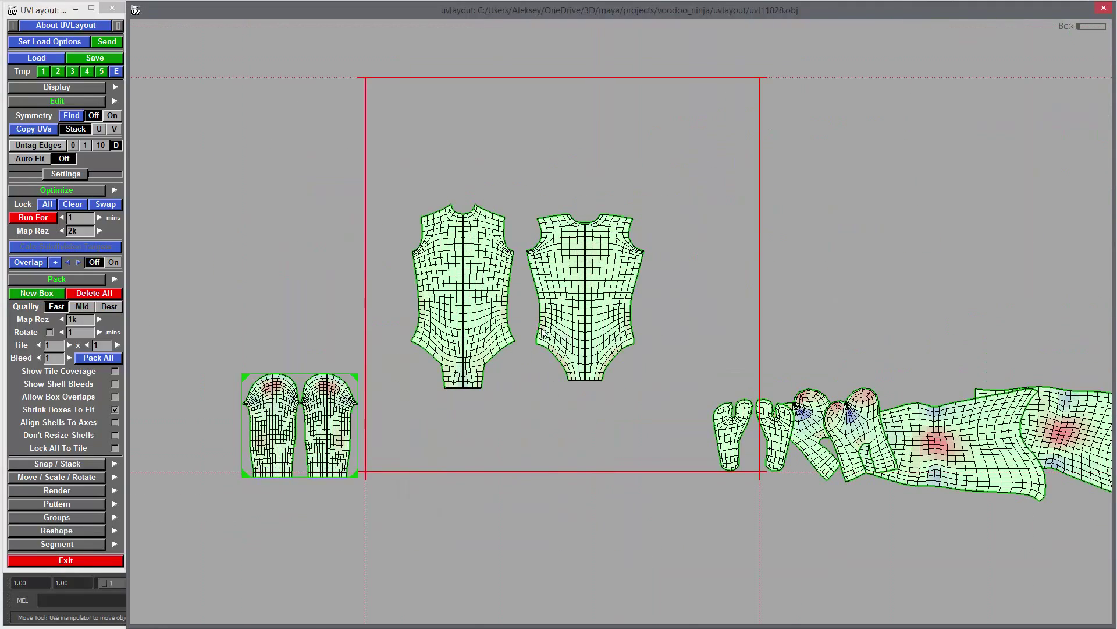
pyautogui.moveTo(542, 327); pyautogui.dragTo(629, 332, button='right')
pyautogui.moveTo(629, 333); pyautogui.dragTo(613, 309, button='middle')
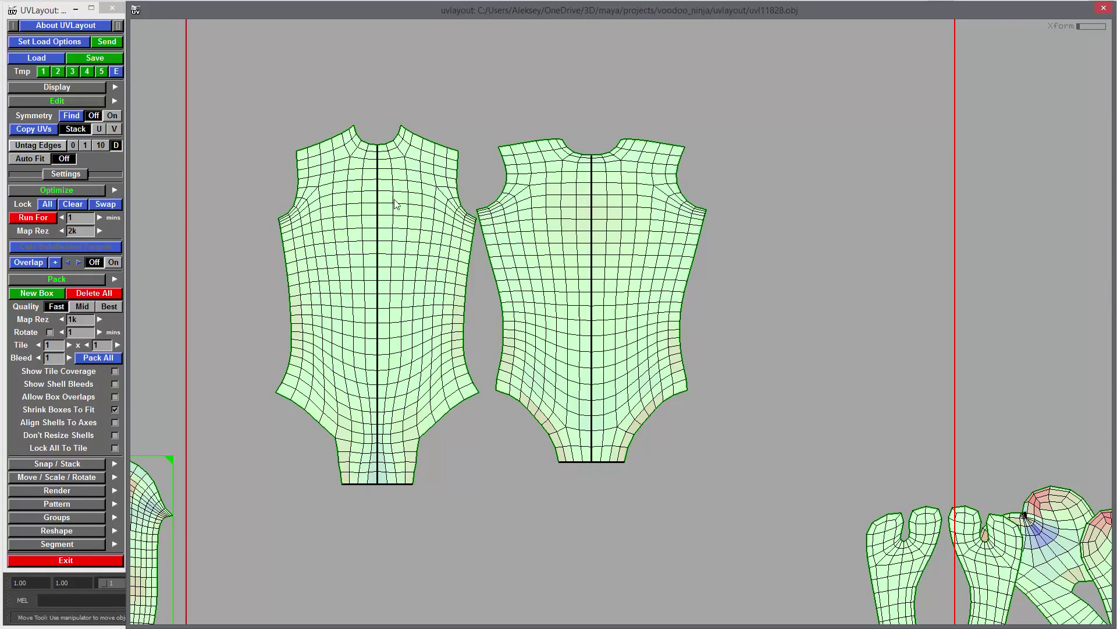
pyautogui.moveTo(227, 73); pyautogui.dragTo(755, 510)
pyautogui.click(26, 290)
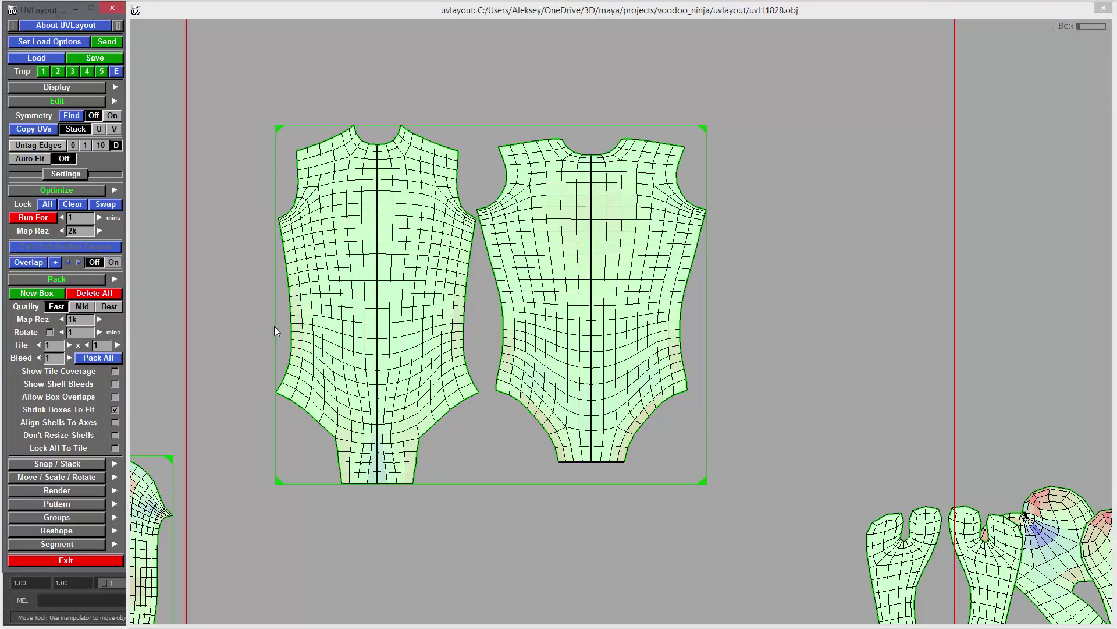
# Tag the lengthwise centre line from the toe gap to the heel on both foot-sole shells.
pyautogui.moveTo(847, 421); pyautogui.dragTo(592, 358, button='middle')
pyautogui.moveTo(510, 478); pyautogui.dragTo(507, 456, button='middle')
pyautogui.moveTo(522, 394); pyautogui.dragTo(522, 134, button='middle')
pyautogui.moveTo(460, 400); pyautogui.dragTo(461, 144, button='middle')
pyautogui.moveTo(481, 239); pyautogui.dragTo(491, 374, button='middle')
pyautogui.moveTo(491, 374); pyautogui.dragTo(919, 494, button='right')
pyautogui.moveTo(510, 379); pyautogui.dragTo(680, 369, button='middle')
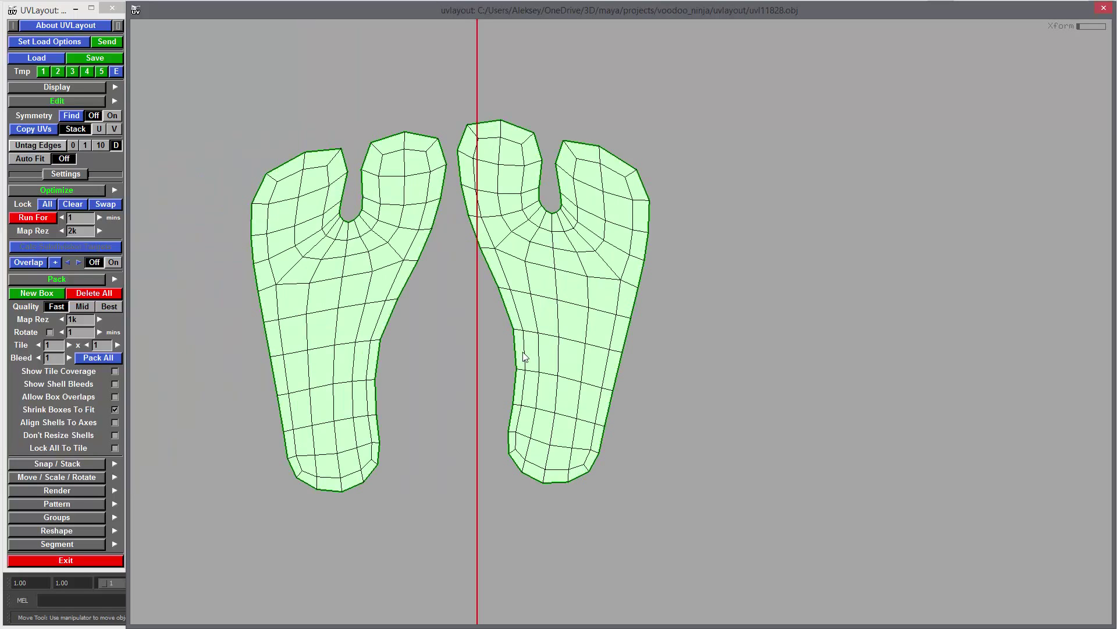
pyautogui.press('t')
pyautogui.hotkey('ctrl', 'z')
pyautogui.press('e')
pyautogui.press('e')
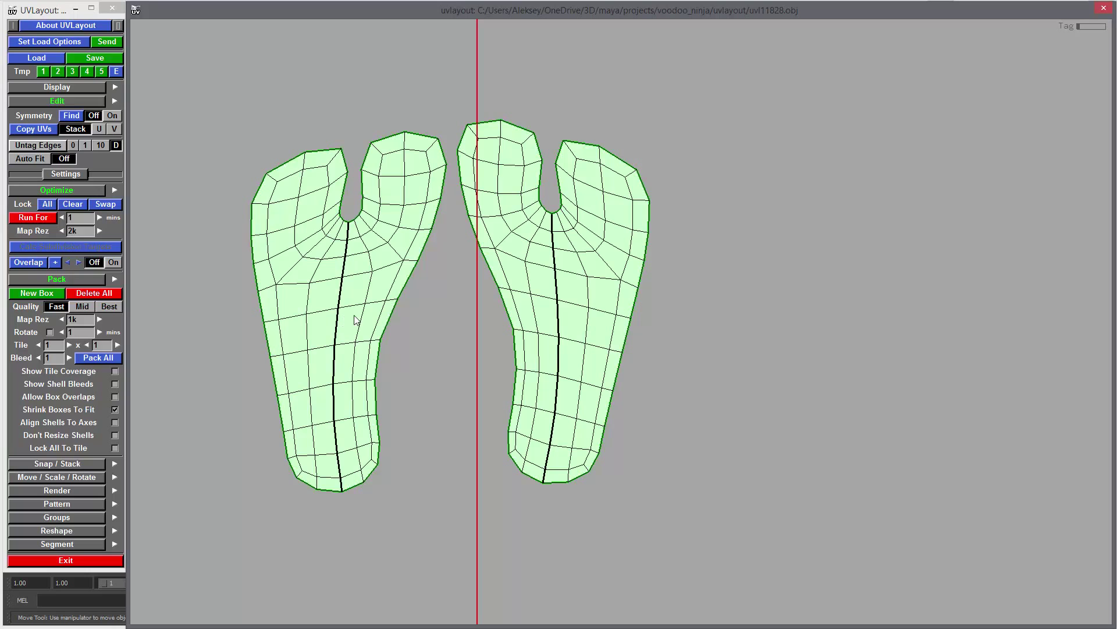
# Flatten both foot-sole shells with their tagged centre lines and align the second level beside the first.
pyautogui.press('f')
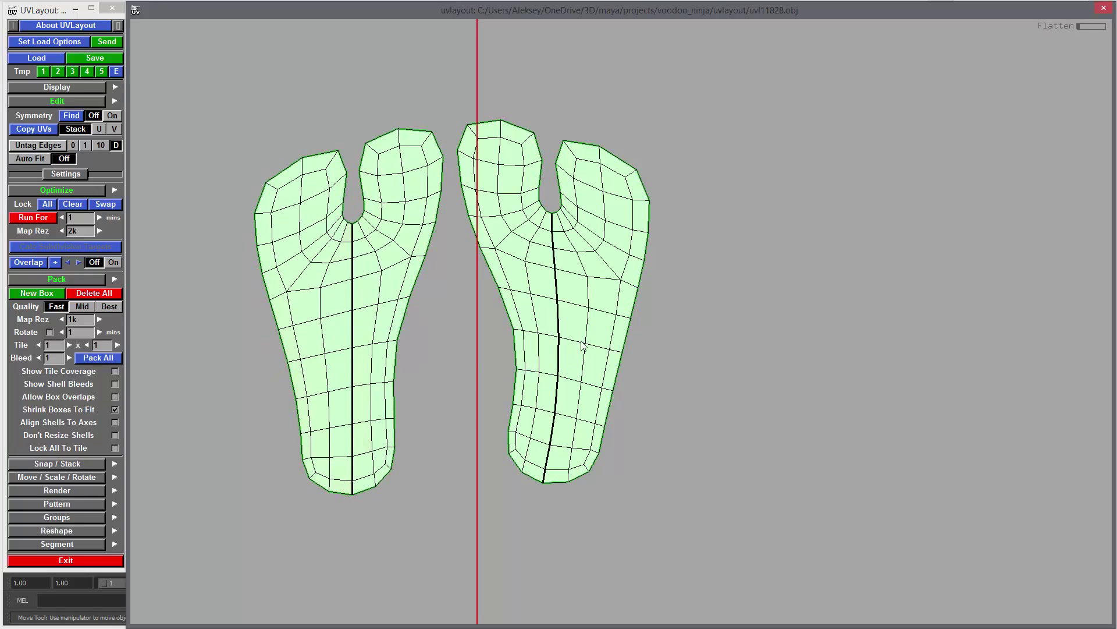
pyautogui.press('s')
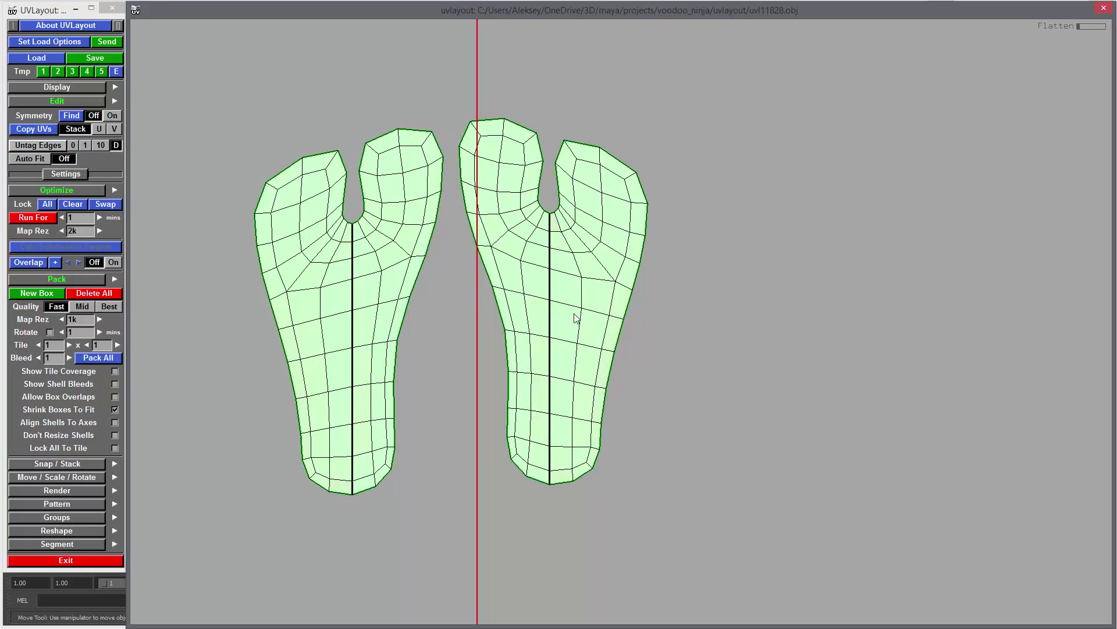
pyautogui.moveTo(574, 315); pyautogui.dragTo(563, 324, button='middle')
# Select both foot-sole shells and enclose them in a new packing box.
pyautogui.press('g')
pyautogui.press('g')
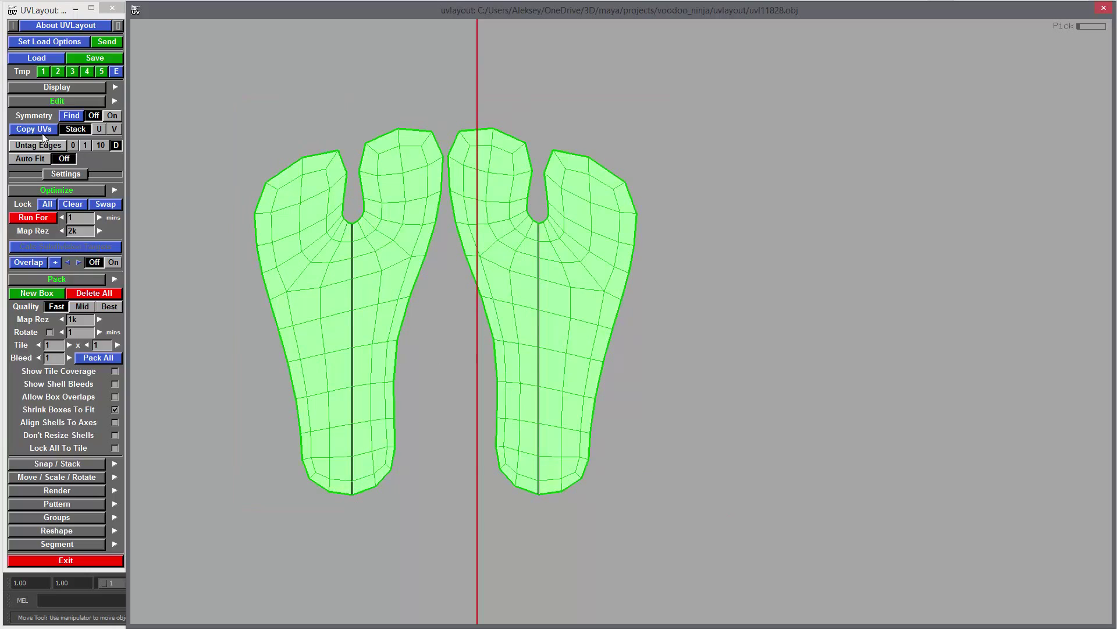
pyautogui.click(36, 293)
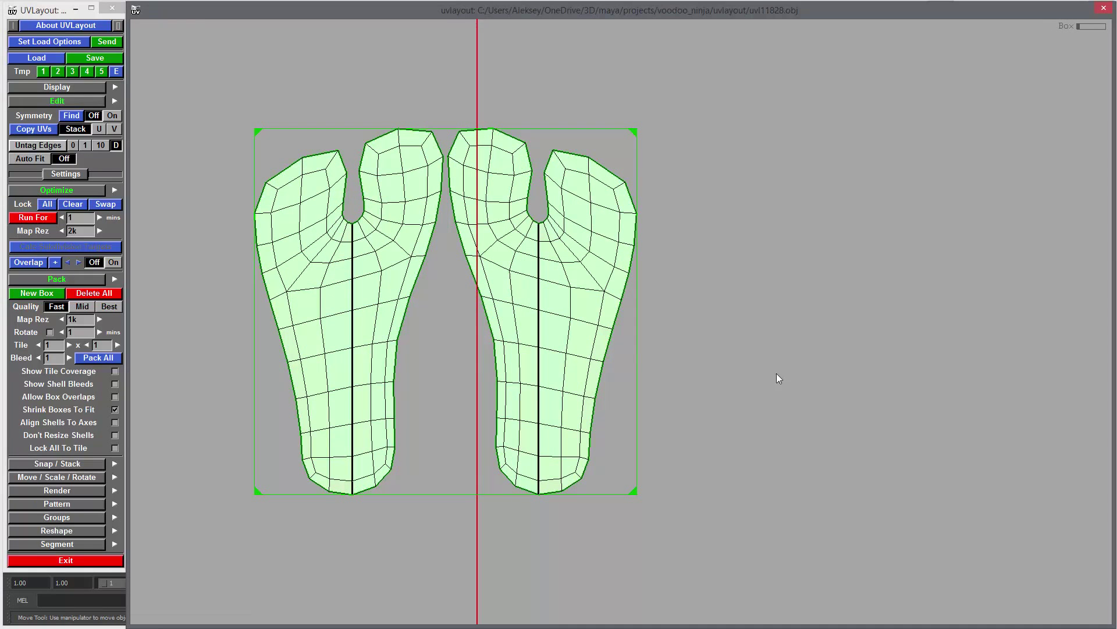
# Move the two upper-foot shells side by side and rotate both upright with the toes pointing up.
pyautogui.moveTo(895, 536)
pyautogui.mouseDown(button='middle')
pyautogui.moveTo(606, 226)
pyautogui.moveTo(576, 31)
pyautogui.mouseUp(button='middle')
pyautogui.moveTo(658, 353); pyautogui.dragTo(691, 304, button='right')
pyautogui.moveTo(691, 304); pyautogui.dragTo(653, 326, button='middle')
pyautogui.moveTo(653, 325); pyautogui.dragTo(731, 74, button='middle')
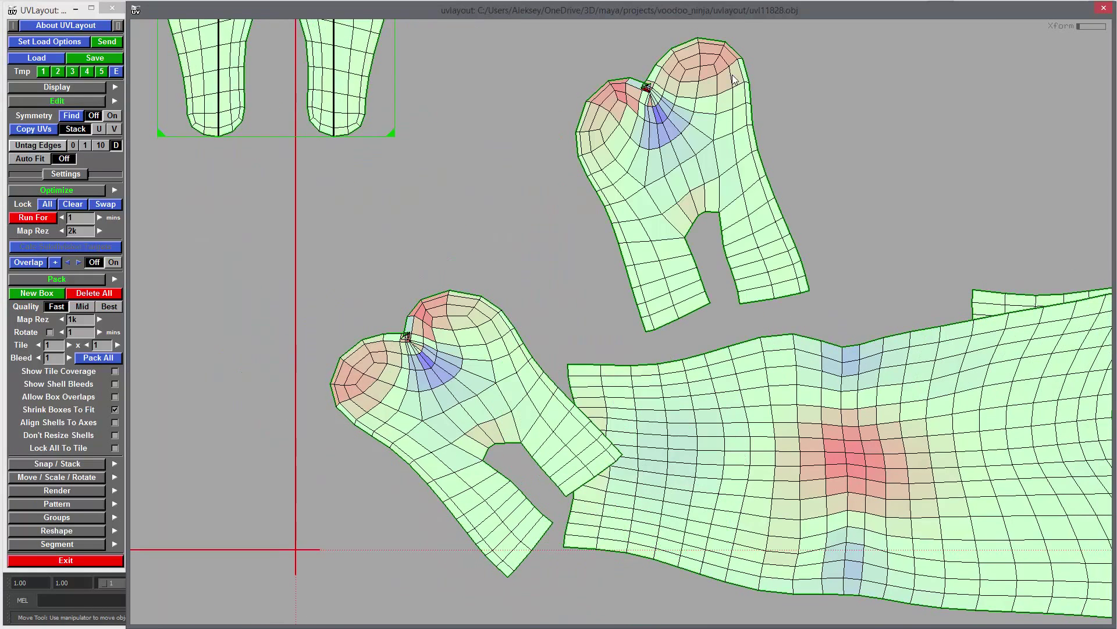
pyautogui.moveTo(520, 380); pyautogui.dragTo(526, 192, button='middle')
pyautogui.moveTo(570, 219); pyautogui.dragTo(522, 245)
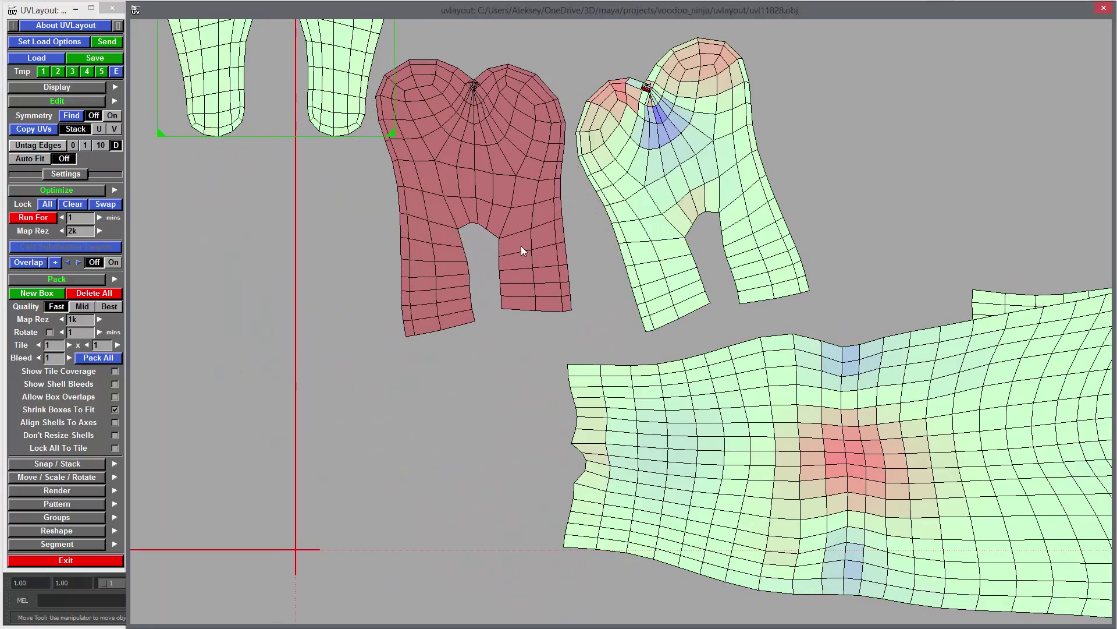
pyautogui.moveTo(628, 233); pyautogui.dragTo(628, 234)
# Cut both upper-foot shells along the centre line from the toe gap to the ankle opening and detach the halves.
pyautogui.moveTo(700, 262); pyautogui.dragTo(815, 350, button='right')
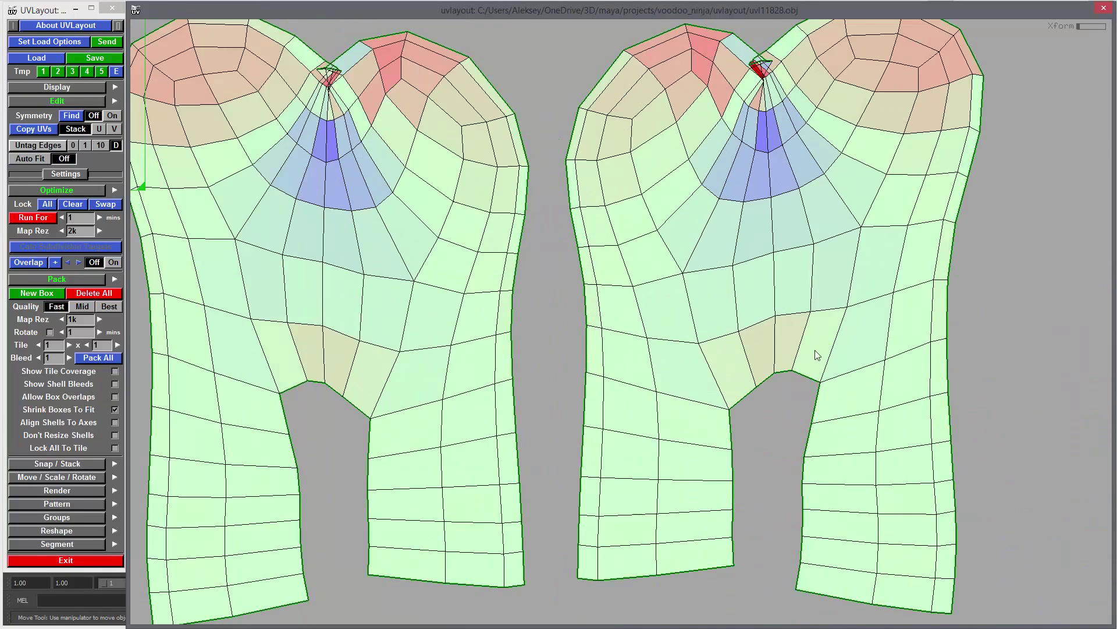
pyautogui.moveTo(815, 351); pyautogui.dragTo(844, 446, button='middle')
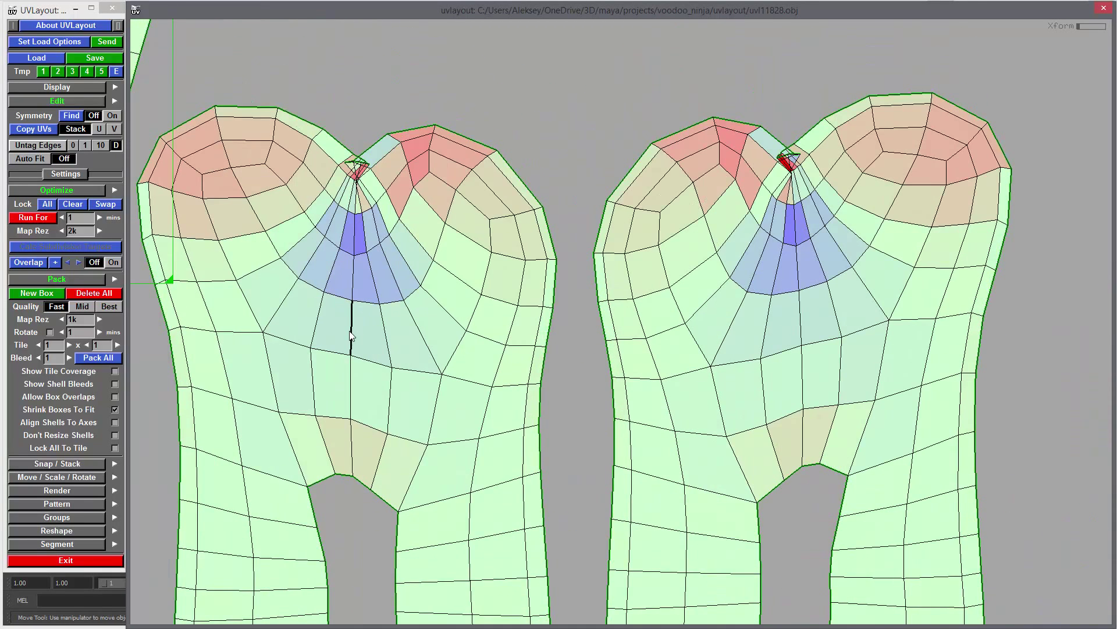
pyautogui.press('t')
pyautogui.hotkey('ctrl', 'z')
pyautogui.press('c')
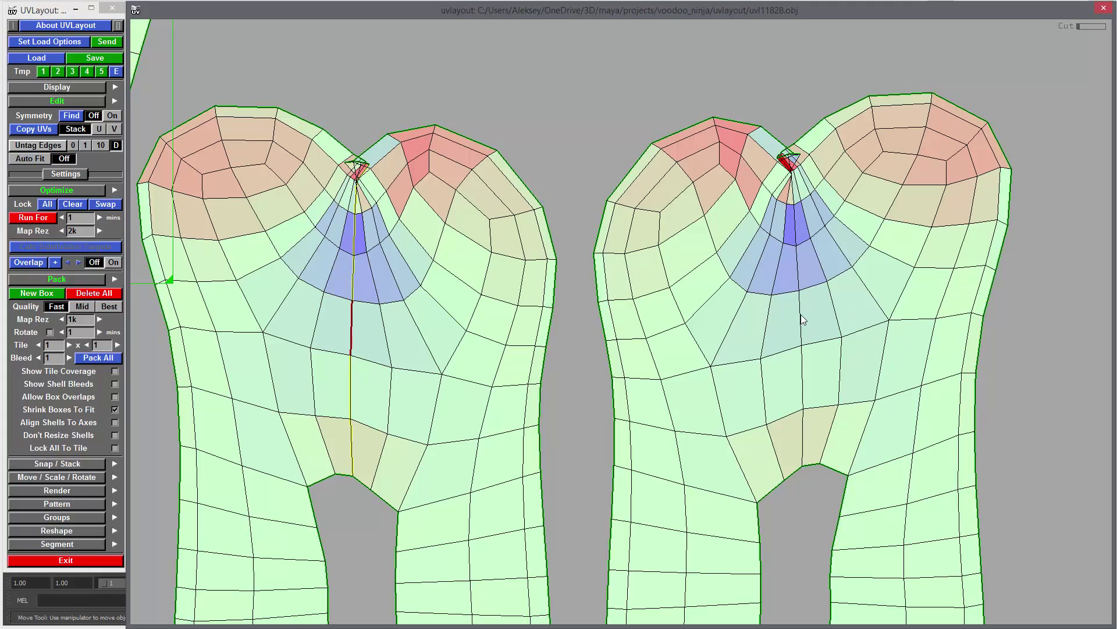
pyautogui.press('c')
pyautogui.press('Return')
pyautogui.press('Return')
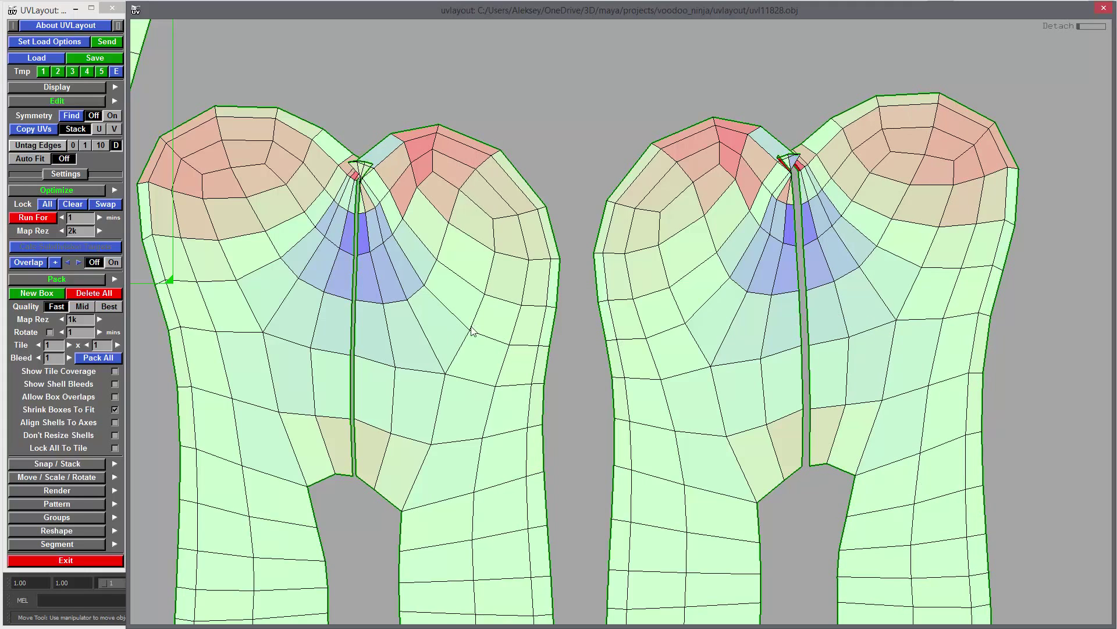
# Flatten the detached halves of both upper-foot shells.
pyautogui.press('f')
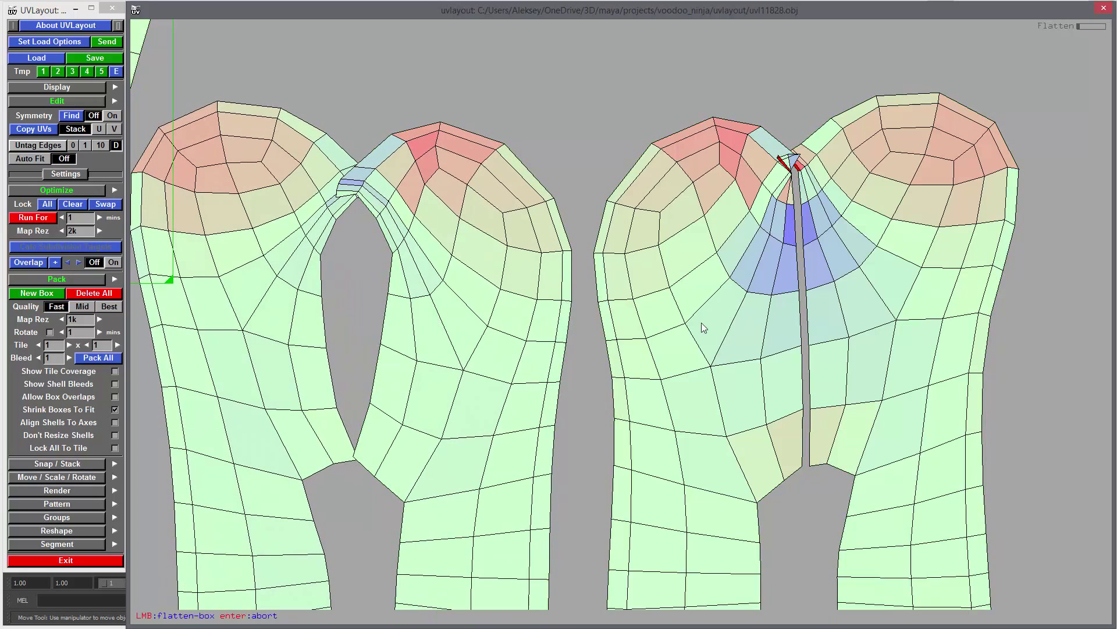
pyautogui.press('f')
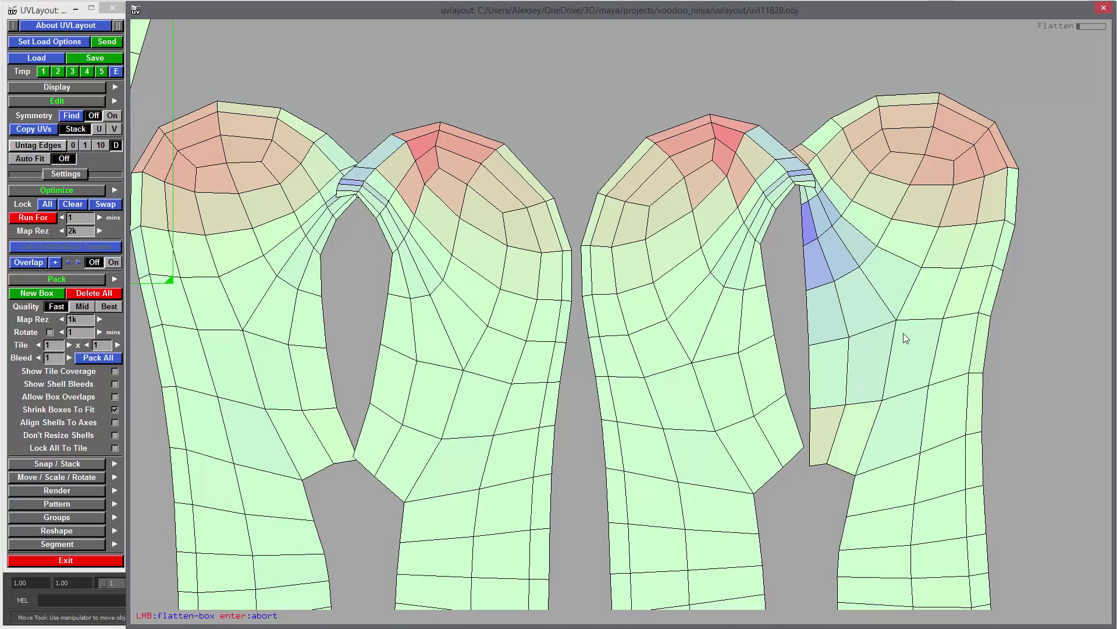
pyautogui.press('f')
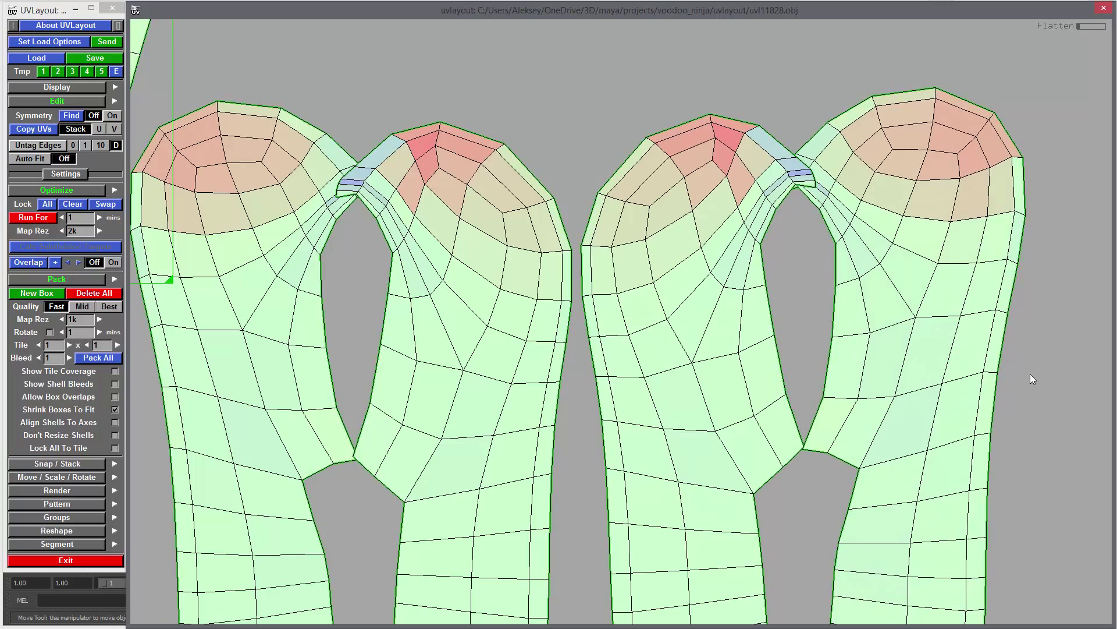
# Separate the four upper-foot halves and rotate them upright into a row.
pyautogui.moveTo(1030, 374); pyautogui.dragTo(909, 326, button='right')
pyautogui.moveTo(851, 376); pyautogui.dragTo(885, 368, button='middle')
pyautogui.moveTo(695, 387); pyautogui.dragTo(695, 383, button='middle')
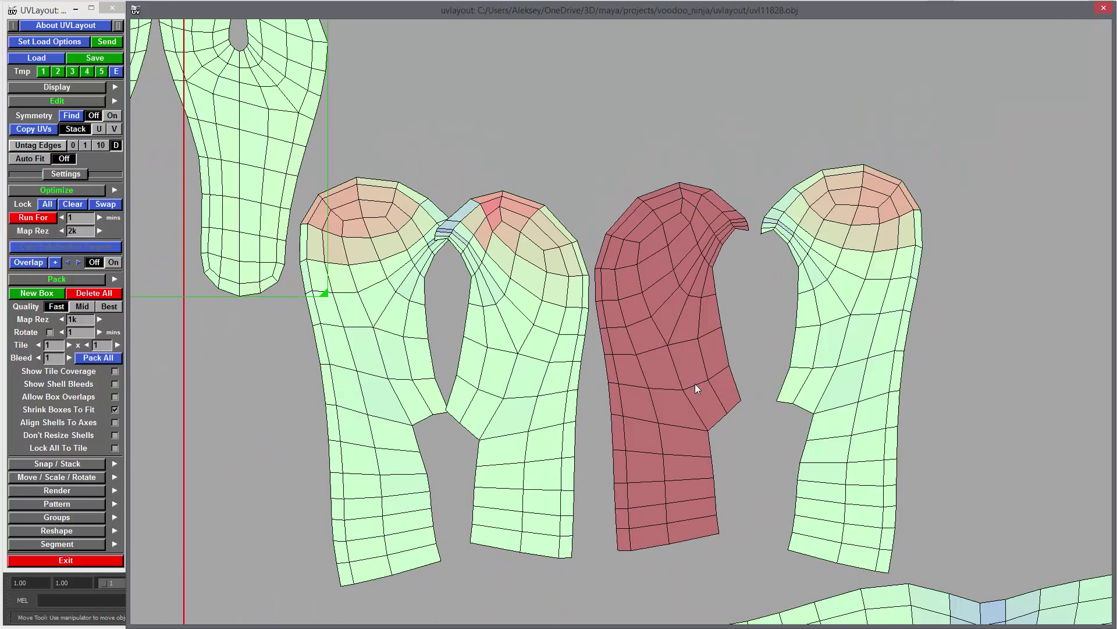
pyautogui.moveTo(854, 421); pyautogui.dragTo(857, 421)
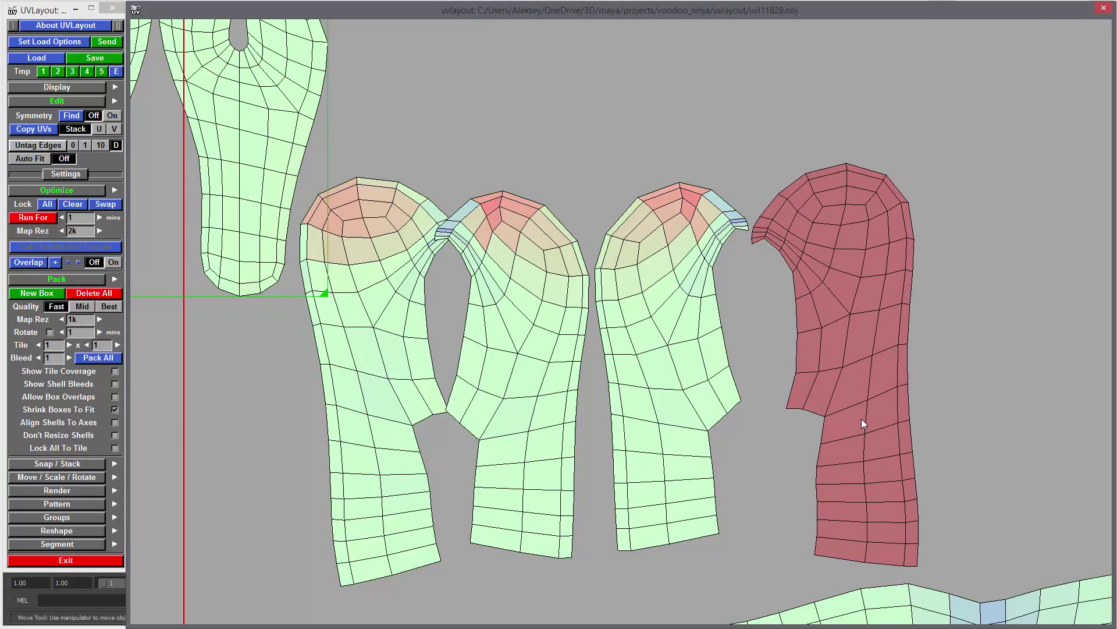
pyautogui.moveTo(366, 493); pyautogui.dragTo(408, 491)
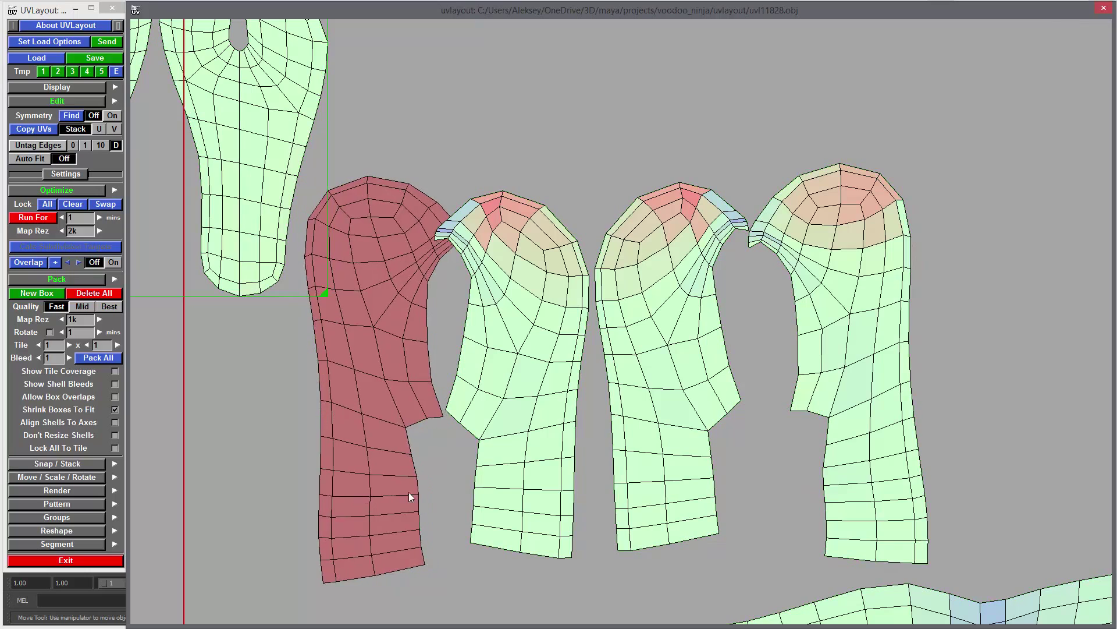
pyautogui.moveTo(531, 492); pyautogui.dragTo(553, 476, button='middle')
pyautogui.moveTo(556, 479); pyautogui.dragTo(550, 483)
pyautogui.moveTo(550, 483); pyautogui.dragTo(547, 485, button='middle')
pyautogui.moveTo(557, 491); pyautogui.dragTo(551, 492)
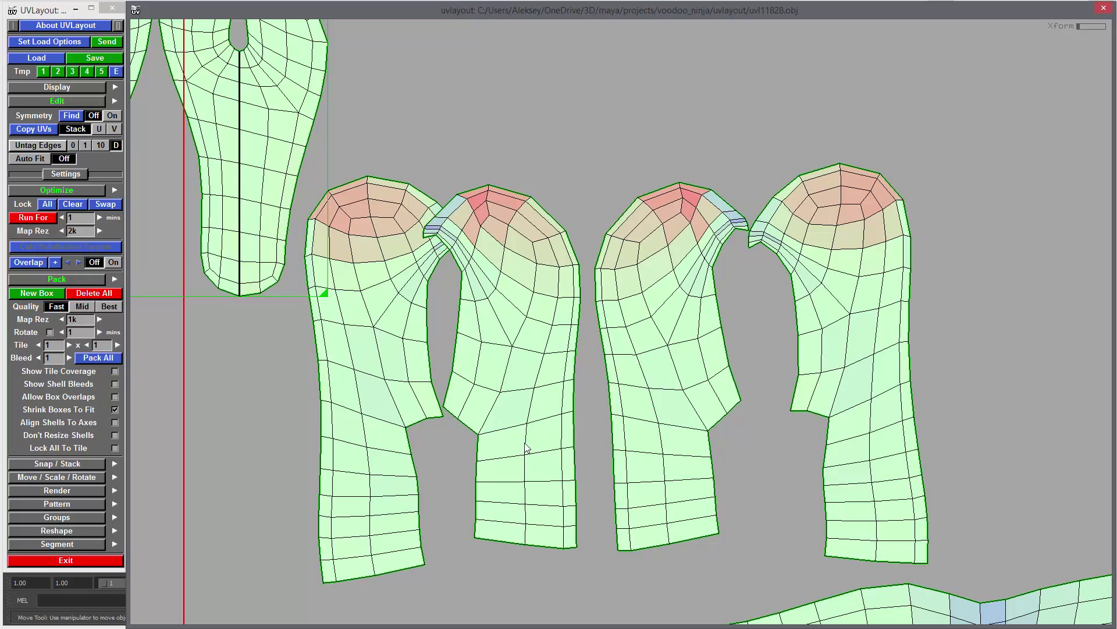
# Tag the lengthwise line down the narrow lower part of the upper-foot halves and try flattening with those tags.
pyautogui.press('t')
pyautogui.press('t')
pyautogui.press('space')
pyautogui.press('t')
pyautogui.press('t')
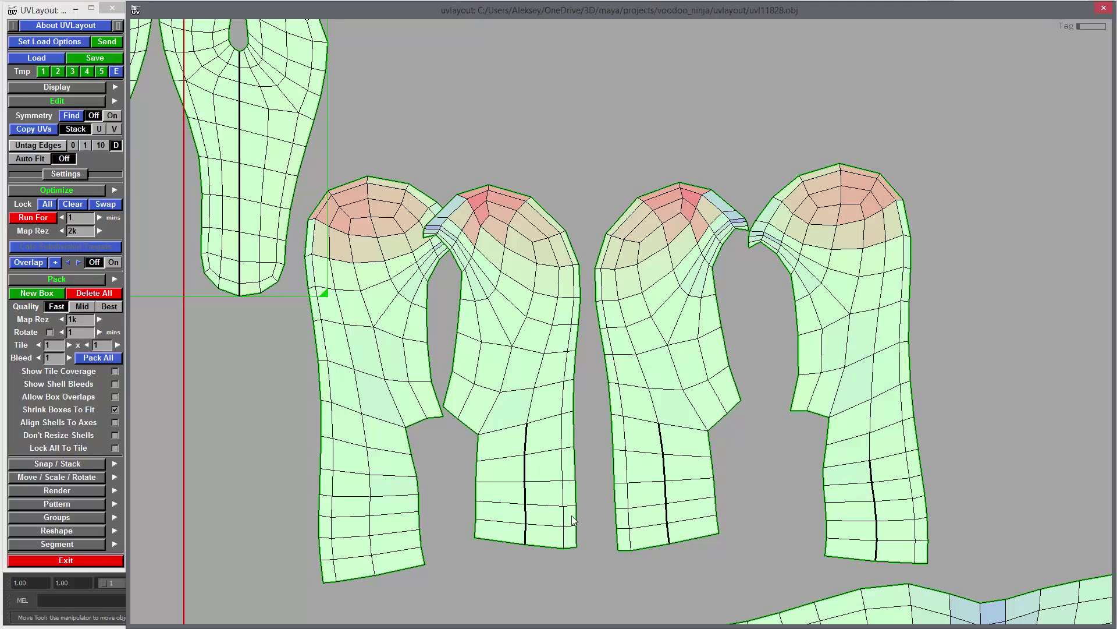
pyautogui.press('t')
pyautogui.press('t')
pyautogui.press('f')
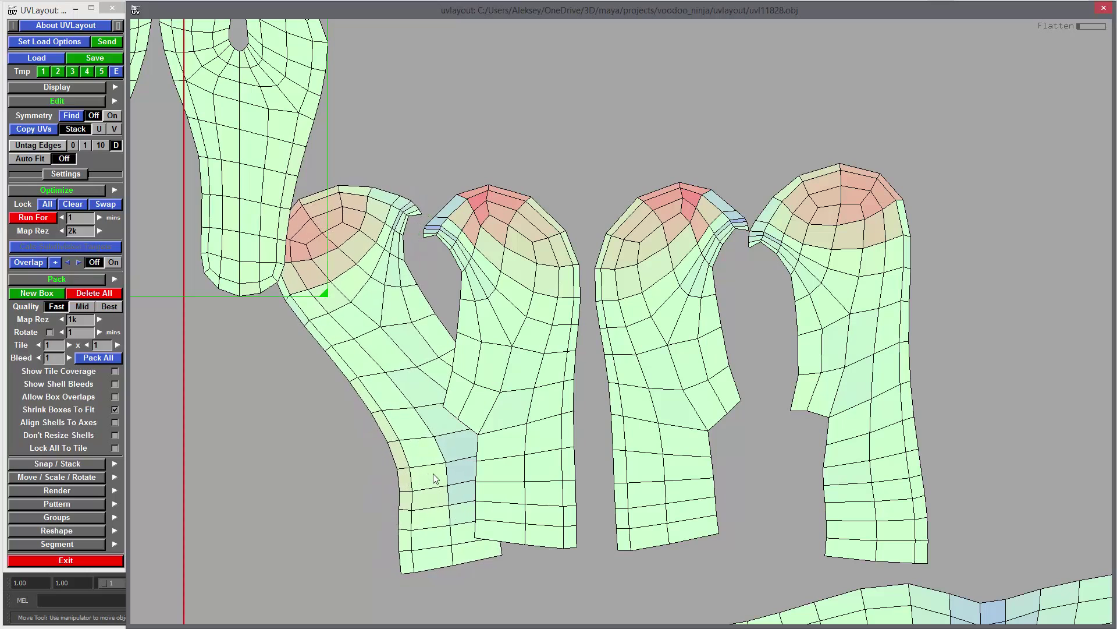
pyautogui.press('space')
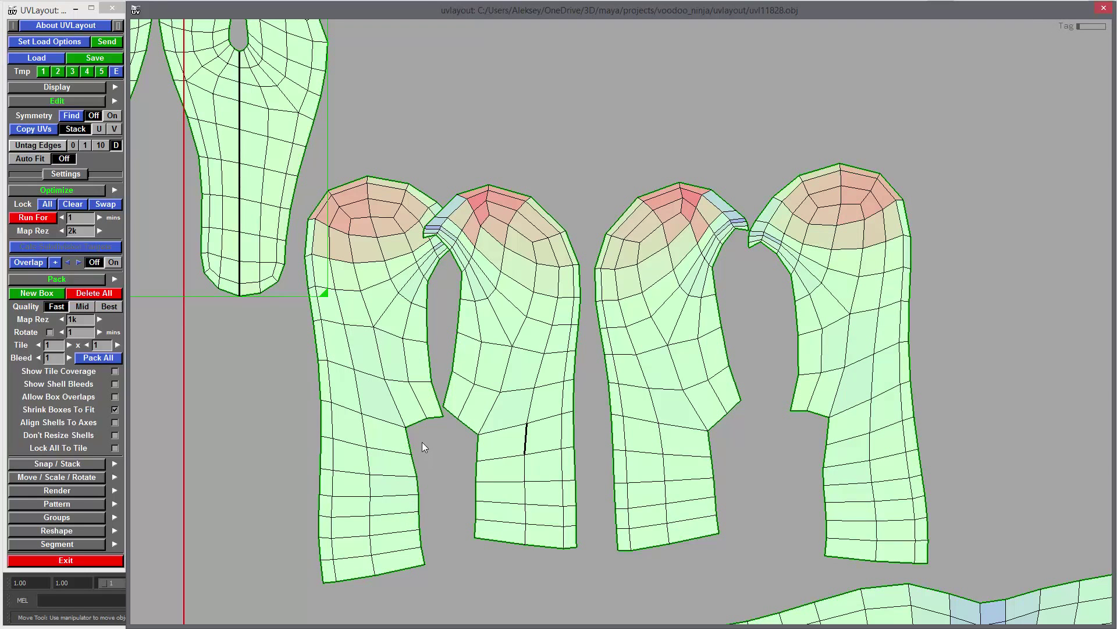
# Flatten the four upper-foot halves using short tagged centre edges and shift the second half away from the first.
pyautogui.press('space')
pyautogui.press('f')
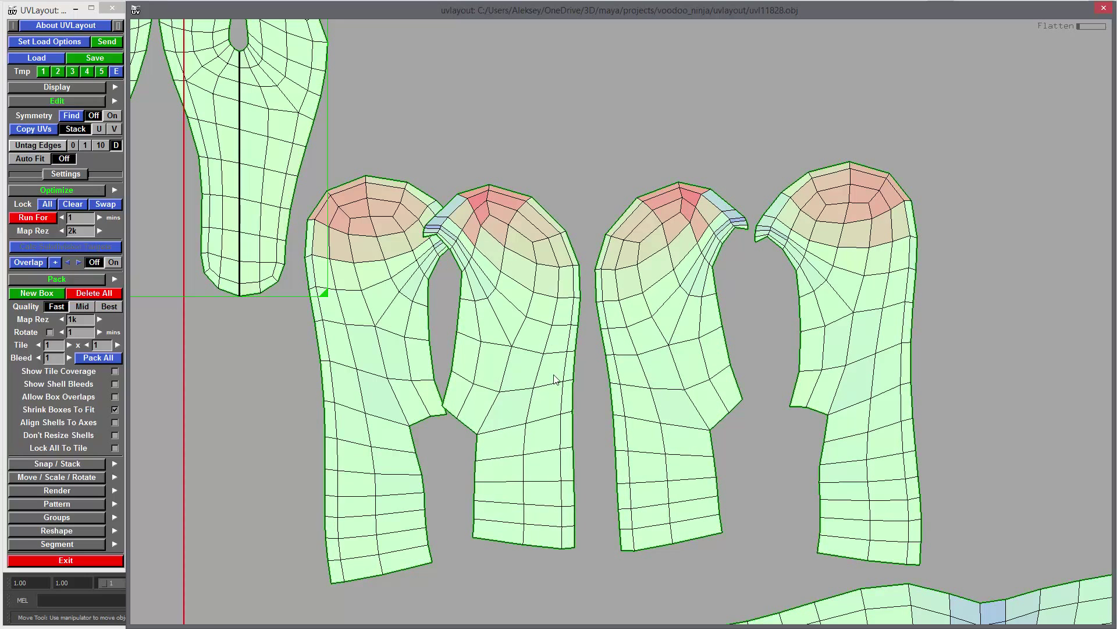
pyautogui.moveTo(554, 375); pyautogui.dragTo(566, 378, button='middle')
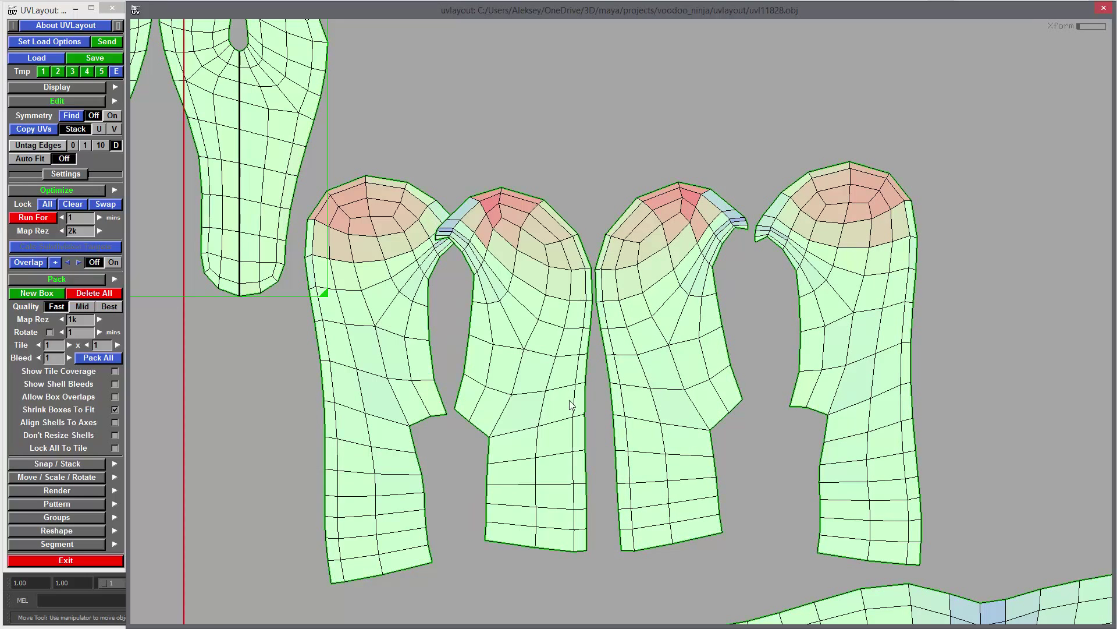
pyautogui.moveTo(821, 409); pyautogui.dragTo(652, 403, button='right')
pyautogui.moveTo(665, 402); pyautogui.dragTo(679, 402, button='middle')
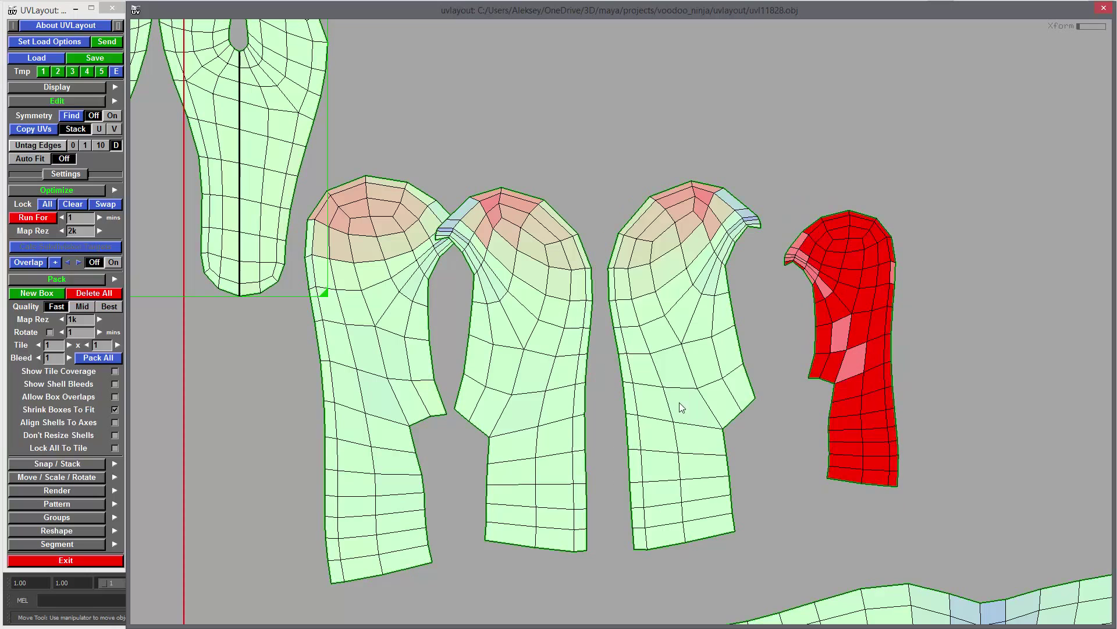
pyautogui.hotkey('ctrl', 'z')
pyautogui.hotkey('ctrl', 'z')
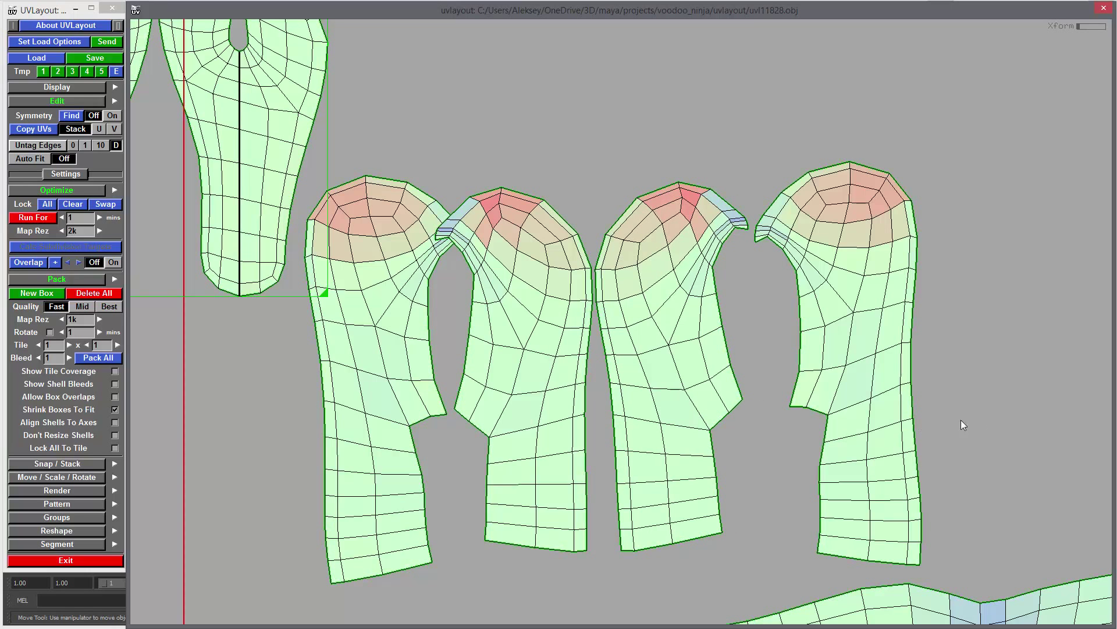
# Group the four upper-foot halves in a new packing box to the right of the sole box and repack its contents.
pyautogui.moveTo(961, 420); pyautogui.dragTo(603, 398, button='right')
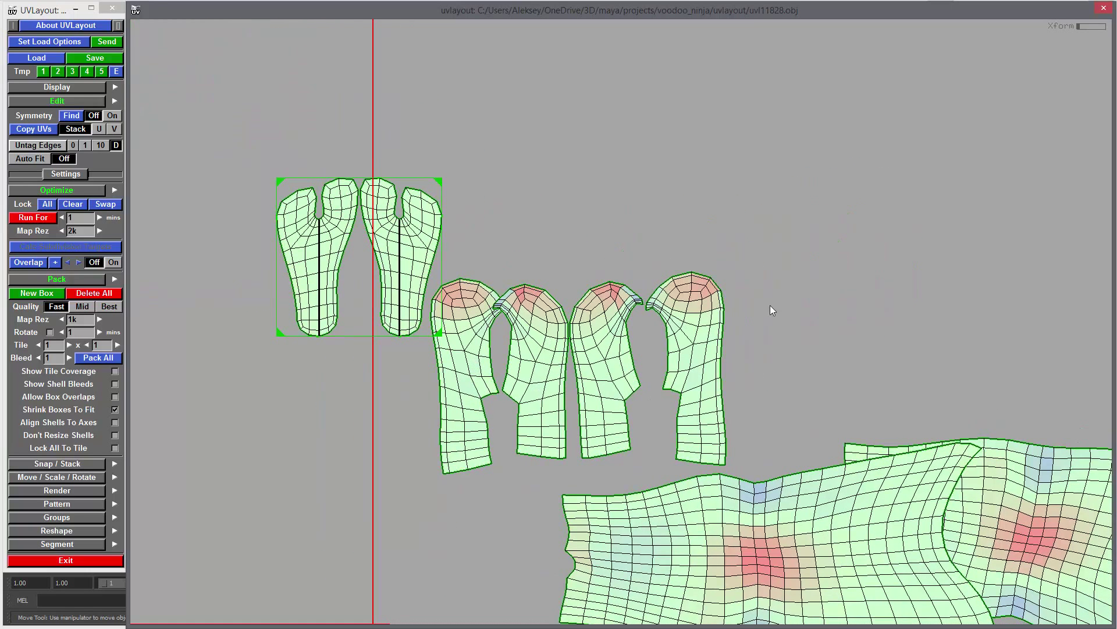
pyautogui.moveTo(783, 251); pyautogui.dragTo(600, 372)
pyautogui.moveTo(600, 372); pyautogui.dragTo(724, 250, button='middle')
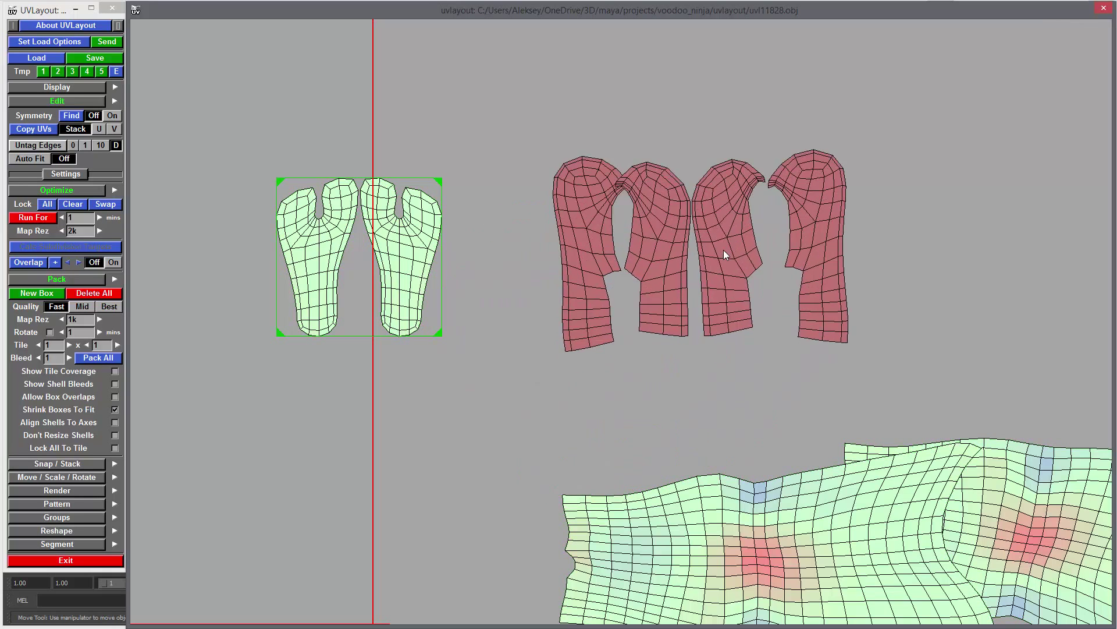
pyautogui.click(61, 294)
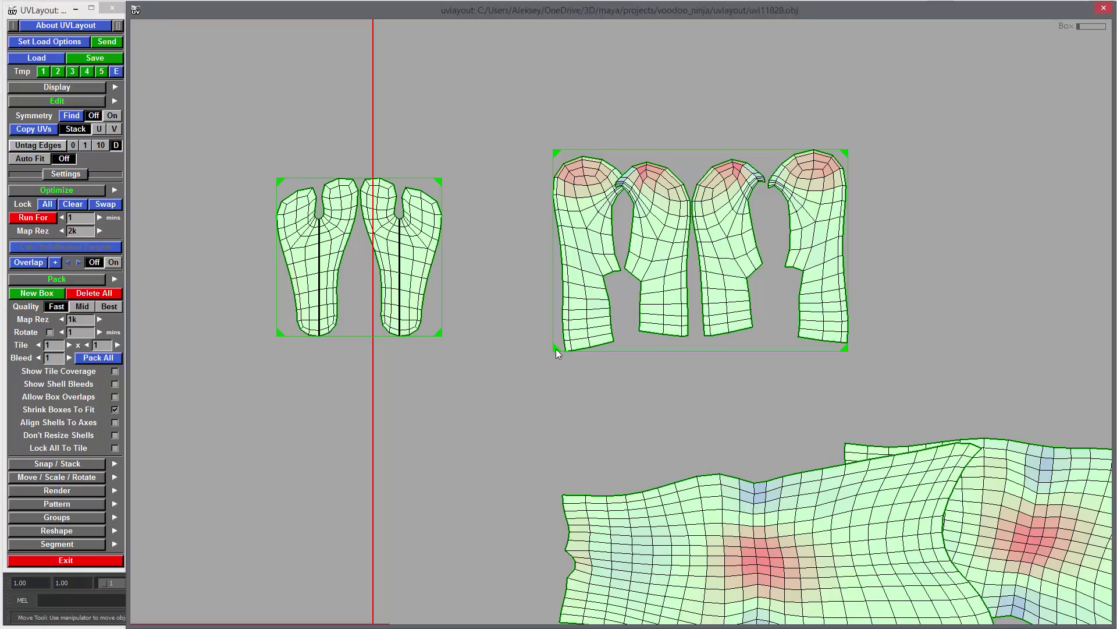
pyautogui.moveTo(553, 348)
pyautogui.mouseDown()
pyautogui.moveTo(537, 355)
pyautogui.moveTo(545, 349)
pyautogui.mouseUp()
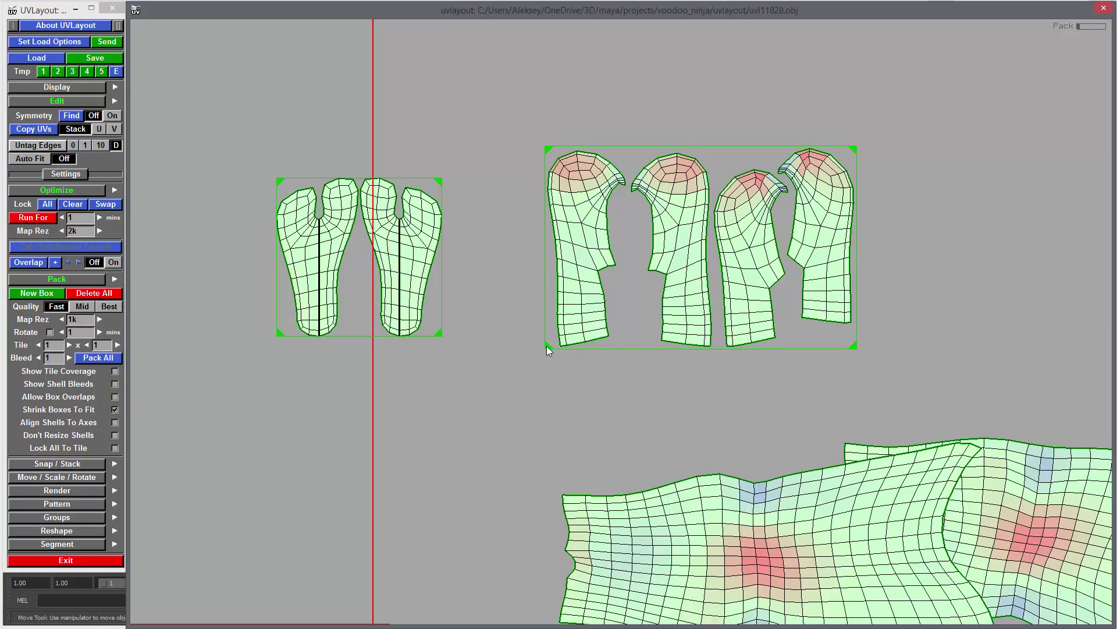
pyautogui.moveTo(546, 345); pyautogui.dragTo(528, 331)
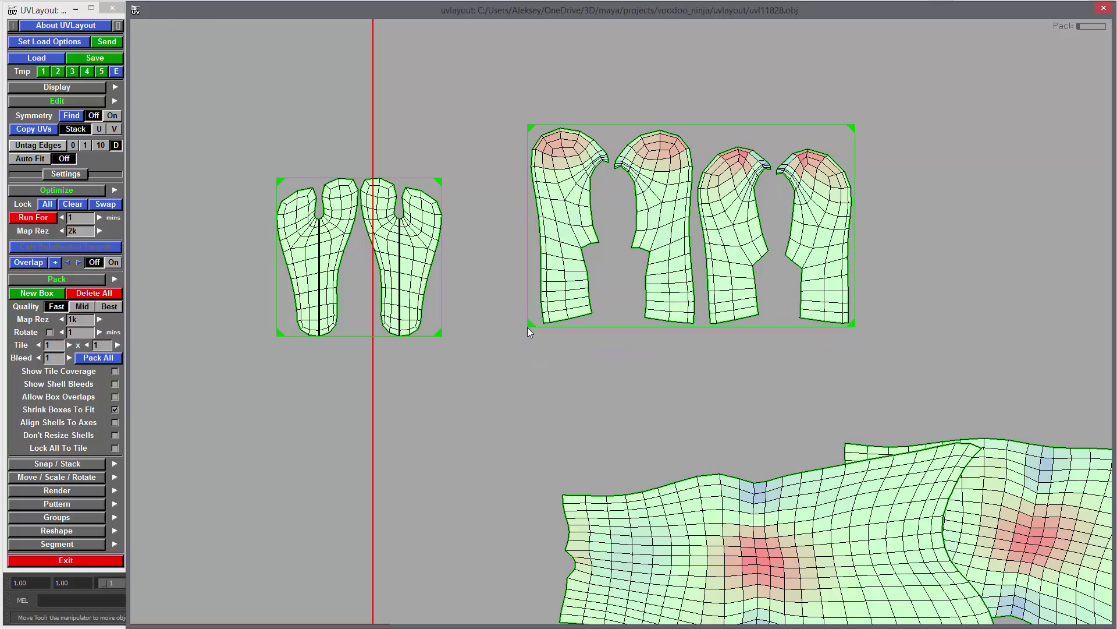
# Rotate the two leg shells upright and place them side by side below the foot packing boxes.
pyautogui.moveTo(981, 551); pyautogui.dragTo(733, 386, button='middle')
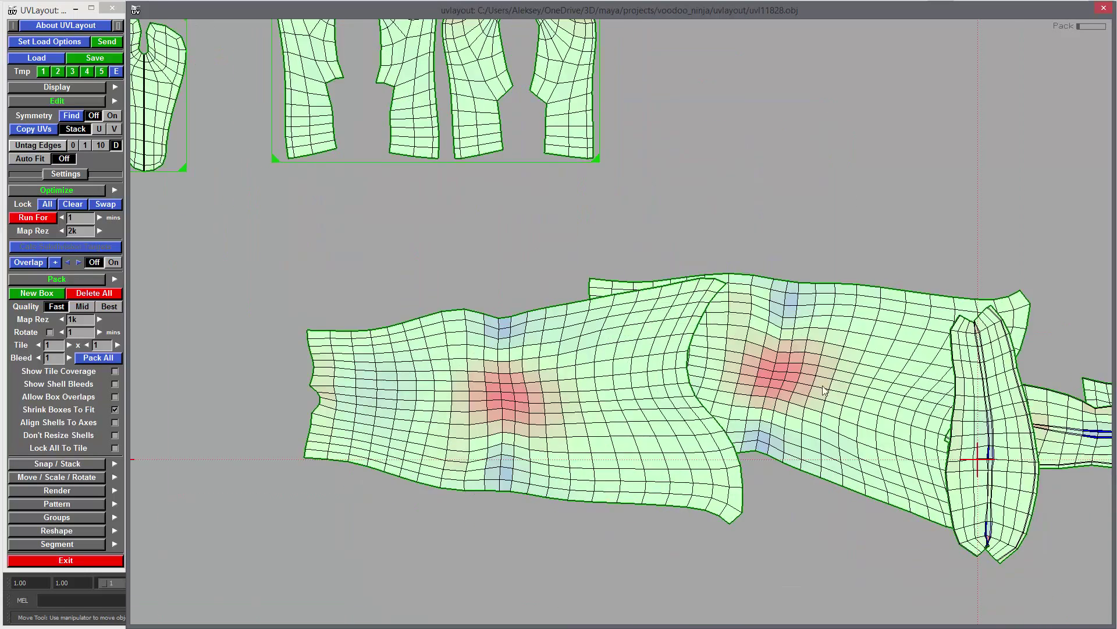
pyautogui.moveTo(822, 384); pyautogui.dragTo(515, 373, button='right')
pyautogui.moveTo(546, 370); pyautogui.dragTo(528, 404)
pyautogui.moveTo(528, 404); pyautogui.dragTo(386, 436, button='middle')
pyautogui.moveTo(639, 339); pyautogui.dragTo(755, 415)
pyautogui.moveTo(700, 370); pyautogui.dragTo(564, 436)
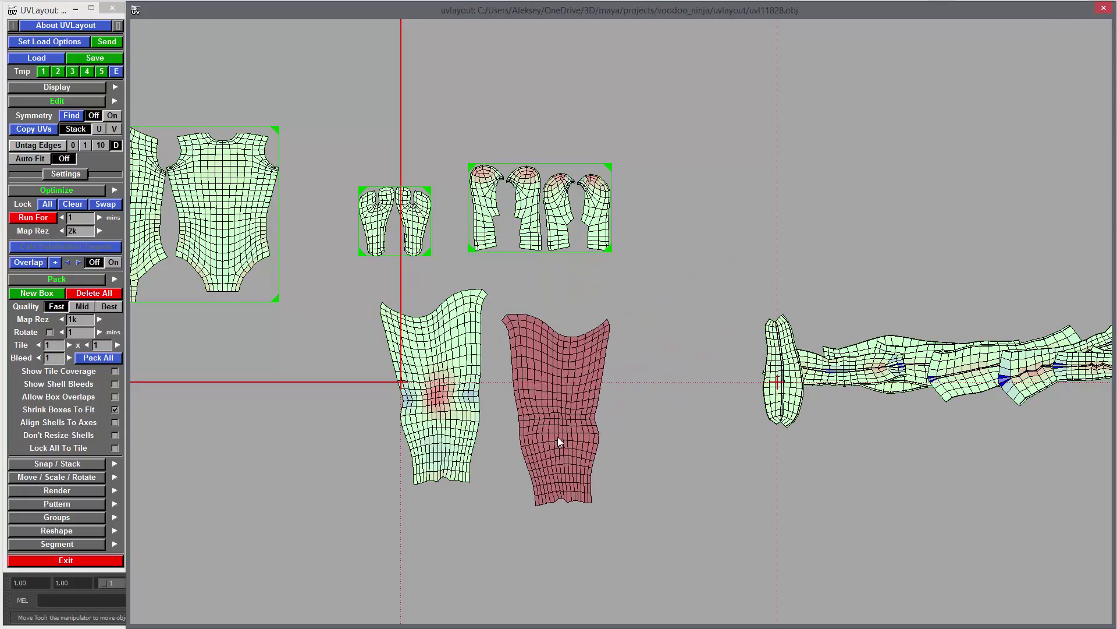
# Tag the lengthwise centre line on both leg shells and flatten them straight along it.
pyautogui.moveTo(431, 414); pyautogui.dragTo(624, 351, button='right')
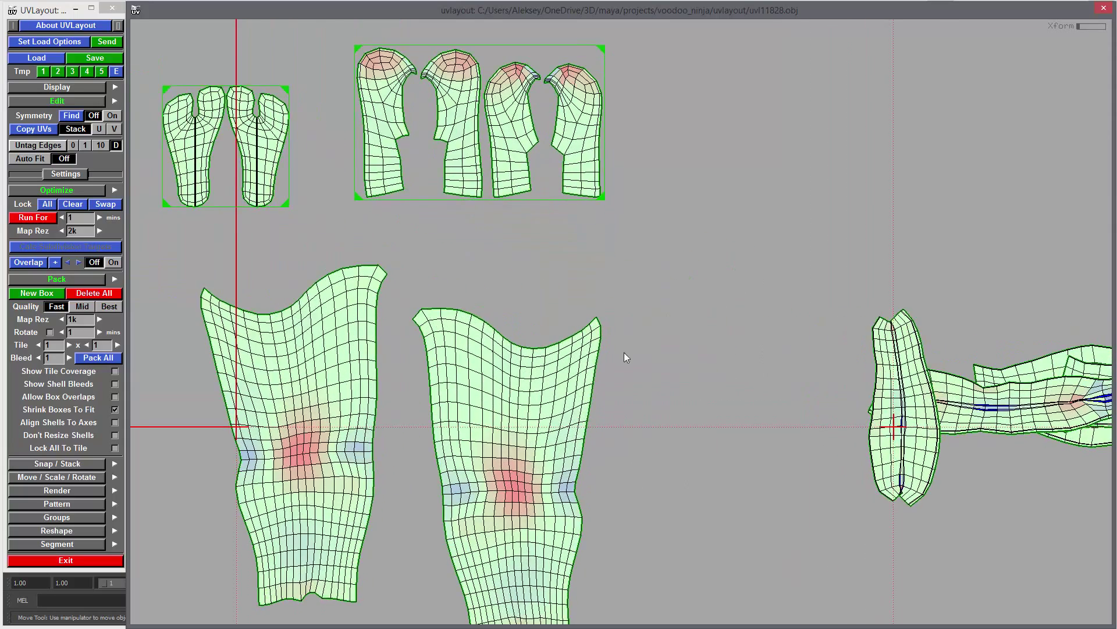
pyautogui.moveTo(531, 410); pyautogui.dragTo(591, 350, button='middle')
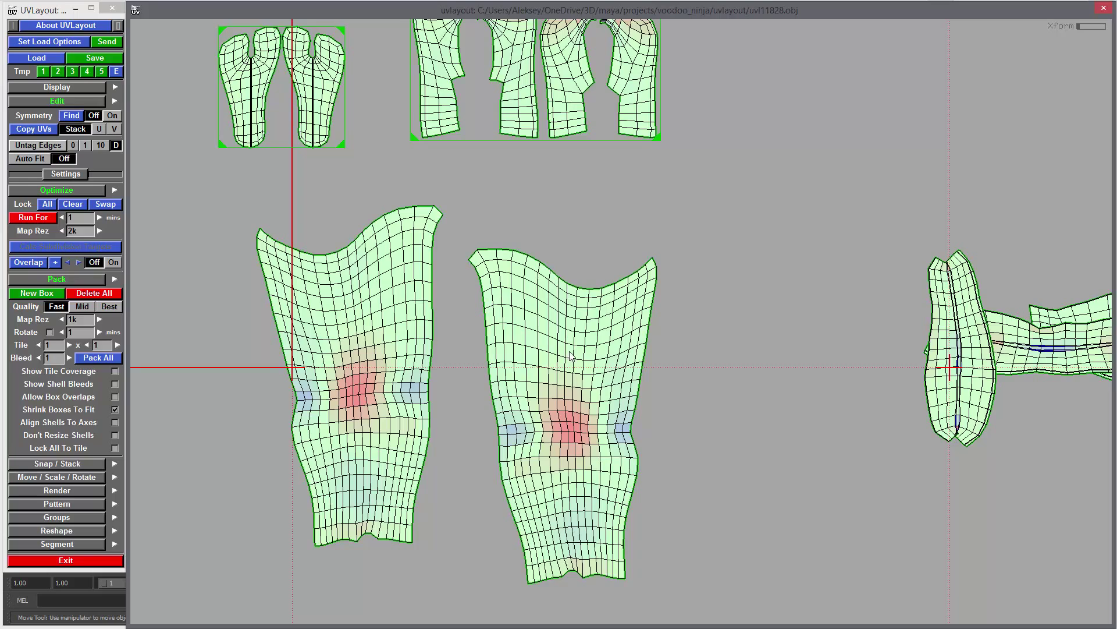
pyautogui.press('t')
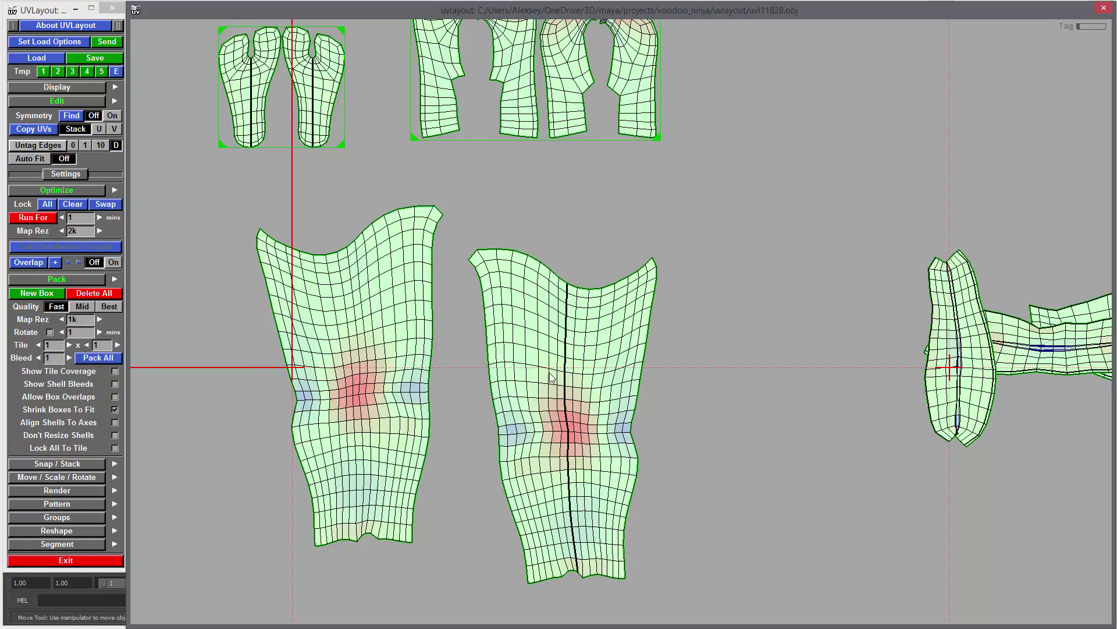
pyautogui.doubleClick(348, 251)
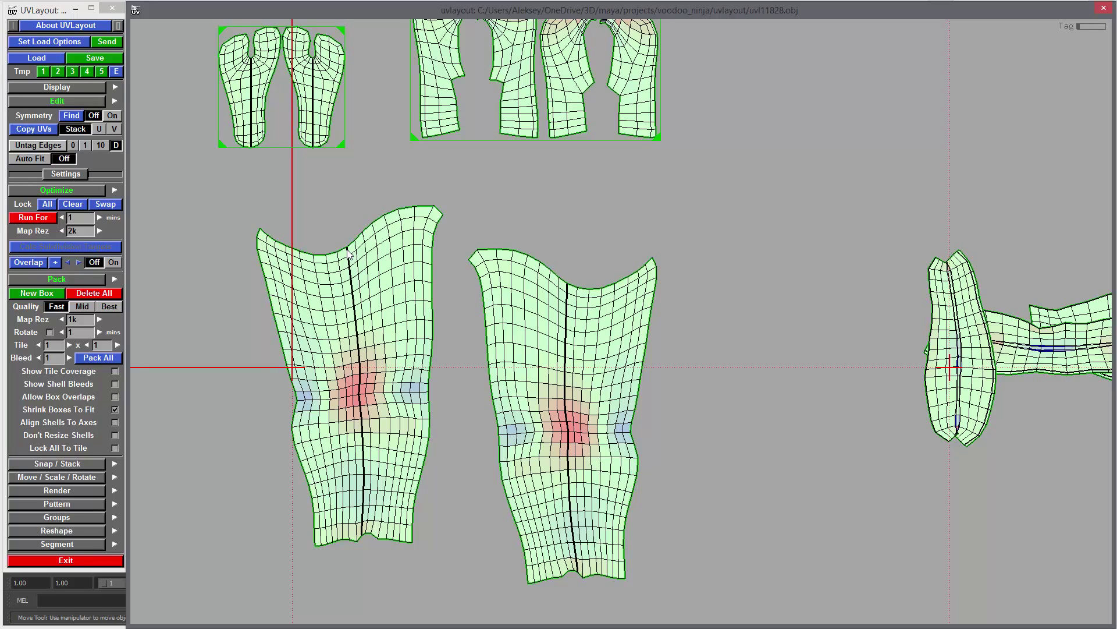
pyautogui.press('f')
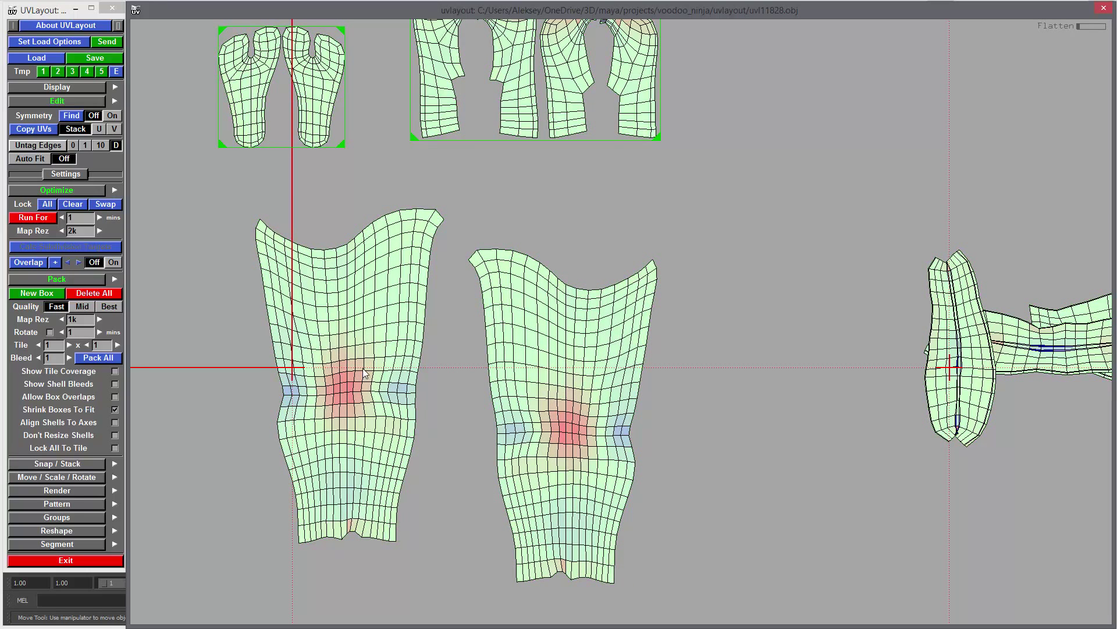
# Tag the crosswise edge row near the ankle of both leg shells and flatten them straight along it.
pyautogui.press('t')
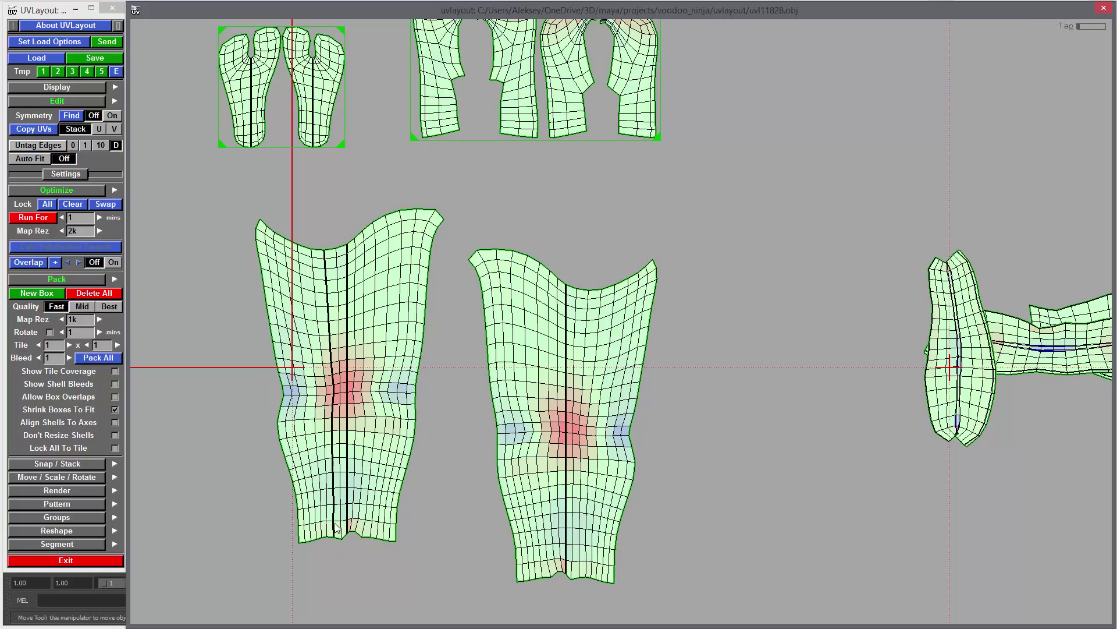
pyautogui.press('t')
pyautogui.moveTo(510, 552); pyautogui.dragTo(585, 462, button='middle')
pyautogui.moveTo(586, 462); pyautogui.dragTo(634, 443, button='right')
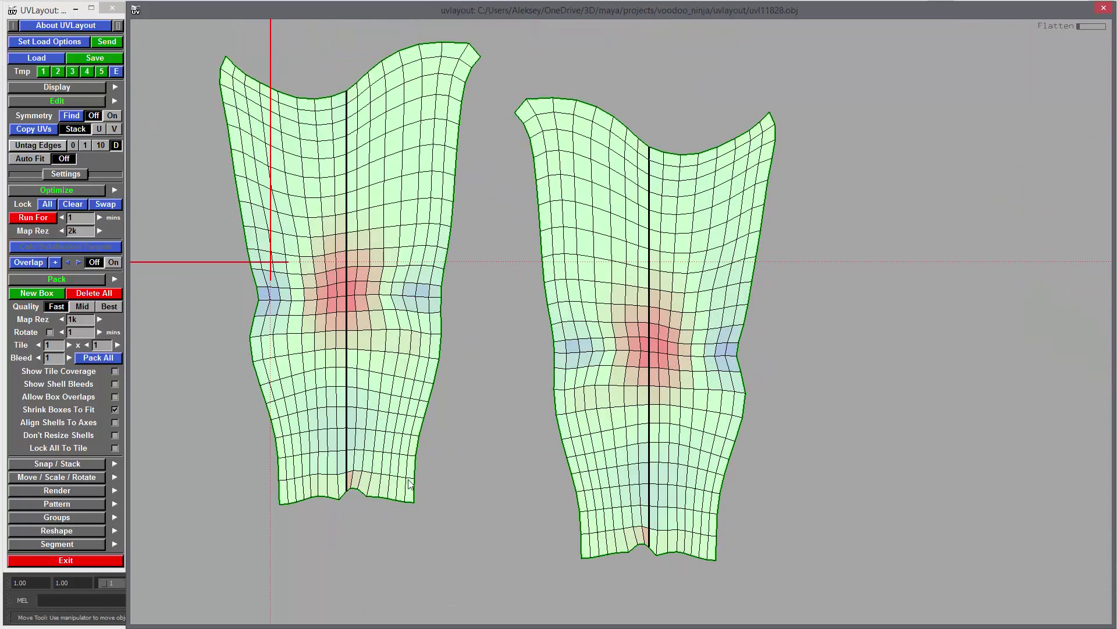
pyautogui.press('t')
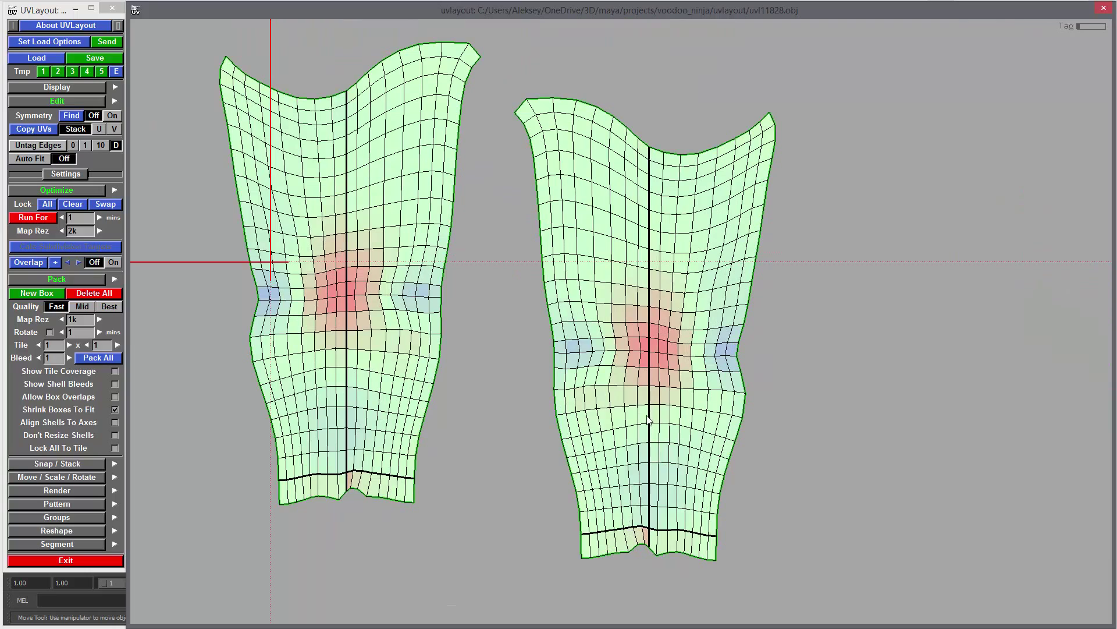
pyautogui.press('f')
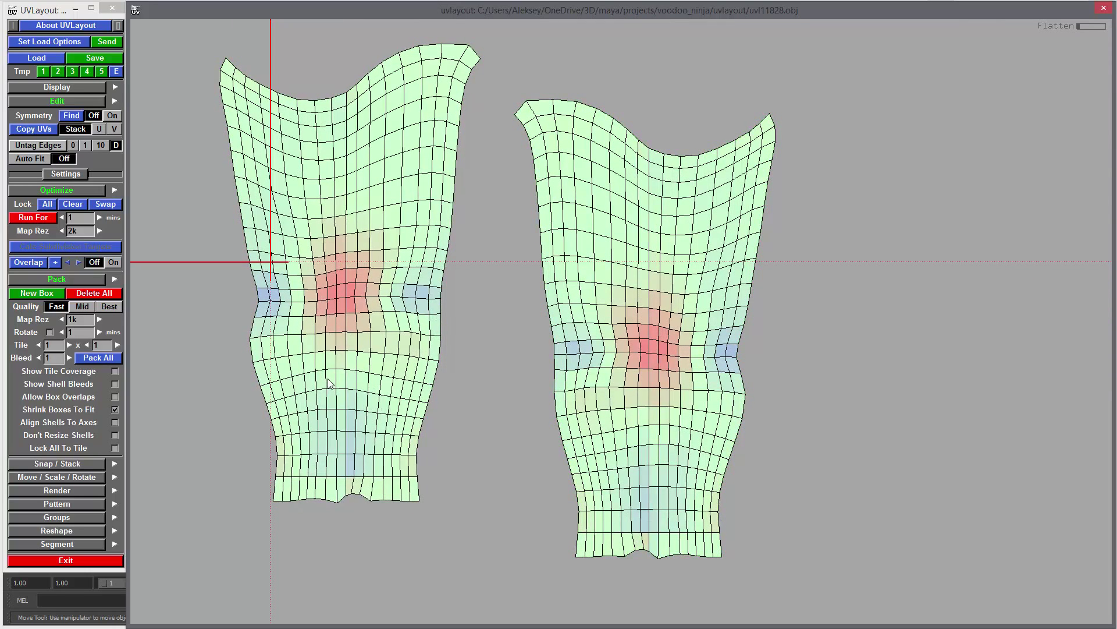
pyautogui.press('space')
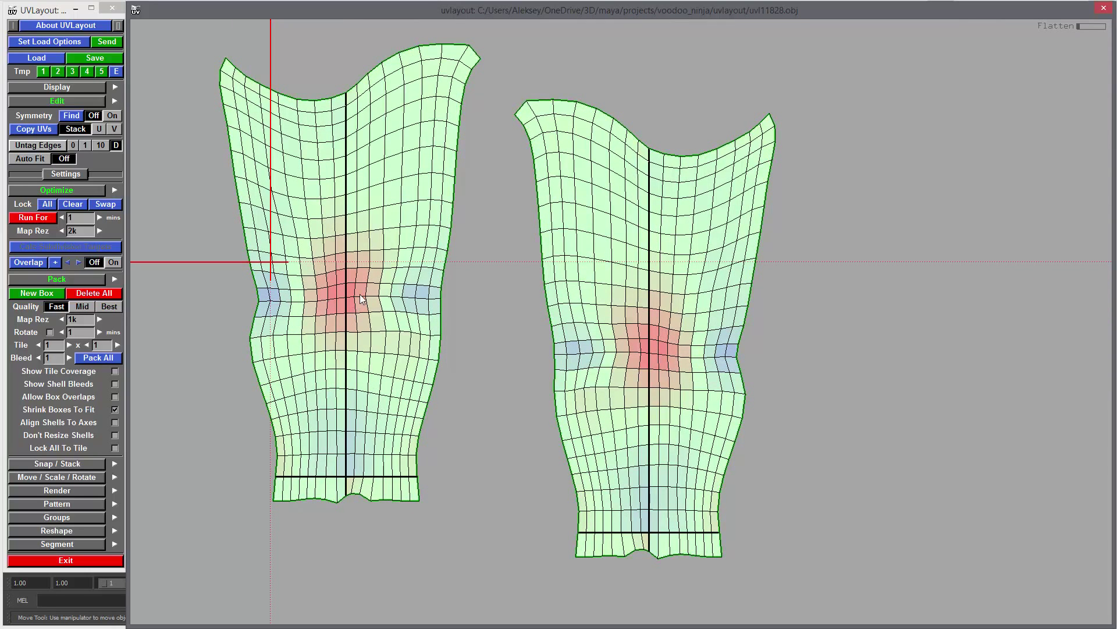
# Tag and flatten the crosswise knee row on both leg shells, placing the second shell level beside the first.
pyautogui.press('t')
pyautogui.press('c')
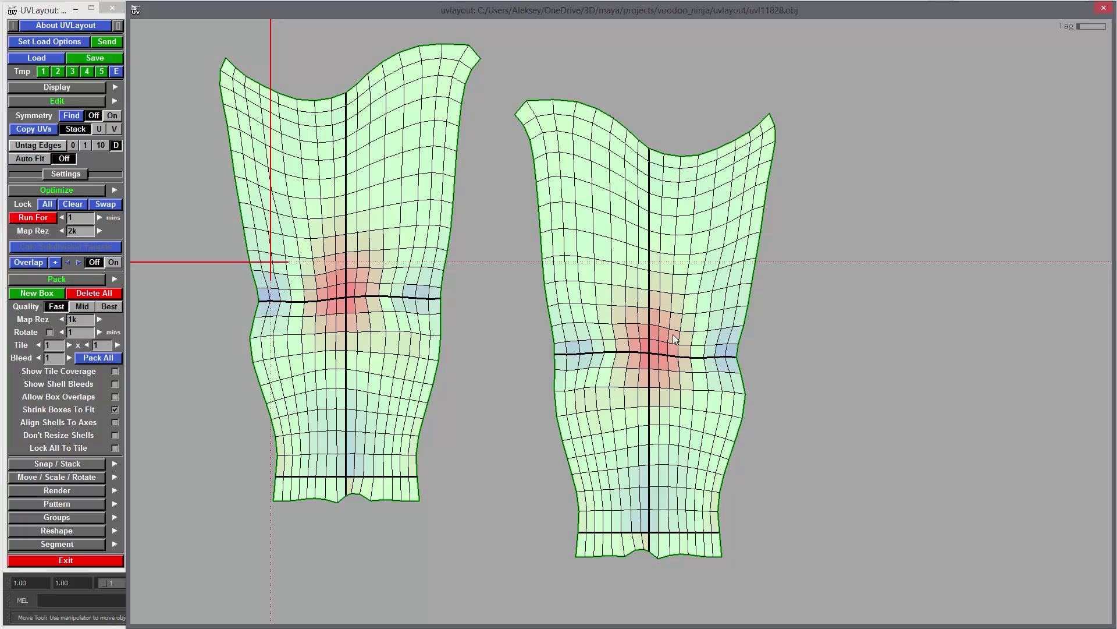
pyautogui.press('f')
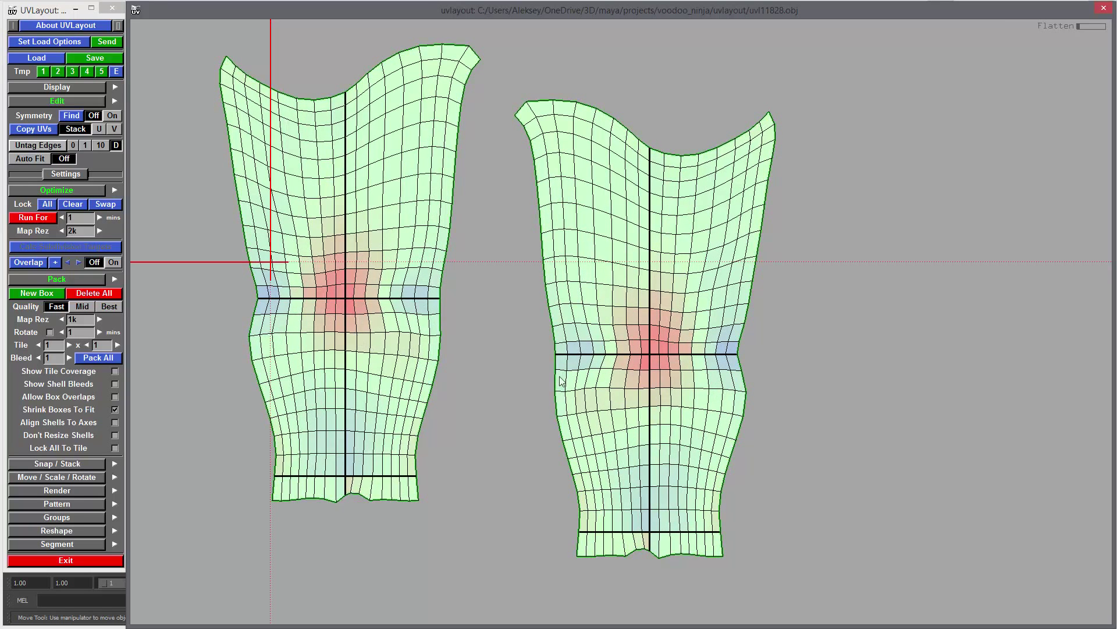
pyautogui.moveTo(634, 375); pyautogui.dragTo(607, 333)
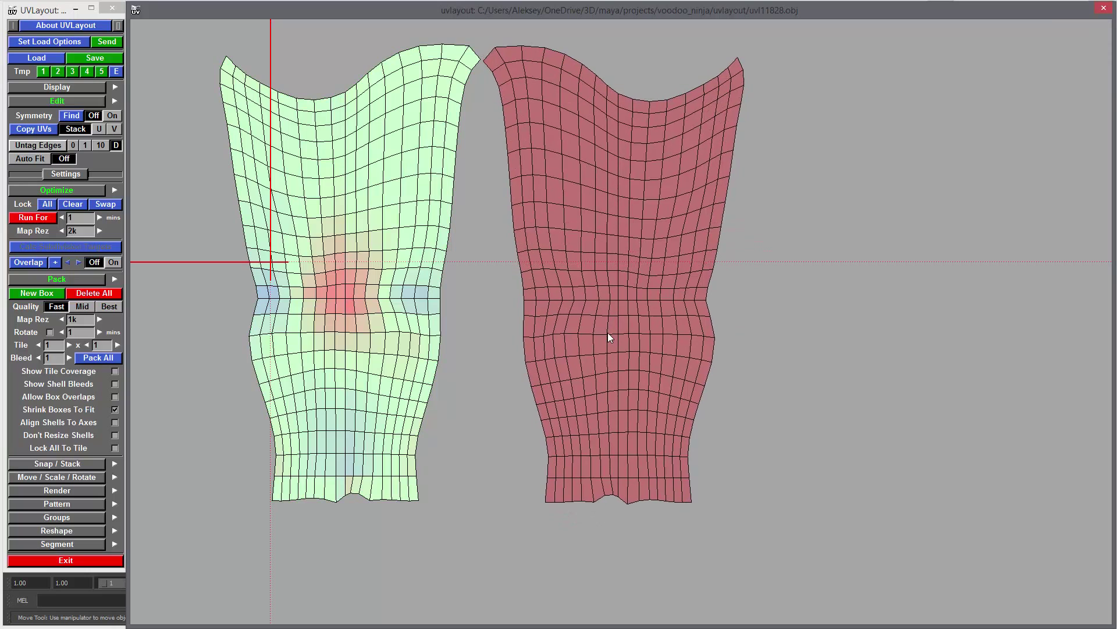
# Group the two leg shells in a new packing box and repack its contents.
pyautogui.moveTo(797, 517); pyautogui.dragTo(278, 256)
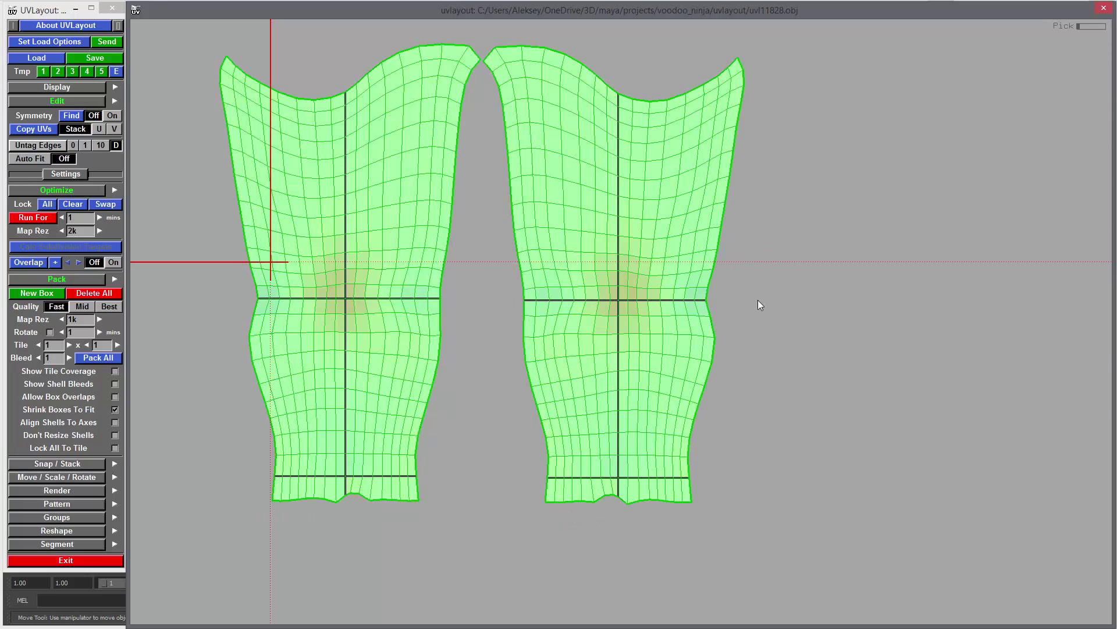
pyautogui.moveTo(757, 299); pyautogui.dragTo(683, 291, button='right')
pyautogui.moveTo(683, 291); pyautogui.dragTo(682, 343, button='middle')
pyautogui.click(515, 287)
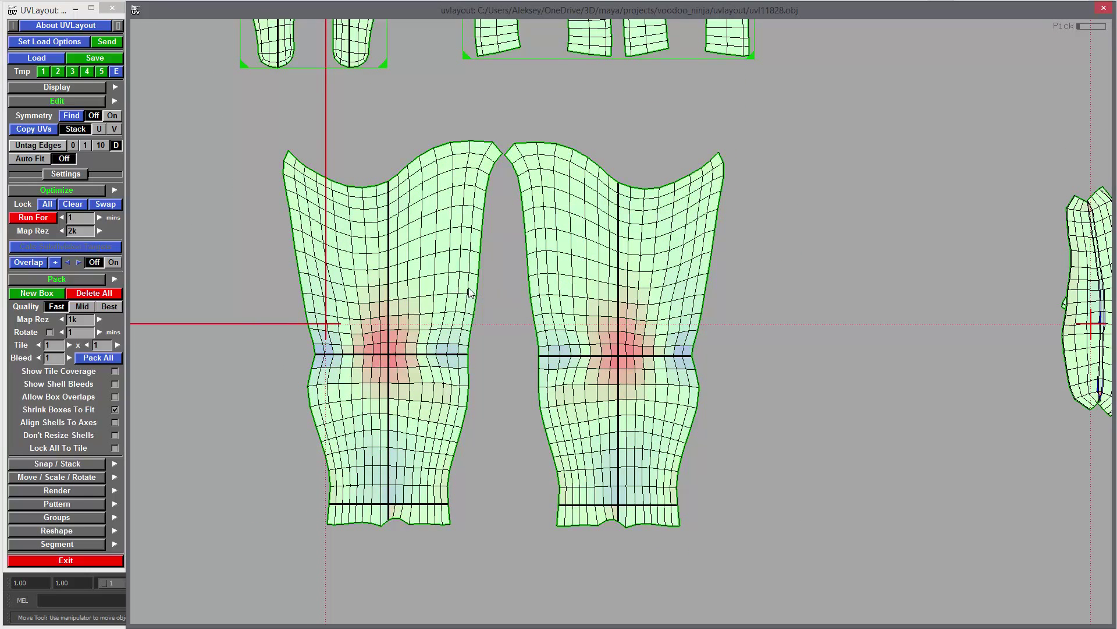
pyautogui.moveTo(264, 147); pyautogui.dragTo(727, 489)
pyautogui.click(36, 293)
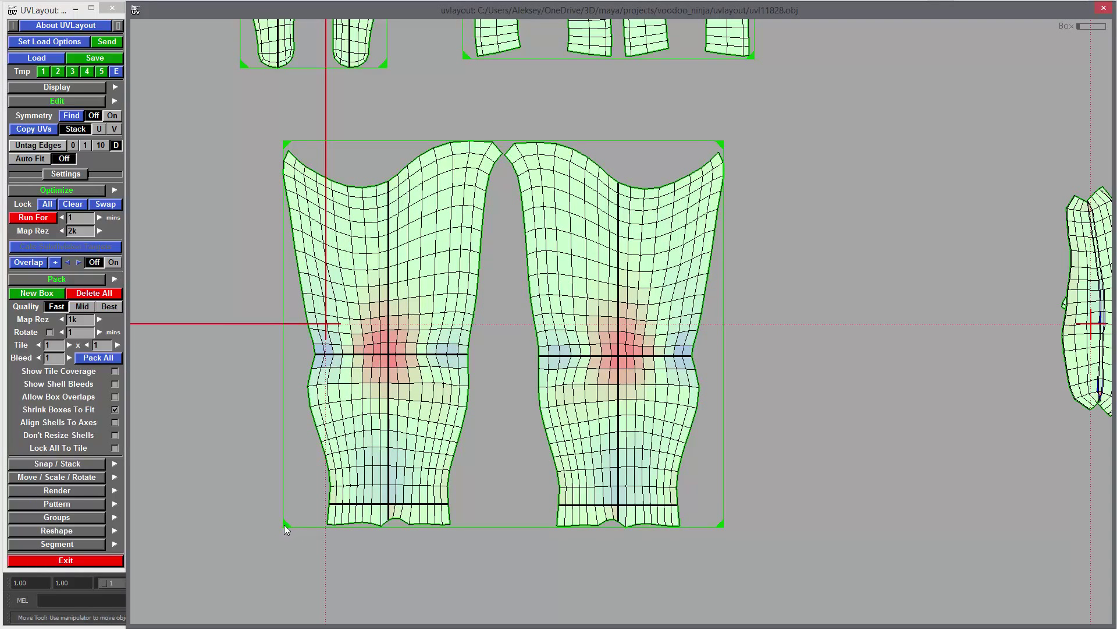
pyautogui.moveTo(284, 525); pyautogui.dragTo(280, 530)
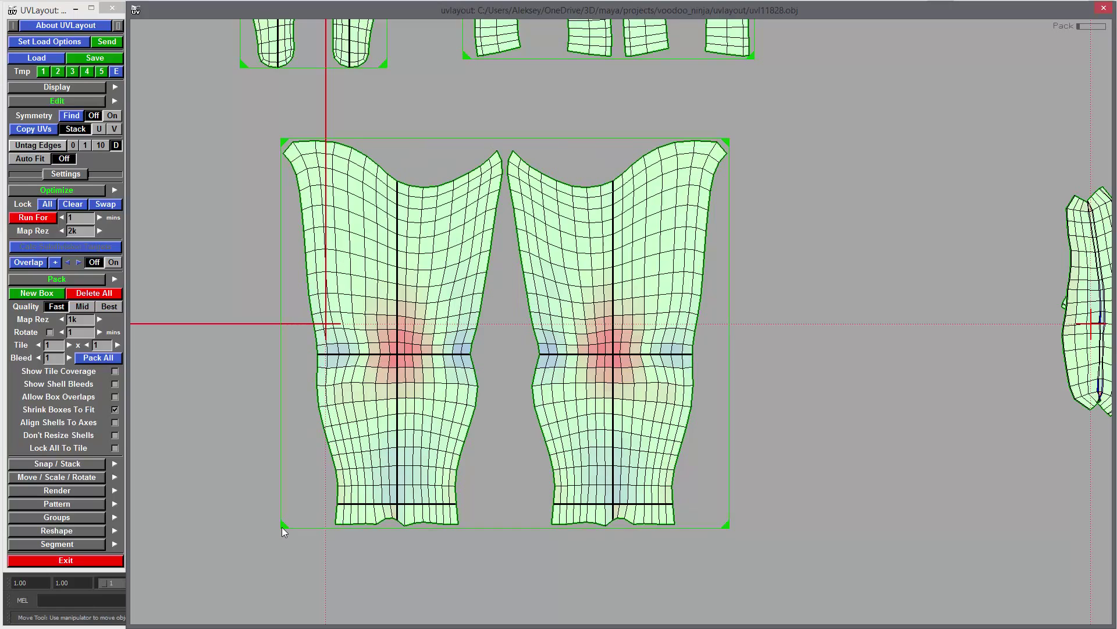
# Pull the overlapping long strip shells apart and spread them out in the free space above their original row.
pyautogui.moveTo(861, 430); pyautogui.dragTo(646, 402, button='right')
pyautogui.moveTo(646, 402); pyautogui.dragTo(590, 441, button='middle')
pyautogui.moveTo(589, 403); pyautogui.dragTo(574, 272, button='middle')
pyautogui.moveTo(642, 406); pyautogui.dragTo(666, 230, button='middle')
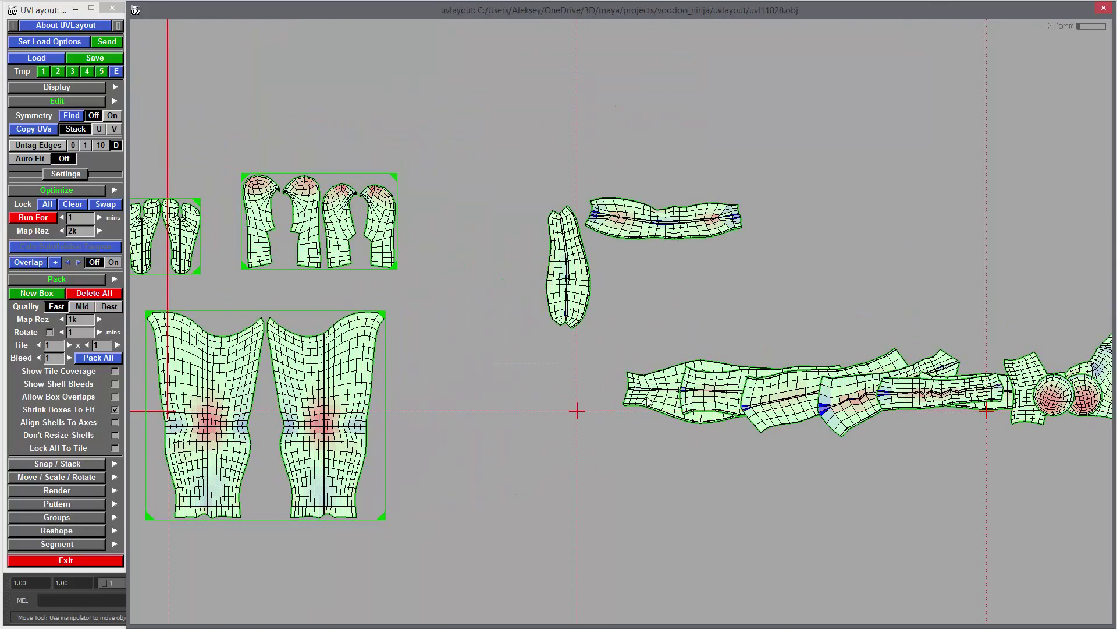
pyautogui.moveTo(650, 401); pyautogui.dragTo(642, 298, button='middle')
pyautogui.moveTo(711, 377); pyautogui.dragTo(676, 199, button='middle')
pyautogui.moveTo(783, 414); pyautogui.dragTo(826, 255, button='middle')
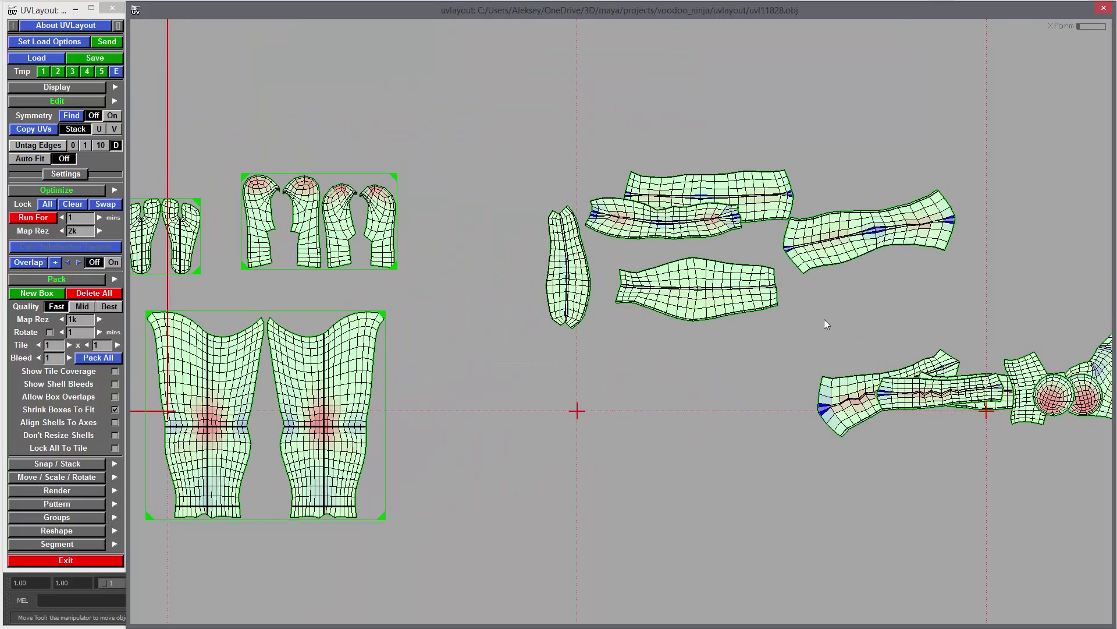
pyautogui.moveTo(832, 396); pyautogui.dragTo(835, 174, button='middle')
pyautogui.moveTo(885, 401); pyautogui.dragTo(815, 289, button='middle')
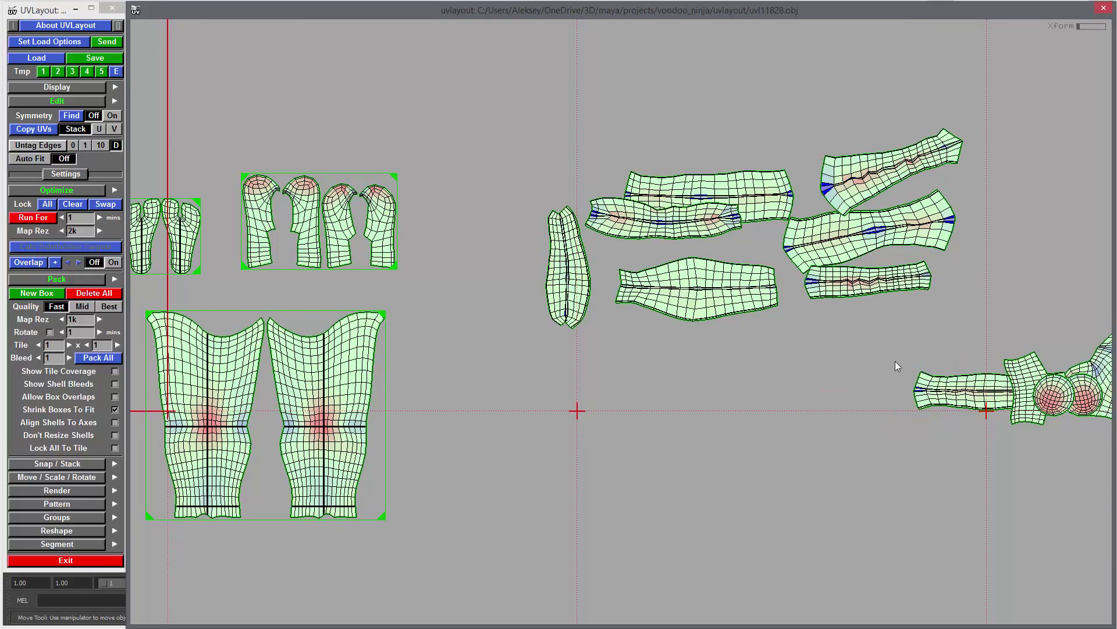
pyautogui.moveTo(931, 391); pyautogui.dragTo(847, 337, button='middle')
pyautogui.moveTo(906, 393); pyautogui.dragTo(625, 376, button='middle')
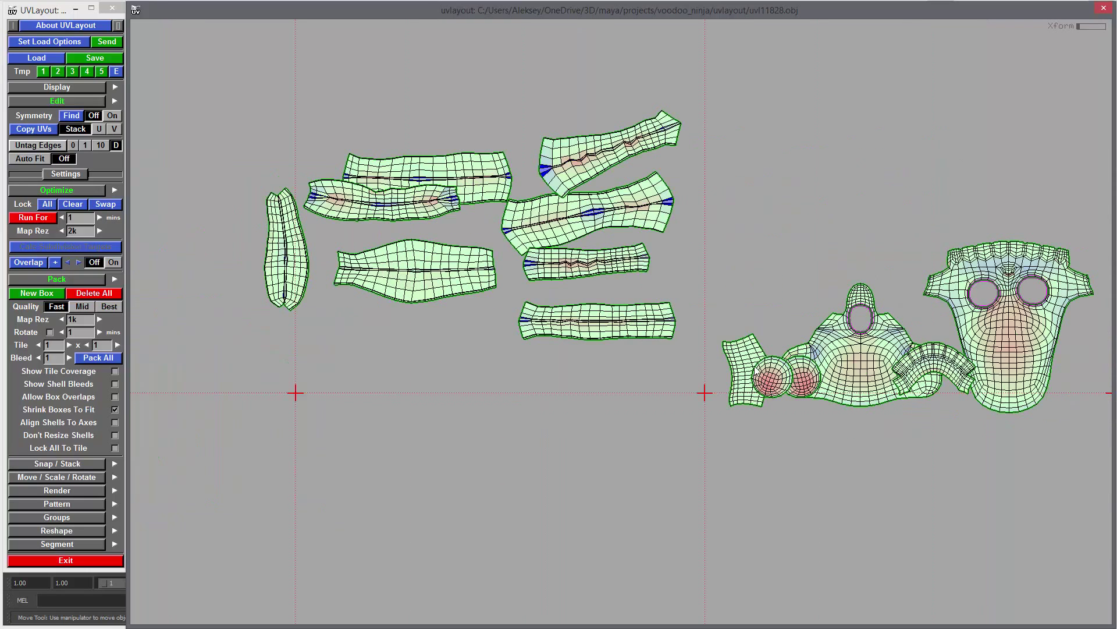
# Move the small curved patch and the two circular shells down, clear of the larger body shell.
pyautogui.moveTo(747, 361); pyautogui.dragTo(684, 489, button='middle')
pyautogui.moveTo(774, 386); pyautogui.dragTo(769, 502, button='middle')
pyautogui.moveTo(808, 397); pyautogui.dragTo(816, 509, button='middle')
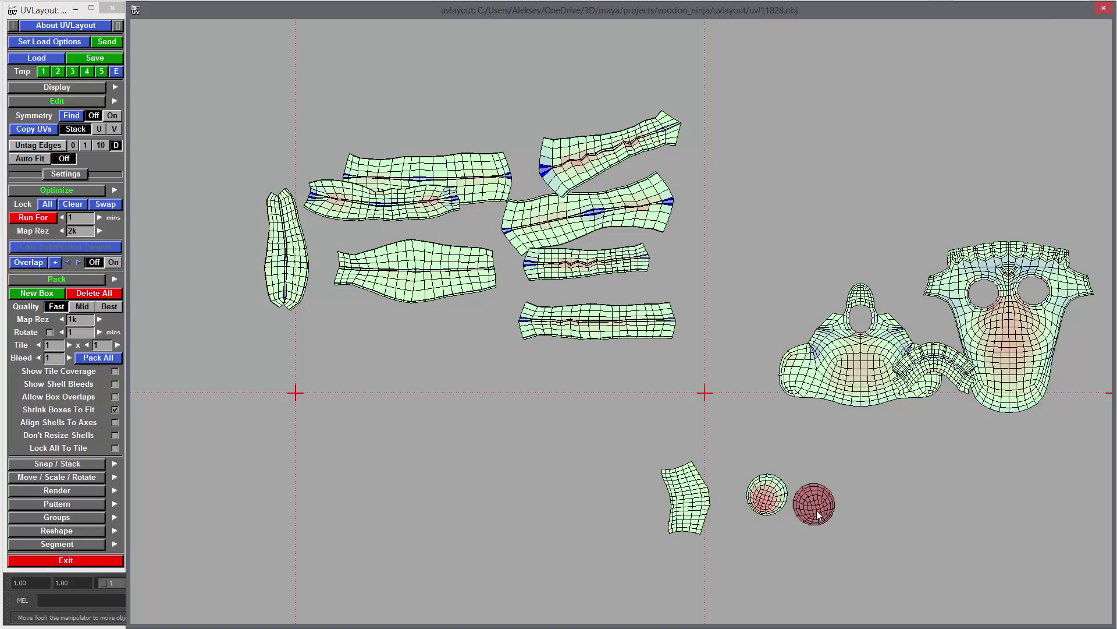
# Rotate the two circular shells so their centre lines stand upright and place them side by side.
pyautogui.moveTo(697, 341); pyautogui.dragTo(882, 523, button='right')
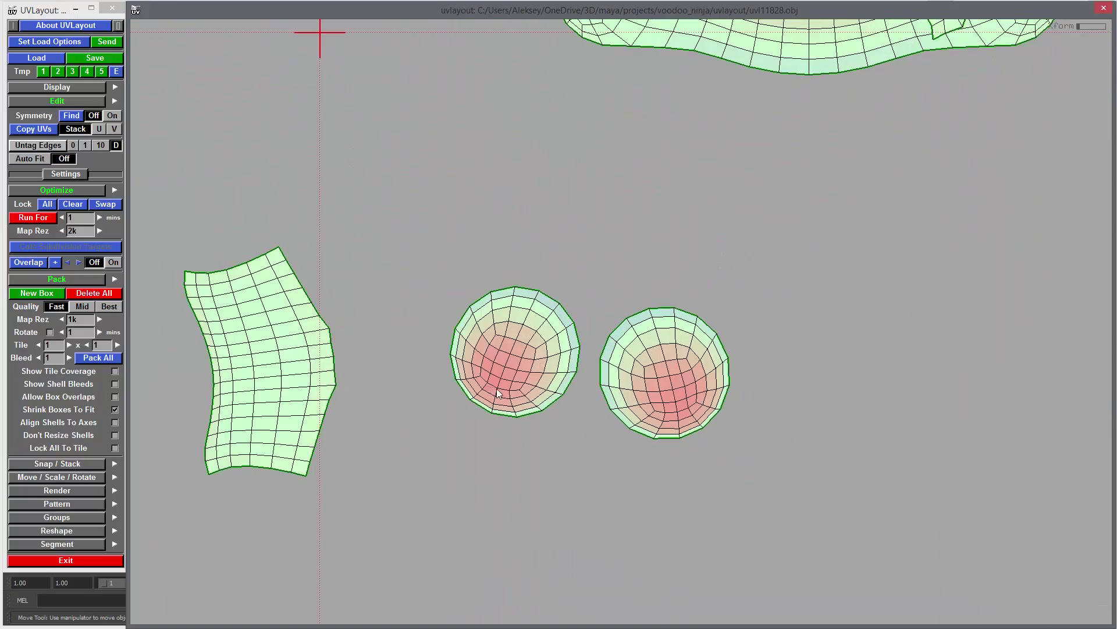
pyautogui.moveTo(498, 389); pyautogui.dragTo(511, 392)
pyautogui.moveTo(705, 410); pyautogui.dragTo(699, 417)
pyautogui.moveTo(695, 406); pyautogui.dragTo(676, 376, button='middle')
# Tag the vertical centre line on both circular shells and flatten them straight along it.
pyautogui.press('c')
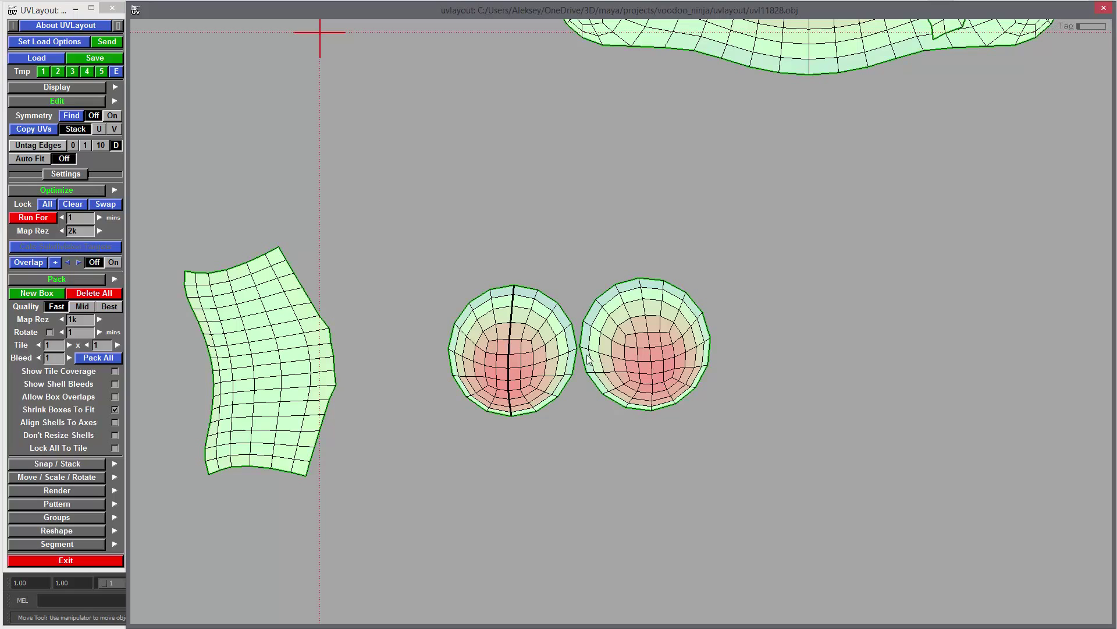
pyautogui.press('c')
pyautogui.press('f')
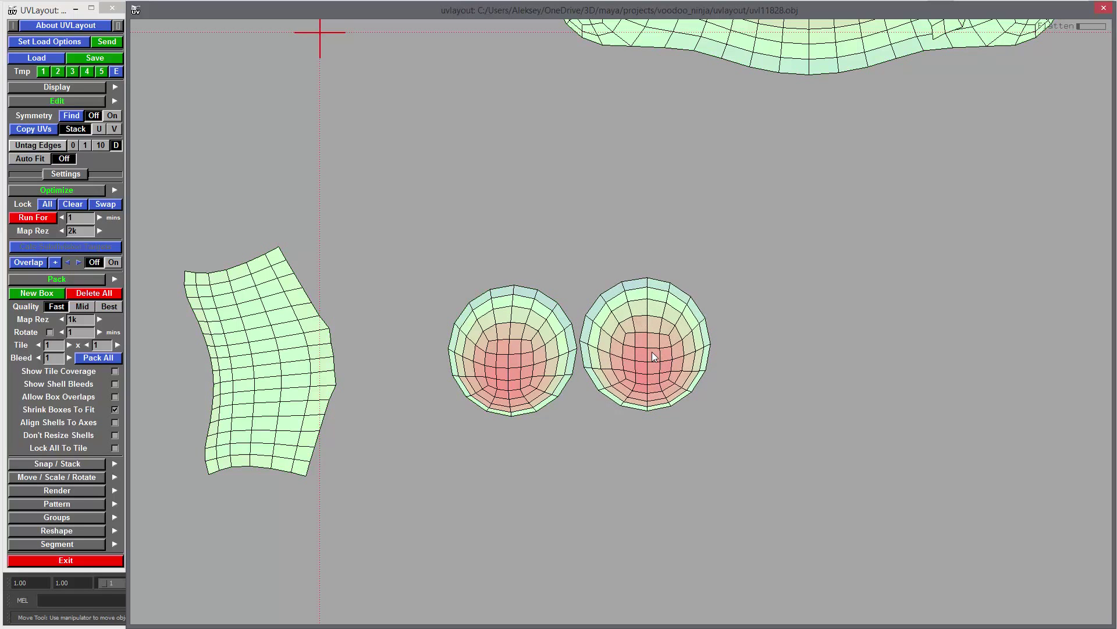
pyautogui.press('f')
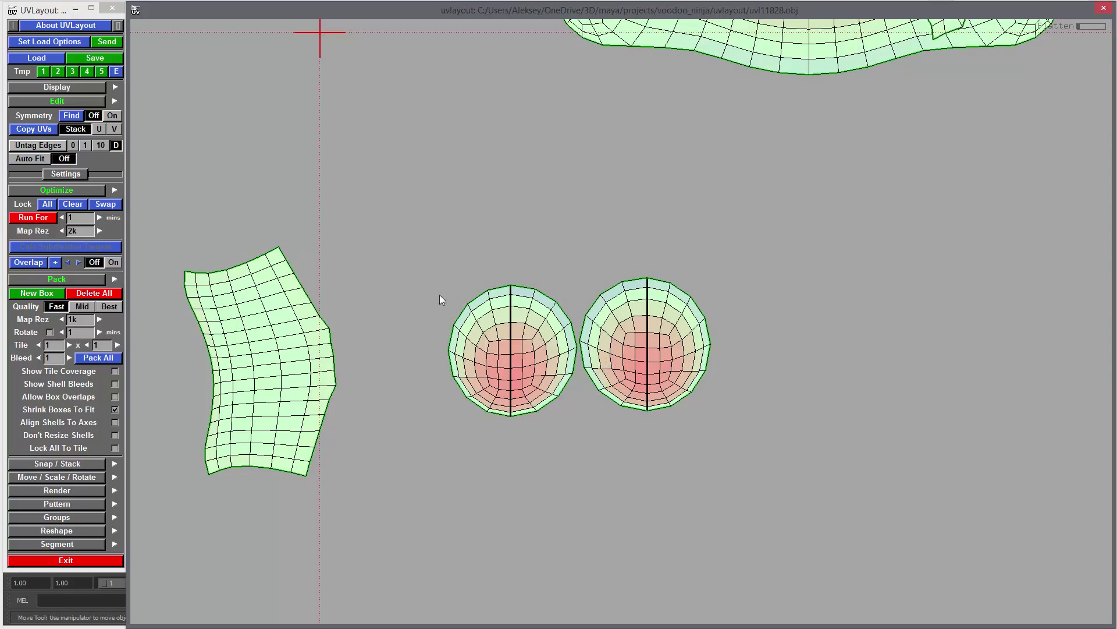
# Group the two circular shells in a new packing box and repack its contents.
pyautogui.moveTo(407, 220); pyautogui.dragTo(748, 427)
pyautogui.click(42, 293)
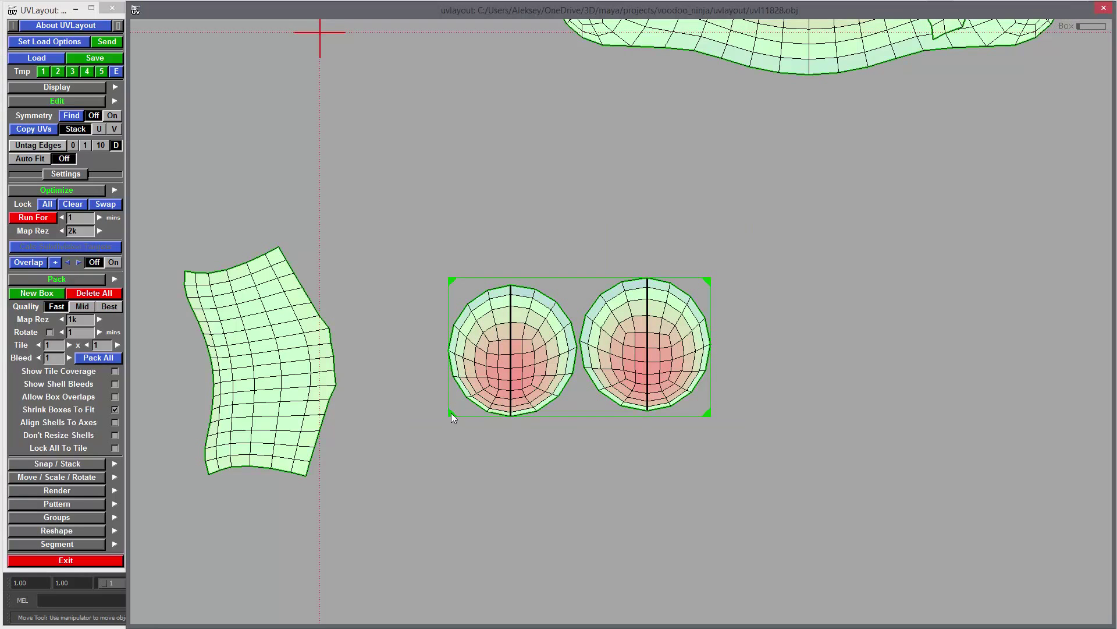
pyautogui.moveTo(452, 413); pyautogui.dragTo(456, 404)
pyautogui.moveTo(459, 399); pyautogui.dragTo(468, 403, button='middle')
pyautogui.moveTo(839, 387); pyautogui.dragTo(712, 372, button='right')
pyautogui.moveTo(685, 325); pyautogui.dragTo(596, 382, button='middle')
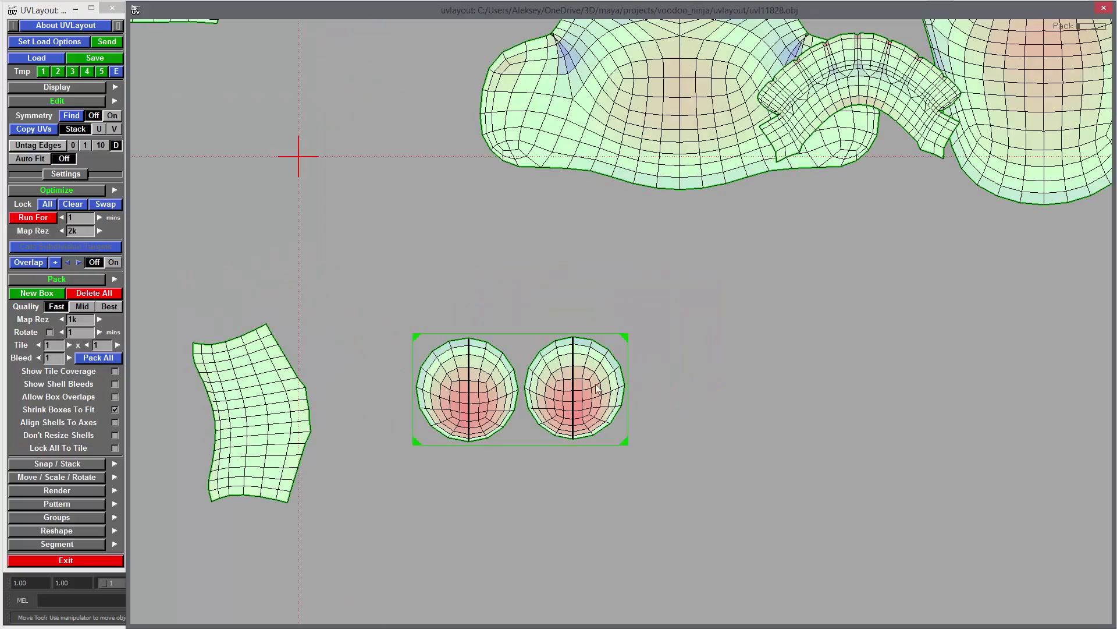
# Move the arched scalloped shell down, clear of the body and mask shells, and tag its vertical centre line.
pyautogui.moveTo(889, 80); pyautogui.dragTo(642, 359, button='middle')
pyautogui.moveTo(633, 423); pyautogui.dragTo(622, 623, button='middle')
pyautogui.moveTo(603, 296); pyautogui.dragTo(548, 89, button='middle')
pyautogui.moveTo(548, 90); pyautogui.dragTo(620, 99, button='right')
pyautogui.moveTo(460, 365); pyautogui.dragTo(548, 319, button='middle')
pyautogui.moveTo(549, 319); pyautogui.dragTo(583, 318, button='right')
pyautogui.press('c')
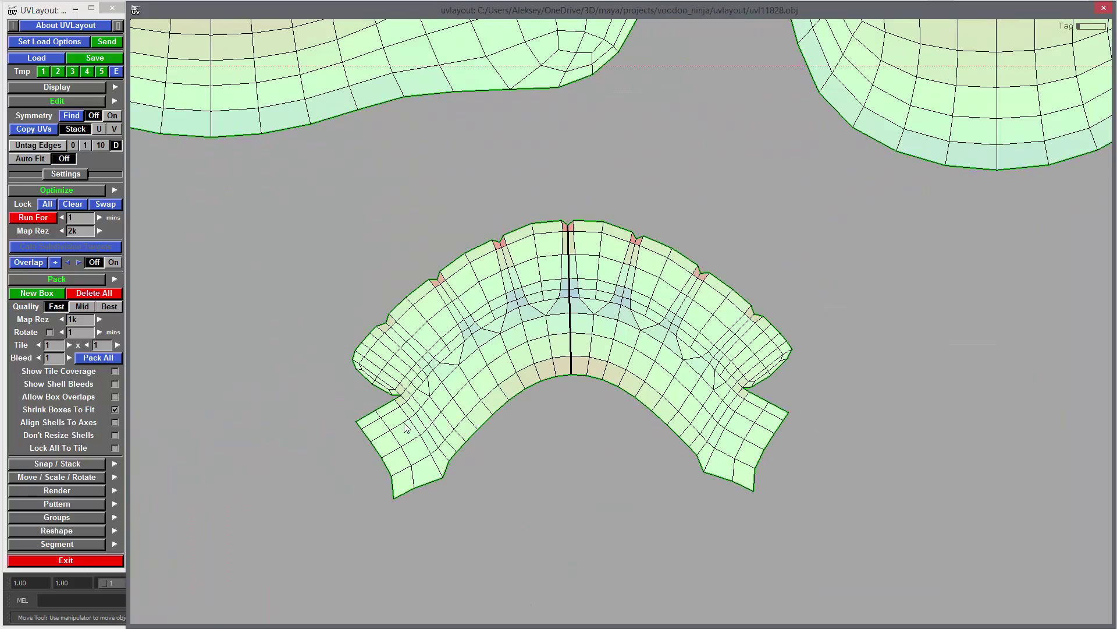
# Tag the lengthwise edge line from end to end of the arched shell and try flattening it along both tagged lines.
pyautogui.press('c')
pyautogui.press('c')
pyautogui.press('c')
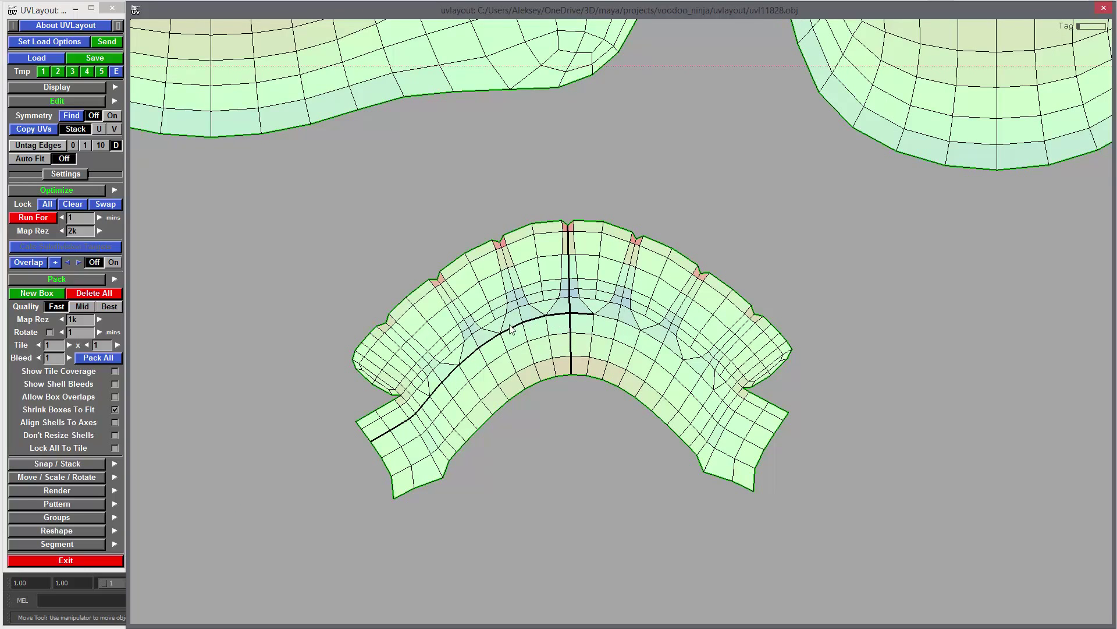
pyautogui.press('c')
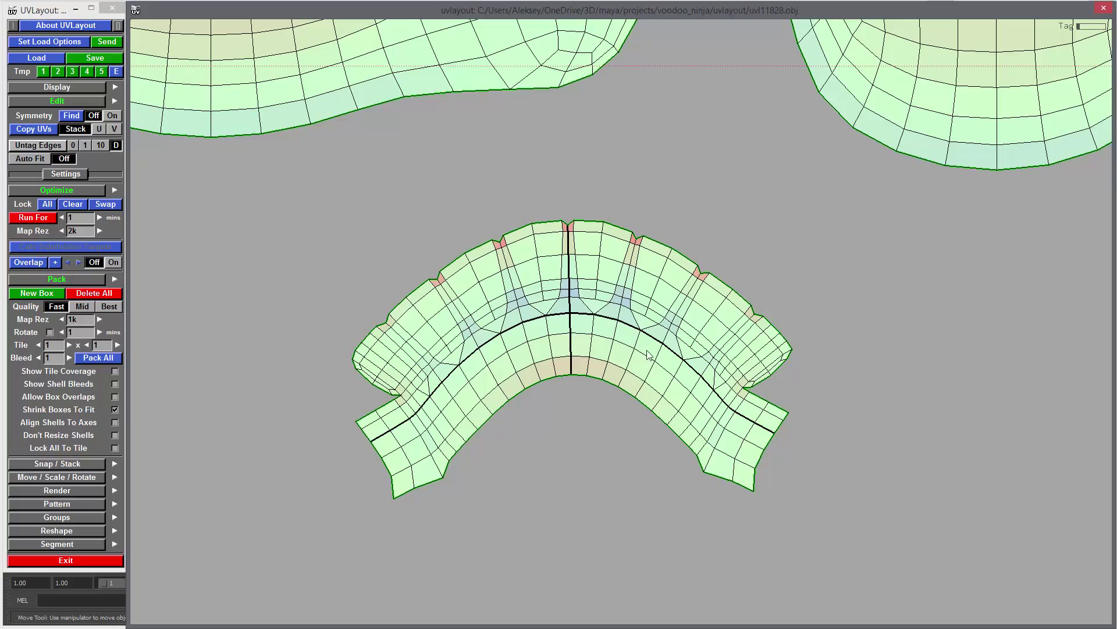
pyautogui.press('f')
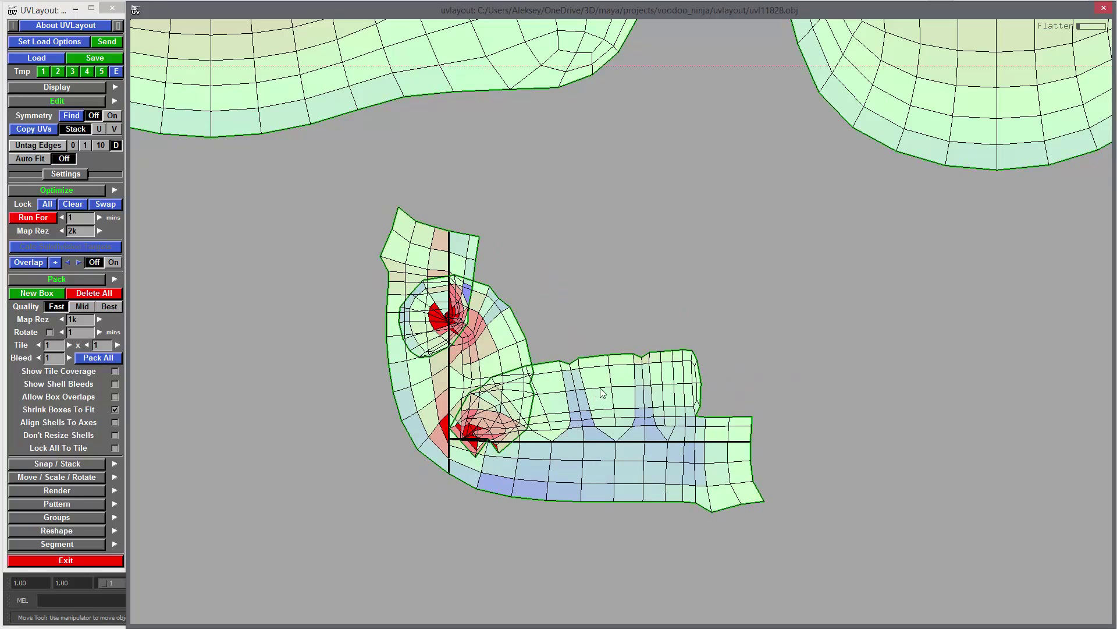
# Undo the last flattening of the arched shell.
pyautogui.hotkey('ctrl', 'z')
pyautogui.hotkey('ctrl', 'z')
pyautogui.hotkey('ctrl', 'z')
pyautogui.hotkey('ctrl', 'z')
pyautogui.hotkey('ctrl', 'z')
pyautogui.hotkey('ctrl', 'z')
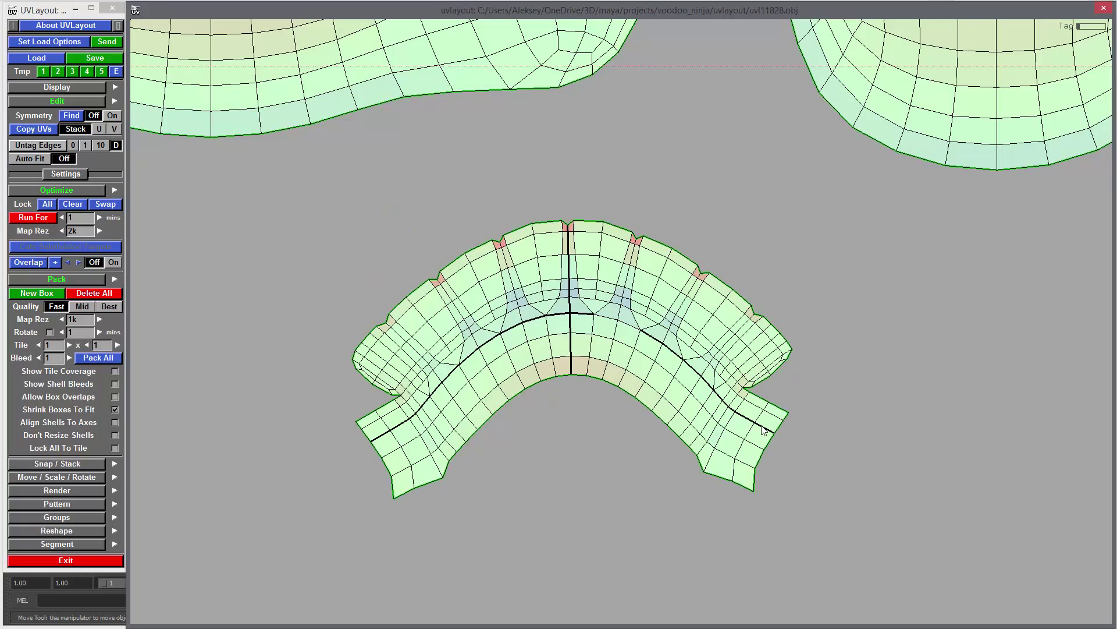
# Clear the arched shell's lengthwise tags, pin its middle point and flatten it along the vertical centre line.
pyautogui.hotkey('ctrl', 'z')
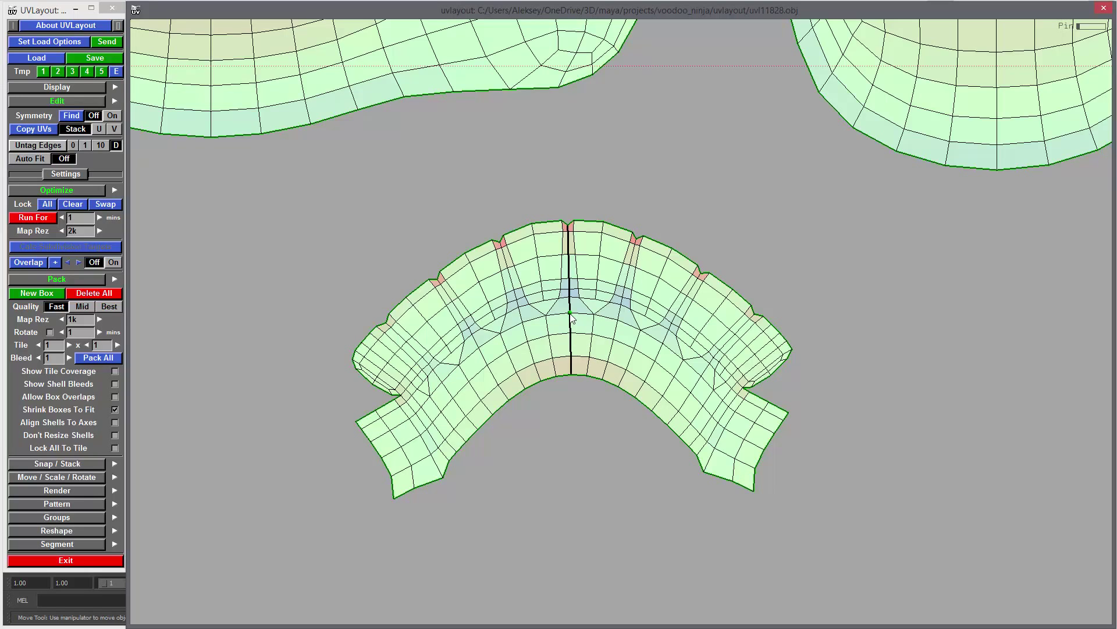
pyautogui.hotkey('ctrl', 'z')
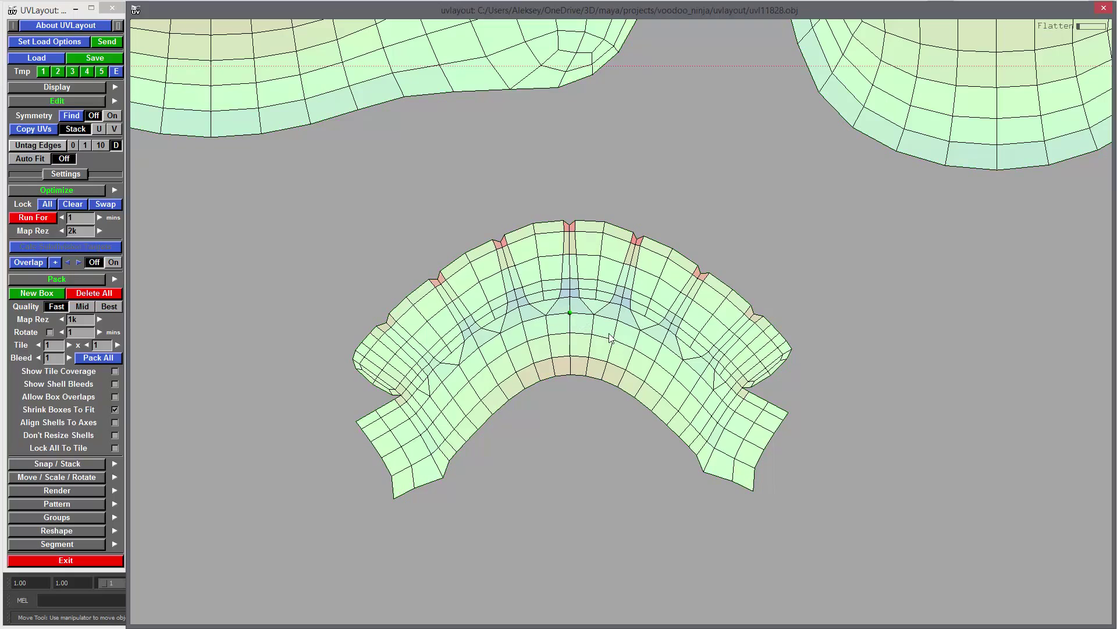
pyautogui.hotkey('ctrl', 'z')
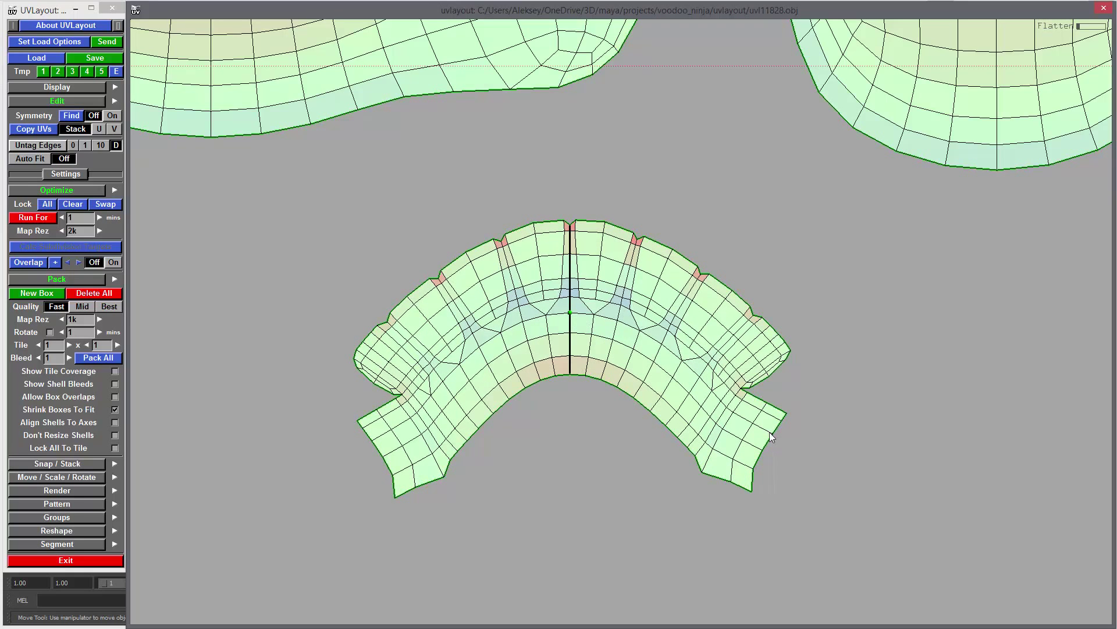
# Pull the arched shell's two end points outward level with the pinned middle, pin them and flatten the shell into a strip.
pyautogui.keyDown('ctrl'); pyautogui.moveTo(772, 432); pyautogui.dragTo(719, 317, button='middle'); pyautogui.keyUp('ctrl')
pyautogui.moveTo(720, 322); pyautogui.dragTo(915, 308)
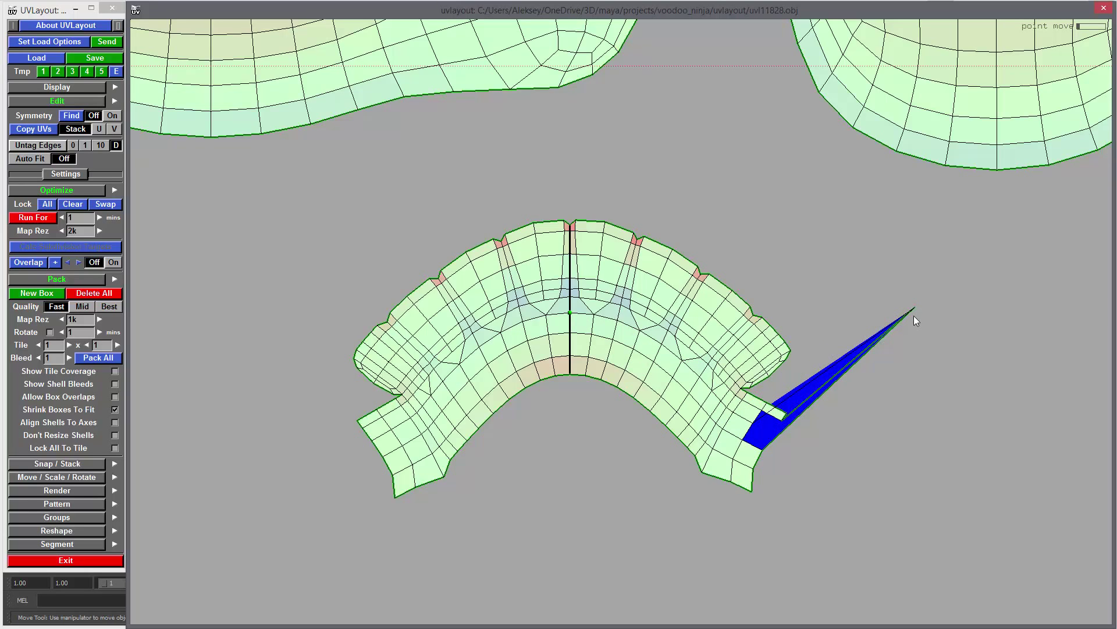
pyautogui.press('p')
pyautogui.moveTo(374, 443); pyautogui.dragTo(233, 315)
pyautogui.press('f')
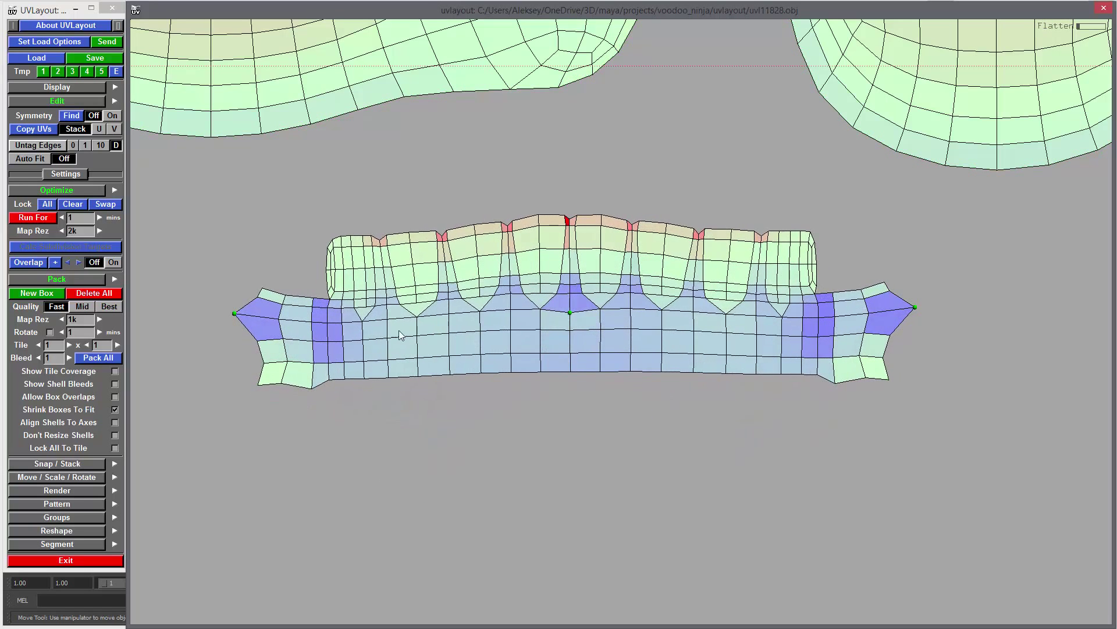
pyautogui.press('space')
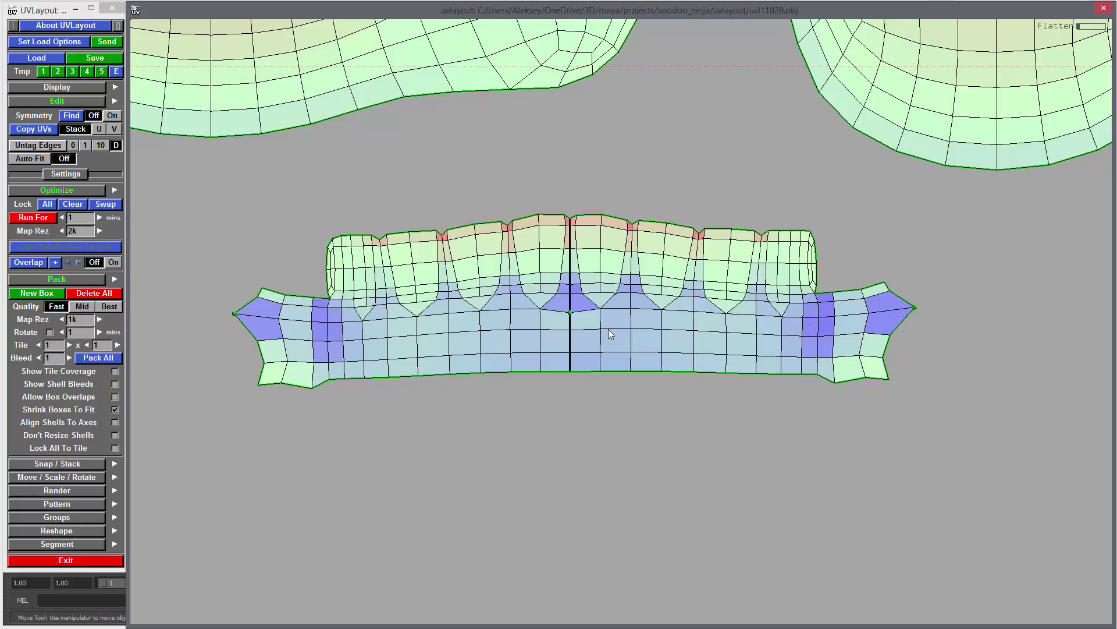
# Tag the lengthwise edge line through the strip's pinned points, release its two end pins and flatten the strip along the tagged line.
pyautogui.press('t')
pyautogui.press('t')
pyautogui.press('t')
pyautogui.press('t')
pyautogui.press('t')
pyautogui.press('t')
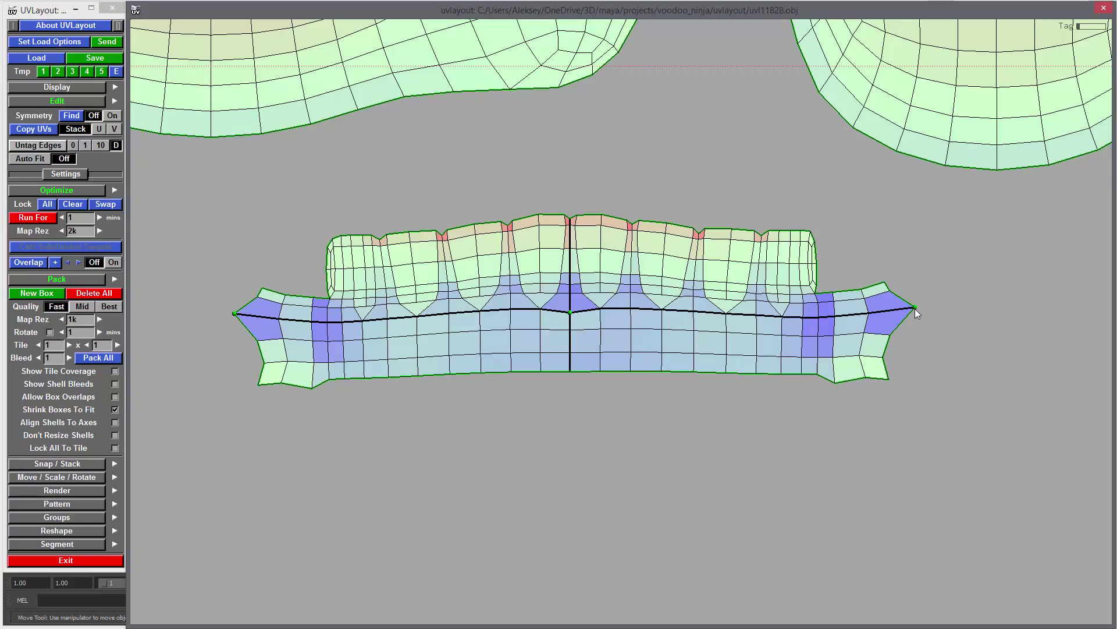
pyautogui.press('p')
pyautogui.press('f')
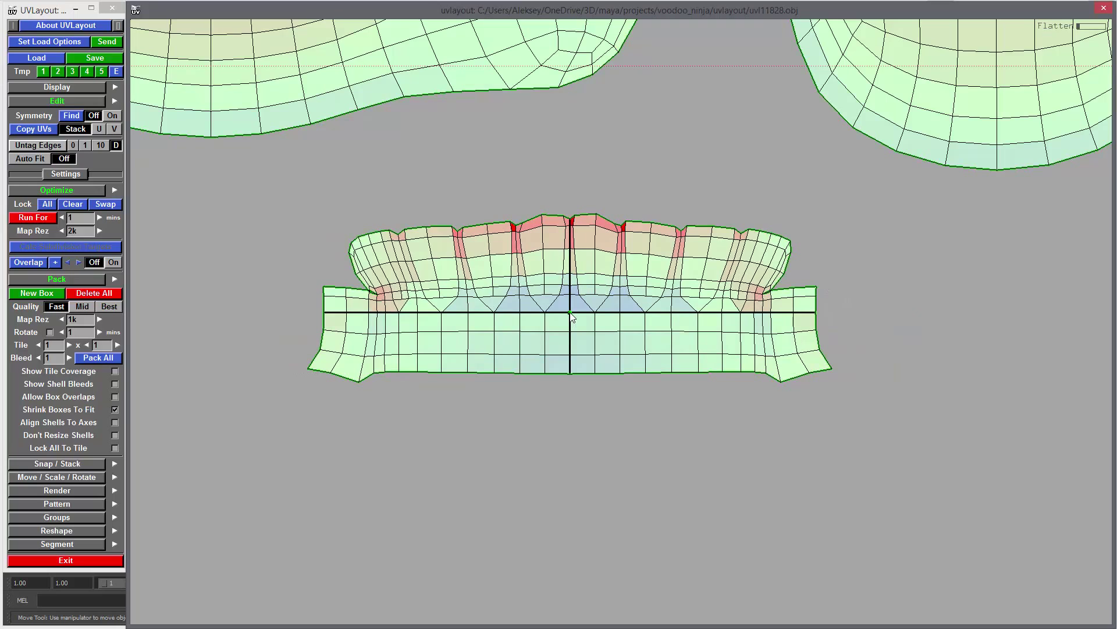
pyautogui.press('f')
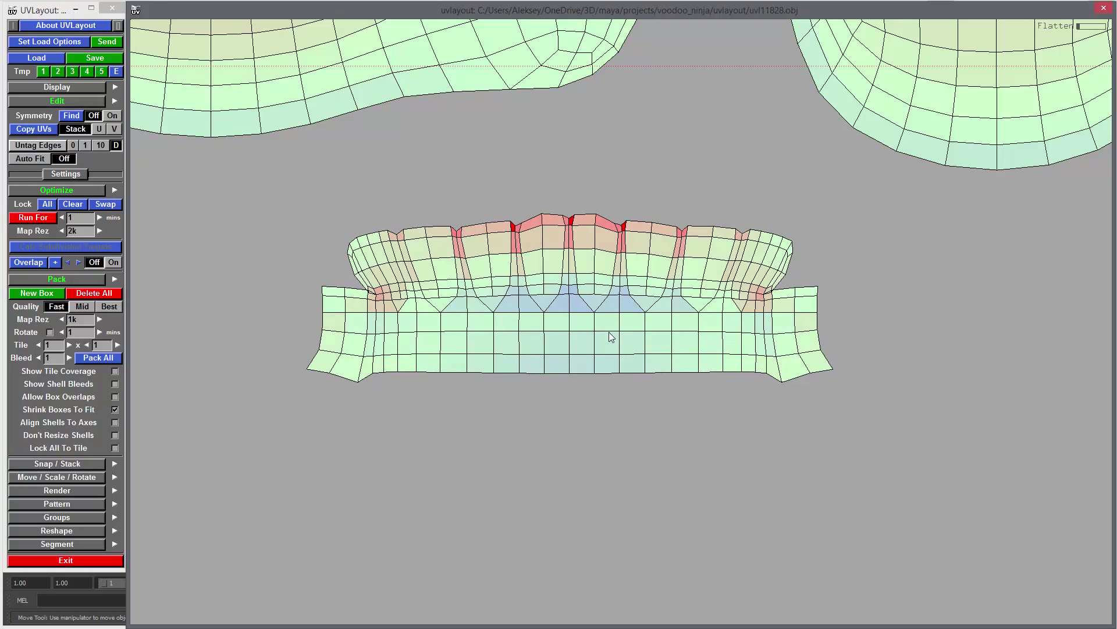
pyautogui.press('s')
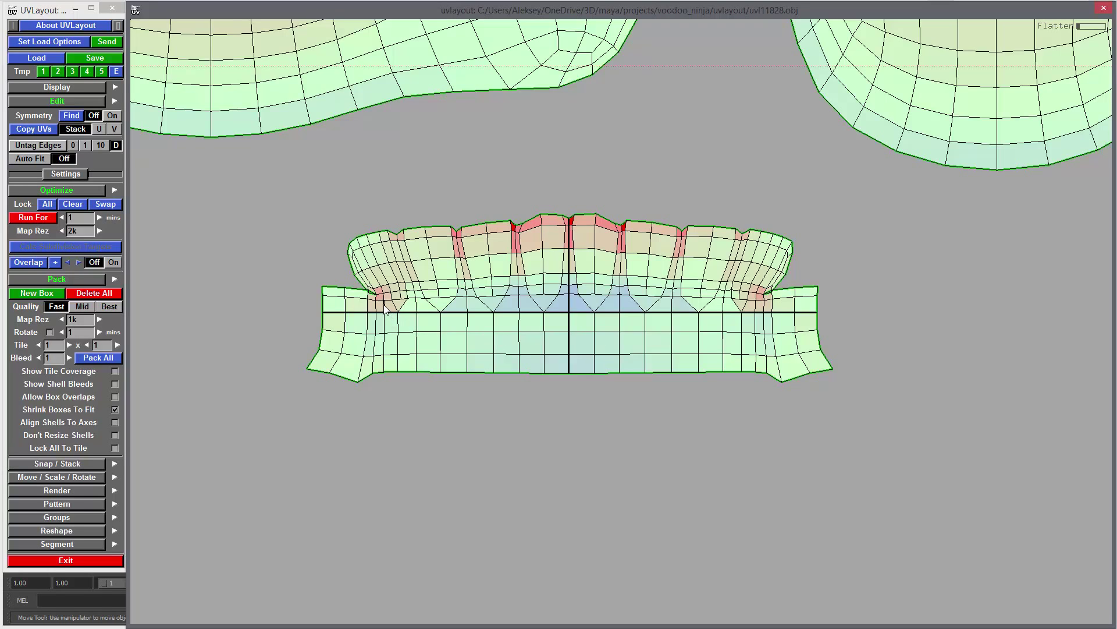
# Tag the crosswise edge line near each end of the teeth strip and flatten the strip to straighten them.
pyautogui.press('t')
pyautogui.press('t')
pyautogui.press('t')
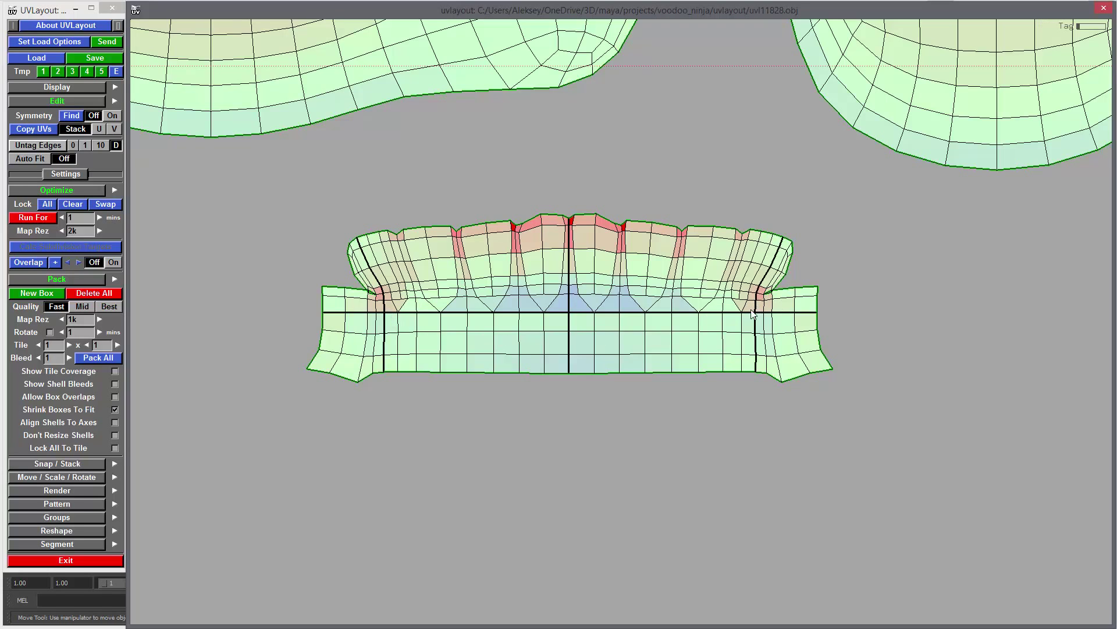
pyautogui.press('f')
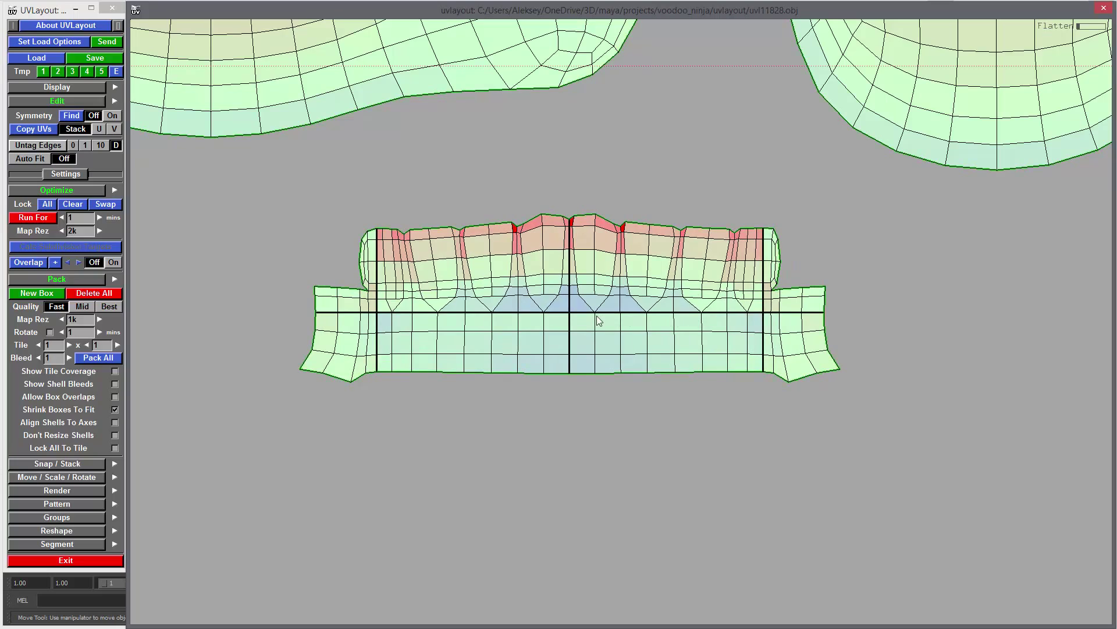
# Tag the remaining crosswise edge lines between the teeth of the strip and flatten it along them.
pyautogui.press('t')
pyautogui.press('t')
pyautogui.press('t')
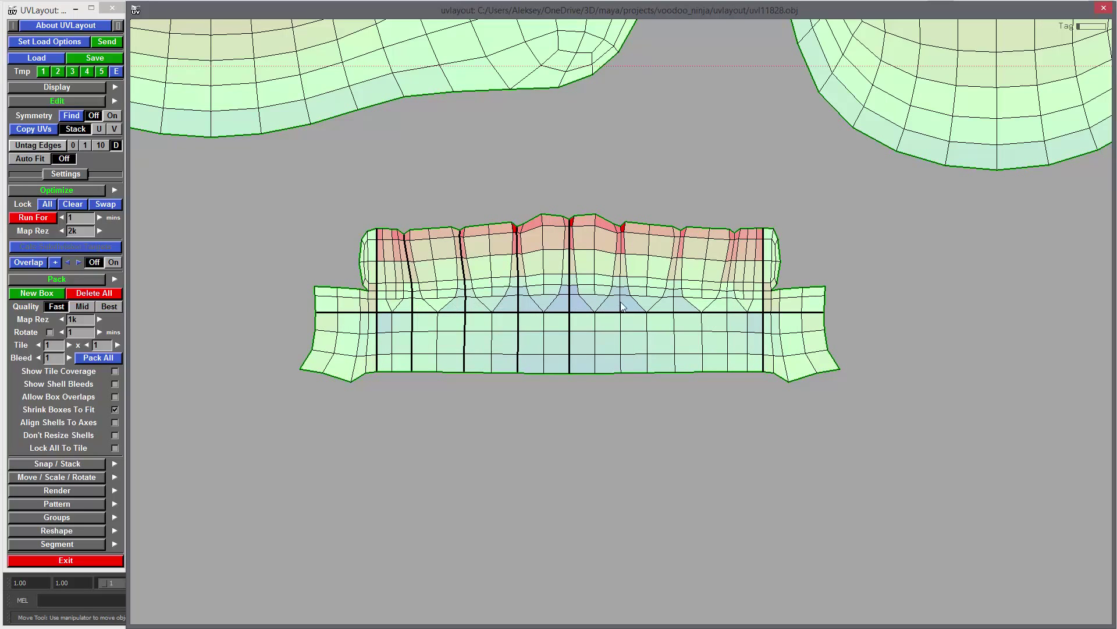
pyautogui.press('t')
pyautogui.press('t')
pyautogui.press('t')
pyautogui.press('f')
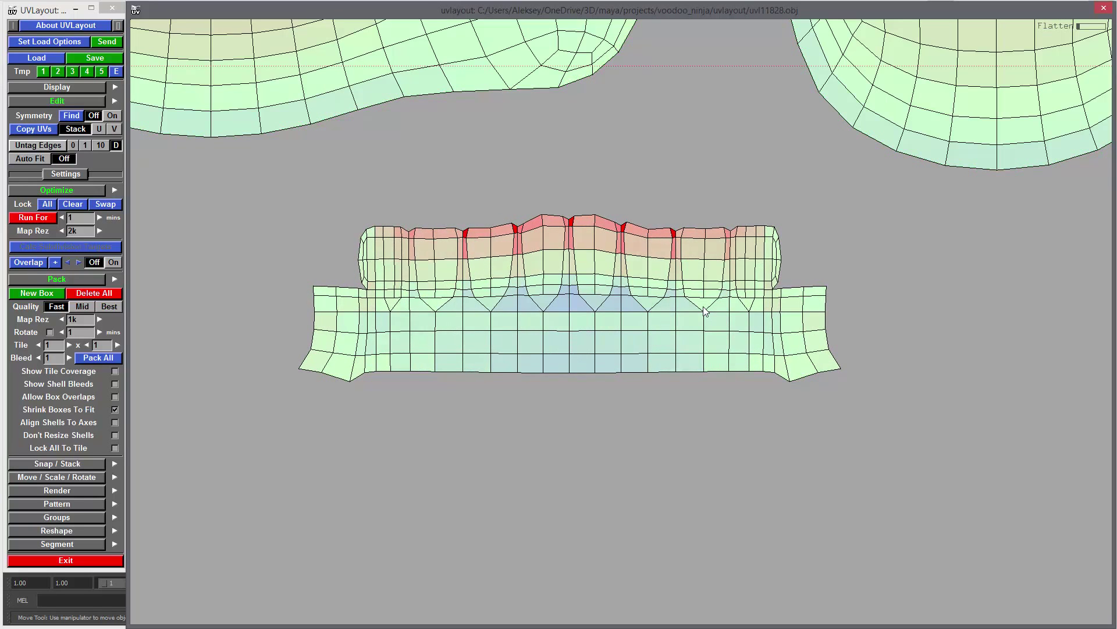
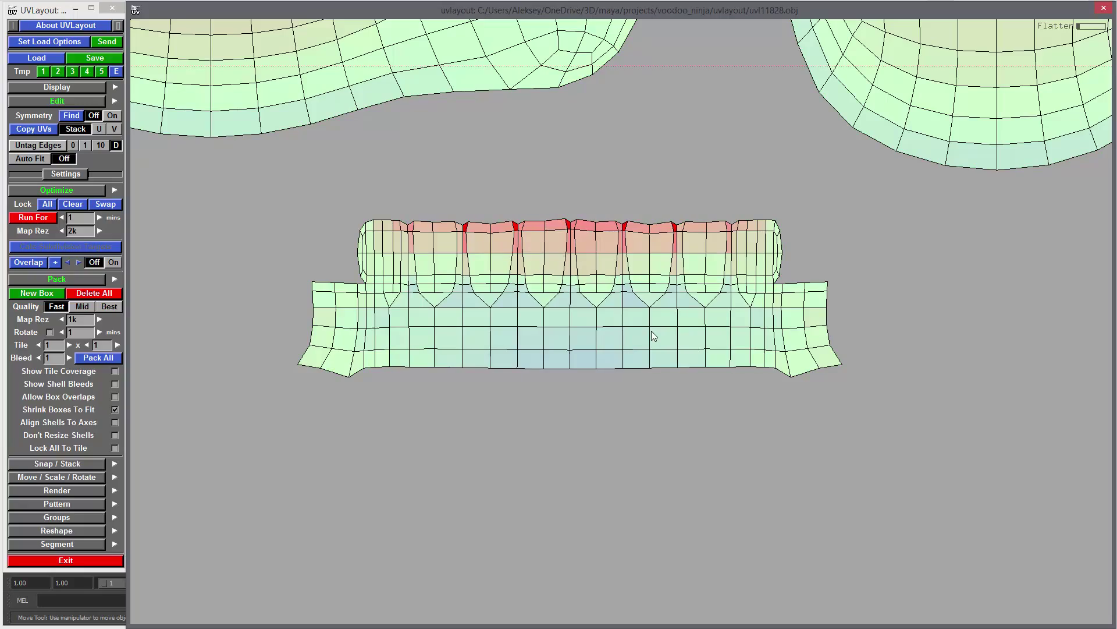
# Tag the vertical centre line of the wide single-hole head shell on both sides of the hole.
pyautogui.moveTo(712, 358); pyautogui.dragTo(675, 445, button='right')
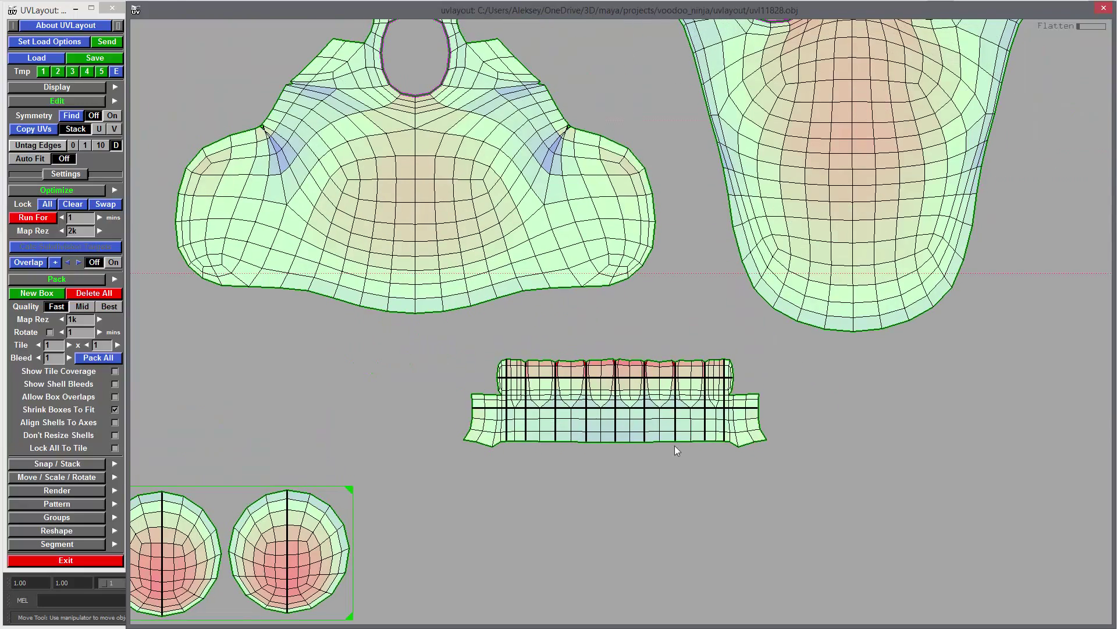
pyautogui.moveTo(675, 445); pyautogui.dragTo(692, 569, button='middle')
pyautogui.moveTo(745, 391); pyautogui.dragTo(515, 254, button='right')
pyautogui.moveTo(515, 254); pyautogui.dragTo(590, 368, button='middle')
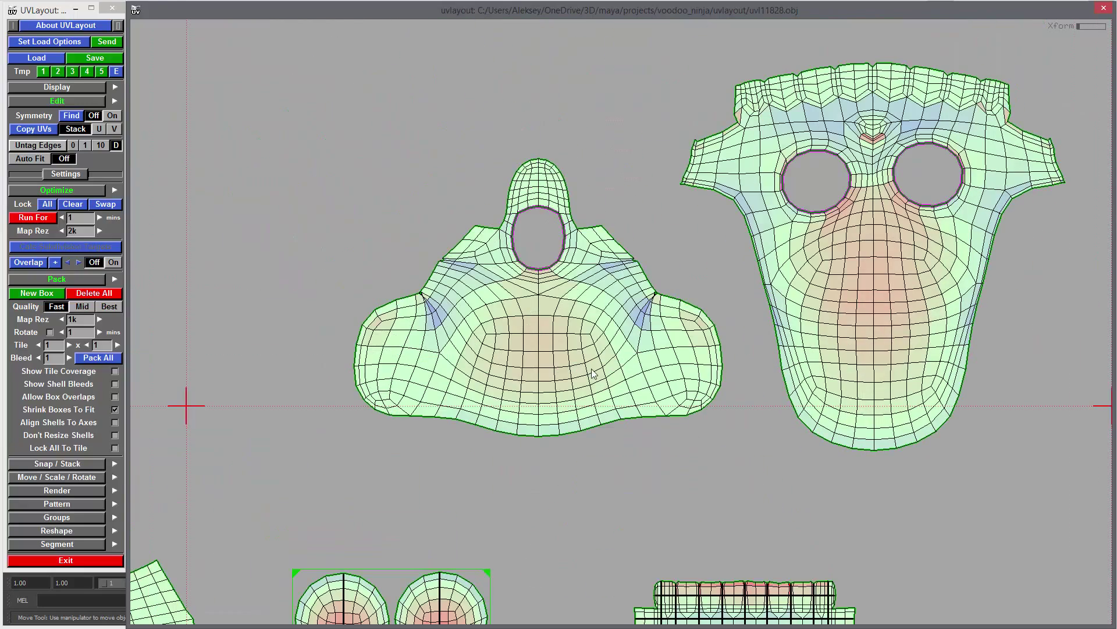
pyautogui.moveTo(461, 355); pyautogui.dragTo(709, 417, button='right')
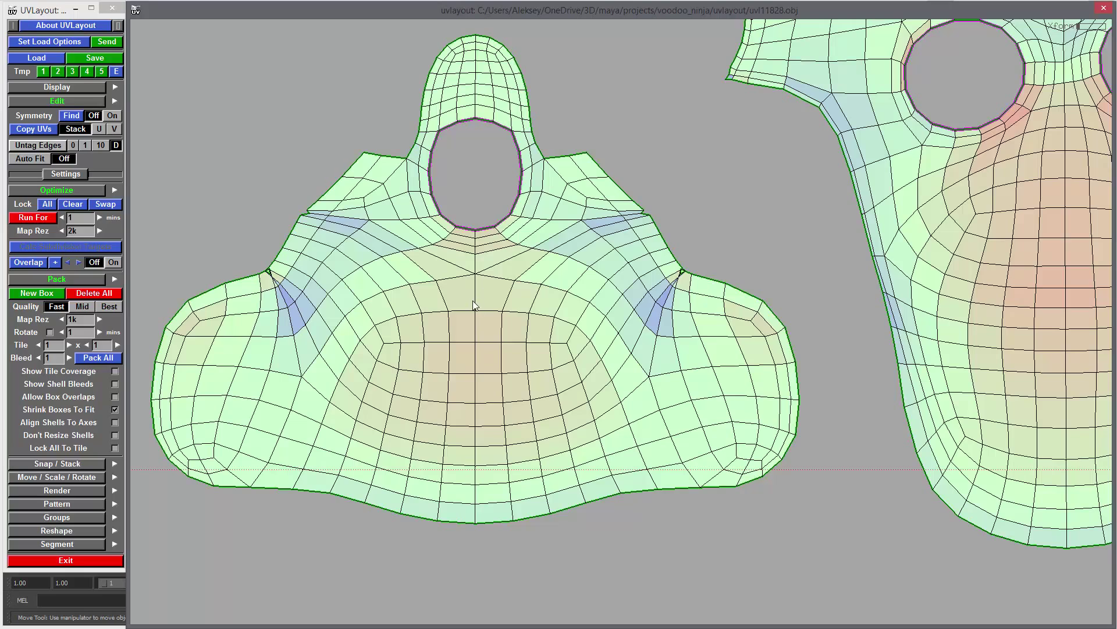
pyautogui.press('t')
pyautogui.press('t')
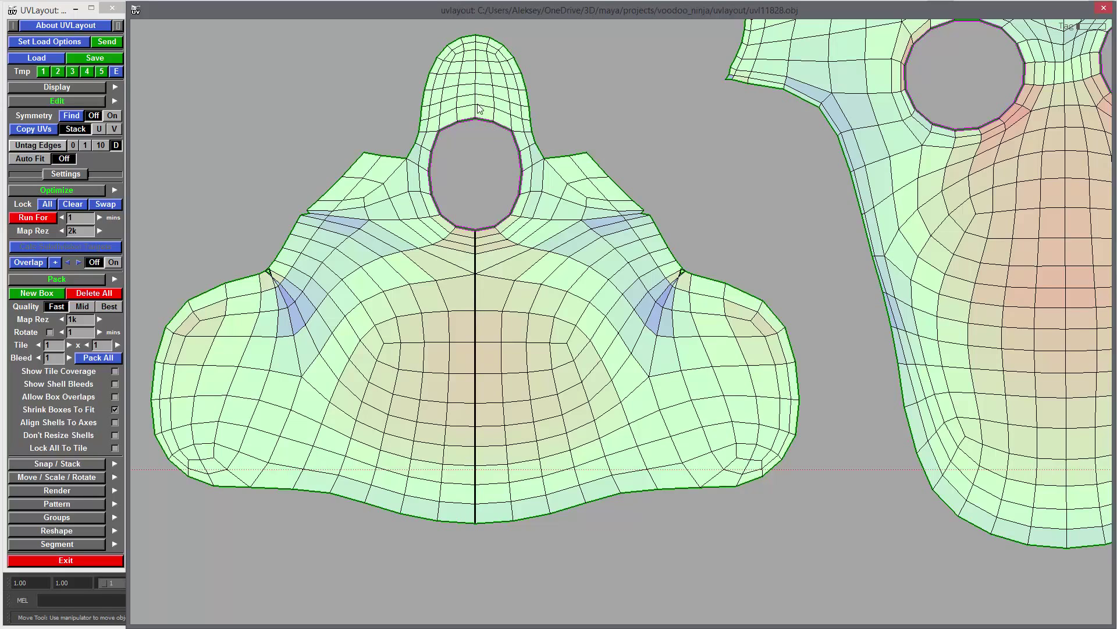
pyautogui.press('t')
pyautogui.press('t')
# Rotate the single-hole head shell upside down and flatten it along its tagged centre line.
pyautogui.press(']')
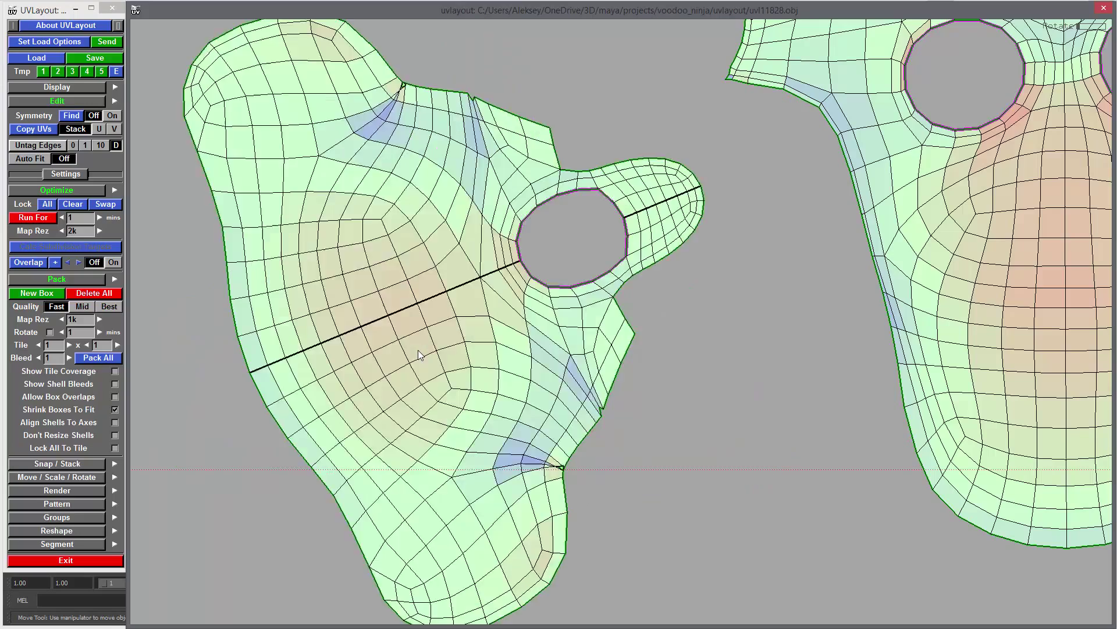
pyautogui.press(']')
pyautogui.moveTo(770, 388); pyautogui.dragTo(535, 361, button='right')
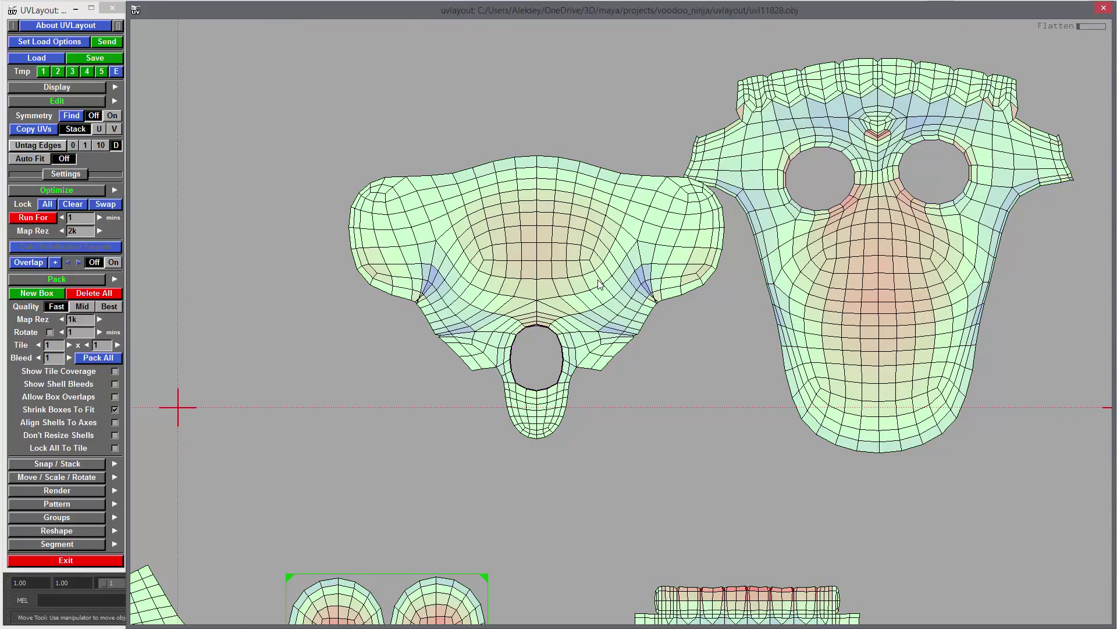
# Try to untangle the overlapping border points in the single-hole shell's inner corner by moving them apart and flattening.
pyautogui.moveTo(593, 297); pyautogui.dragTo(504, 305, button='middle')
pyautogui.moveTo(815, 399); pyautogui.dragTo(878, 411, button='right')
pyautogui.moveTo(547, 290); pyautogui.dragTo(658, 365, button='right')
pyautogui.press('f')
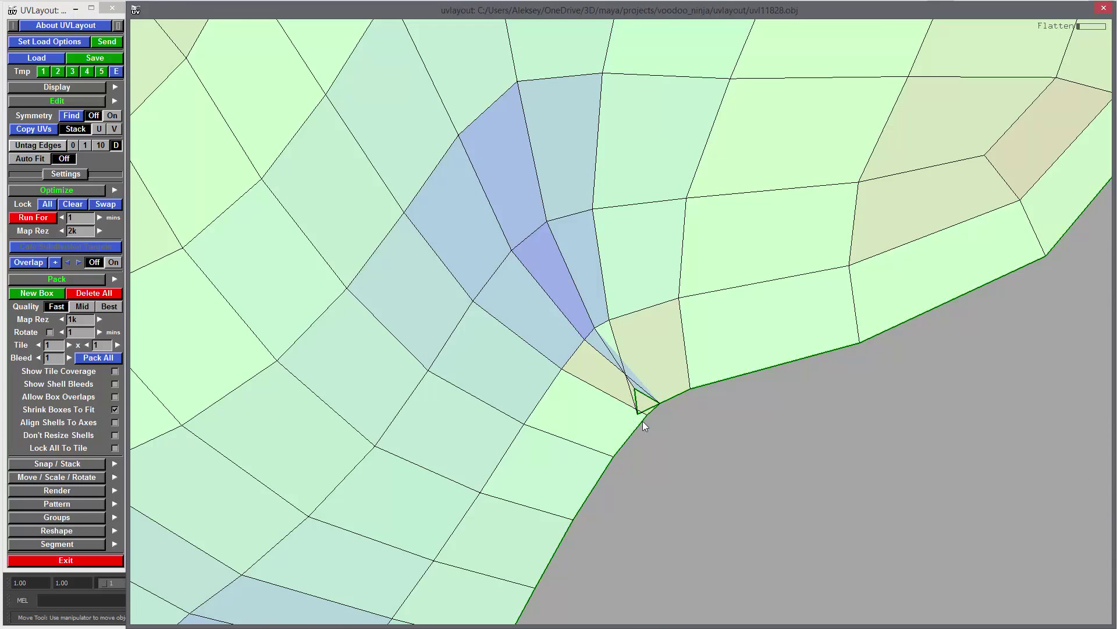
pyautogui.moveTo(637, 411); pyautogui.dragTo(669, 401)
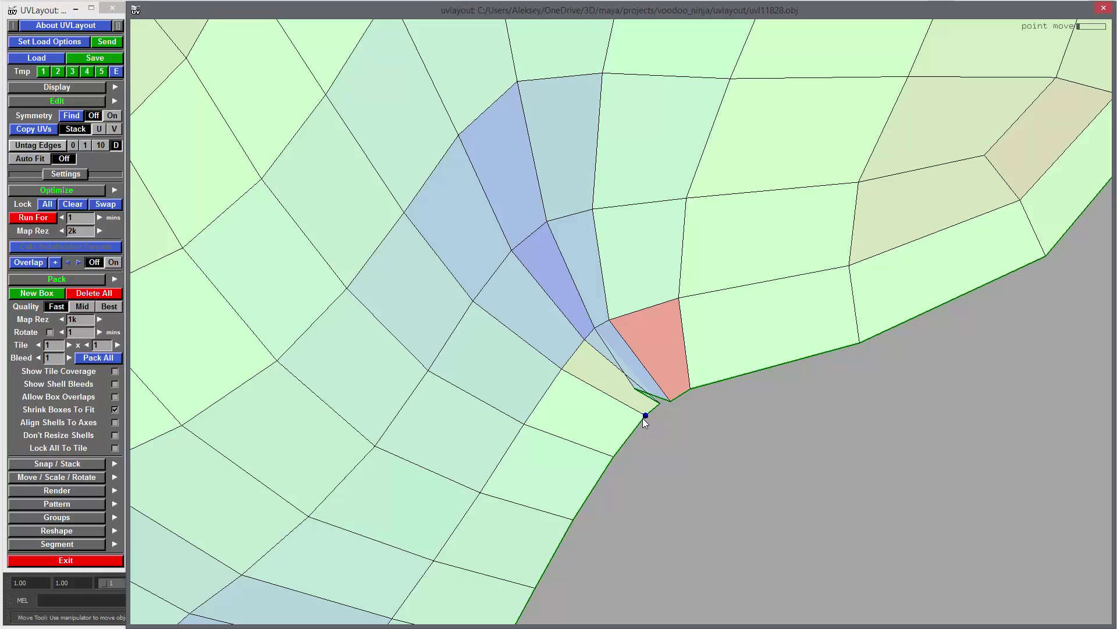
pyautogui.moveTo(645, 415)
pyautogui.mouseDown()
pyautogui.moveTo(624, 432)
pyautogui.moveTo(650, 399)
pyautogui.mouseUp()
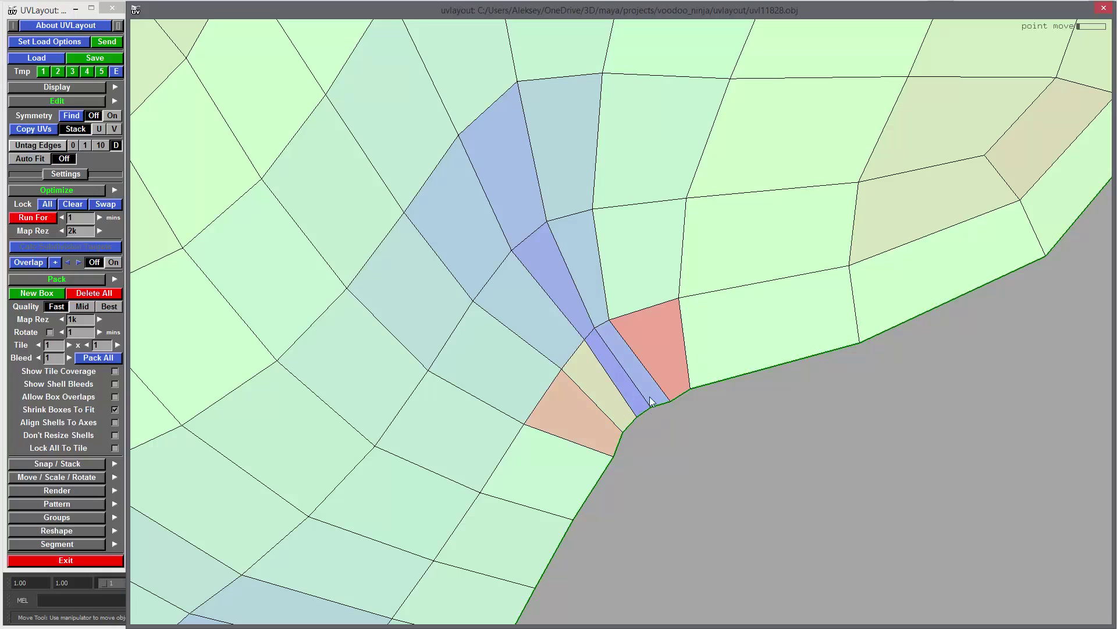
pyautogui.press('f')
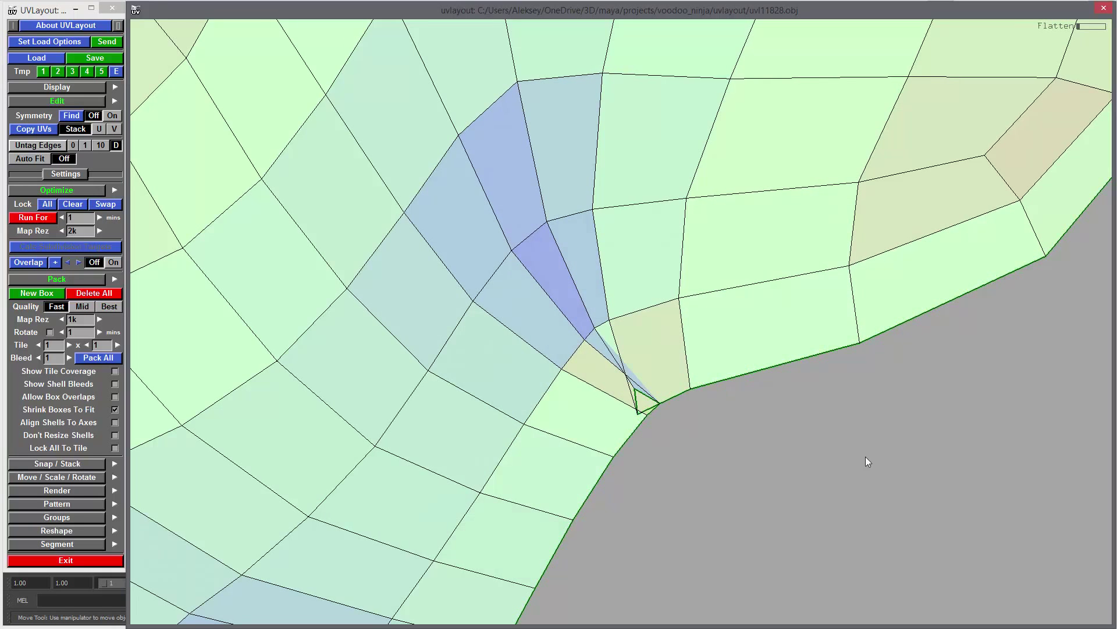
# Rotate the two-eyed face shell 180 degrees and flatten it along its tagged vertical centre line.
pyautogui.scroll(-3, 661, 447)
pyautogui.scroll(-4, 727, 422)
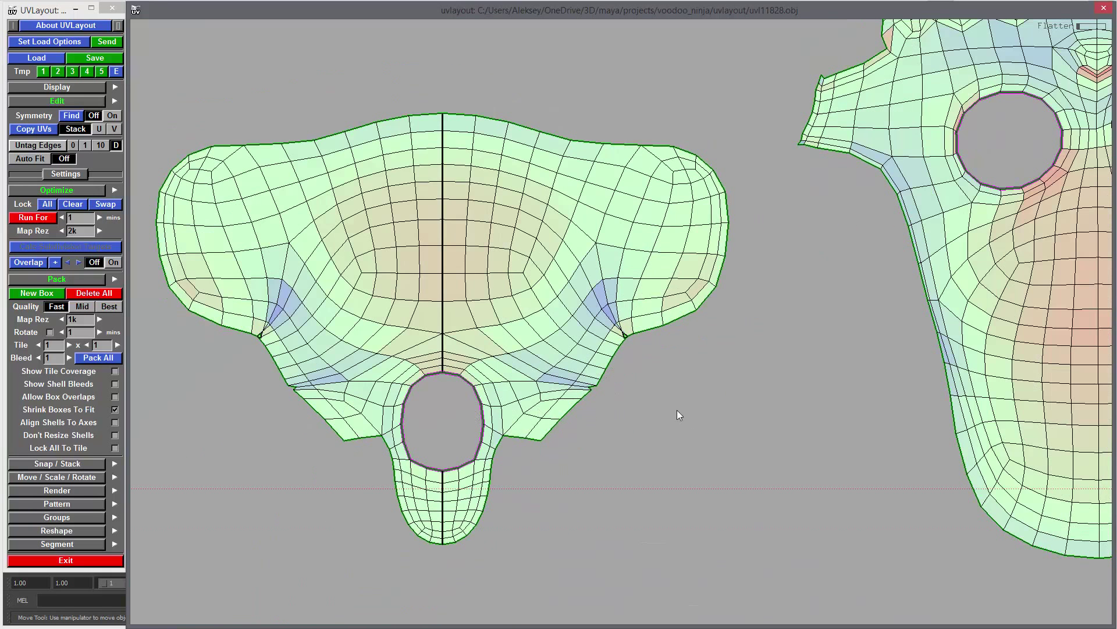
pyautogui.moveTo(734, 405); pyautogui.dragTo(651, 431, button='middle')
pyautogui.moveTo(1029, 376); pyautogui.dragTo(750, 394, button='middle')
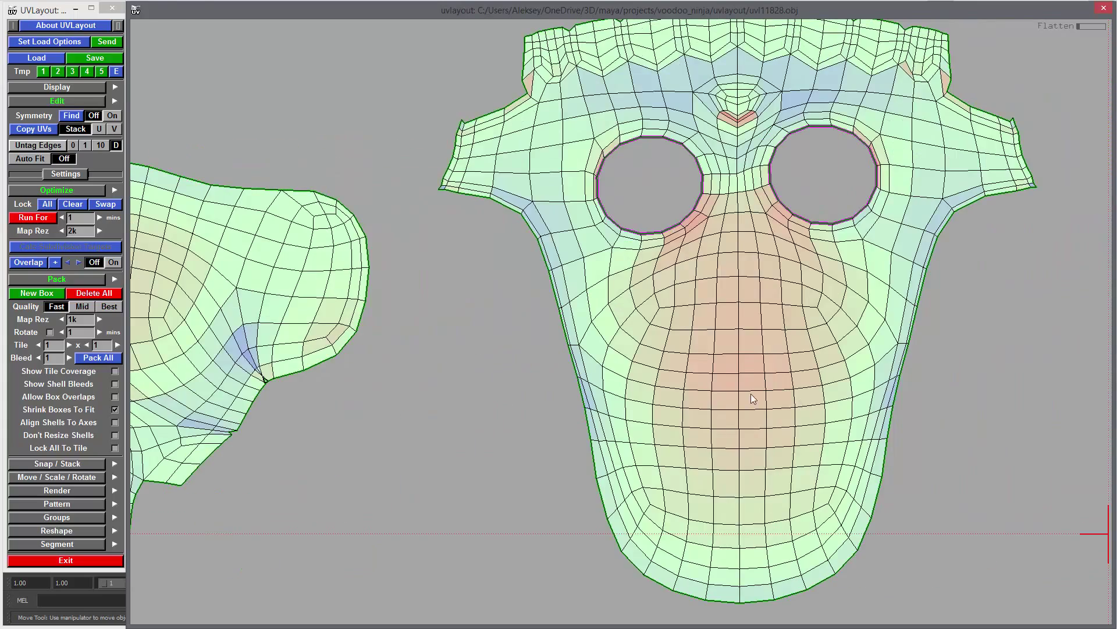
pyautogui.scroll(-1, 751, 395)
pyautogui.moveTo(730, 342); pyautogui.dragTo(639, 408, button='middle')
pyautogui.press('6')
pyautogui.press('6')
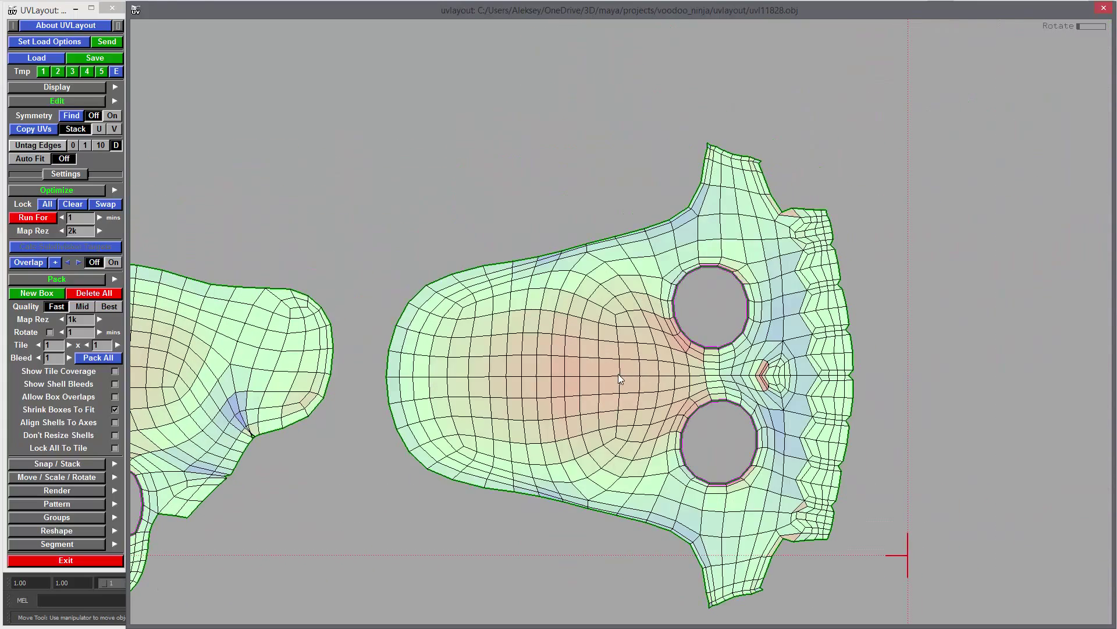
pyautogui.moveTo(634, 436); pyautogui.dragTo(593, 355, button='middle')
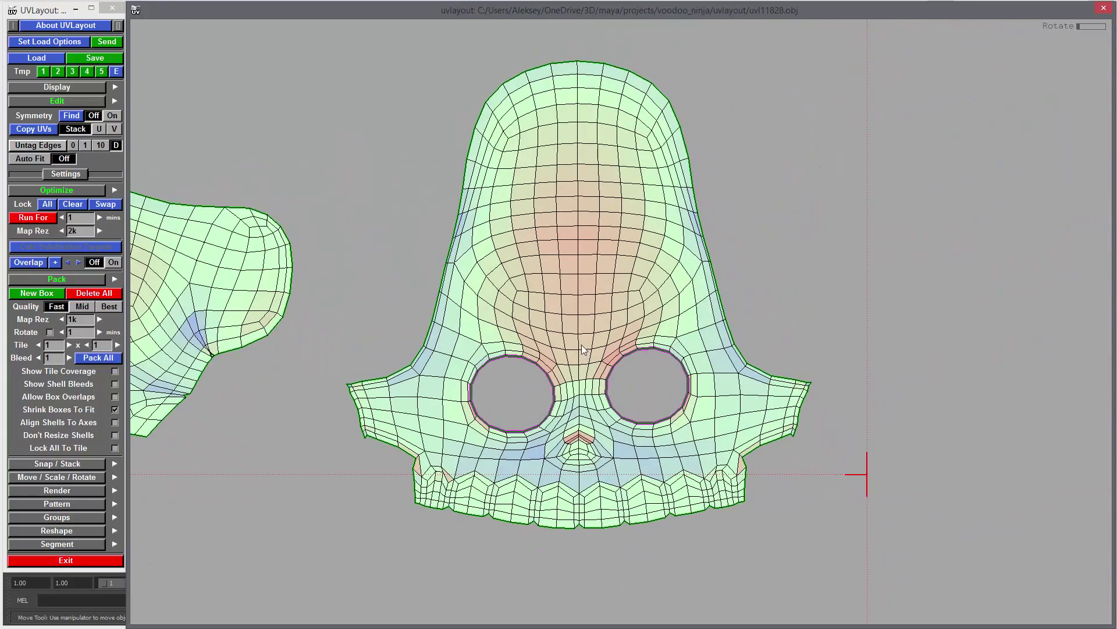
pyautogui.press('t')
pyautogui.press('f')
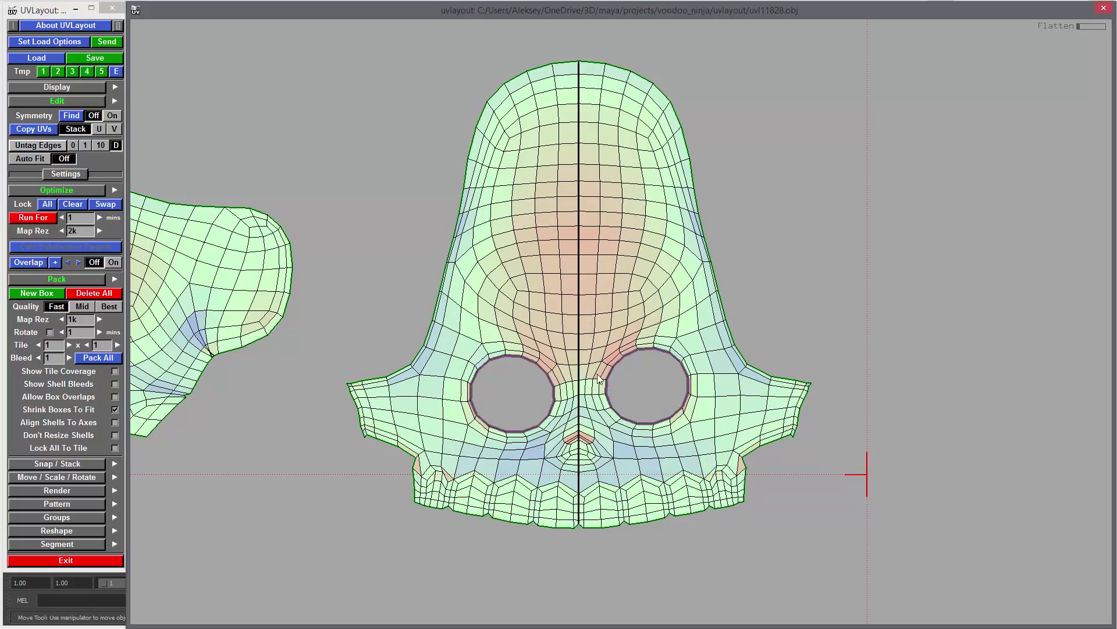
# Tag the horizontal edge line along the lower ends of the face shell's teeth and flatten the shell to straighten it.
pyautogui.moveTo(610, 421); pyautogui.dragTo(596, 318, button='middle')
pyautogui.moveTo(596, 317); pyautogui.dragTo(640, 513, button='right')
pyautogui.moveTo(641, 513); pyautogui.dragTo(697, 430, button='middle')
pyautogui.scroll(-1, 698, 433)
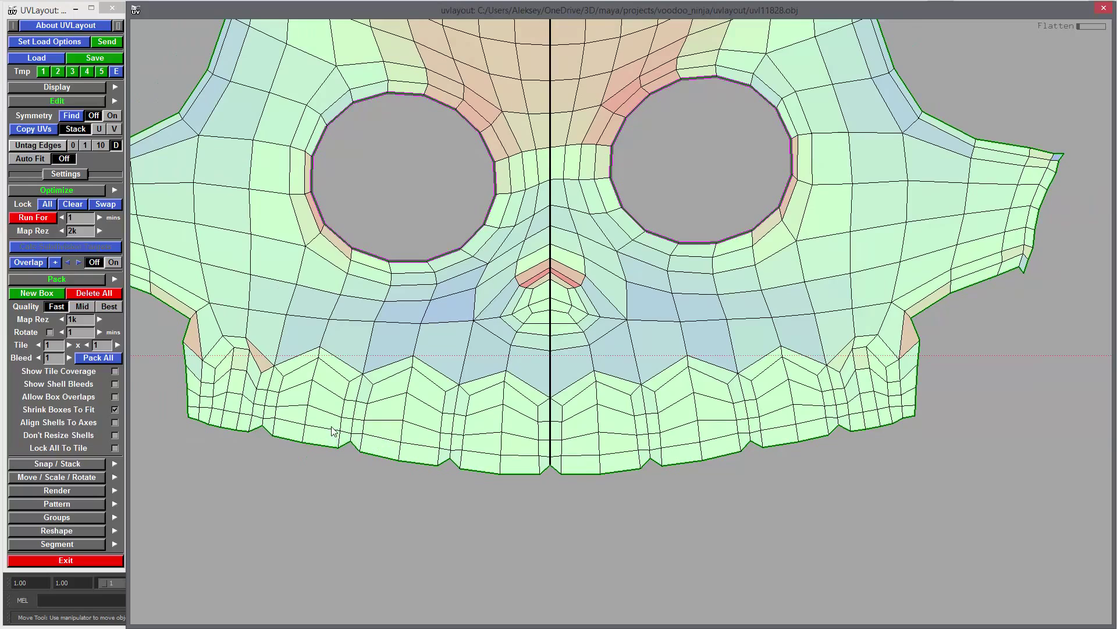
pyautogui.press('t')
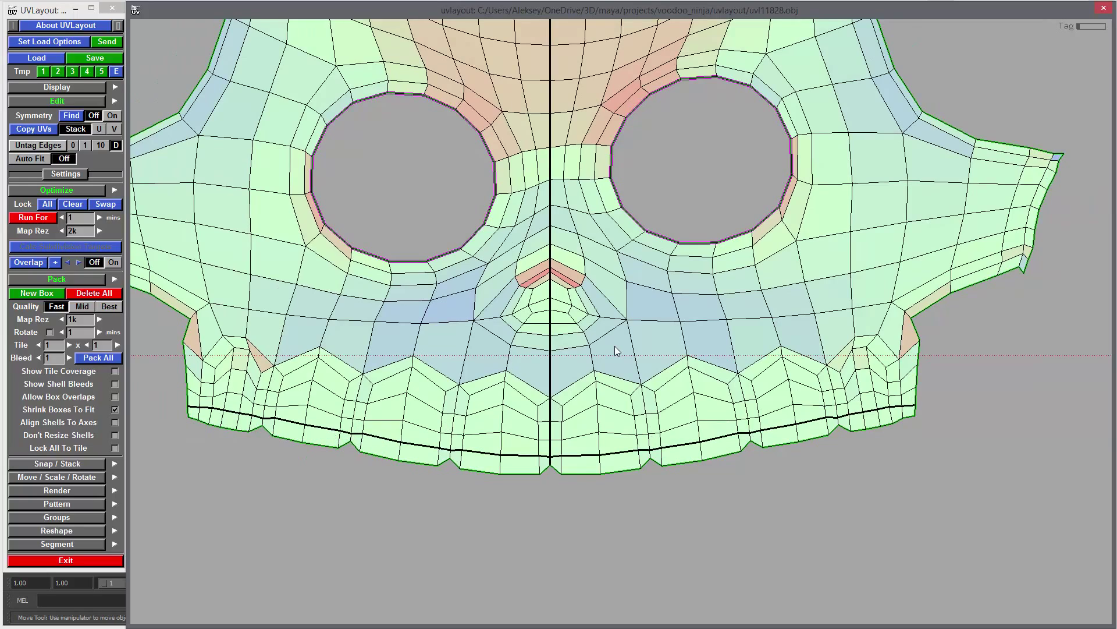
pyautogui.press('f')
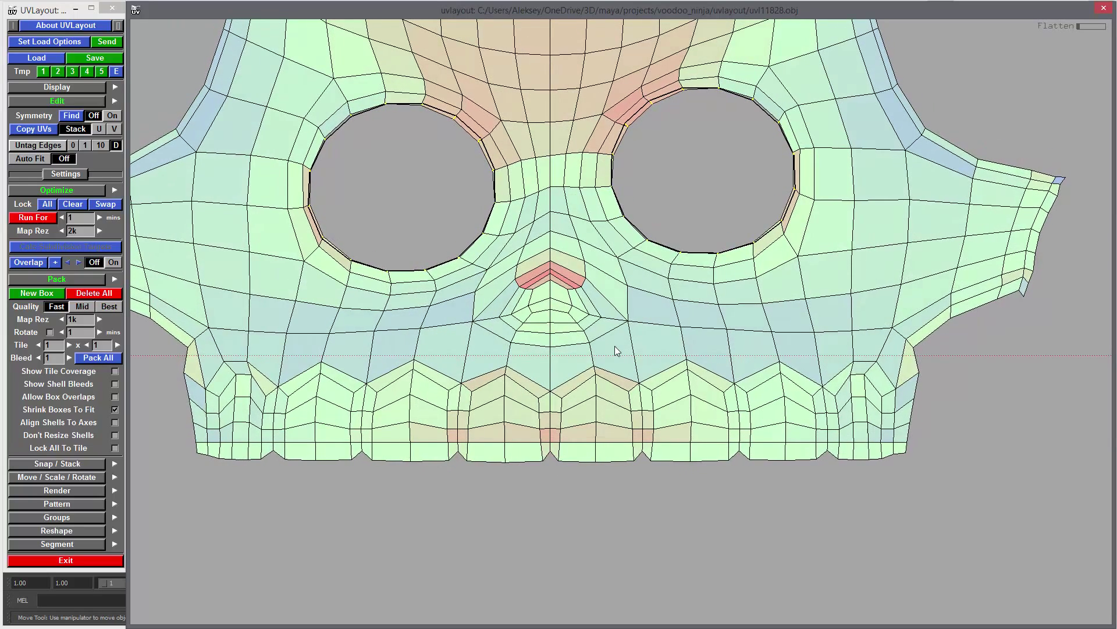
pyautogui.scroll(-6, 617, 351)
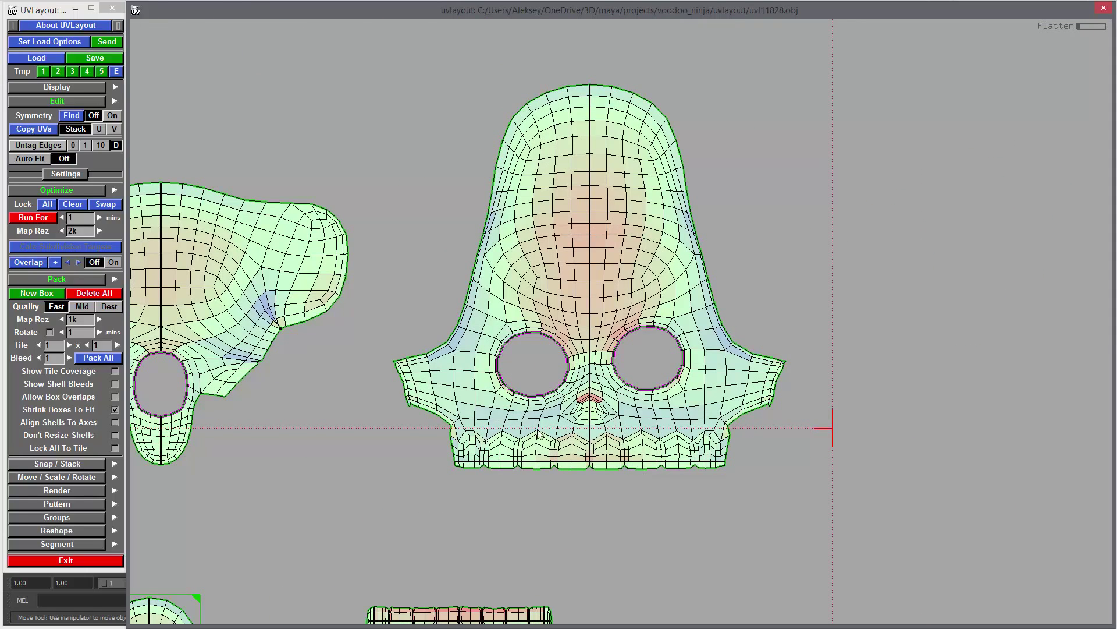
pyautogui.scroll(3, 624, 436)
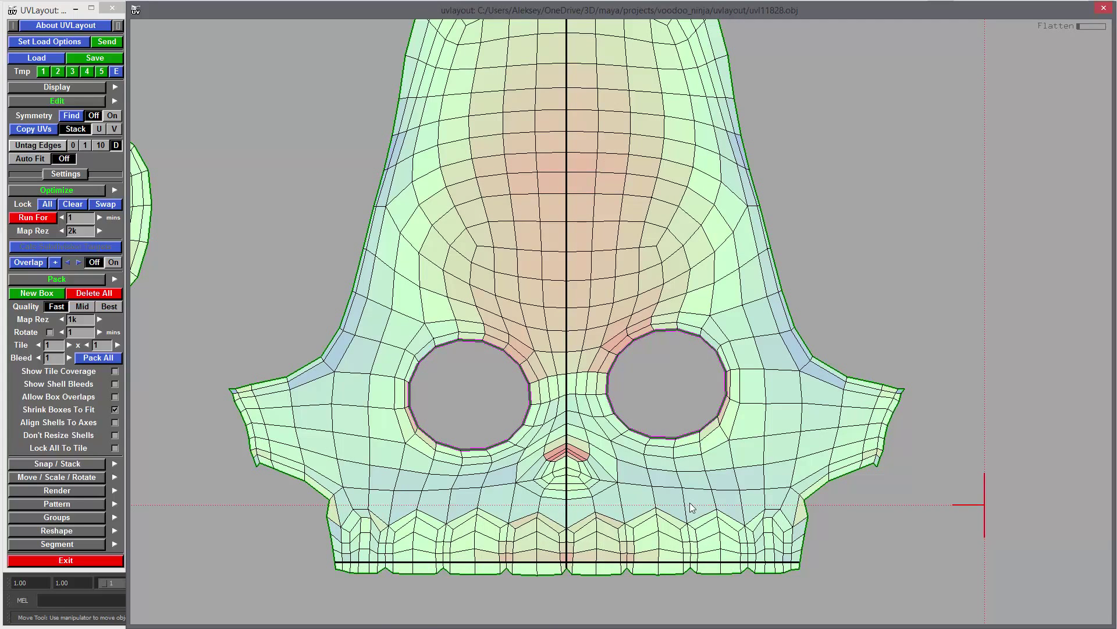
pyautogui.moveTo(653, 551); pyautogui.dragTo(671, 472, button='middle')
pyautogui.press('f')
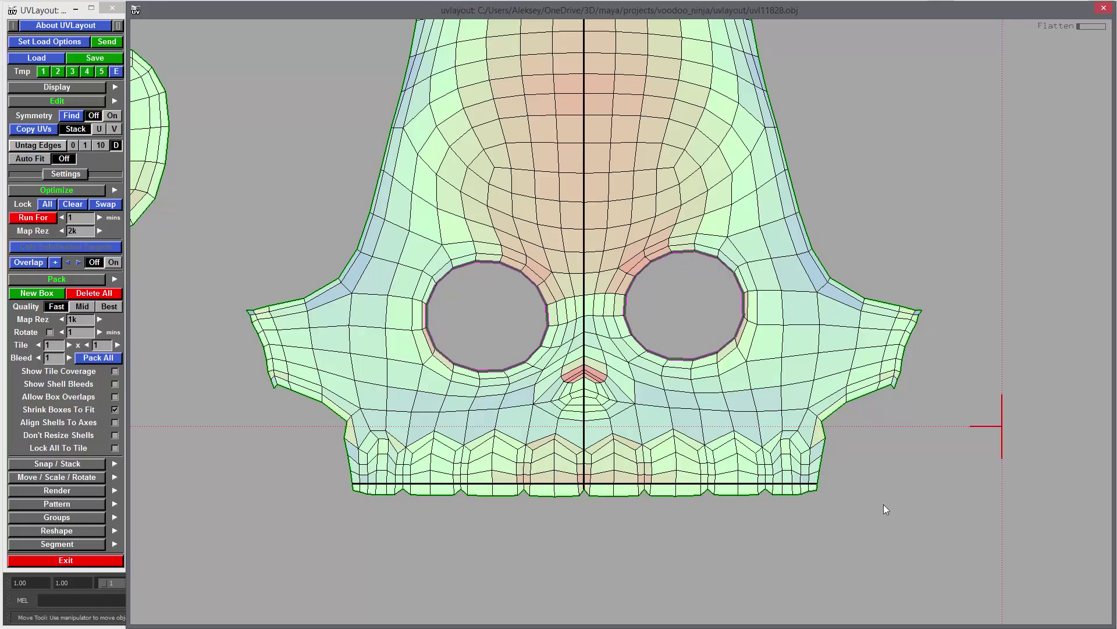
# Move the single-hole head shell close beside the two-eyed face shell.
pyautogui.moveTo(883, 504); pyautogui.dragTo(493, 473, button='right')
pyautogui.moveTo(530, 445); pyautogui.dragTo(596, 476, button='middle')
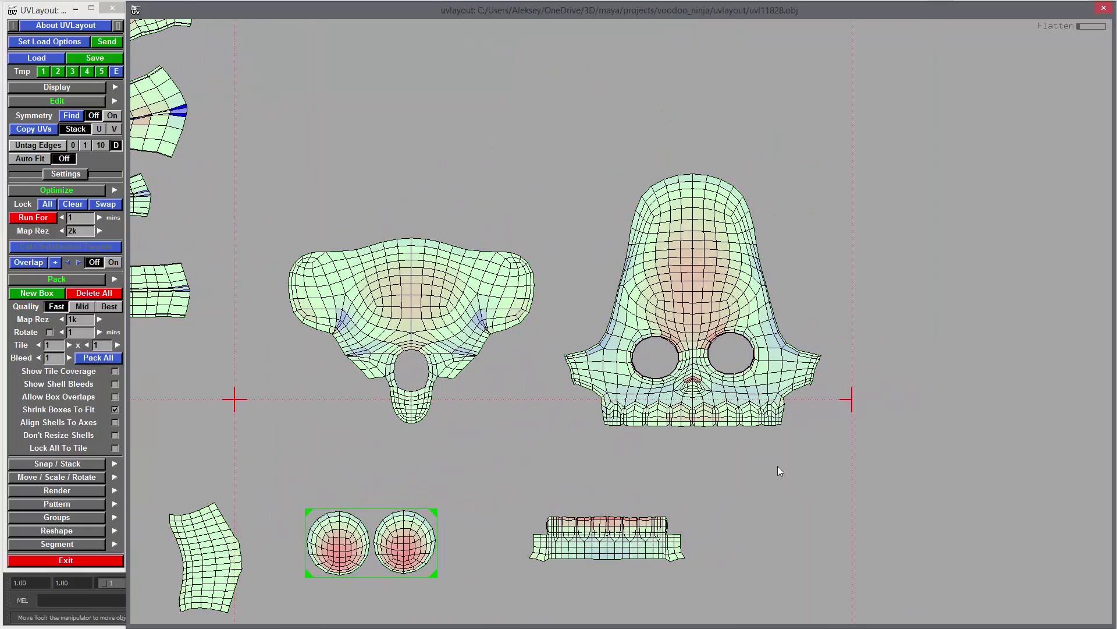
pyautogui.moveTo(778, 466); pyautogui.dragTo(625, 469, button='right')
pyautogui.moveTo(462, 452); pyautogui.dragTo(437, 334, button='right')
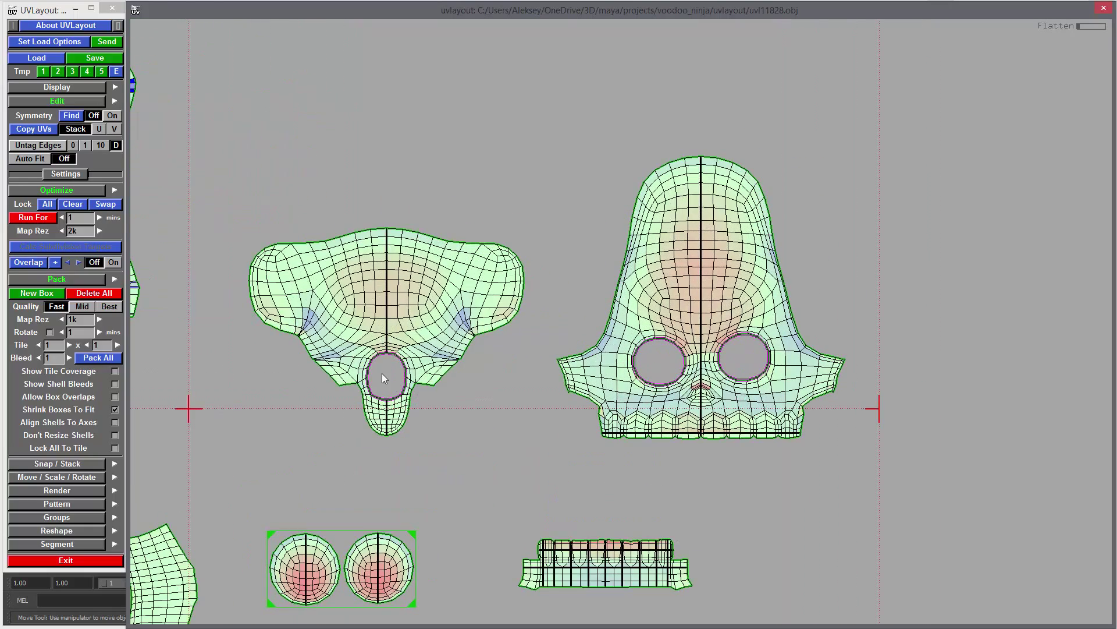
pyautogui.moveTo(436, 334); pyautogui.dragTo(526, 334, button='middle')
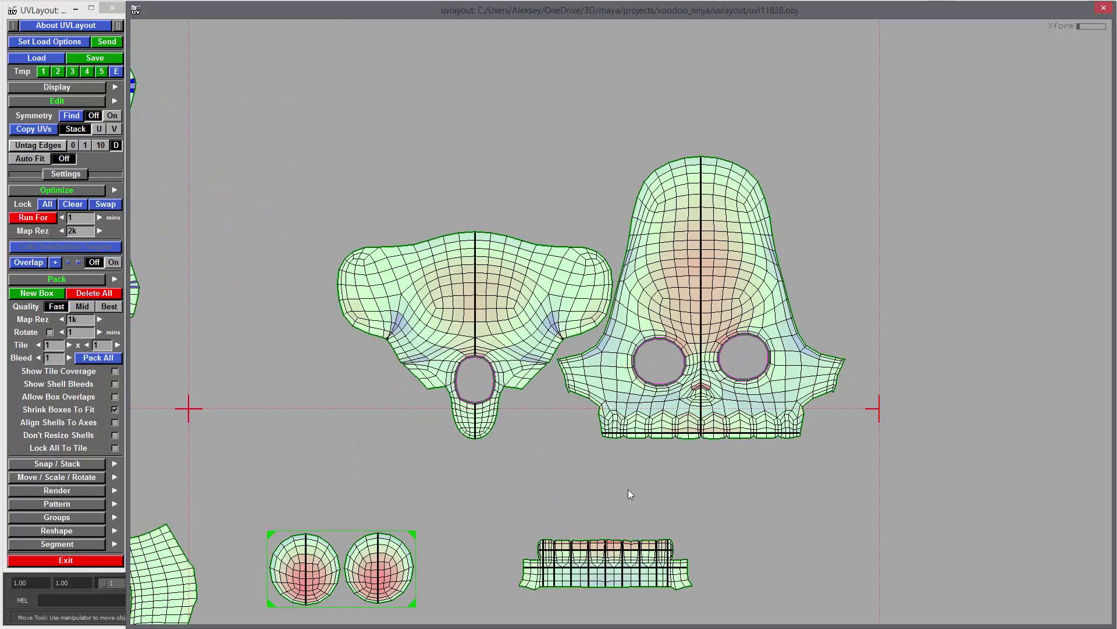
# Move the teeth strip directly below the face shell's teeth and the boxed pair of round shells above the single-hole shell.
pyautogui.moveTo(620, 555); pyautogui.dragTo(730, 466, button='middle')
pyautogui.moveTo(719, 459); pyautogui.dragTo(715, 458, button='middle')
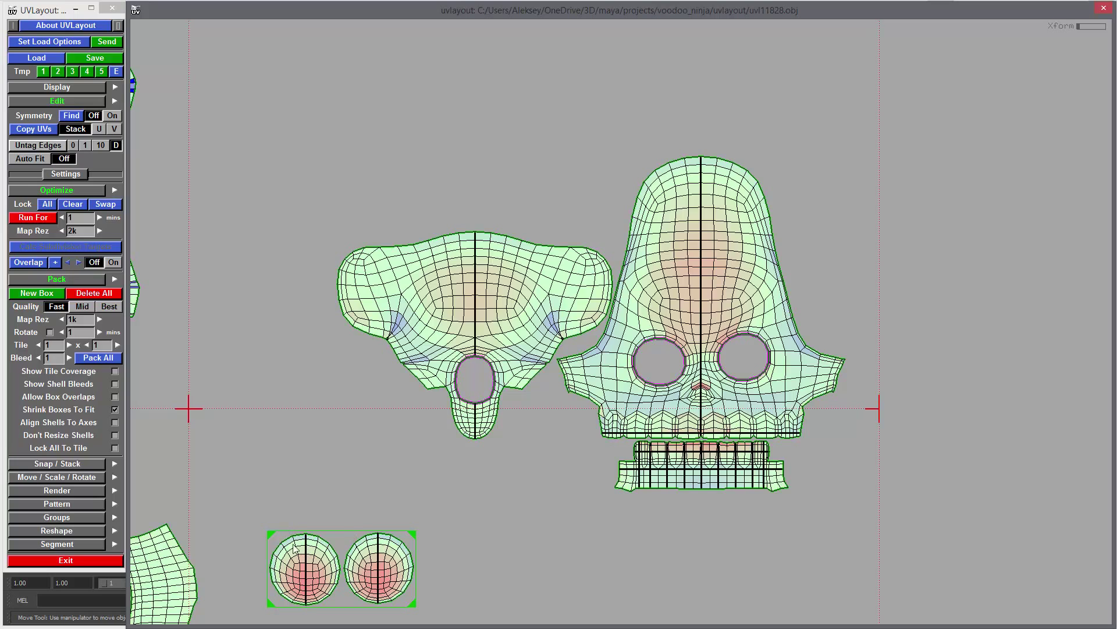
pyautogui.moveTo(271, 532); pyautogui.dragTo(489, 165, button='middle')
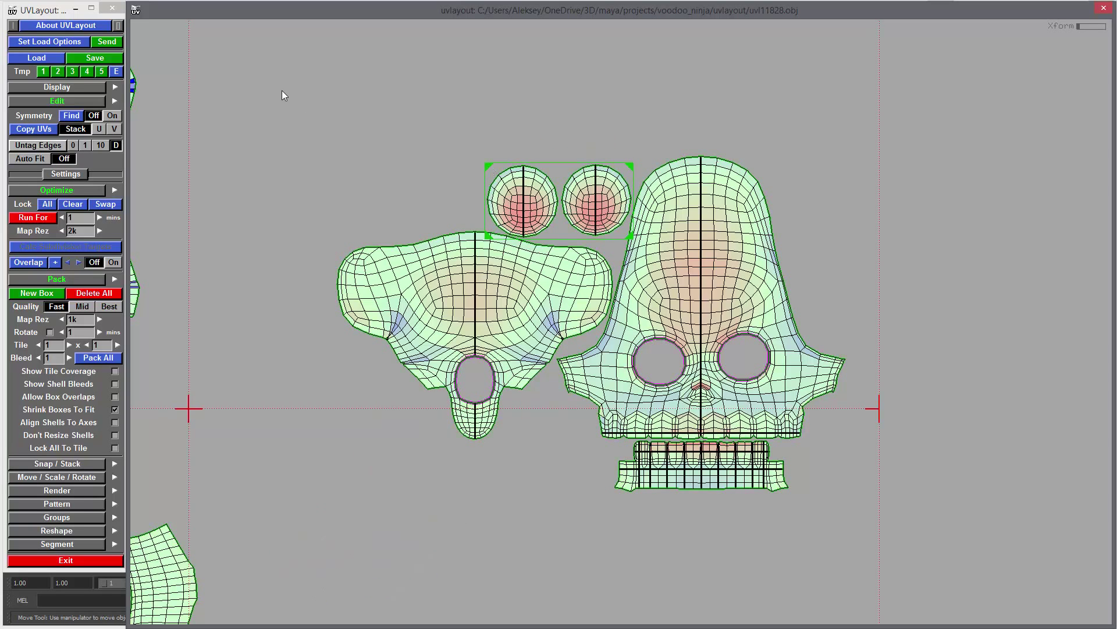
# Try to box the face, single-hole head, teeth and paired round shells together and pack the new box.
pyautogui.moveTo(282, 96); pyautogui.dragTo(942, 533)
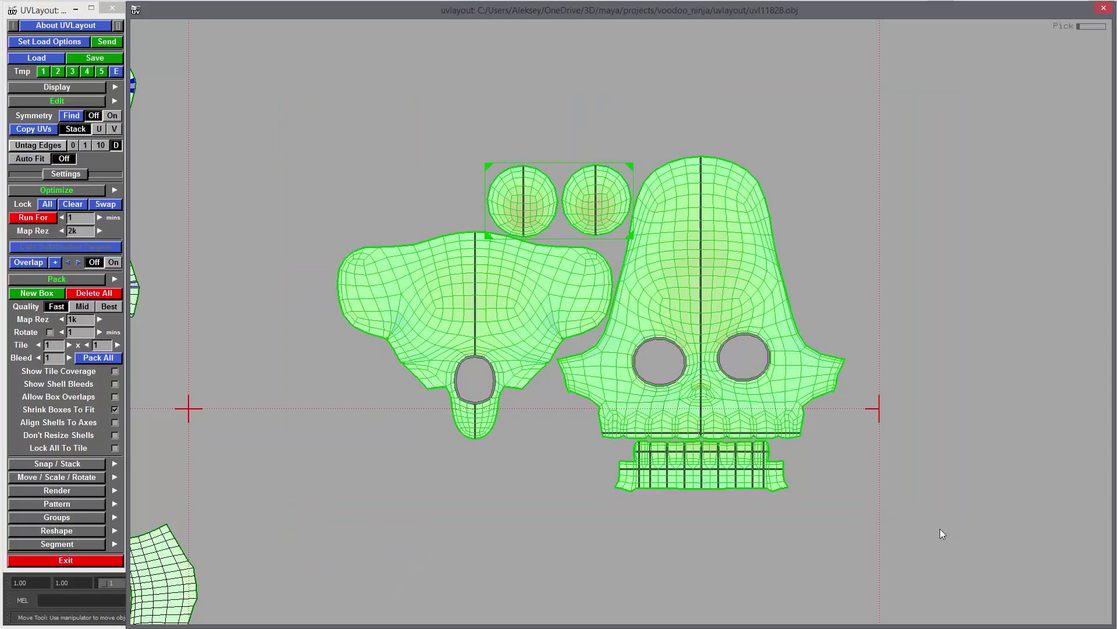
pyautogui.click(37, 295)
pyautogui.click(335, 490)
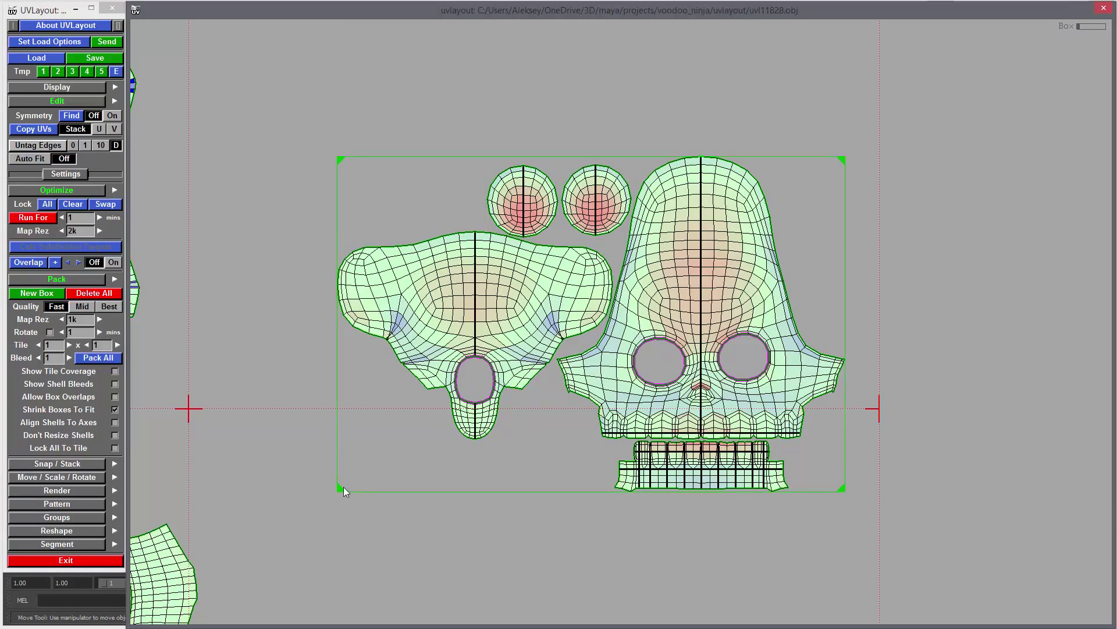
pyautogui.moveTo(343, 487); pyautogui.dragTo(392, 466)
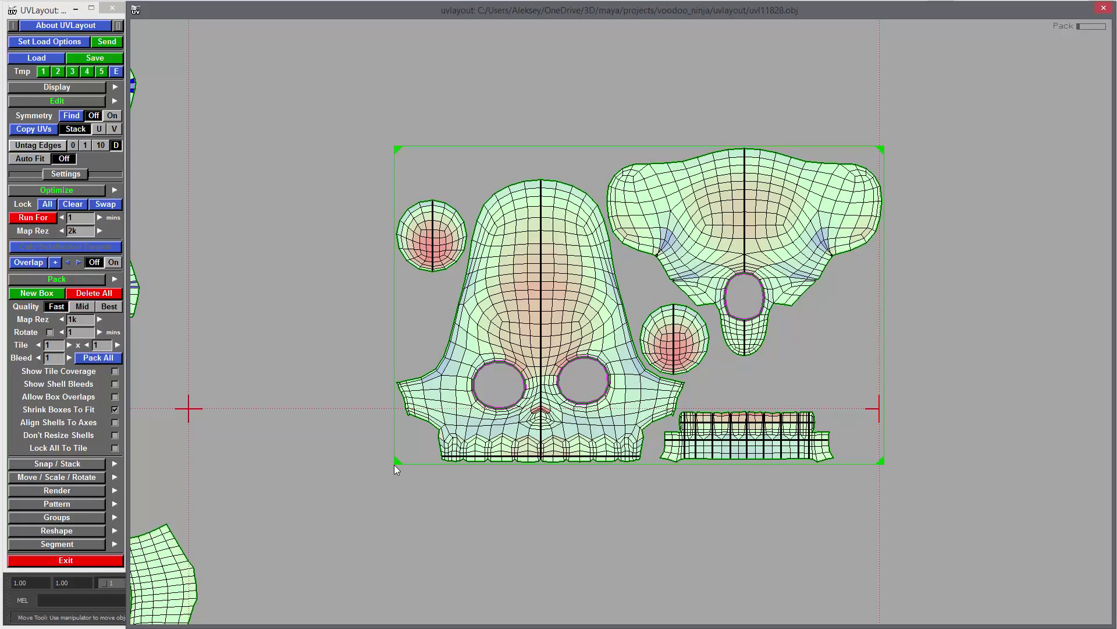
pyautogui.moveTo(779, 495); pyautogui.dragTo(538, 356, button='right')
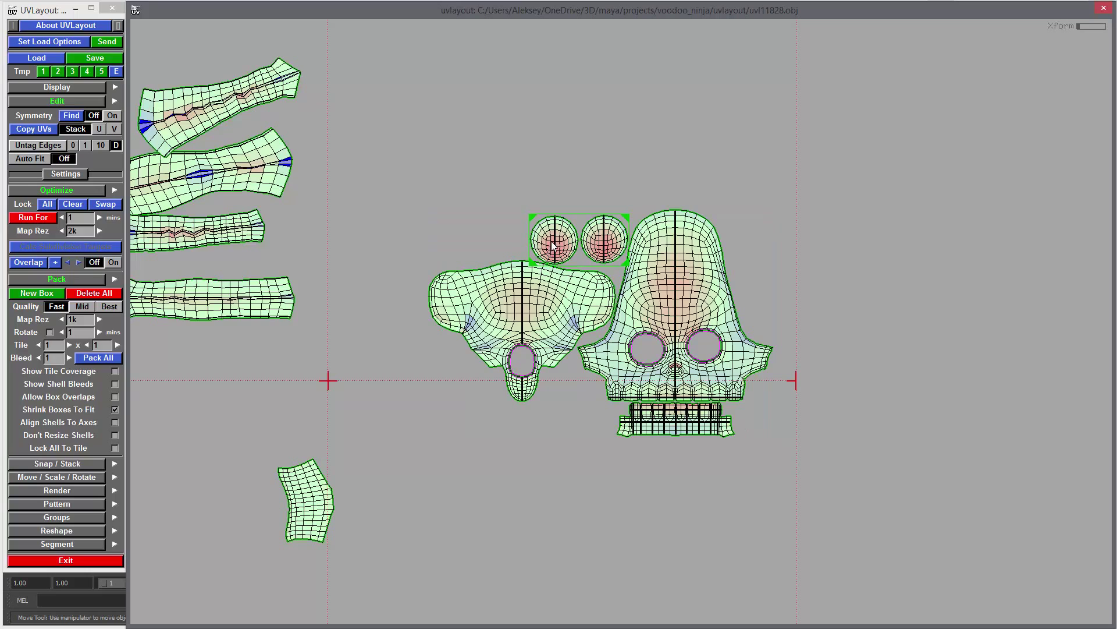
# Shift the single-hole head shell slightly down and move the boxed pair of round shells well above it, clear of the head group.
pyautogui.moveTo(536, 285); pyautogui.dragTo(533, 292, button='middle')
pyautogui.moveTo(553, 245); pyautogui.dragTo(498, 385, button='middle')
pyautogui.hotkey('ctrl', 'z')
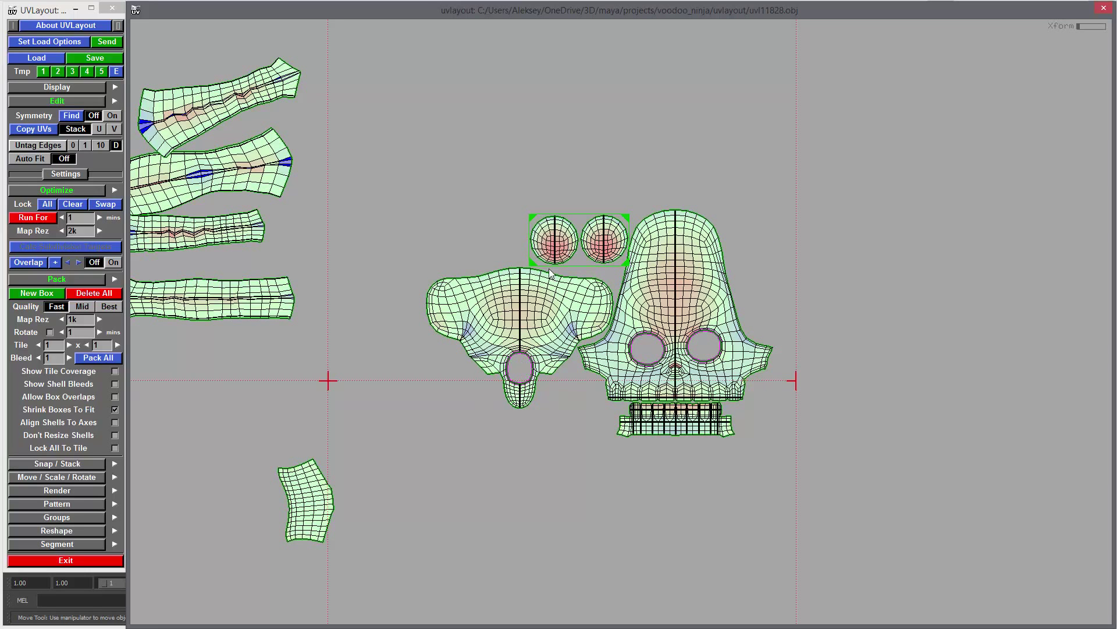
pyautogui.moveTo(532, 265)
pyautogui.mouseDown(button='middle')
pyautogui.moveTo(442, 497)
pyautogui.moveTo(393, 253)
pyautogui.moveTo(407, 161)
pyautogui.mouseUp(button='middle')
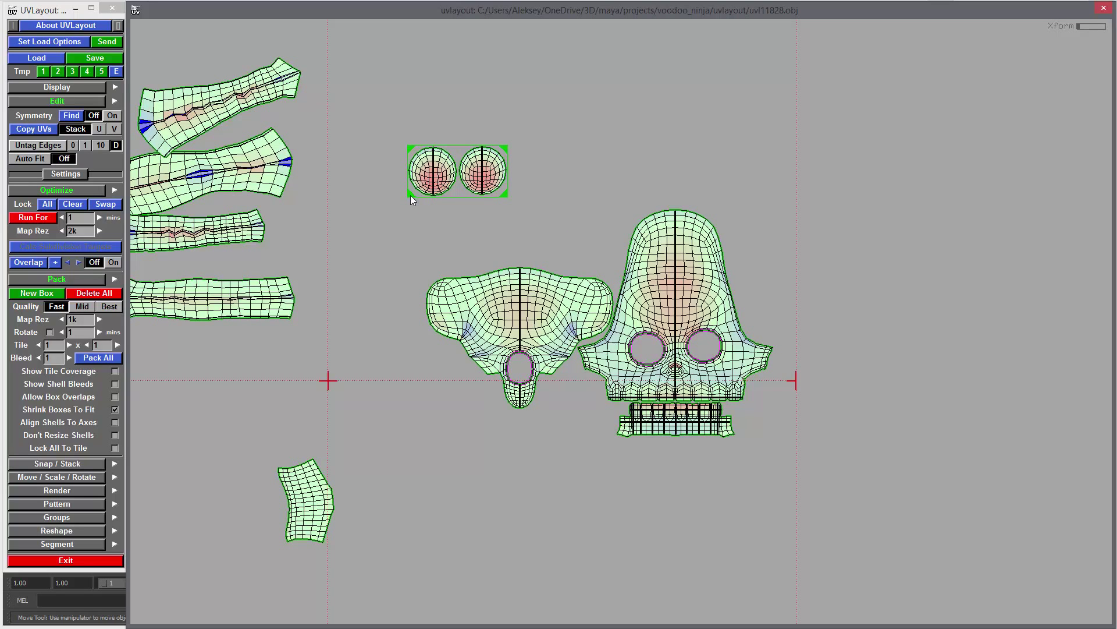
pyautogui.moveTo(409, 194); pyautogui.dragTo(427, 132, button='middle')
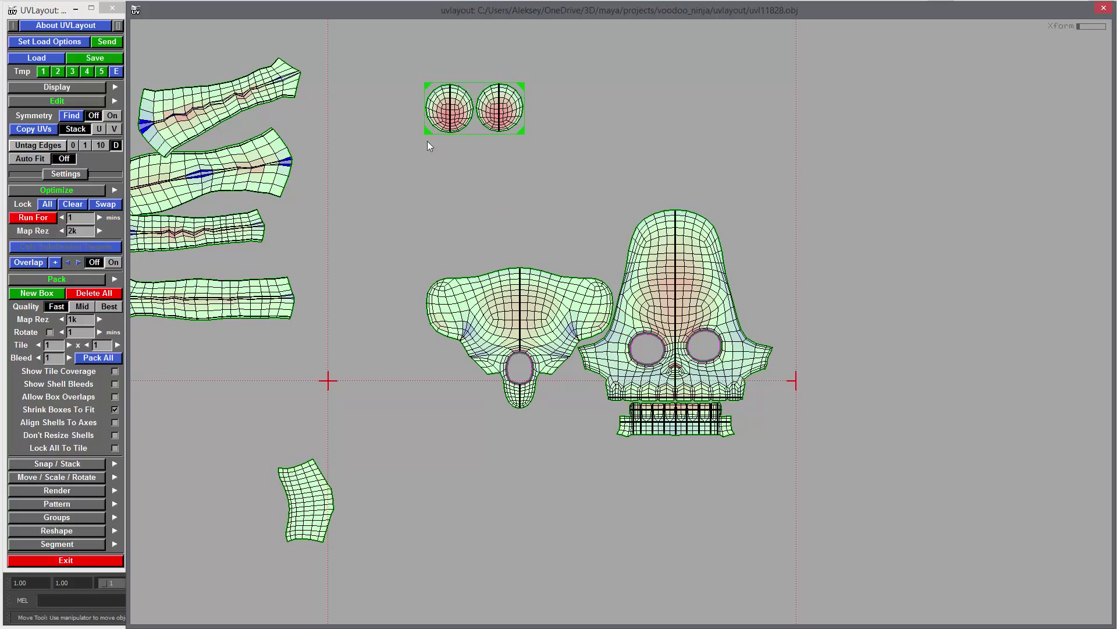
# Move the small curved patch shell below the single-hole head shell and rotate it until it sits symmetrically with its concave edge up.
pyautogui.moveTo(374, 162); pyautogui.dragTo(904, 515)
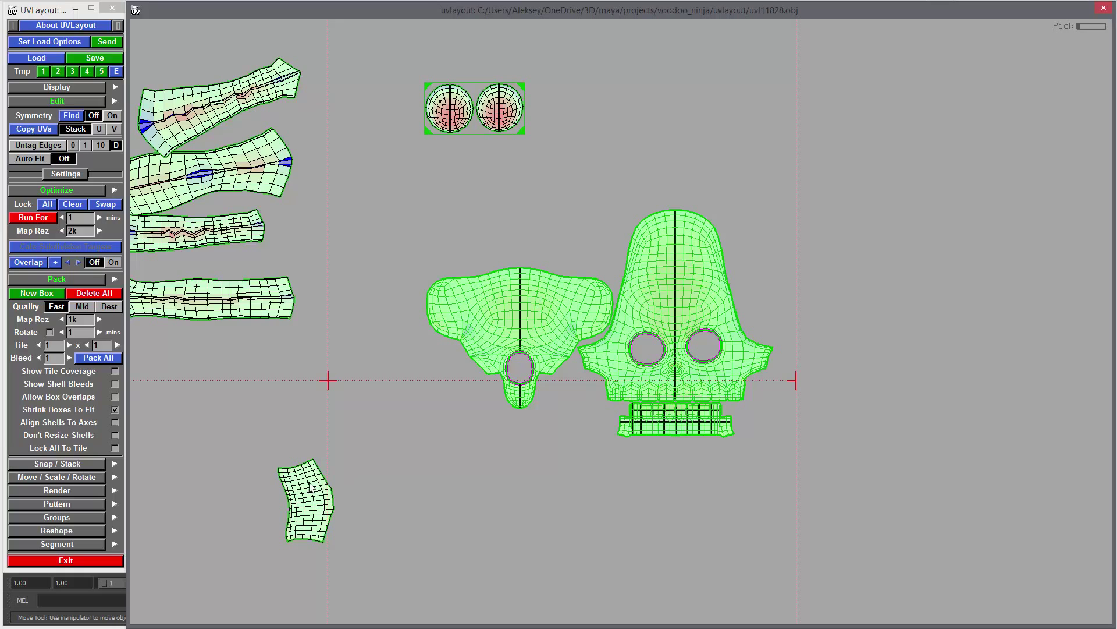
pyautogui.moveTo(322, 499); pyautogui.dragTo(433, 457, button='middle')
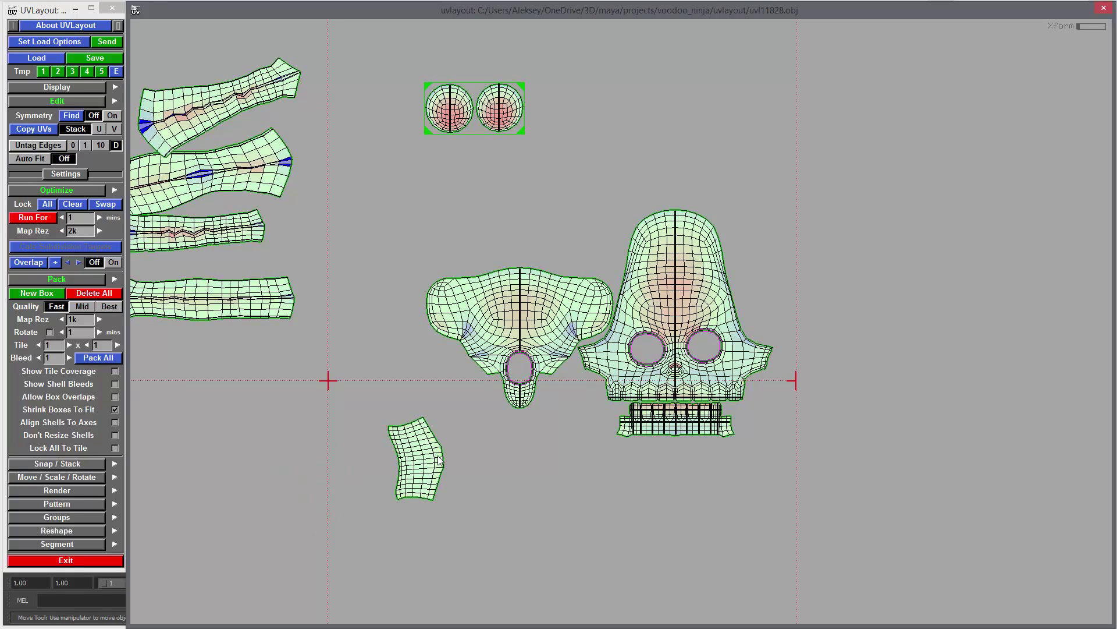
pyautogui.moveTo(420, 484); pyautogui.dragTo(325, 448, button='right')
pyautogui.moveTo(439, 467); pyautogui.dragTo(513, 508, button='right')
pyautogui.moveTo(268, 616); pyautogui.dragTo(545, 478, button='middle')
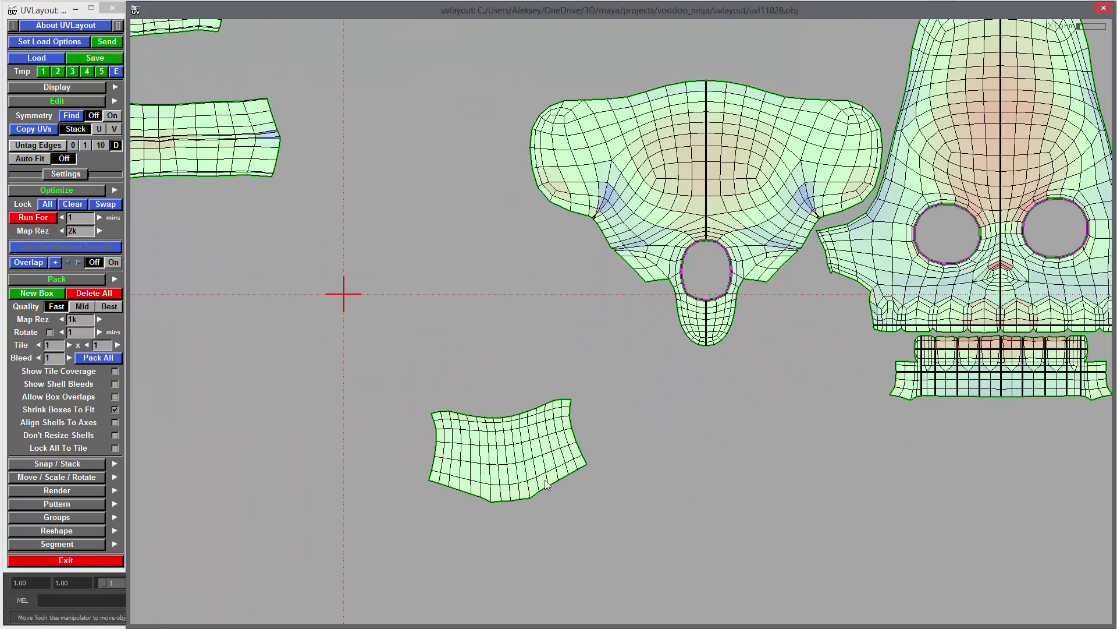
pyautogui.moveTo(530, 467); pyautogui.dragTo(527, 471)
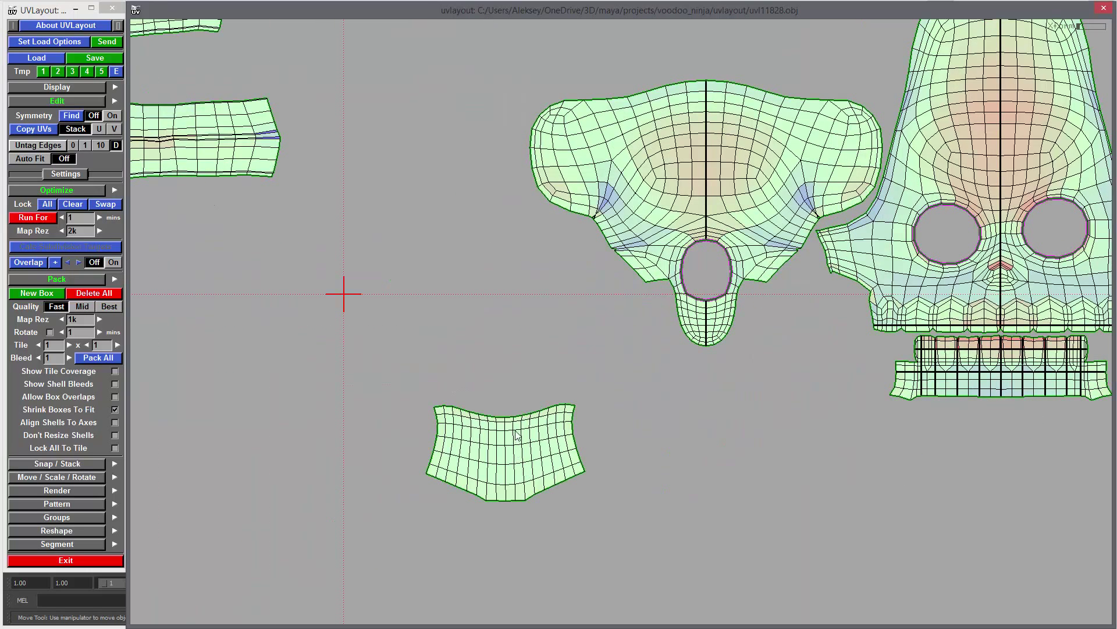
# Tag the patch's vertical centre line, upper horizontal line and the vertical line just inside each side, flattening the shell to straighten them.
pyautogui.press('t')
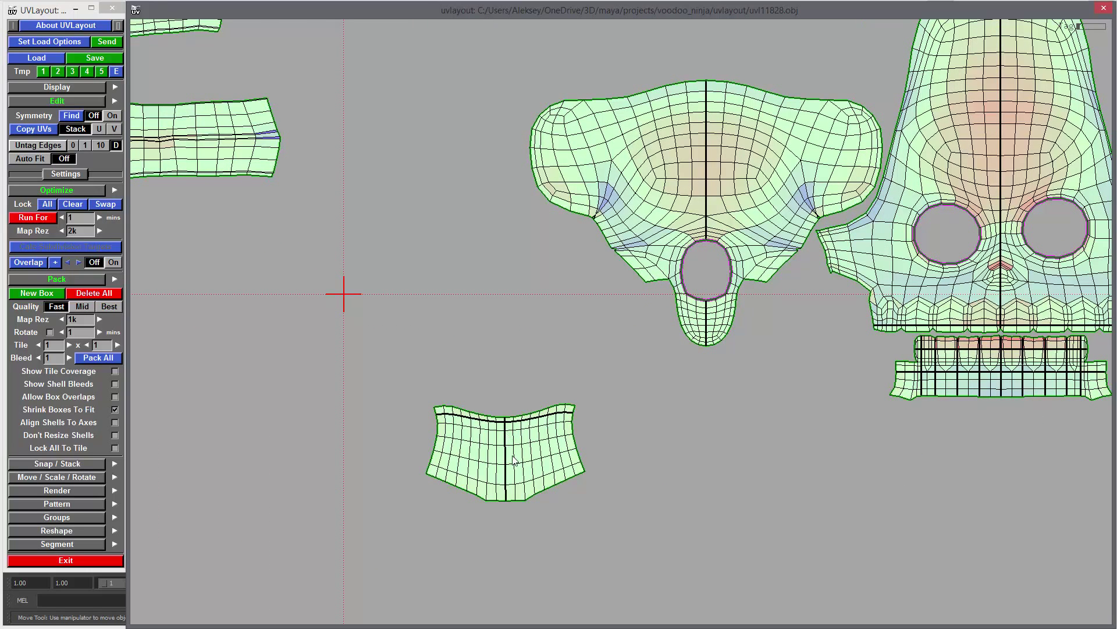
pyautogui.press('f')
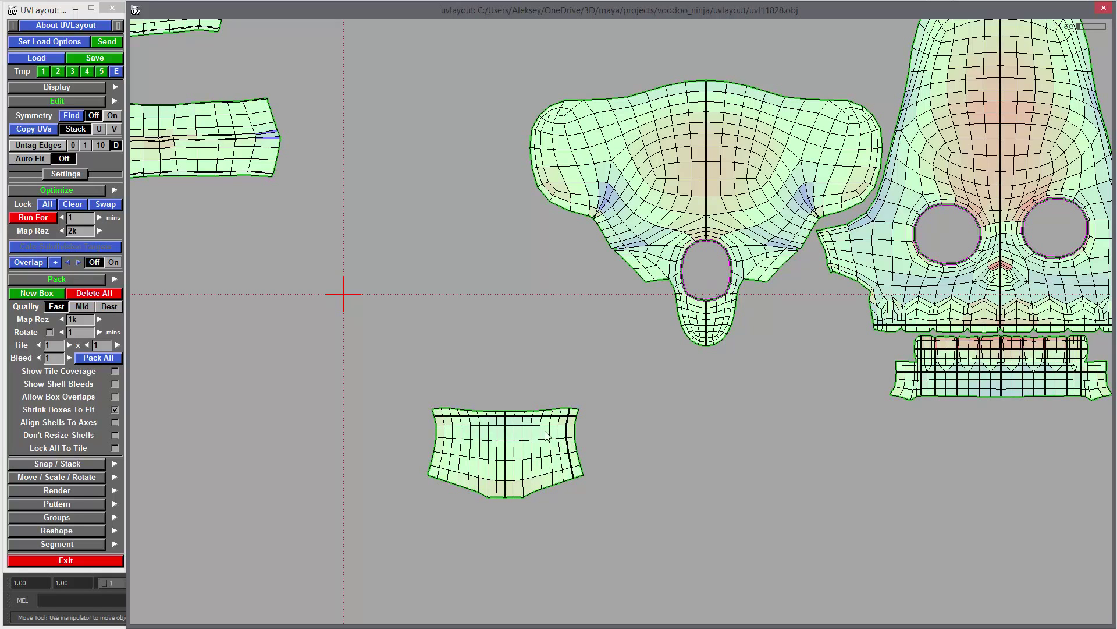
pyautogui.press('f')
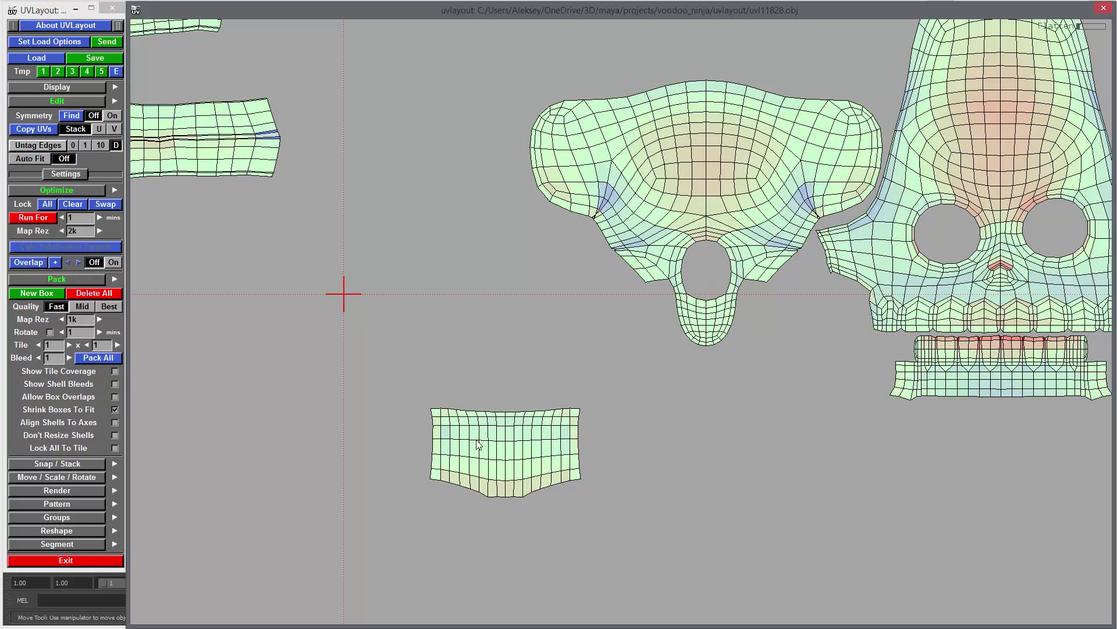
# Tag the patch's upper border and both side borders and flatten the shell to square off its outline.
pyautogui.moveTo(704, 501); pyautogui.dragTo(488, 397, button='right')
pyautogui.moveTo(488, 397); pyautogui.dragTo(533, 339, button='middle')
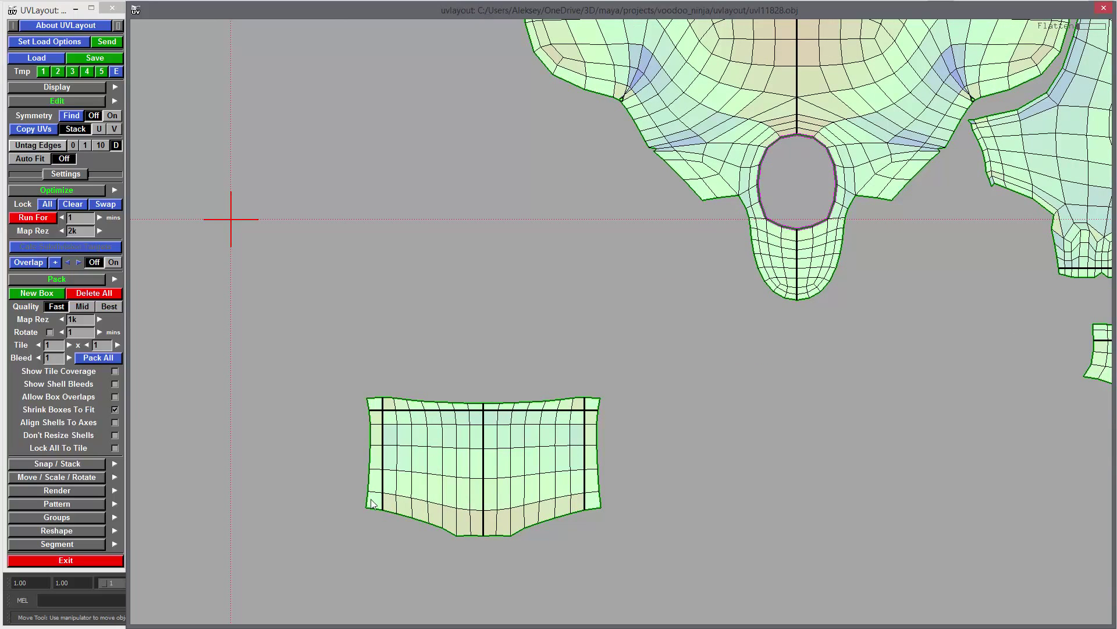
pyautogui.press('t')
pyautogui.press('f')
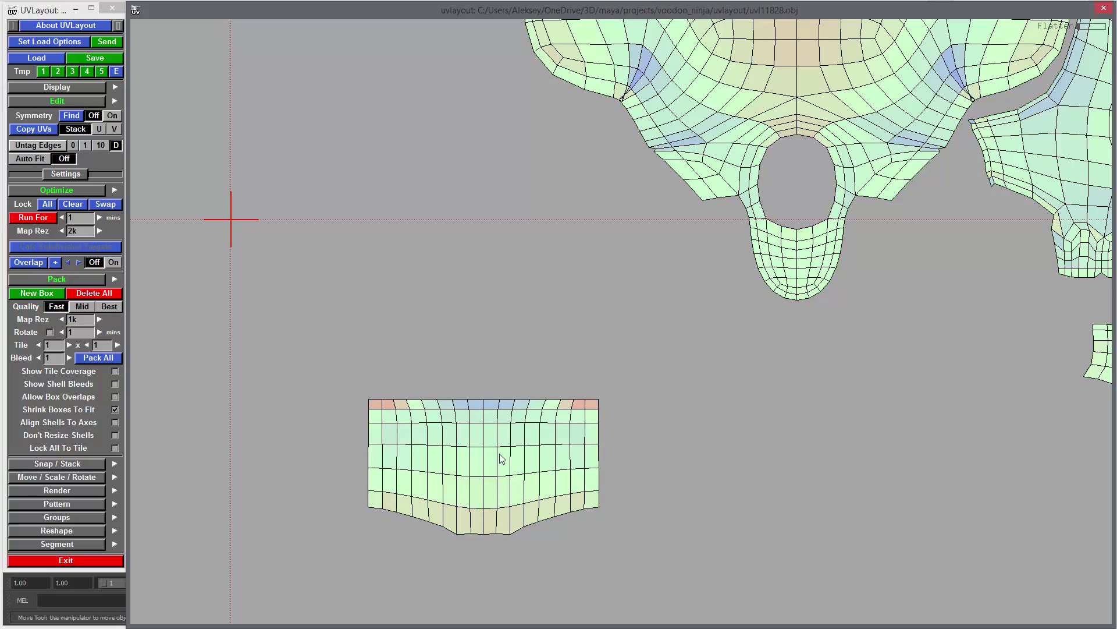
# Tag all remaining vertical edge lines across the patch and flatten it into straight, parallel columns.
pyautogui.press('t')
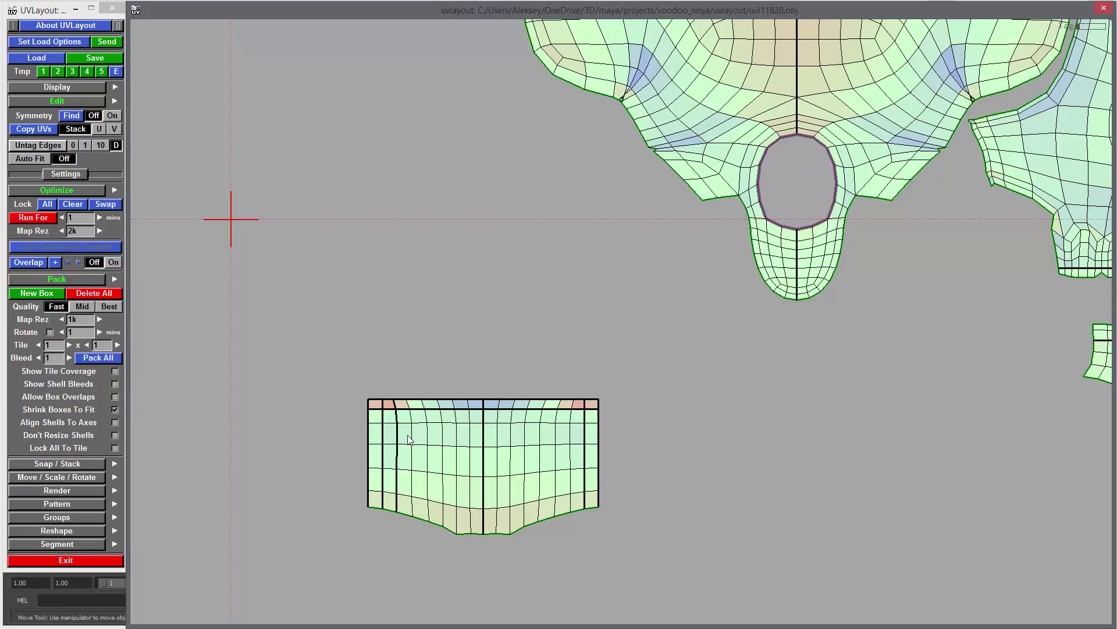
pyautogui.press('t')
pyautogui.press('t')
pyautogui.press('t')
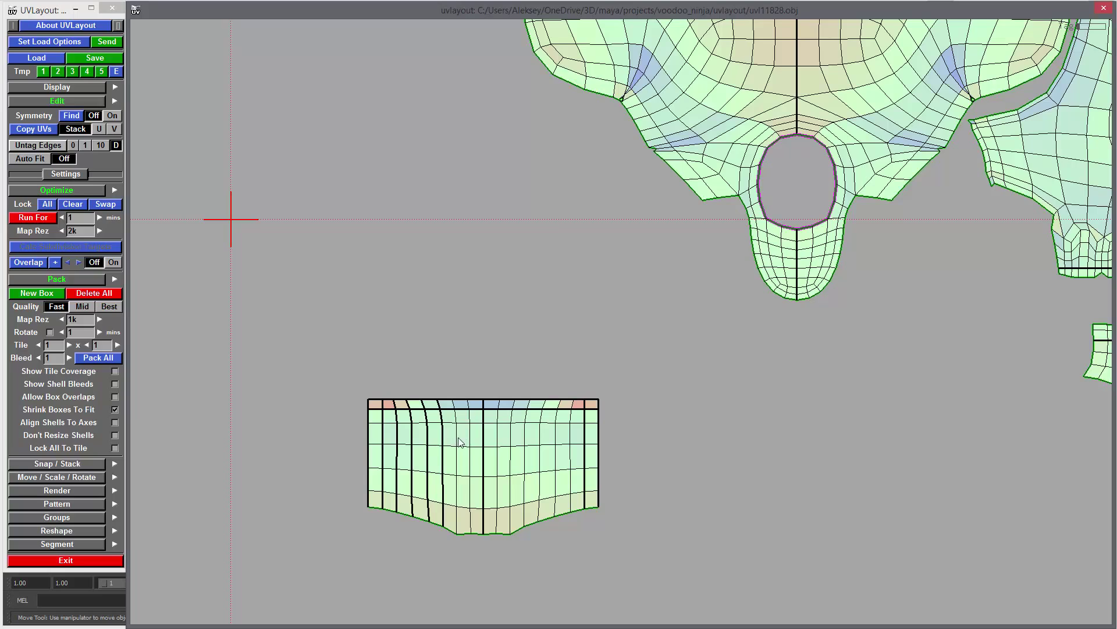
pyautogui.press('t')
pyautogui.press('t')
pyautogui.press('t')
pyautogui.press('t')
pyautogui.press('t')
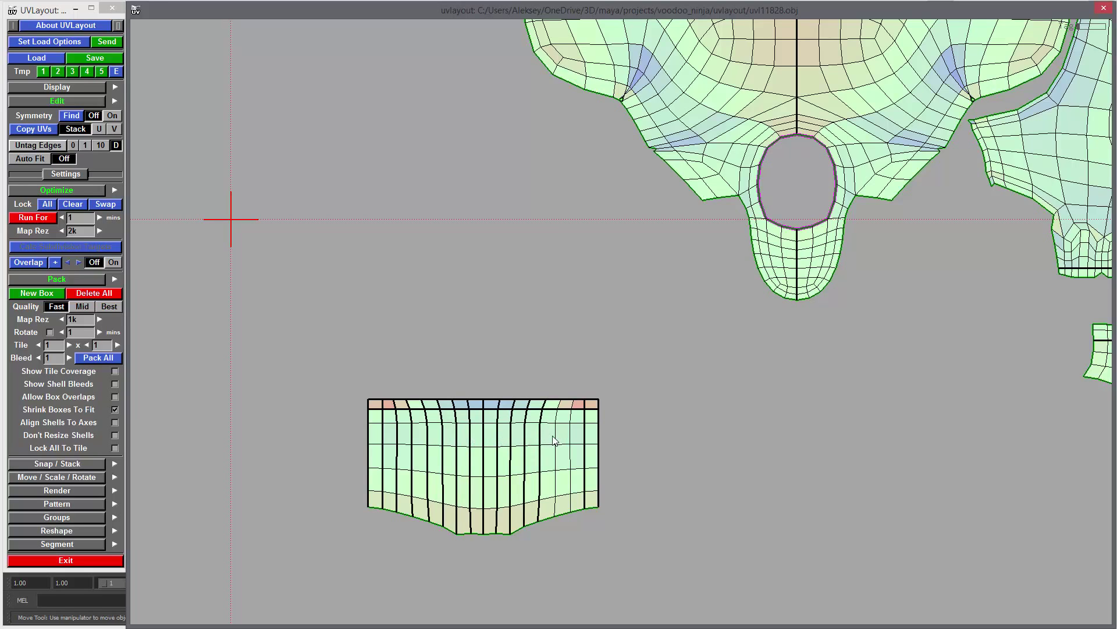
pyautogui.press('t')
pyautogui.press('t')
pyautogui.press('f')
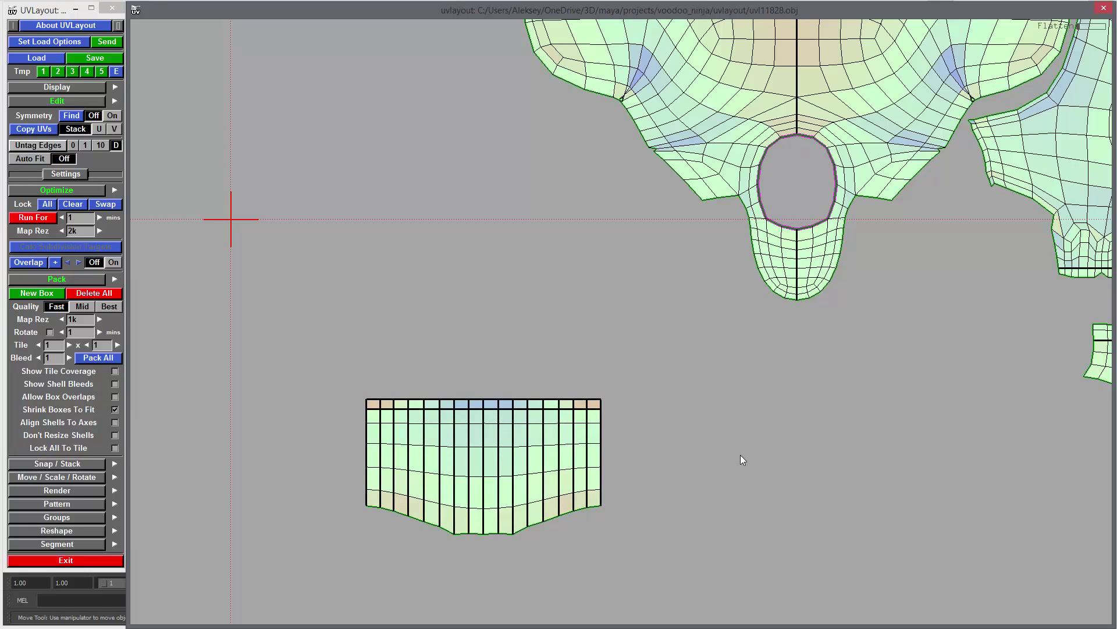
# Move the straightened patch into the gap above the single-hole head shell, beside the face shell's forehead.
pyautogui.moveTo(741, 455); pyautogui.dragTo(638, 410, button='right')
pyautogui.moveTo(551, 422); pyautogui.dragTo(476, 474, button='middle')
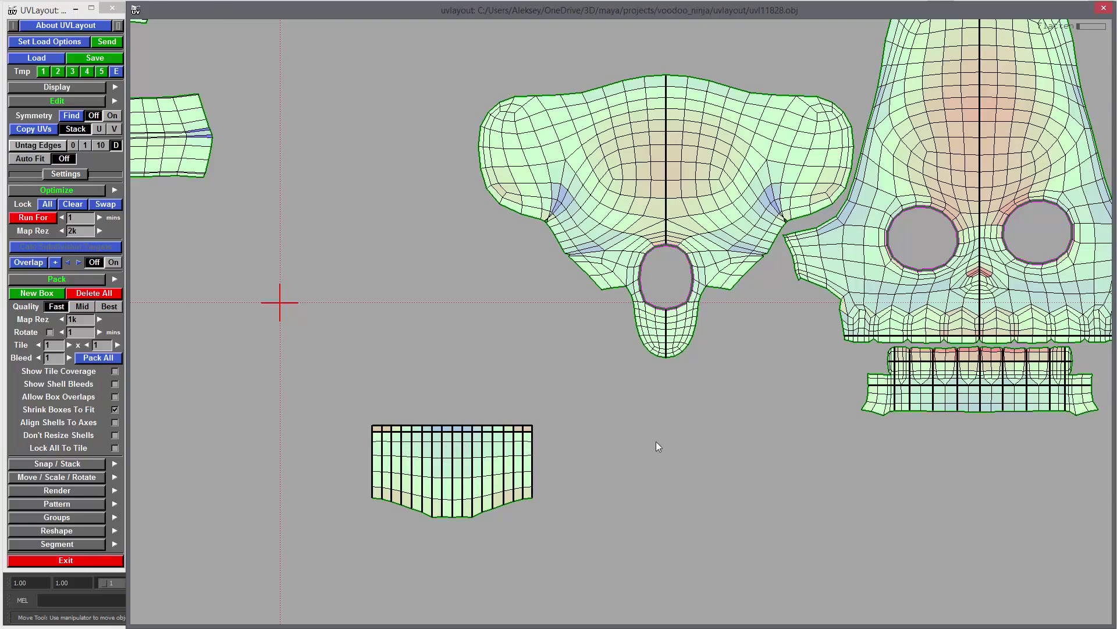
pyautogui.moveTo(657, 446); pyautogui.dragTo(490, 451, button='right')
pyautogui.moveTo(486, 453); pyautogui.dragTo(726, 131, button='middle')
# Enclose the face, single-hole head, teeth and straightened patch shells in a new box and pack it.
pyautogui.moveTo(449, 54); pyautogui.dragTo(1015, 469)
pyautogui.moveTo(884, 380); pyautogui.dragTo(777, 397, button='middle')
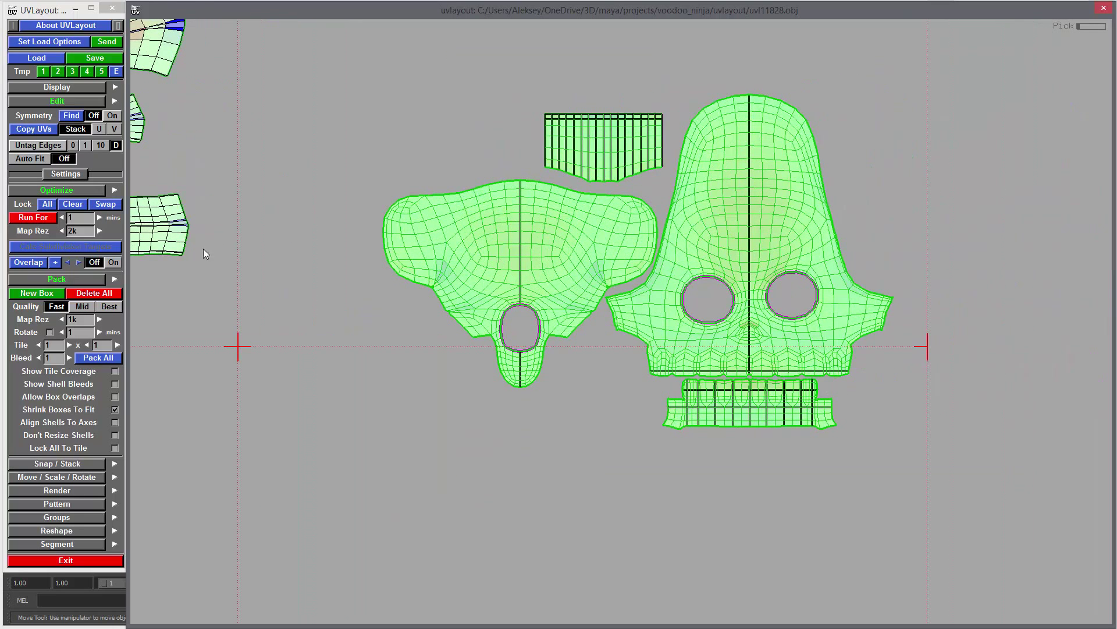
pyautogui.click(44, 295)
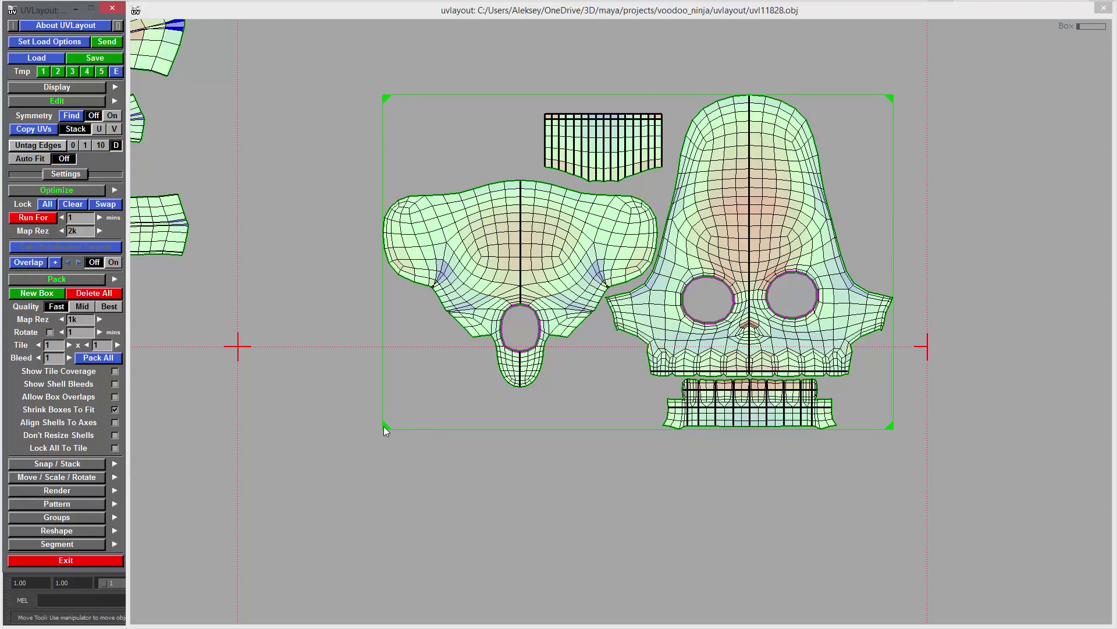
pyautogui.moveTo(383, 426); pyautogui.dragTo(403, 413)
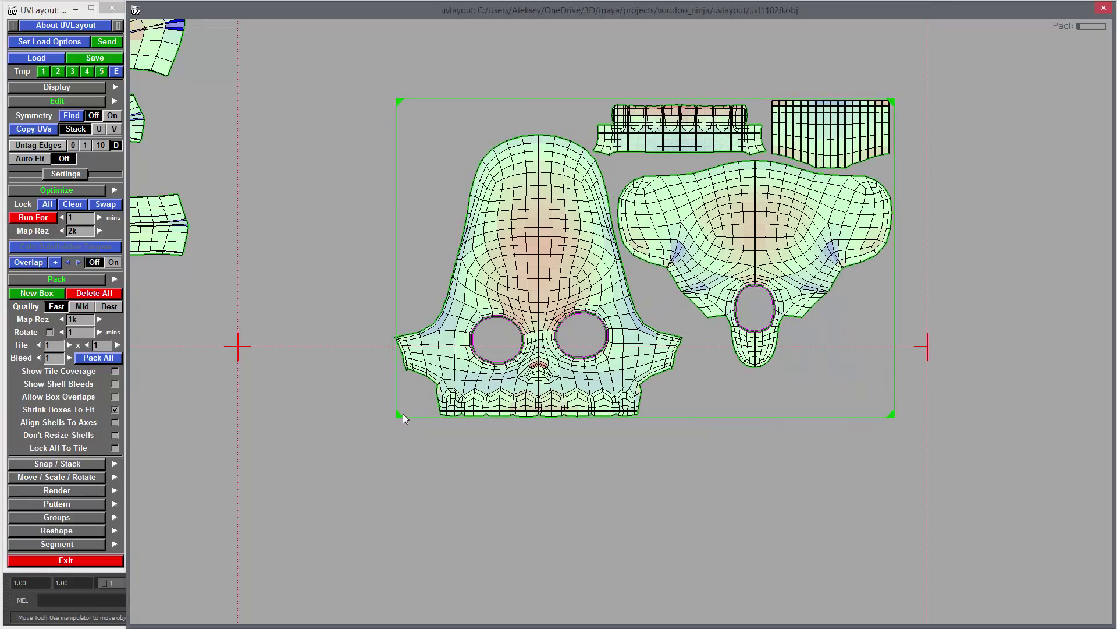
pyautogui.moveTo(929, 380); pyautogui.dragTo(740, 243, button='right')
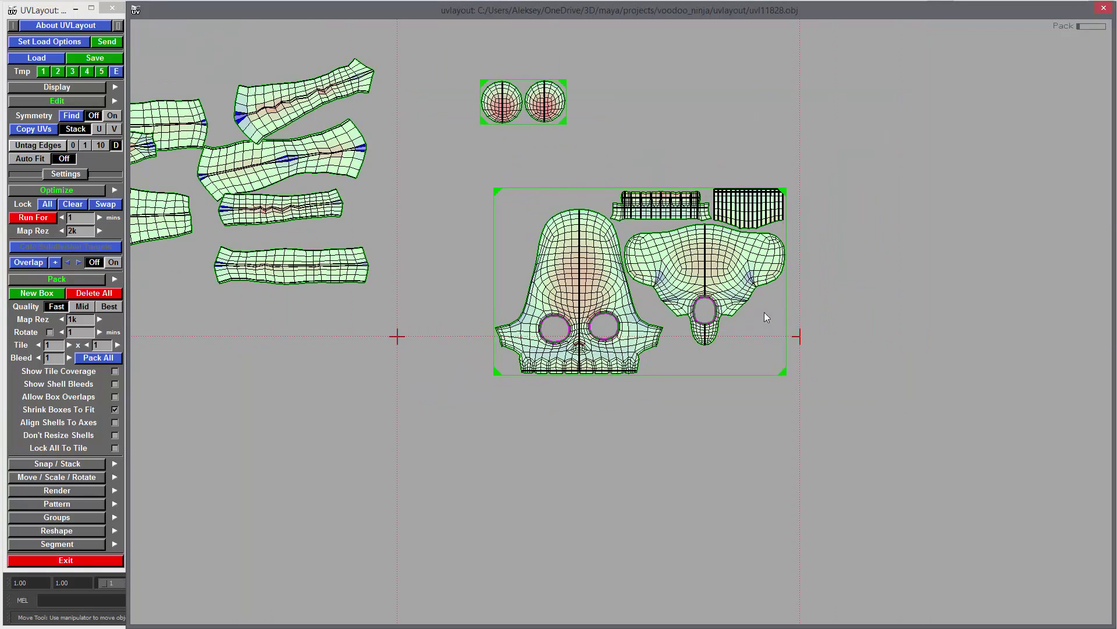
# Spread out the overlapping strip shells, moving the wide strip, the zigzag-seamed strip and the narrow curved strip upward into free space.
pyautogui.moveTo(902, 420); pyautogui.dragTo(896, 365, button='right')
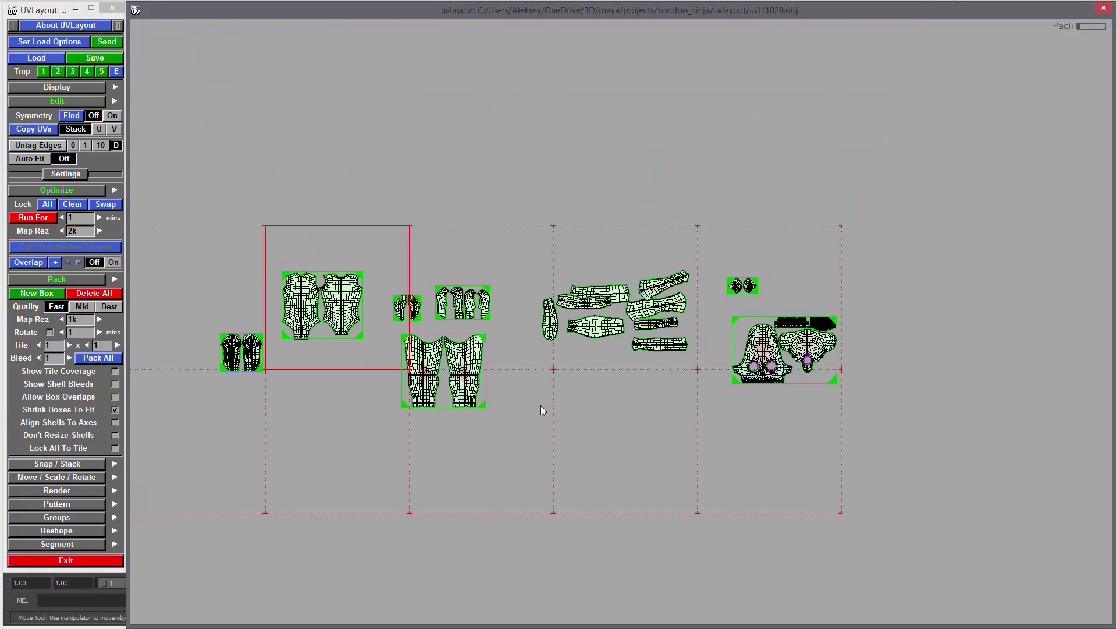
pyautogui.moveTo(541, 409); pyautogui.dragTo(644, 355, button='right')
pyautogui.moveTo(466, 384); pyautogui.dragTo(444, 329, button='right')
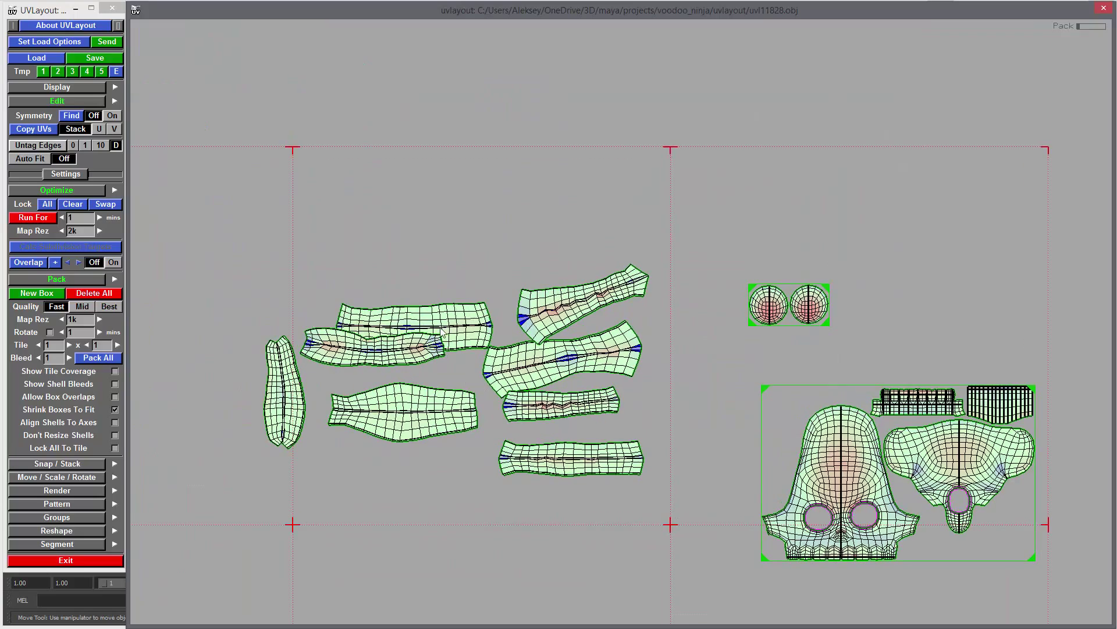
pyautogui.moveTo(443, 329); pyautogui.dragTo(446, 207, button='middle')
pyautogui.moveTo(569, 303); pyautogui.dragTo(621, 179, button='middle')
pyautogui.moveTo(538, 275); pyautogui.dragTo(355, 355, button='right')
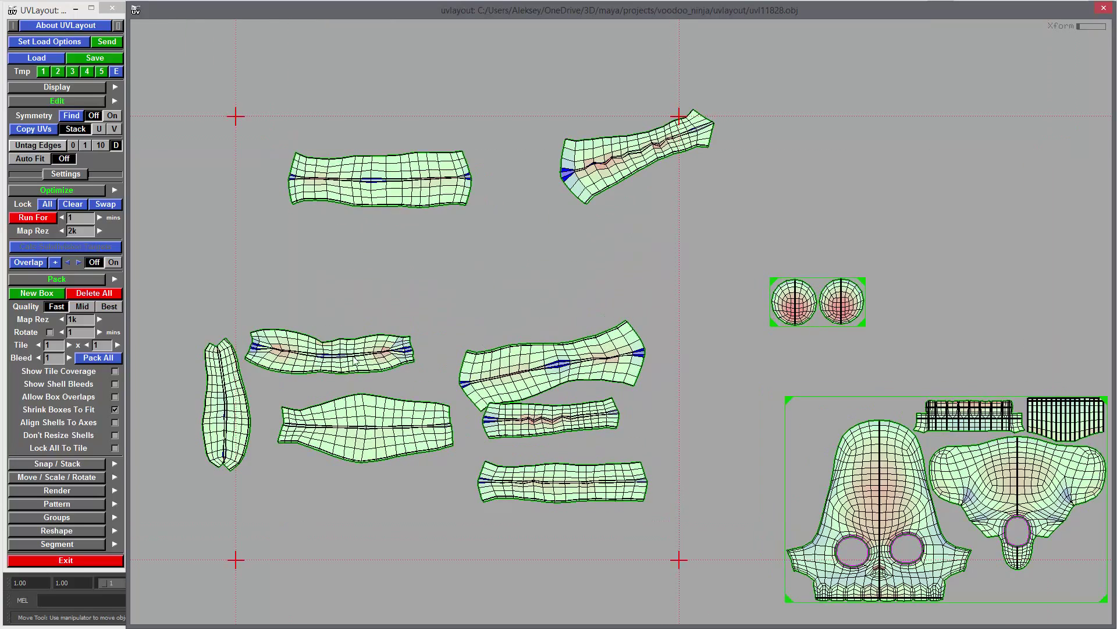
pyautogui.moveTo(356, 355); pyautogui.dragTo(399, 264, button='middle')
pyautogui.moveTo(411, 245); pyautogui.dragTo(441, 267, button='right')
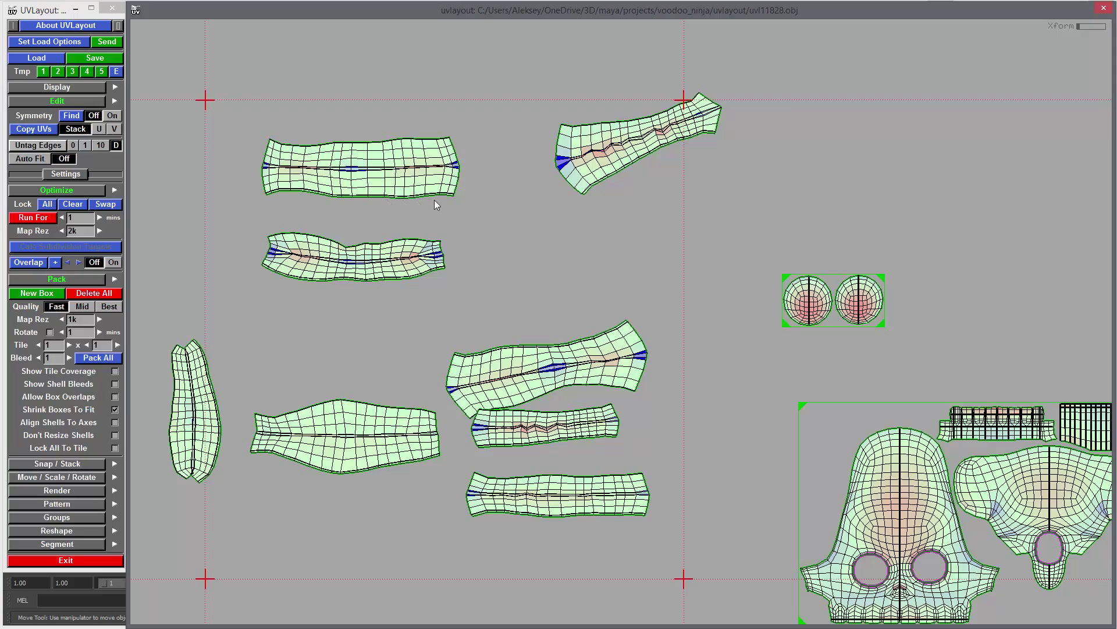
# Examine the seams and distortion of the two separated strips and the neighbouring boxed shells up close.
pyautogui.moveTo(340, 224); pyautogui.dragTo(617, 311, button='right')
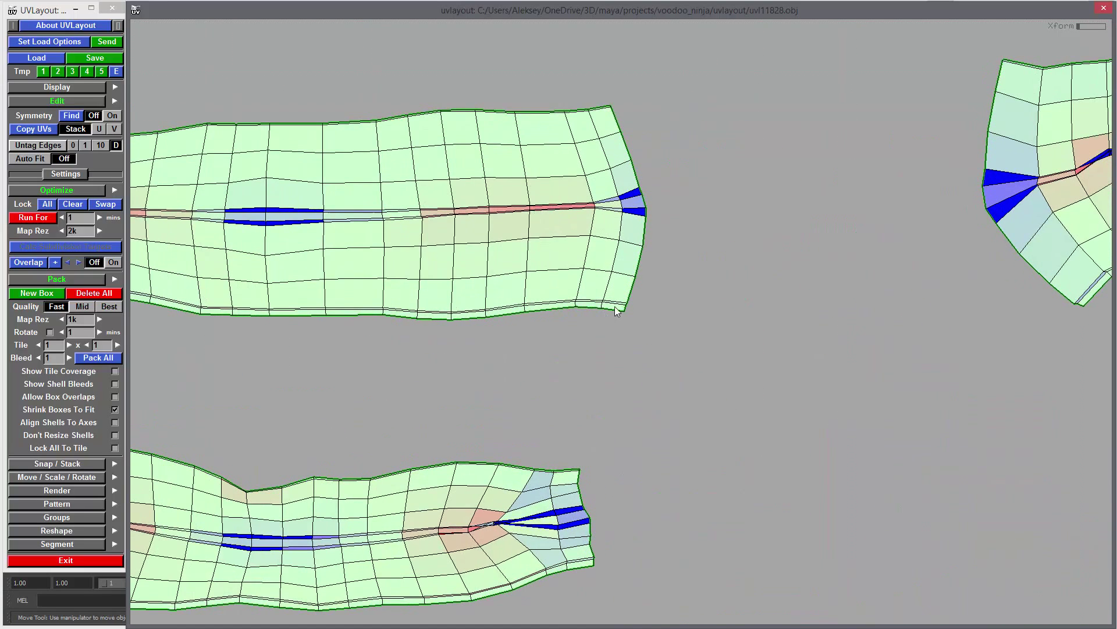
pyautogui.moveTo(690, 302); pyautogui.dragTo(618, 299, button='right')
pyautogui.moveTo(489, 290); pyautogui.dragTo(669, 299, button='middle')
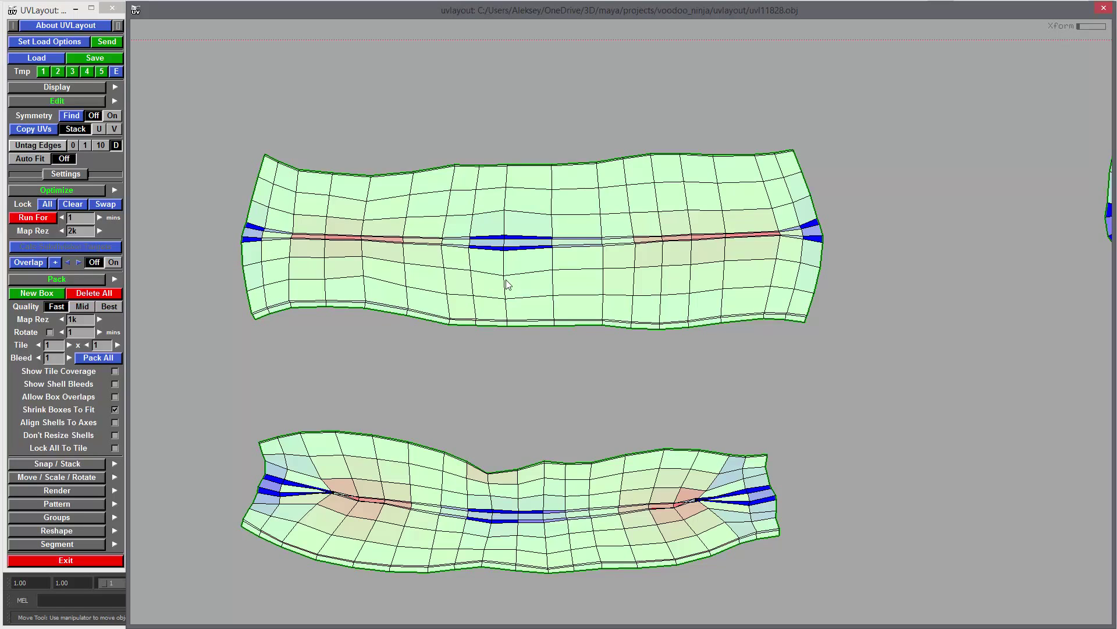
pyautogui.moveTo(689, 318); pyautogui.dragTo(512, 450, button='right')
pyautogui.moveTo(512, 449); pyautogui.dragTo(706, 290, button='middle')
pyautogui.moveTo(491, 317); pyautogui.dragTo(587, 376, button='right')
pyautogui.moveTo(314, 377); pyautogui.dragTo(584, 359, button='middle')
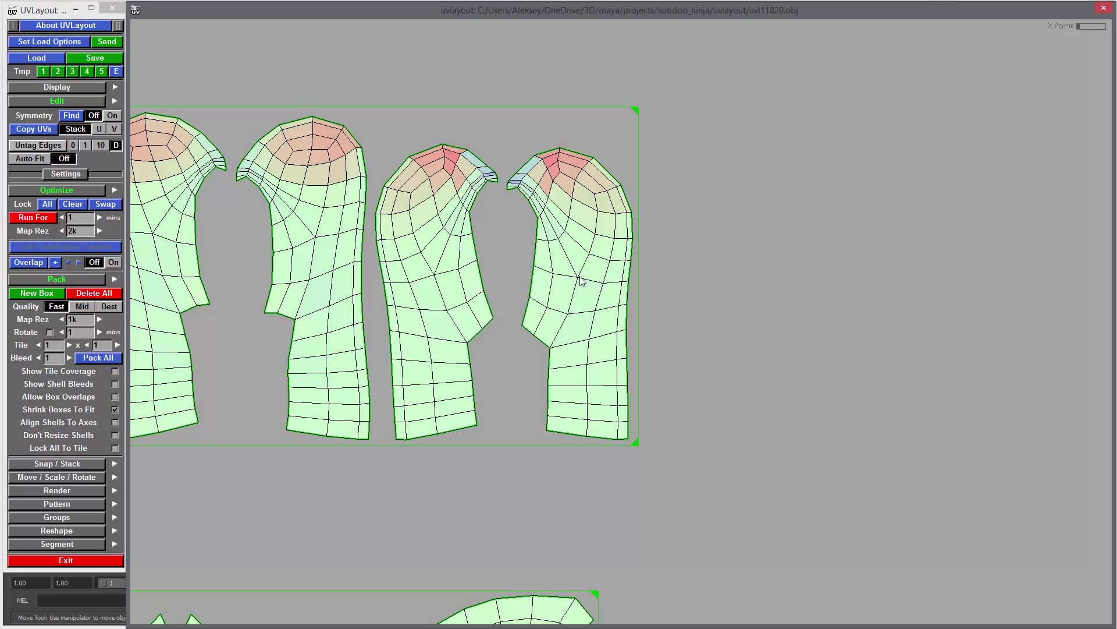
pyautogui.moveTo(872, 314); pyautogui.dragTo(446, 275, button='right')
# Straighten the wide strip above the narrow curved strip into a rectangular grid.
pyautogui.moveTo(810, 282); pyautogui.dragTo(464, 348, button='middle')
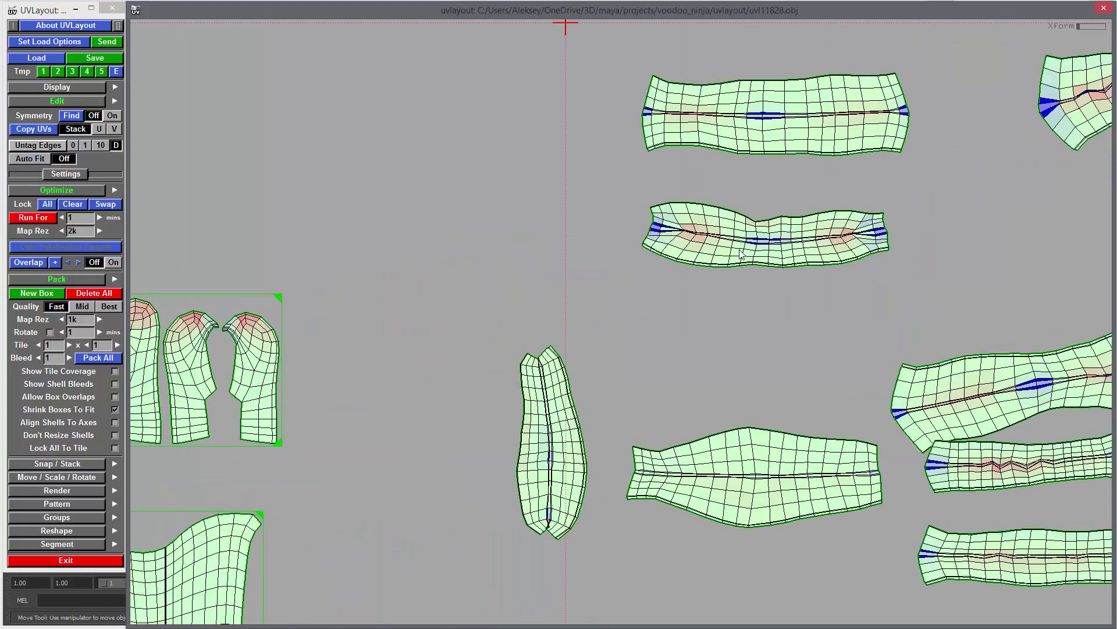
pyautogui.moveTo(787, 321); pyautogui.dragTo(514, 382, button='middle')
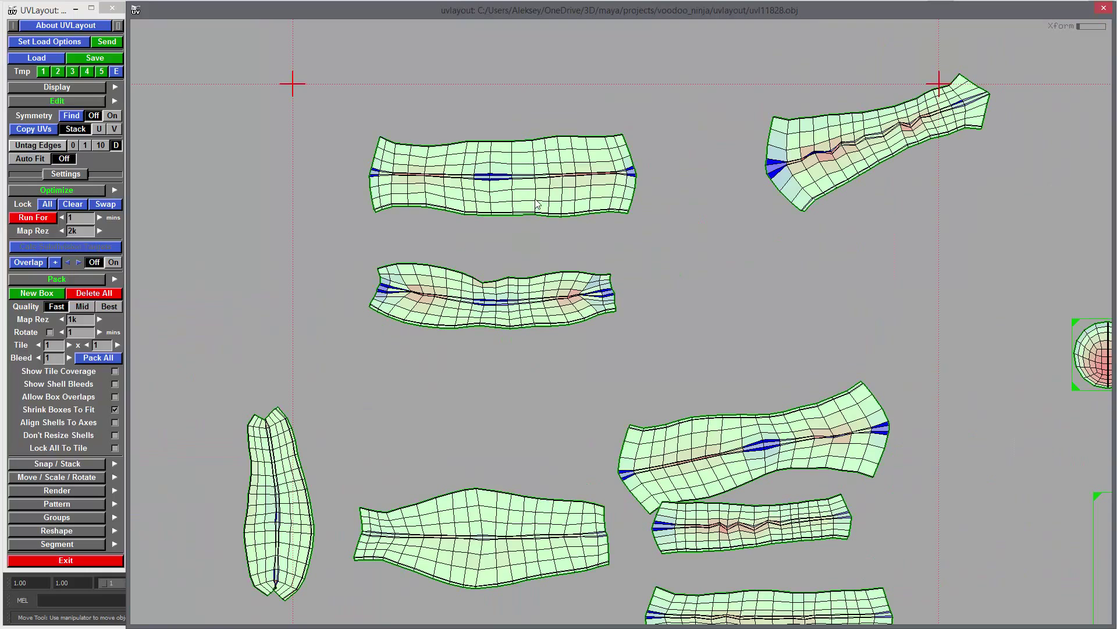
pyautogui.press('r')
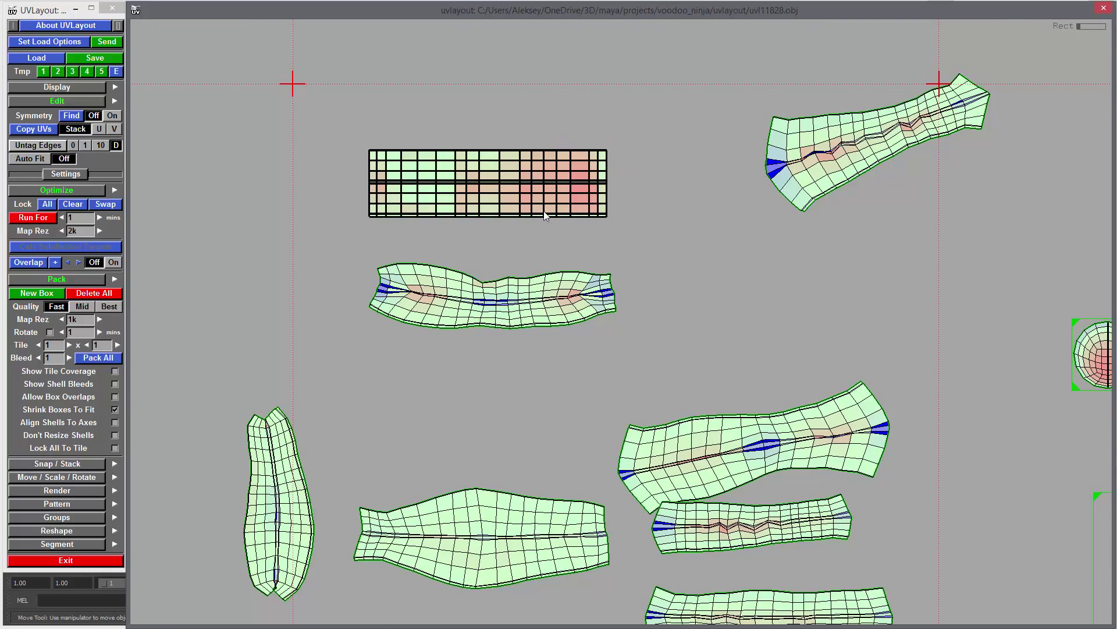
# Straighten the zigzag-seamed strip, the narrow curved strip and the wide strip with the blue central patch into rectangular grids.
pyautogui.moveTo(932, 359); pyautogui.dragTo(783, 344, button='middle')
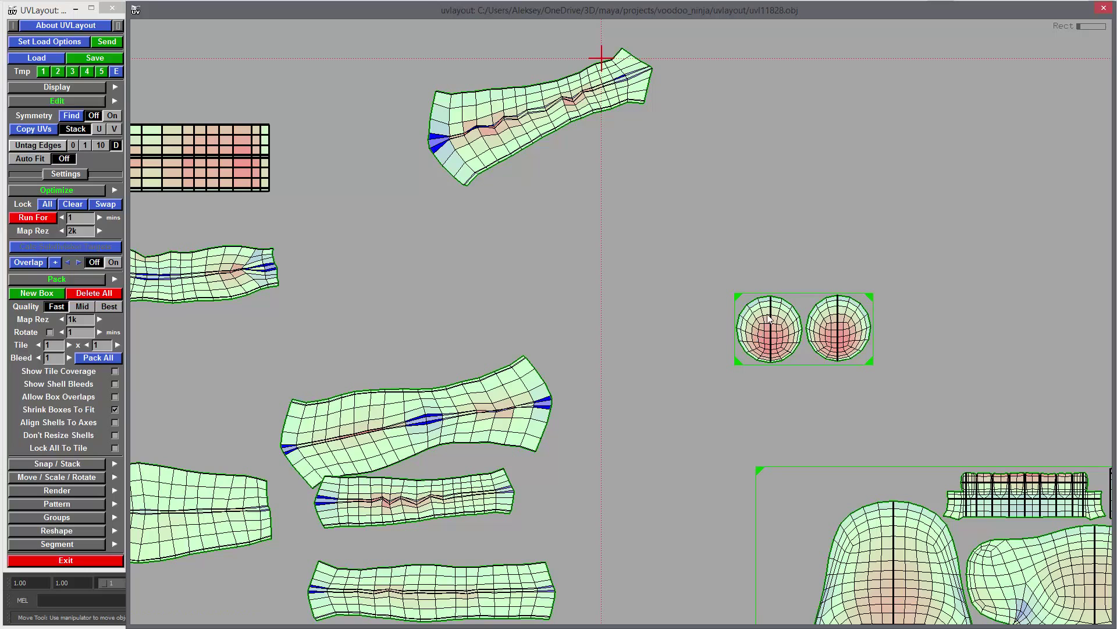
pyautogui.moveTo(470, 143); pyautogui.dragTo(636, 210, button='middle')
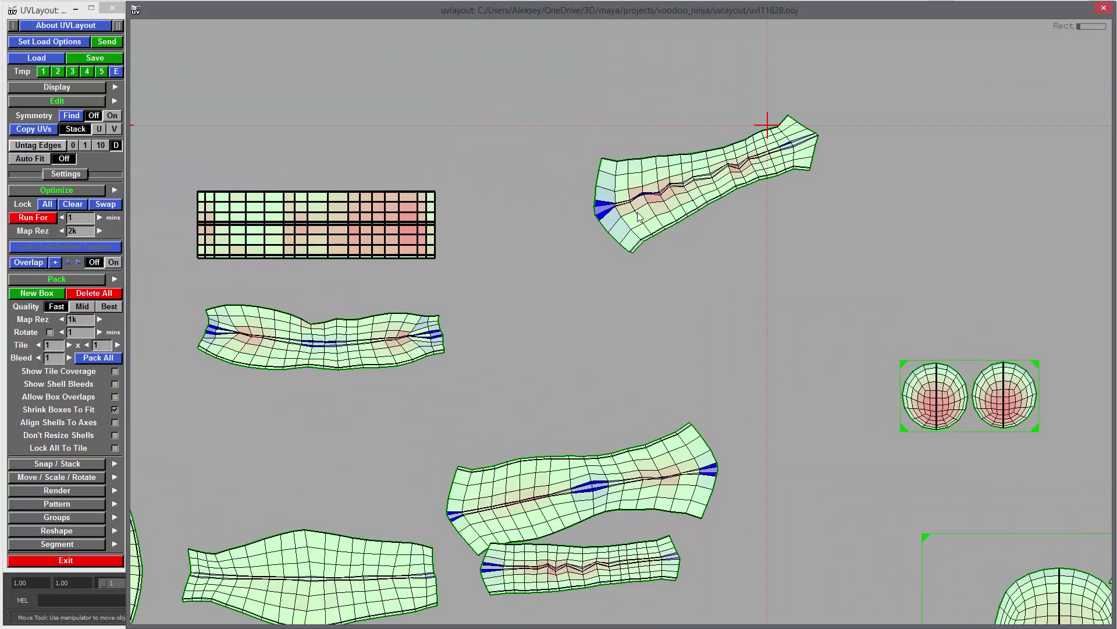
pyautogui.moveTo(636, 210); pyautogui.dragTo(634, 179)
pyautogui.press('r')
pyautogui.press('r')
pyautogui.press('r')
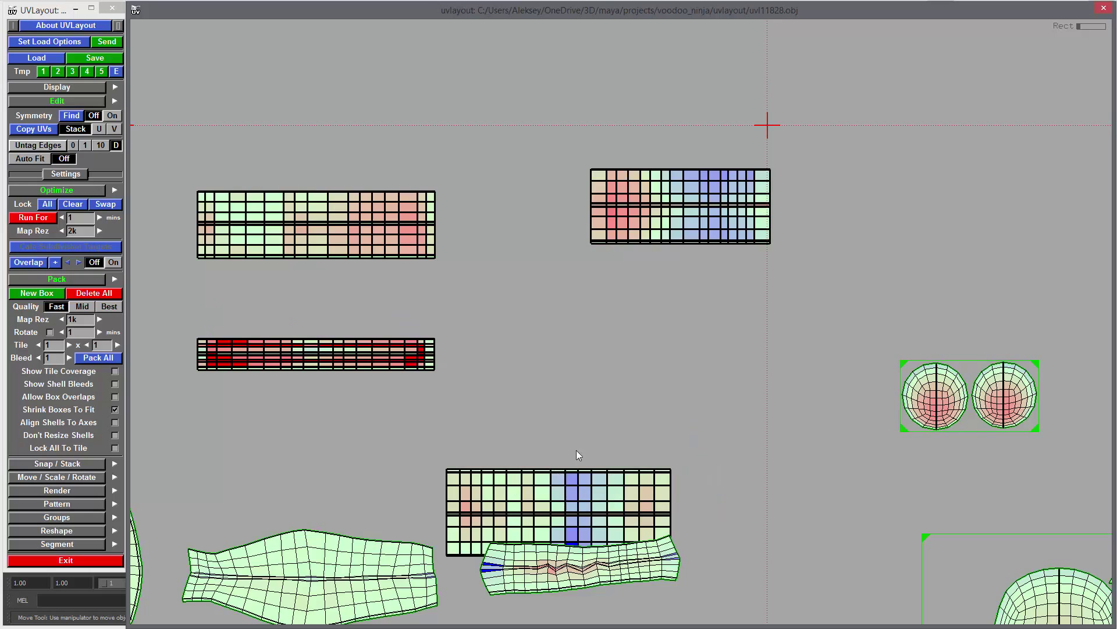
# Straighten the bulging strip, the two strips beside it and the upright strip into rectangular grids.
pyautogui.moveTo(576, 477); pyautogui.dragTo(660, 286, button='middle')
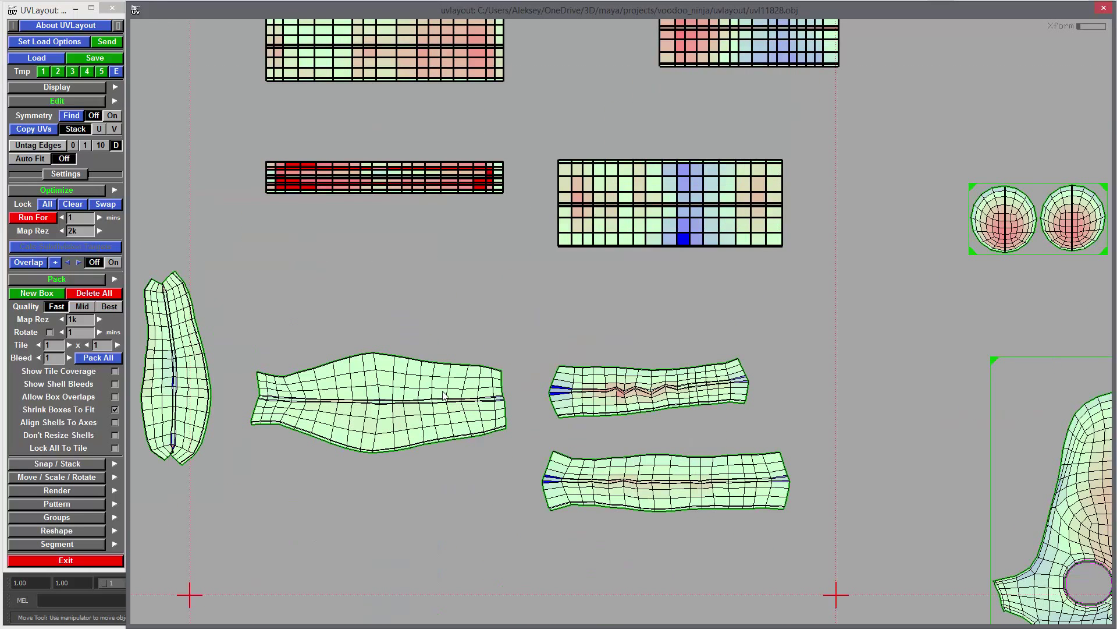
pyautogui.hotkey('shift', 'r')
pyautogui.hotkey('shift', 'r')
pyautogui.hotkey('shift', 'r')
pyautogui.moveTo(242, 380); pyautogui.dragTo(293, 367, button='middle')
pyautogui.hotkey('shift', 'r')
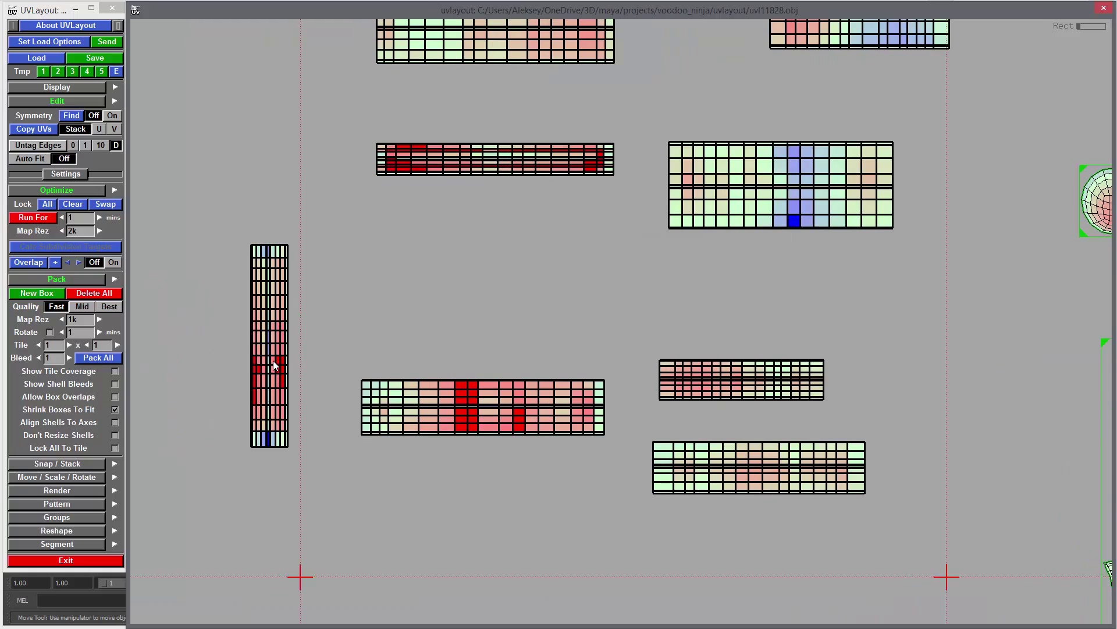
# Rotate the upright straightened strip to horizontal and place it above the formerly bulging strip.
pyautogui.press('6')
pyautogui.press('6')
pyautogui.moveTo(273, 347); pyautogui.dragTo(476, 330, button='middle')
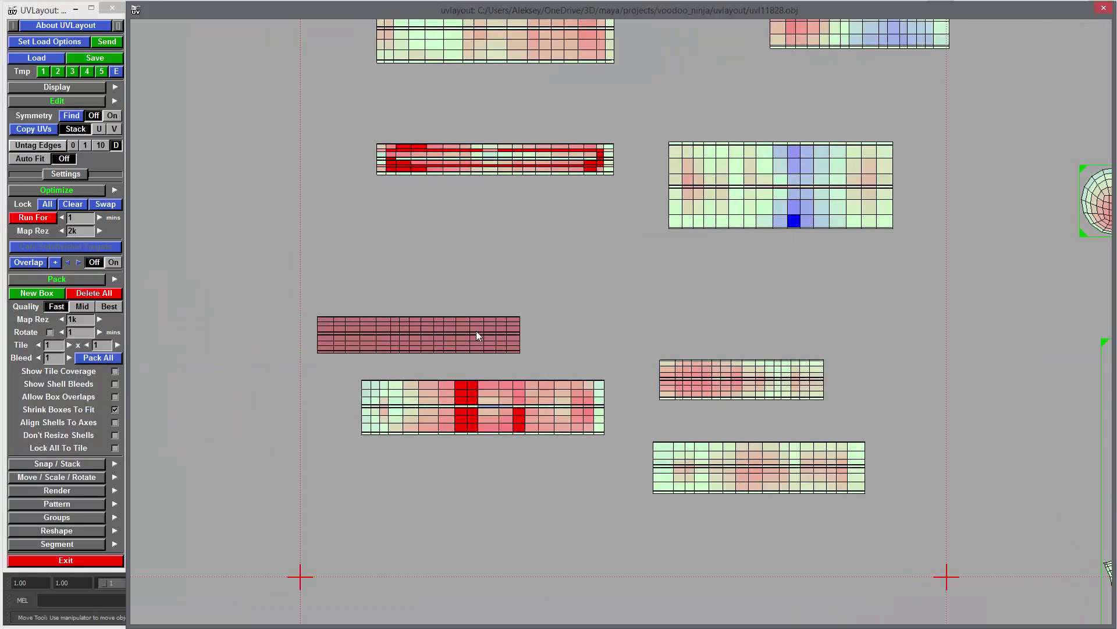
# Flatten the straightened strips, including the very narrow, heavily distorted one, to even out their distortion.
pyautogui.moveTo(496, 392); pyautogui.dragTo(494, 408, button='middle')
pyautogui.press('f')
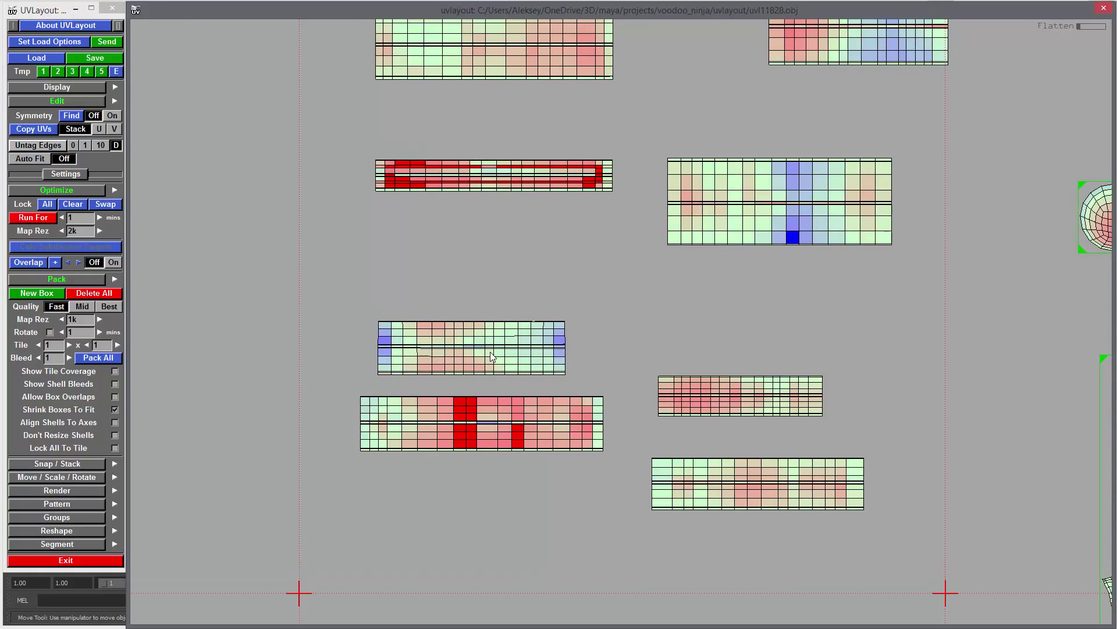
pyautogui.press('f')
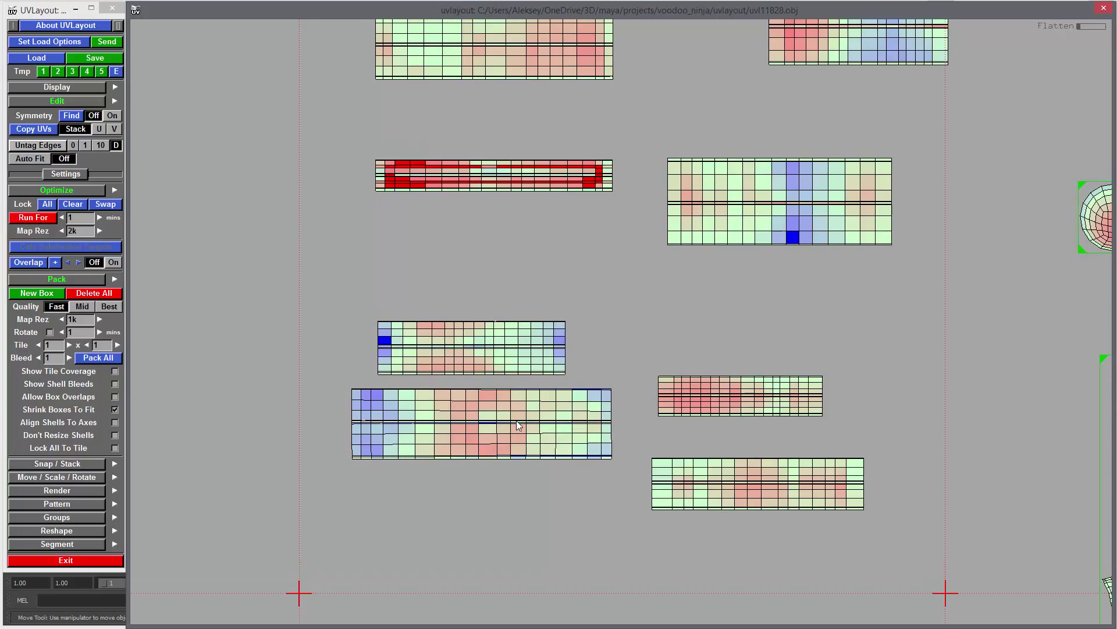
pyautogui.press('f')
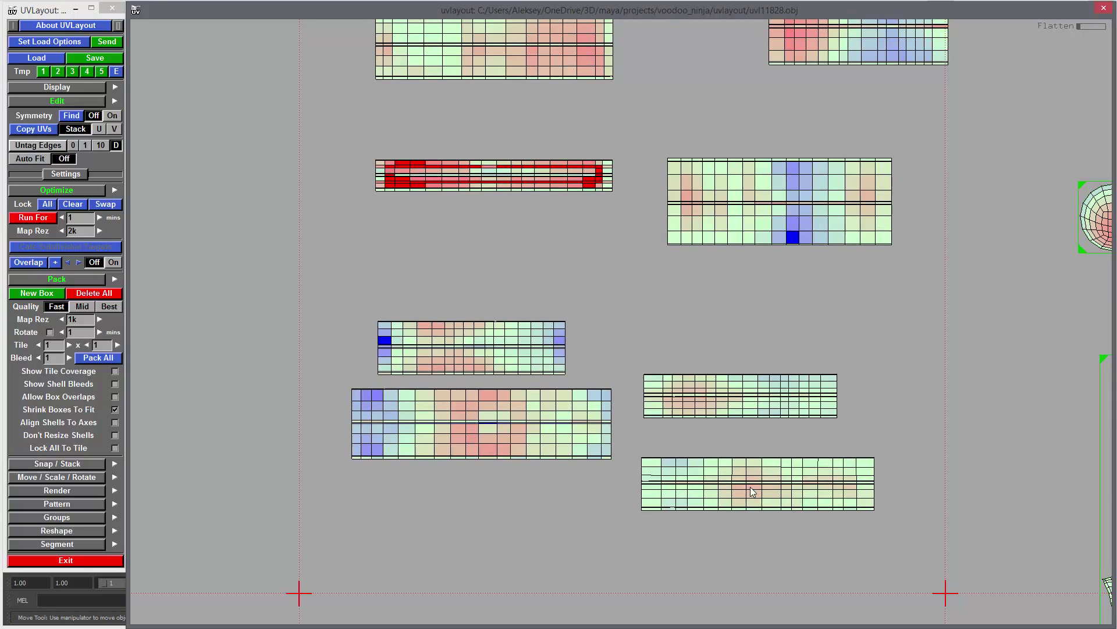
pyautogui.press('f')
pyautogui.press('f')
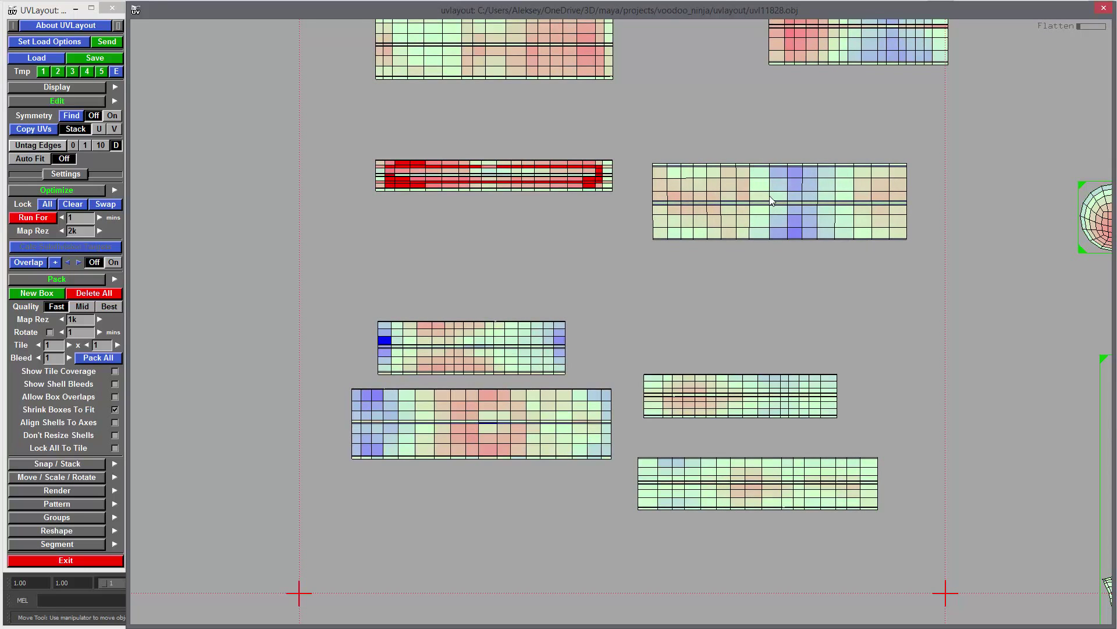
pyautogui.press('f')
pyautogui.hotkey('shift', 'f')
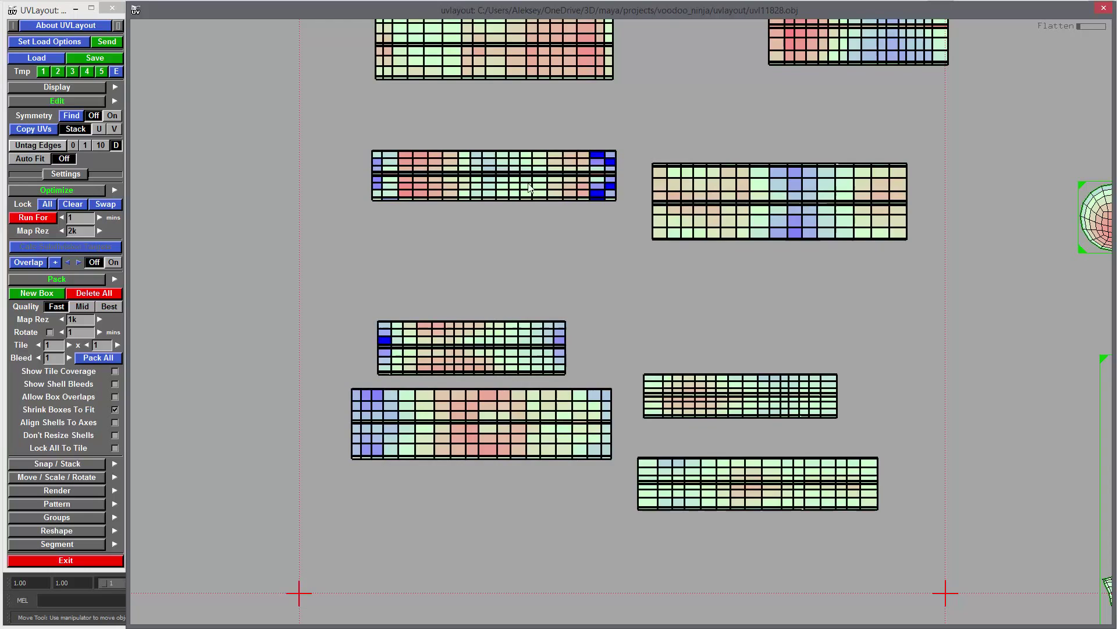
# Gather the narrow strip and the two upper strips into a single column and flatten the two upper ones.
pyautogui.moveTo(549, 207); pyautogui.dragTo(521, 295, button='middle')
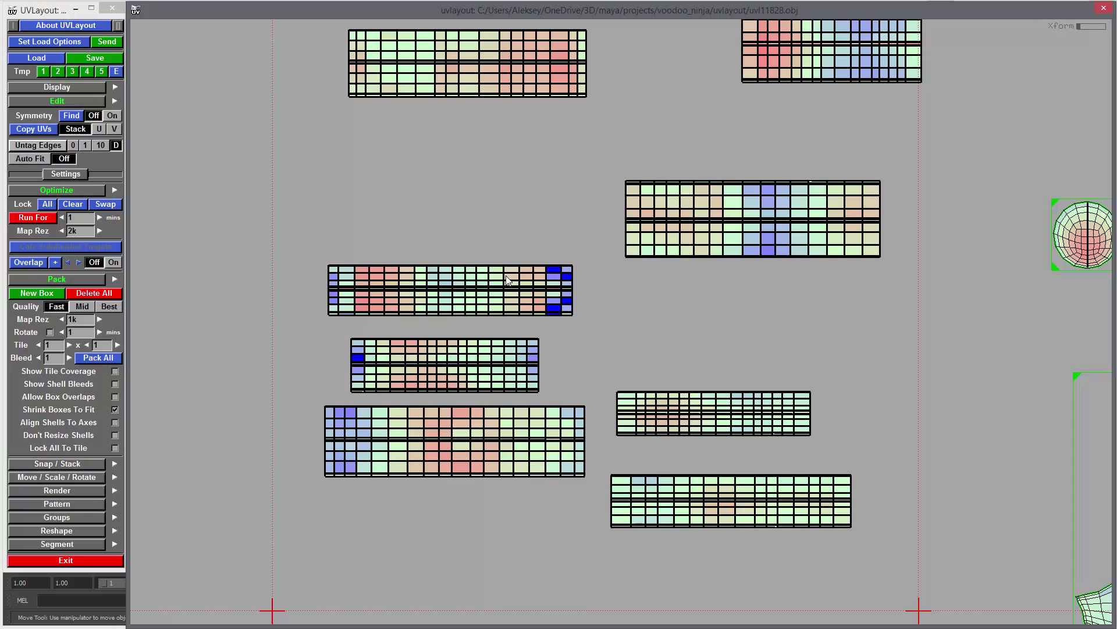
pyautogui.moveTo(520, 81); pyautogui.dragTo(497, 310, button='middle')
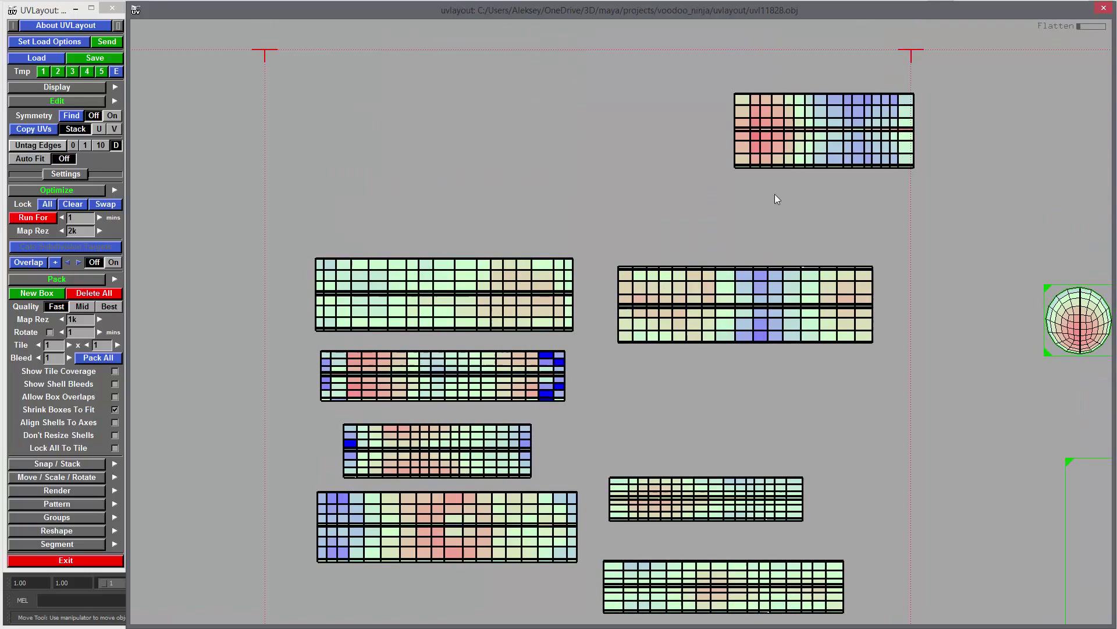
pyautogui.moveTo(773, 154); pyautogui.dragTo(428, 229, button='middle')
pyautogui.hotkey('shift', 'f')
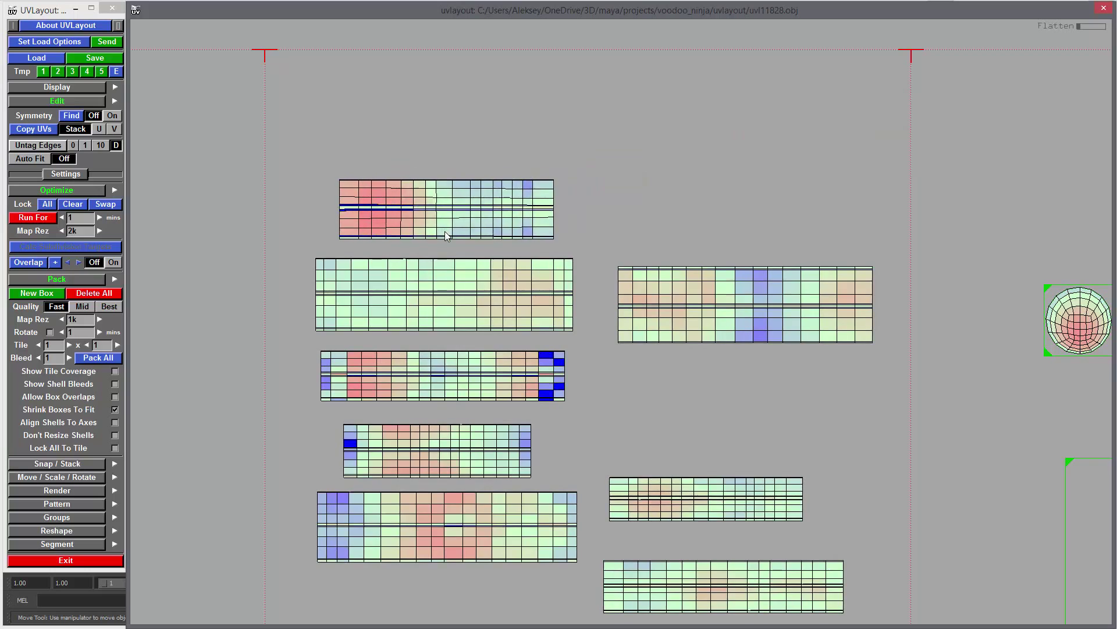
# Stack the three remaining strips on top of the column and close the gaps between its lowest strips.
pyautogui.moveTo(649, 244); pyautogui.dragTo(701, 323, button='right')
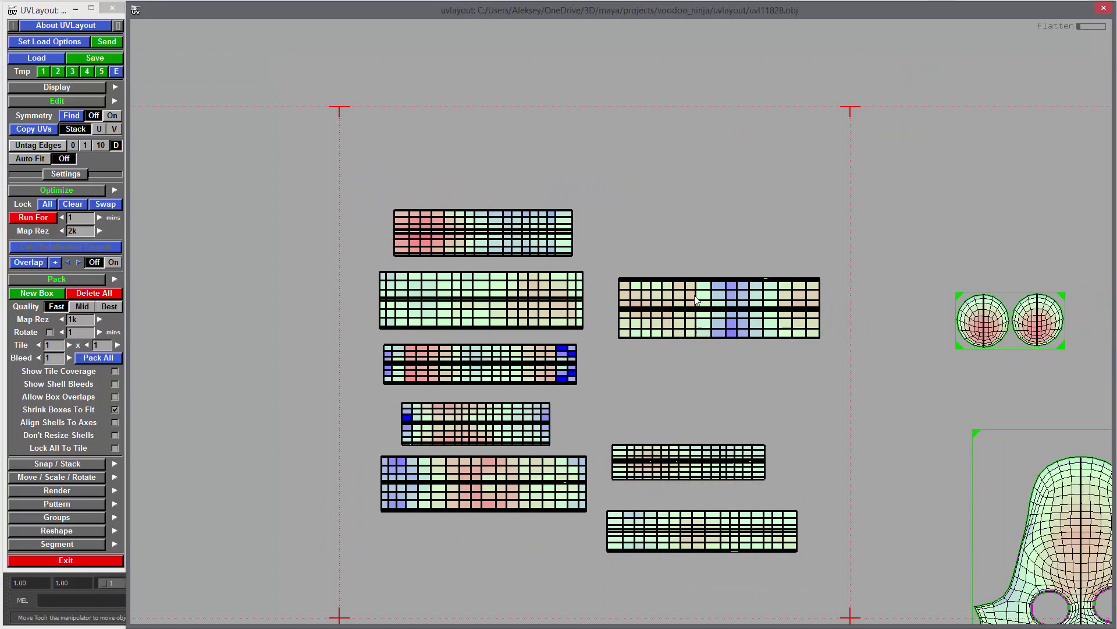
pyautogui.moveTo(701, 323); pyautogui.dragTo(448, 192, button='middle')
pyautogui.moveTo(690, 457); pyautogui.dragTo(473, 123, button='middle')
pyautogui.moveTo(690, 530); pyautogui.dragTo(457, 94, button='middle')
pyautogui.moveTo(464, 145)
pyautogui.mouseDown(button='middle')
pyautogui.moveTo(462, 129)
pyautogui.moveTo(462, 143)
pyautogui.mouseUp(button='middle')
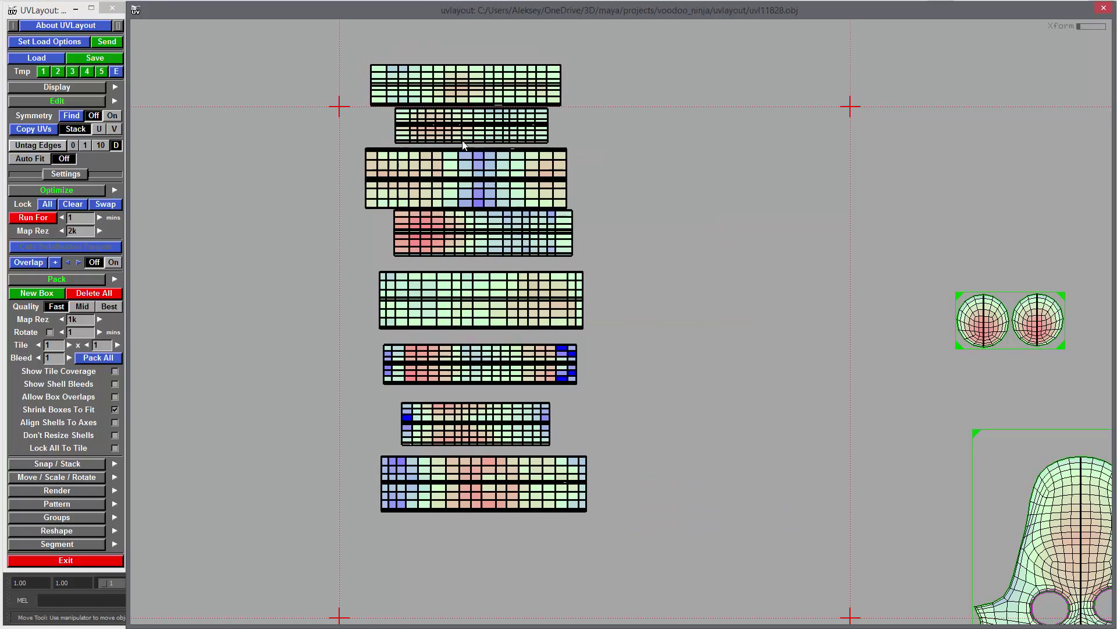
pyautogui.moveTo(496, 477); pyautogui.dragTo(494, 476, button='middle')
pyautogui.moveTo(494, 427); pyautogui.dragTo(497, 412, button='middle')
pyautogui.moveTo(503, 470); pyautogui.dragTo(504, 458, button='middle')
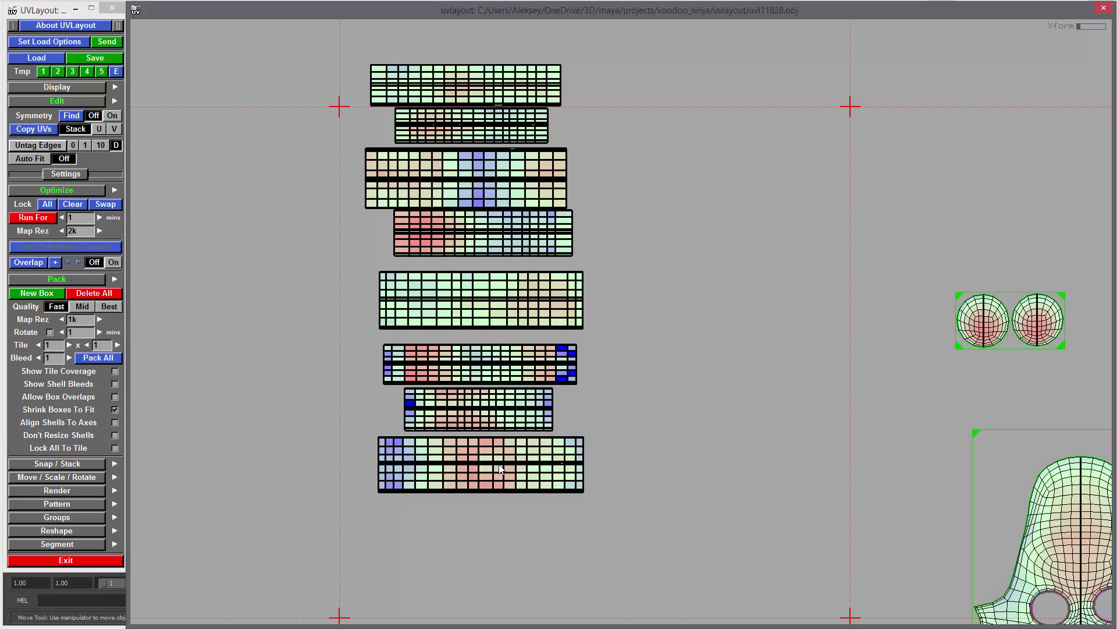
# Flatten the stacked strips of the column again to refine their proportions.
pyautogui.press('f')
pyautogui.press('f')
pyautogui.press('f')
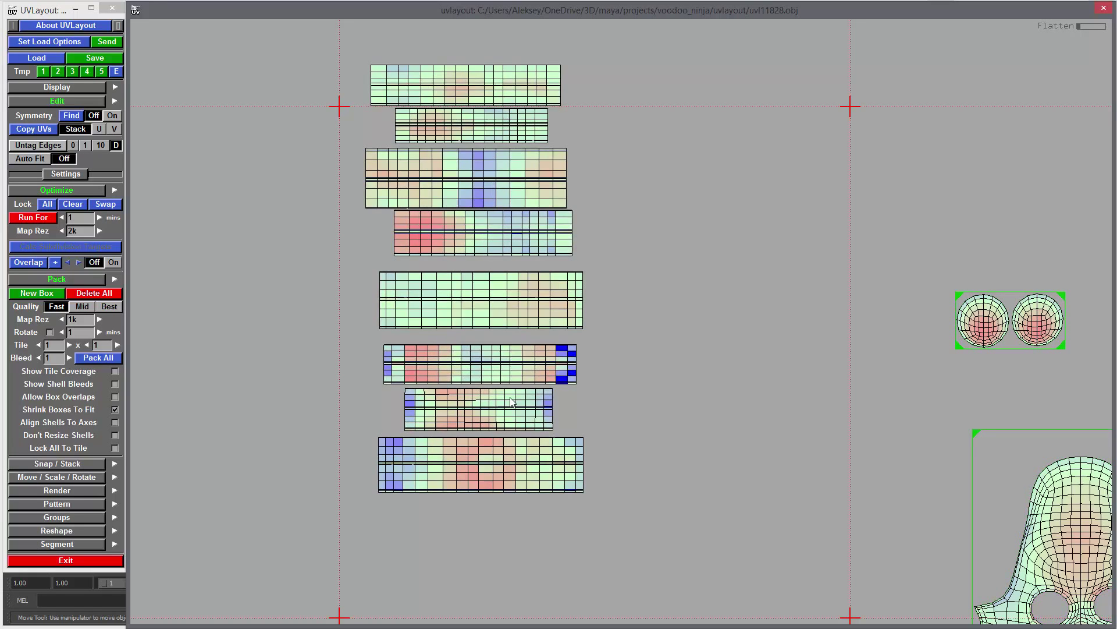
pyautogui.press('f')
pyautogui.press('f')
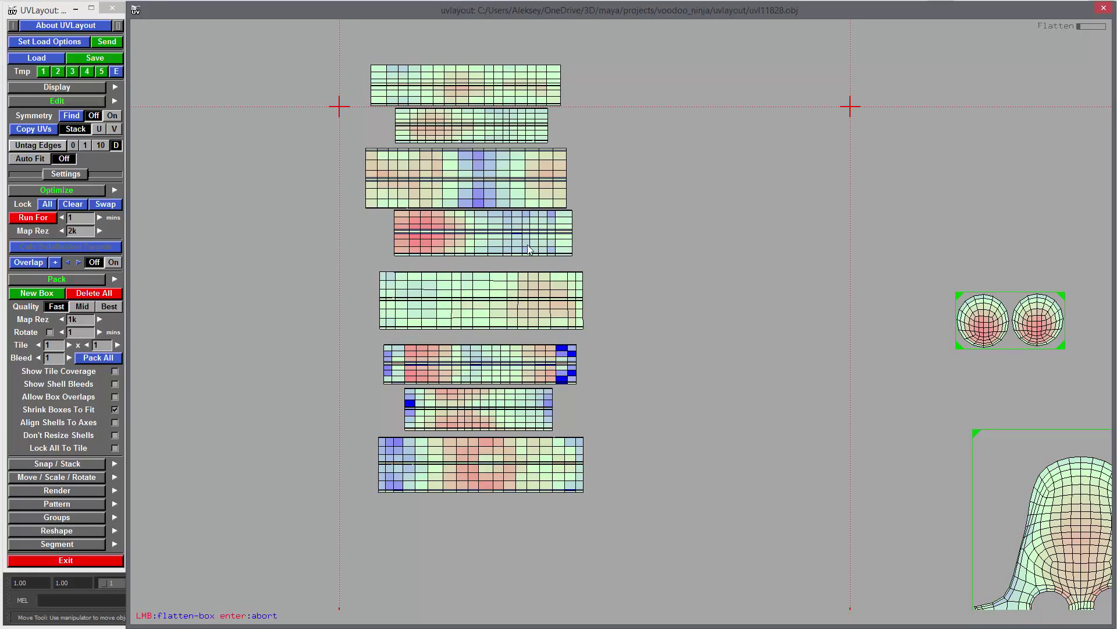
pyautogui.press('f')
pyautogui.press('f')
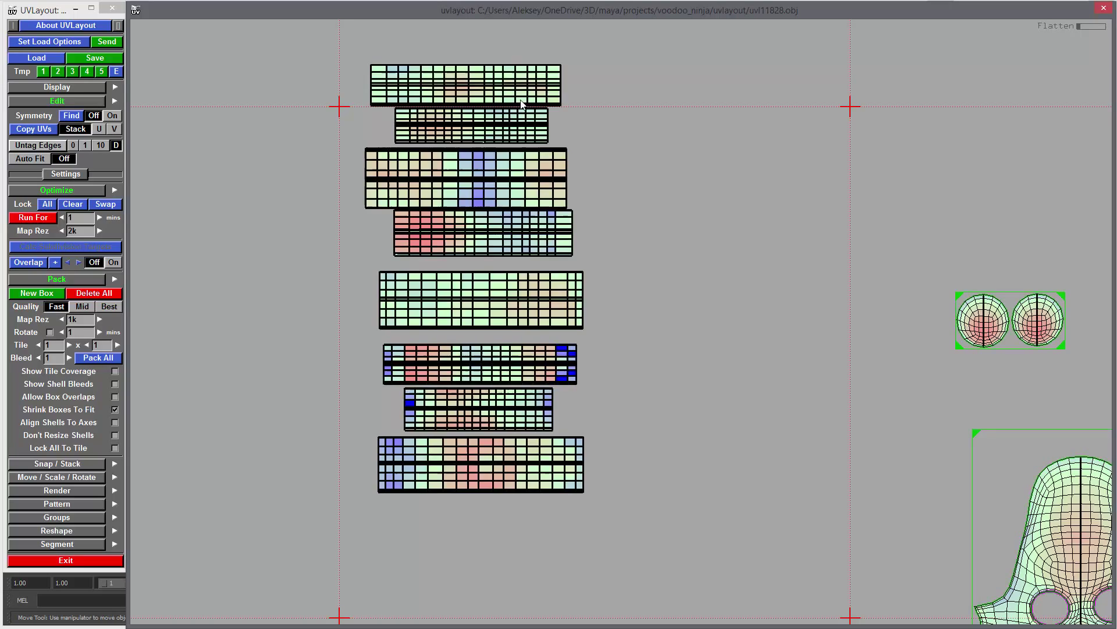
# Enclose the eight stacked strips in a new box and pack it.
pyautogui.moveTo(769, 399); pyautogui.dragTo(452, 361, button='right')
pyautogui.moveTo(715, 353); pyautogui.dragTo(819, 294, button='middle')
pyautogui.moveTo(652, 330); pyautogui.dragTo(580, 265, button='right')
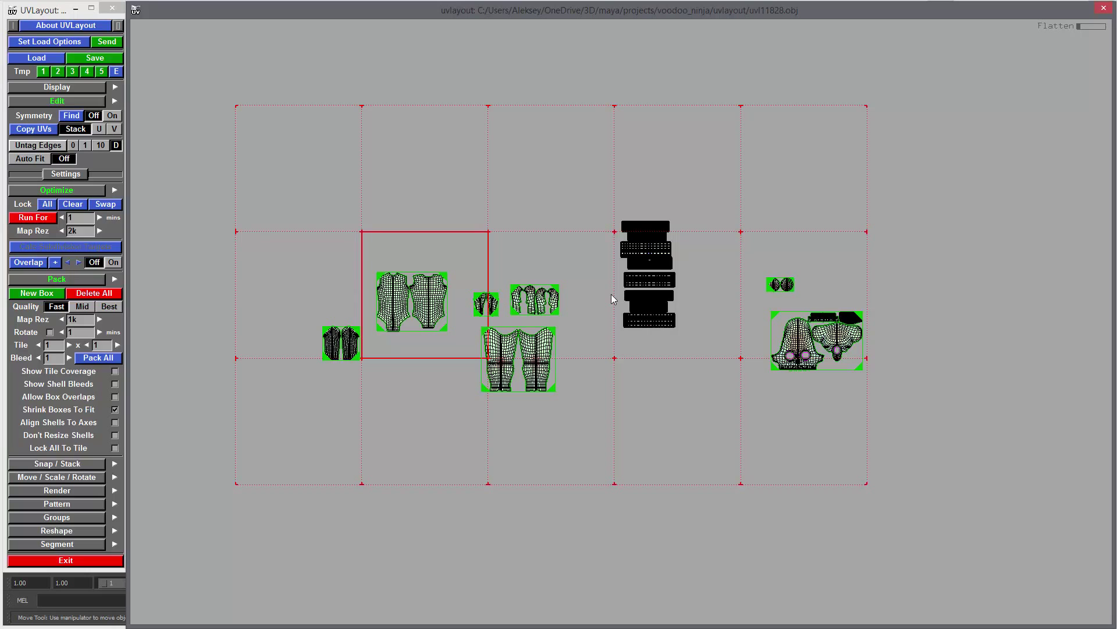
pyautogui.moveTo(606, 291); pyautogui.dragTo(510, 371, button='middle')
pyautogui.moveTo(510, 372); pyautogui.dragTo(556, 313, button='right')
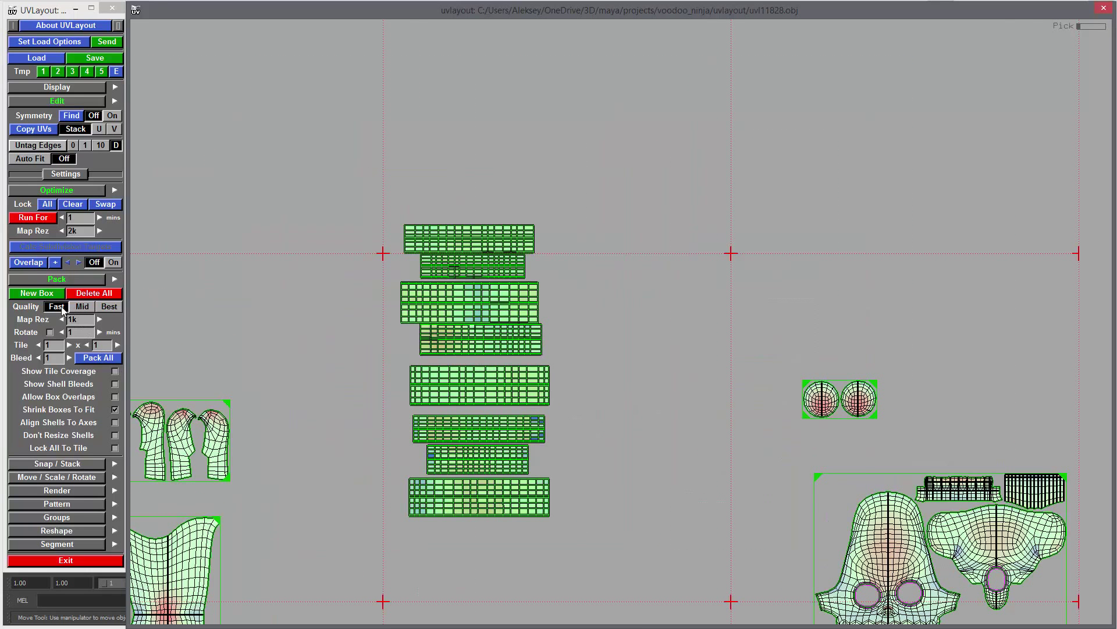
pyautogui.click(45, 294)
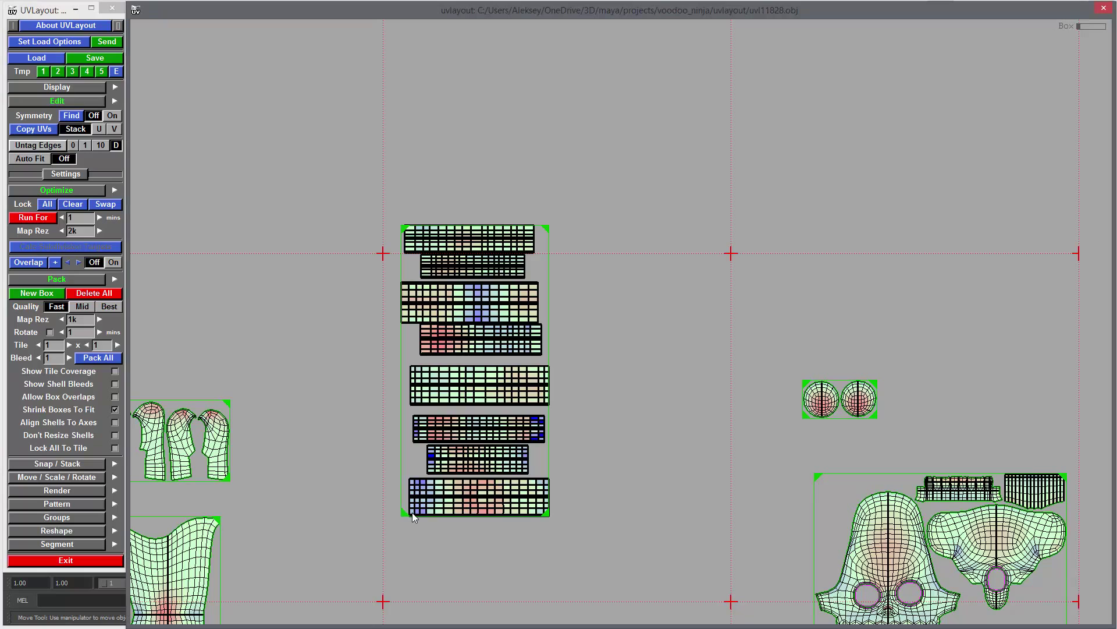
pyautogui.press('p')
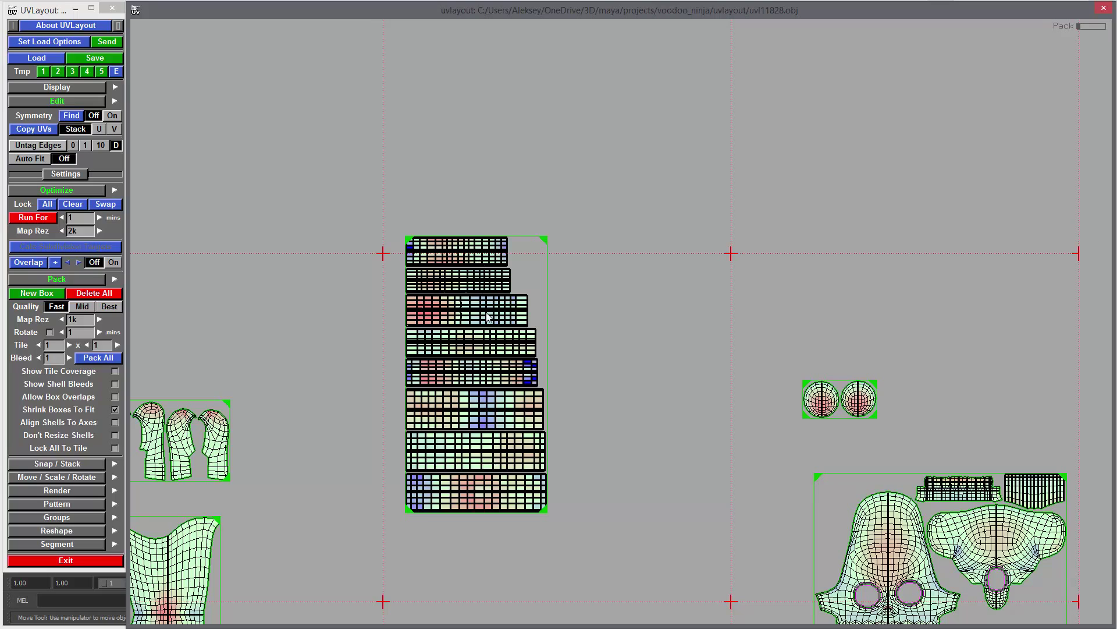
# Rotate the strip box a quarter turn so the strips stand upright and pack it again.
pyautogui.press('r')
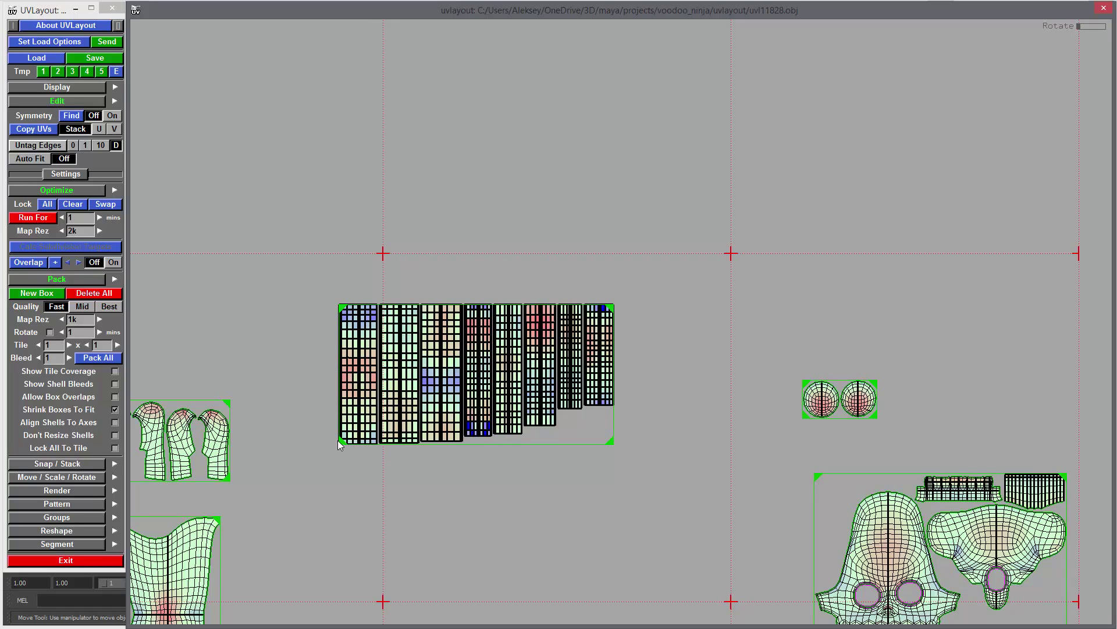
pyautogui.press('p')
pyautogui.moveTo(343, 435)
pyautogui.mouseDown()
pyautogui.moveTo(323, 436)
pyautogui.moveTo(338, 423)
pyautogui.mouseUp()
pyautogui.moveTo(732, 467); pyautogui.dragTo(584, 428, button='right')
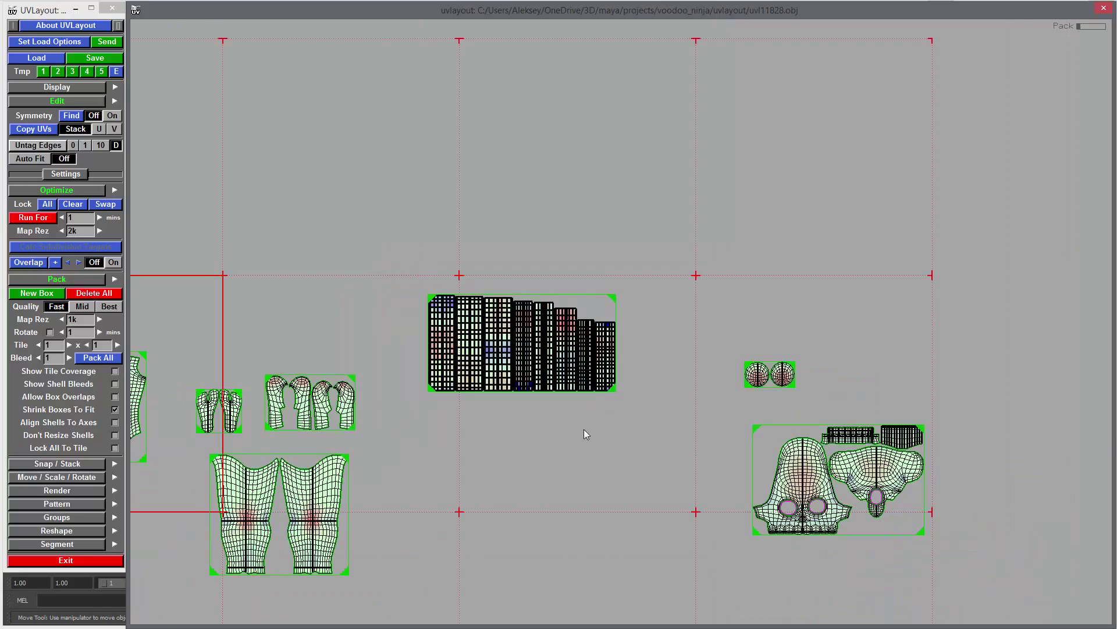
# Set the packing quality to Best and the map resolution to 2k.
pyautogui.moveTo(584, 428); pyautogui.dragTo(803, 398, button='middle')
pyautogui.moveTo(803, 398); pyautogui.dragTo(556, 391, button='right')
pyautogui.scroll(3, 356, 376)
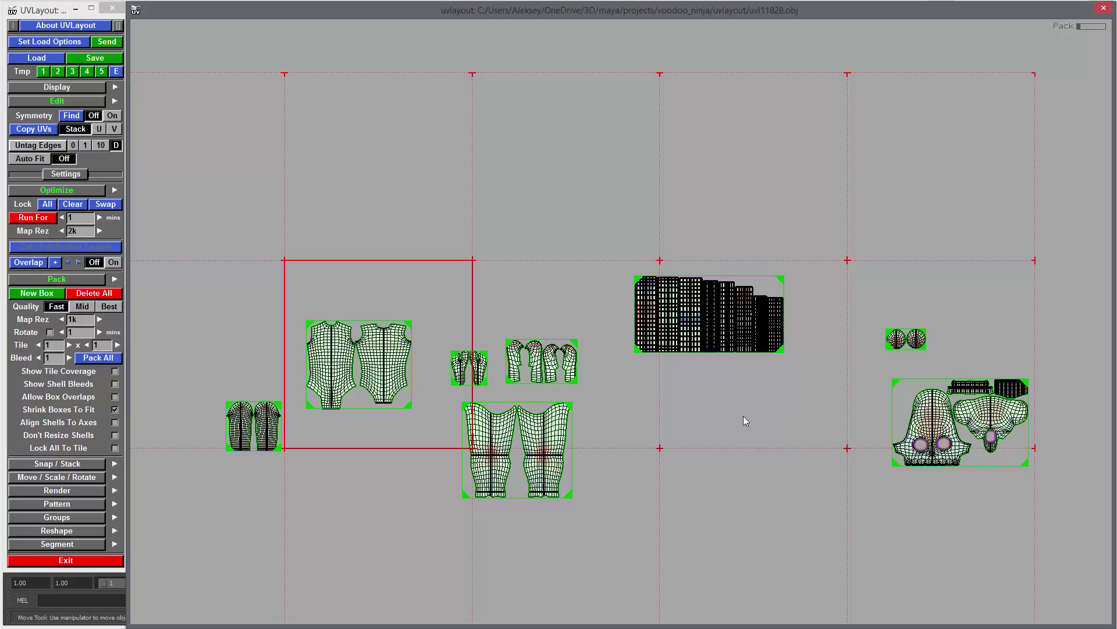
pyautogui.scroll(-1, 733, 414)
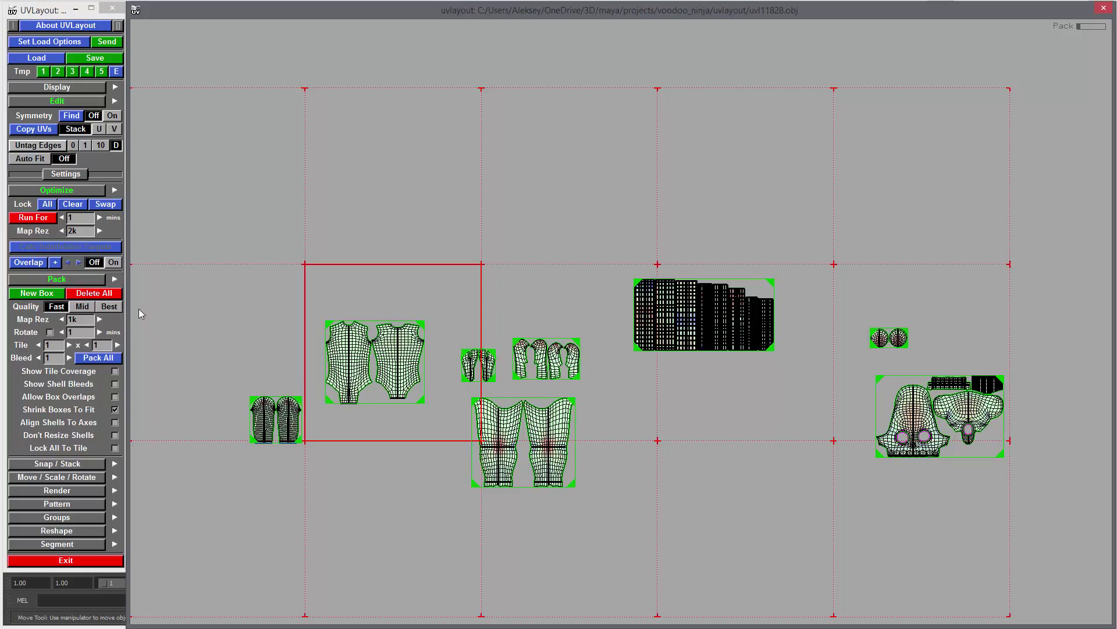
pyautogui.click(103, 308)
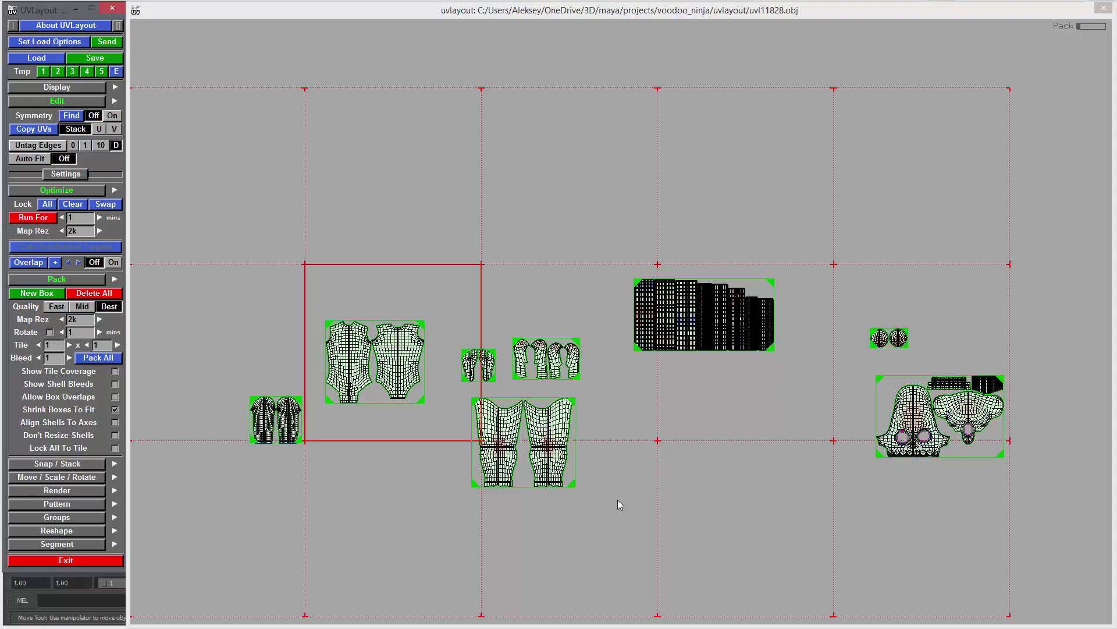
# Pack all the boxes into a 3 x 1 tile layout.
pyautogui.moveTo(56, 347); pyautogui.dragTo(43, 347)
pyautogui.moveTo(53, 342); pyautogui.dragTo(33, 342)
pyautogui.write('3')
pyautogui.click(108, 344)
pyautogui.click(92, 357)
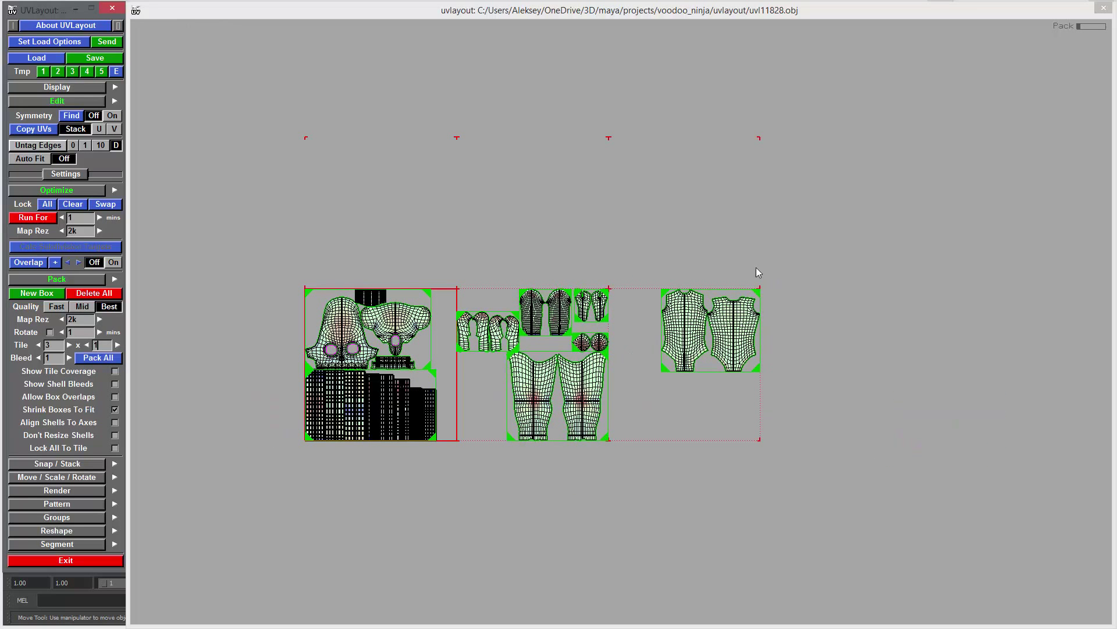
# Set the tile layout to 4 x 1, repack all the boxes and inspect their distribution across the tiles.
pyautogui.moveTo(624, 348); pyautogui.dragTo(685, 324, button='right')
pyautogui.moveTo(685, 324); pyautogui.dragTo(750, 306, button='middle')
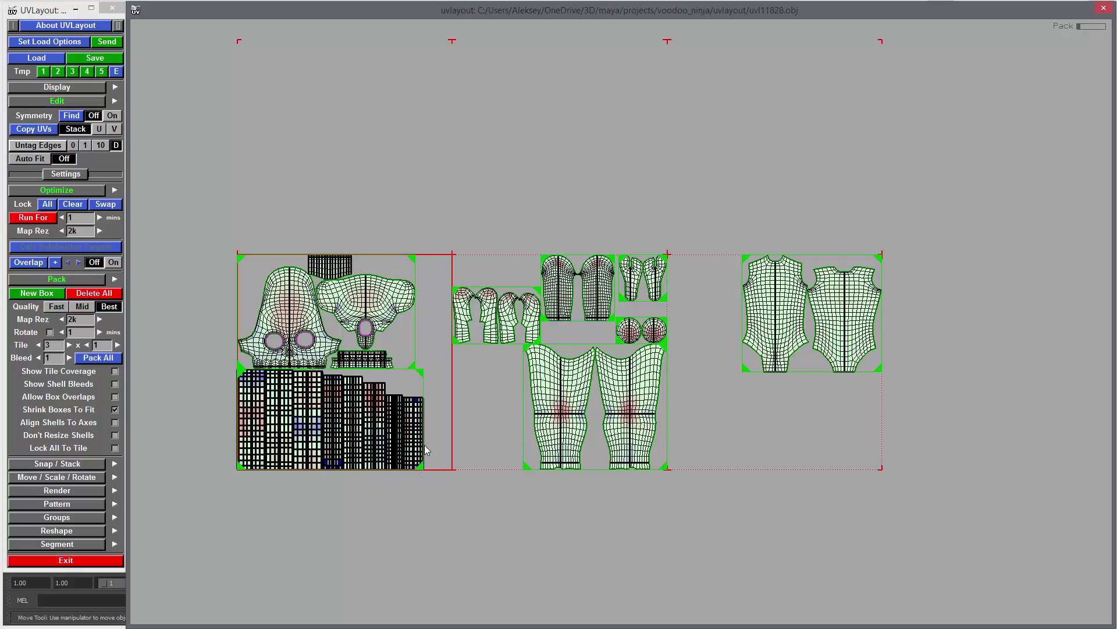
pyautogui.click(53, 346)
pyautogui.write('4')
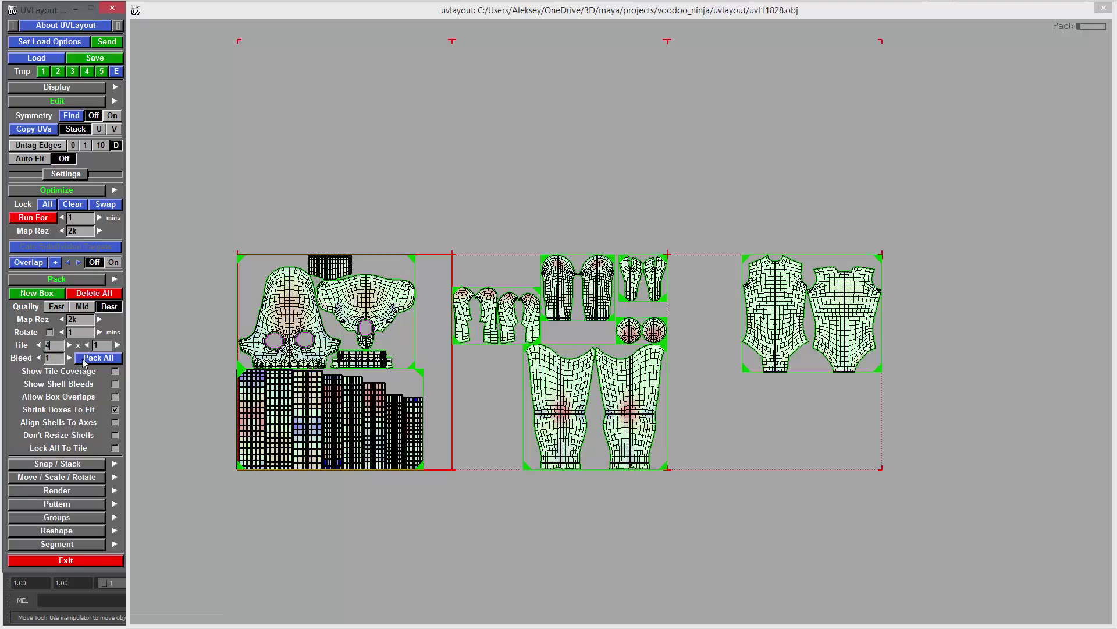
pyautogui.click(90, 357)
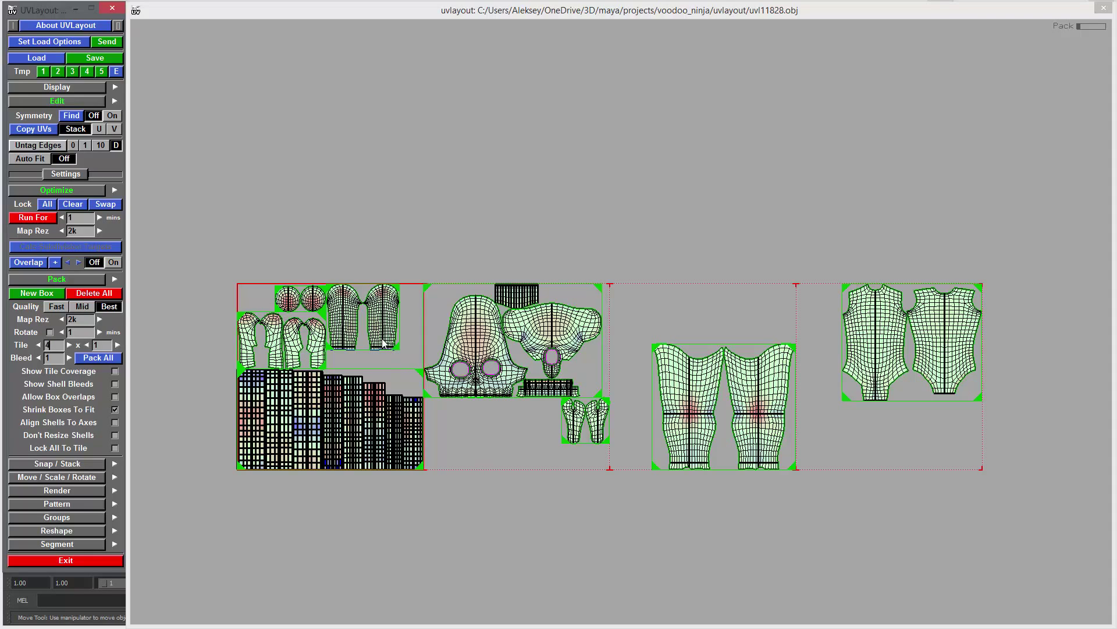
pyautogui.moveTo(473, 408); pyautogui.dragTo(669, 442, button='right')
pyautogui.moveTo(587, 442); pyautogui.dragTo(578, 440, button='right')
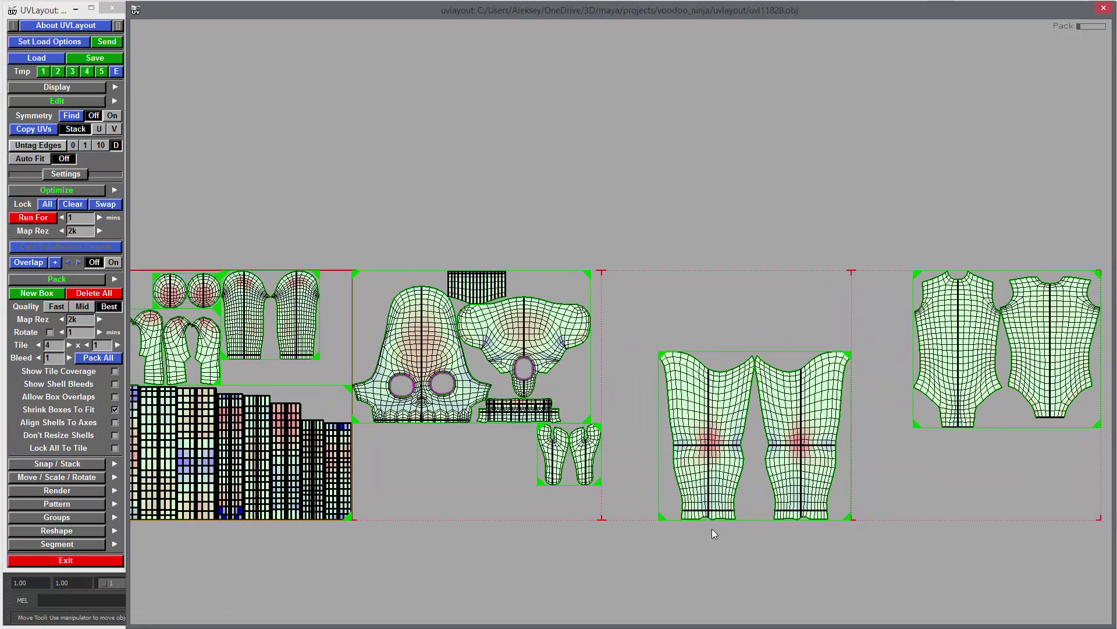
pyautogui.moveTo(858, 494); pyautogui.dragTo(760, 490, button='middle')
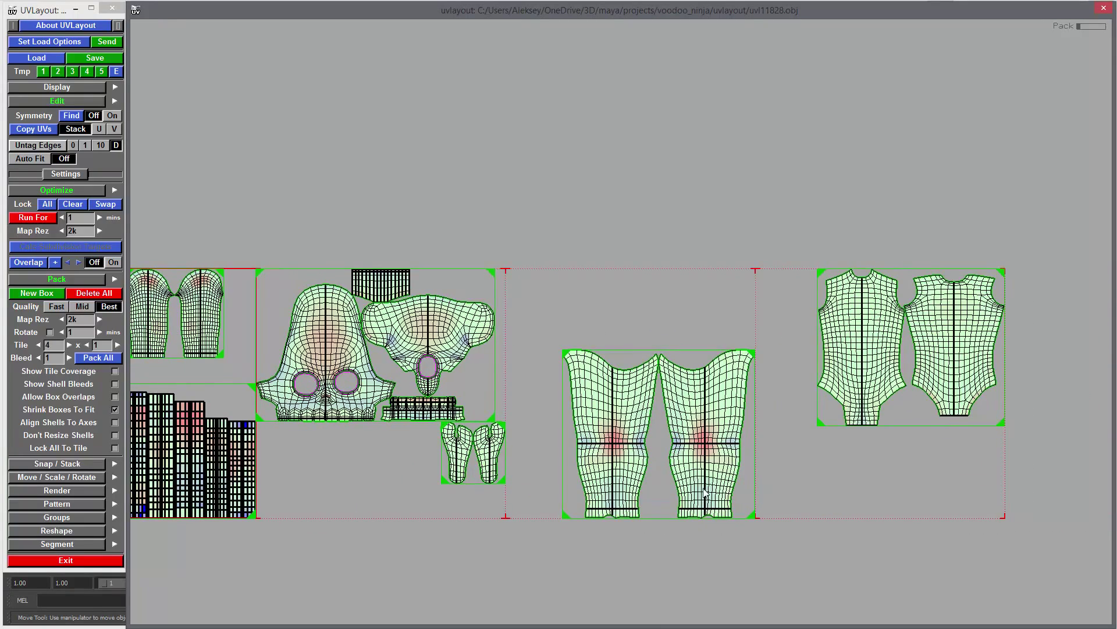
# Move the leg box out above the tiles and place the torso box in the upper left corner of the third tile.
pyautogui.moveTo(562, 513); pyautogui.dragTo(585, 467)
pyautogui.moveTo(566, 516); pyautogui.dragTo(773, 345, button='middle')
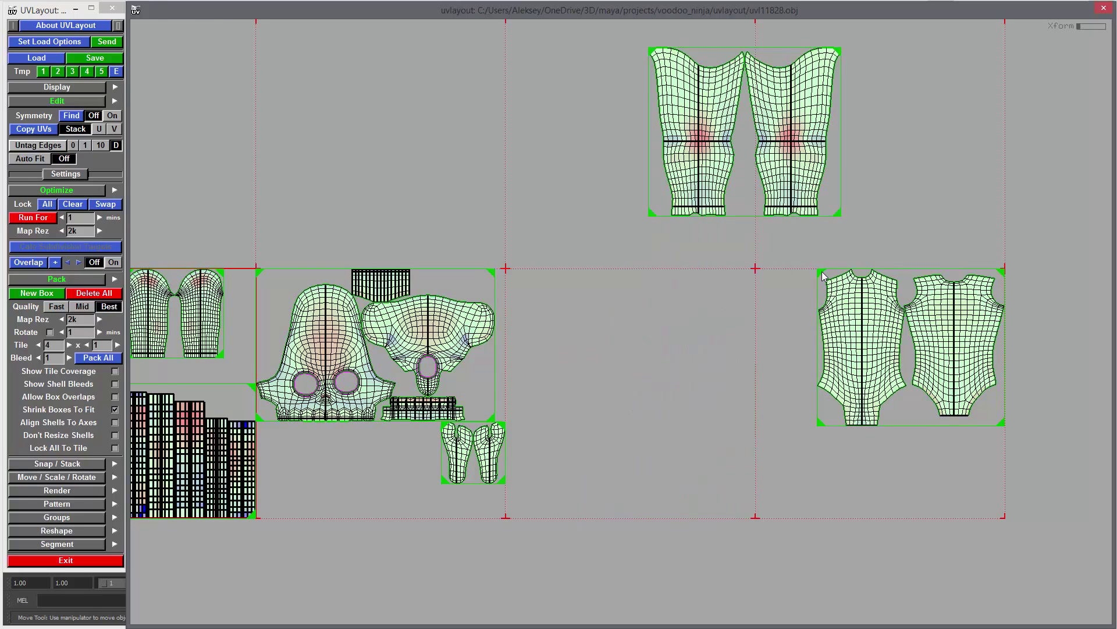
pyautogui.moveTo(780, 280); pyautogui.dragTo(509, 273, button='middle')
pyautogui.moveTo(660, 458); pyautogui.dragTo(798, 440, button='middle')
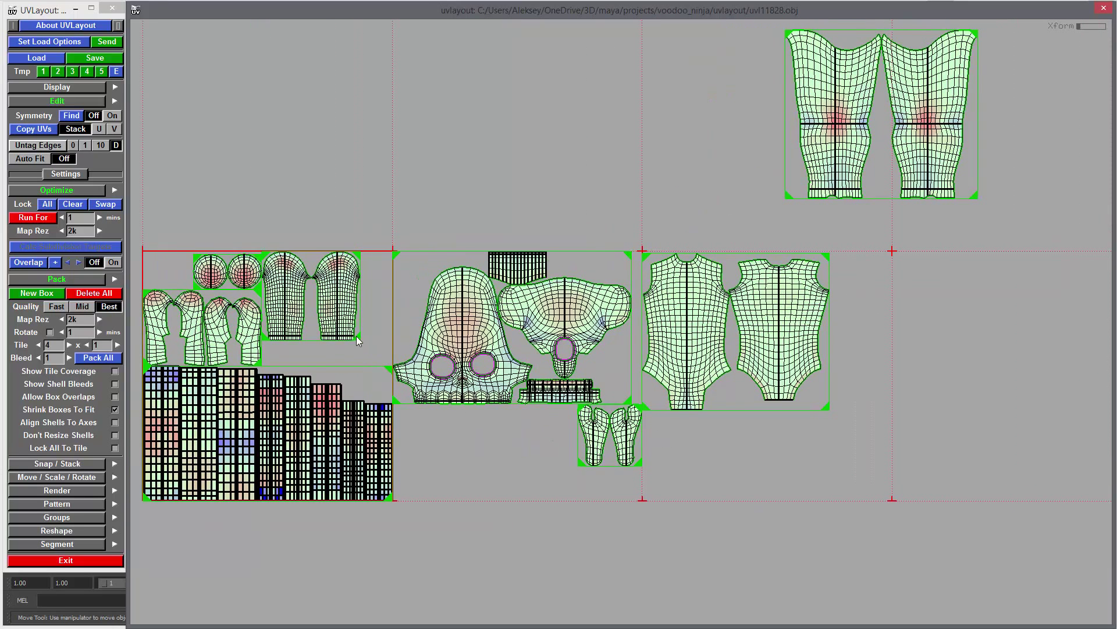
# Place the arm box beneath the torso box in the third tile and the leg box at the top of the fourth tile.
pyautogui.moveTo(357, 339); pyautogui.dragTo(738, 498, button='middle')
pyautogui.moveTo(869, 434); pyautogui.dragTo(744, 465, button='middle')
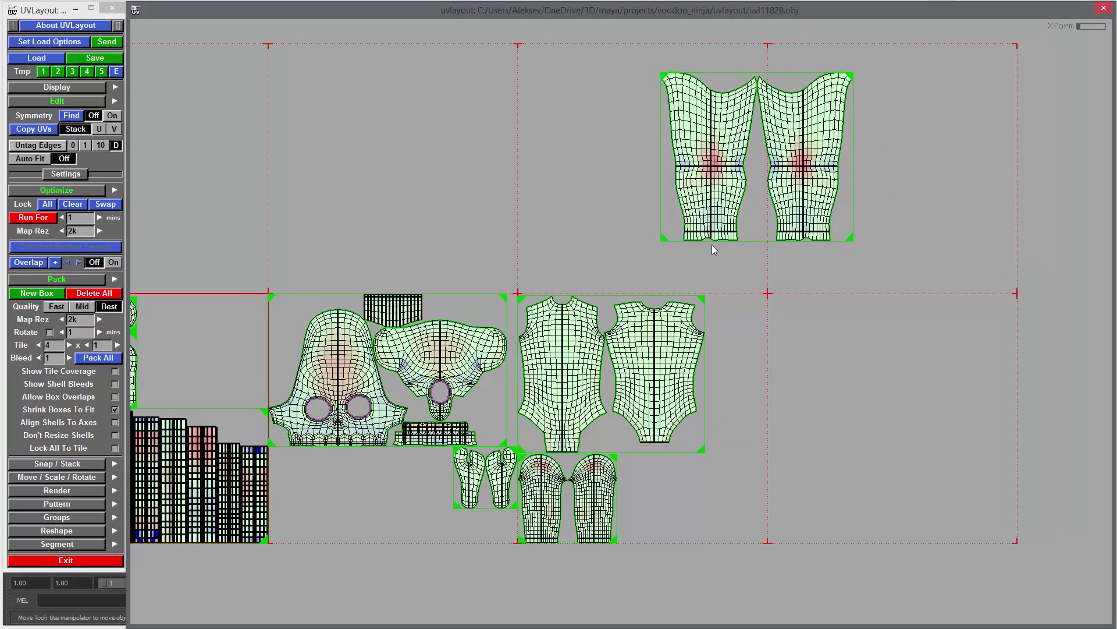
pyautogui.moveTo(662, 239); pyautogui.dragTo(770, 462, button='middle')
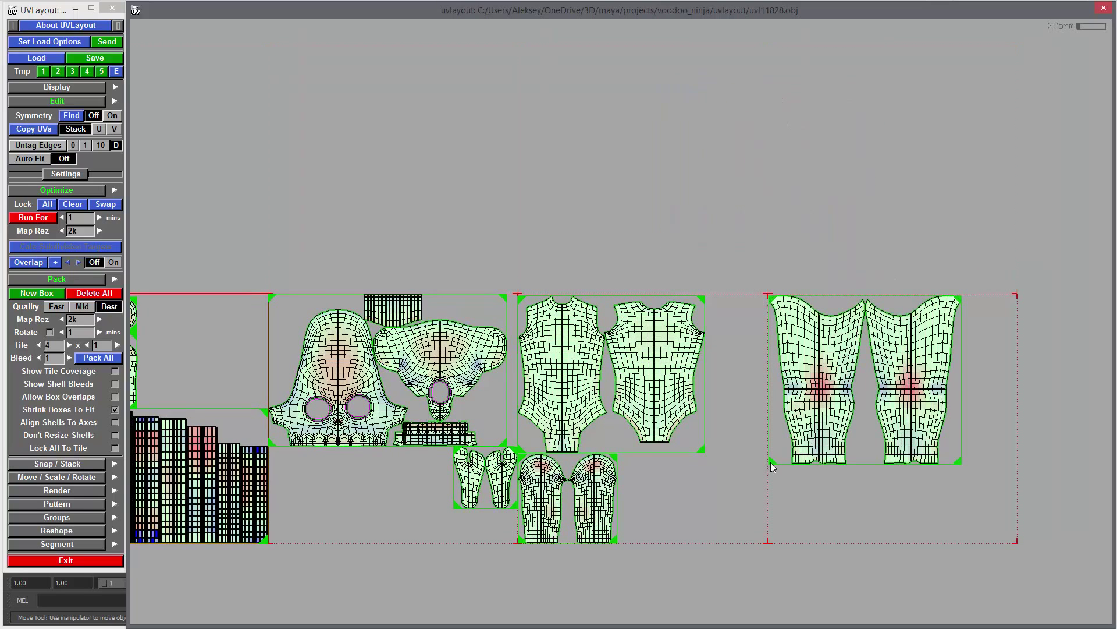
pyautogui.press(']')
# Move the foot-top box and the small sole box side by side beneath the leg box in the fourth tile.
pyautogui.moveTo(501, 233); pyautogui.dragTo(620, 205, button='middle')
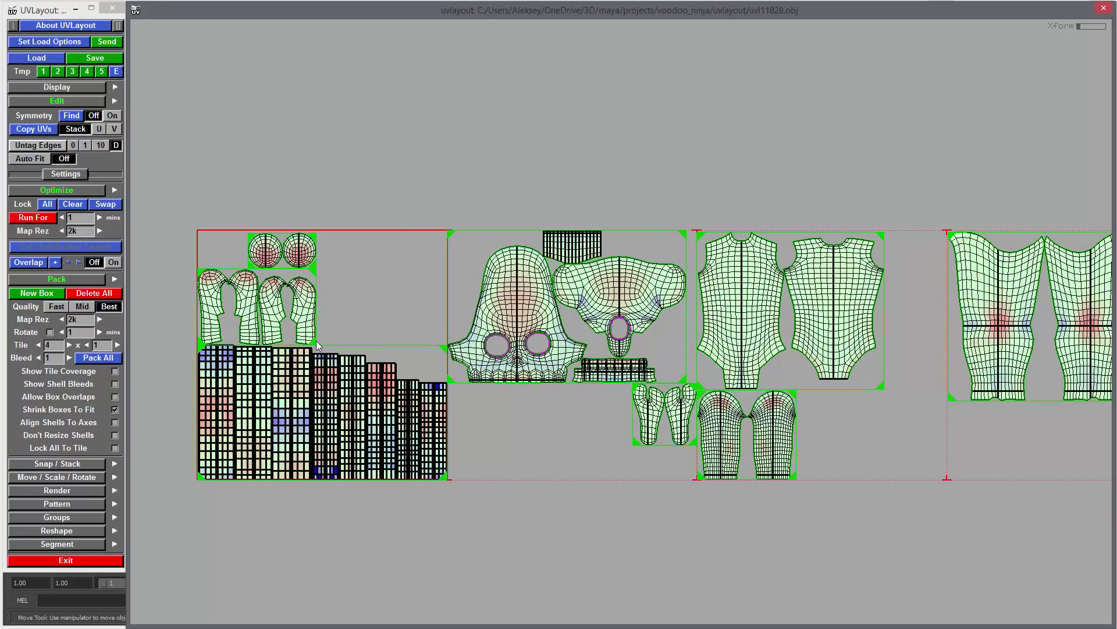
pyautogui.moveTo(312, 342); pyautogui.dragTo(1036, 495, button='middle')
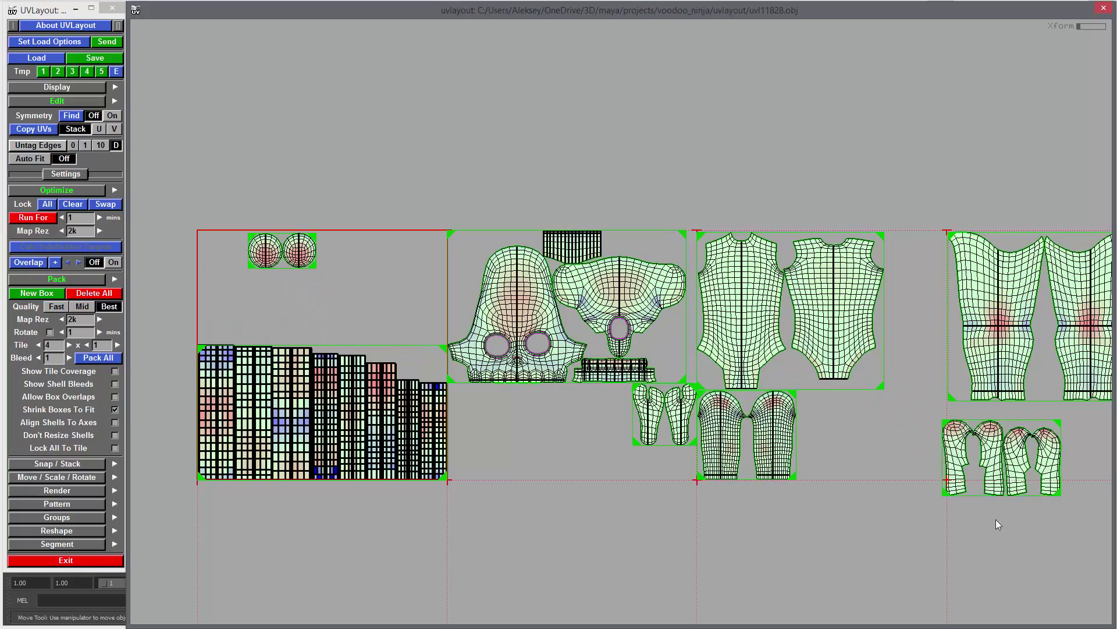
pyautogui.moveTo(949, 517); pyautogui.dragTo(626, 472, button='middle')
pyautogui.moveTo(455, 480); pyautogui.dragTo(648, 476, button='middle')
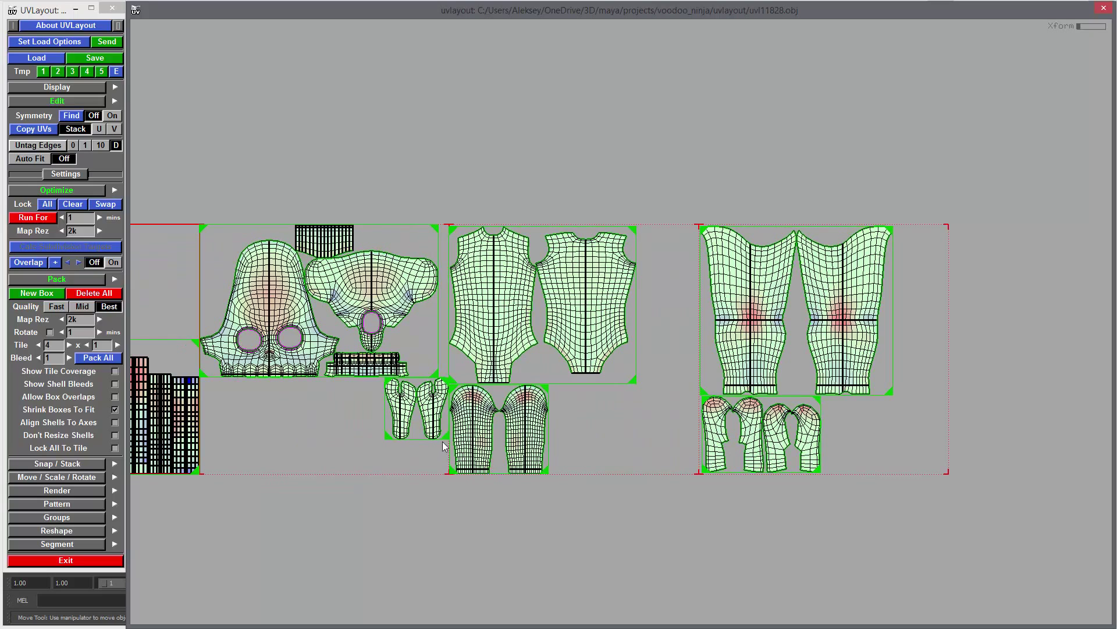
pyautogui.moveTo(448, 443)
pyautogui.mouseDown(button='middle')
pyautogui.moveTo(893, 462)
pyautogui.moveTo(882, 457)
pyautogui.mouseUp(button='middle')
pyautogui.moveTo(528, 448); pyautogui.dragTo(619, 461, button='middle')
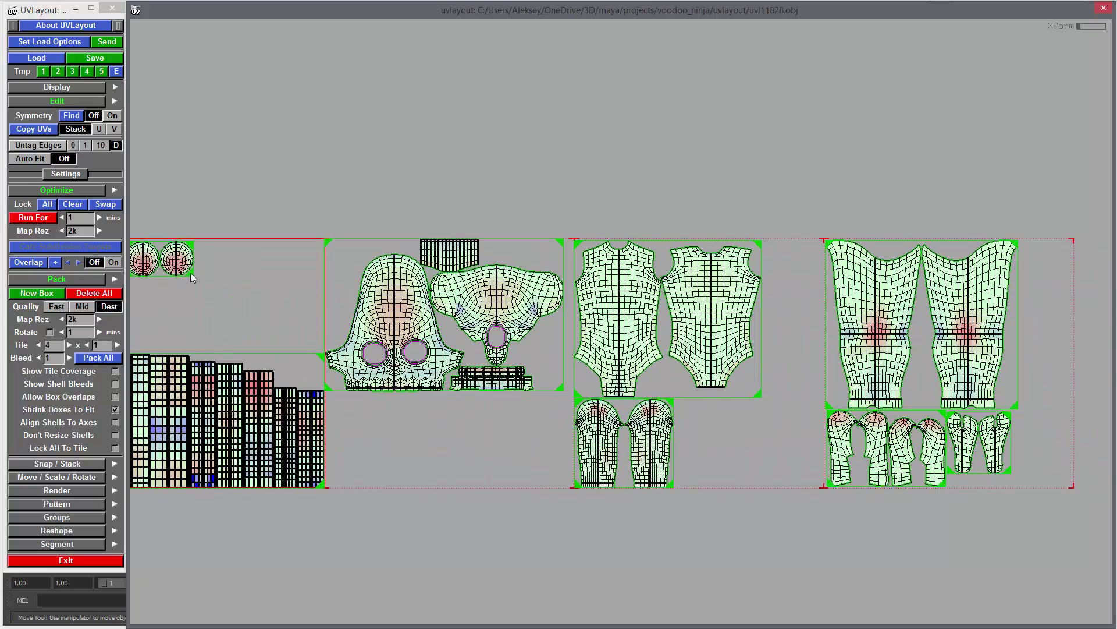
# Place the box with the two round eye shells beneath the head shells in the second tile.
pyautogui.moveTo(192, 276); pyautogui.dragTo(392, 424, button='middle')
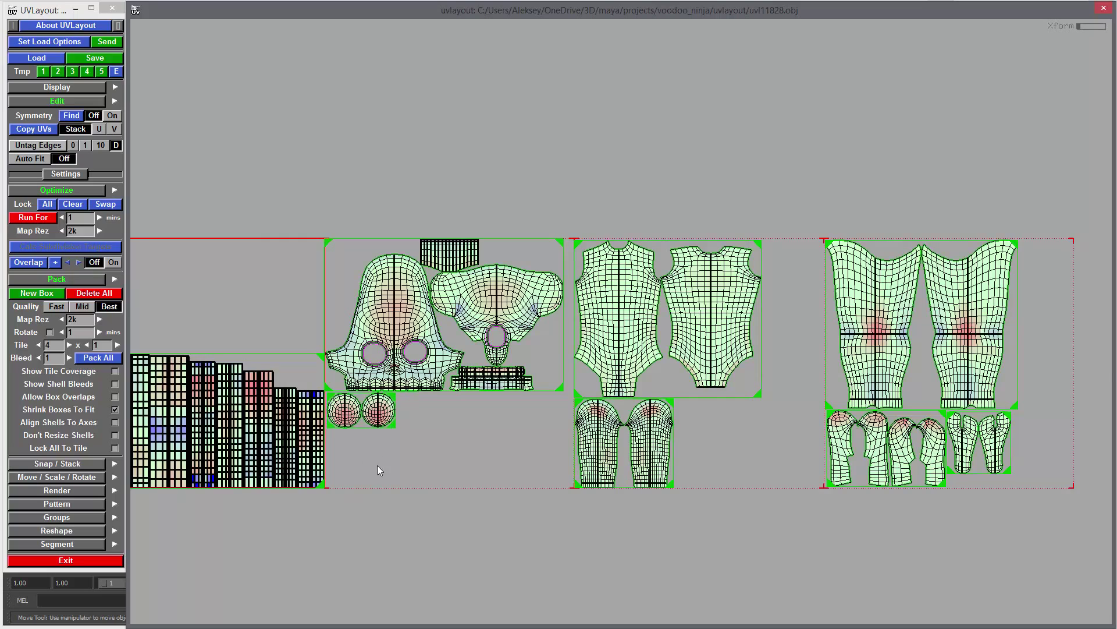
pyautogui.moveTo(377, 469); pyautogui.dragTo(502, 400, button='middle')
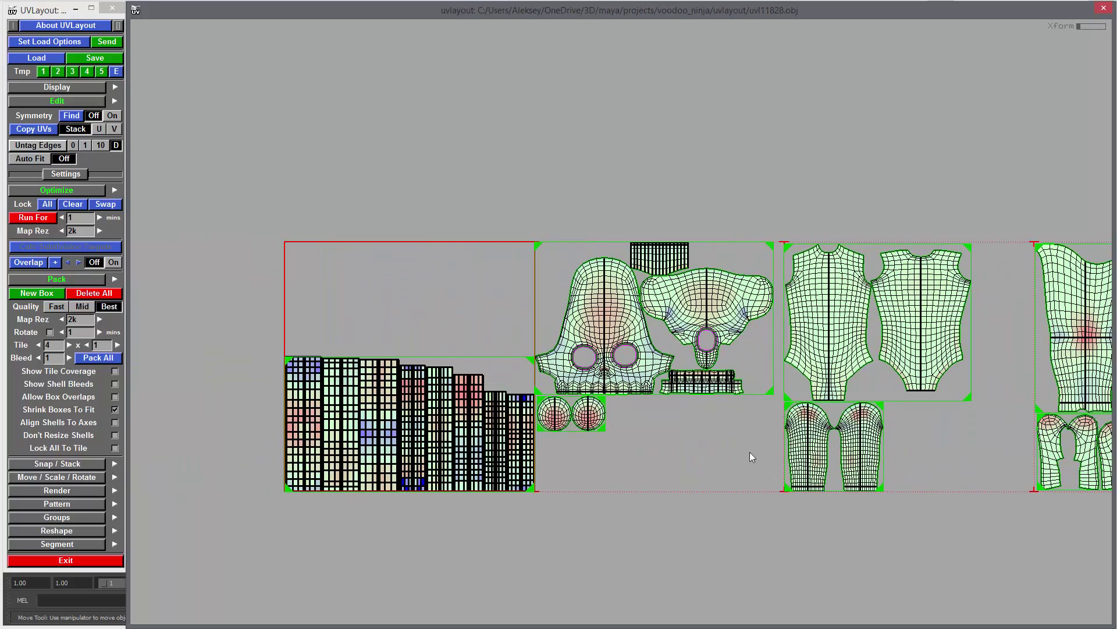
pyautogui.moveTo(750, 451); pyautogui.dragTo(466, 439, button='right')
pyautogui.moveTo(826, 415); pyautogui.dragTo(753, 427, button='middle')
pyautogui.moveTo(423, 407); pyautogui.dragTo(198, 271, button='right')
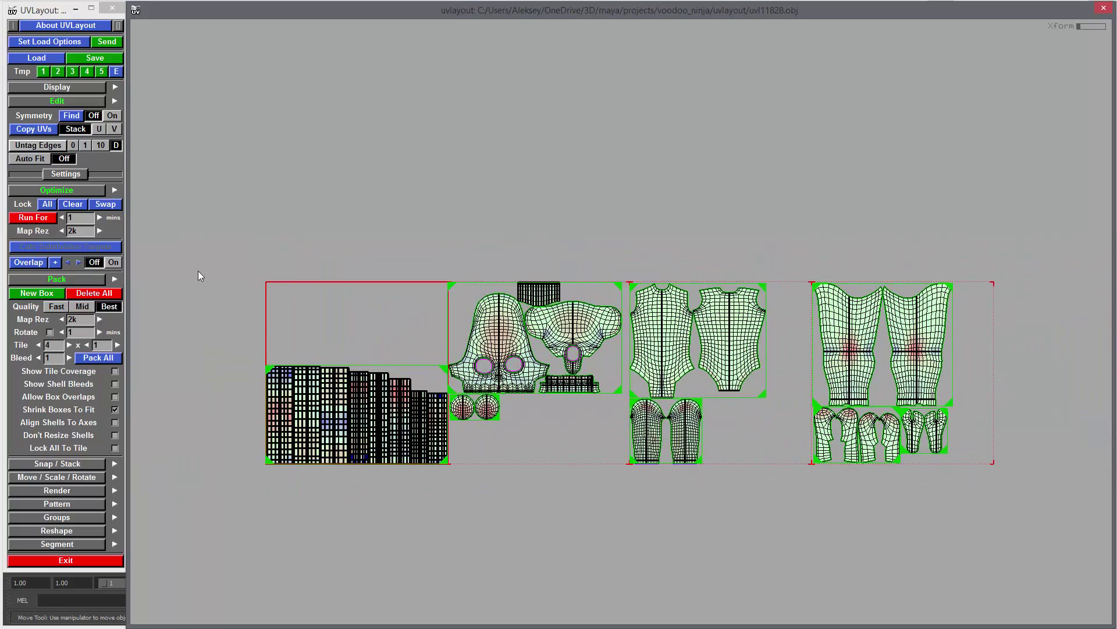
# Send the arranged UVs back to Maya and open the UV Texture Editor there.
pyautogui.click(115, 44)
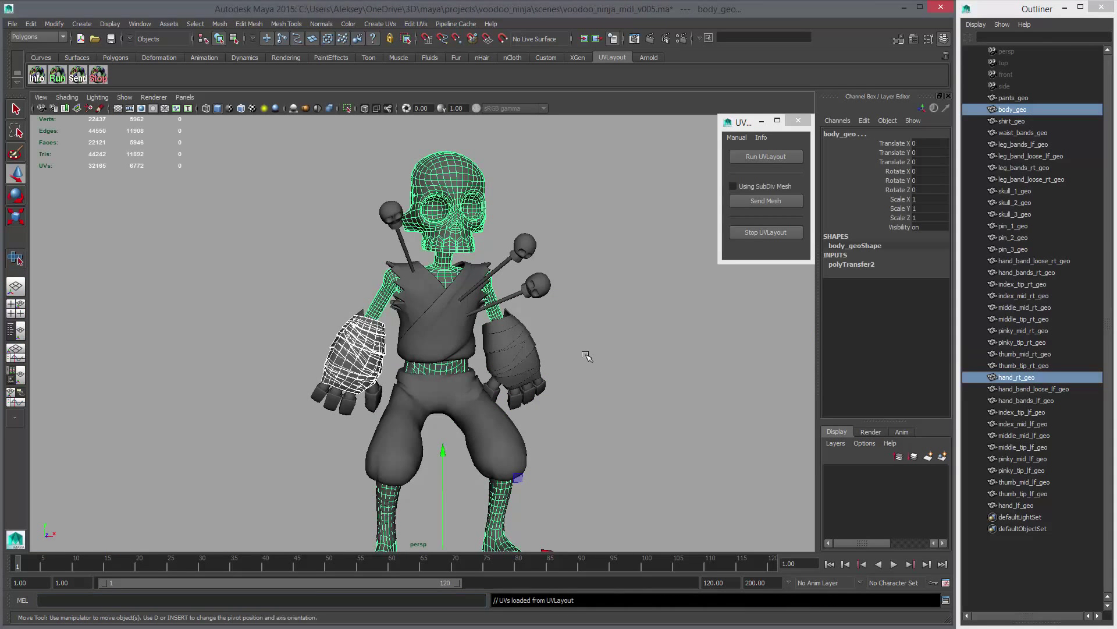
pyautogui.click(113, 59)
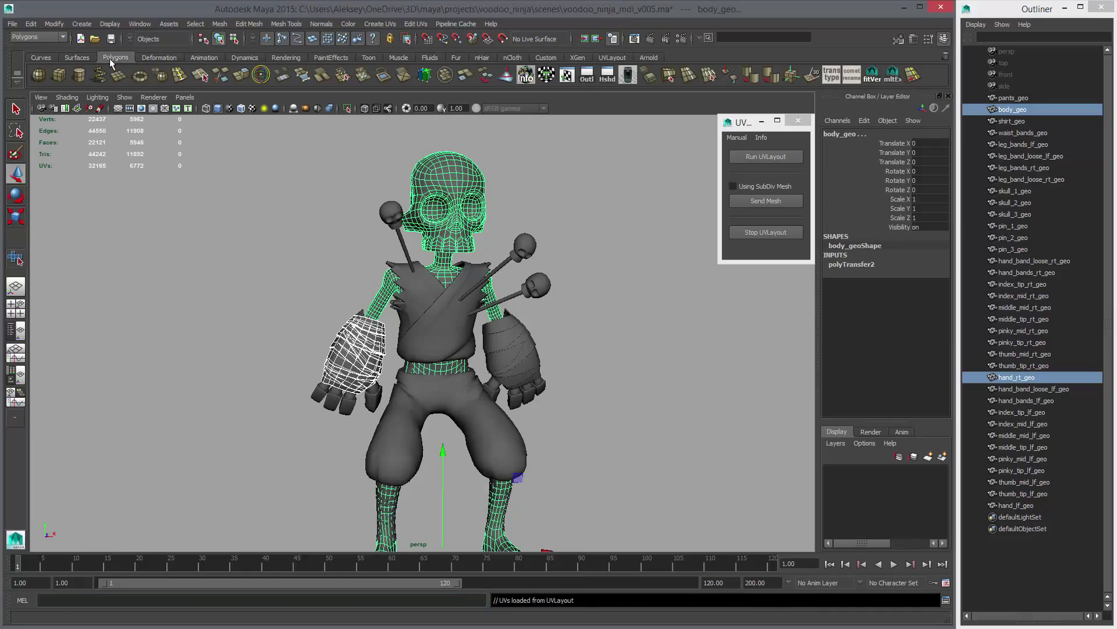
pyautogui.click(567, 75)
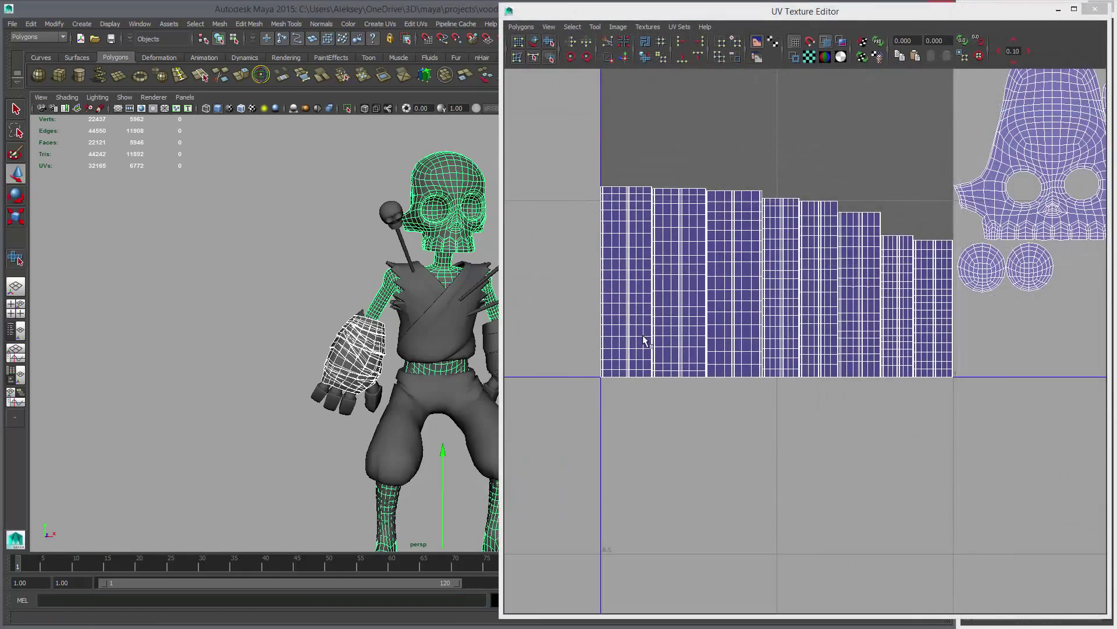
# Examine the returned UV shells of the body and right hand across all four tiles.
pyautogui.keyDown('alt'); pyautogui.moveTo(642, 340); pyautogui.dragTo(518, 305, button='right'); pyautogui.keyUp('alt')
pyautogui.keyDown('alt'); pyautogui.moveTo(931, 314); pyautogui.dragTo(541, 347, button='middle'); pyautogui.keyUp('alt')
pyautogui.keyDown('alt'); pyautogui.moveTo(727, 442); pyautogui.dragTo(798, 454, button='right'); pyautogui.keyUp('alt')
pyautogui.keyDown('alt'); pyautogui.moveTo(990, 442); pyautogui.dragTo(754, 442, button='middle'); pyautogui.keyUp('alt')
pyautogui.keyDown('alt'); pyautogui.moveTo(826, 448); pyautogui.dragTo(1053, 479, button='right'); pyautogui.keyUp('alt')
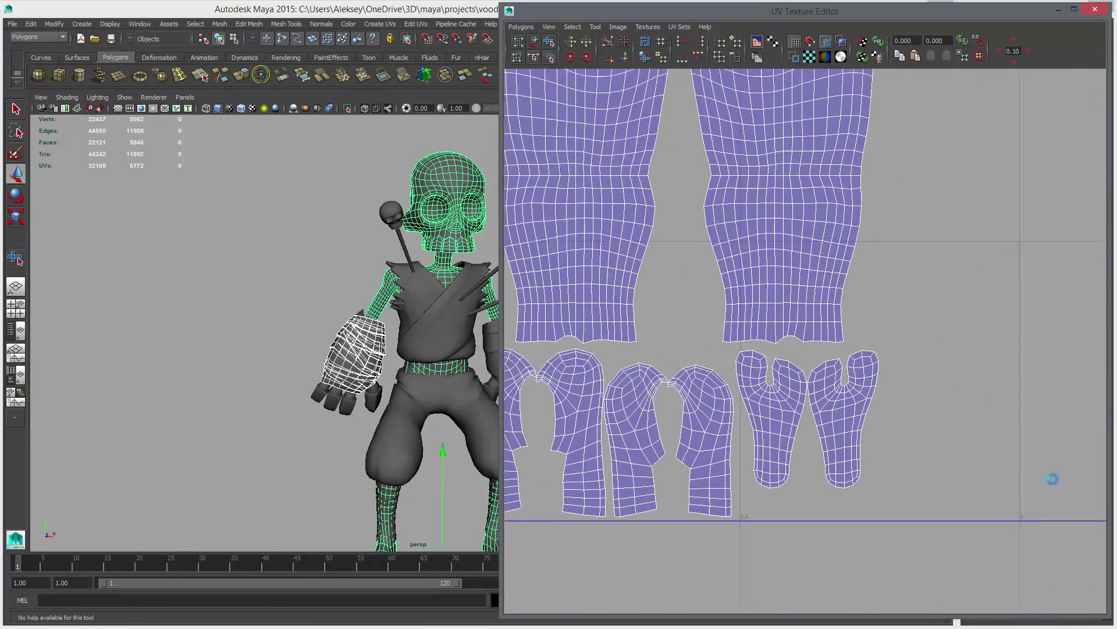
pyautogui.keyDown('alt'); pyautogui.moveTo(963, 439); pyautogui.dragTo(613, 377, button='right'); pyautogui.keyUp('alt')
pyautogui.keyDown('alt'); pyautogui.moveTo(667, 378); pyautogui.dragTo(826, 379, button='middle'); pyautogui.keyUp('alt')
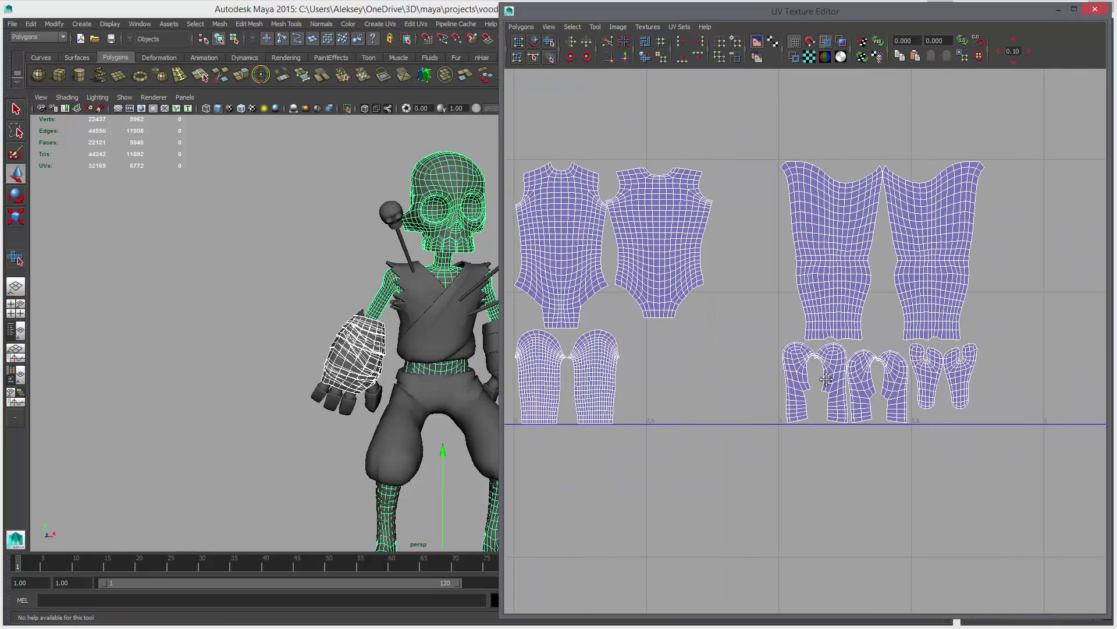
pyautogui.keyDown('alt'); pyautogui.moveTo(751, 407); pyautogui.dragTo(1068, 424, button='right'); pyautogui.keyUp('alt')
pyautogui.keyDown('alt'); pyautogui.moveTo(423, 285); pyautogui.dragTo(311, 279, button='middle'); pyautogui.keyUp('alt')
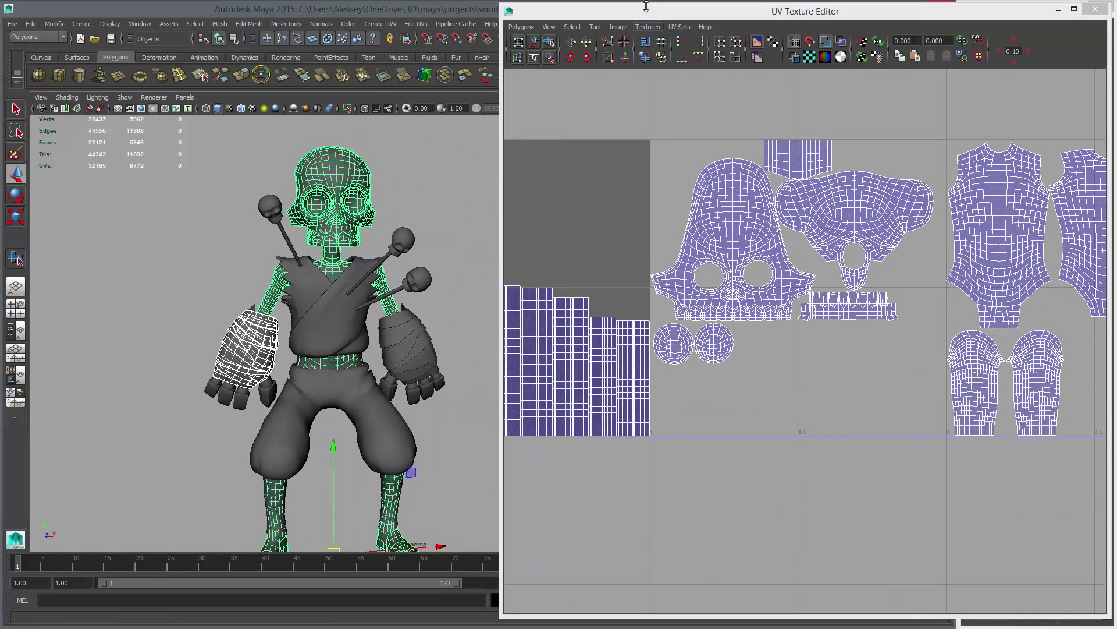
# Display the coloured checker texture on the selected meshes and hide selection highlighting in the viewport.
pyautogui.click(809, 56)
pyautogui.keyDown('alt'); pyautogui.moveTo(317, 231); pyautogui.dragTo(369, 262); pyautogui.keyUp('alt')
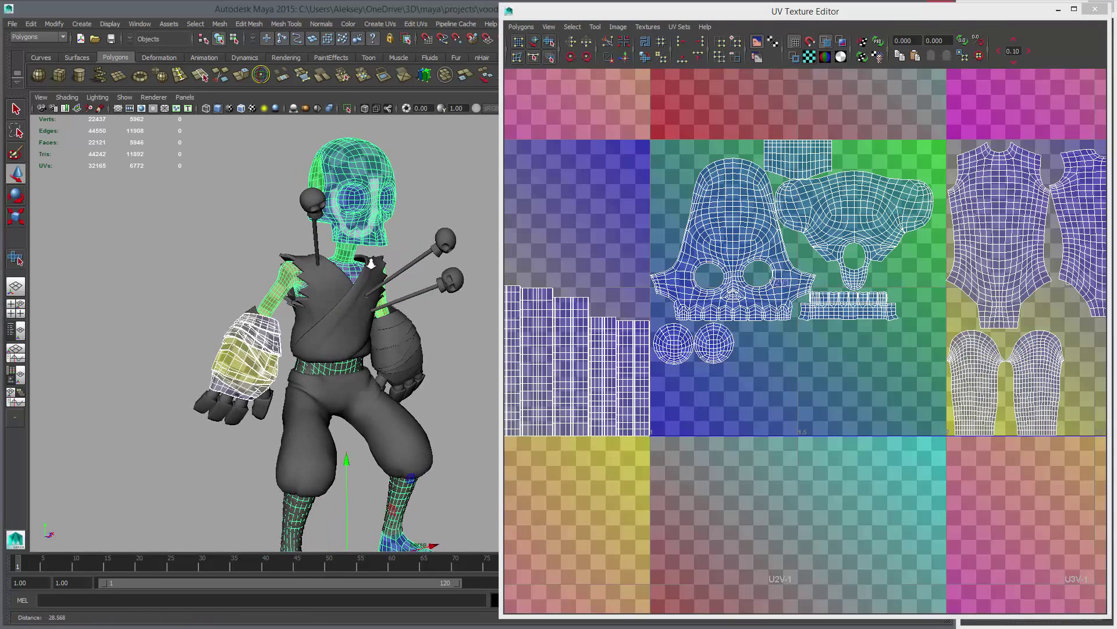
pyautogui.scroll(2, 369, 262)
pyautogui.click(125, 97)
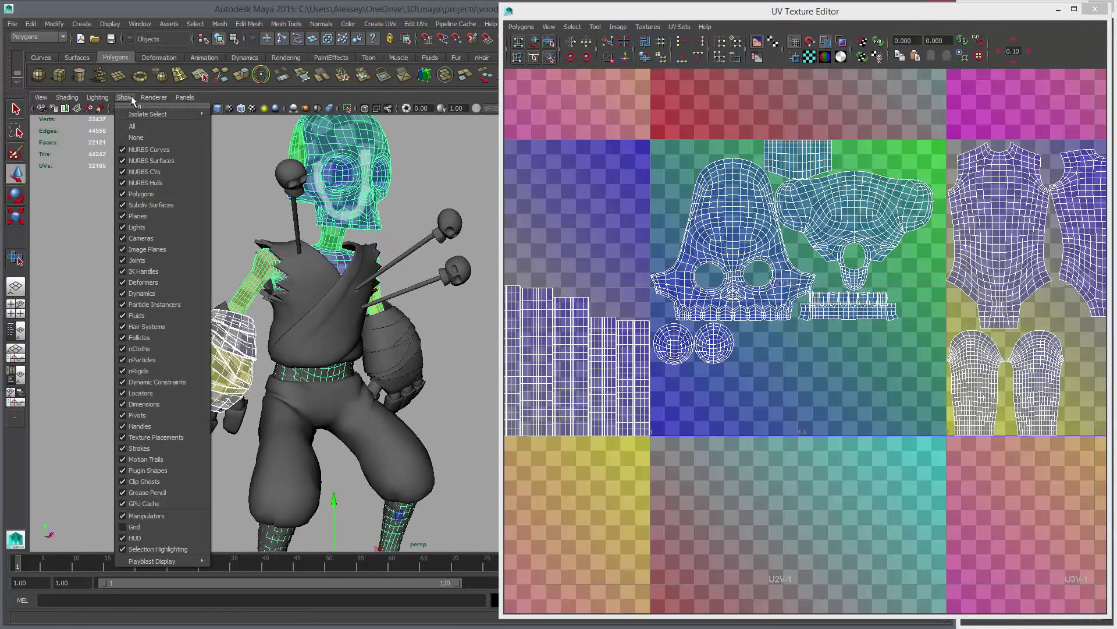
pyautogui.click(174, 548)
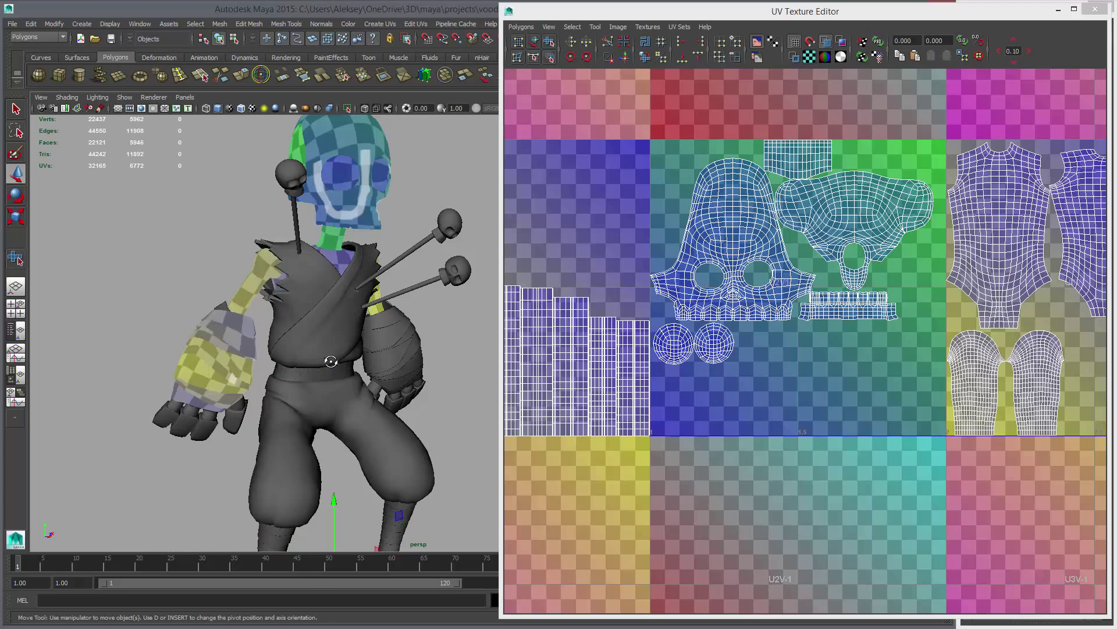
# Preview the selected meshes smoothed and examine the checker pattern on the hand, arm and skull.
pyautogui.moveTo(331, 361)
pyautogui.keyDown('alt'); pyautogui.mouseDown()
pyautogui.moveTo(317, 362)
pyautogui.moveTo(349, 365)
pyautogui.mouseUp(); pyautogui.keyUp('alt')
pyautogui.keyDown('alt'); pyautogui.moveTo(142, 369); pyautogui.dragTo(187, 366, button='right'); pyautogui.keyUp('alt')
pyautogui.keyDown('alt'); pyautogui.moveTo(187, 367); pyautogui.dragTo(157, 385); pyautogui.keyUp('alt')
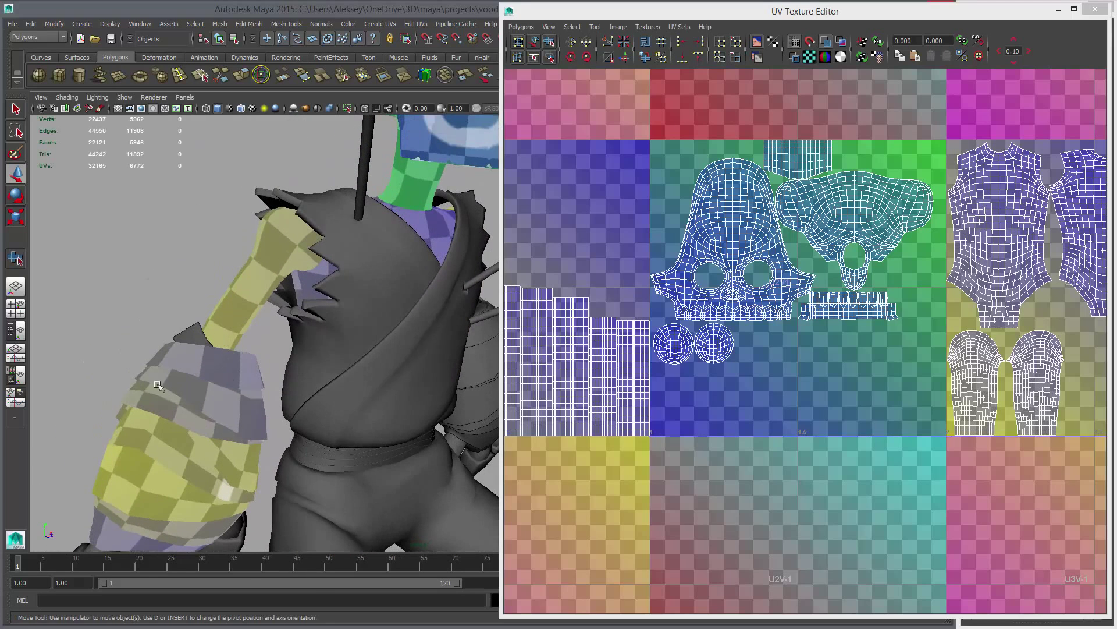
pyautogui.keyDown('alt'); pyautogui.moveTo(268, 359); pyautogui.dragTo(402, 331); pyautogui.keyUp('alt')
pyautogui.keyDown('alt'); pyautogui.moveTo(401, 330); pyautogui.dragTo(386, 283, button='right'); pyautogui.keyUp('alt')
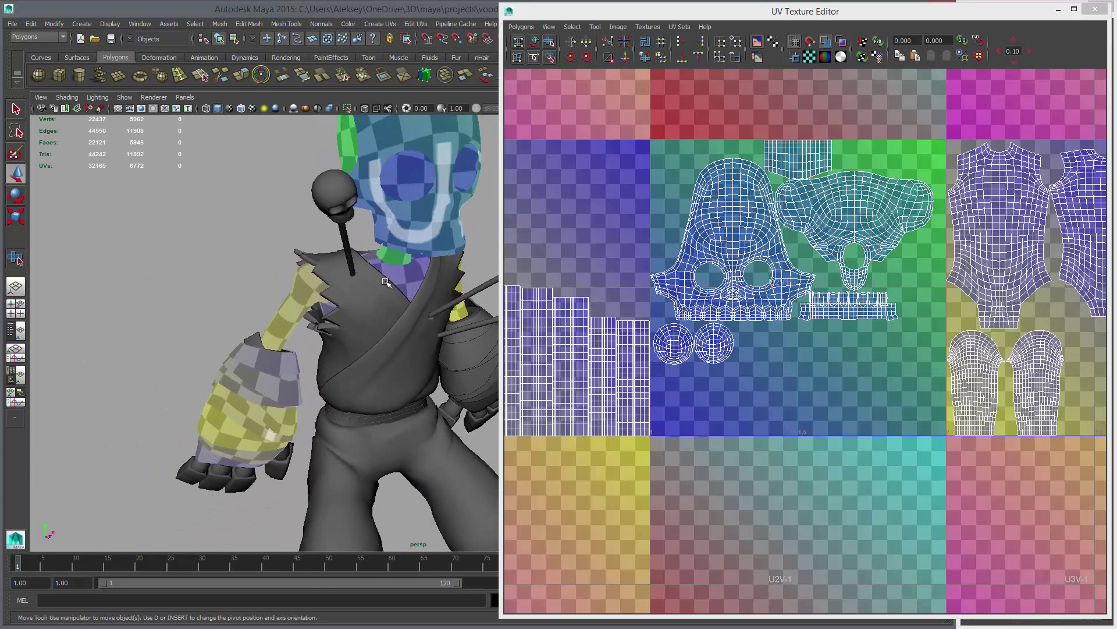
pyautogui.press('3')
pyautogui.keyDown('alt'); pyautogui.moveTo(292, 357); pyautogui.dragTo(300, 346); pyautogui.keyUp('alt')
pyautogui.keyDown('alt'); pyautogui.moveTo(454, 355); pyautogui.dragTo(367, 302); pyautogui.keyUp('alt')
pyautogui.keyDown('alt'); pyautogui.moveTo(246, 362); pyautogui.dragTo(367, 357); pyautogui.keyUp('alt')
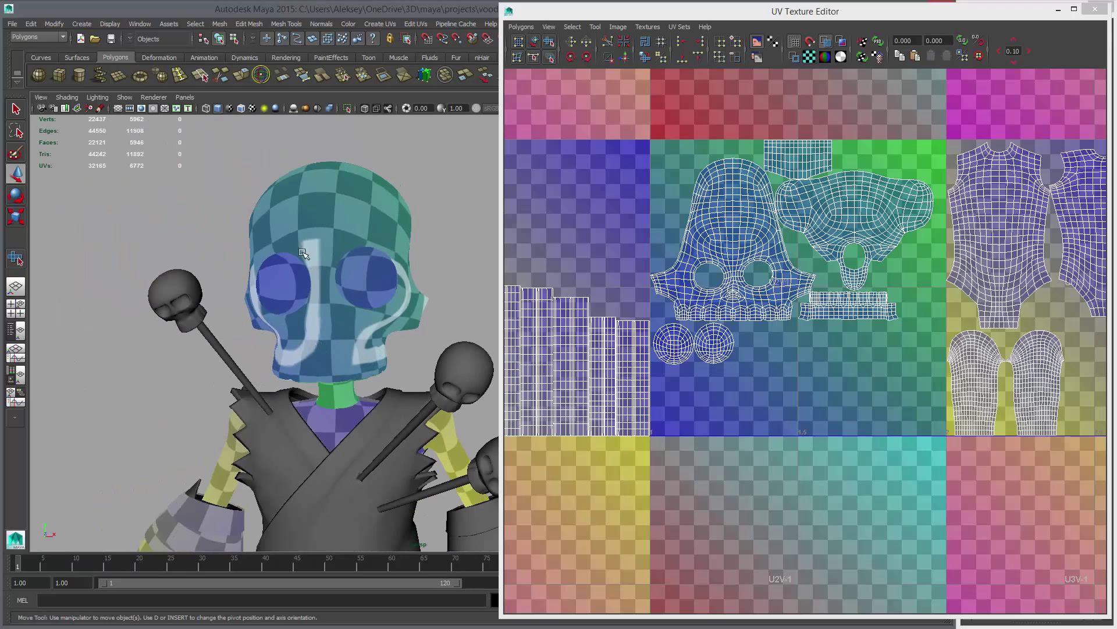
pyautogui.keyDown('alt'); pyautogui.moveTo(302, 252); pyautogui.dragTo(267, 318); pyautogui.keyUp('alt')
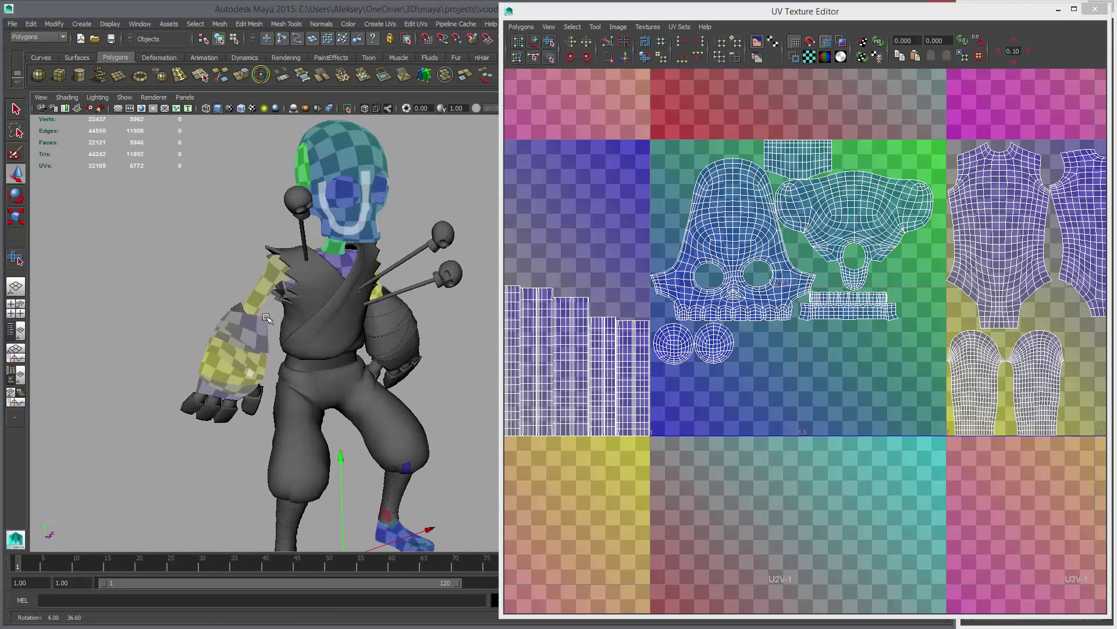
# Isolate the body and right hand meshes and examine the checker pattern on the legs, feet, back and head.
pyautogui.click(348, 108)
pyautogui.scroll(5, 401, 336)
pyautogui.keyDown('alt'); pyautogui.moveTo(402, 336); pyautogui.dragTo(331, 329); pyautogui.keyUp('alt')
pyautogui.scroll(3, 373, 336)
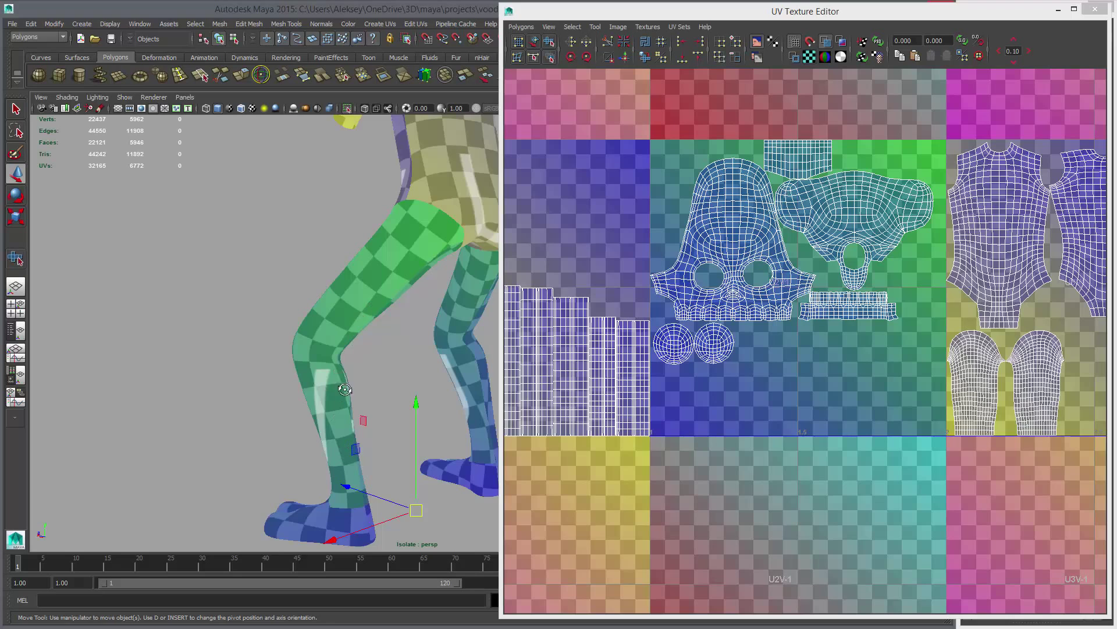
pyautogui.keyDown('alt'); pyautogui.moveTo(345, 389); pyautogui.dragTo(225, 362); pyautogui.keyUp('alt')
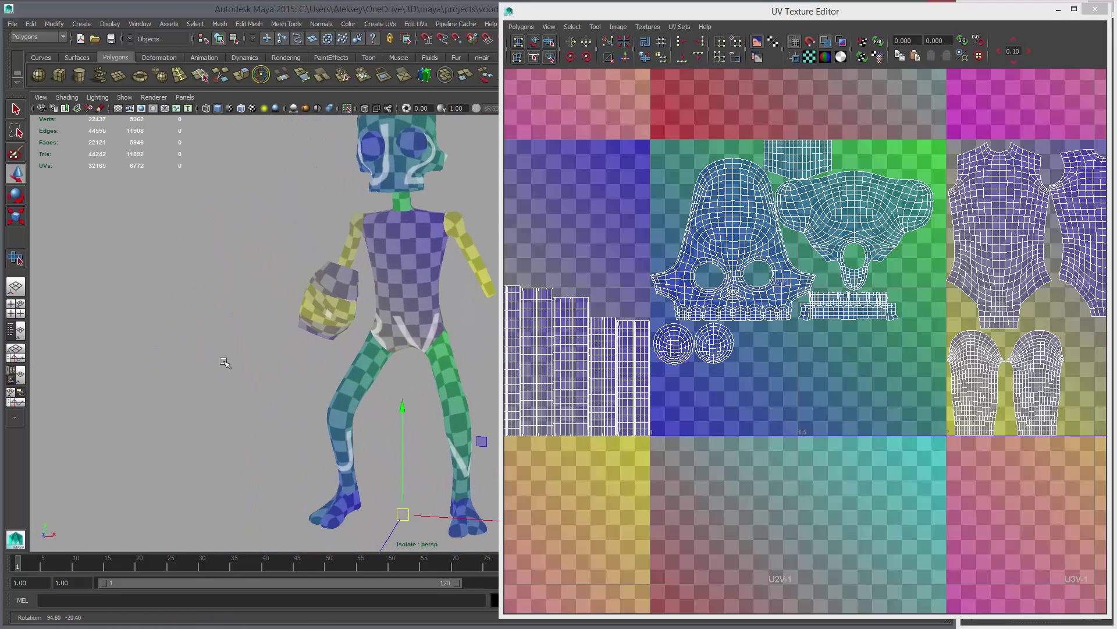
pyautogui.keyDown('alt'); pyautogui.moveTo(391, 352); pyautogui.dragTo(322, 415, button='middle'); pyautogui.keyUp('alt')
pyautogui.keyDown('alt'); pyautogui.moveTo(322, 414); pyautogui.dragTo(302, 402); pyautogui.keyUp('alt')
pyautogui.keyDown('alt'); pyautogui.moveTo(453, 326); pyautogui.dragTo(245, 314); pyautogui.keyUp('alt')
pyautogui.keyDown('alt'); pyautogui.moveTo(391, 302); pyautogui.dragTo(175, 355, button='middle'); pyautogui.keyUp('alt')
pyautogui.keyDown('alt'); pyautogui.moveTo(454, 376); pyautogui.dragTo(559, 375, button='right'); pyautogui.keyUp('alt')
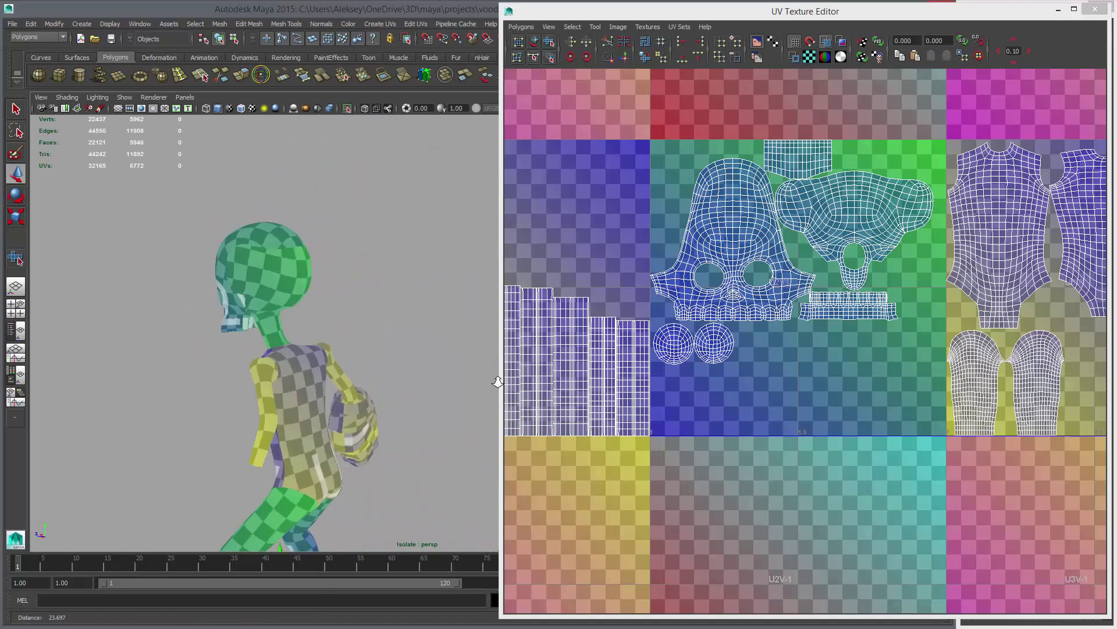
pyautogui.keyDown('alt'); pyautogui.moveTo(280, 335); pyautogui.dragTo(488, 366, button='middle'); pyautogui.keyUp('alt')
pyautogui.keyDown('alt'); pyautogui.moveTo(488, 367); pyautogui.dragTo(373, 419); pyautogui.keyUp('alt')
pyautogui.keyDown('alt'); pyautogui.moveTo(442, 372); pyautogui.dragTo(326, 366, button='right'); pyautogui.keyUp('alt')
pyautogui.moveTo(373, 314)
pyautogui.keyDown('alt'); pyautogui.mouseDown()
pyautogui.moveTo(404, 352)
pyautogui.moveTo(375, 309)
pyautogui.mouseUp(); pyautogui.keyUp('alt')
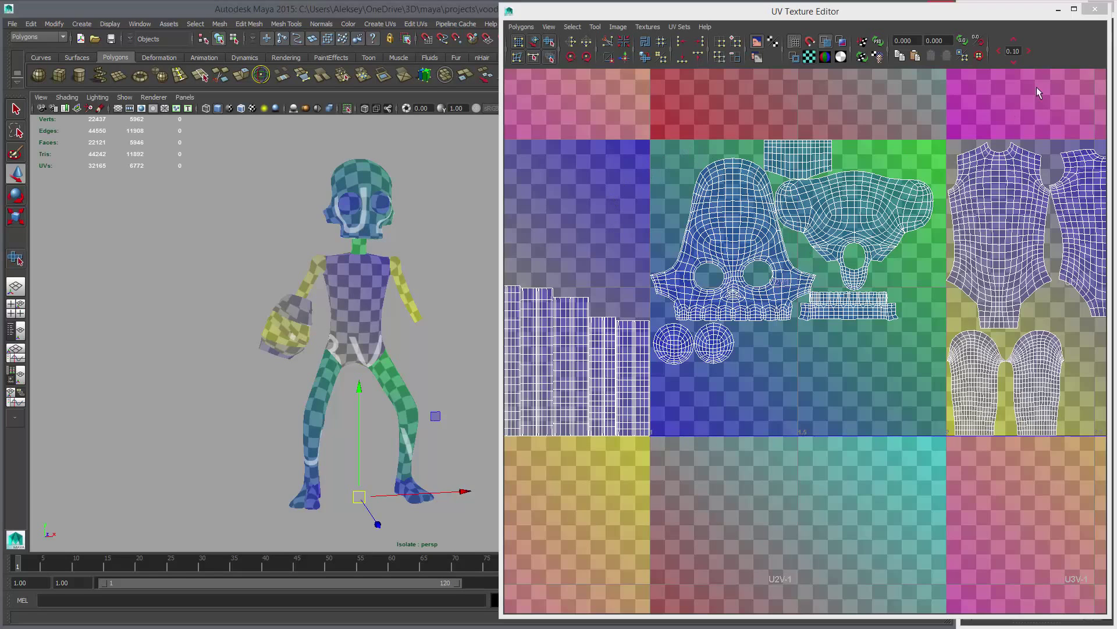
# Close the UV Texture Editor with the checker texture turned off and re-enable selection highlighting in the viewport.
pyautogui.click(811, 57)
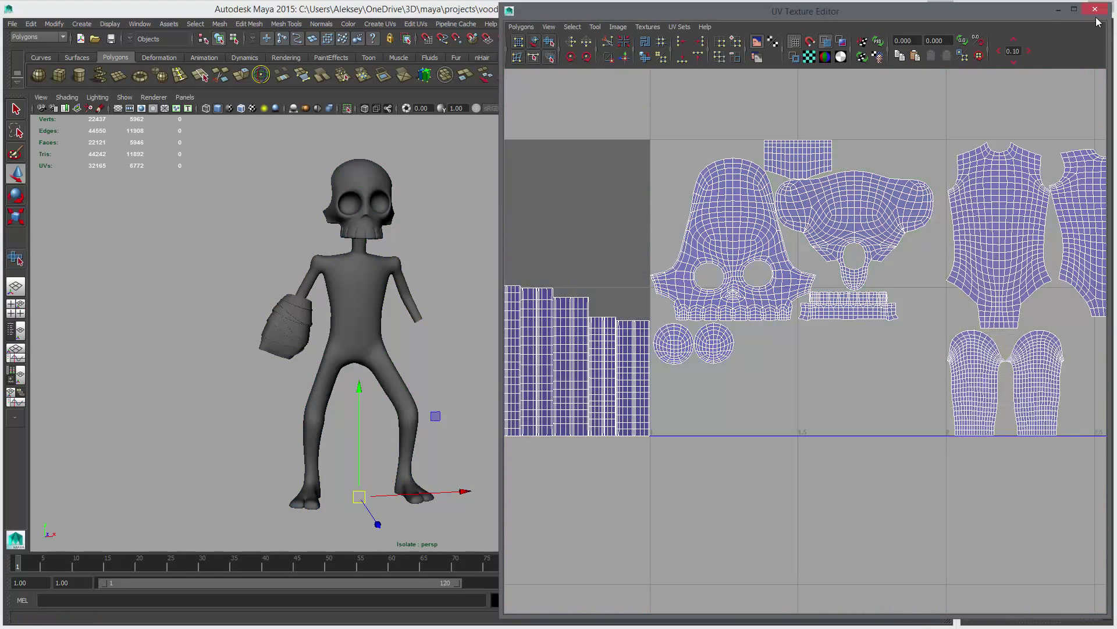
pyautogui.click(1096, 9)
pyautogui.click(125, 97)
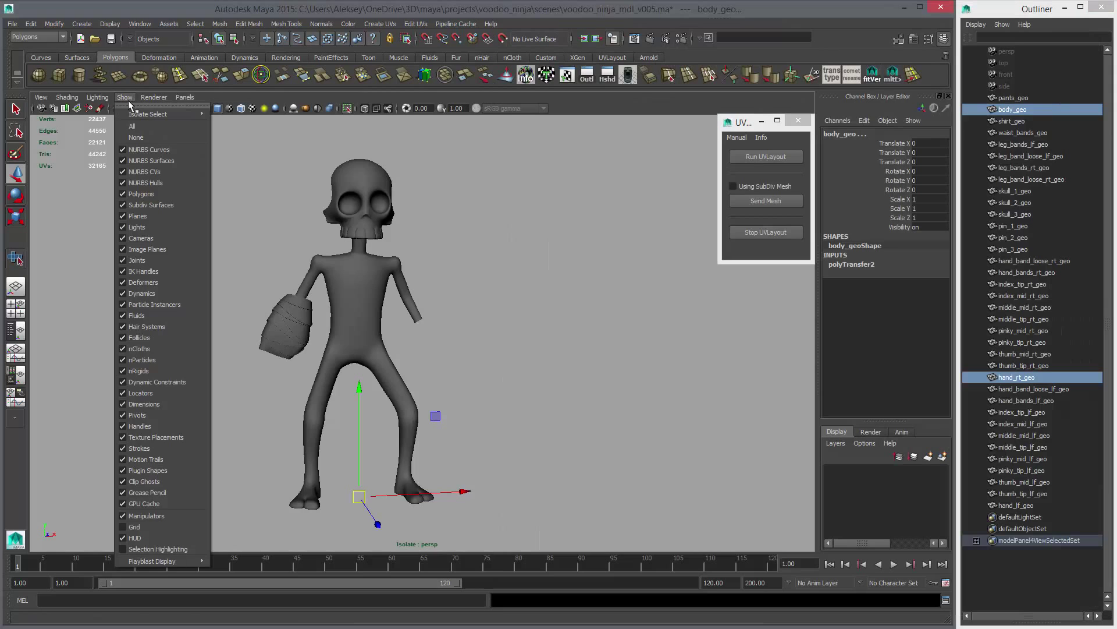
pyautogui.click(158, 549)
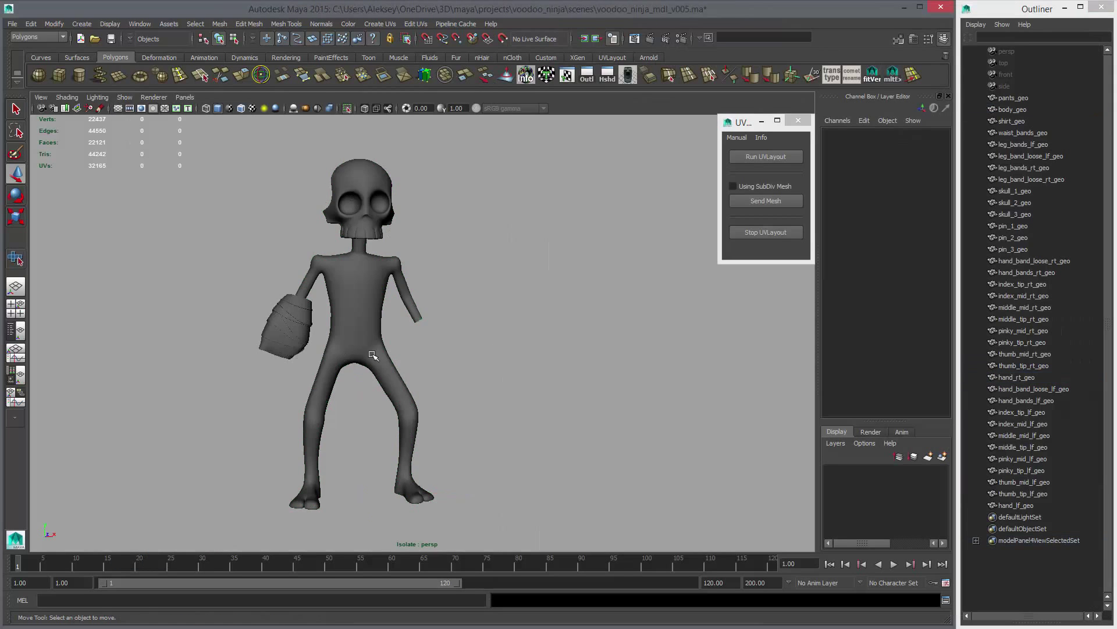
# Deselect everything and end the isolation to show the whole character, and save the scene.
pyautogui.click(459, 200)
pyautogui.click(346, 108)
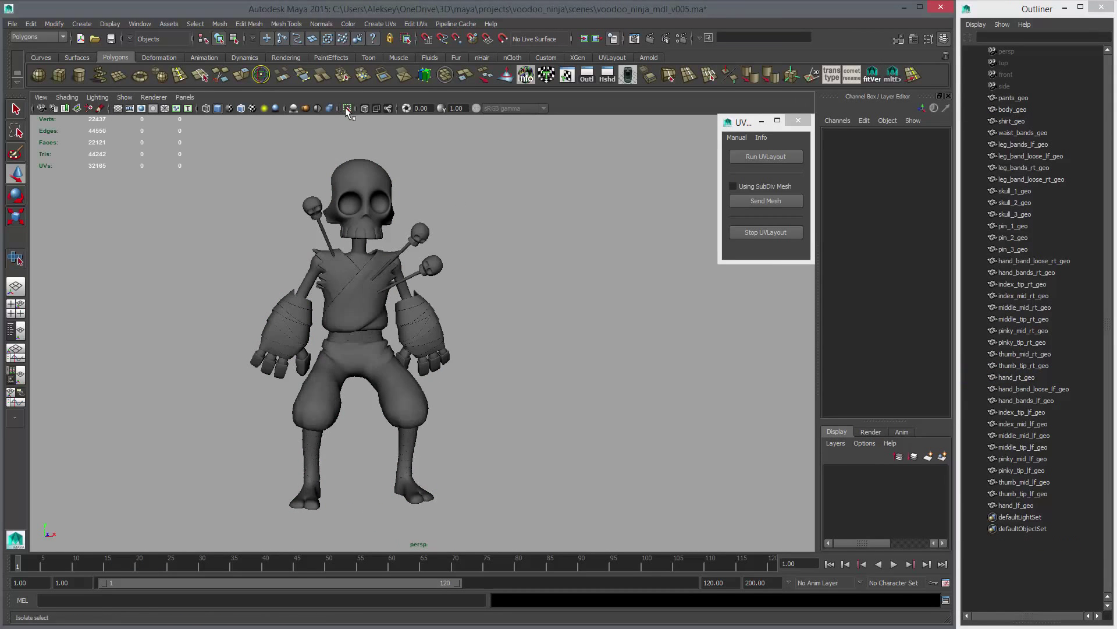
pyautogui.keyDown('alt'); pyautogui.moveTo(460, 315); pyautogui.dragTo(487, 309); pyautogui.keyUp('alt')
pyautogui.keyDown('alt'); pyautogui.moveTo(486, 309); pyautogui.dragTo(513, 330, button='right'); pyautogui.keyUp('alt')
pyautogui.keyDown('alt'); pyautogui.moveTo(513, 330); pyautogui.dragTo(599, 312, button='middle'); pyautogui.keyUp('alt')
pyautogui.scroll(-2, 515, 316)
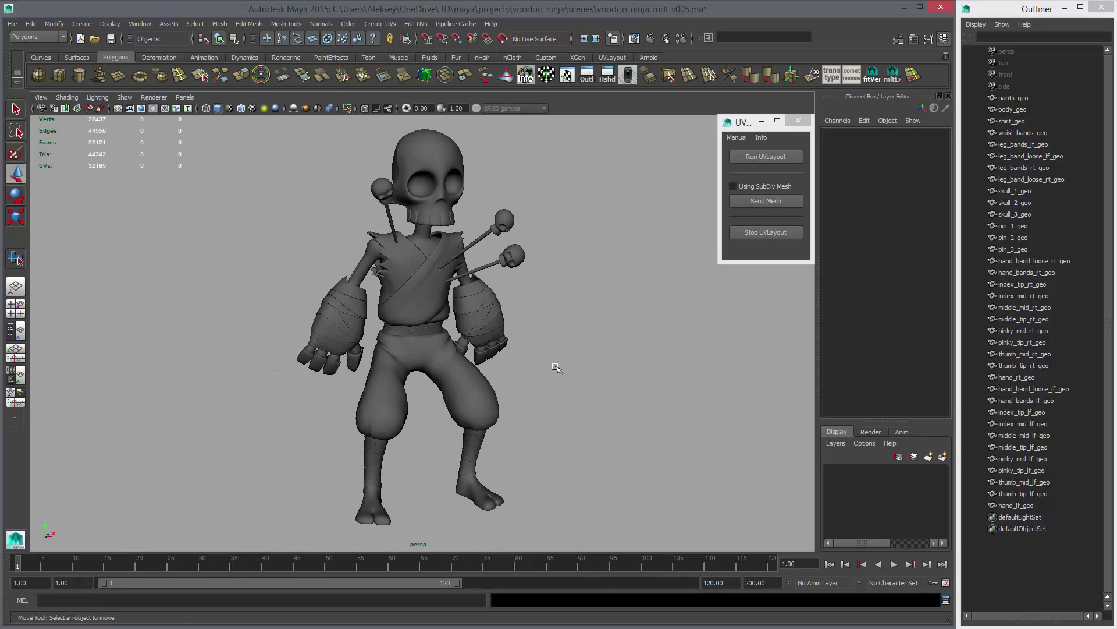
pyautogui.hotkey('ctrl', 's')
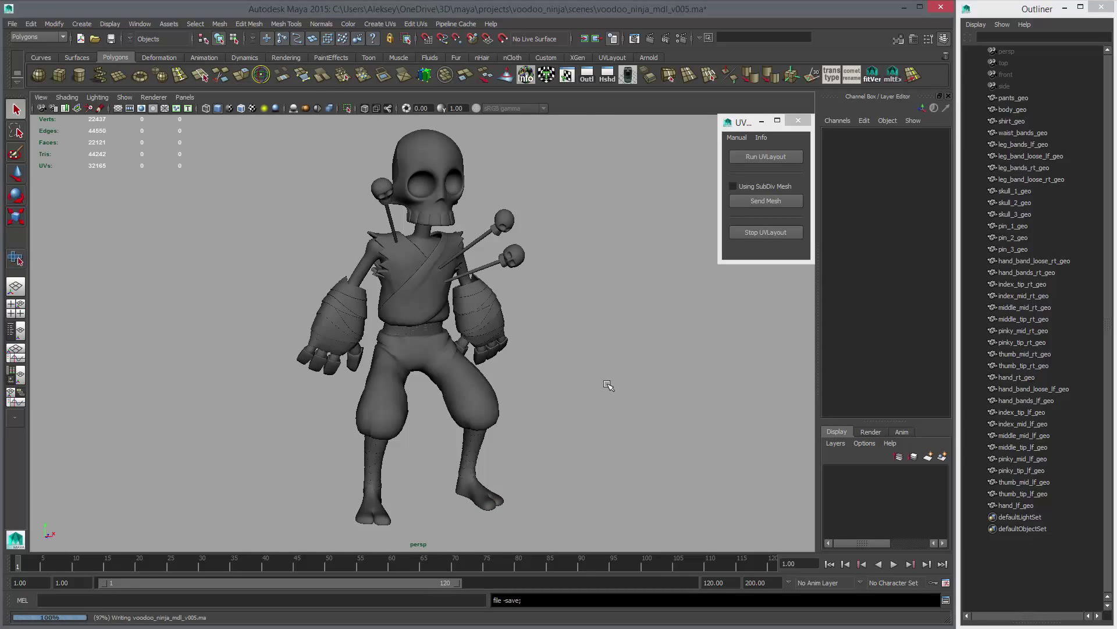
pyautogui.keyDown('alt'); pyautogui.moveTo(631, 395); pyautogui.dragTo(541, 313); pyautogui.keyUp('alt')
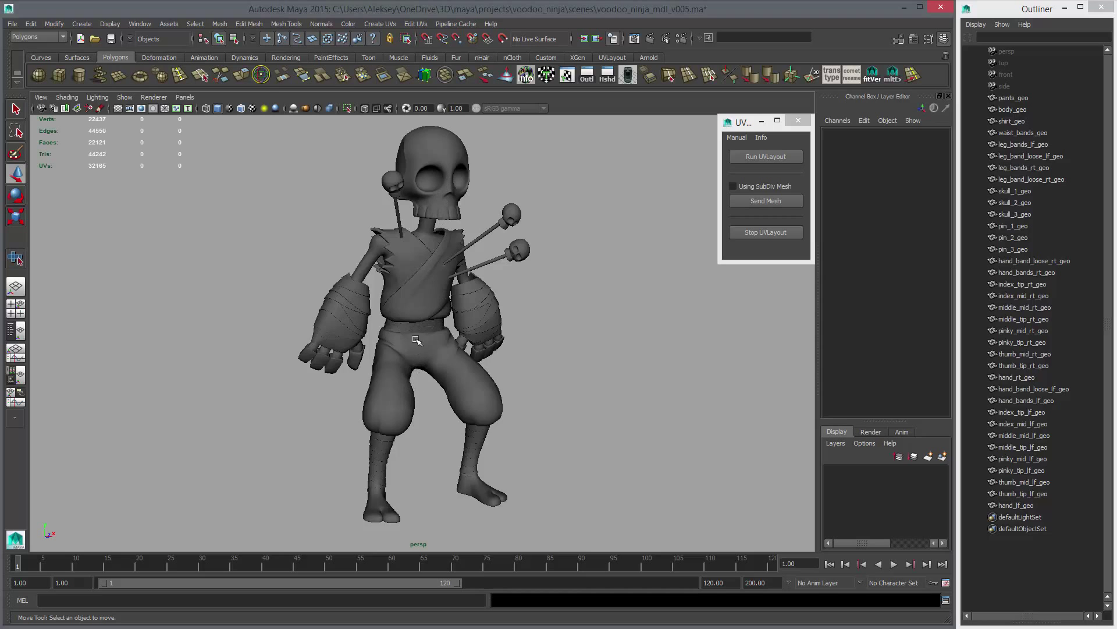
pyautogui.keyDown('alt'); pyautogui.moveTo(416, 336); pyautogui.dragTo(651, 341); pyautogui.keyUp('alt')
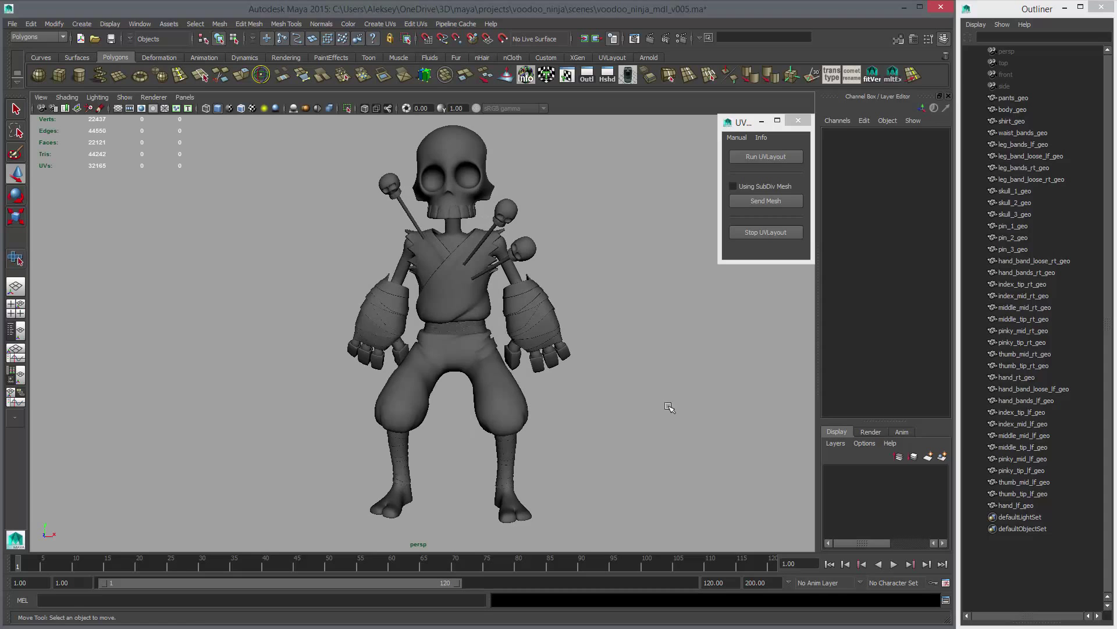
pyautogui.keyDown('alt'); pyautogui.moveTo(669, 407); pyautogui.dragTo(595, 398); pyautogui.keyUp('alt')
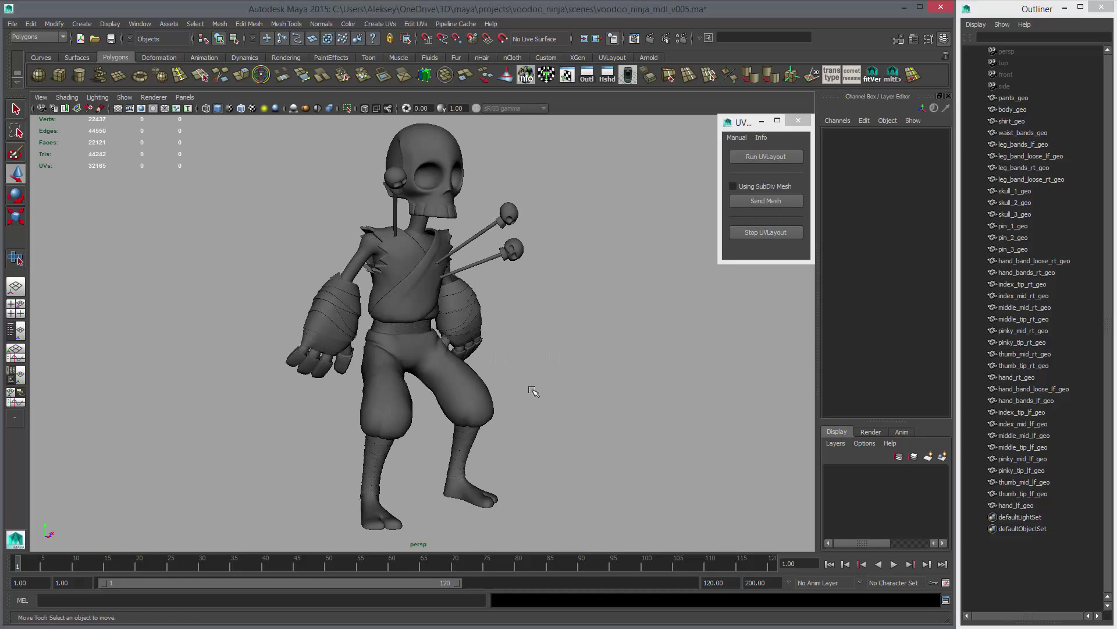
pyautogui.keyDown('alt'); pyautogui.moveTo(533, 391); pyautogui.dragTo(498, 345); pyautogui.keyUp('alt')
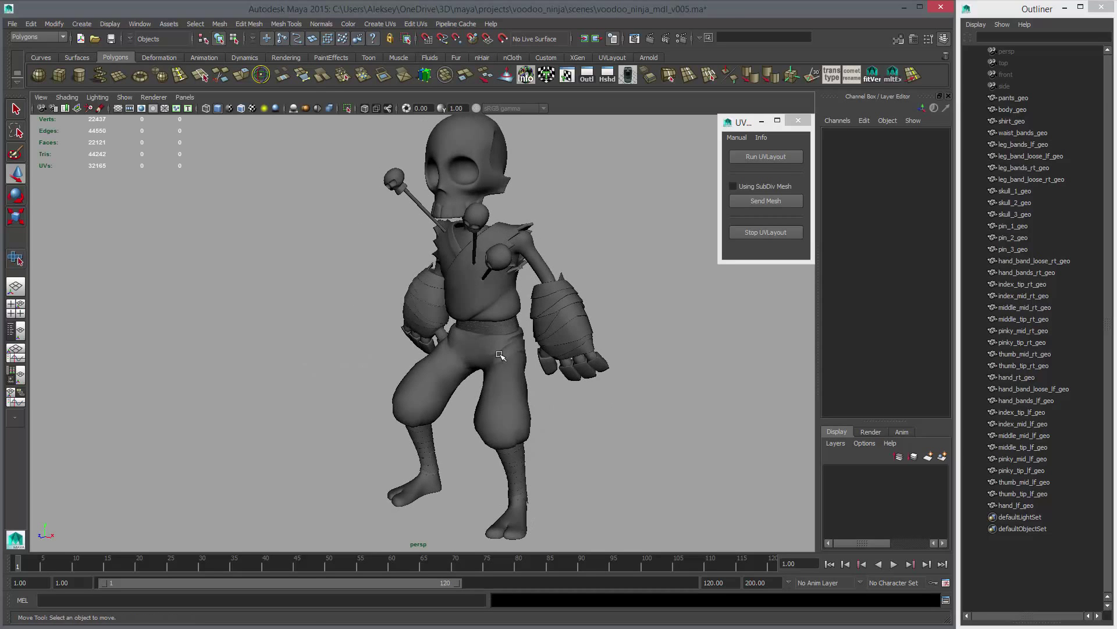
pyautogui.click(499, 357)
pyautogui.click(582, 407)
pyautogui.keyDown('alt'); pyautogui.moveTo(582, 406); pyautogui.dragTo(536, 399); pyautogui.keyUp('alt')
pyautogui.keyDown('alt'); pyautogui.moveTo(511, 377); pyautogui.dragTo(519, 384, button='right'); pyautogui.keyUp('alt')
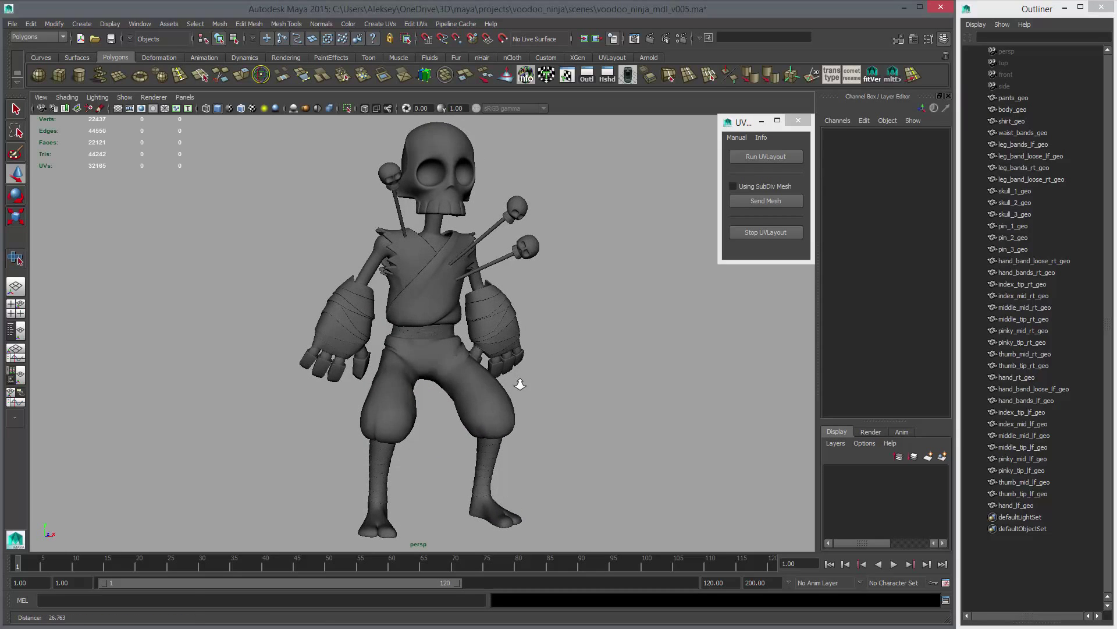
pyautogui.keyDown('alt'); pyautogui.moveTo(544, 389); pyautogui.dragTo(537, 386, button='middle'); pyautogui.keyUp('alt')
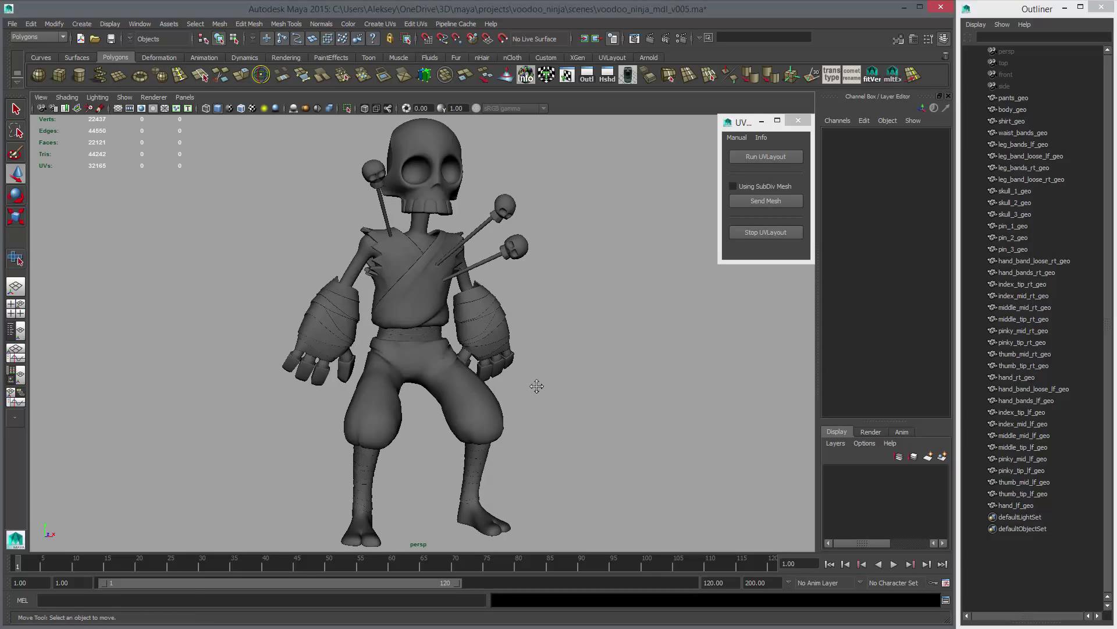